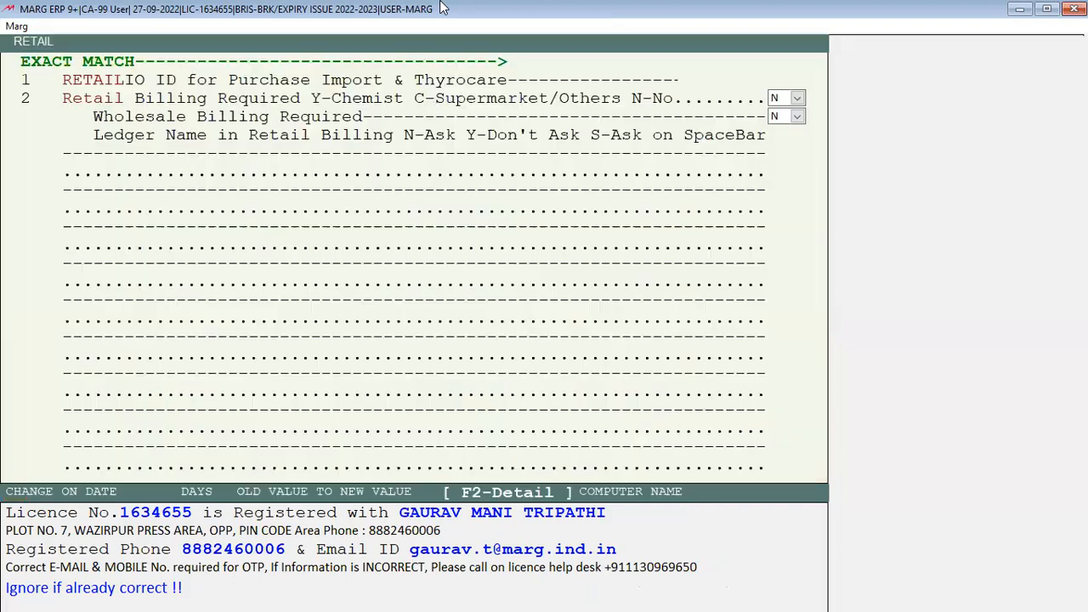
# Change Retail Billing Required to Y in the Retail setup and confirm saving the changes
pyautogui.press('y')
pyautogui.press('Return')
pyautogui.press('Up')
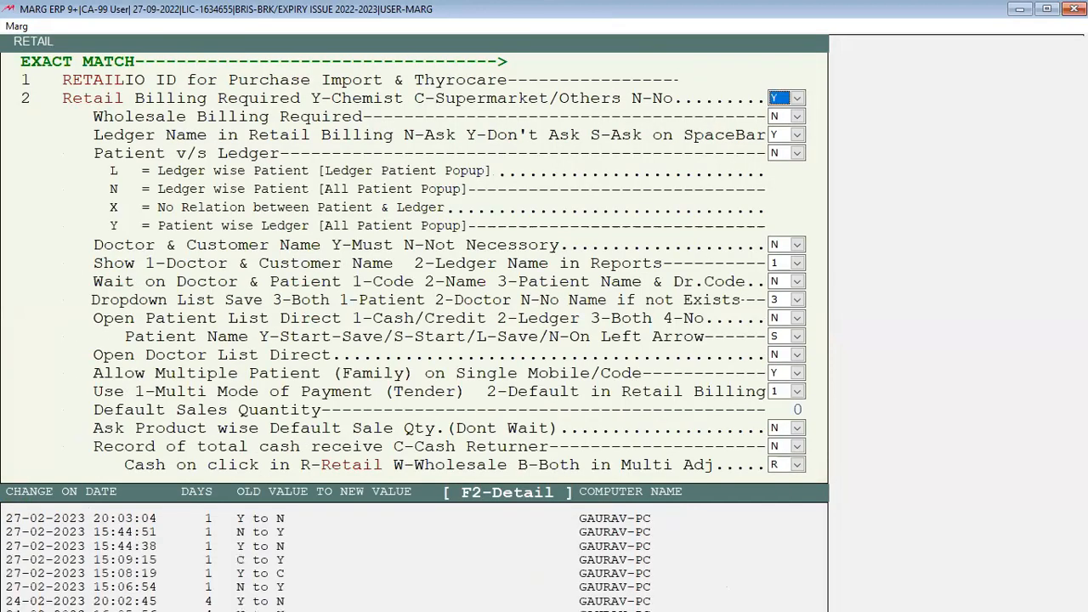
pyautogui.press('Return')
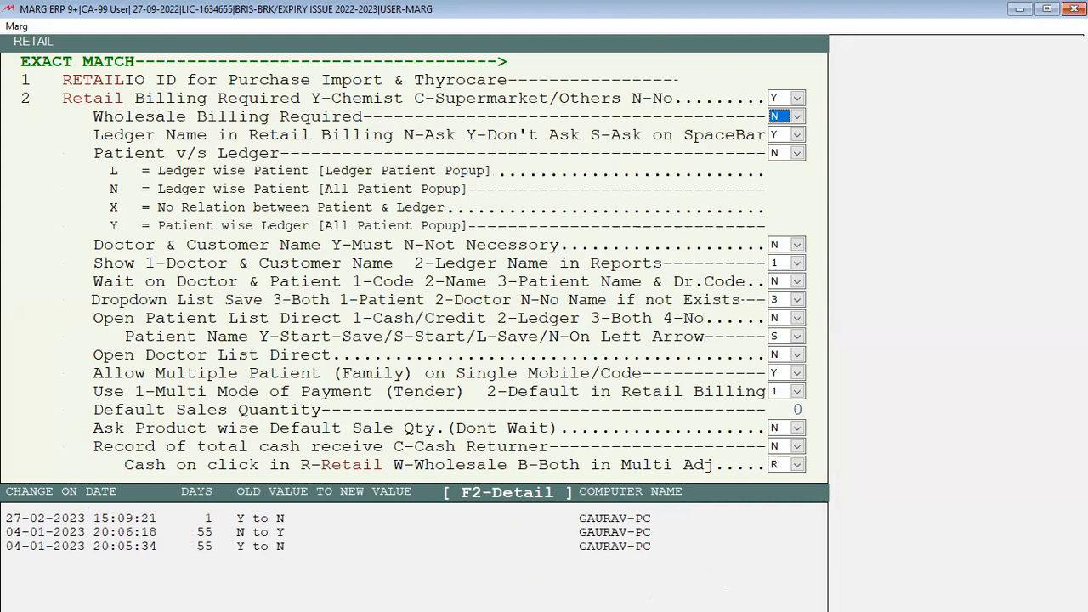
pyautogui.press('Return')
pyautogui.press('Return')
pyautogui.press('Return')
pyautogui.press('Return')
pyautogui.press('Escape')
pyautogui.press('Right')
pyautogui.press('Return')
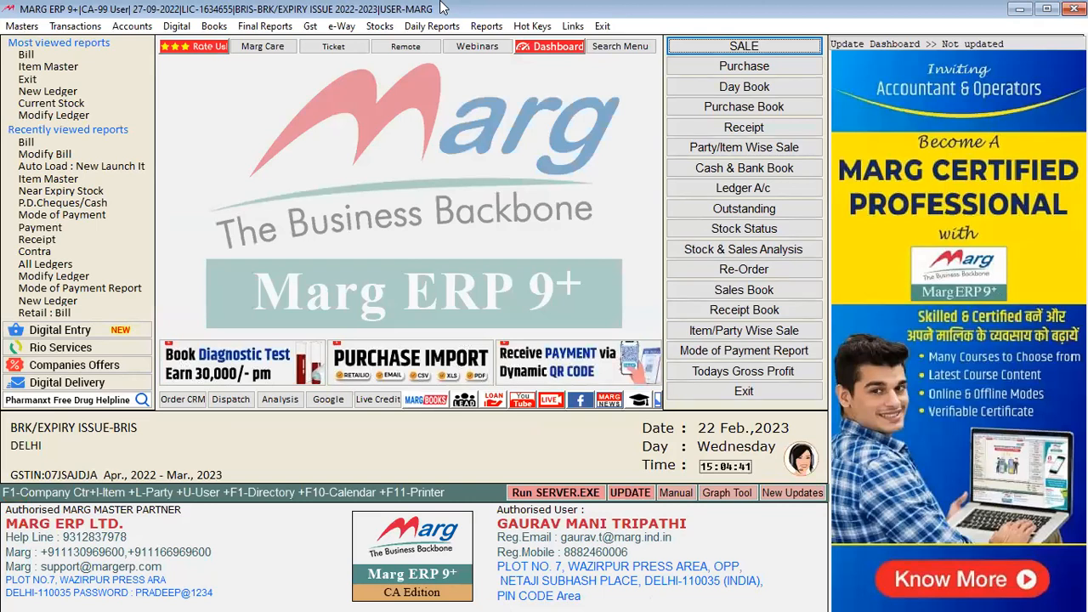
# Open a new sale bill and select the existing patient and prescribing doctor
pyautogui.hotkey('alt', 'n')
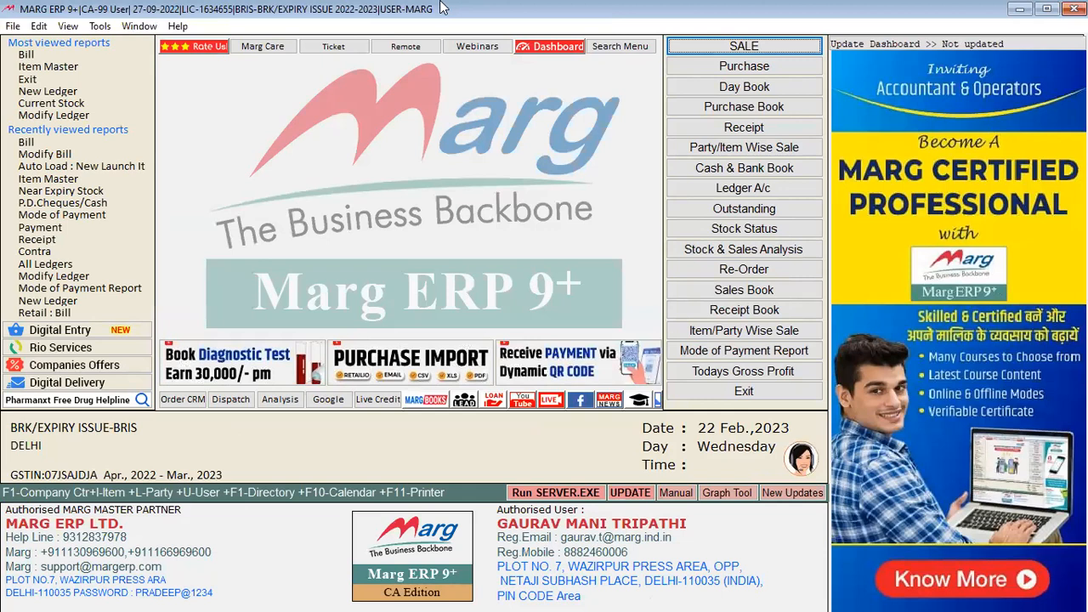
pyautogui.press('Return')
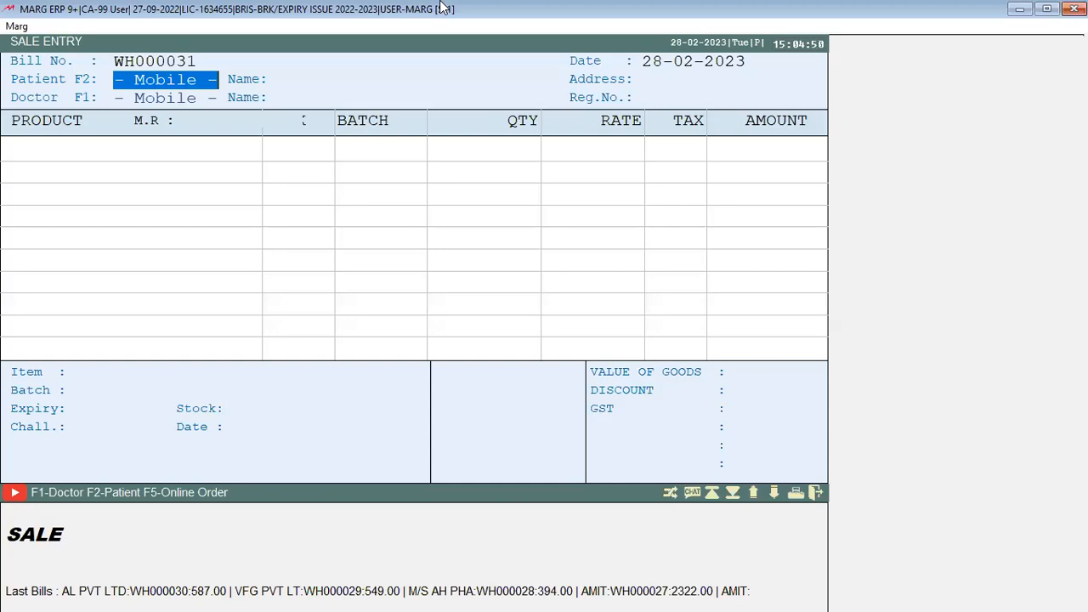
pyautogui.press('Return')
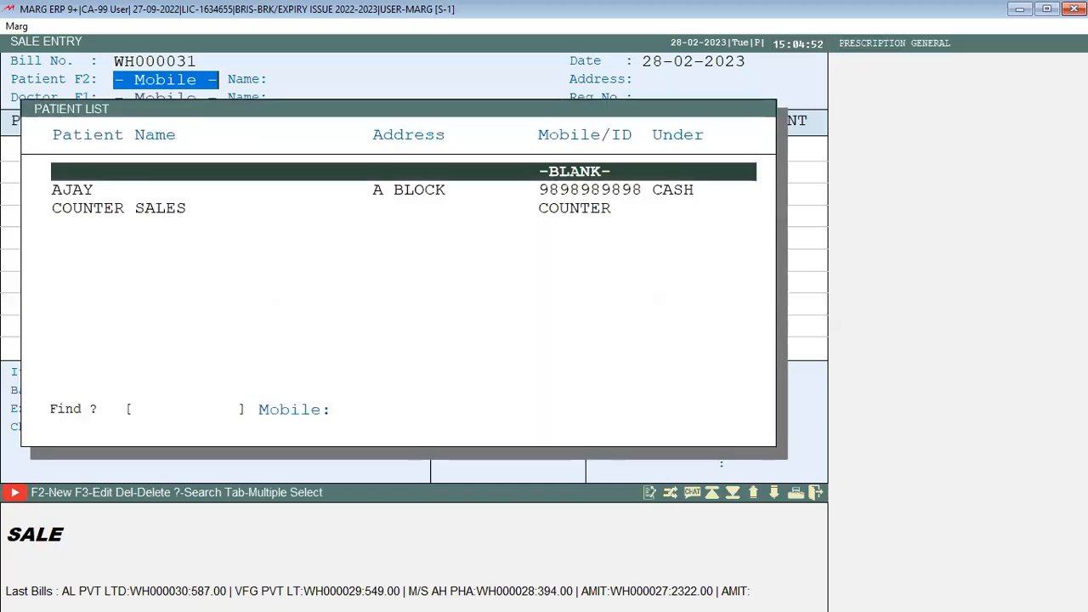
pyautogui.press('Down')
pyautogui.press('Return')
pyautogui.press('Return')
pyautogui.press('Return')
pyautogui.press('Return')
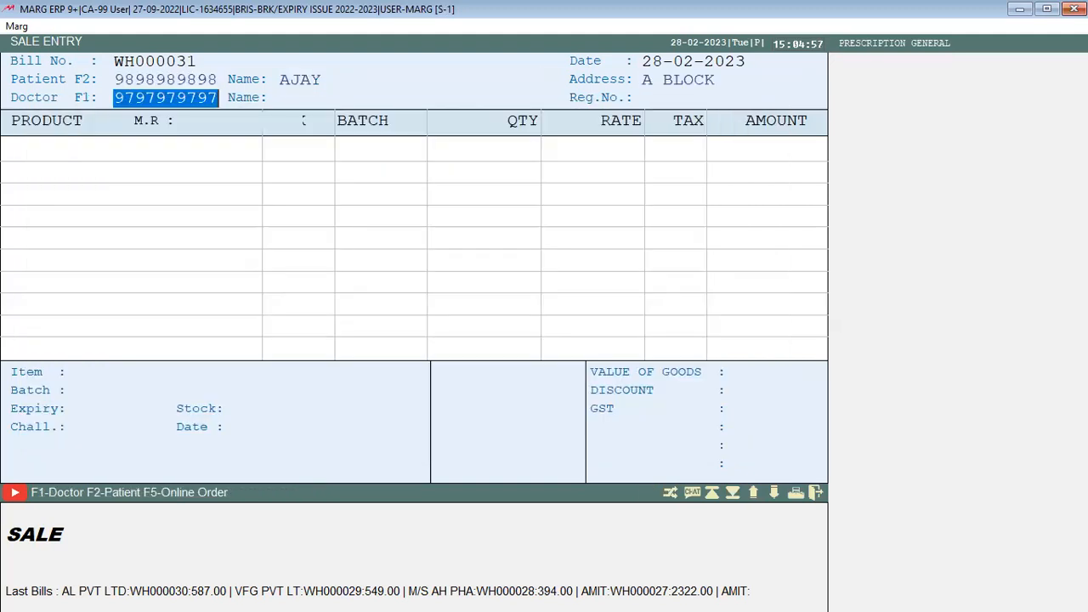
pyautogui.press('Return')
pyautogui.press('Return')
pyautogui.press('Return')
pyautogui.press('Return')
pyautogui.press('Return')
pyautogui.press('Return')
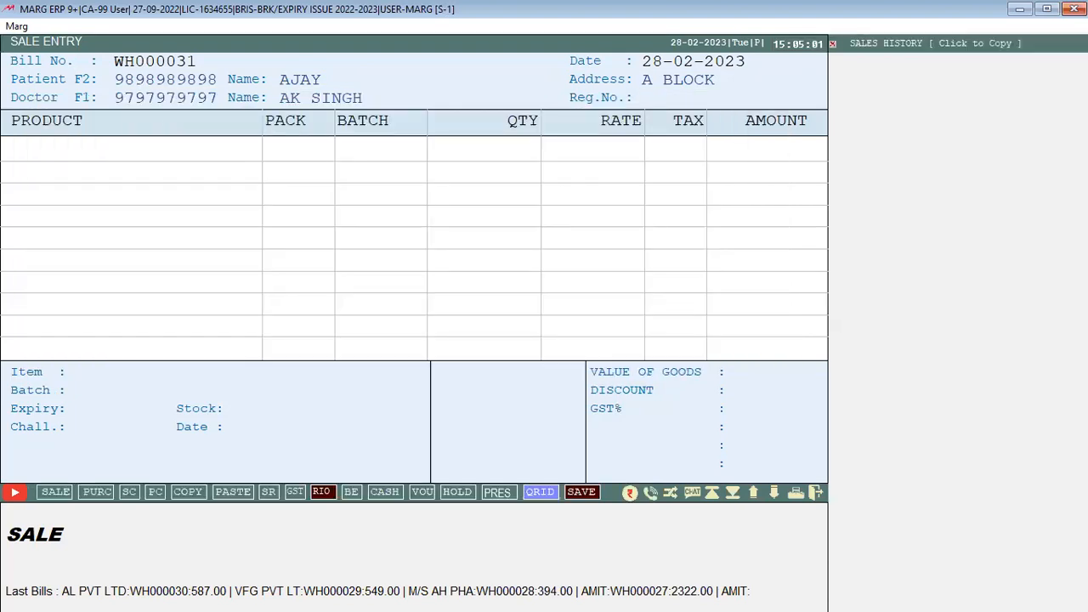
# Add NEW PRODUCT LAUNCH with quantity 5 as the first bill line
pyautogui.press('Return')
pyautogui.press('Return')
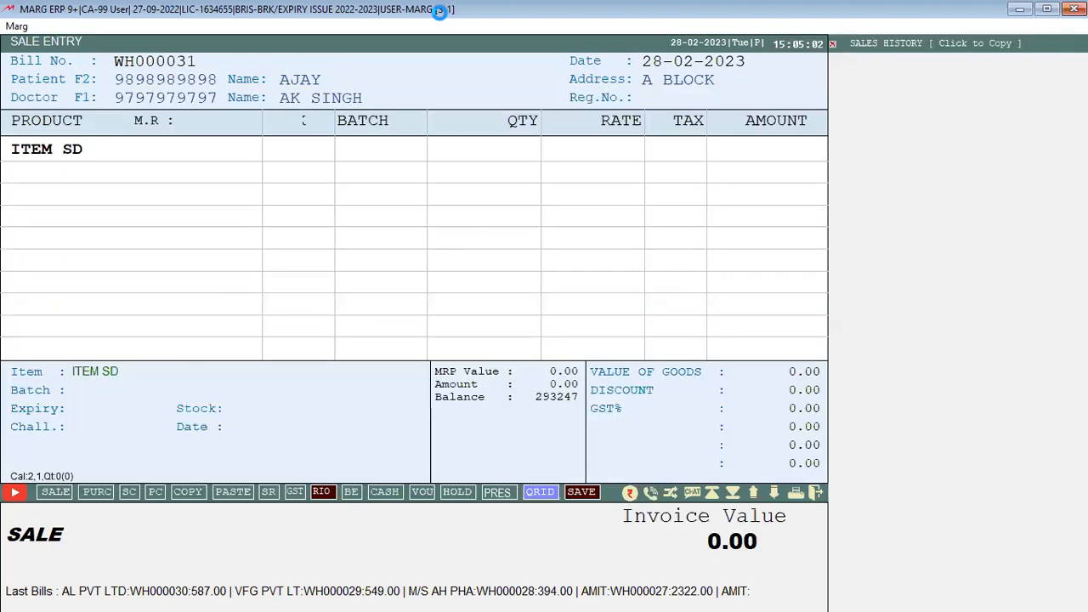
pyautogui.press('Return')
pyautogui.press('Down')
pyautogui.press('Down')
pyautogui.press('Down')
pyautogui.press('Down')
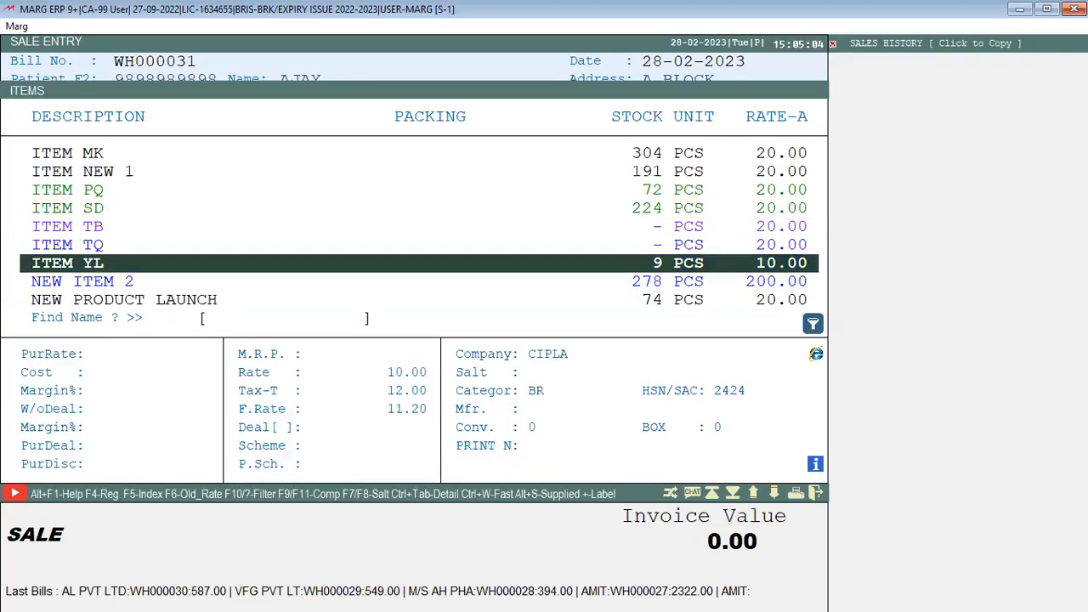
pyautogui.press('Down')
pyautogui.press('Return')
# Add TEST 5 ×2 and TEST2 ×1, finish item entry and skip the prescription
pyautogui.press('Return')
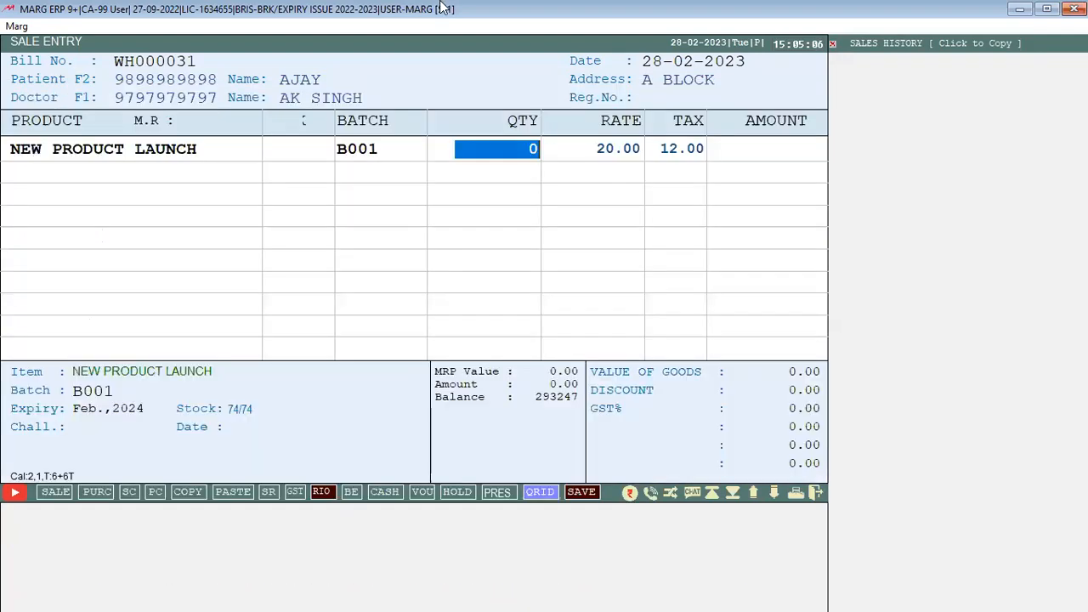
pyautogui.write('5')
pyautogui.press('Return')
pyautogui.press('Return')
pyautogui.press('Return')
pyautogui.press('Return')
pyautogui.press('Down')
pyautogui.press('Down')
pyautogui.press('Down')
pyautogui.press('Return')
pyautogui.press('Return')
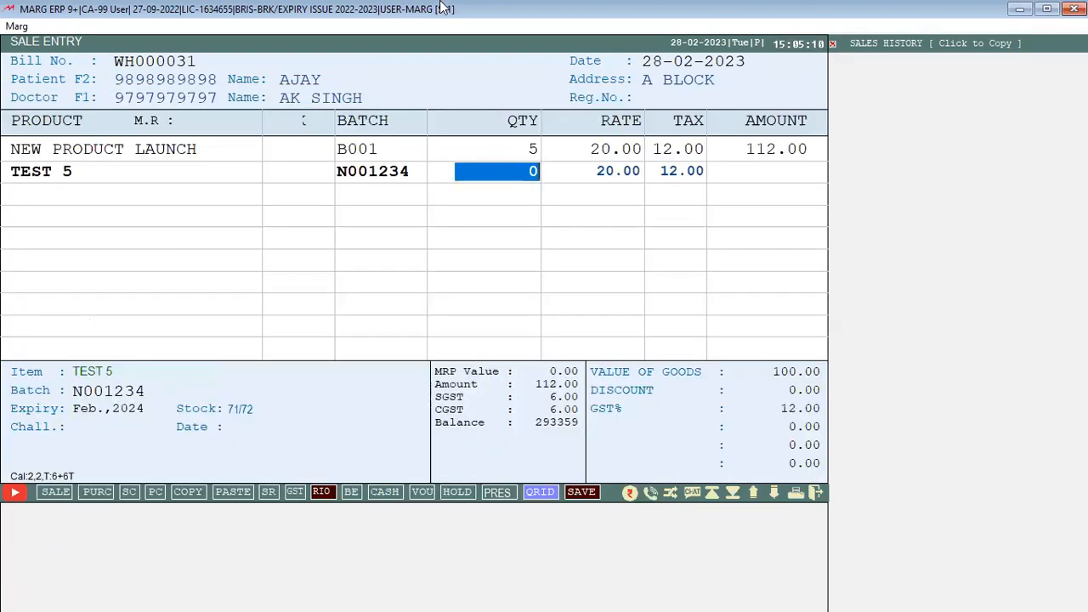
pyautogui.write('2')
pyautogui.press('Return')
pyautogui.press('Return')
pyautogui.press('Return')
pyautogui.press('Return')
pyautogui.press('Return')
pyautogui.press('Return')
pyautogui.write('1')
pyautogui.press('Return')
pyautogui.press('Return')
pyautogui.press('Return')
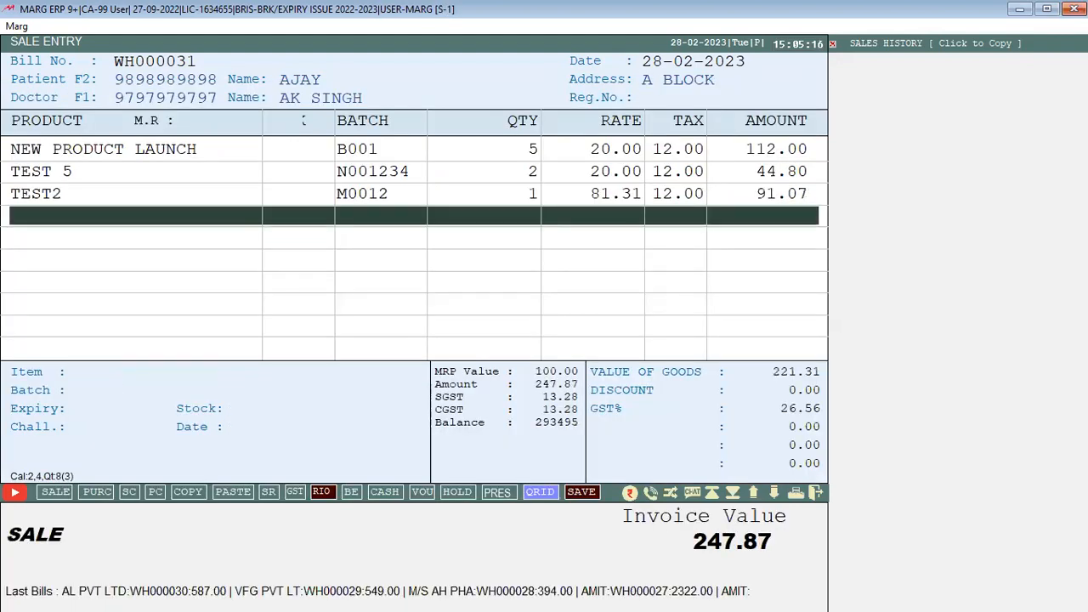
pyautogui.press('Escape')
pyautogui.press('Return')
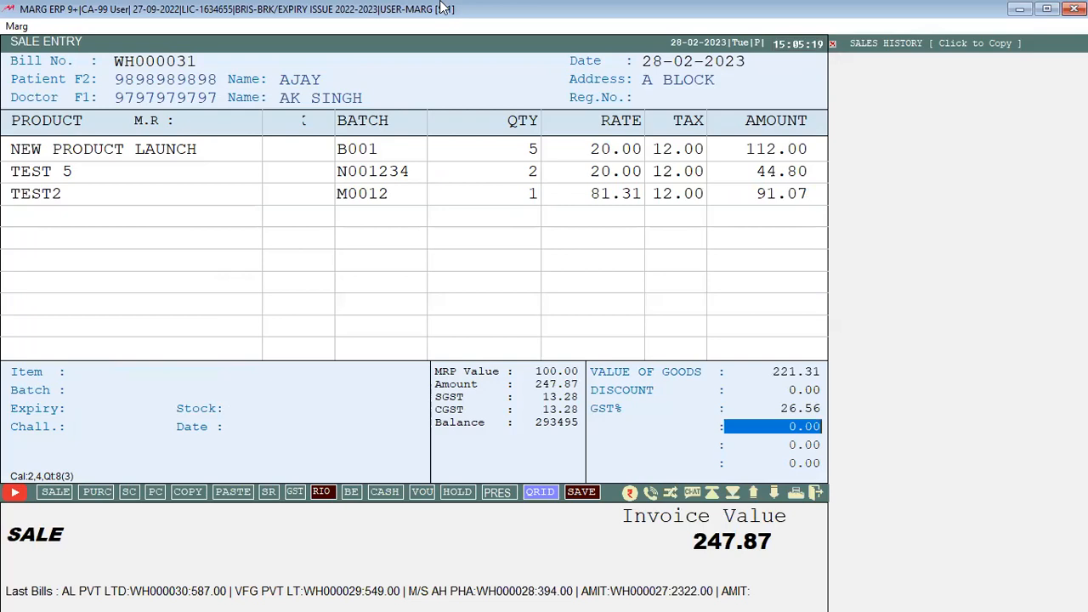
pyautogui.press('Return')
pyautogui.press('Return')
pyautogui.press('Return')
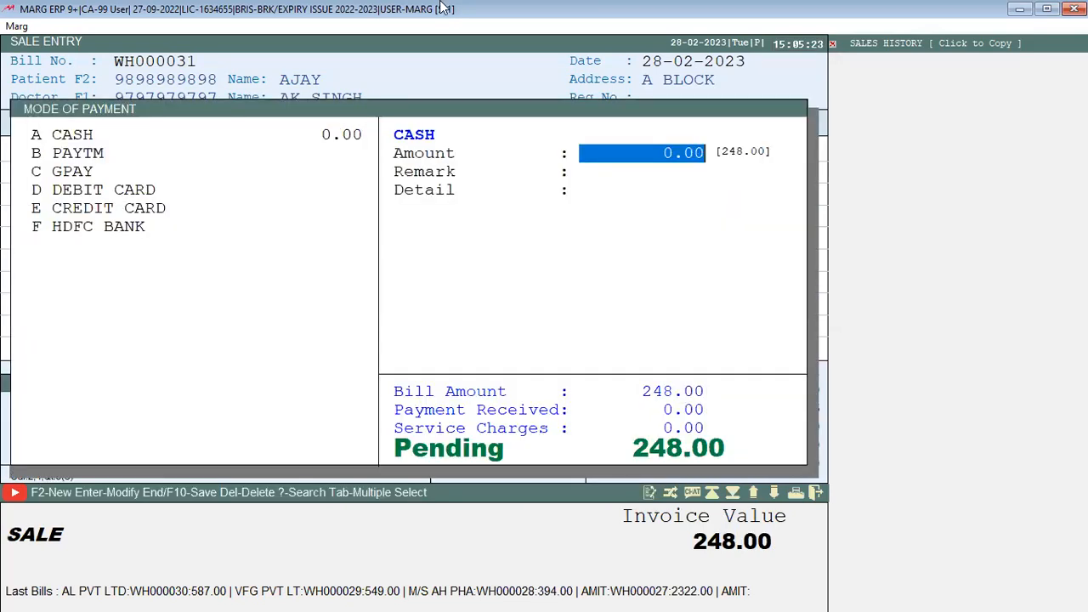
# Enter 248 cash, save bill WH000031 without printing, and close the next blank bill
pyautogui.write('248')
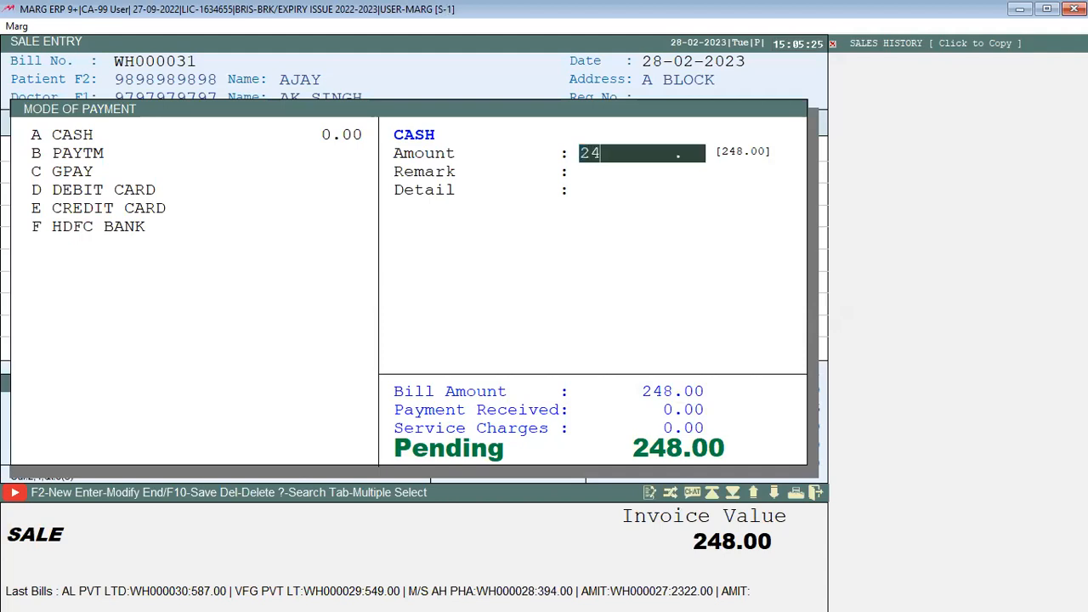
pyautogui.press('Return')
pyautogui.press('Return')
pyautogui.press('Return')
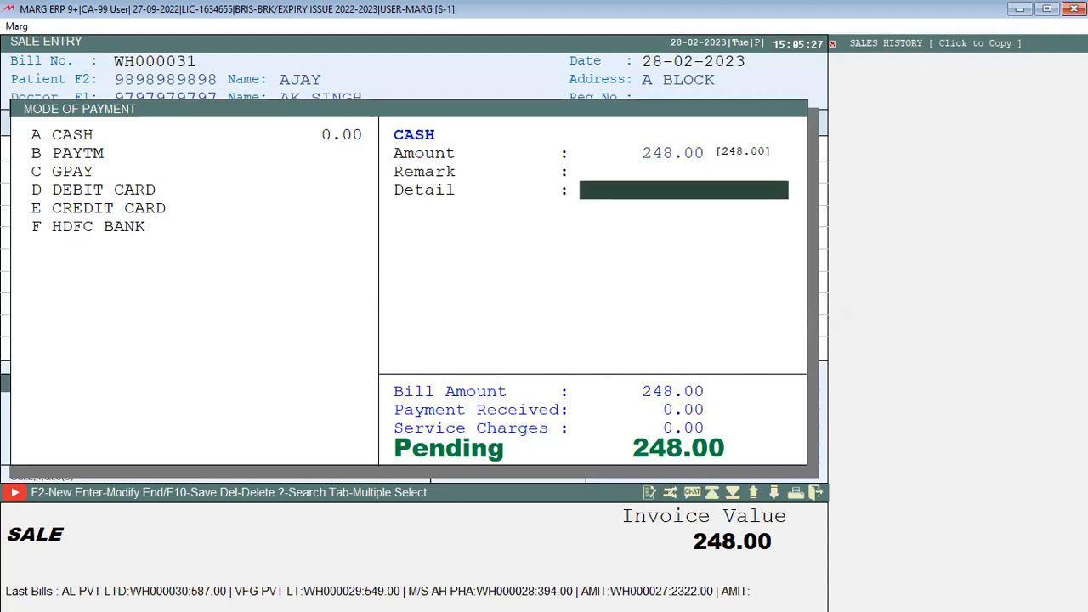
pyautogui.press('Return')
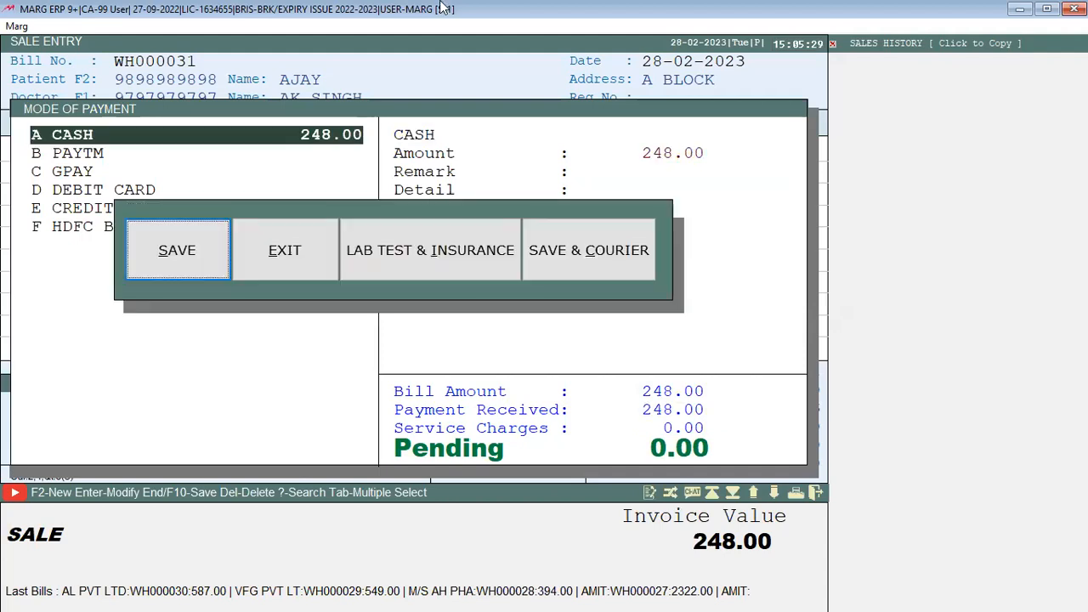
pyautogui.press('Return')
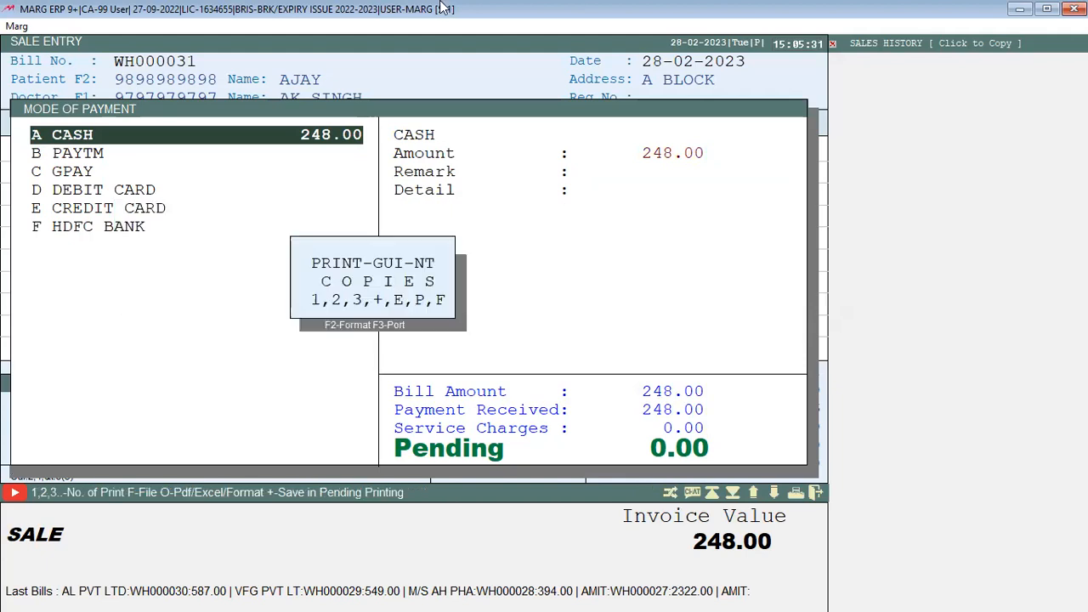
pyautogui.press('Escape')
pyautogui.press('Escape')
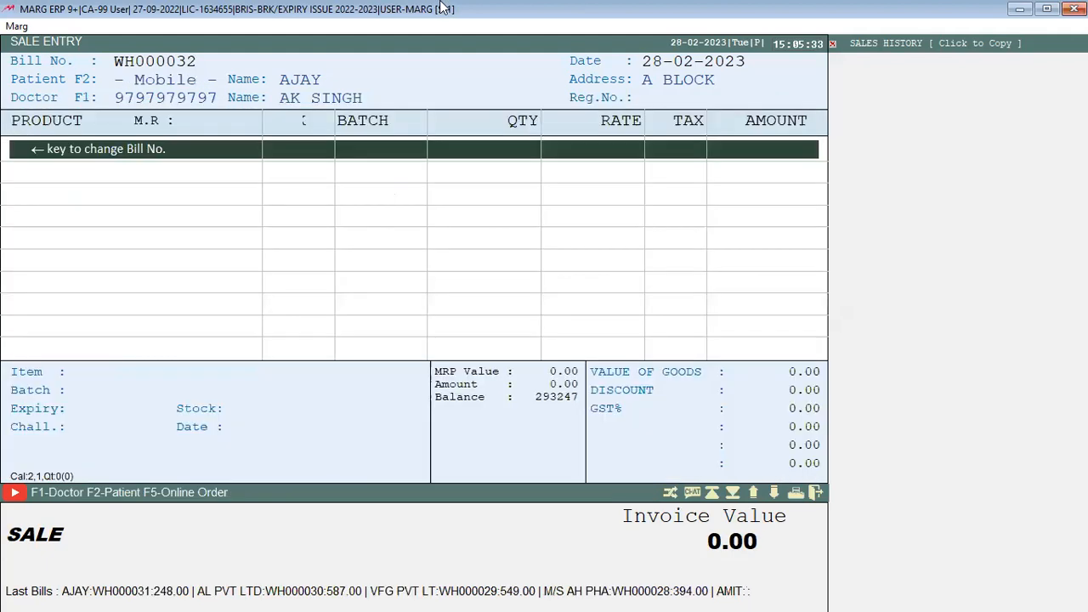
pyautogui.press('Escape')
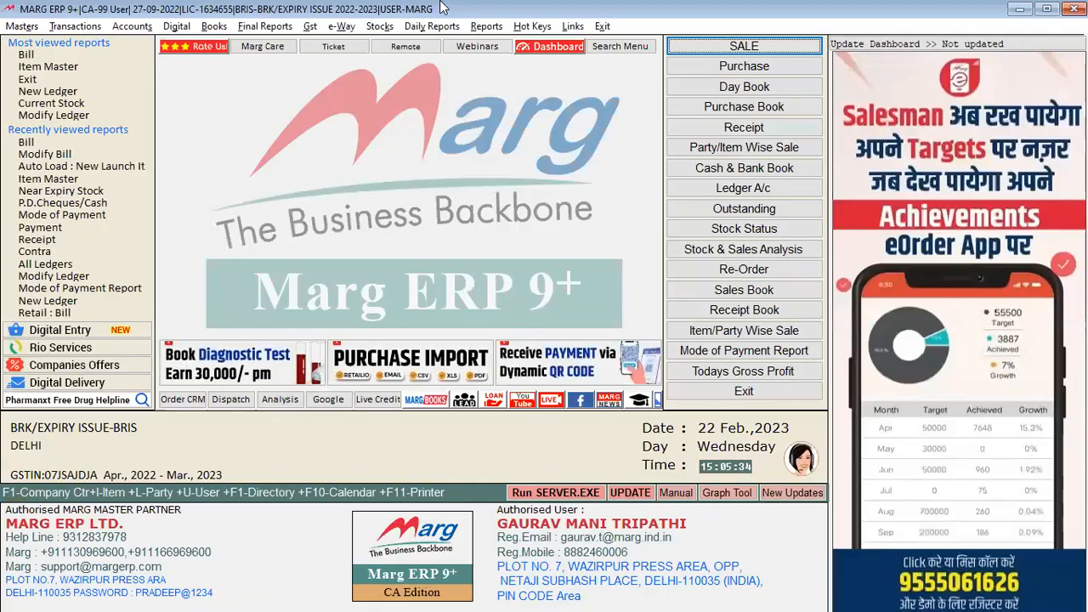
# Create a prescribing doctor with mobile number and name, assign it to the bill, then exit
pyautogui.hotkey('alt', 'm')
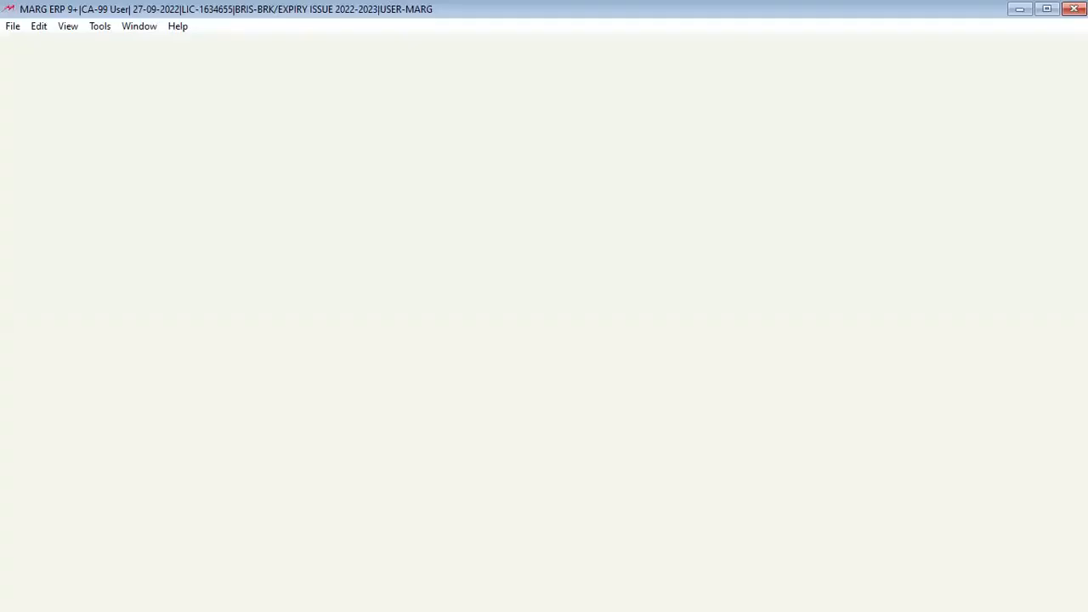
pyautogui.press('F1')
pyautogui.press('F2')
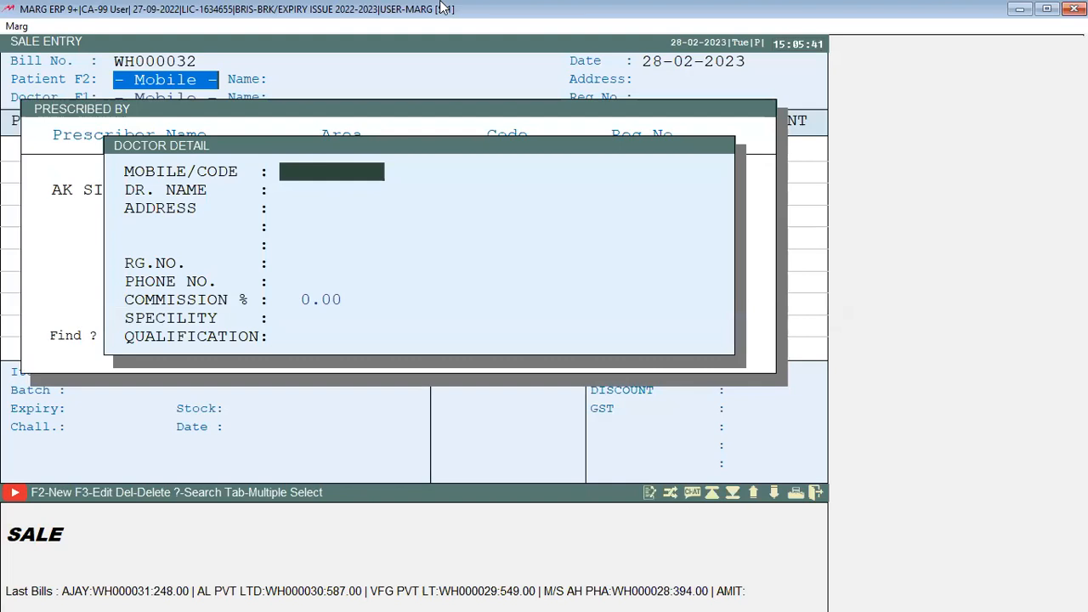
pyautogui.write('8989898989')
pyautogui.press('Return')
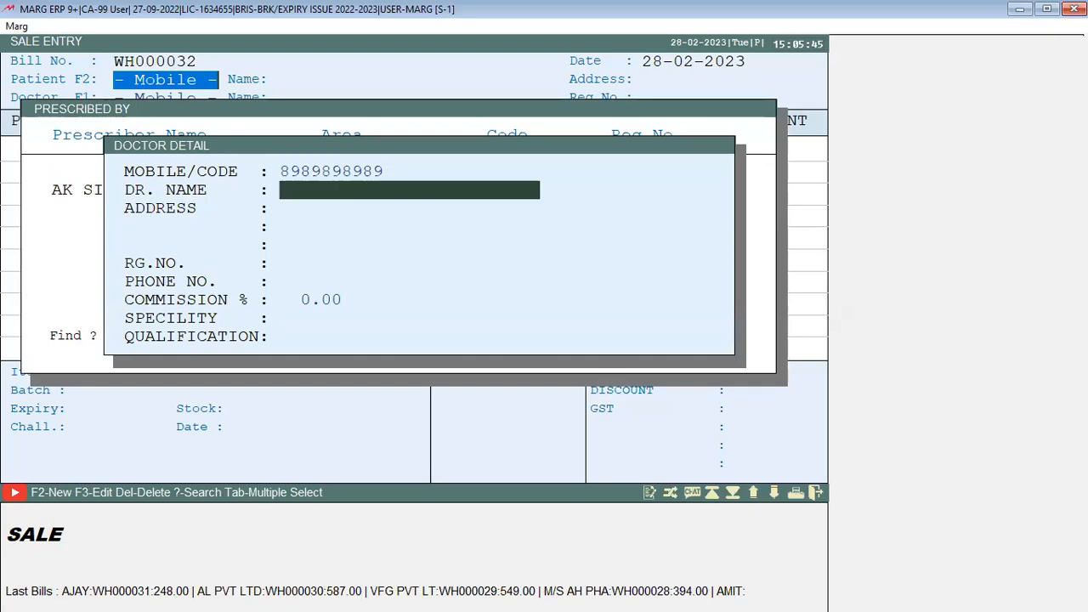
pyautogui.write('VIPIN')
pyautogui.press('Return')
pyautogui.press('Return')
pyautogui.press('Return')
pyautogui.press('Return')
pyautogui.press('Return')
pyautogui.press('Return')
pyautogui.press('Return')
pyautogui.press('Return')
pyautogui.press('Return')
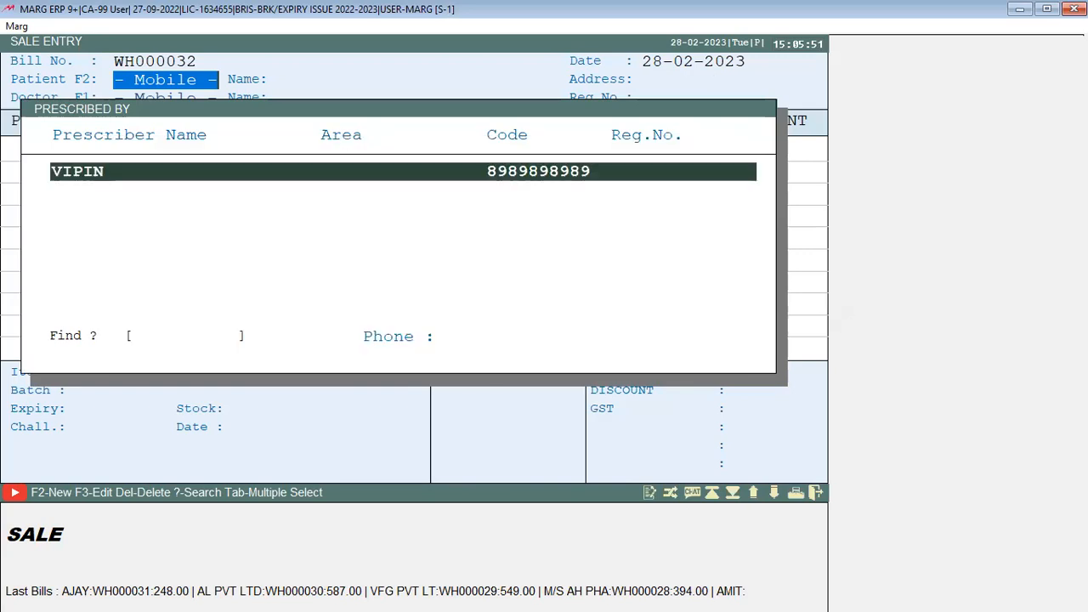
pyautogui.press('Return')
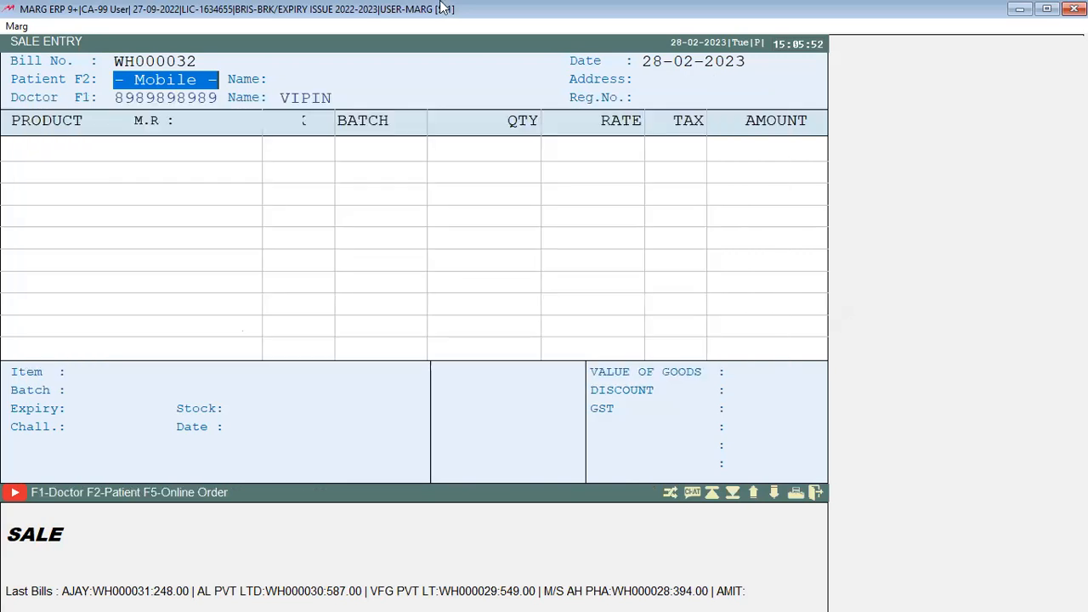
pyautogui.press('Escape')
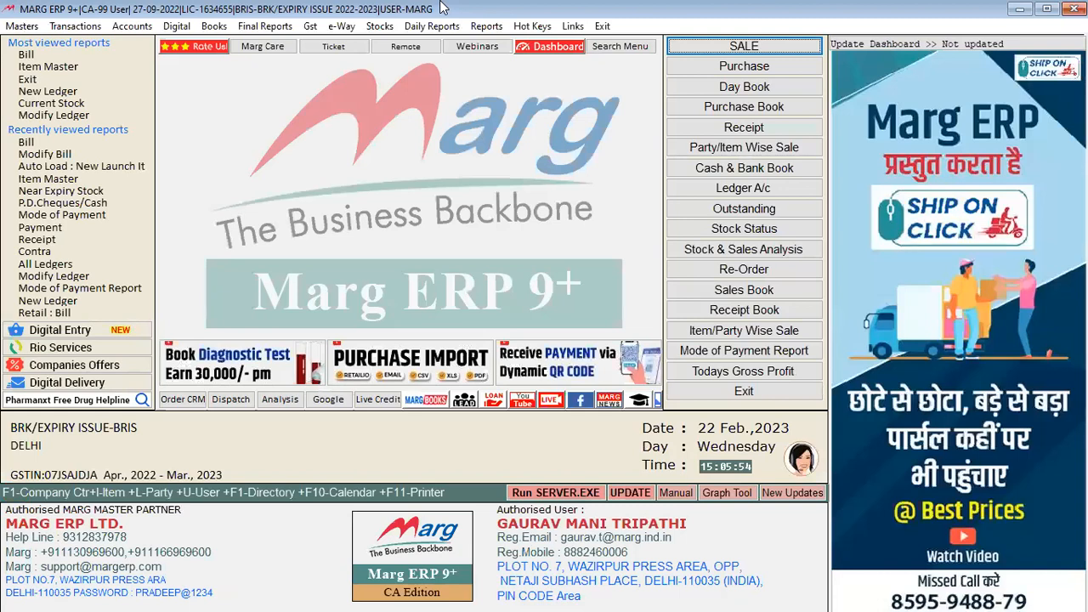
# Pick the newly added doctor in sale entry, exit, then reopen sale entry for bill WH000032
pyautogui.press('Return')
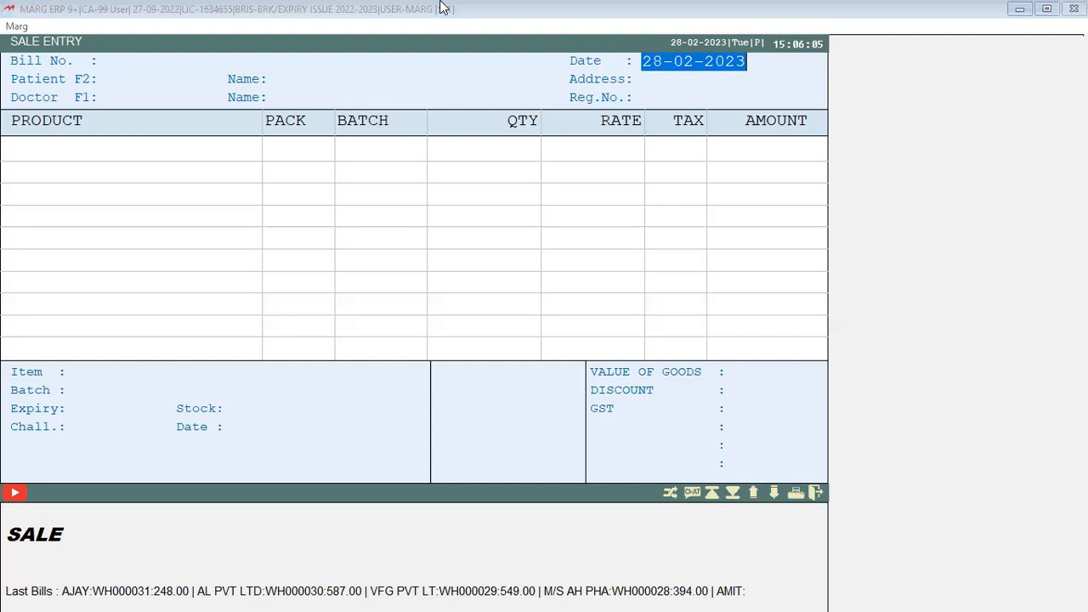
pyautogui.click(598, 103)
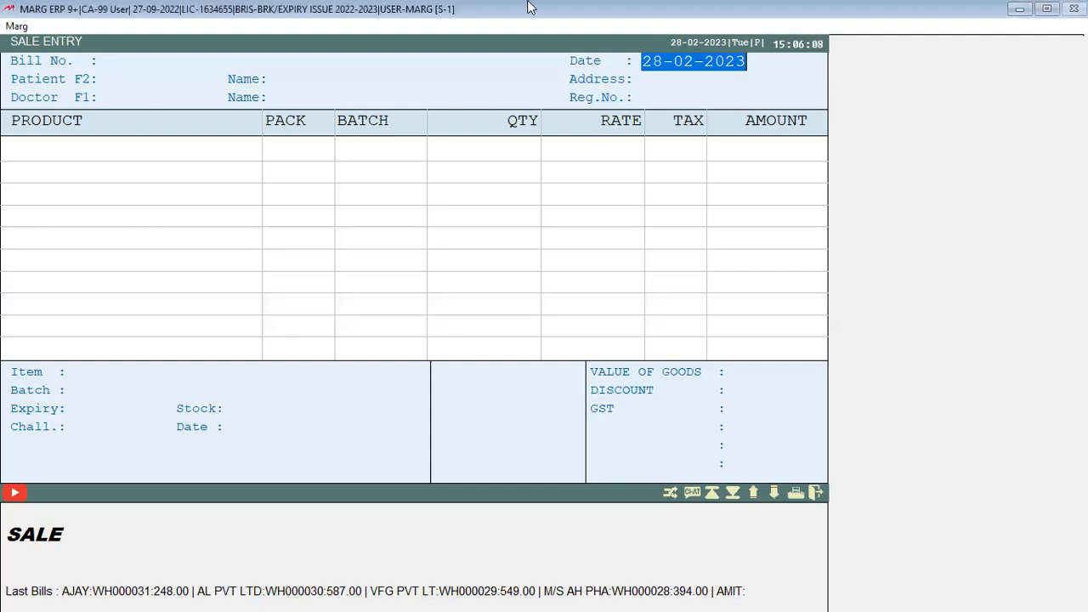
pyautogui.press('Return')
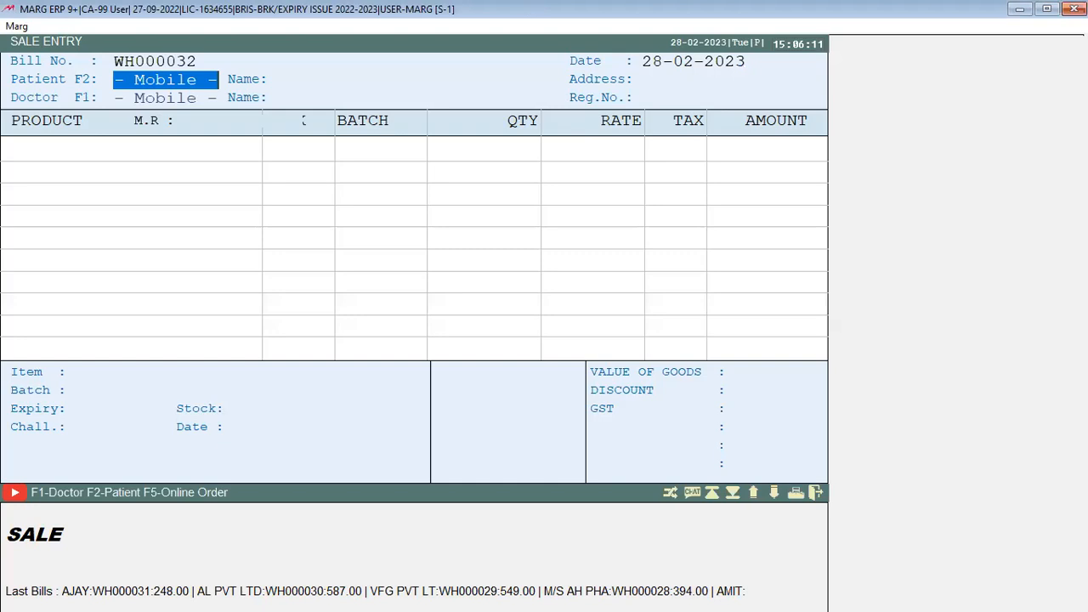
pyautogui.press('F1')
pyautogui.press('Down')
pyautogui.press('Down')
pyautogui.press('Return')
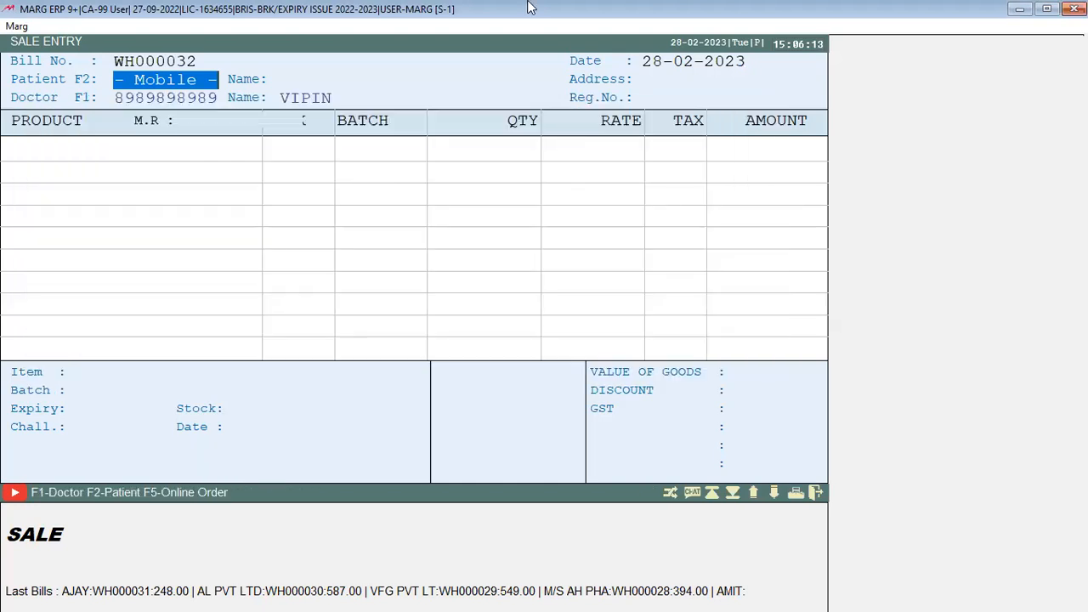
pyautogui.press('Return')
pyautogui.press('Escape')
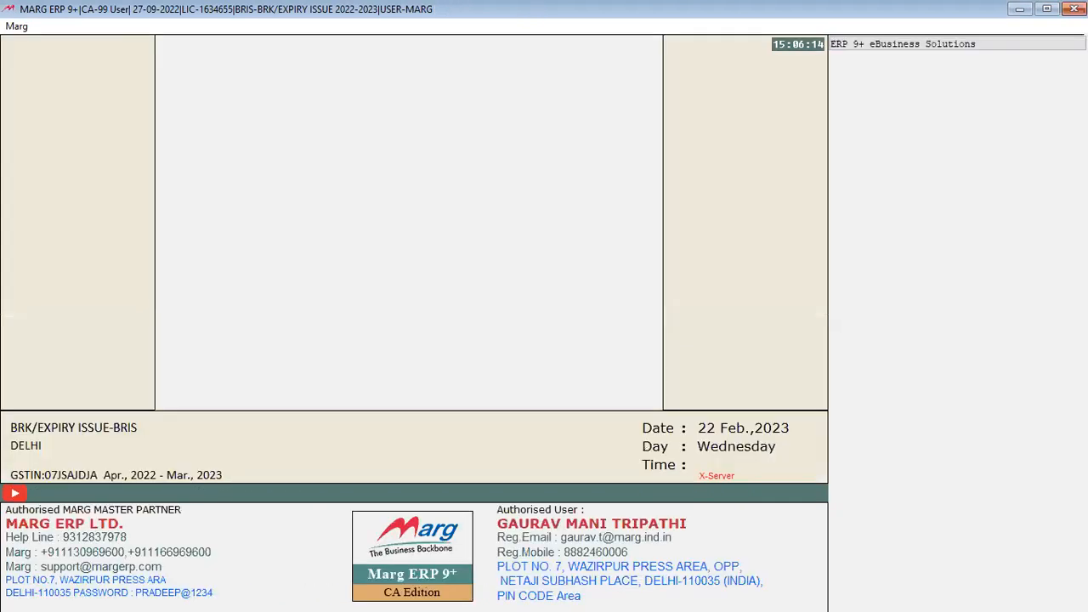
pyautogui.hotkey('alt', 'n')
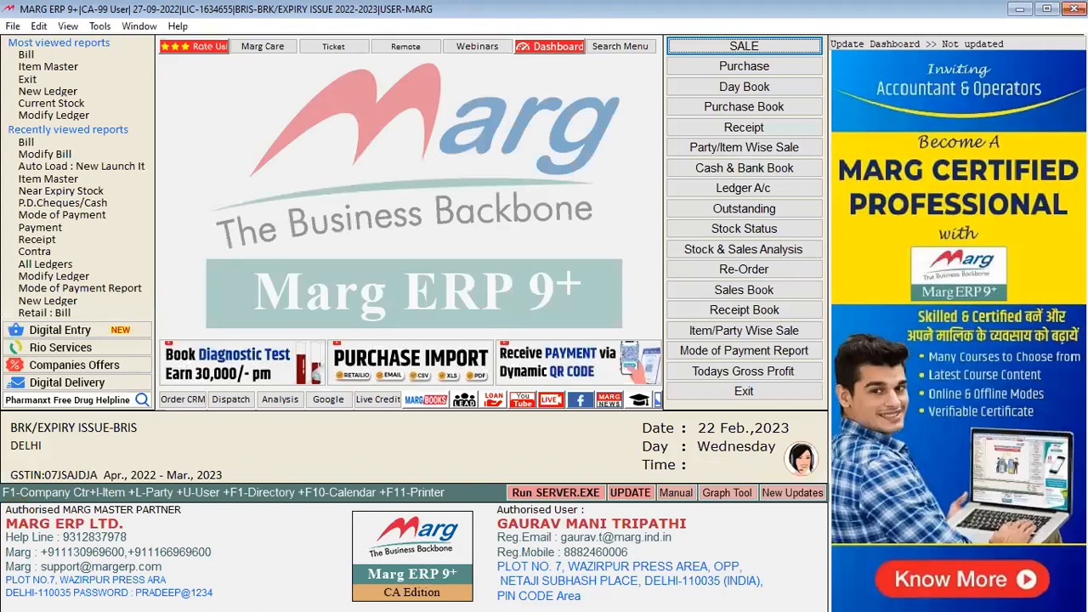
pyautogui.press('Return')
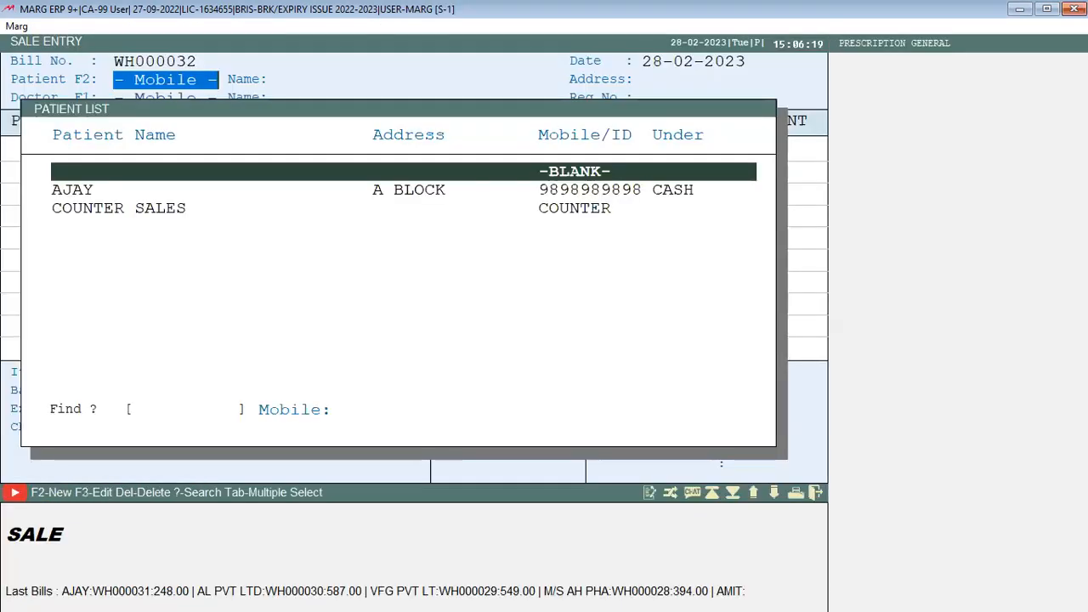
# Create a new cash patient with mobile number and name and select it for the bill
pyautogui.press('Down')
pyautogui.press('F2')
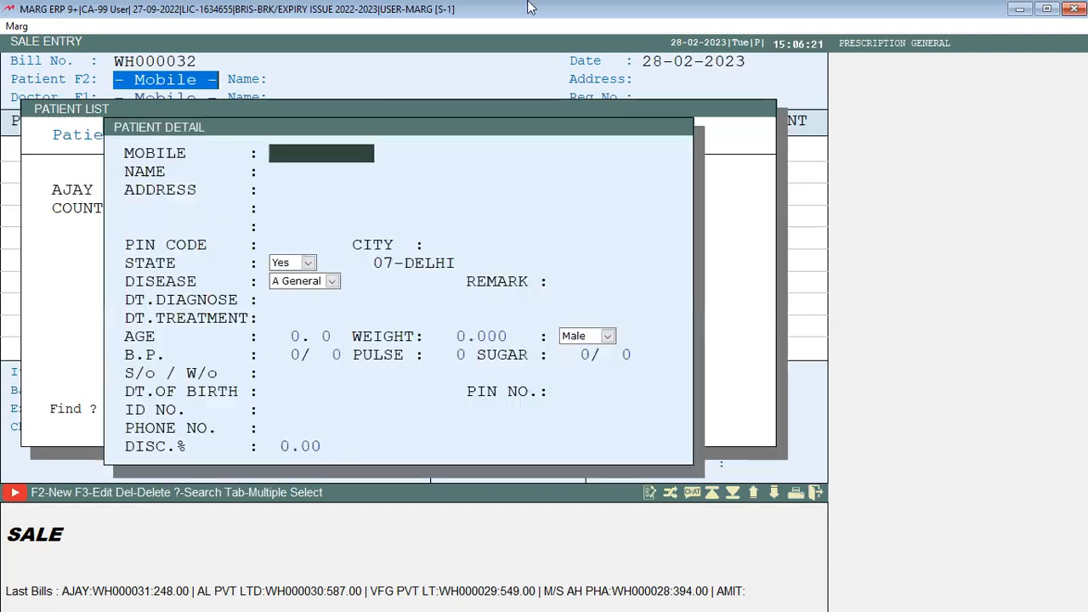
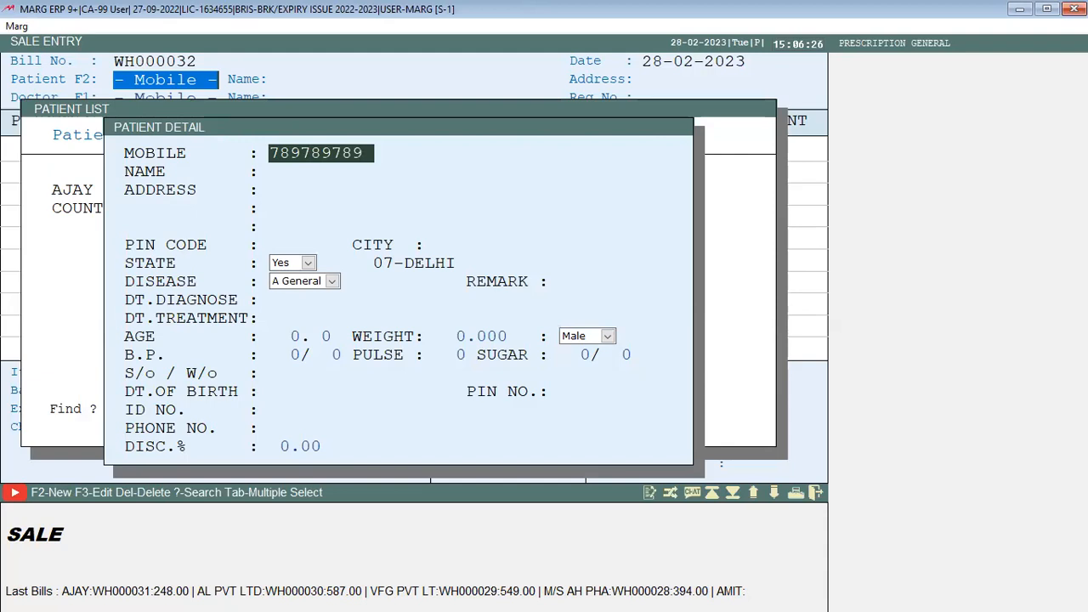
pyautogui.press('Return')
pyautogui.press('Return')
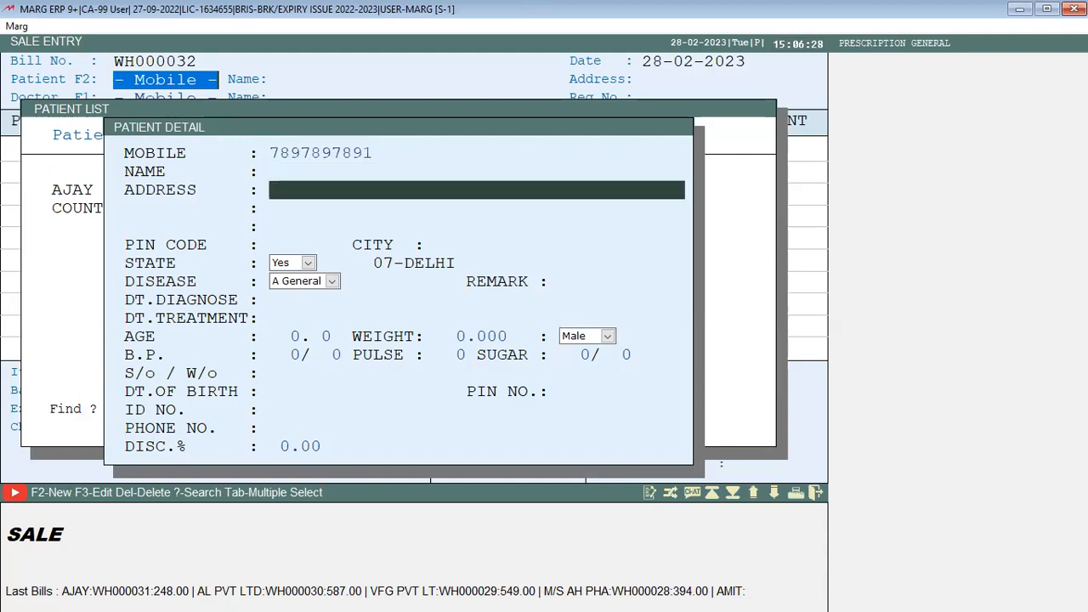
pyautogui.press('Up')
pyautogui.write('R')
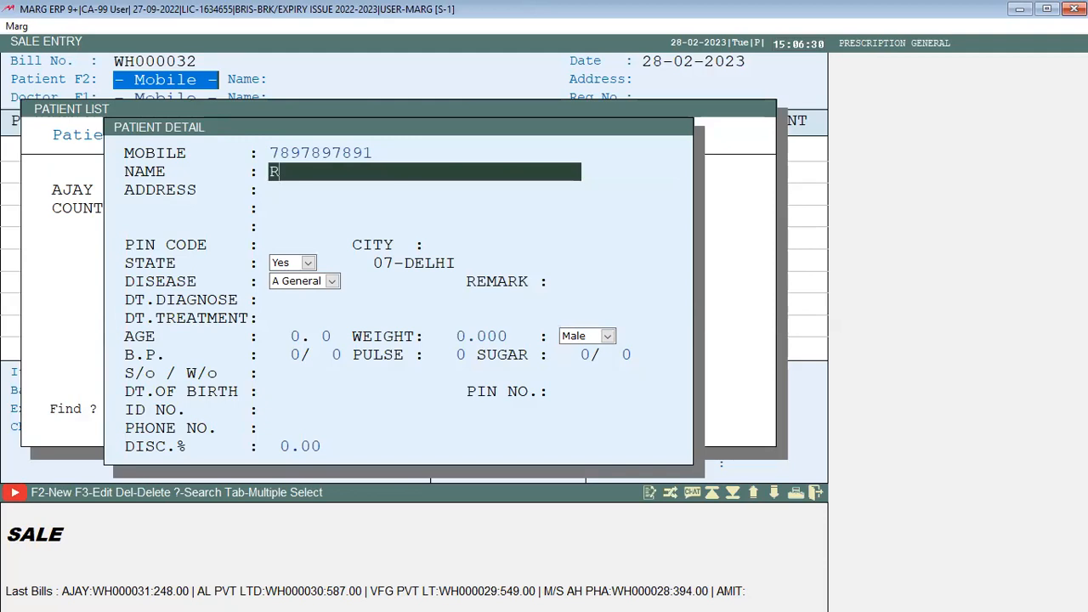
pyautogui.write('AHUL')
pyautogui.press('Return')
pyautogui.press('Return')
pyautogui.press('Return')
pyautogui.press('Return')
pyautogui.press('Return')
pyautogui.press('Return')
pyautogui.press('Return')
pyautogui.press('Return')
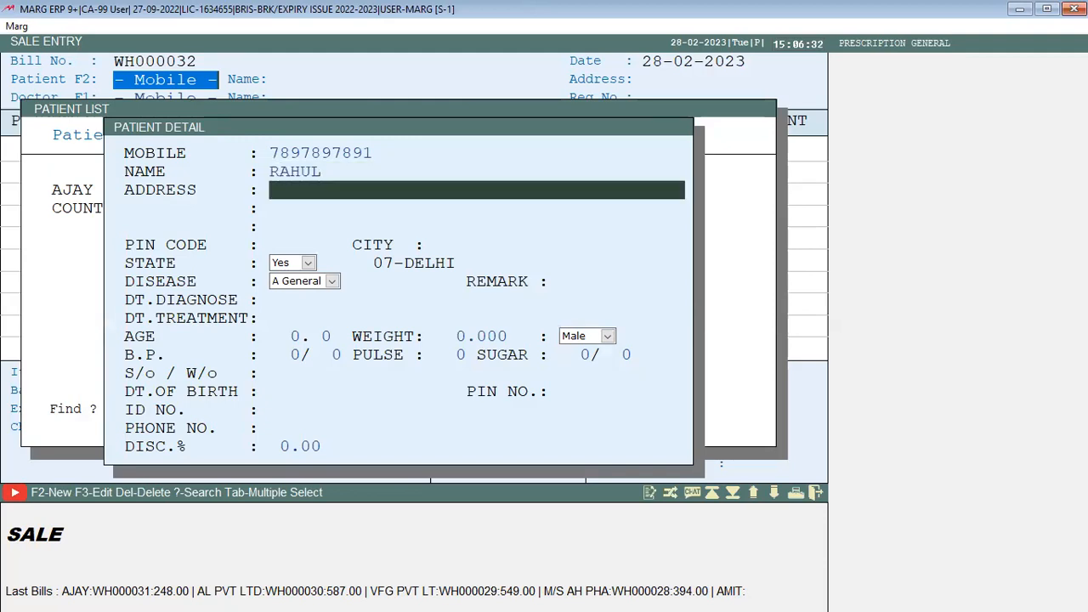
pyautogui.press('Return')
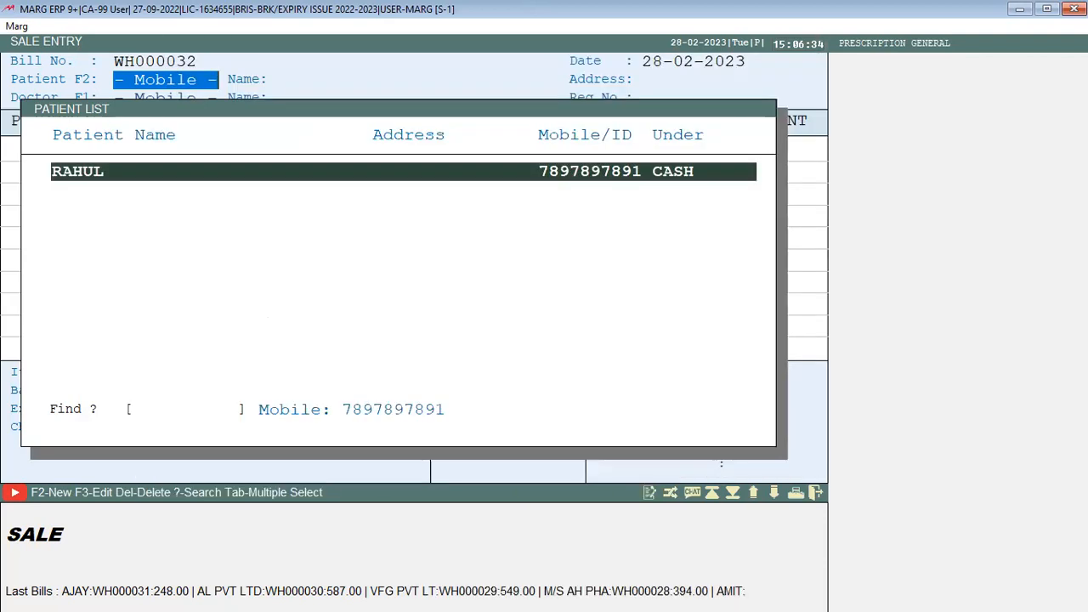
pyautogui.press('Return')
pyautogui.press('Return')
pyautogui.press('Return')
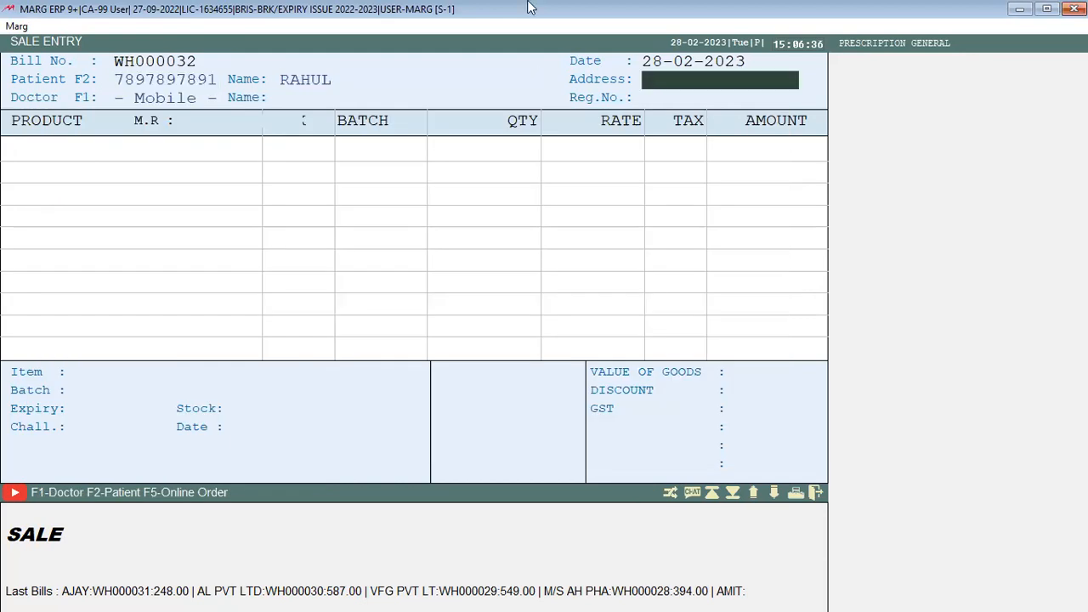
# Choose the prescribing doctor from the doctor list
pyautogui.press('F1')
pyautogui.press('Down')
pyautogui.press('Down')
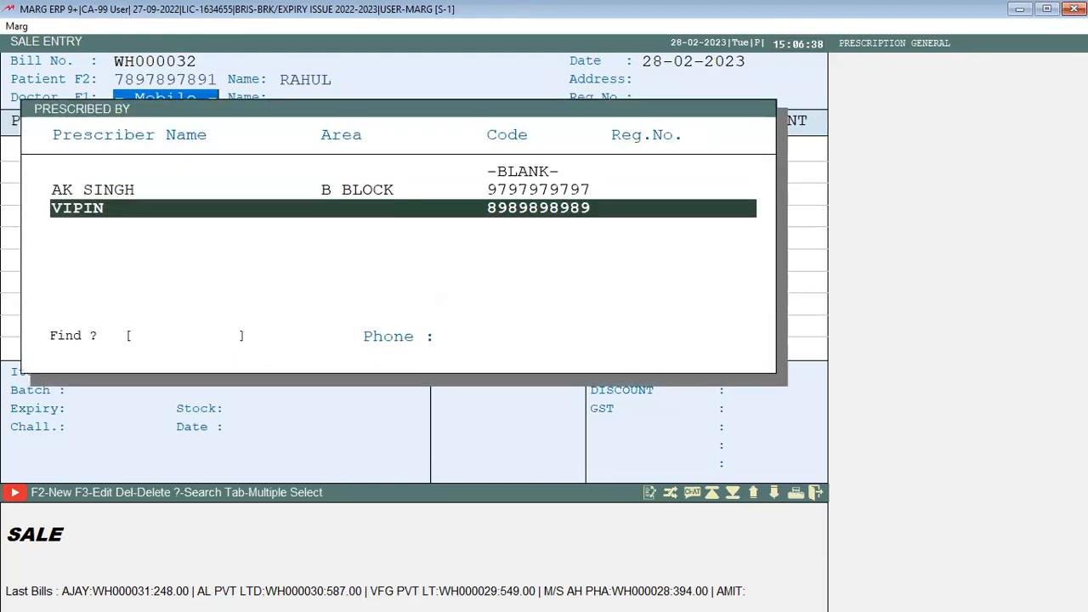
pyautogui.press('Return')
pyautogui.press('Return')
pyautogui.press('Return')
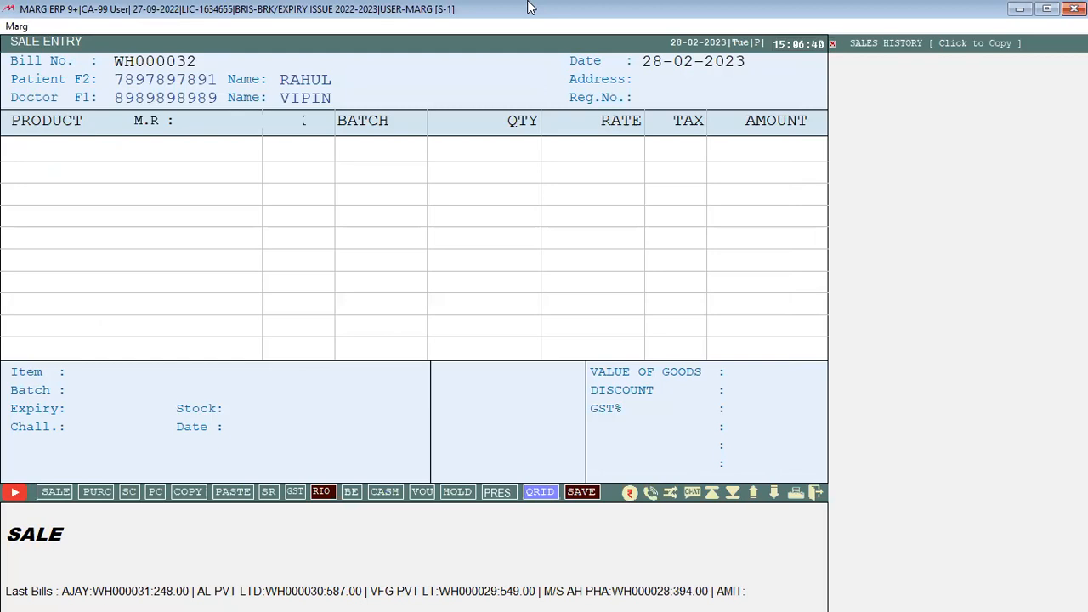
# Add AZMIN CAP ×2, CANDY ×1 and ITEM MK ×2, bringing the total to 956.48
pyautogui.press('Up')
pyautogui.press('Up')
pyautogui.press('Up')
pyautogui.press('Up')
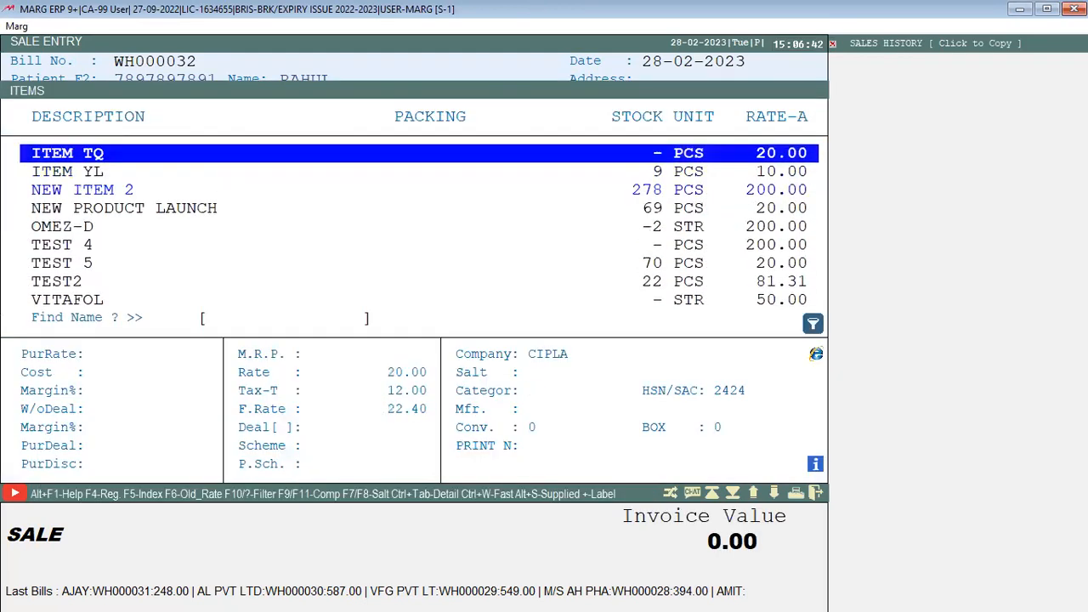
pyautogui.press('pageup')
pyautogui.press('Down')
pyautogui.press('Down')
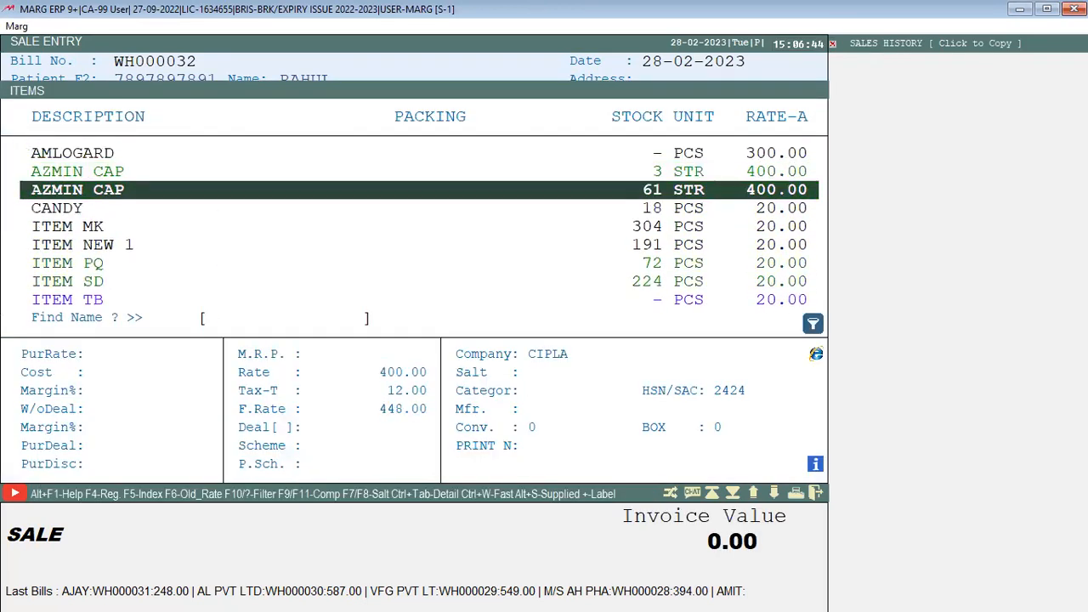
pyautogui.press('Return')
pyautogui.write('2')
pyautogui.press('Return')
pyautogui.press('Return')
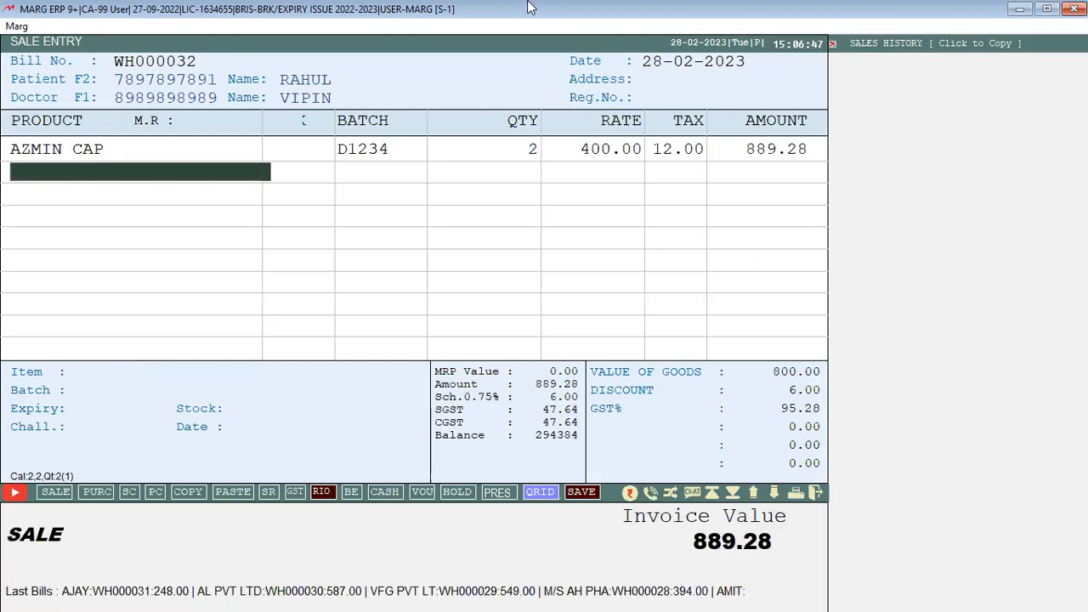
pyautogui.press('Return')
pyautogui.press('Return')
pyautogui.write('1')
pyautogui.press('Return')
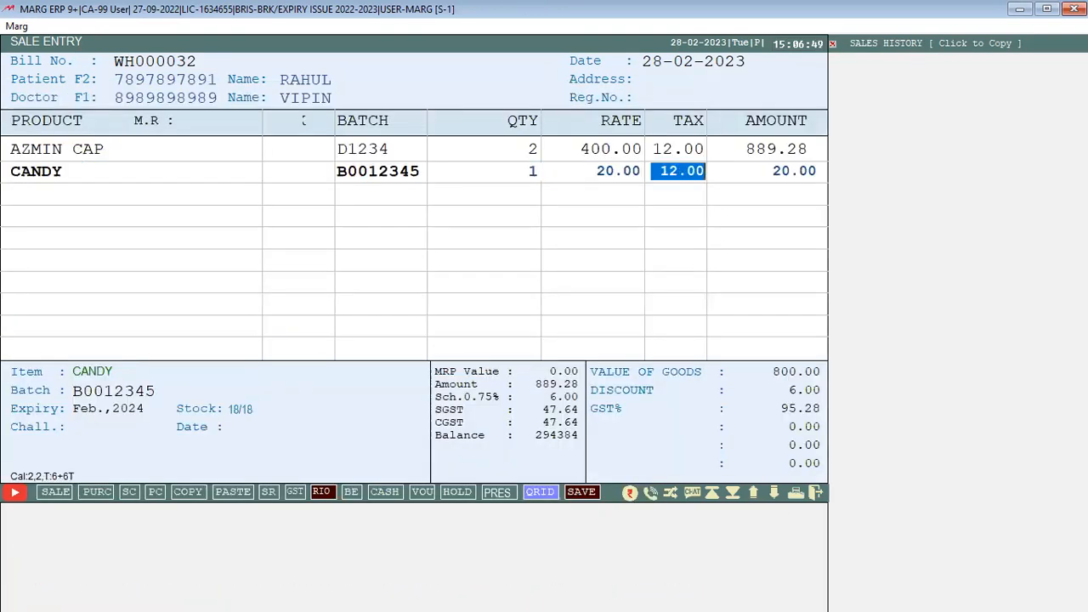
pyautogui.press('Return')
pyautogui.press('Return')
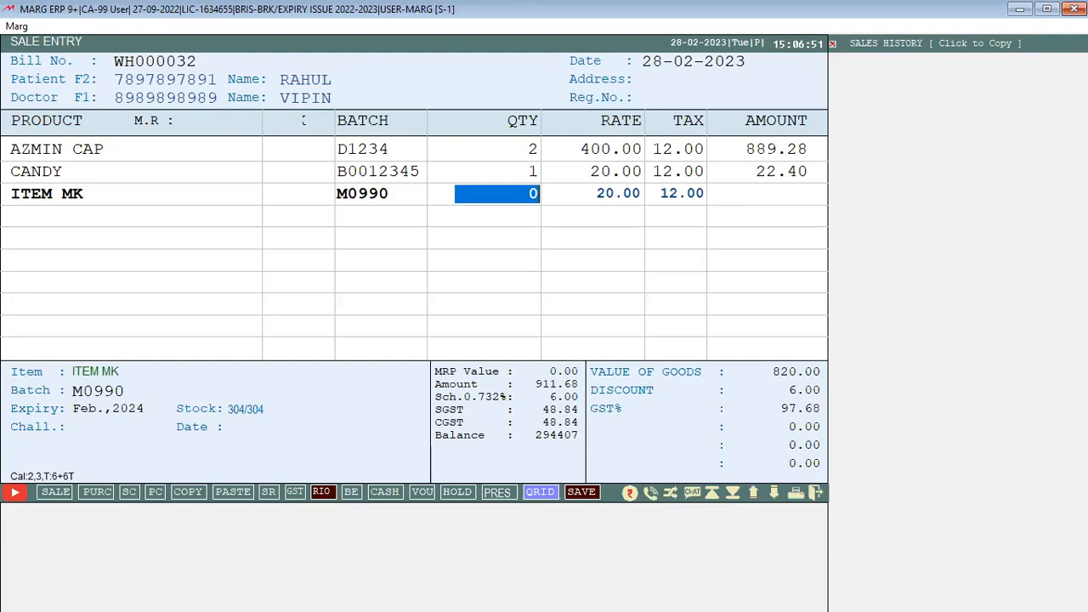
pyautogui.write('2')
pyautogui.press('Return')
pyautogui.press('Return')
pyautogui.press('Return')
pyautogui.press('Return')
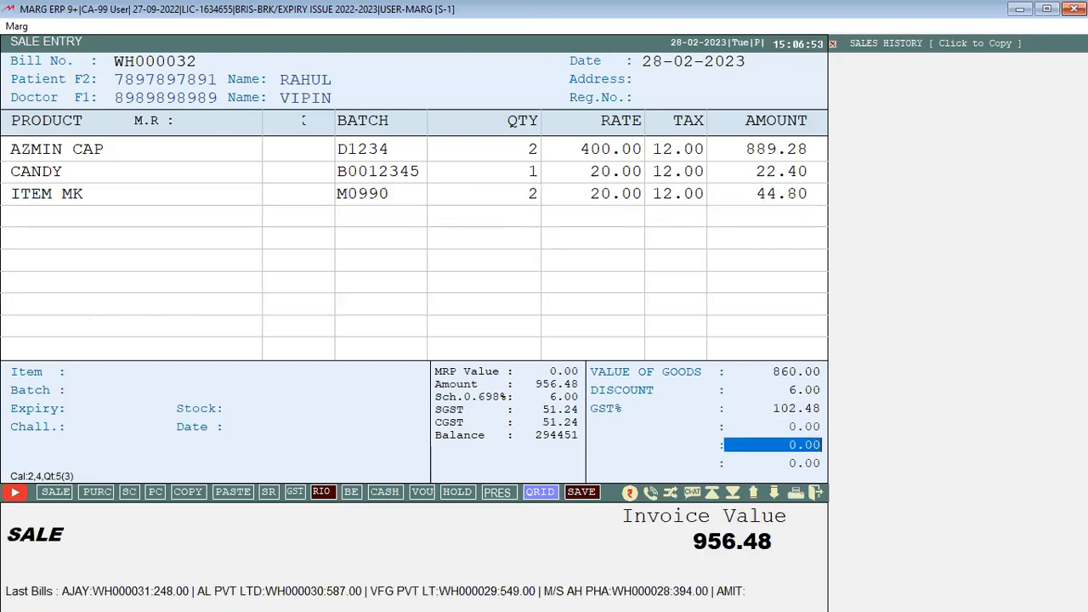
pyautogui.press('Return')
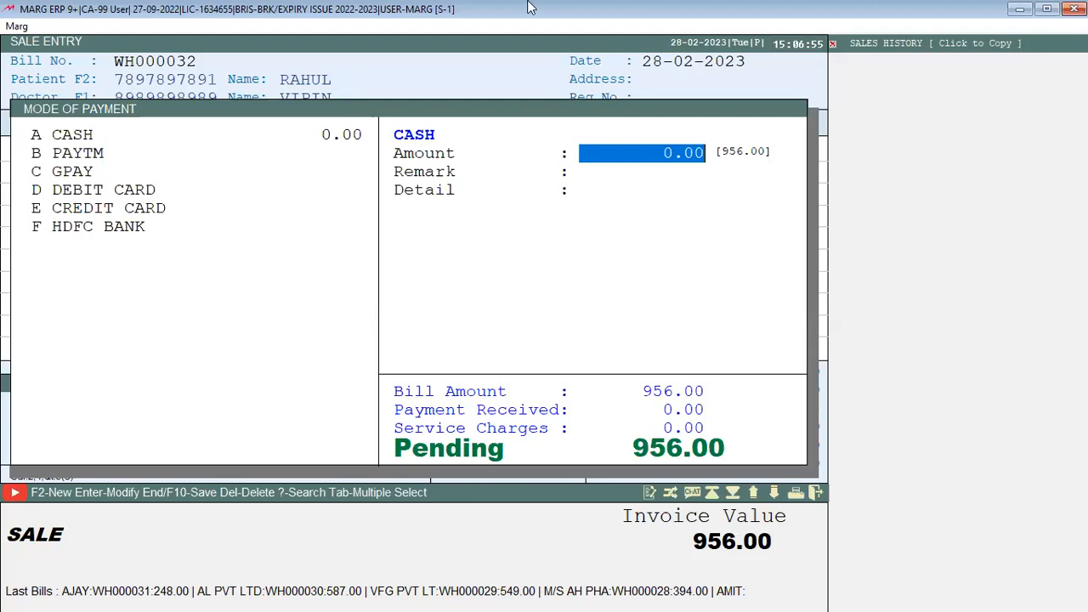
# Accept 956.00 as cash, save bill WH000032 and skip printing
pyautogui.press('Return')
pyautogui.press('Return')
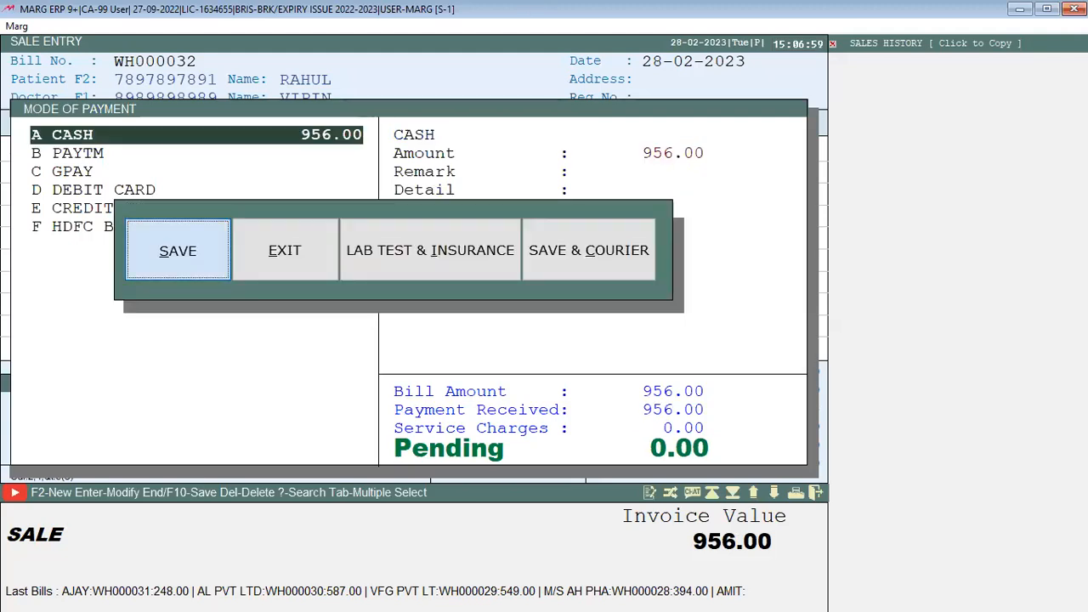
pyautogui.press('Return')
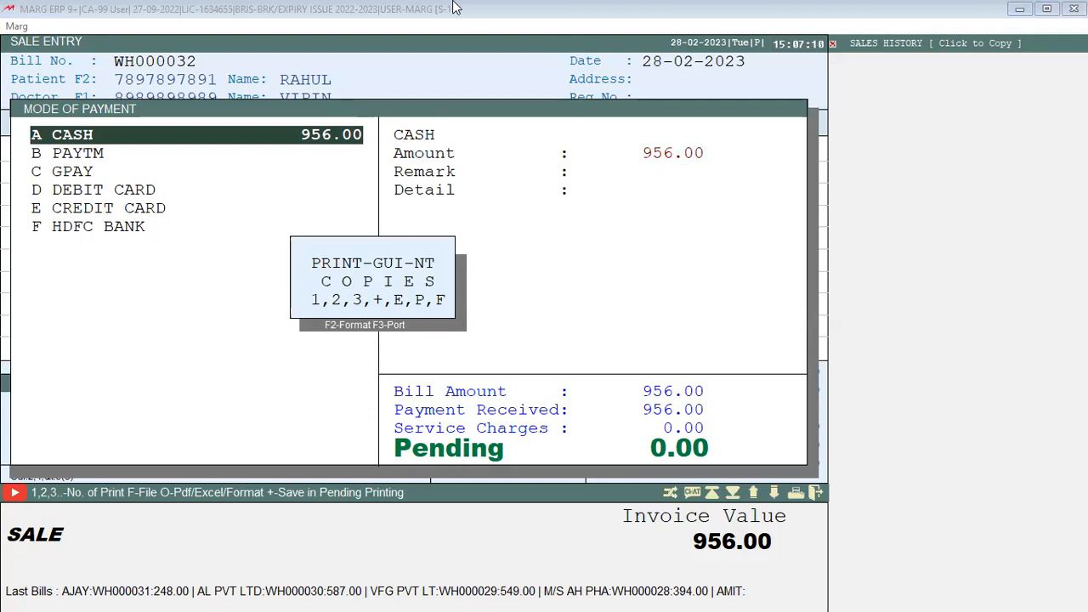
pyautogui.press('Escape')
pyautogui.press('Escape')
pyautogui.press('Escape')
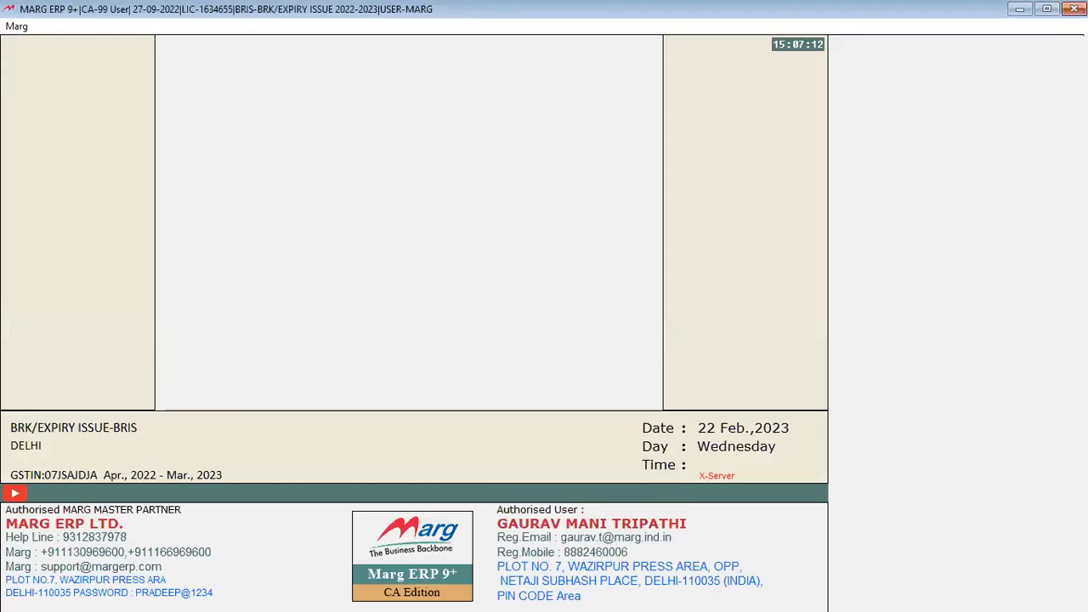
# Open bill WH000033, create a cash patient with mobile number and name, and select them
pyautogui.hotkey('alt', 'm')
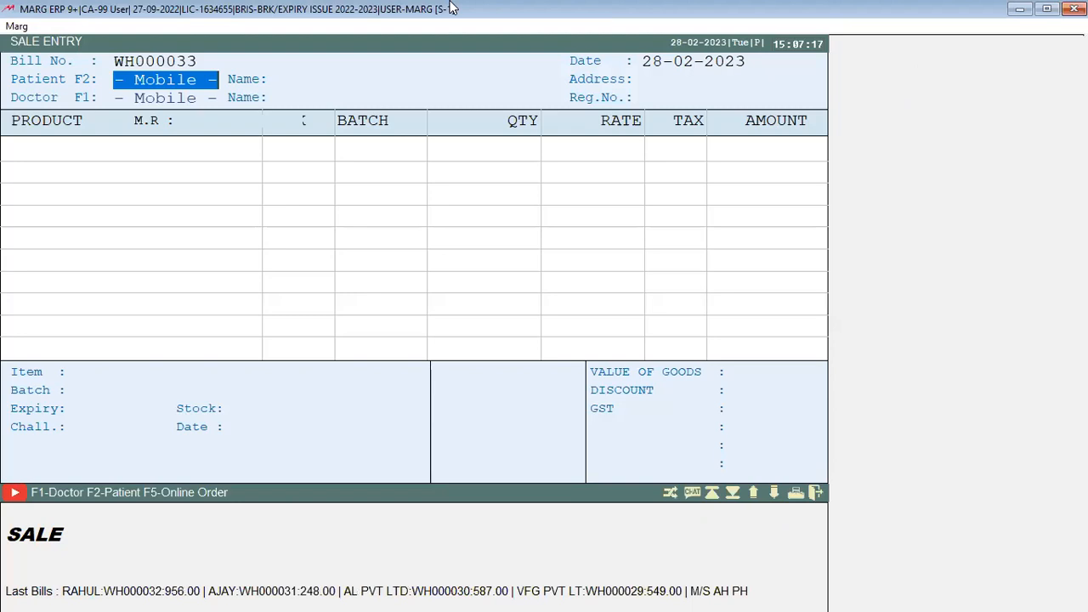
pyautogui.press('Return')
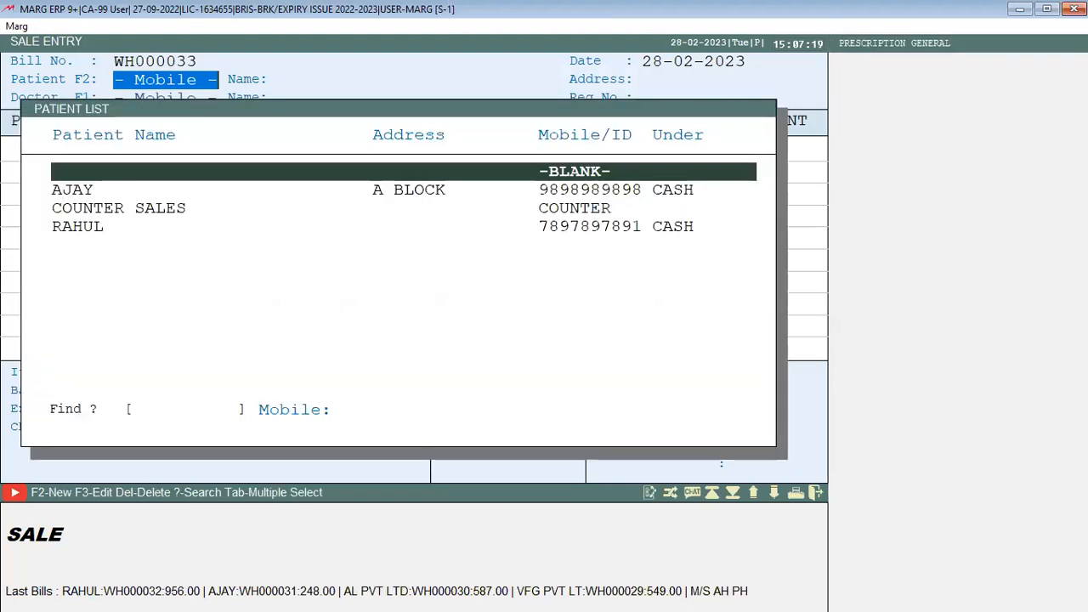
pyautogui.press('Down')
pyautogui.press('Down')
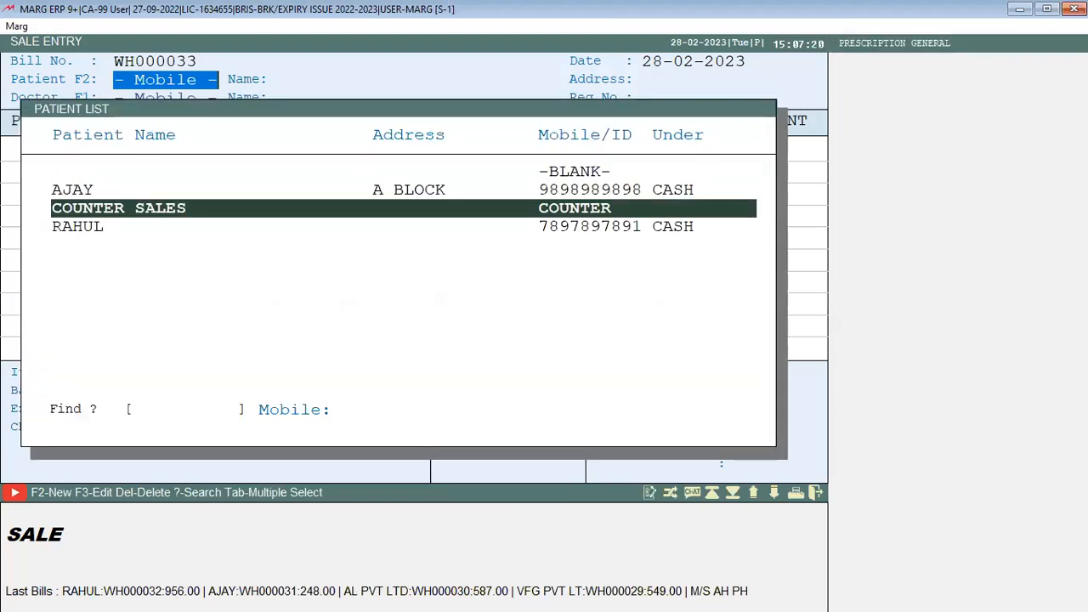
pyautogui.press('F2')
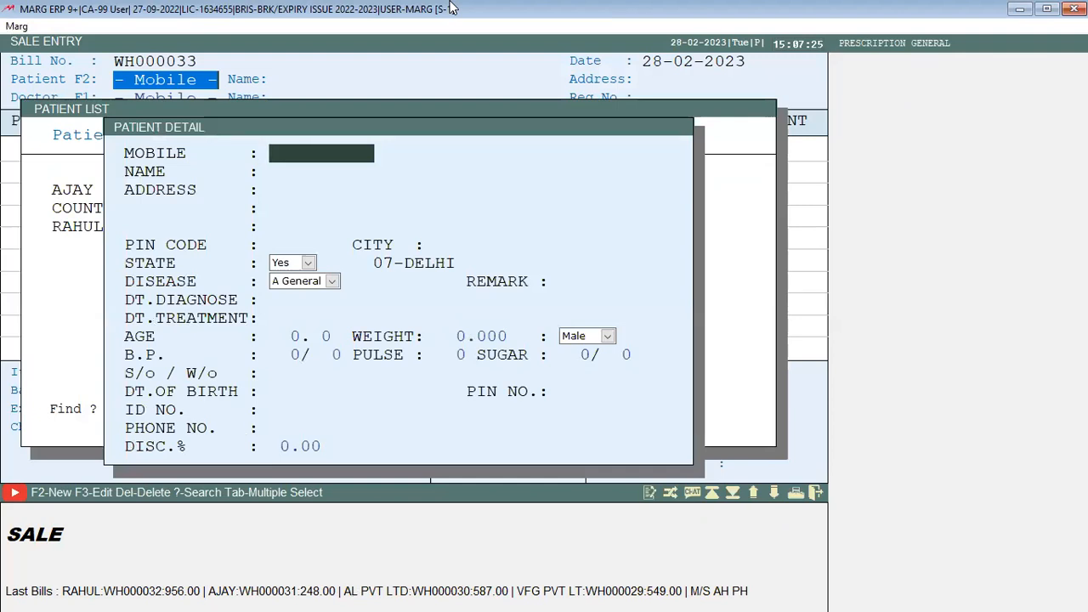
pyautogui.write('909090')
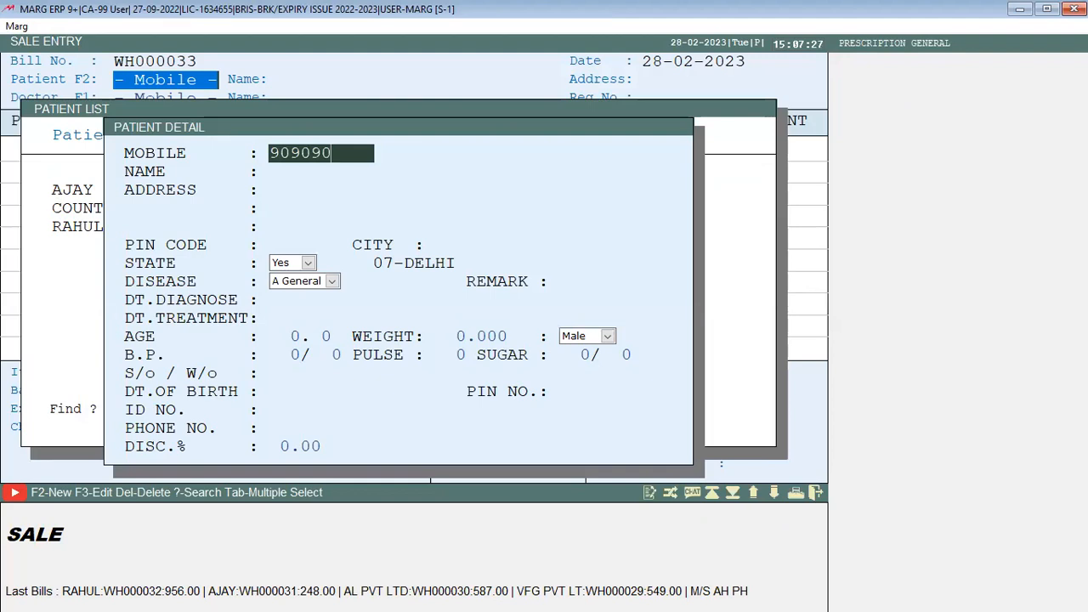
pyautogui.write('90909')
pyautogui.press('Return')
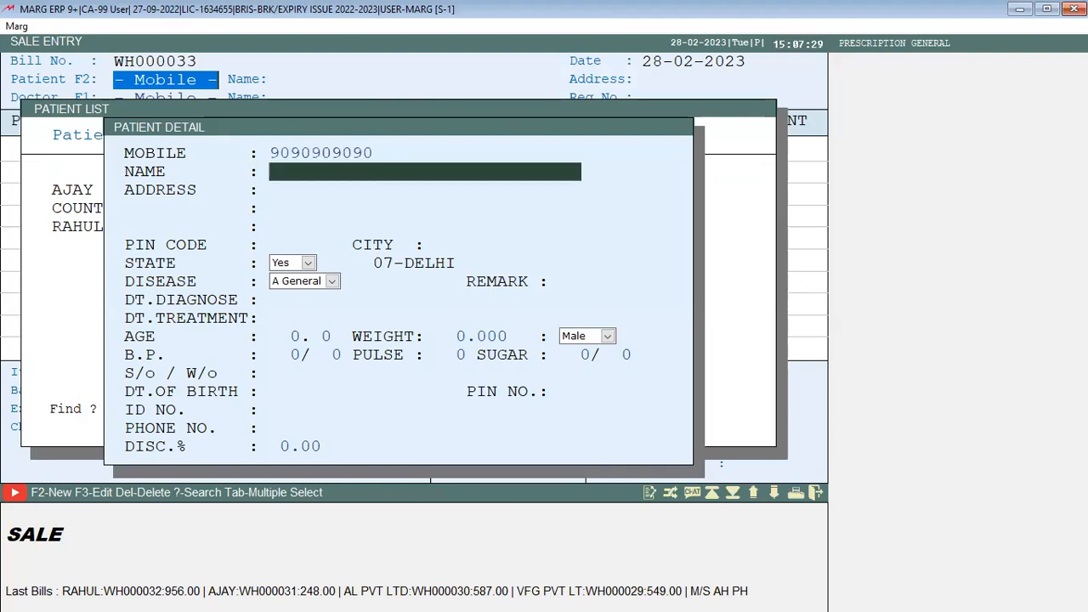
pyautogui.write('ATUL')
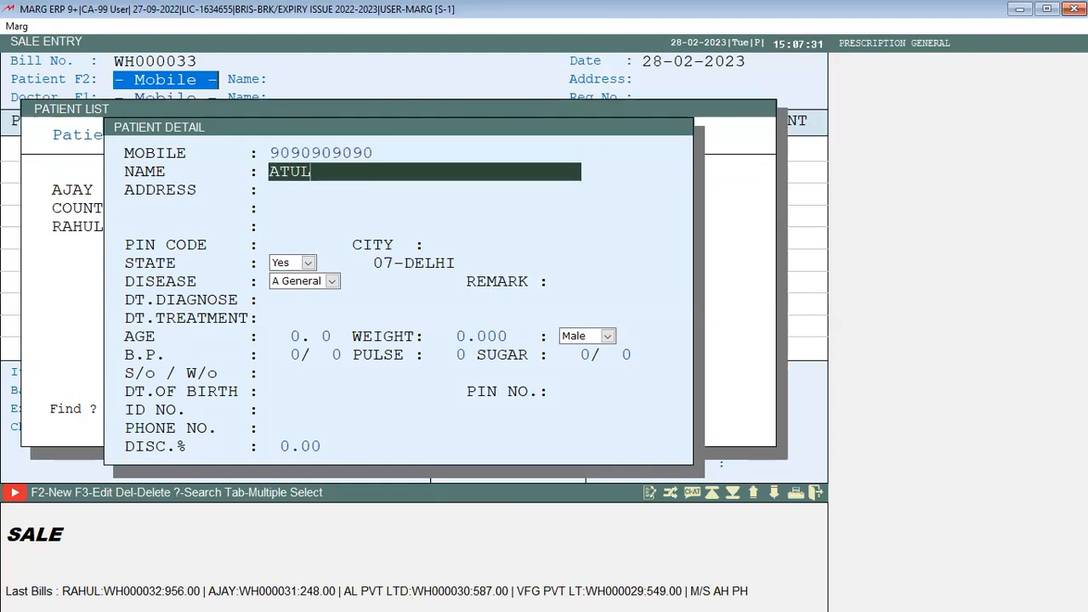
pyautogui.press('Return')
pyautogui.press('pagedown')
pyautogui.press('Escape')
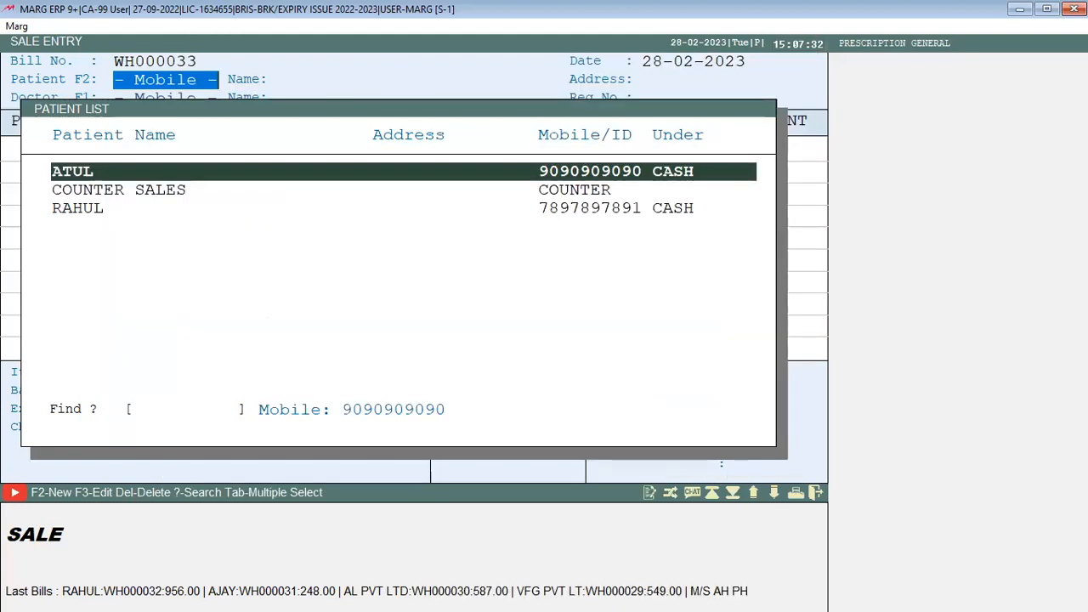
pyautogui.press('Return')
pyautogui.press('Return')
pyautogui.press('Return')
pyautogui.press('Return')
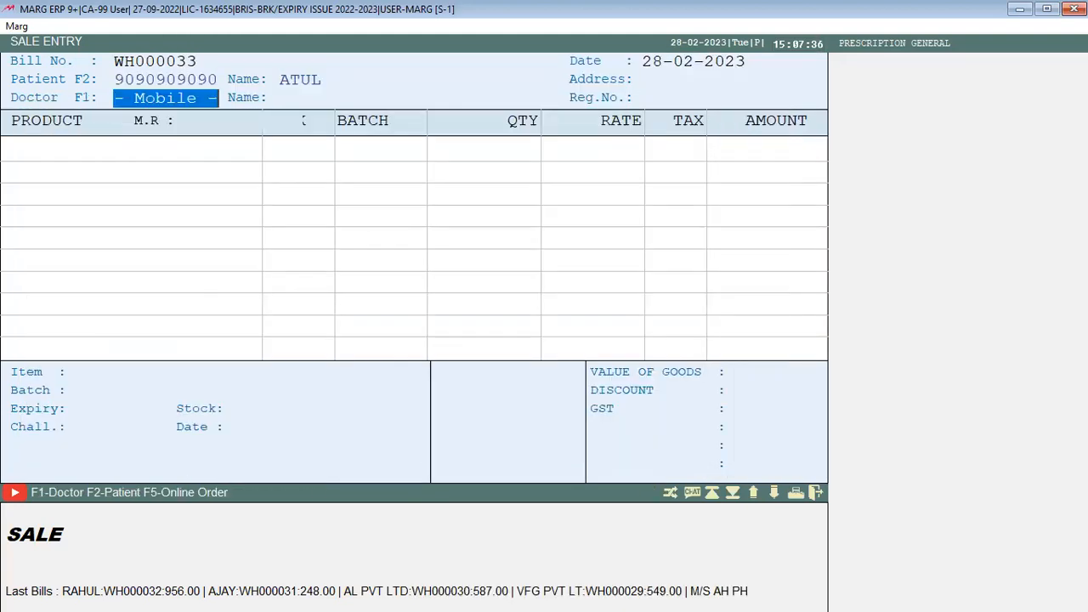
# Set the prescriber and add ITEM MK, ITEM NEW 1 and ITEM YL (quantities 2, 10, 2)
pyautogui.press('Return')
pyautogui.press('Return')
pyautogui.press('Return')
pyautogui.press('Return')
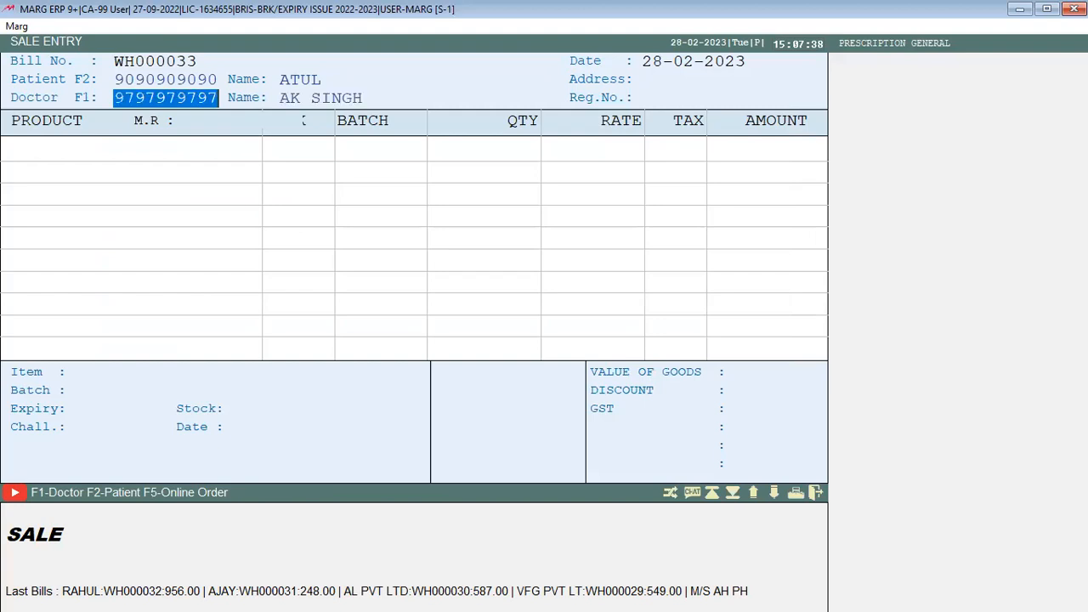
pyautogui.press('Return')
pyautogui.press('Return')
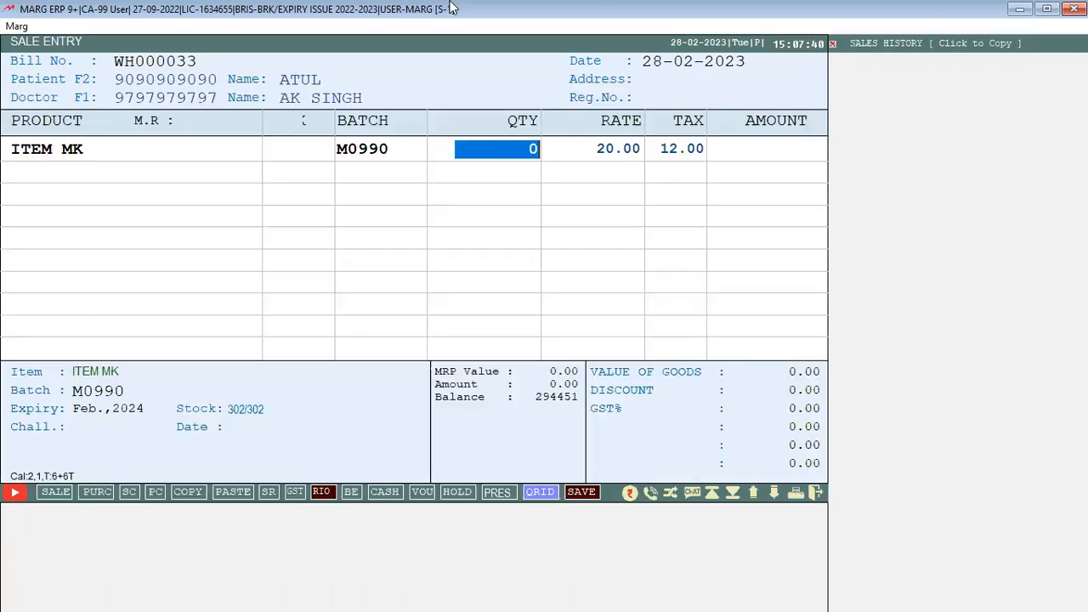
pyautogui.write('2')
pyautogui.press('Return')
pyautogui.press('Return')
pyautogui.press('Down')
pyautogui.press('Return')
pyautogui.write('10')
pyautogui.press('Return')
pyautogui.press('Return')
pyautogui.press('Return')
pyautogui.press('Down')
pyautogui.press('Down')
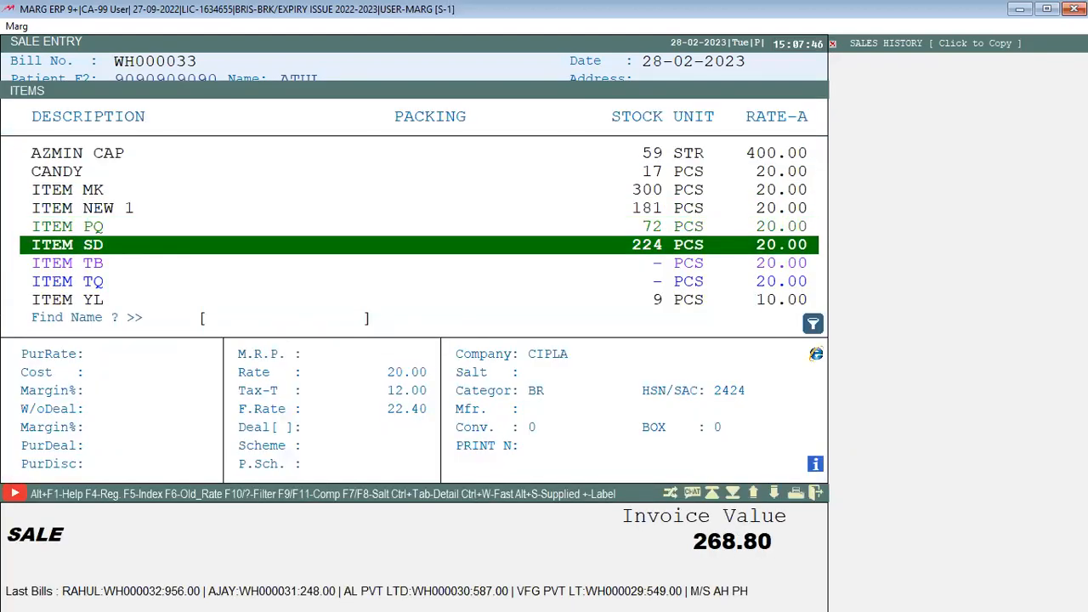
pyautogui.press('Return')
pyautogui.press('Return')
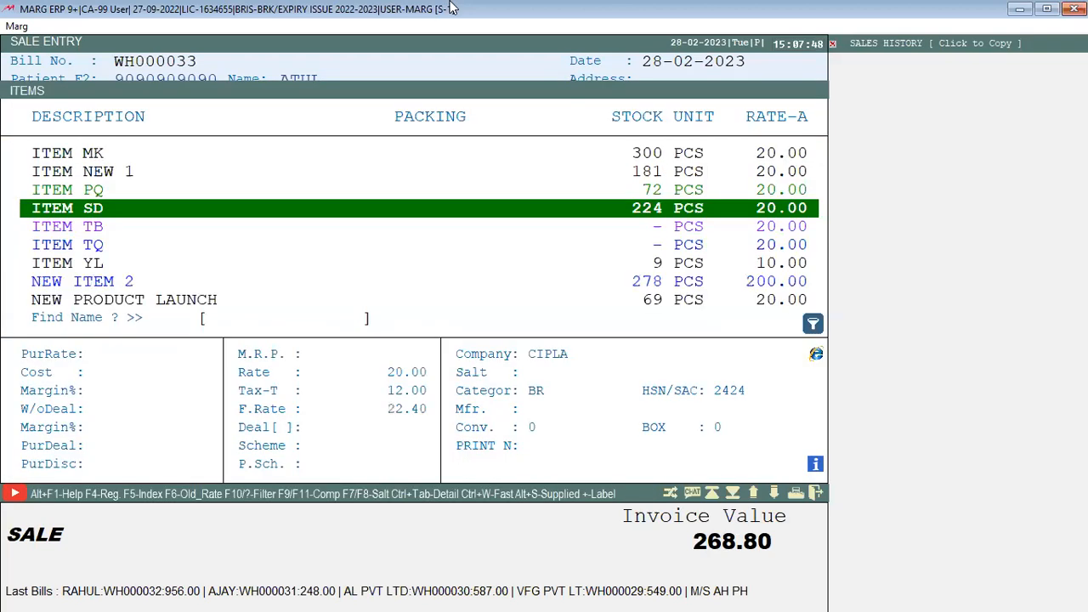
pyautogui.press('Down')
pyautogui.press('Down')
pyautogui.press('Down')
pyautogui.press('Return')
pyautogui.write('2')
pyautogui.press('Return')
# Pay 291 in cash, save bill WH000033 and dismiss the send prompt
pyautogui.press('Return')
pyautogui.press('Return')
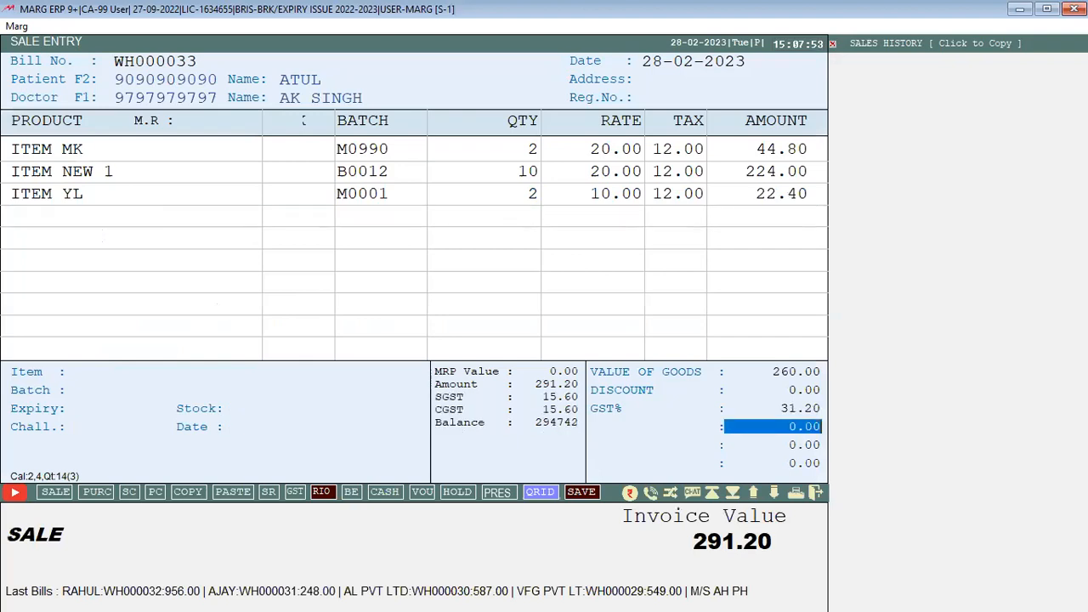
pyautogui.press('Return')
pyautogui.press('Return')
pyautogui.press('Return')
pyautogui.press('Return')
pyautogui.press('Return')
pyautogui.press('Up')
pyautogui.write('291')
pyautogui.press('Return')
pyautogui.press('Return')
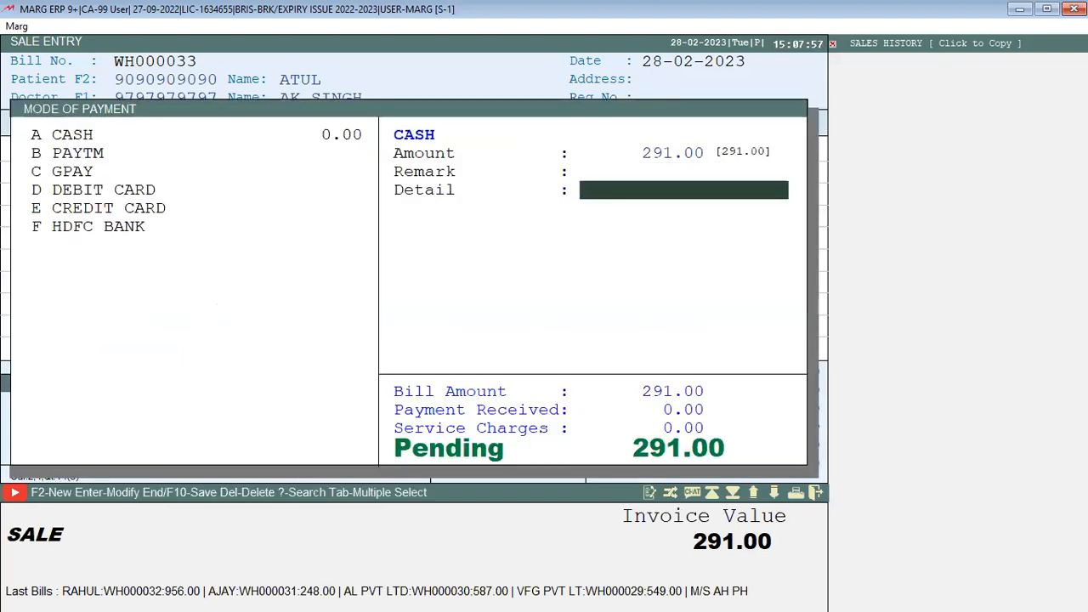
pyautogui.press('Return')
pyautogui.press('End')
pyautogui.press('Return')
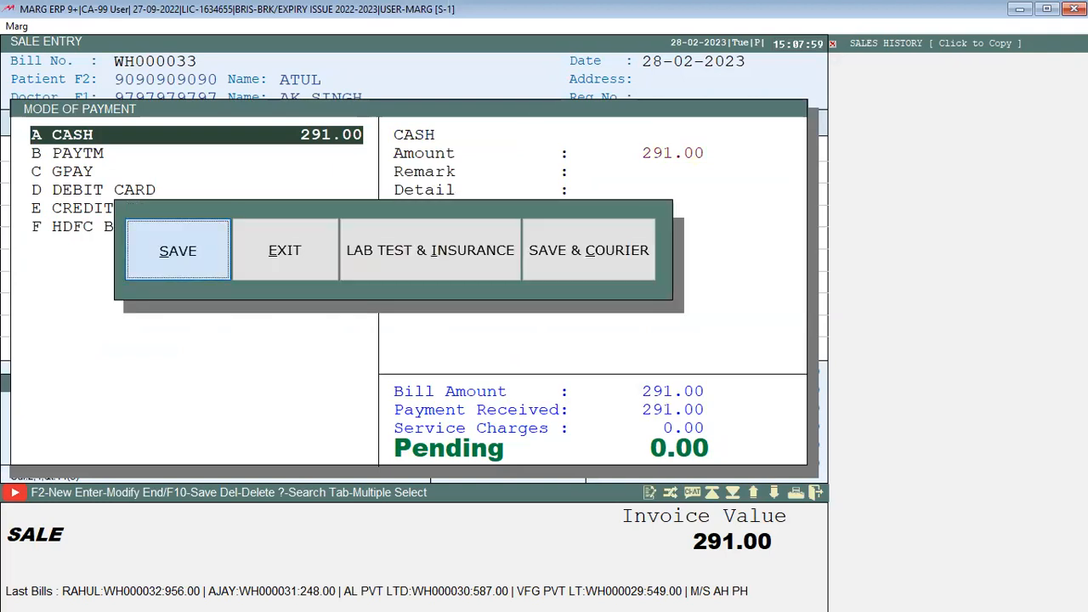
pyautogui.press('Return')
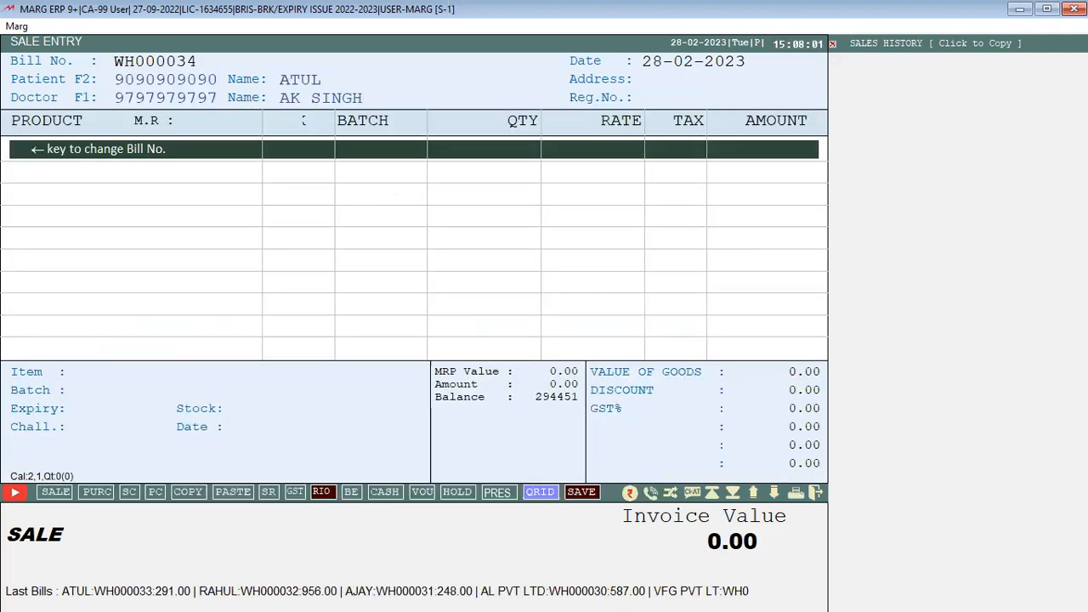
pyautogui.press('Escape')
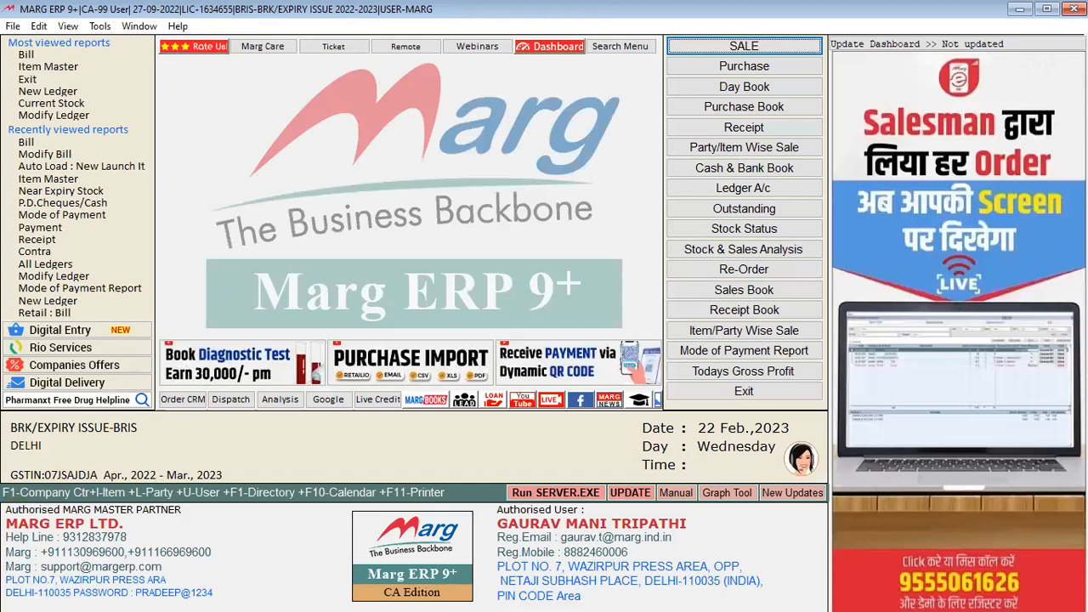
# Start new sale bill WH000034 and browse the patient list without choosing anyone
pyautogui.press('Return')
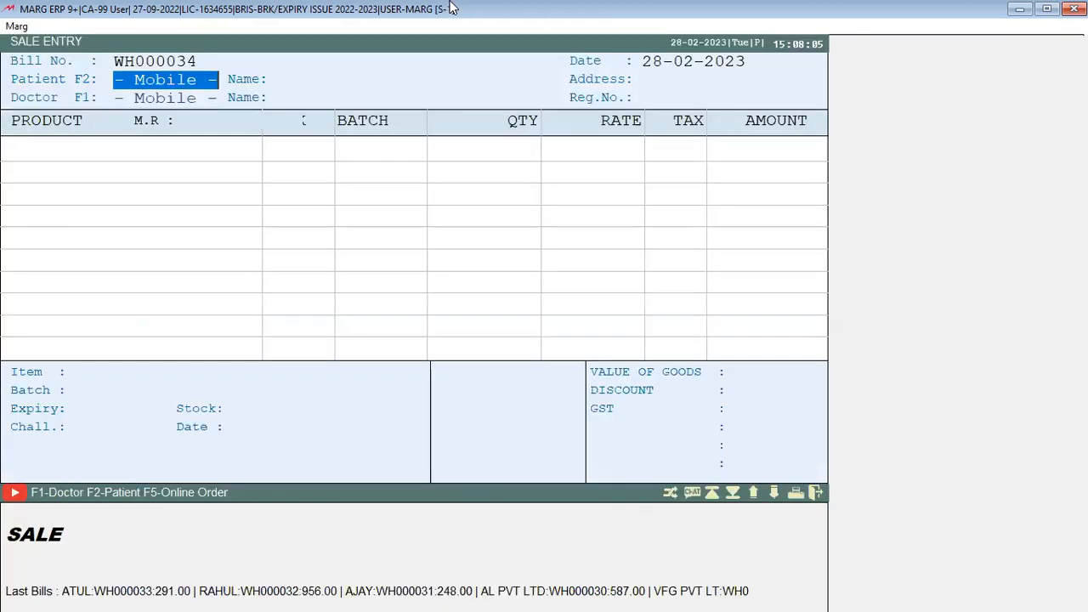
pyautogui.press('Return')
pyautogui.press('Down')
pyautogui.press('Down')
pyautogui.press('Down')
pyautogui.press('Down')
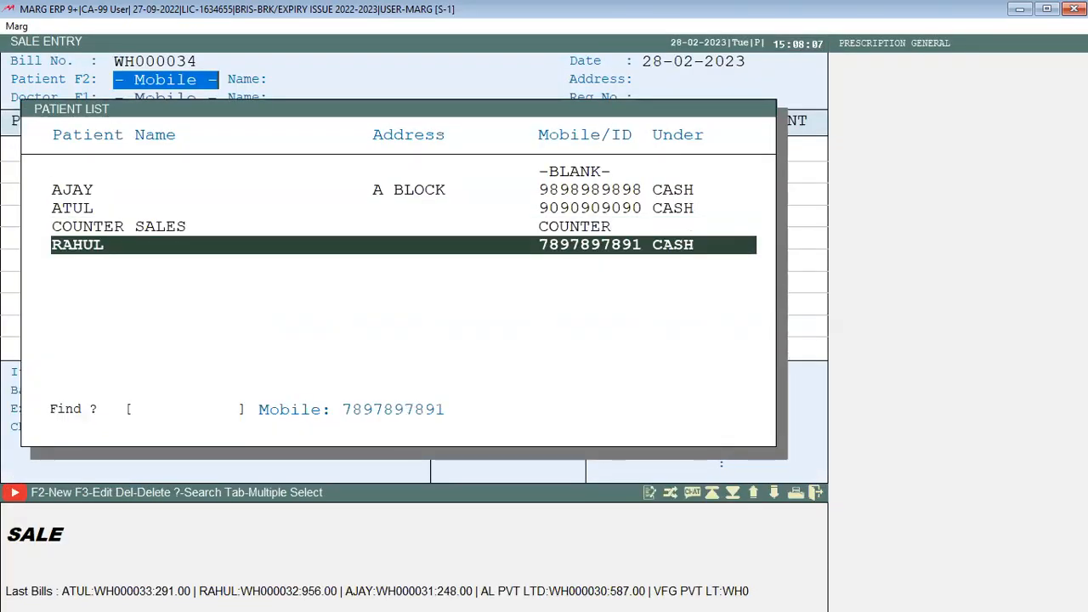
pyautogui.press('Up')
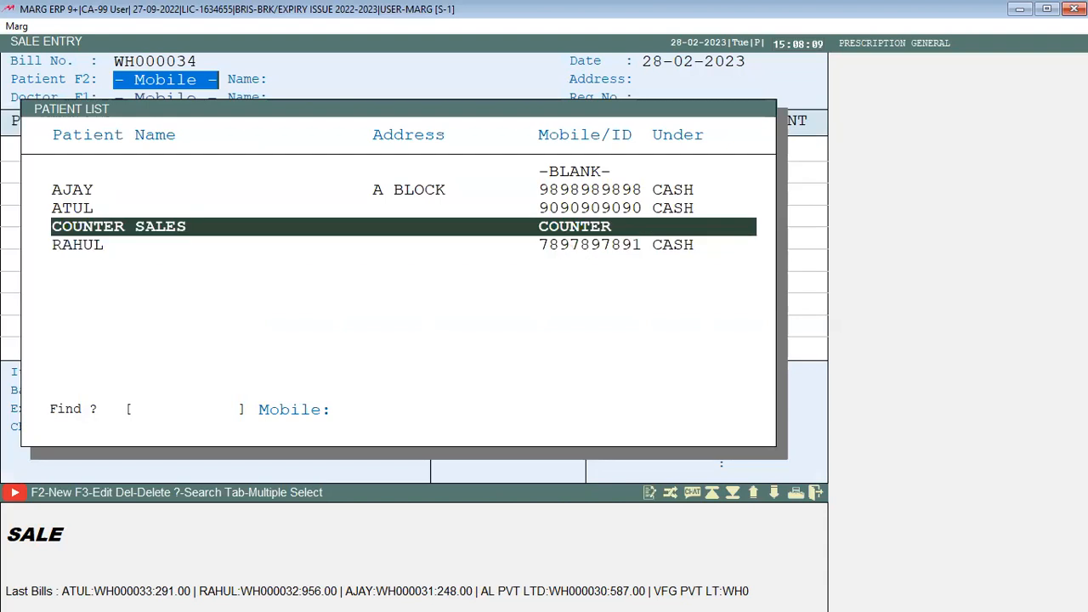
pyautogui.press('Down')
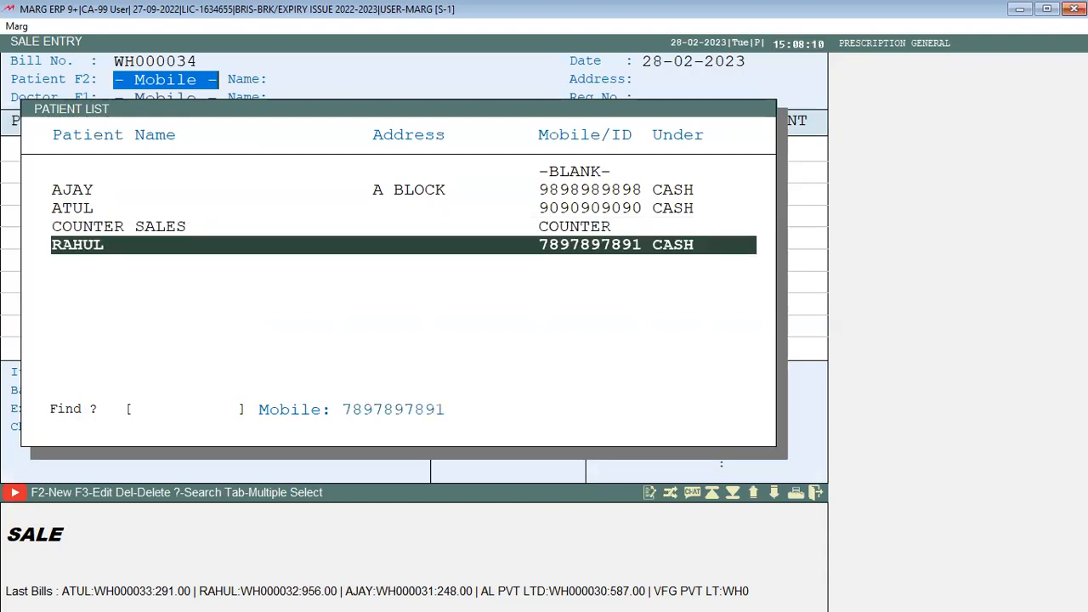
pyautogui.press('Escape')
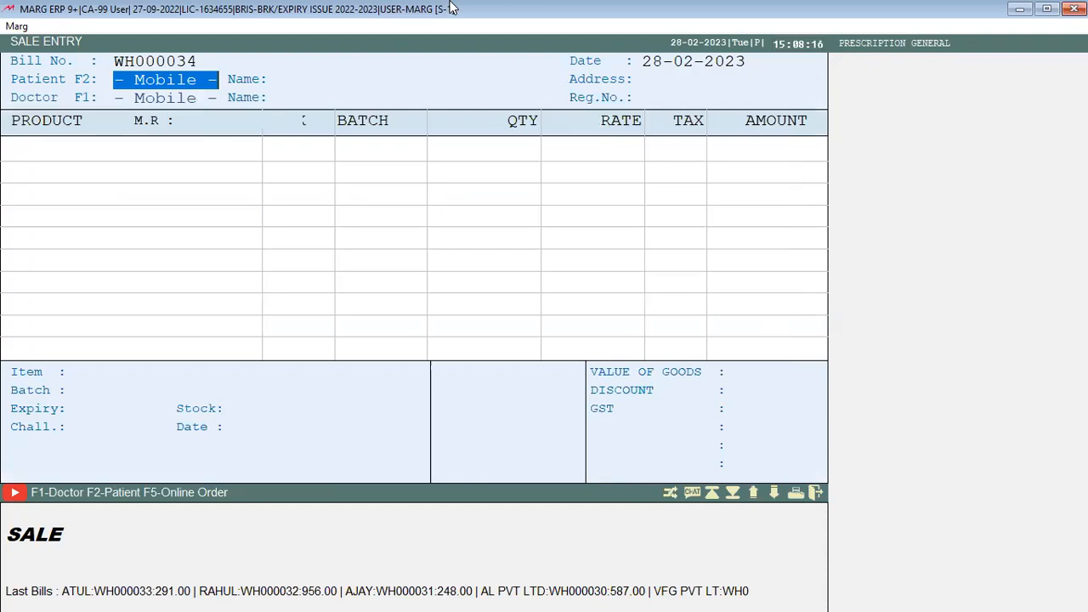
# Look through the doctor and patient lists, then enter the patient's mobile number
pyautogui.press('F1')
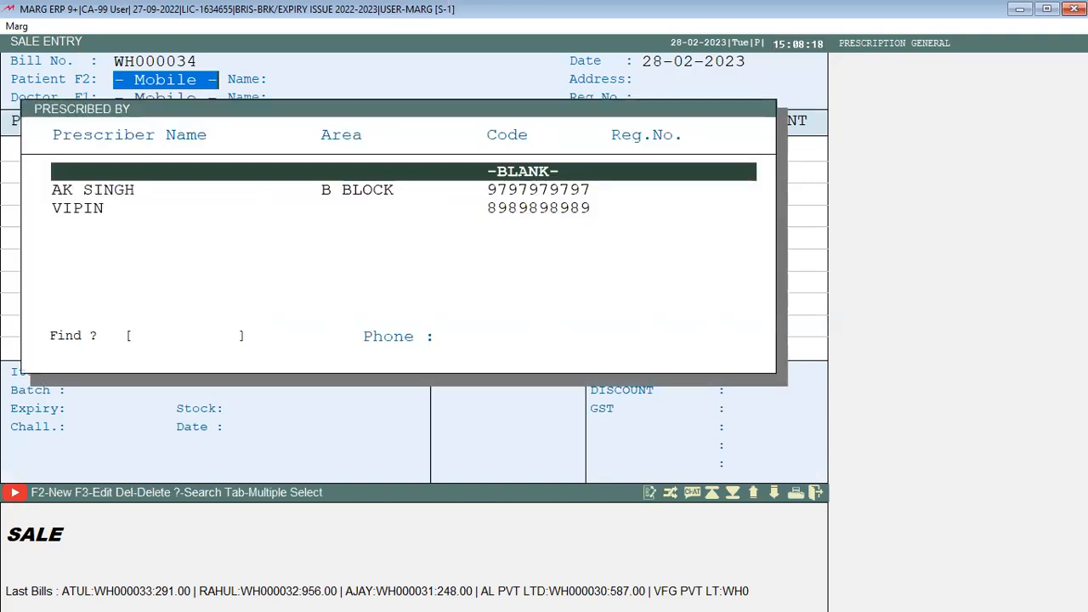
pyautogui.press('Escape')
pyautogui.press('F2')
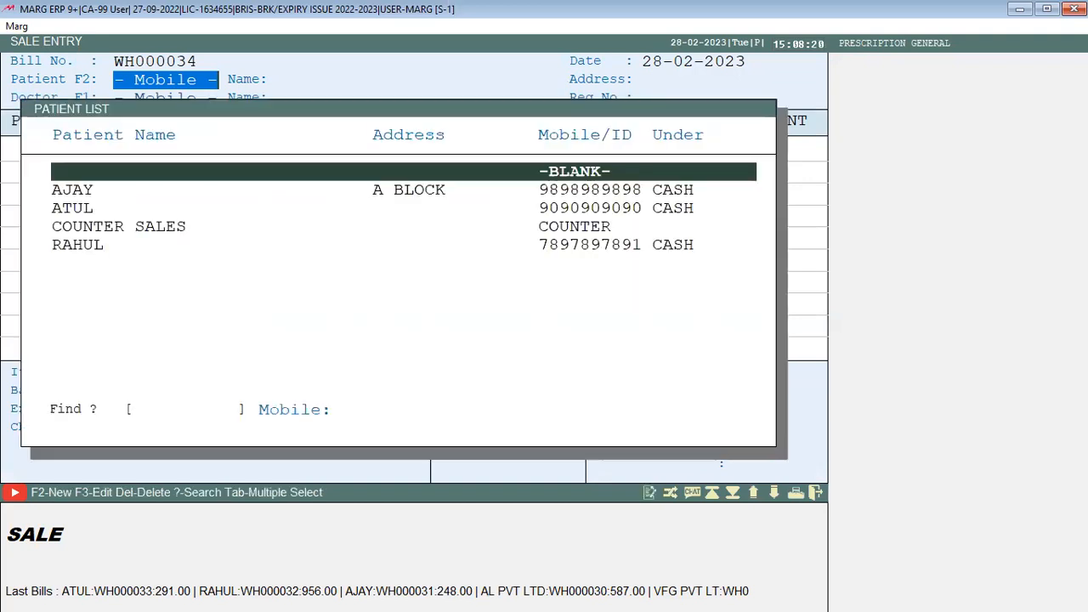
pyautogui.press('Down')
pyautogui.press('Down')
pyautogui.press('Down')
pyautogui.press('Down')
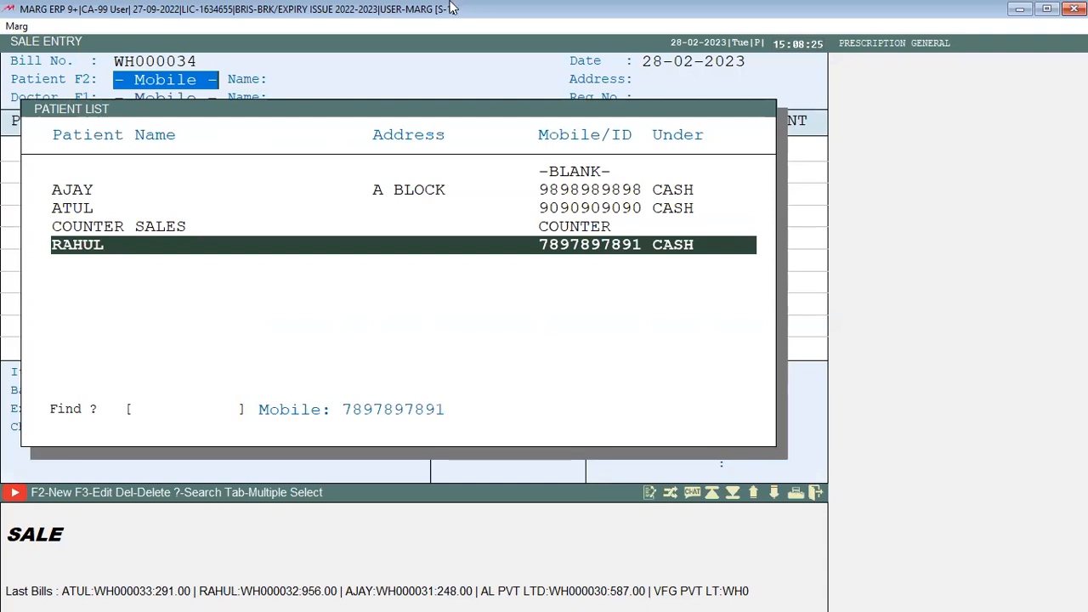
pyautogui.press('Escape')
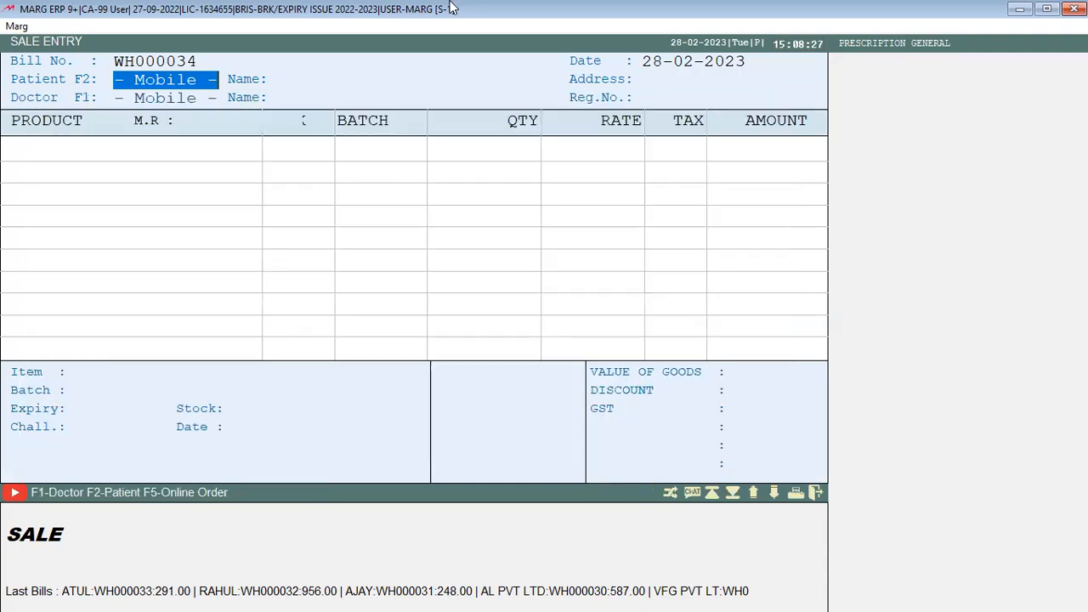
# Load the patient and doctor from the mobile number and add ITEM YL with quantity 1
pyautogui.press('Return')
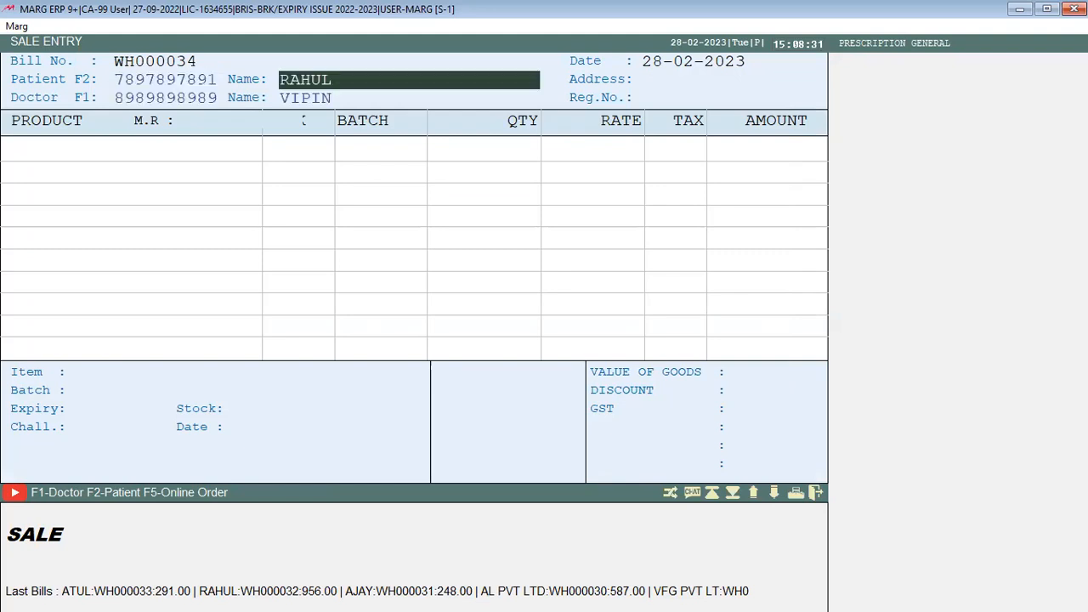
pyautogui.press('Return')
pyautogui.press('Return')
pyautogui.press('Return')
pyautogui.press('Return')
pyautogui.press('Return')
pyautogui.press('Return')
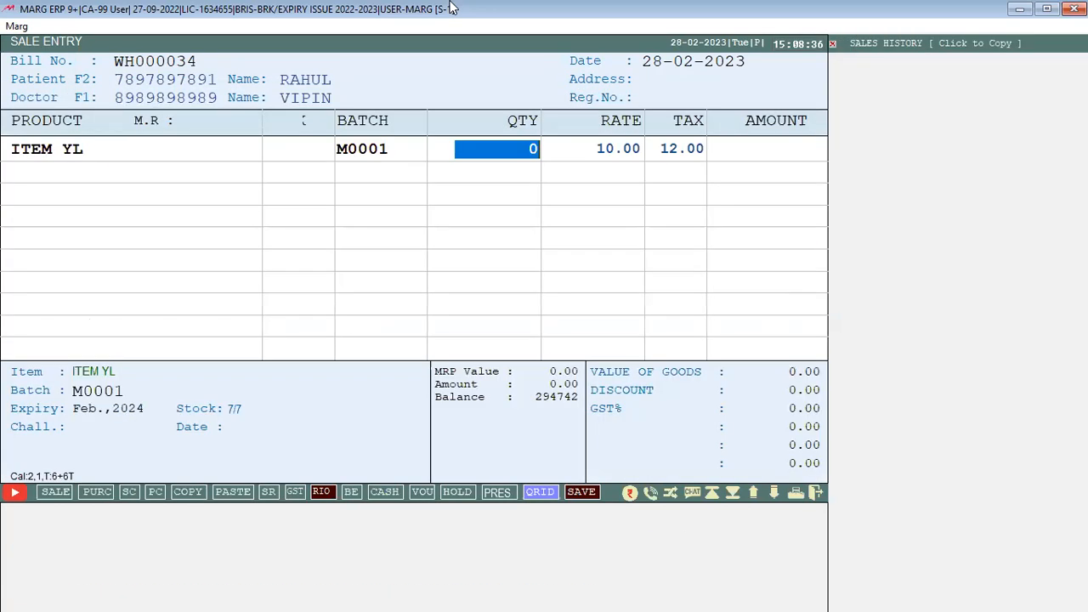
pyautogui.write('1')
pyautogui.press('Return')
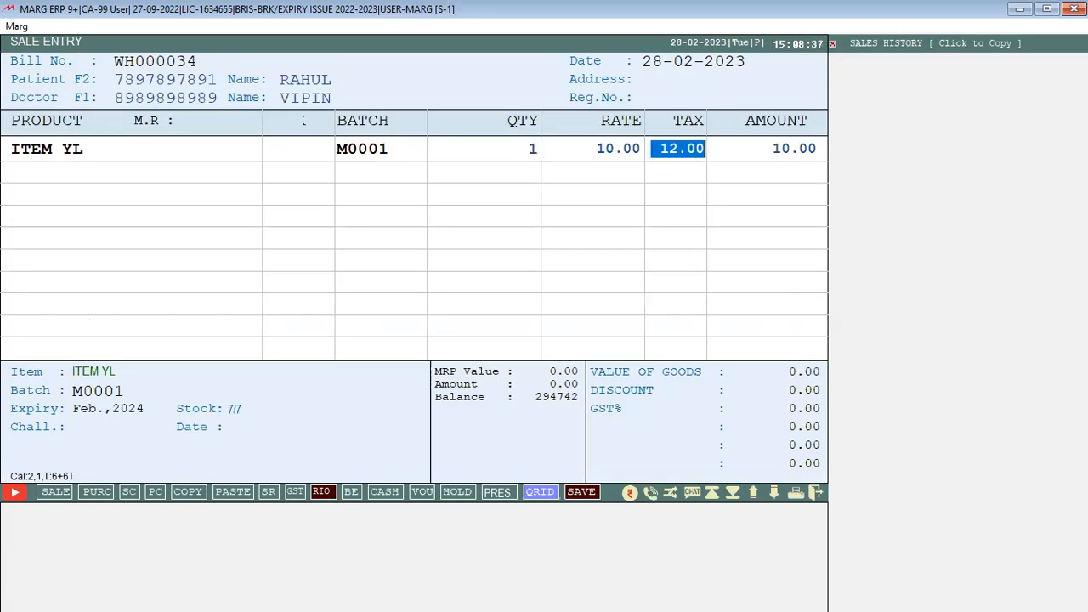
pyautogui.press('Return')
# Add TEST 5 (batch N001234) with quantity 2, bringing the bill to 56.00
pyautogui.press('Return')
pyautogui.press('Down')
pyautogui.press('Return')
pyautogui.press('Return')
pyautogui.press('Return')
pyautogui.press('Down')
pyautogui.press('Down')
pyautogui.press('Down')
pyautogui.press('Down')
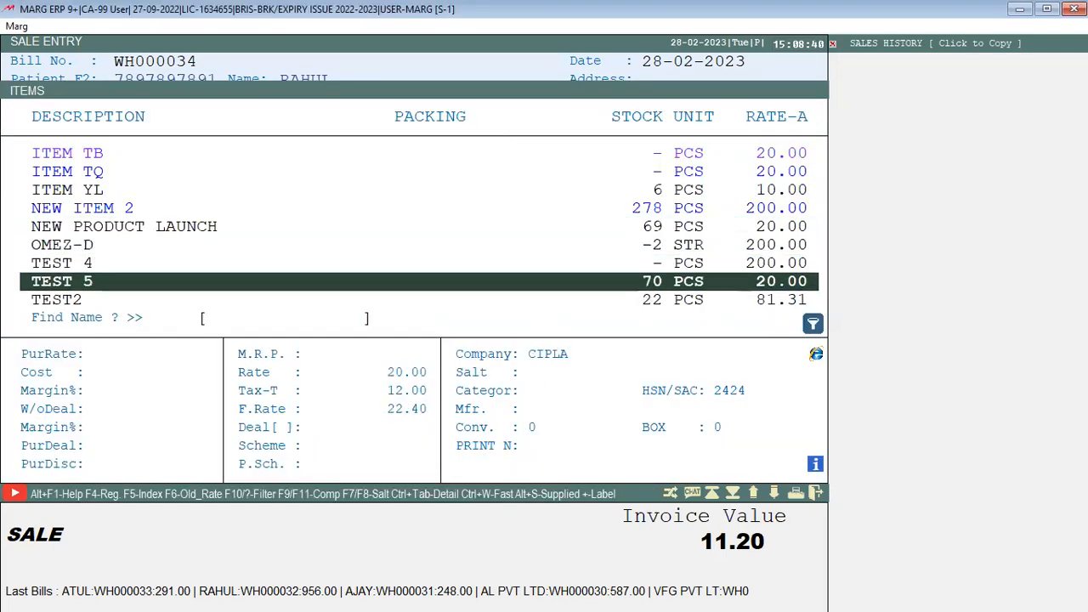
pyautogui.press('Return')
pyautogui.write('2')
pyautogui.press('Return')
pyautogui.press('Return')
pyautogui.press('Return')
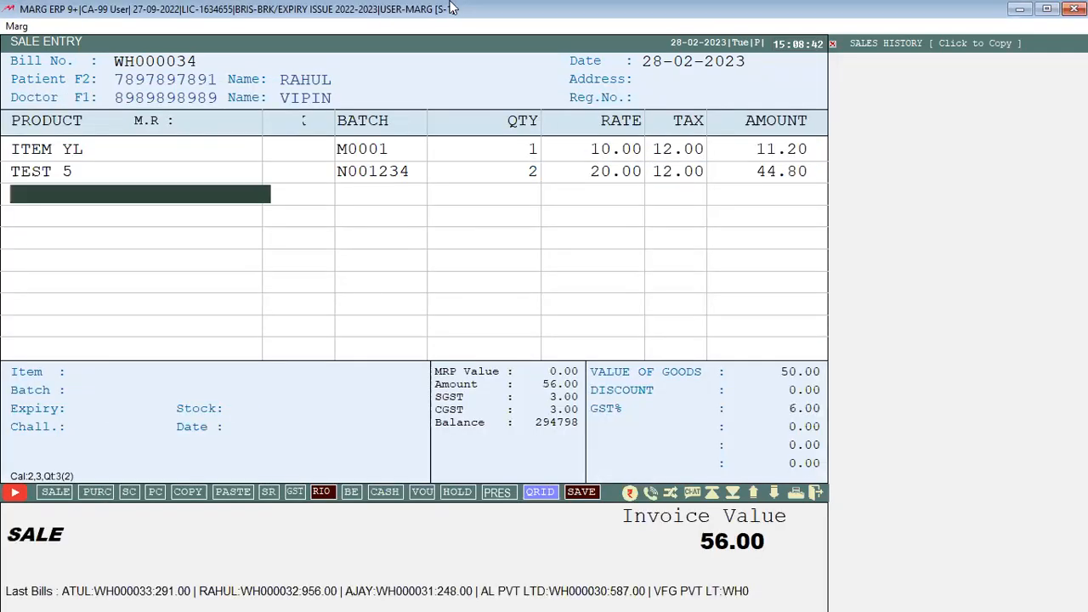
pyautogui.press('Return')
pyautogui.press('Return')
pyautogui.press('Return')
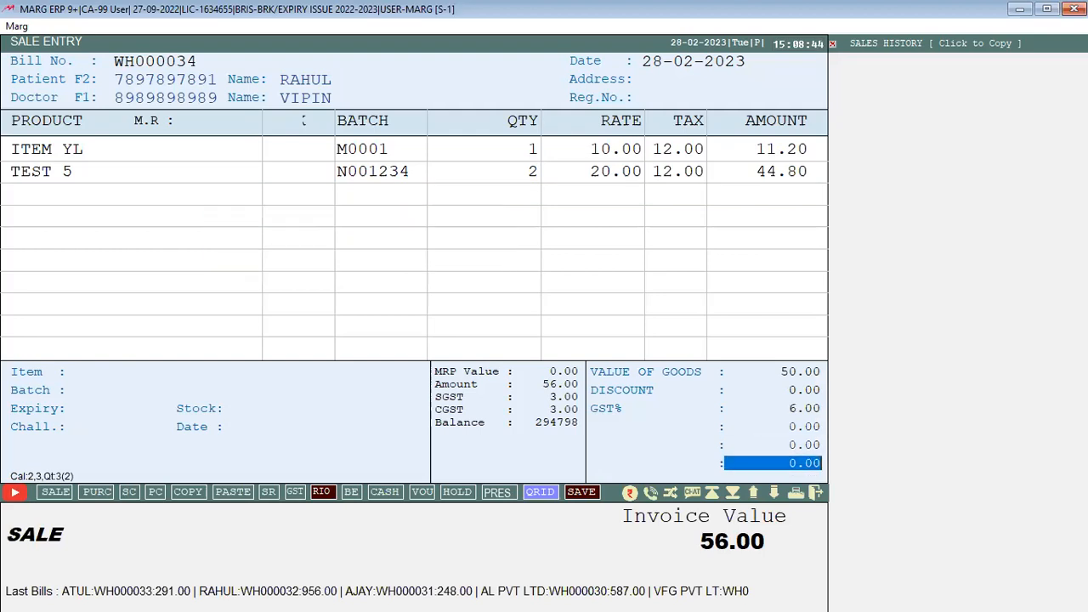
pyautogui.press('Return')
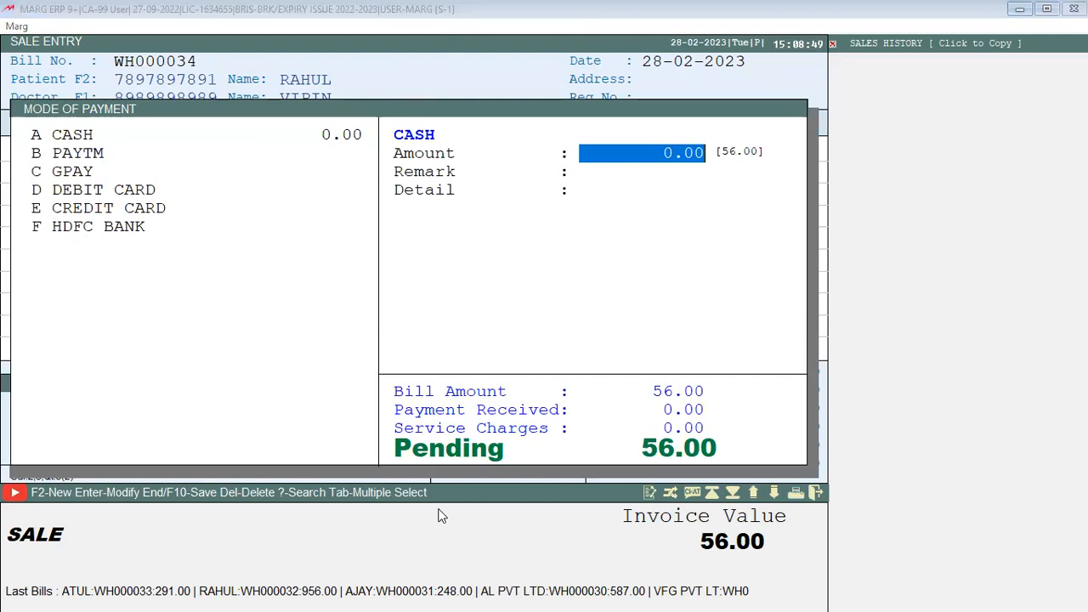
# Receive 56.00 in cash and save bill WH000034 without printing or sending
pyautogui.write('56')
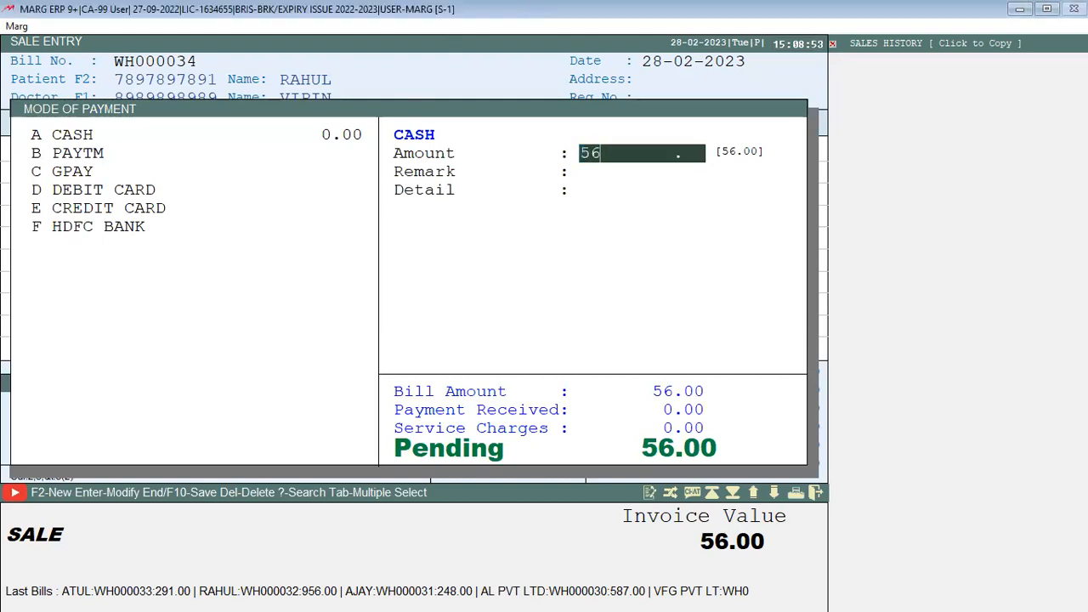
pyautogui.press('Return')
pyautogui.press('Return')
pyautogui.press('Return')
pyautogui.press('Return')
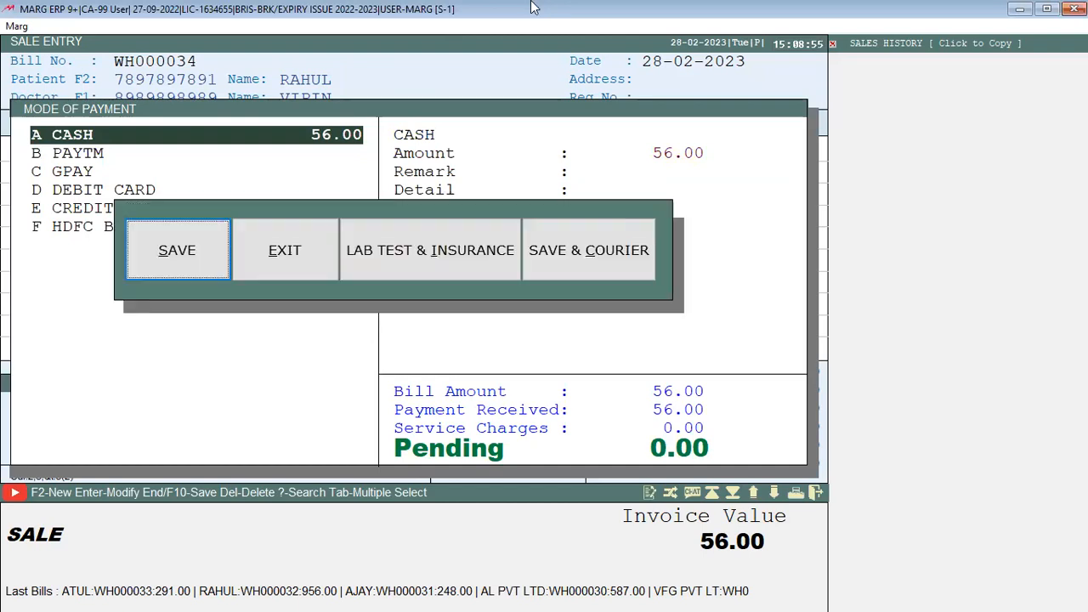
pyautogui.press('Return')
pyautogui.press('Escape')
pyautogui.press('Escape')
pyautogui.press('Escape')
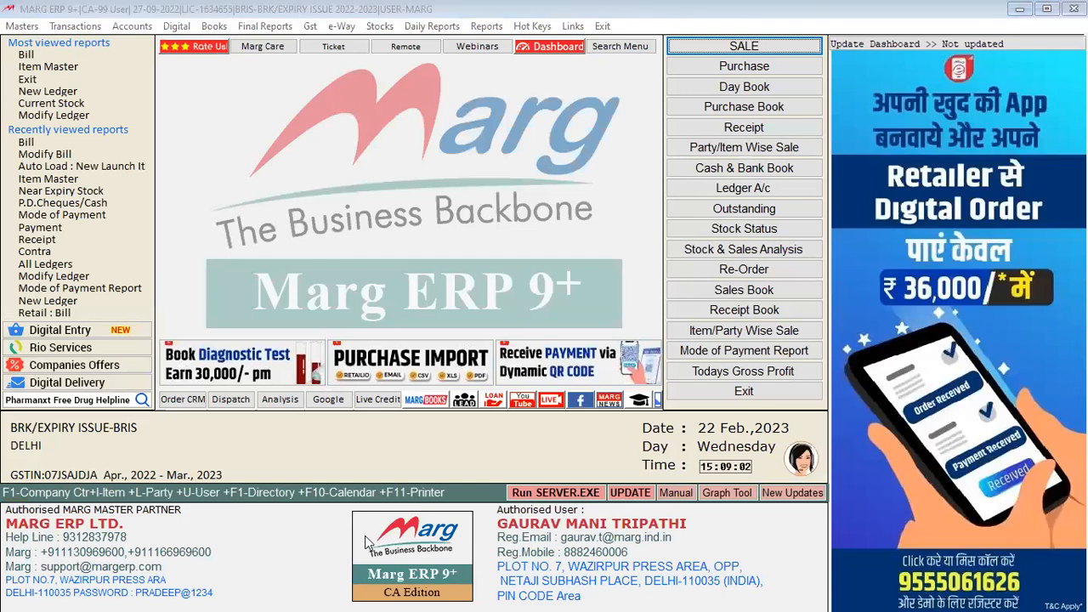
pyautogui.click(441, 4)
pyautogui.hotkey('alt', 'n')
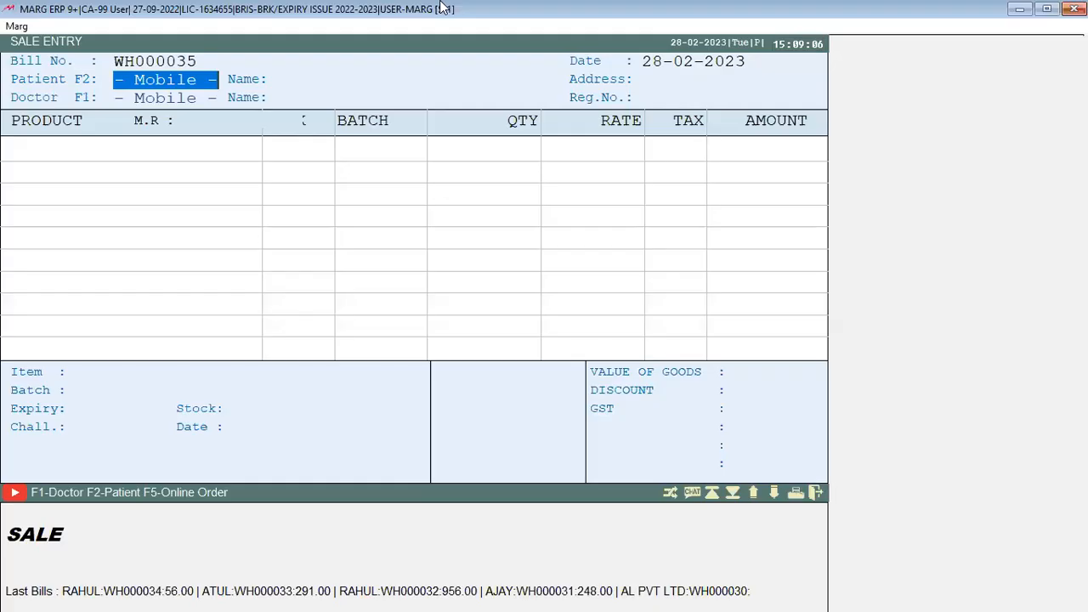
pyautogui.press('Escape')
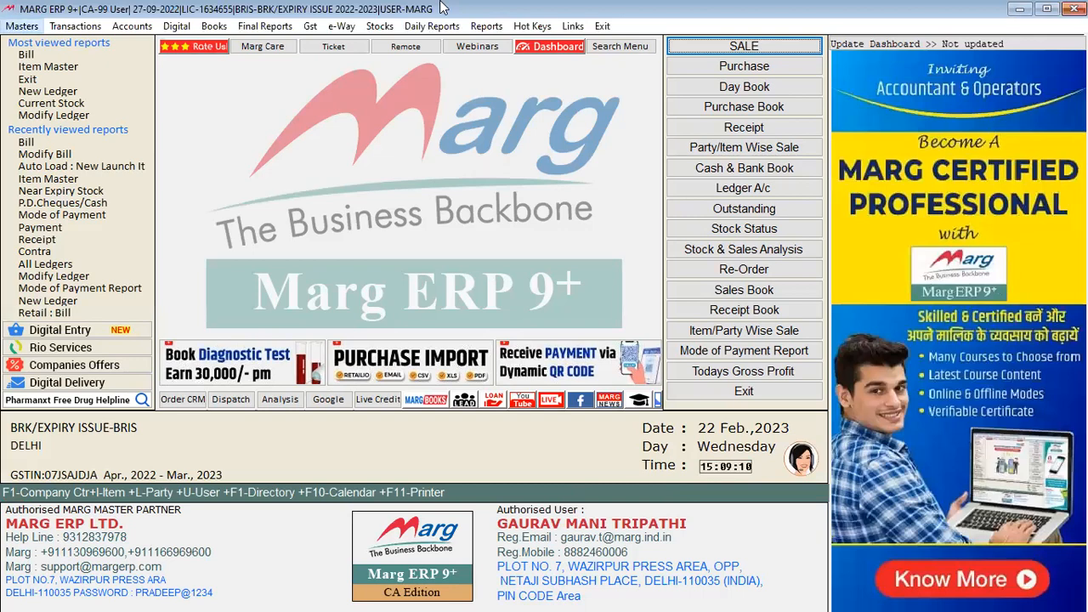
pyautogui.write('RETAIL')
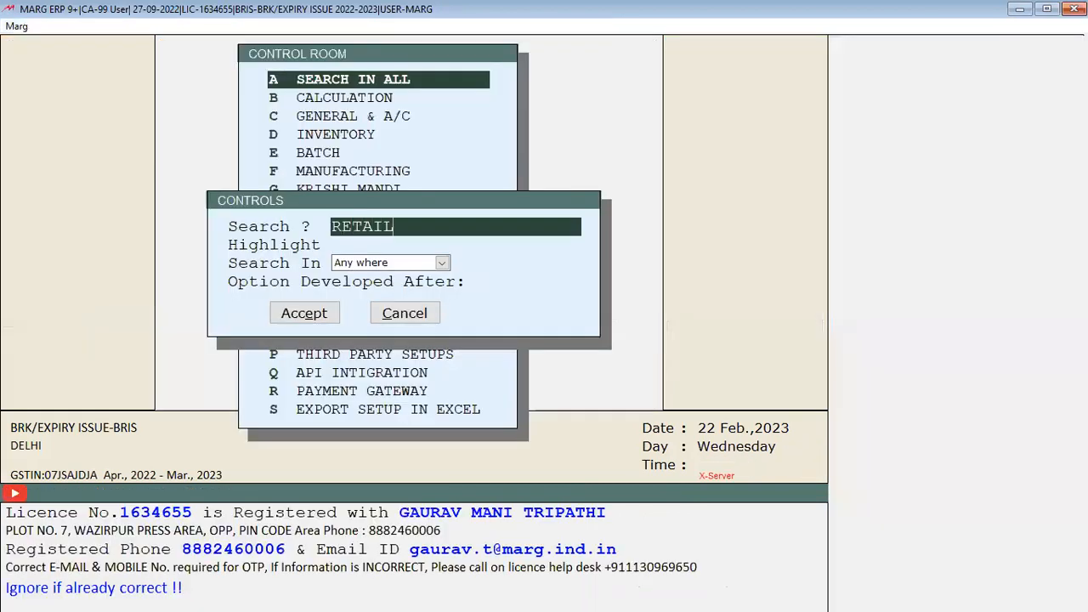
pyautogui.press('Return')
pyautogui.press('Return')
pyautogui.press('Return')
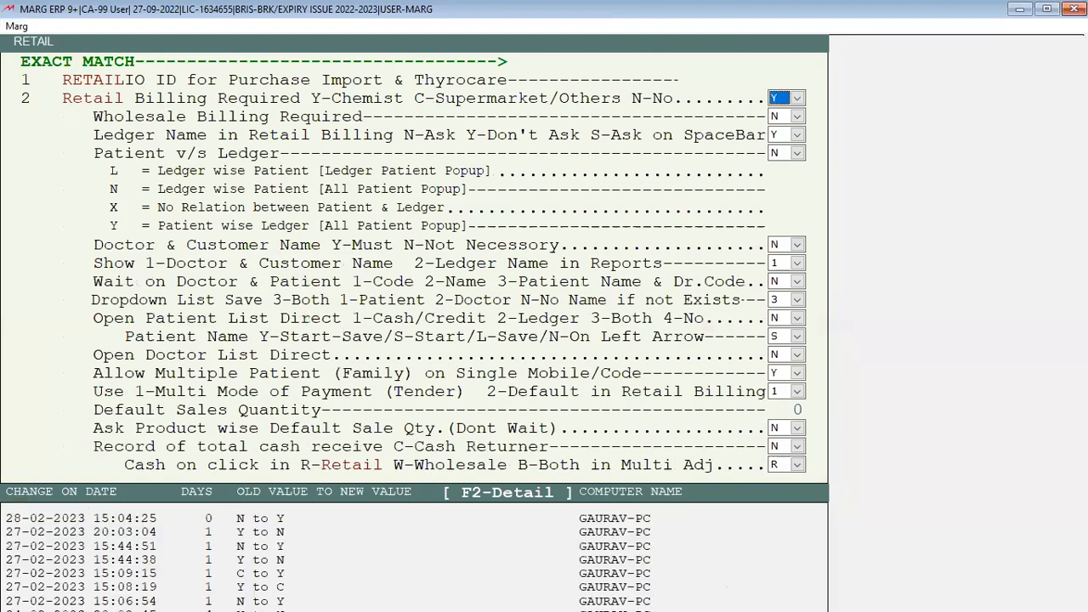
pyautogui.press('c')
pyautogui.press('y')
pyautogui.press('Escape')
pyautogui.press('Escape')
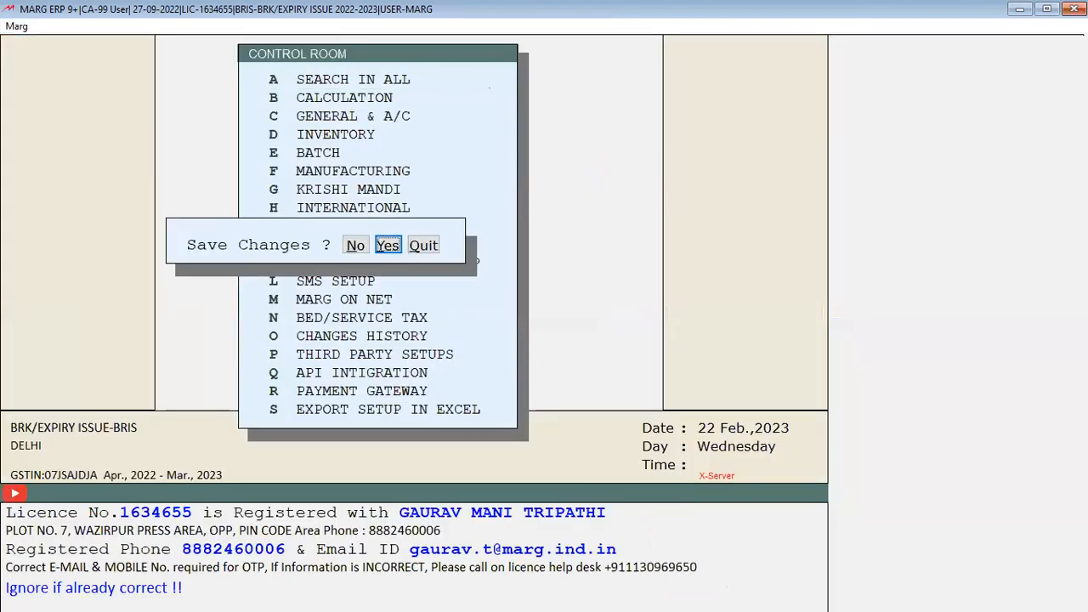
pyautogui.press('Return')
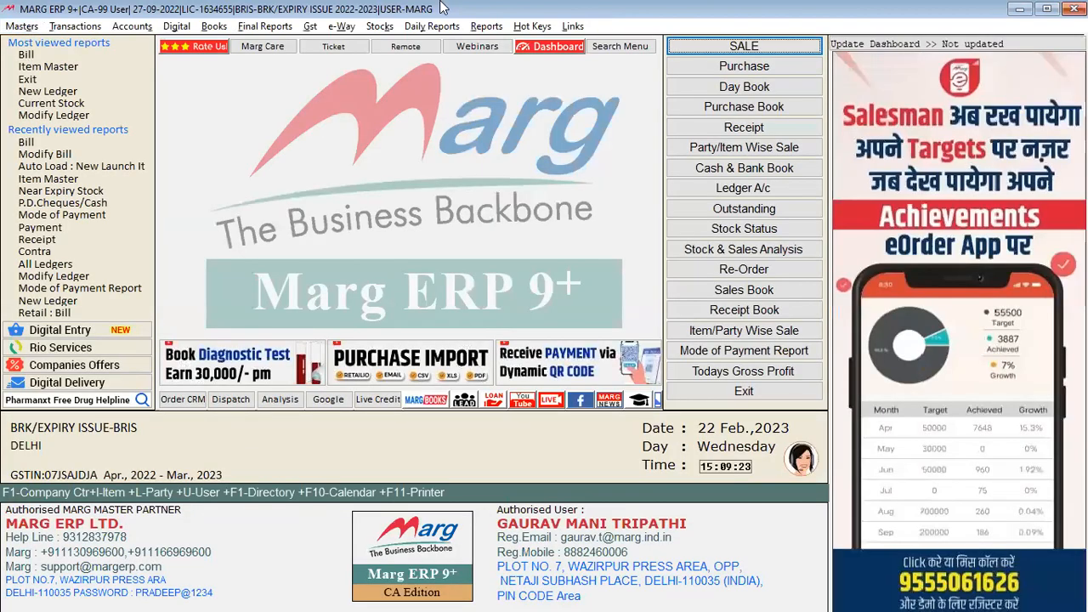
pyautogui.press('Return')
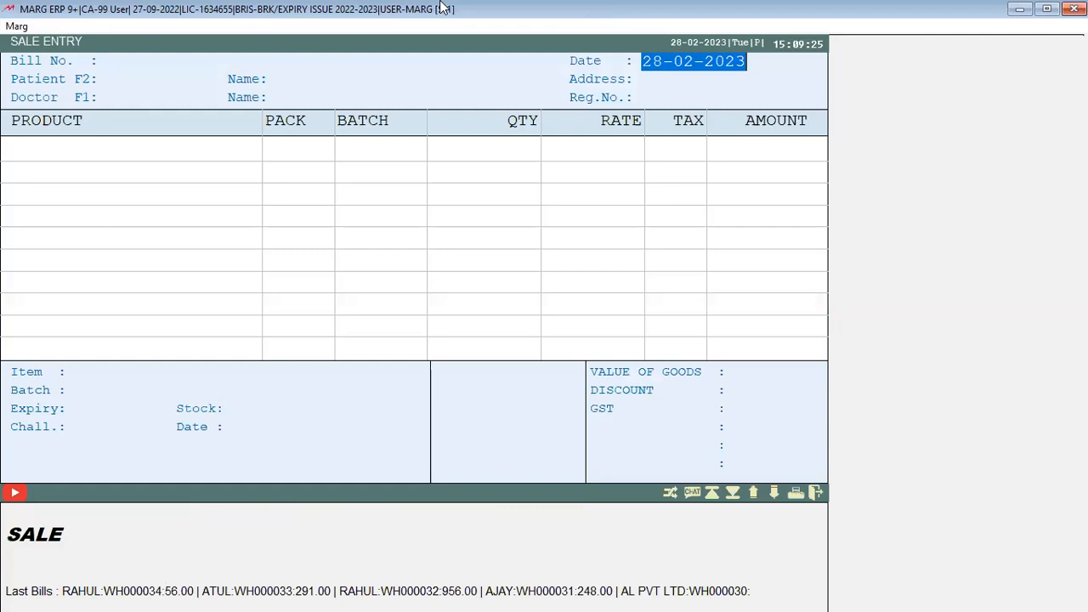
pyautogui.press('Return')
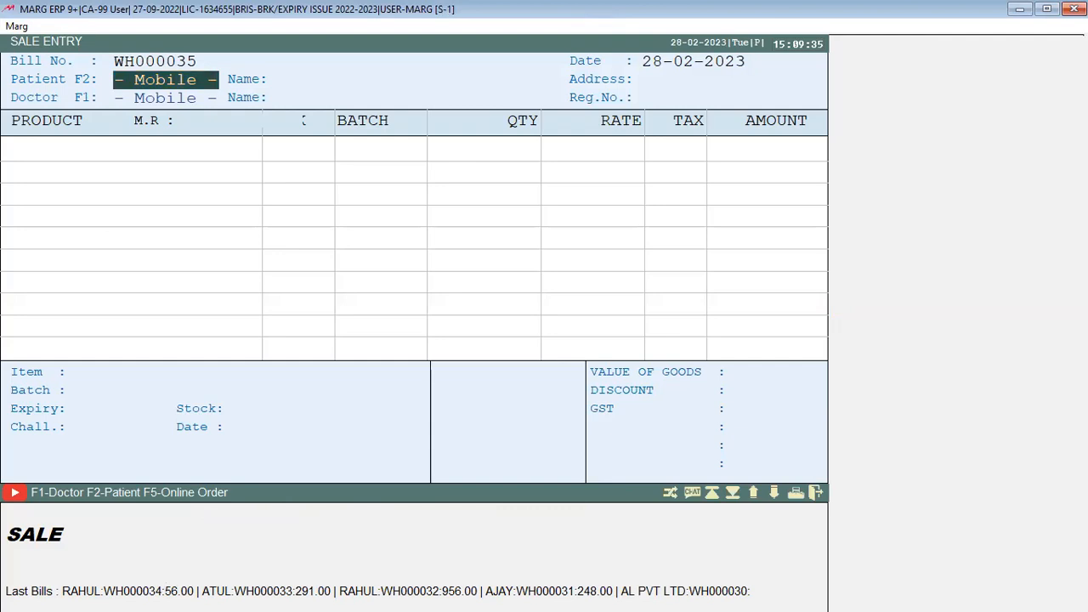
pyautogui.press('Escape')
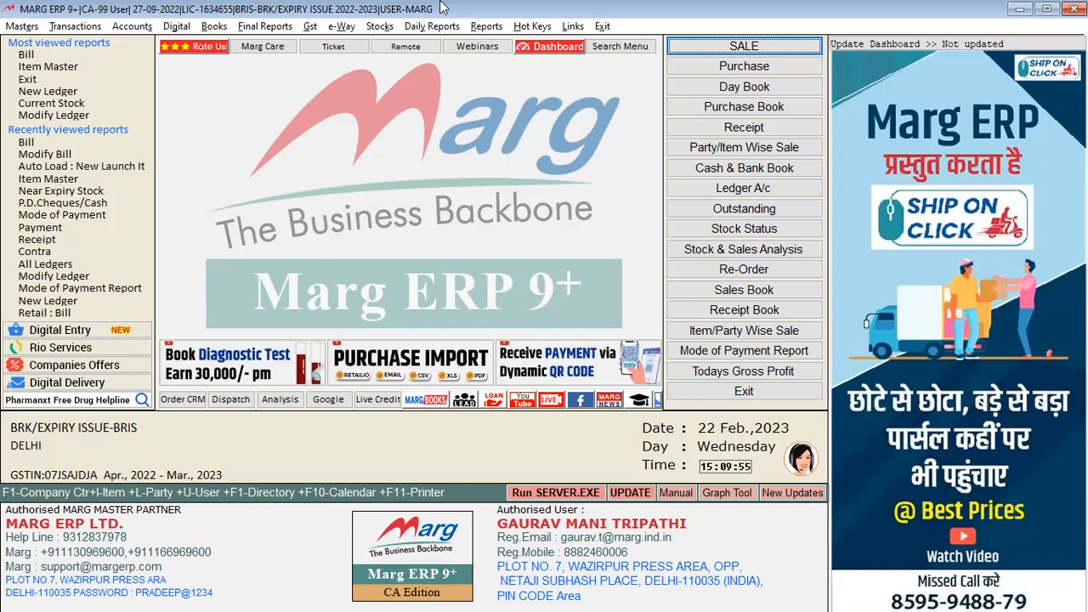
pyautogui.hotkey('alt', 't')
# Open the Reports menu and look through the sale analysis and miscellaneous sale reports
pyautogui.press('Escape')
pyautogui.hotkey('alt', 'r')
pyautogui.press('Down')
pyautogui.press('Down')
pyautogui.press('Up')
pyautogui.press('Up')
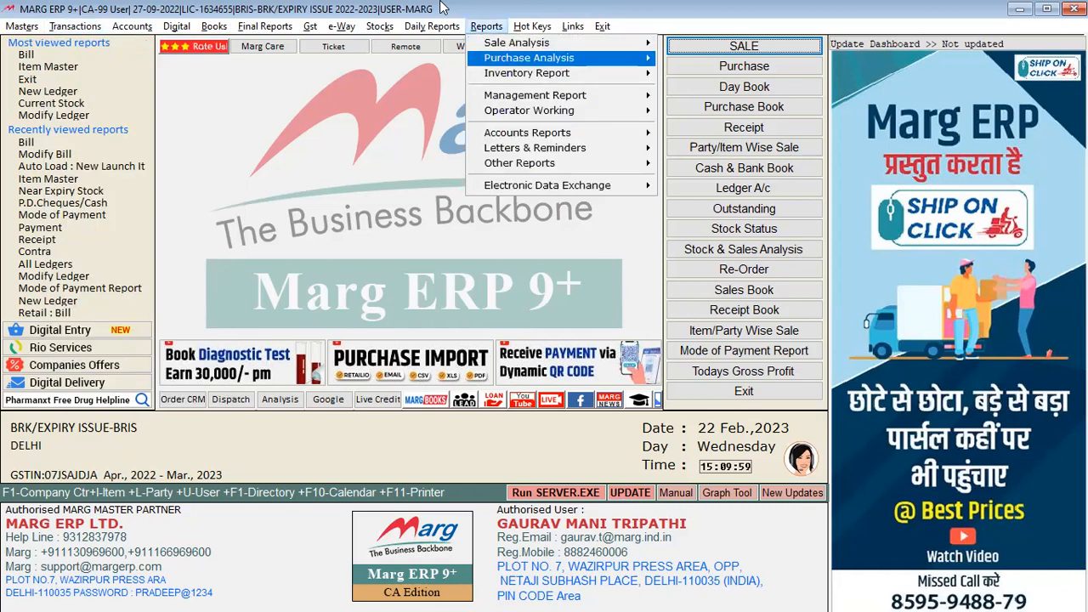
pyautogui.press('Right')
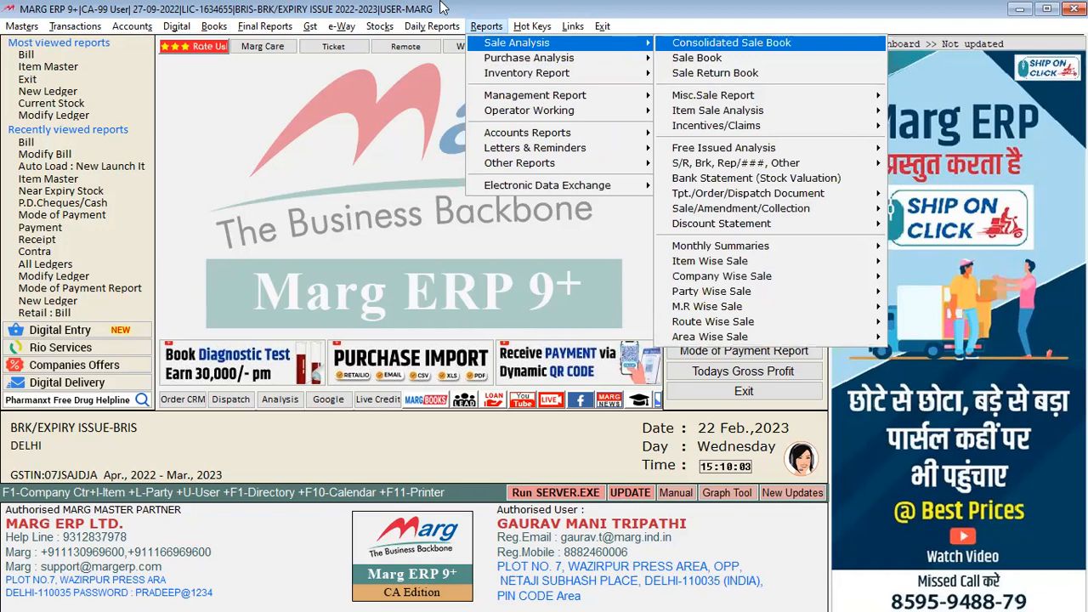
pyautogui.press('Down')
pyautogui.press('Down')
pyautogui.press('Down')
pyautogui.press('Right')
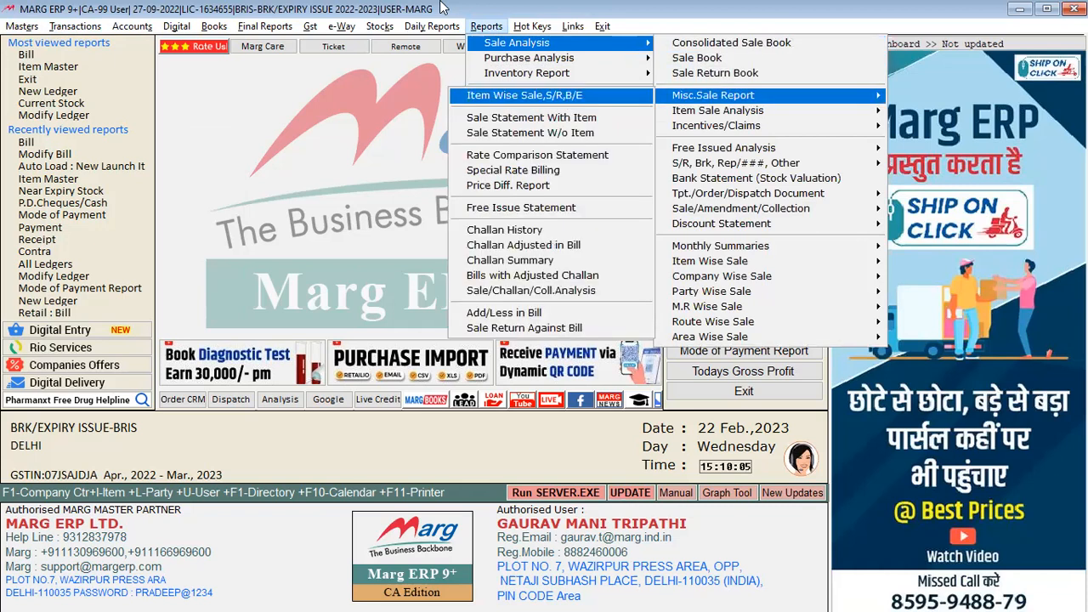
pyautogui.press('Escape')
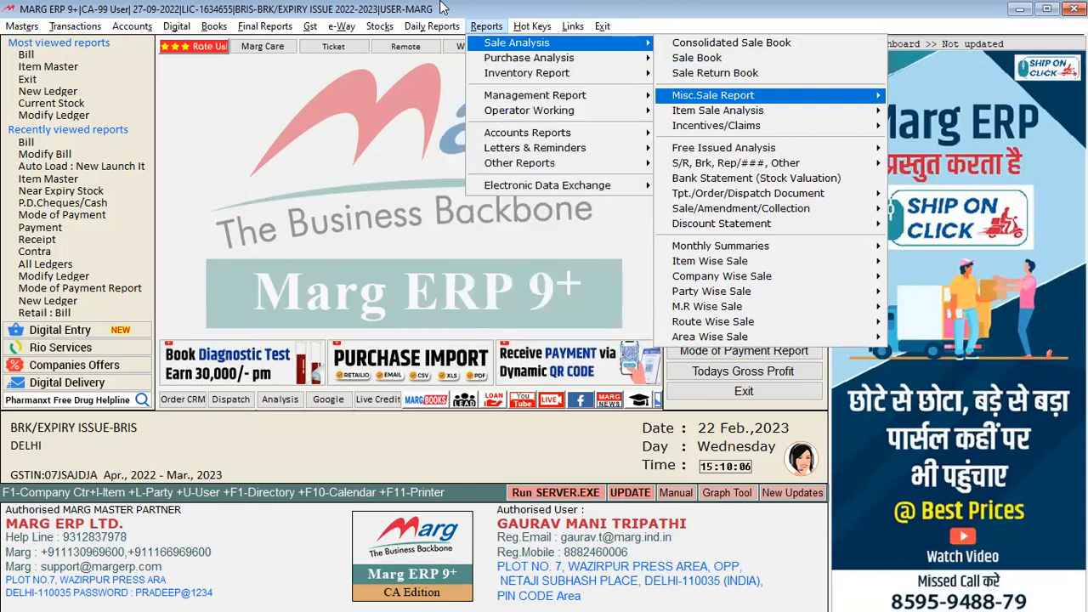
# Go to Daily Reports > Sale Report > Doctor & Patient Sale > Patient Statement
pyautogui.press('Left')
pyautogui.press('Left')
pyautogui.press('Down')
pyautogui.press('Down')
pyautogui.press('Down')
pyautogui.press('Down')
pyautogui.press('Down')
pyautogui.press('Right')
pyautogui.press('Down')
pyautogui.press('Down')
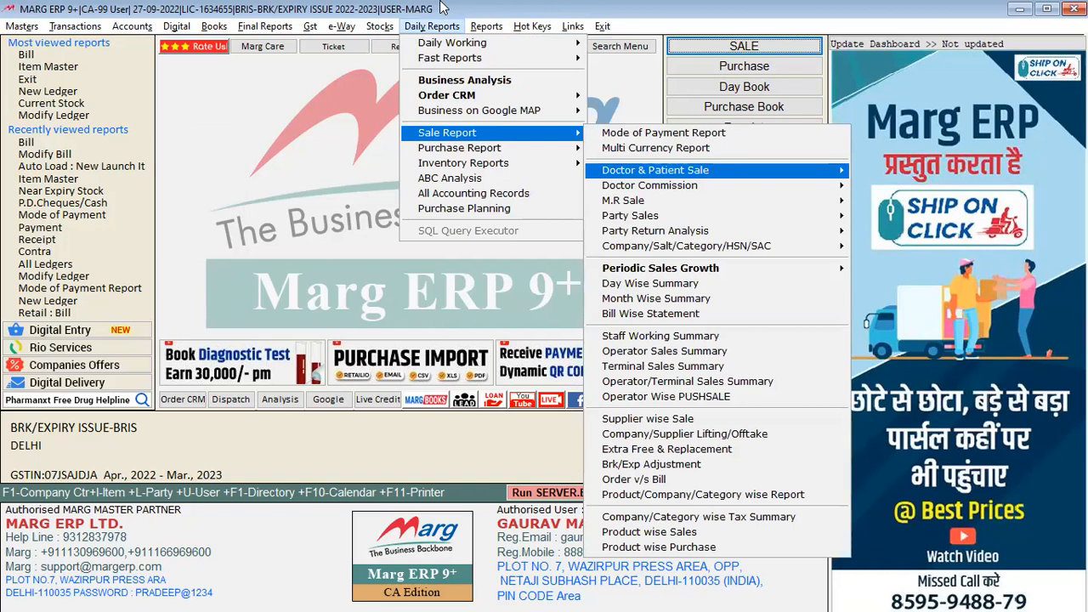
pyautogui.press('Right')
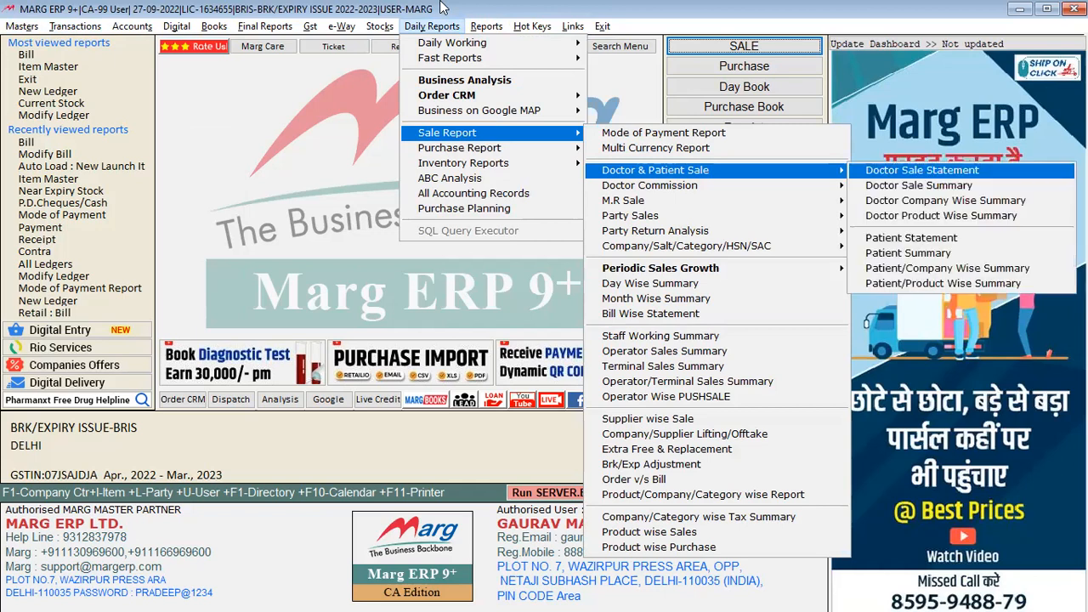
pyautogui.press('Down')
pyautogui.press('Down')
pyautogui.press('Down')
pyautogui.press('Down')
pyautogui.press('Down')
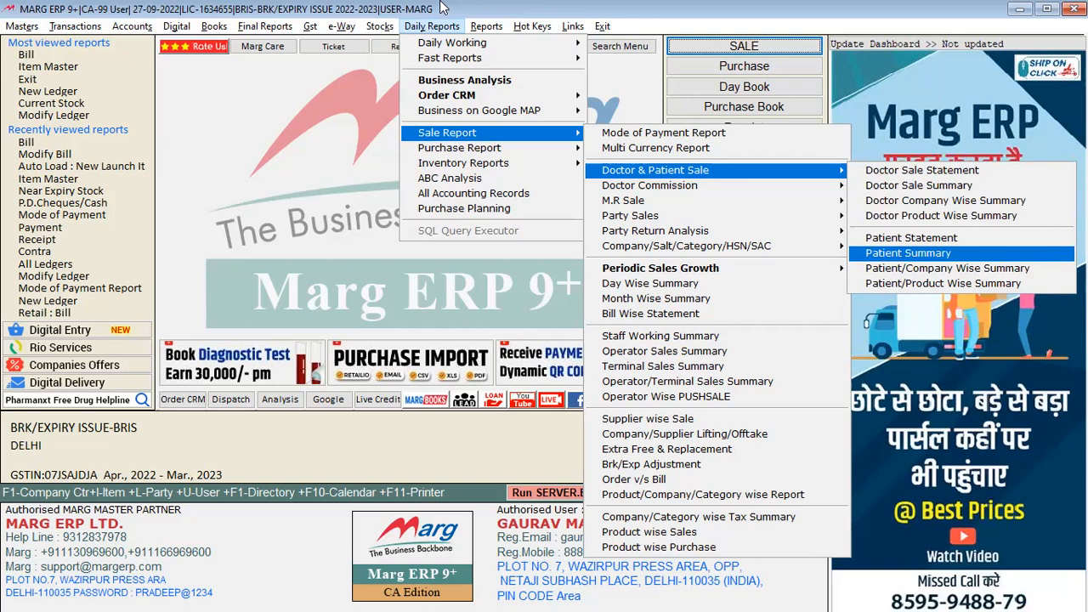
pyautogui.press('Up')
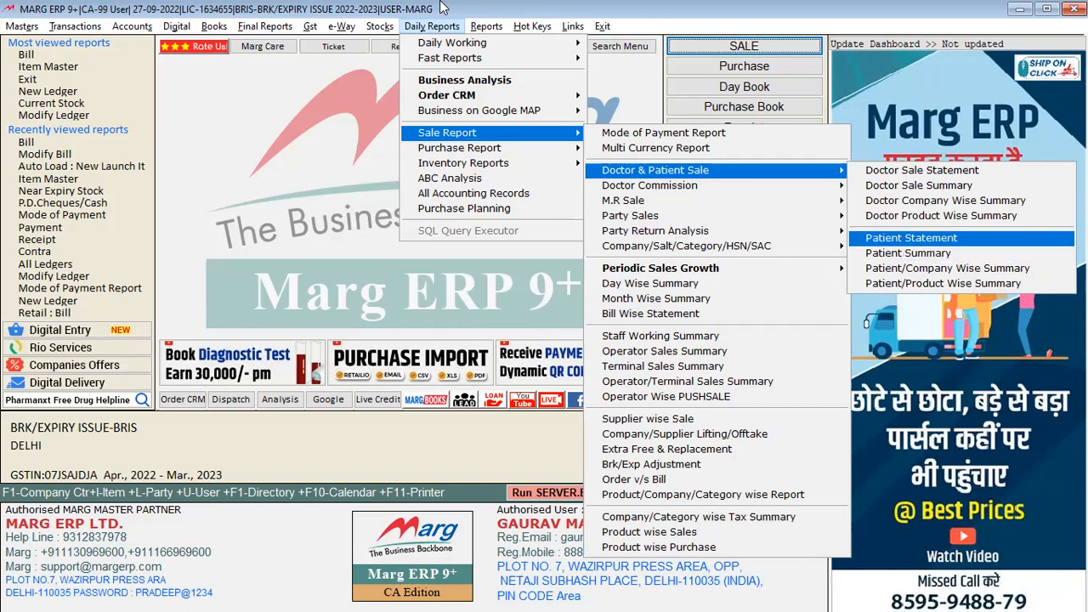
pyautogui.press('Return')
pyautogui.press('Return')
pyautogui.press('Return')
pyautogui.press('Return')
pyautogui.press('Return')
pyautogui.press('Return')
pyautogui.press('Return')
pyautogui.press('Return')
pyautogui.press('Return')
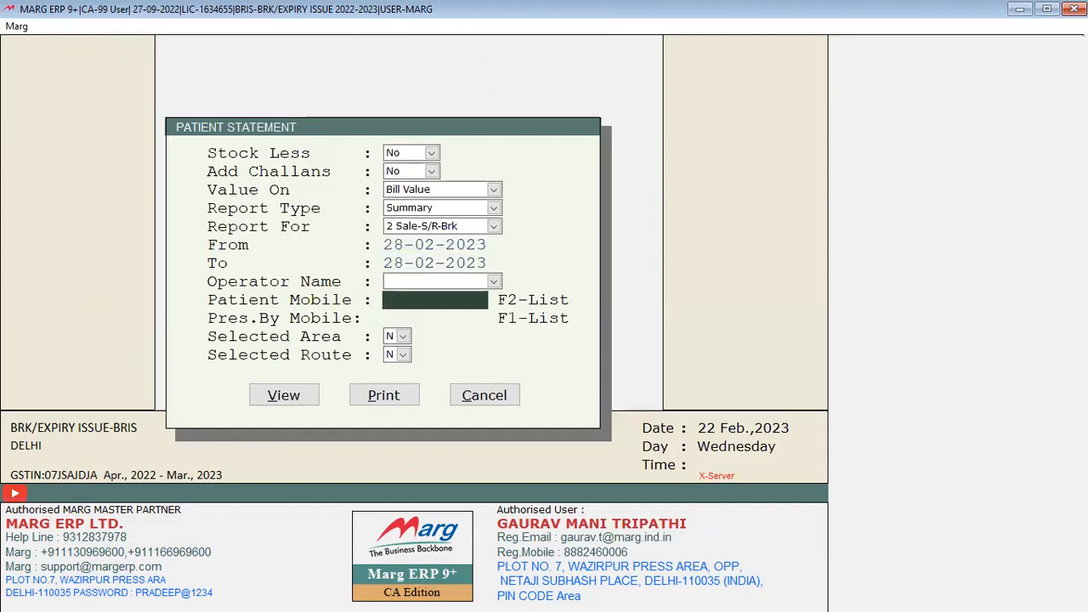
# Pick a patient, review their statement of two earlier bills, then close it
pyautogui.press('F2')
pyautogui.press('Down')
pyautogui.press('Down')
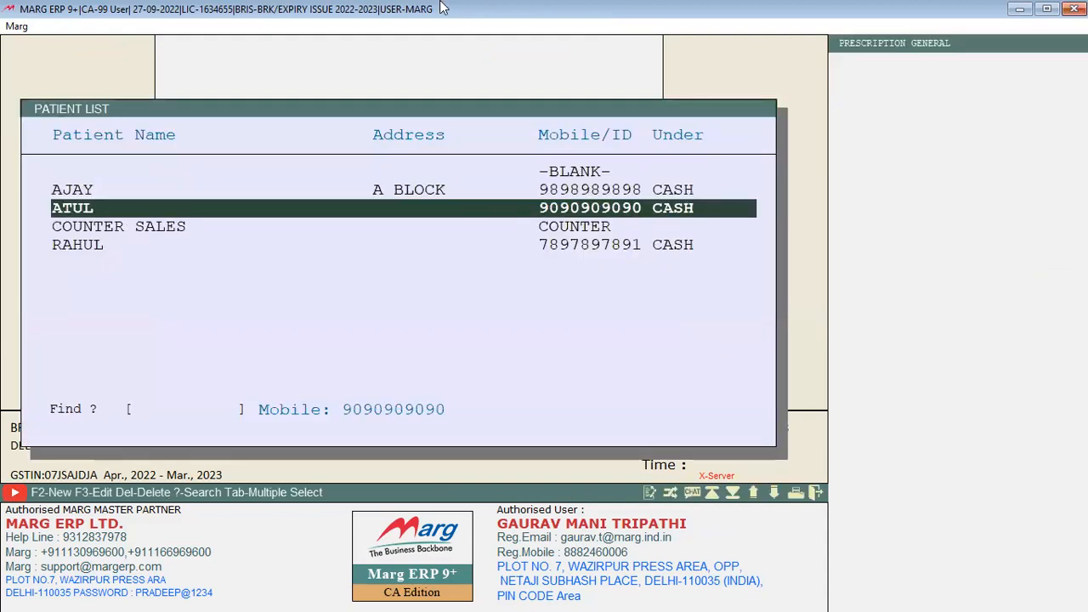
pyautogui.press('Down')
pyautogui.press('Return')
pyautogui.press('Return')
pyautogui.press('Return')
pyautogui.press('Return')
pyautogui.press('Return')
pyautogui.press('Return')
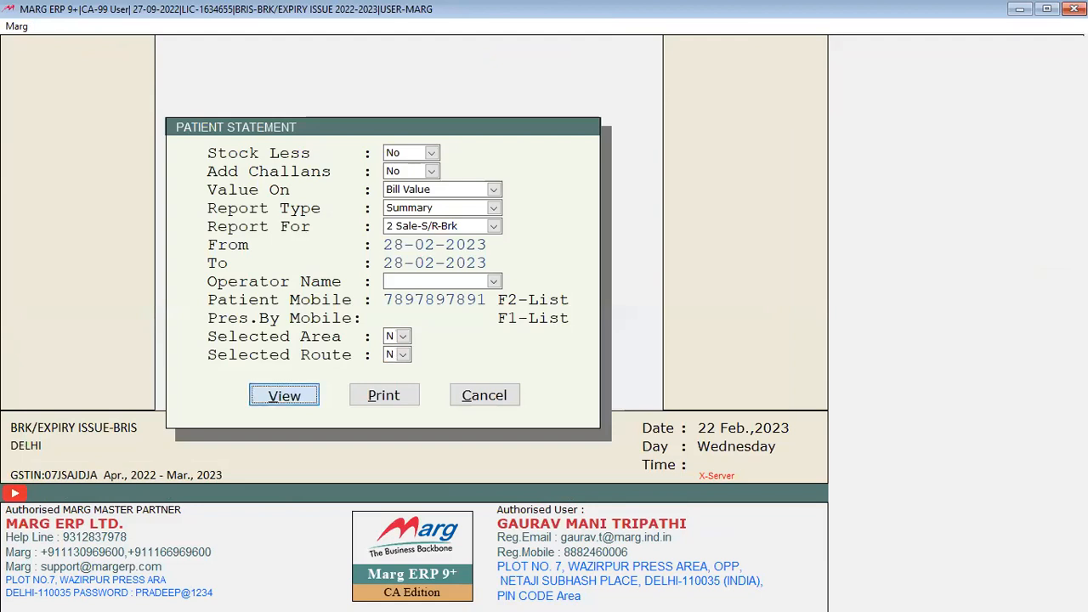
pyautogui.press('Down')
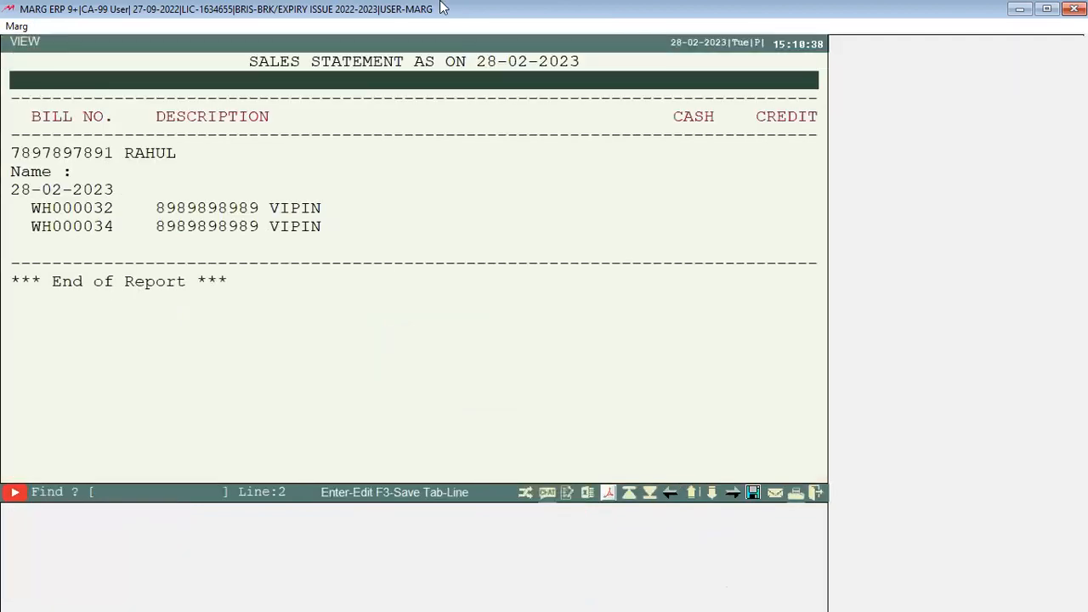
pyautogui.press('Down')
pyautogui.press('Down')
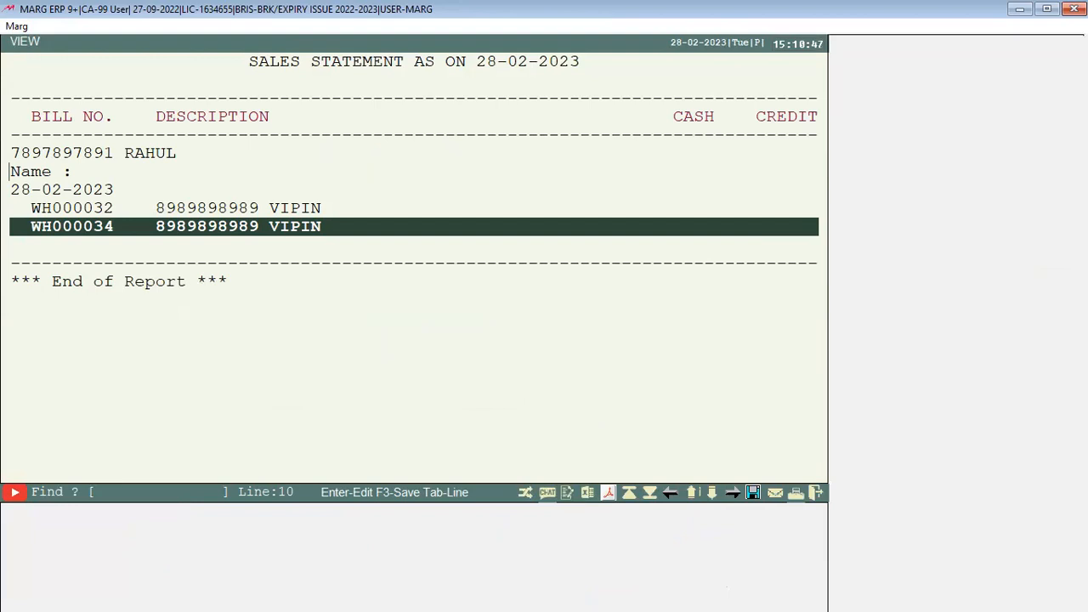
pyautogui.press('Escape')
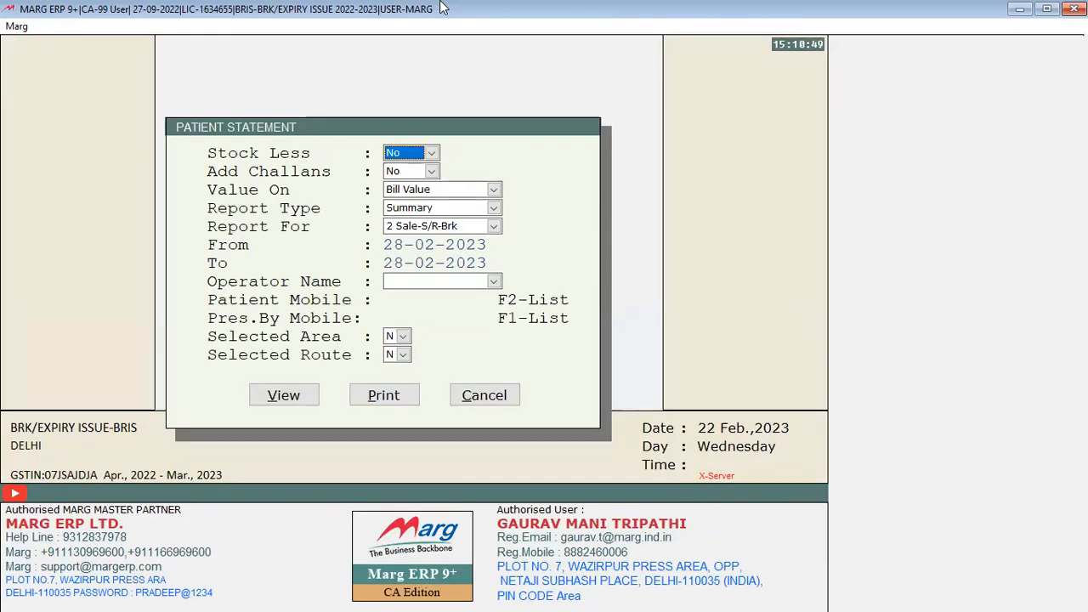
pyautogui.press('Escape')
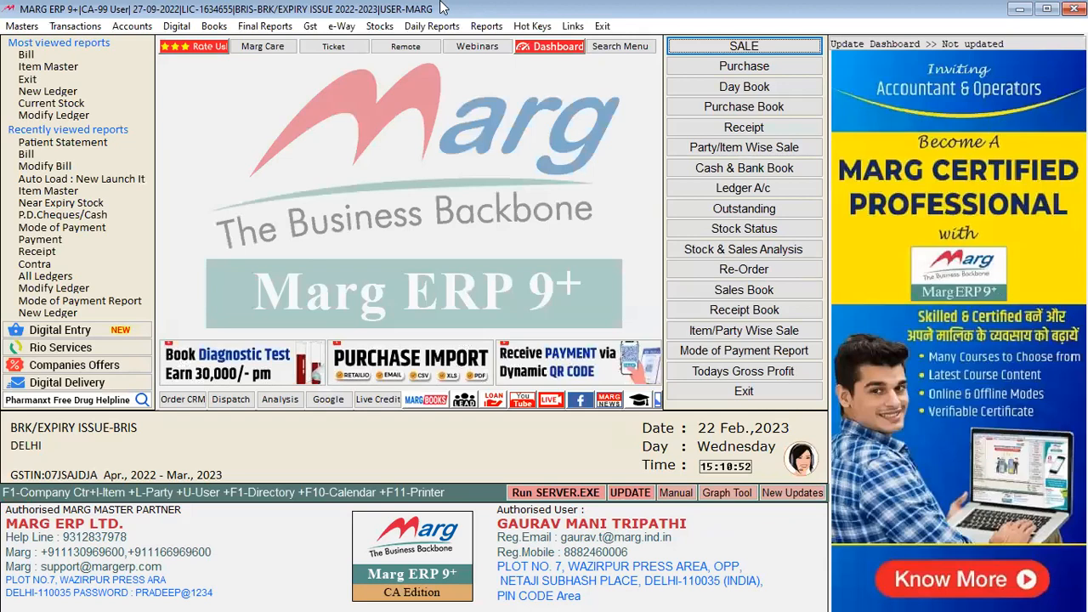
# Start a new sale bill and select the patient from the patient list
pyautogui.hotkey('alt', 'n')
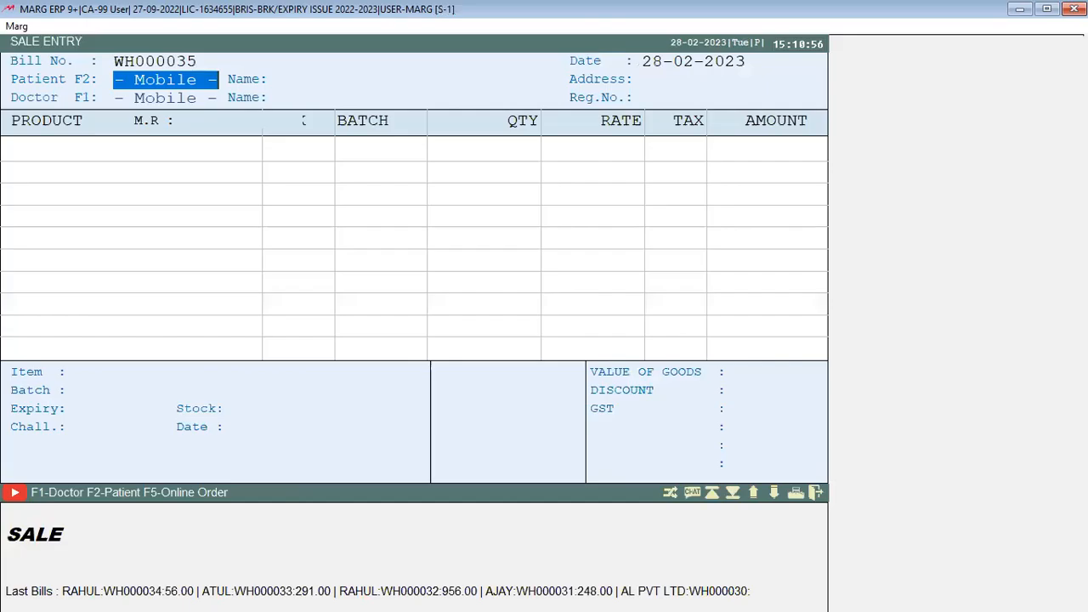
pyautogui.press('Return')
pyautogui.press('Down')
pyautogui.press('Down')
pyautogui.press('Down')
pyautogui.press('Up')
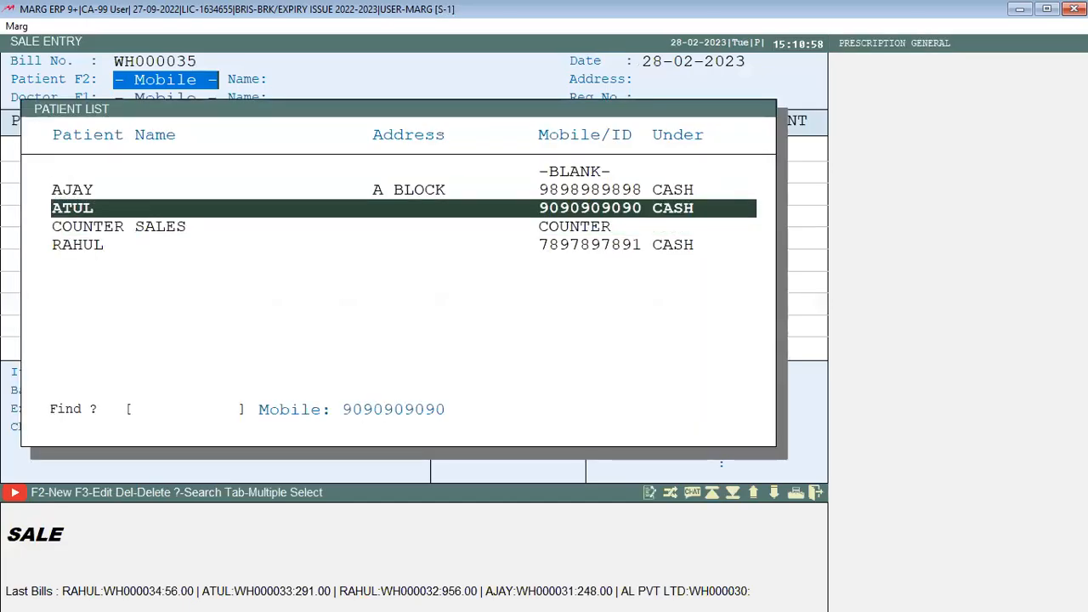
pyautogui.press('Return')
pyautogui.press('Return')
pyautogui.press('Return')
pyautogui.press('Return')
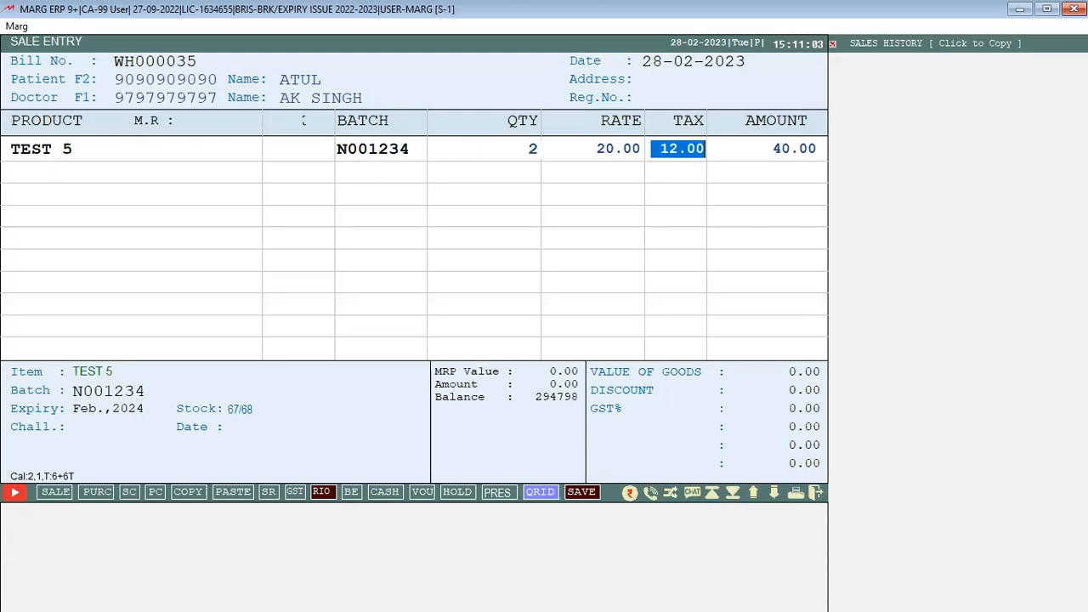
# Add TEST 5 quantity 2 and NEW PRODUCT LAUNCH quantity 12 to the bill
pyautogui.press('Return')
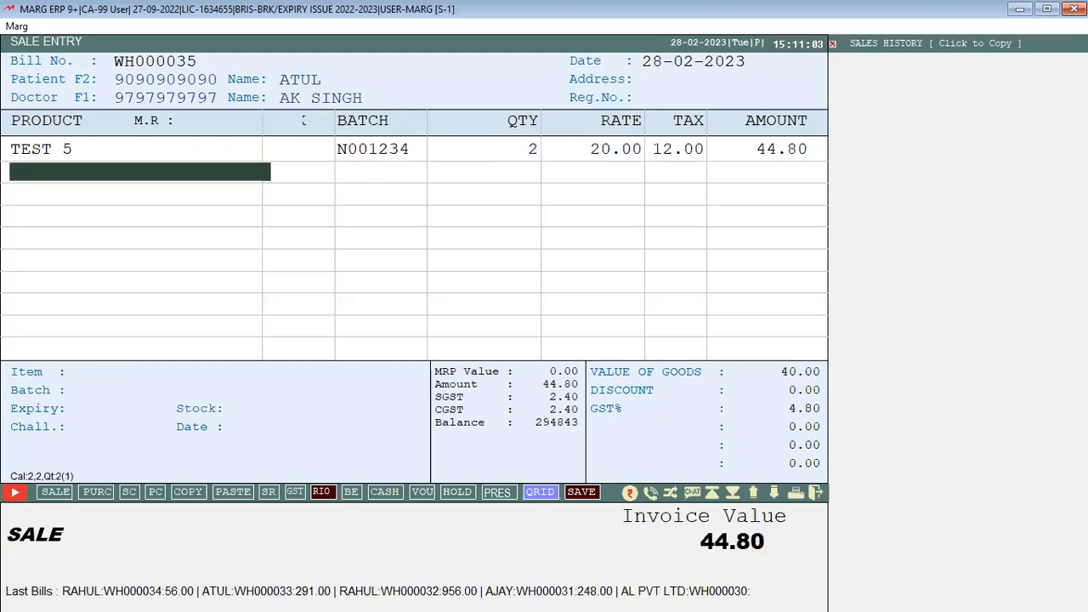
pyautogui.press('Return')
pyautogui.press('Up')
pyautogui.press('Up')
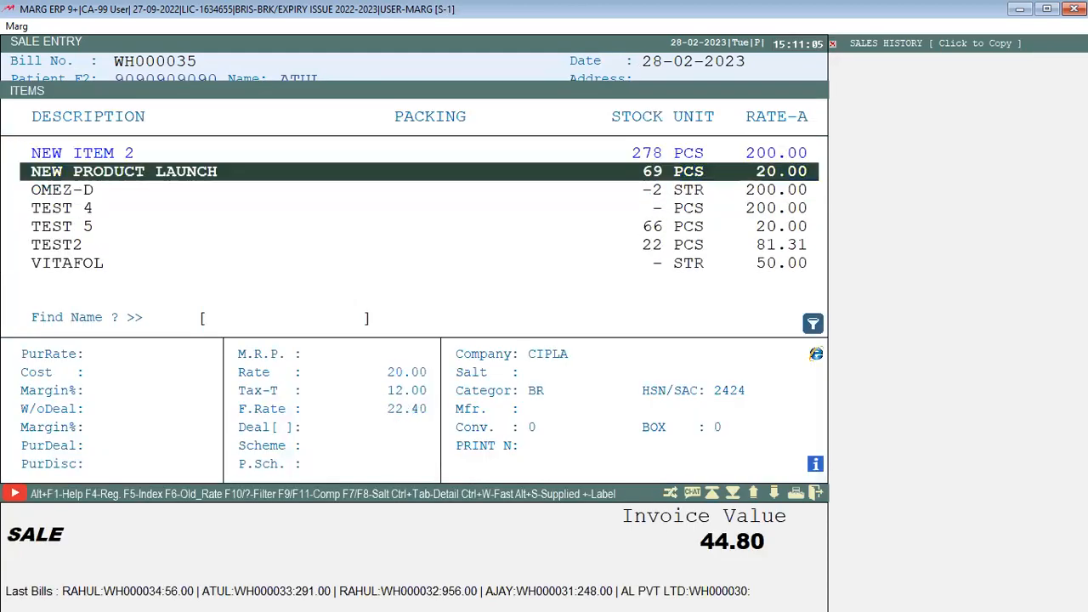
pyautogui.press('Return')
pyautogui.write('12')
pyautogui.press('Return')
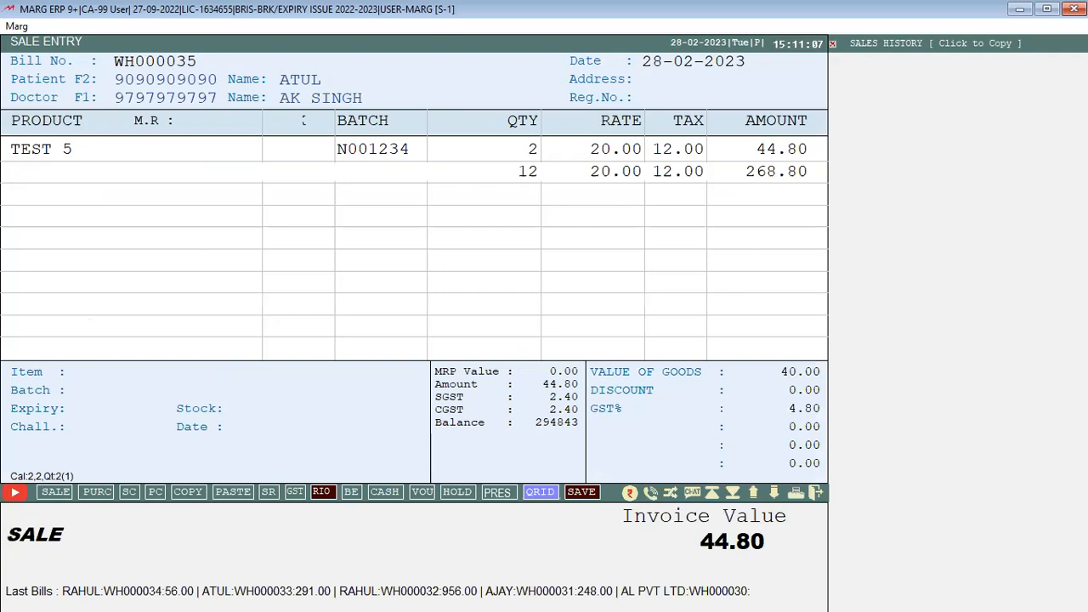
pyautogui.press('Return')
pyautogui.press('Return')
pyautogui.press('Return')
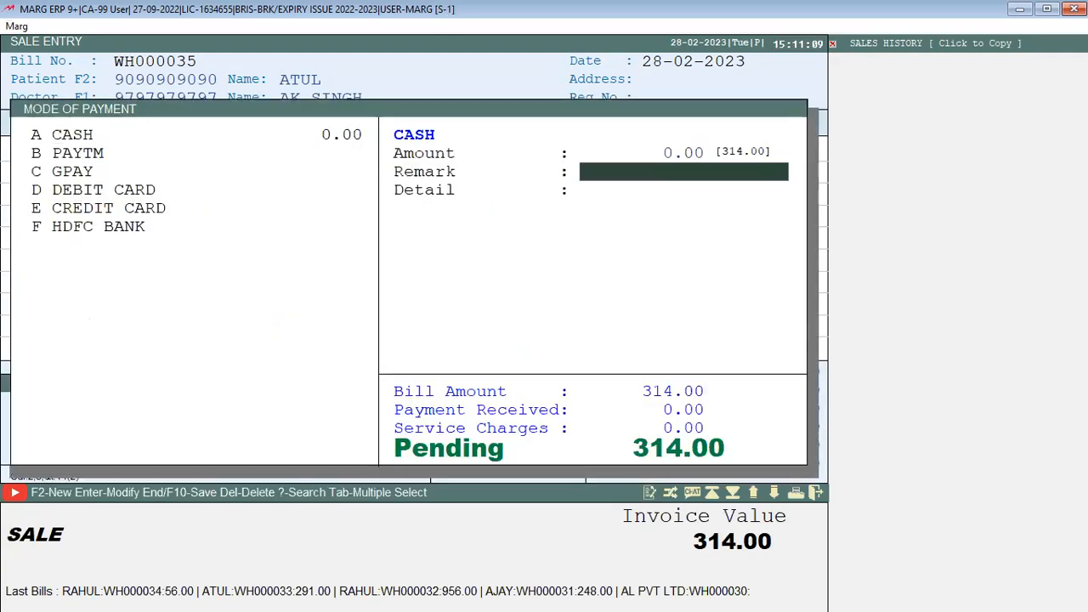
# Take 314.00 in cash and save bill WH000035 without printing
pyautogui.write('314')
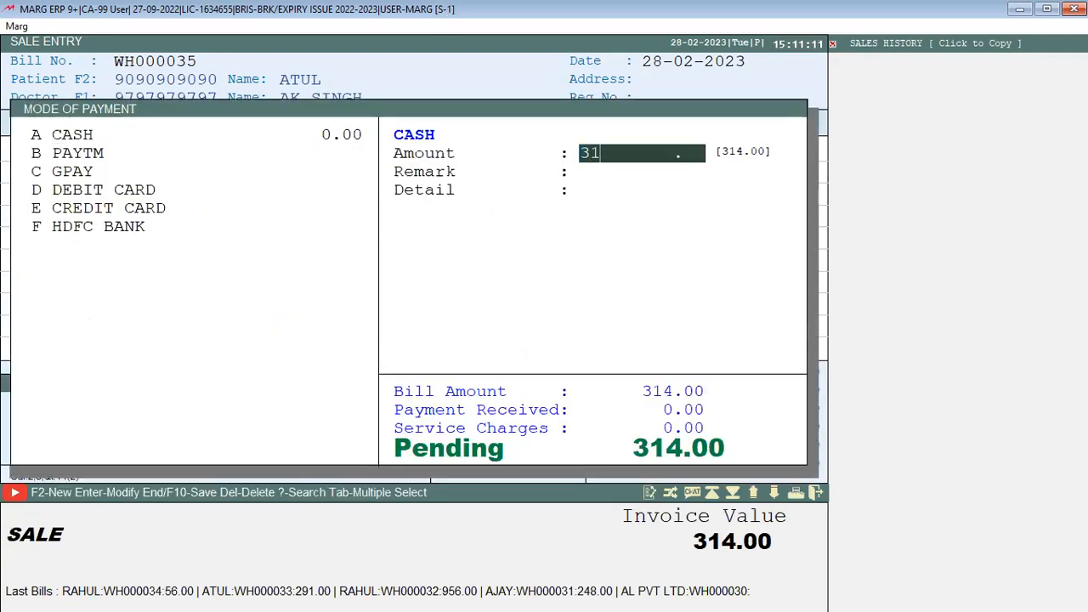
pyautogui.press('Return')
pyautogui.press('Return')
pyautogui.press('Return')
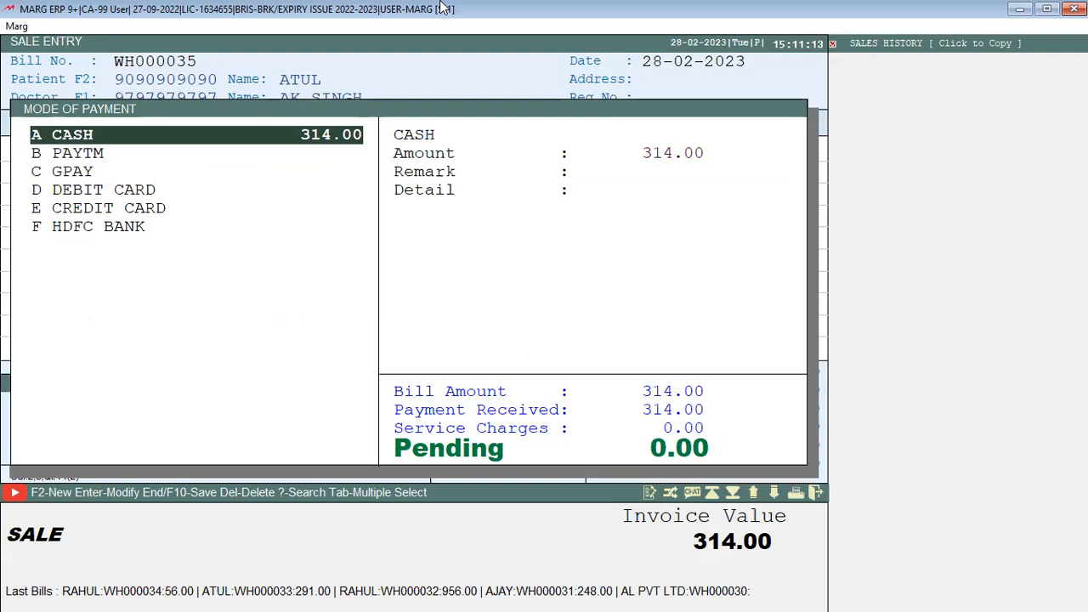
pyautogui.press('Return')
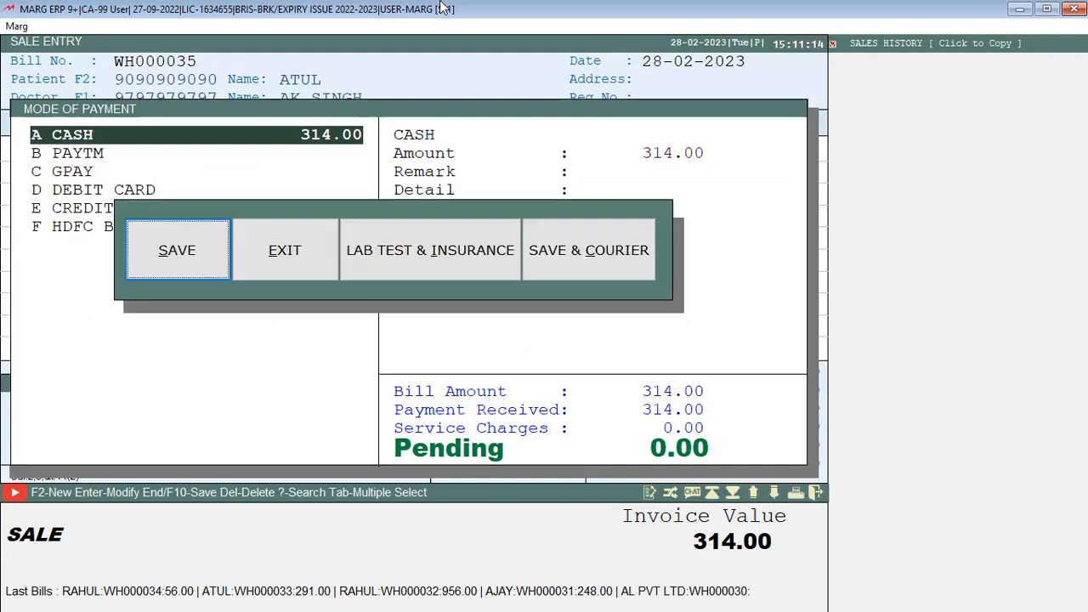
pyautogui.press('Return')
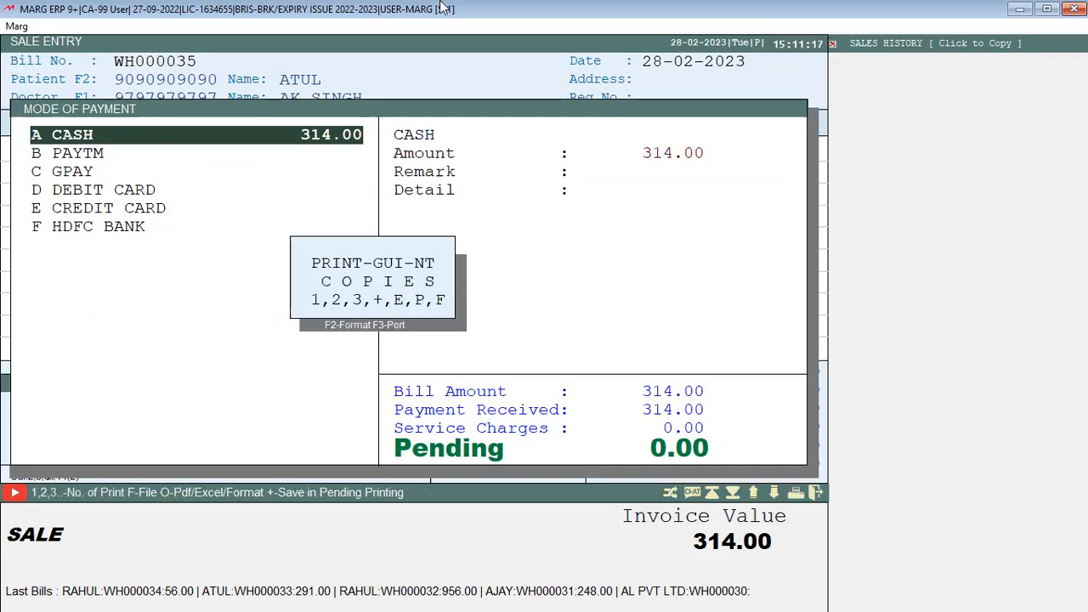
pyautogui.press('Escape')
pyautogui.press('Escape')
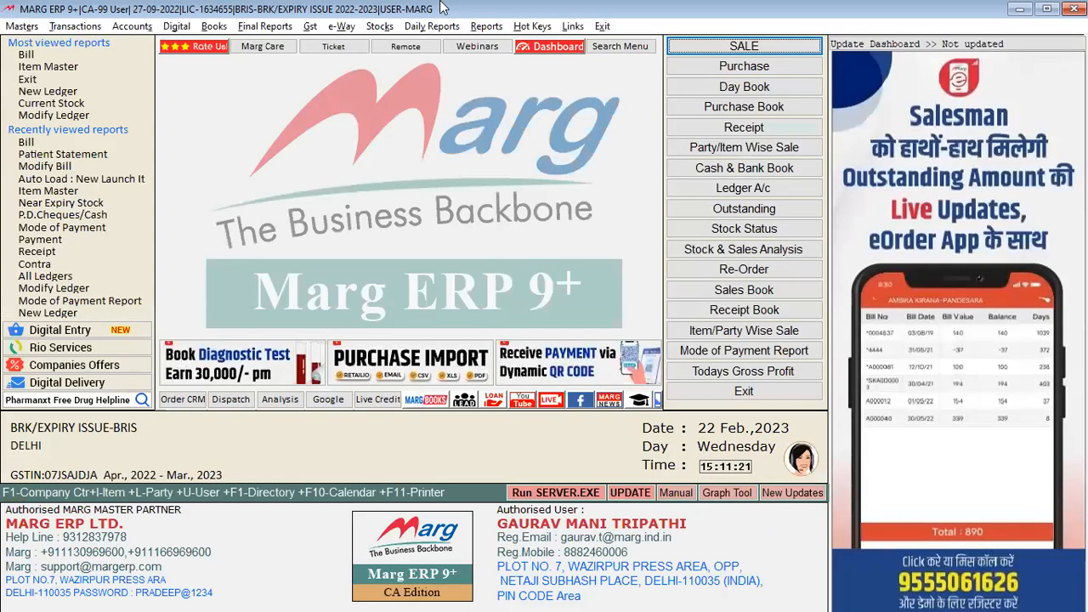
pyautogui.hotkey('alt', 'd')
# Navigate the daily sale reports to open the Patient Statement settings
pyautogui.press('Down')
pyautogui.press('Down')
pyautogui.press('Down')
pyautogui.press('Down')
pyautogui.press('Down')
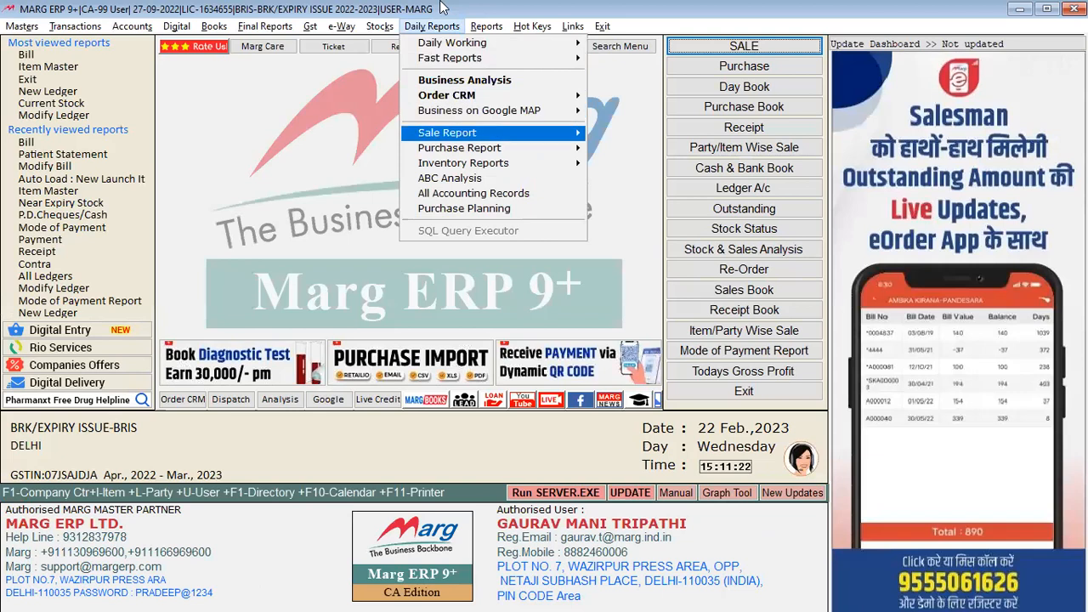
pyautogui.press('Right')
pyautogui.press('Right')
pyautogui.press('Down')
pyautogui.press('Down')
pyautogui.press('Down')
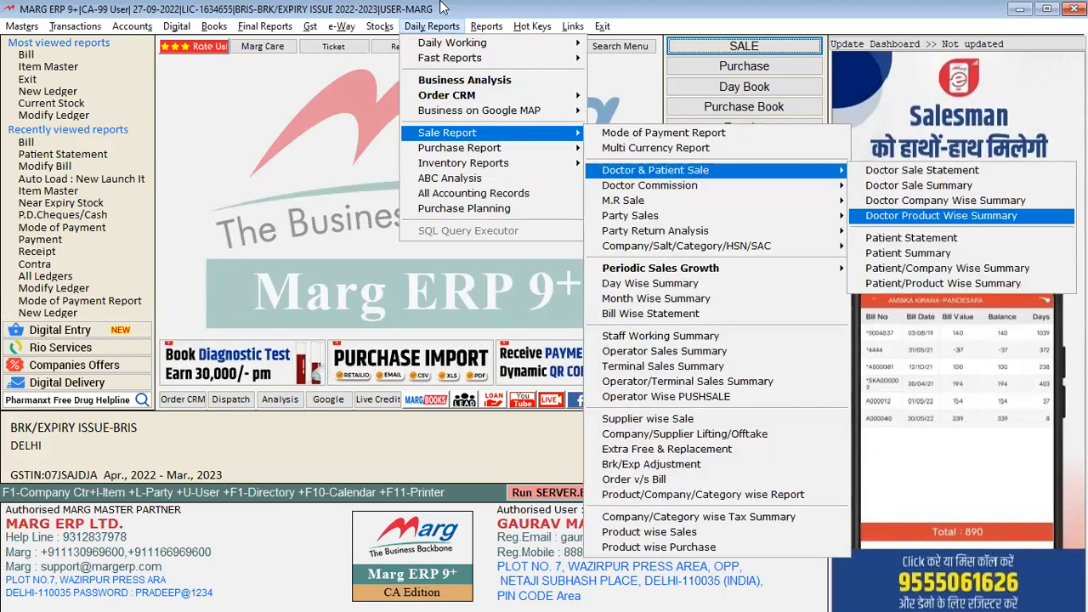
pyautogui.press('Down')
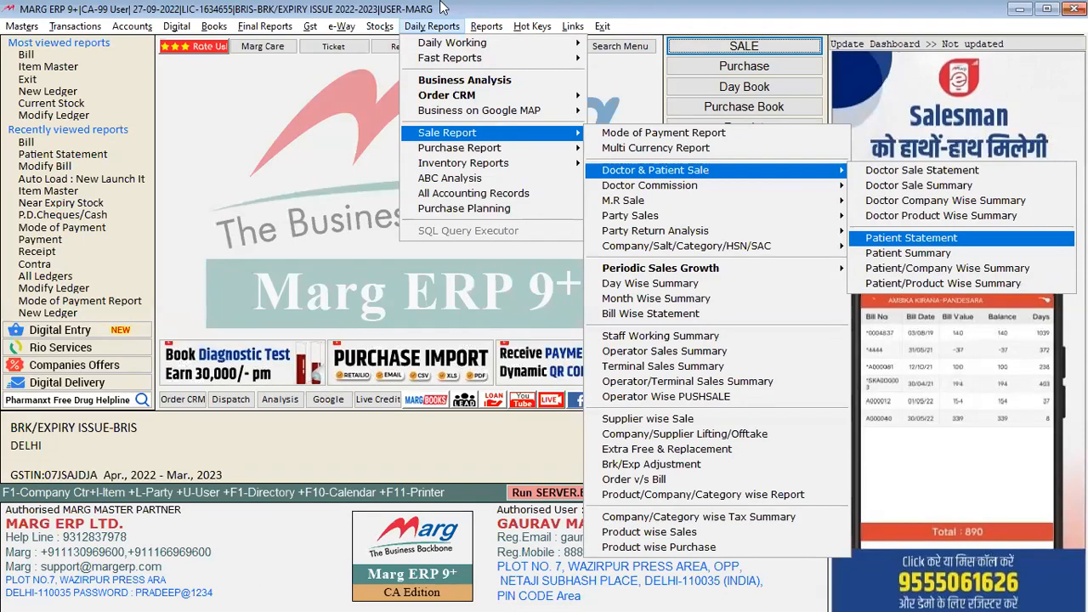
pyautogui.press('Left')
pyautogui.press('Down')
pyautogui.press('Down')
pyautogui.press('Down')
pyautogui.press('Up')
pyautogui.press('Up')
pyautogui.press('Up')
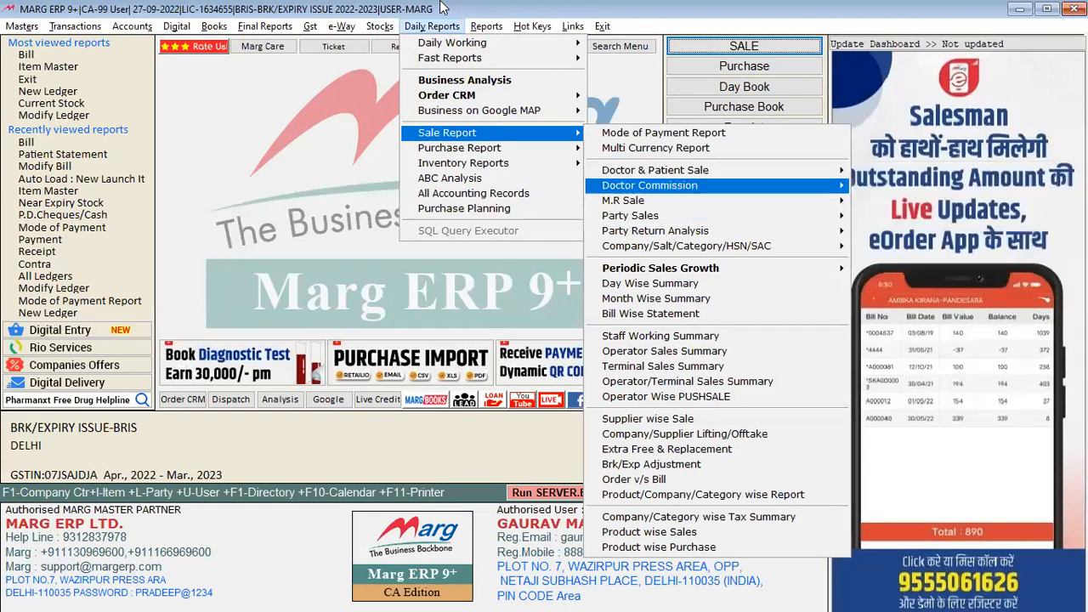
pyautogui.press('Right')
pyautogui.press('Down')
pyautogui.press('Down')
pyautogui.press('Down')
pyautogui.press('Down')
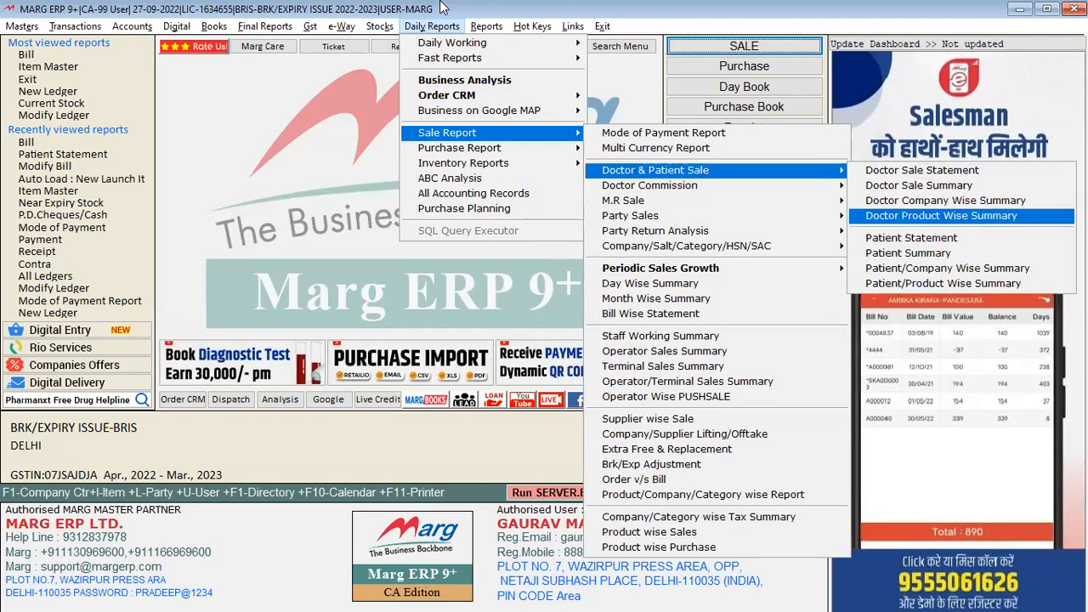
pyautogui.press('Return')
pyautogui.press('Return')
pyautogui.press('Return')
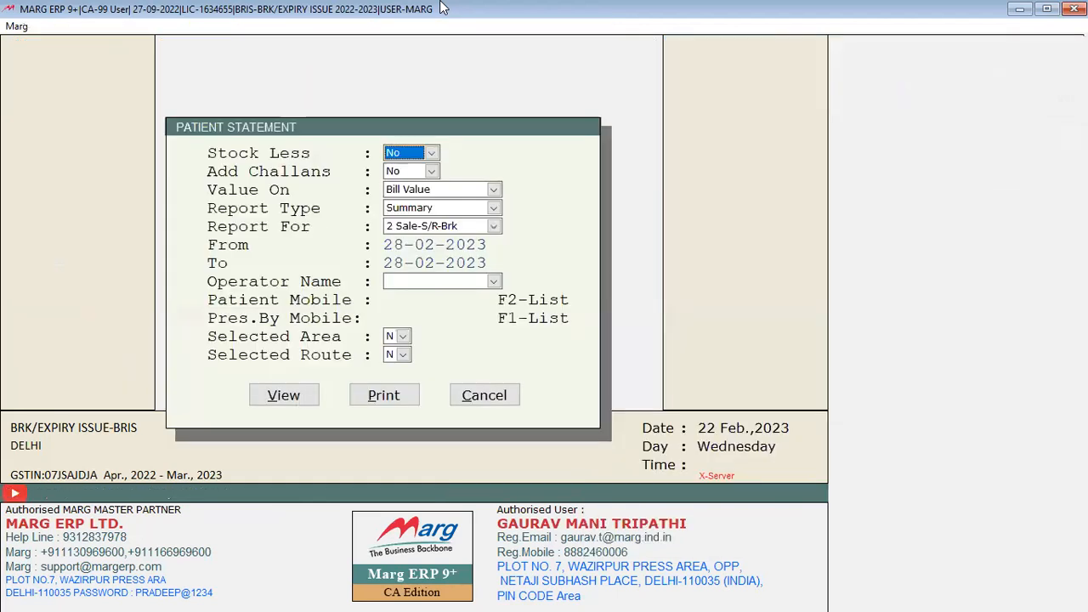
# Keep Bill Value, set Report Type to Detail and Report For to 1 Sale, then list patients
pyautogui.press('space')
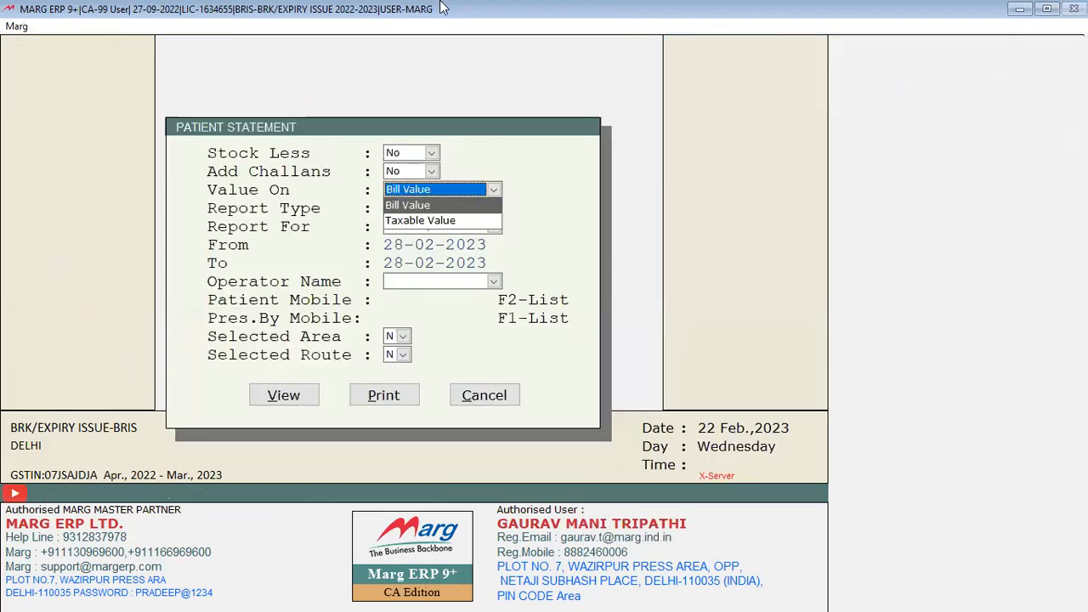
pyautogui.press('Return')
pyautogui.press('space')
pyautogui.press('Up')
pyautogui.press('Return')
pyautogui.press('space')
pyautogui.press('Down')
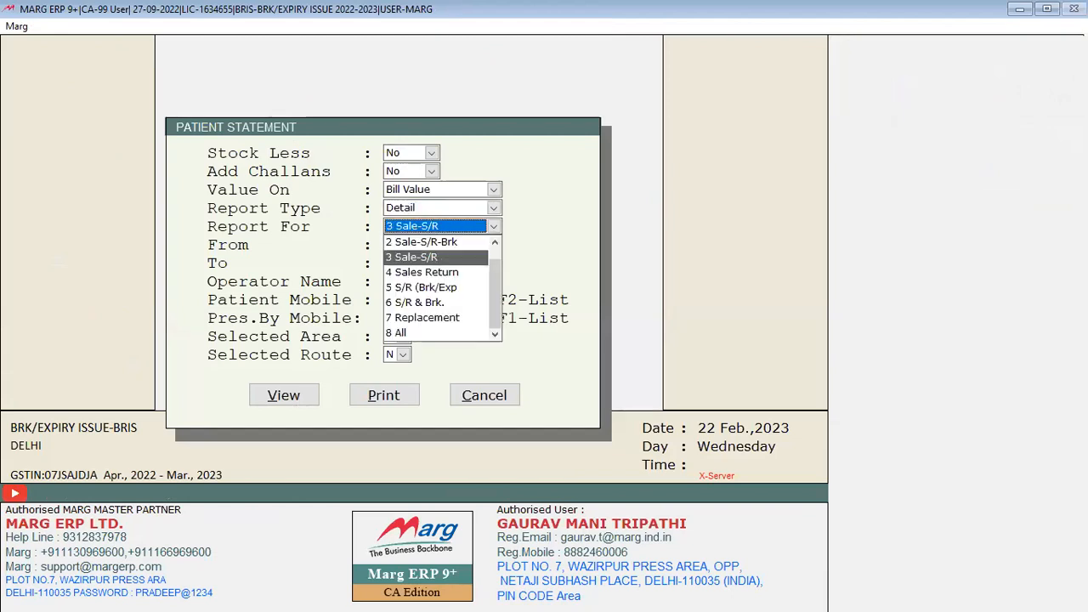
pyautogui.press('Up')
pyautogui.press('Up')
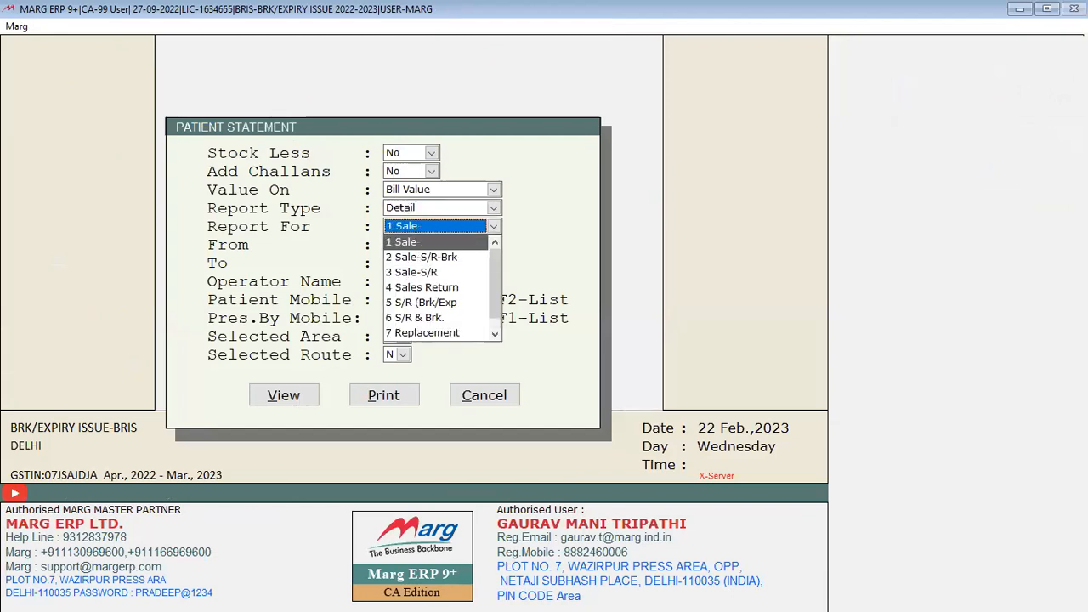
pyautogui.press('Return')
pyautogui.press('Return')
pyautogui.press('Return')
pyautogui.press('Return')
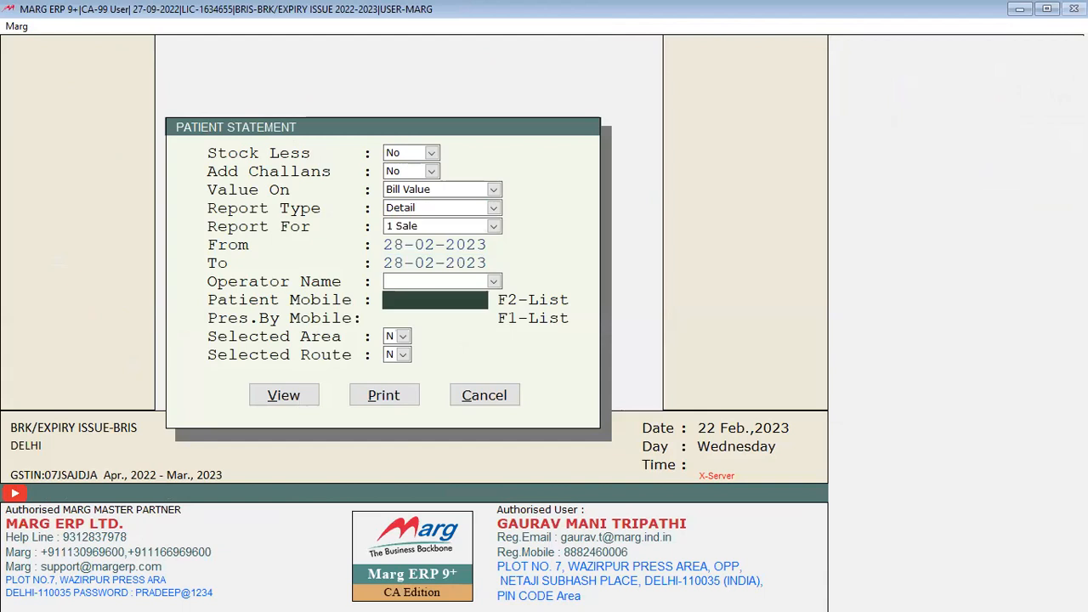
pyautogui.press('F2')
# Pick the patient and scroll through their detailed sales statement, checking the right-hand columns
pyautogui.press('Down')
pyautogui.press('Down')
pyautogui.press('Down')
pyautogui.press('Down')
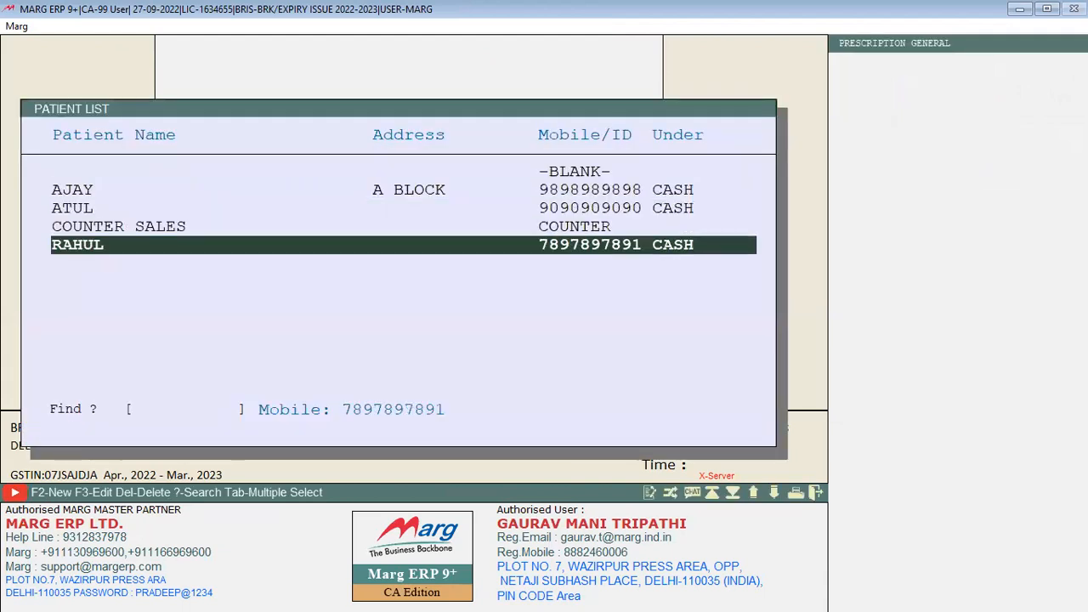
pyautogui.press('Return')
pyautogui.press('Return')
pyautogui.press('Return')
pyautogui.press('Return')
pyautogui.press('Return')
pyautogui.press('Return')
pyautogui.press('Down')
pyautogui.press('Down')
pyautogui.press('Down')
pyautogui.press('Down')
pyautogui.press('Down')
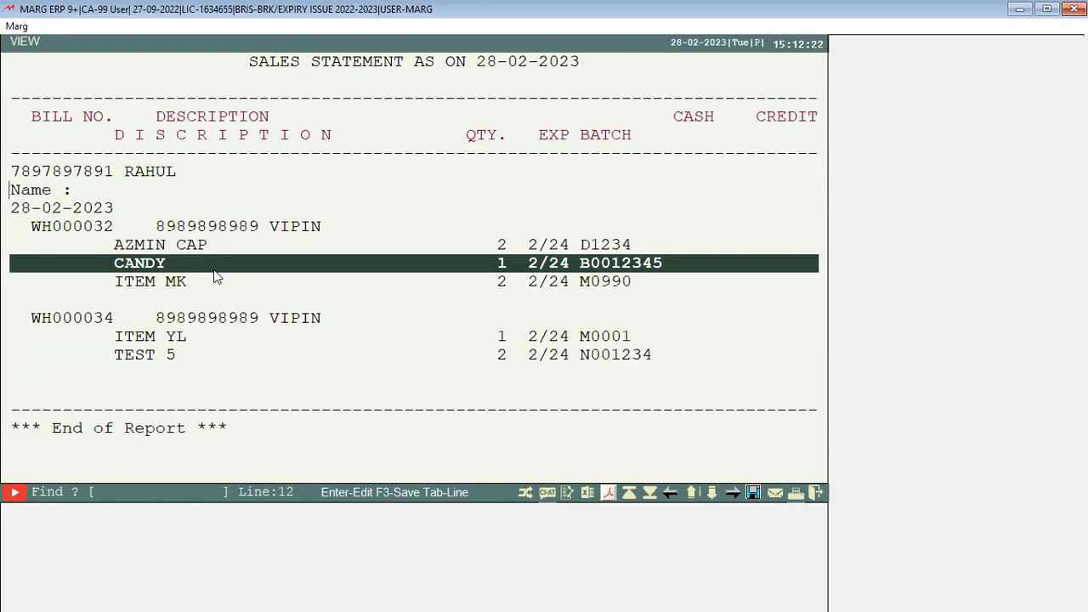
pyautogui.press('Right')
pyautogui.press('Right')
pyautogui.press('Left')
pyautogui.press('Left')
# Back in the settings, set Report Type to Detail and Report For to 1 Sale
pyautogui.press('Escape')
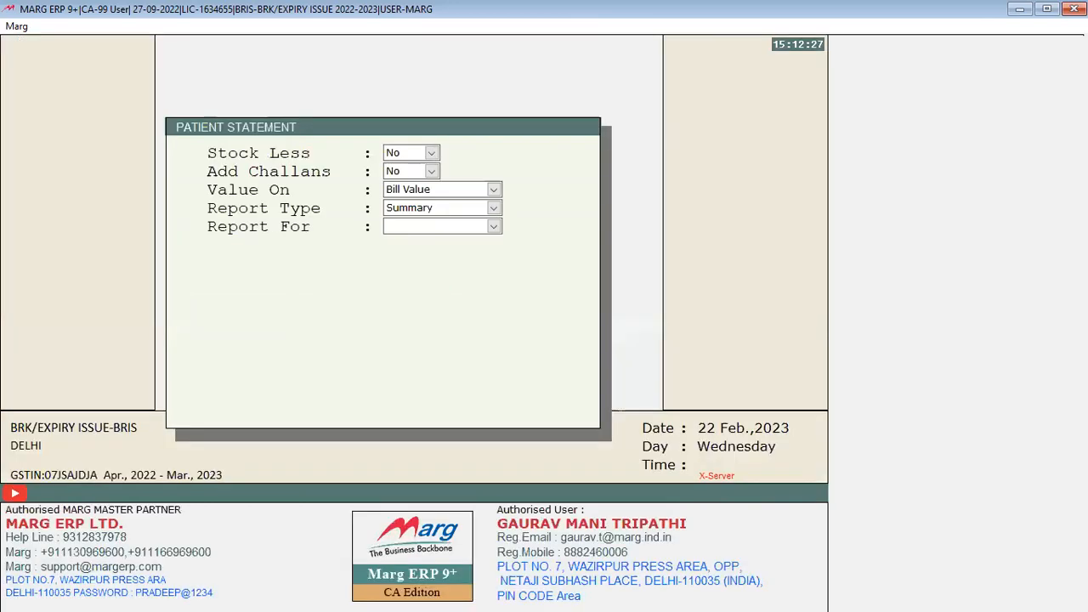
pyautogui.press('Return')
pyautogui.press('Return')
pyautogui.press('Return')
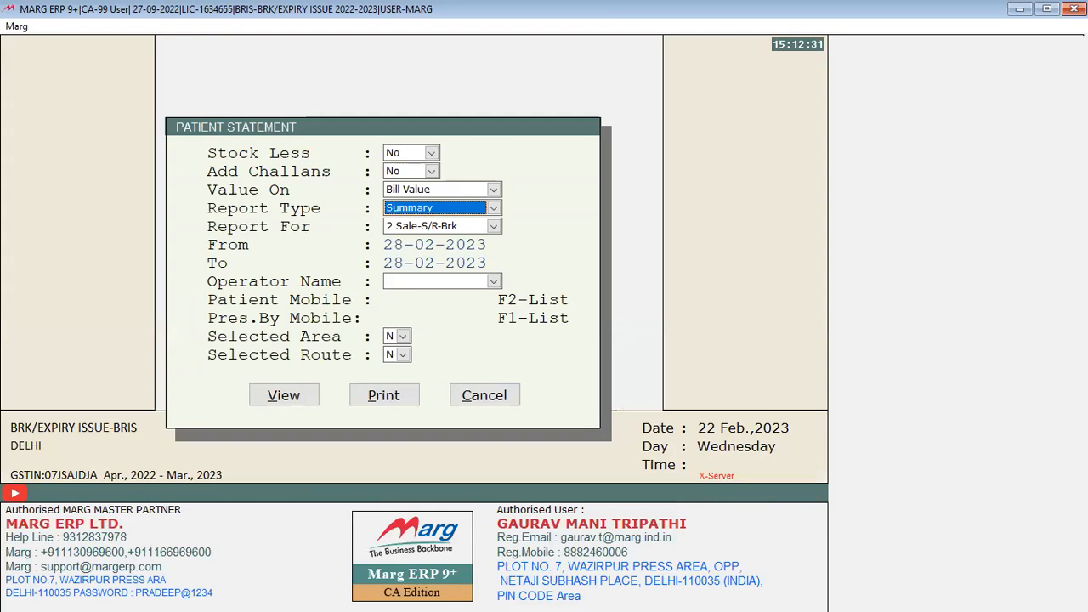
pyautogui.hotkey('alt', 'Down')
pyautogui.press('Up')
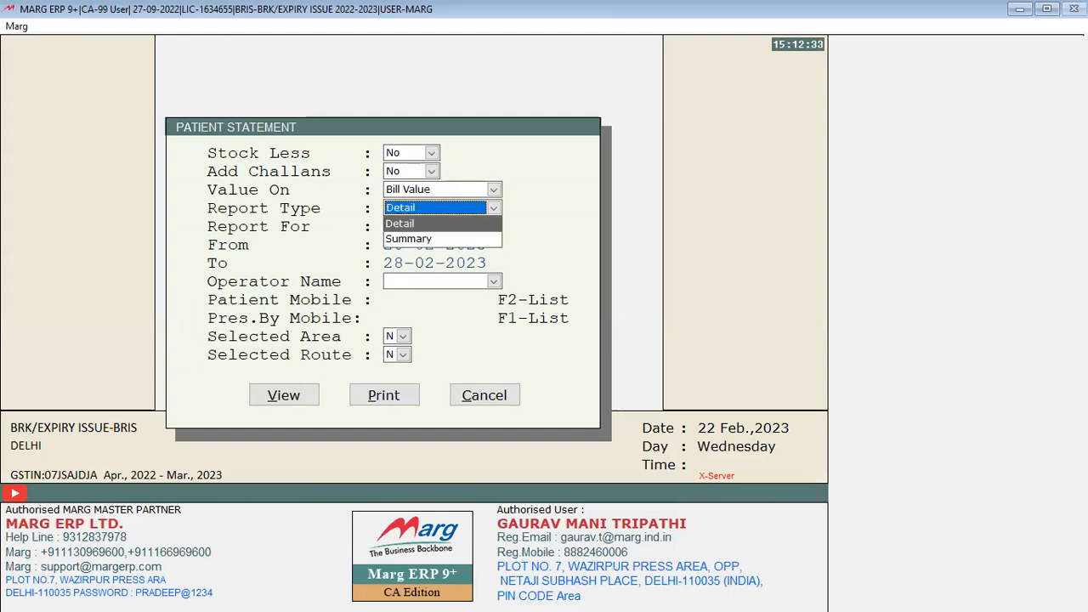
pyautogui.press('Return')
pyautogui.press('Up')
pyautogui.press('Return')
pyautogui.press('Return')
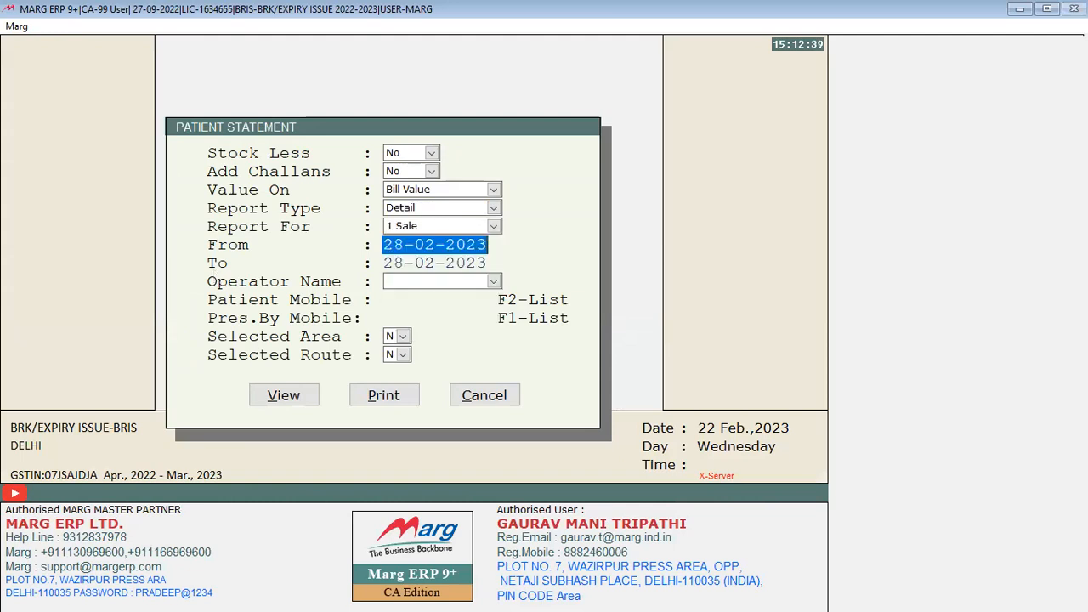
pyautogui.press('Return')
pyautogui.press('Return')
pyautogui.press('Return')
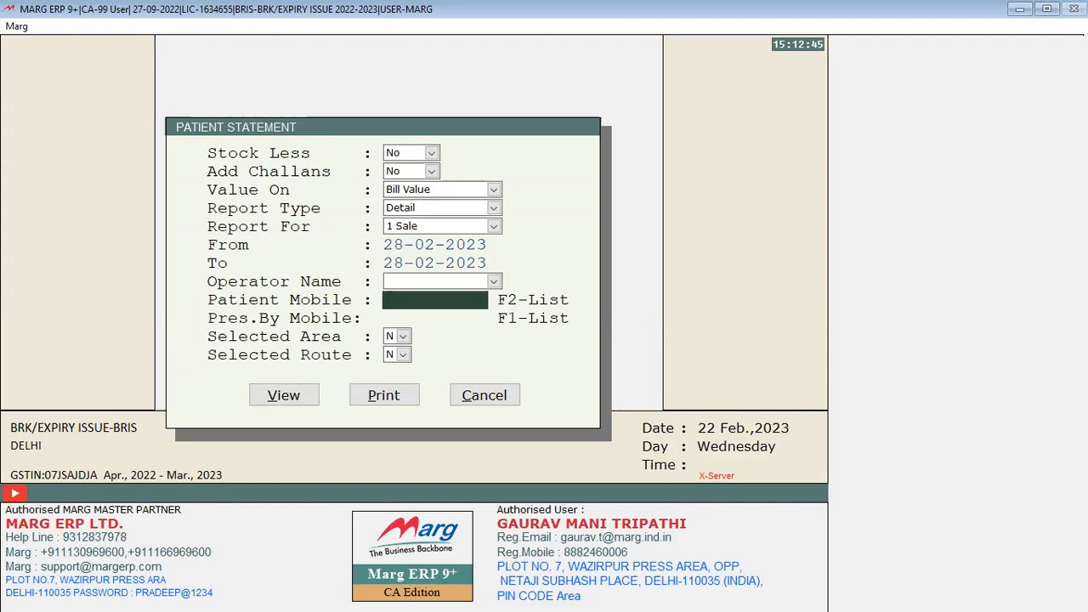
# Choose the second patient to view the statement for bills WH000033 and WH000035
pyautogui.press('F2')
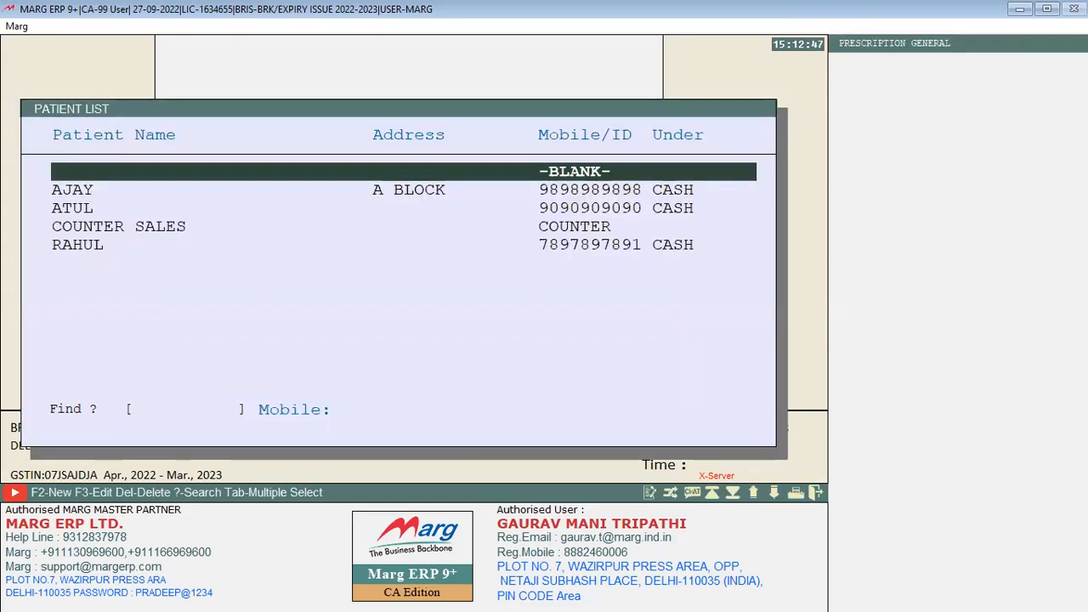
pyautogui.press('Down')
pyautogui.press('Down')
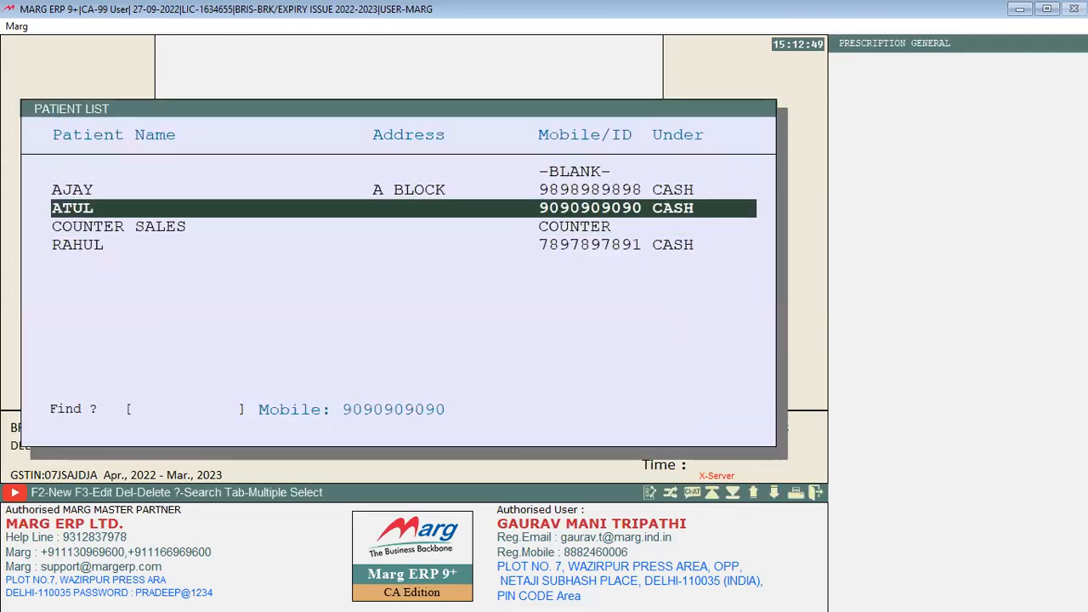
pyautogui.press('Return')
pyautogui.press('Return')
pyautogui.press('Return')
pyautogui.press('Return')
pyautogui.press('Return')
pyautogui.press('Return')
pyautogui.press('Down')
pyautogui.press('Down')
pyautogui.press('Down')
pyautogui.press('Down')
pyautogui.press('Down')
pyautogui.press('Down')
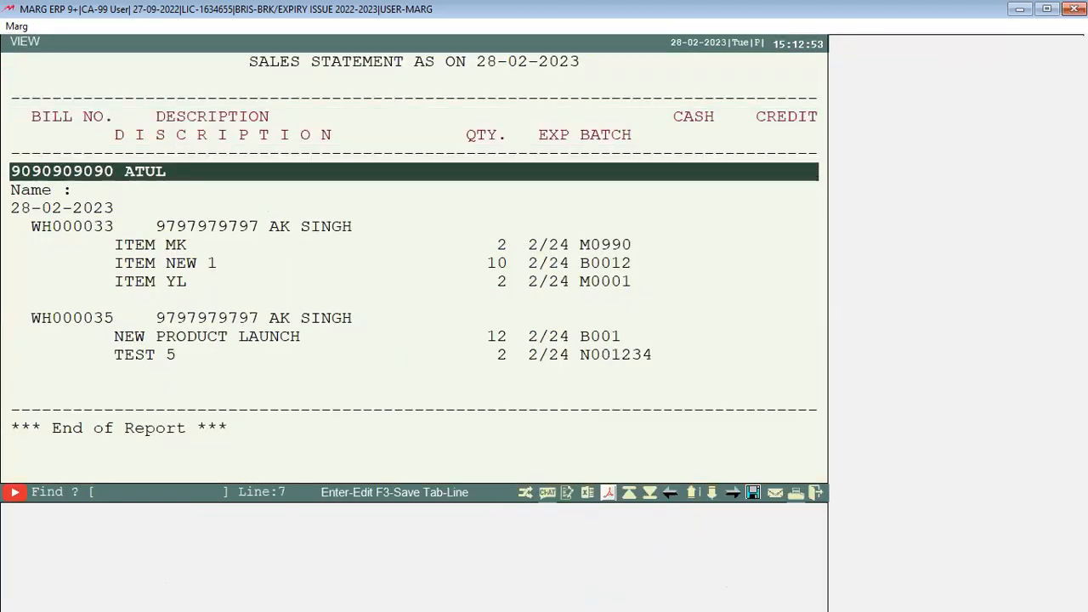
# Scroll through the rows and columns of the second patient's bill items
pyautogui.press('Down')
pyautogui.press('Down')
pyautogui.press('Down')
pyautogui.press('Down')
pyautogui.press('Down')
pyautogui.press('Down')
pyautogui.press('Down')
pyautogui.press('Down')
pyautogui.press('Down')
pyautogui.press('Down')
pyautogui.press('Down')
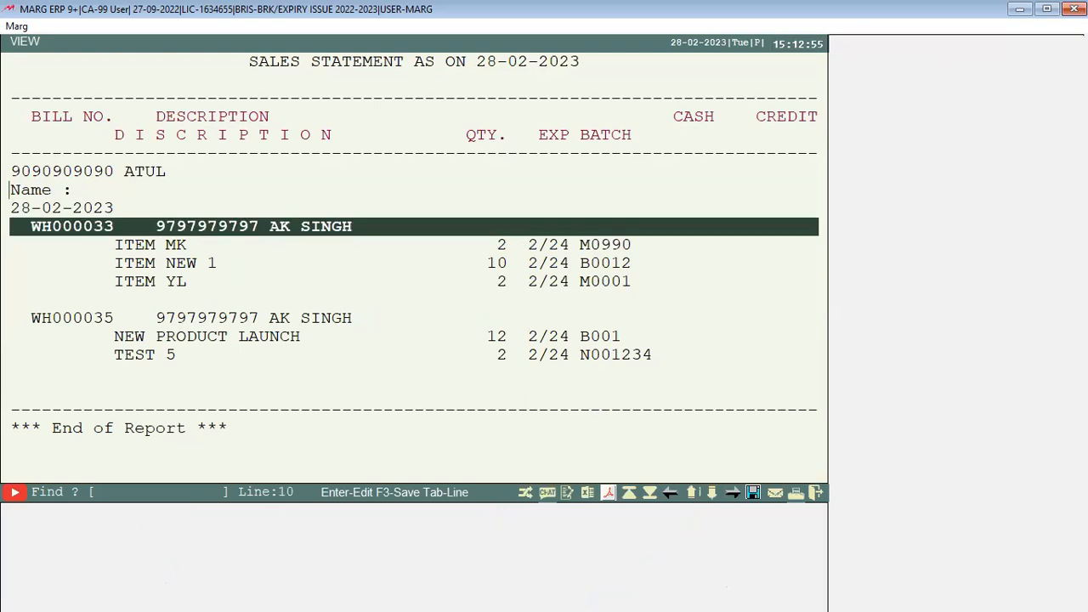
pyautogui.press('Down')
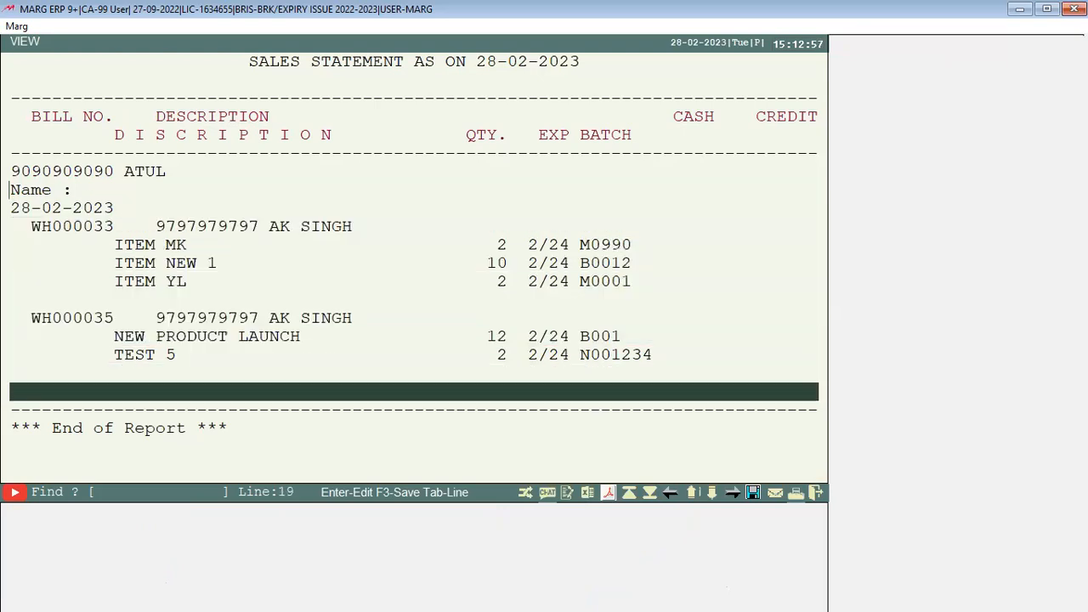
pyautogui.press('Right')
pyautogui.press('Right')
pyautogui.press('Right')
pyautogui.press('Left')
pyautogui.press('Left')
pyautogui.press('Left')
pyautogui.press('Up')
pyautogui.press('Up')
pyautogui.press('Up')
pyautogui.press('Up')
pyautogui.press('Up')
pyautogui.press('Up')
pyautogui.press('Up')
pyautogui.press('Up')
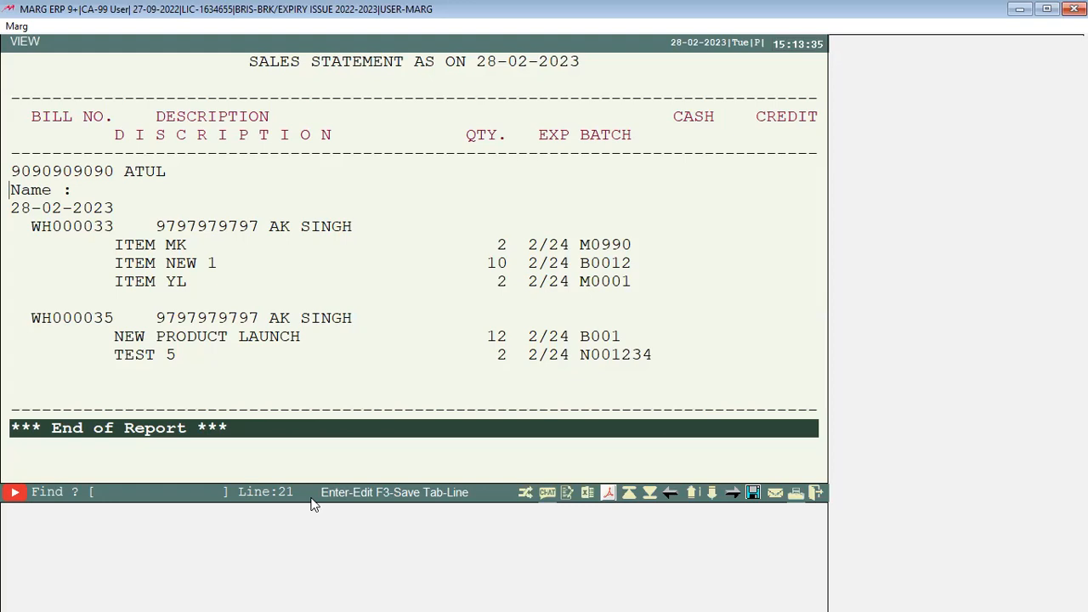
# Highlight the ITEM NEW 1 quantity 10 and TEST 5 lines, then close the report
pyautogui.click(203, 244)
pyautogui.click(206, 283)
pyautogui.click(202, 244)
pyautogui.press('Down')
pyautogui.press('Down')
pyautogui.click(210, 263)
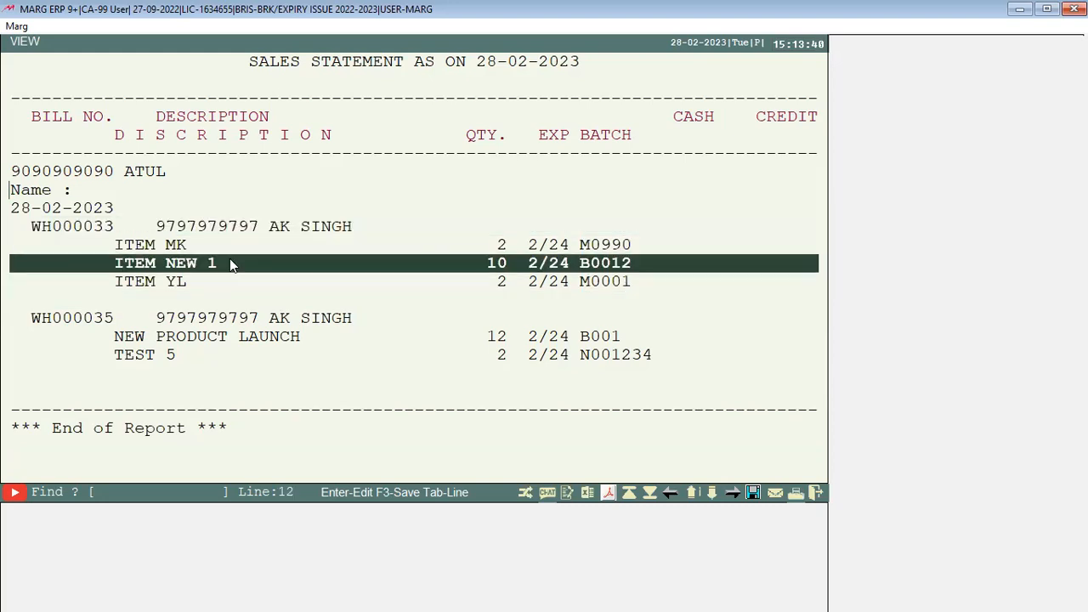
pyautogui.click(233, 285)
pyautogui.click(248, 383)
pyautogui.click(255, 322)
pyautogui.click(267, 357)
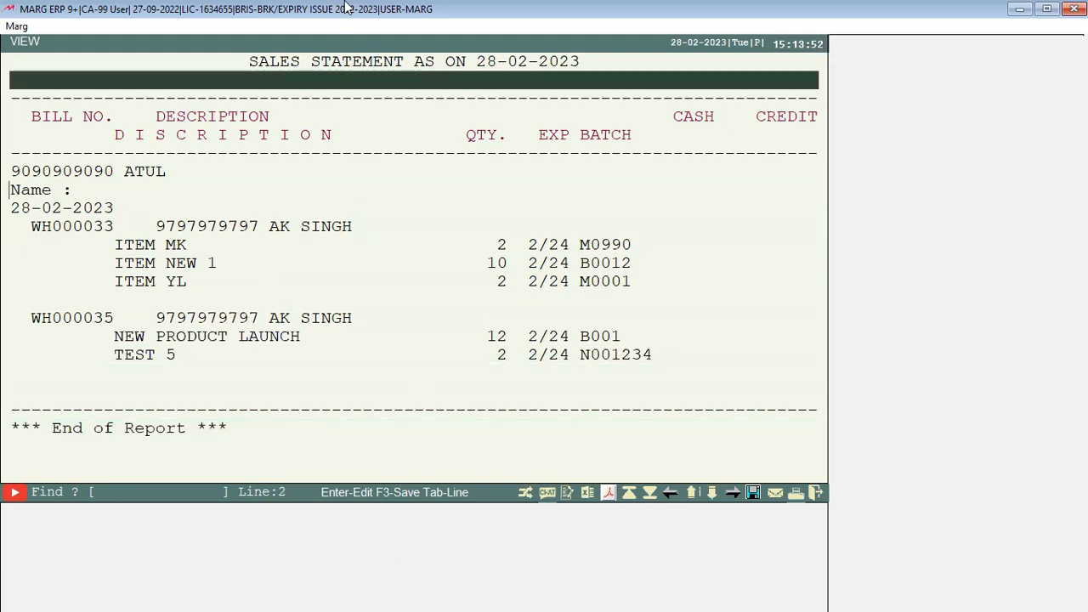
pyautogui.press('Escape')
pyautogui.press('Escape')
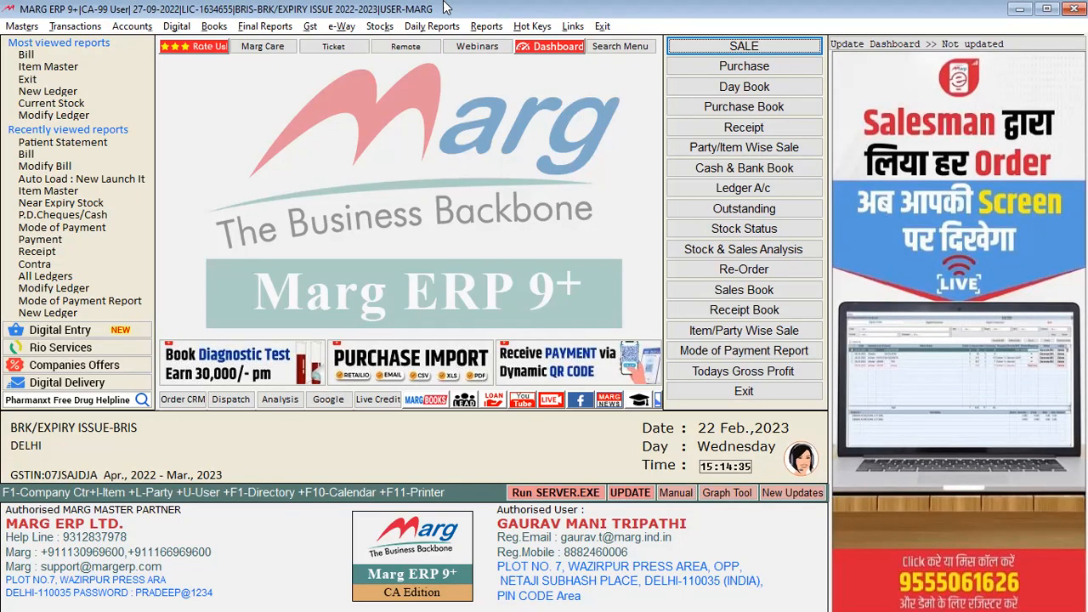
# Start sale bill WH000036 with the existing patient and begin adding a new prescribing doctor
pyautogui.hotkey('alt', 't')
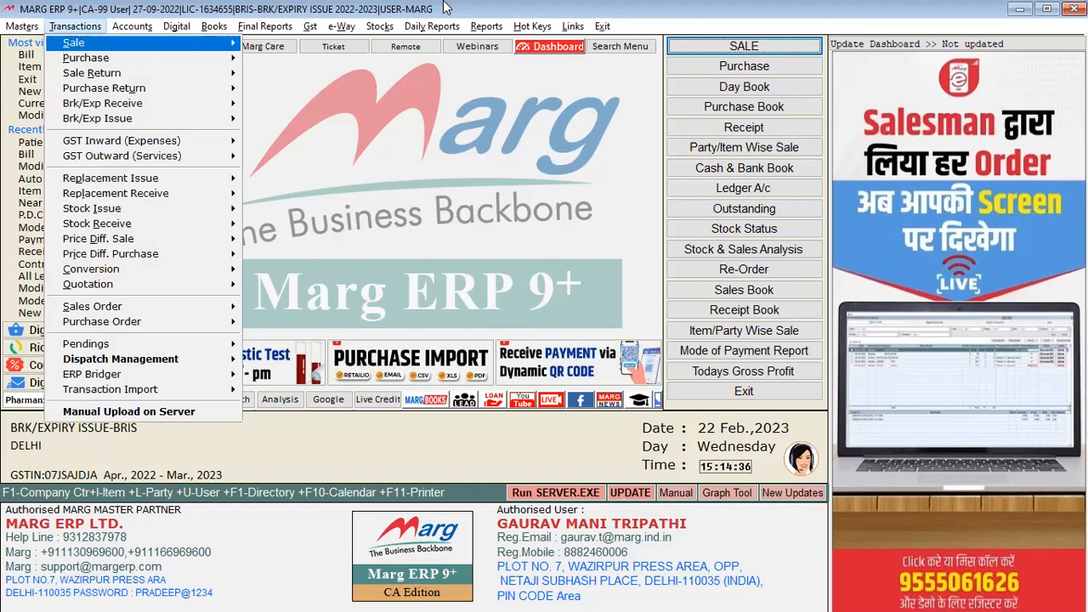
pyautogui.press('Return')
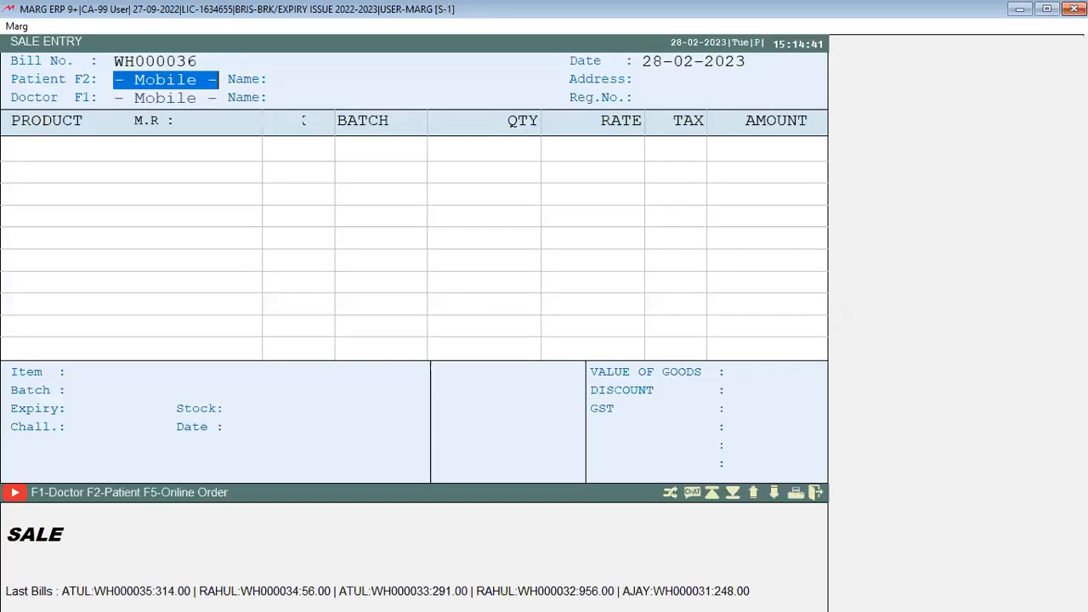
pyautogui.press('Return')
pyautogui.press('Down')
pyautogui.press('Return')
pyautogui.press('Return')
pyautogui.press('Return')
pyautogui.press('Return')
pyautogui.press('Return')
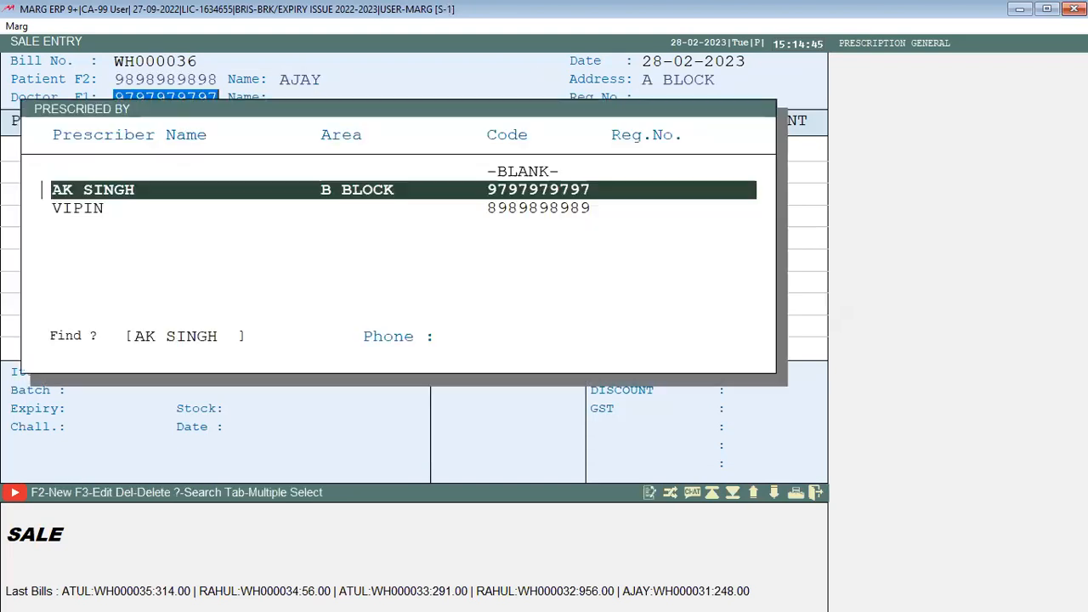
pyautogui.press('F2')
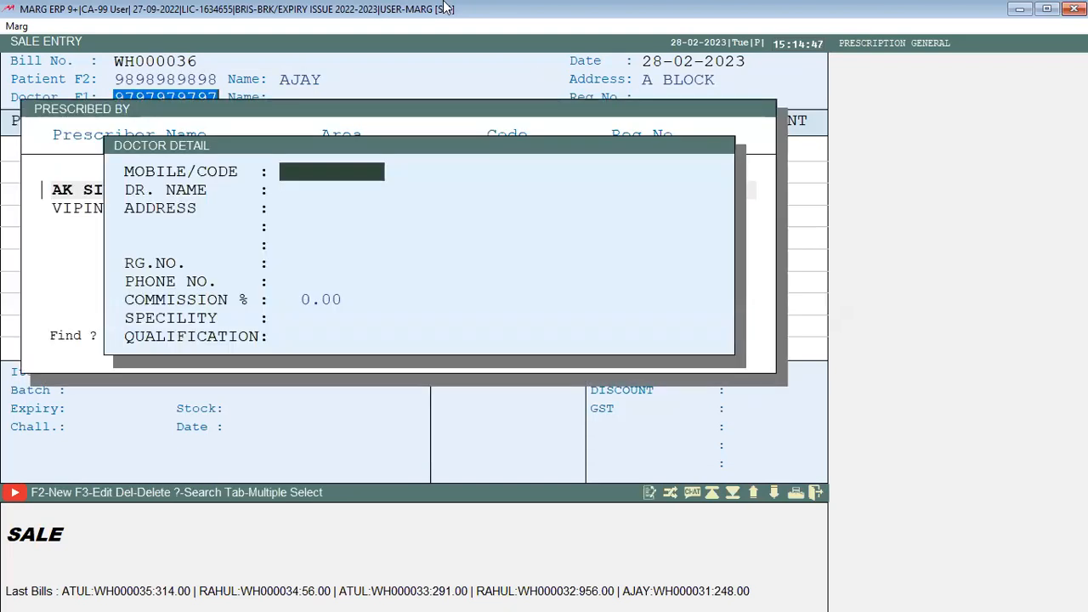
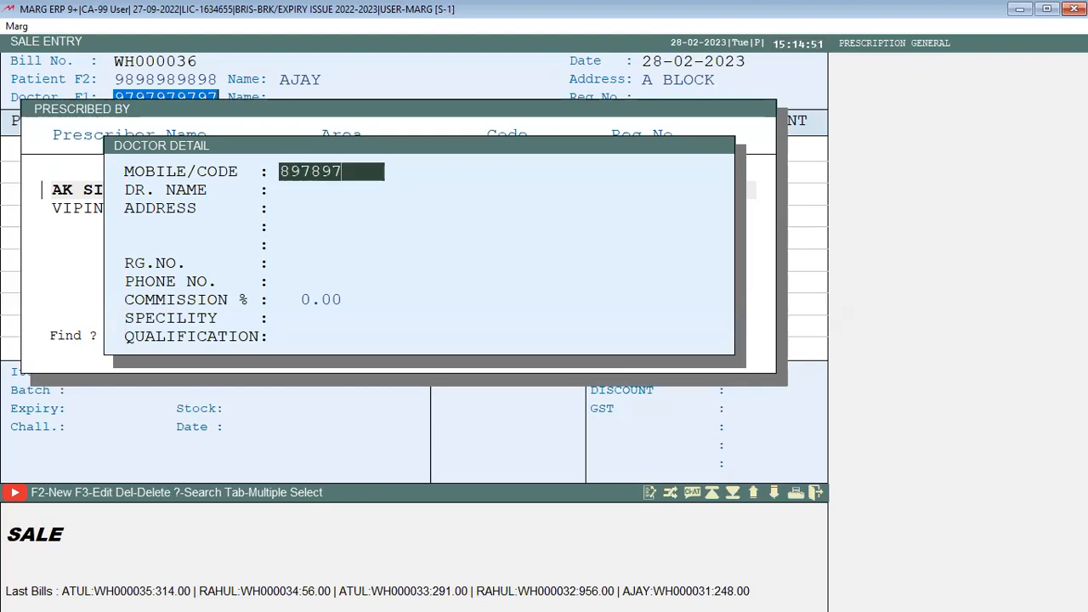
# Save a new doctor with mobile code, name and 5.00% commission, and select him as prescriber
pyautogui.press('Return')
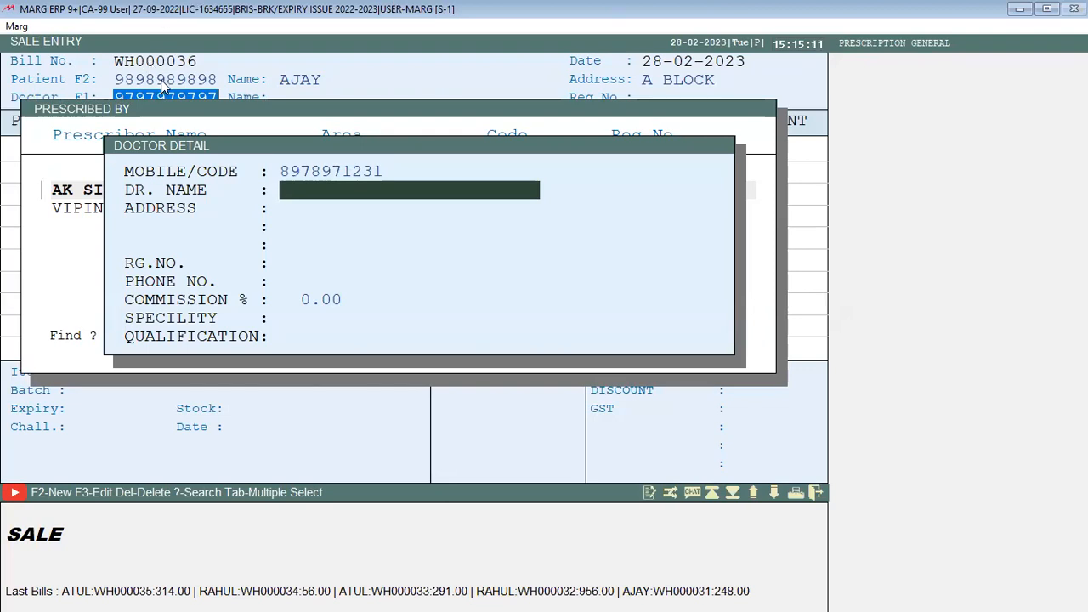
pyautogui.write('SHIV')
pyautogui.press('Return')
pyautogui.press('Return')
pyautogui.press('Return')
pyautogui.press('Return')
pyautogui.press('Return')
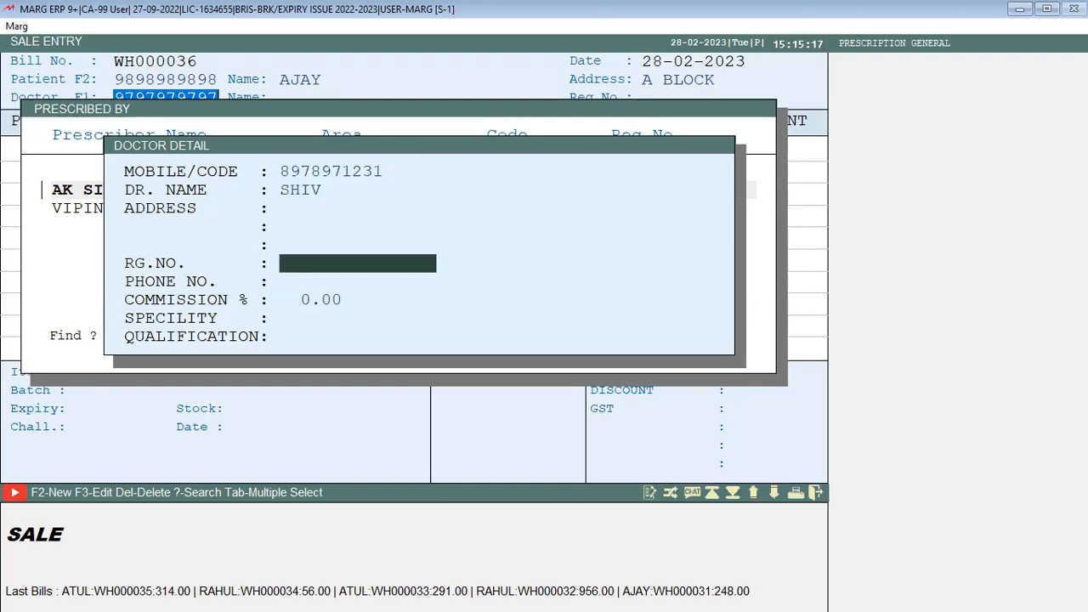
pyautogui.press('Return')
pyautogui.write('5 .')
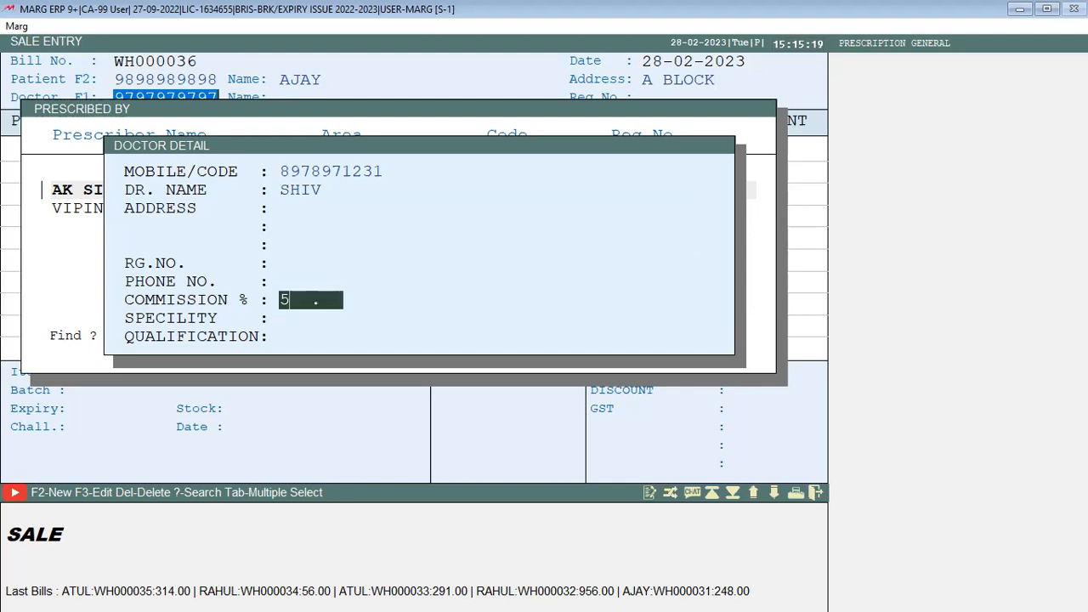
pyautogui.press('Return')
pyautogui.press('Return')
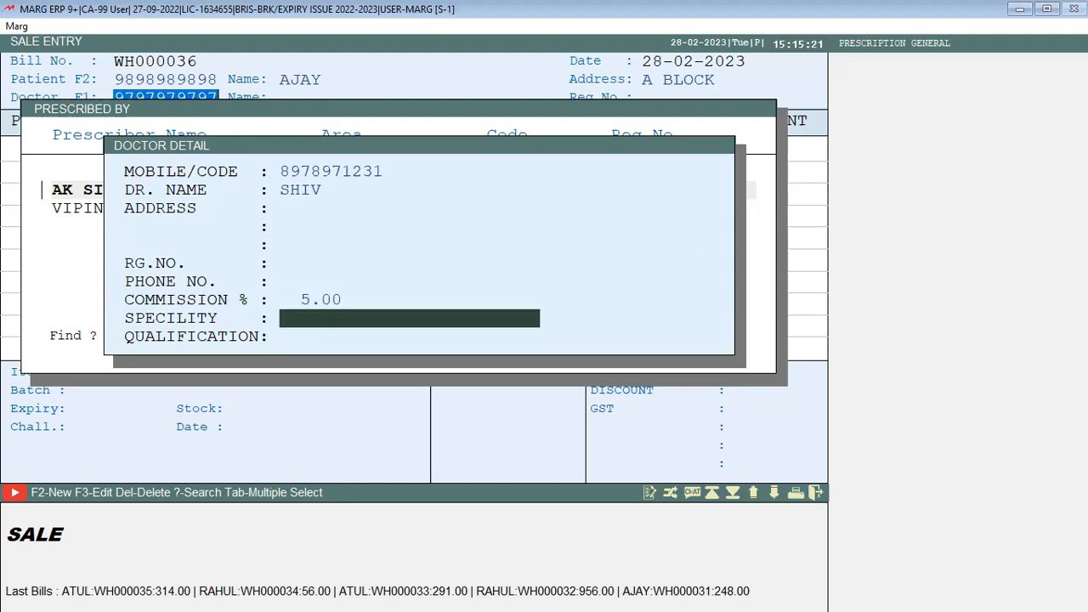
pyautogui.press('Return')
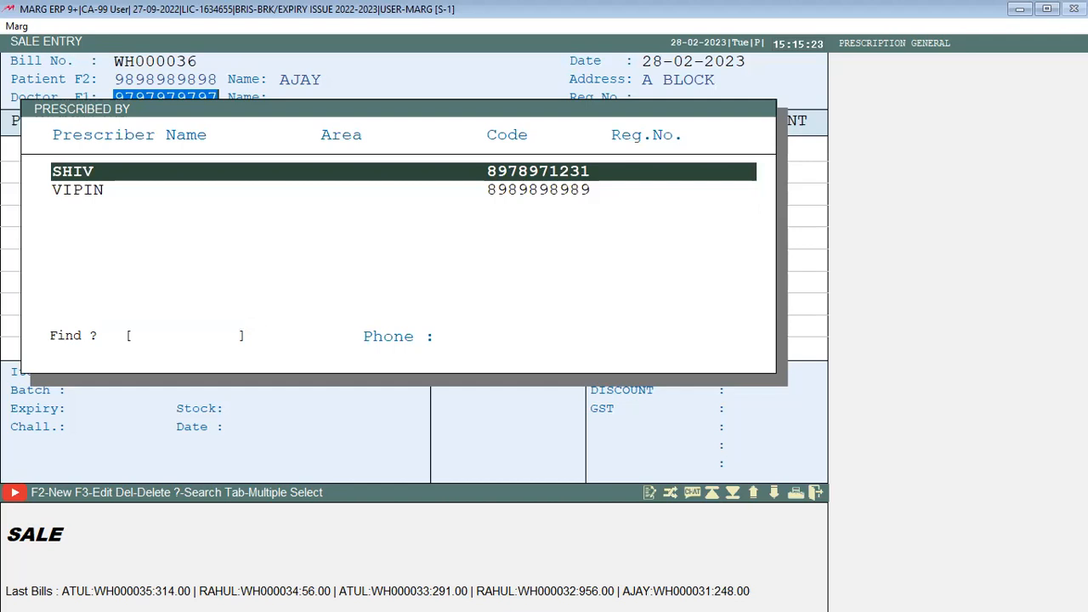
pyautogui.press('Return')
pyautogui.press('Return')
pyautogui.press('Return')
pyautogui.press('Return')
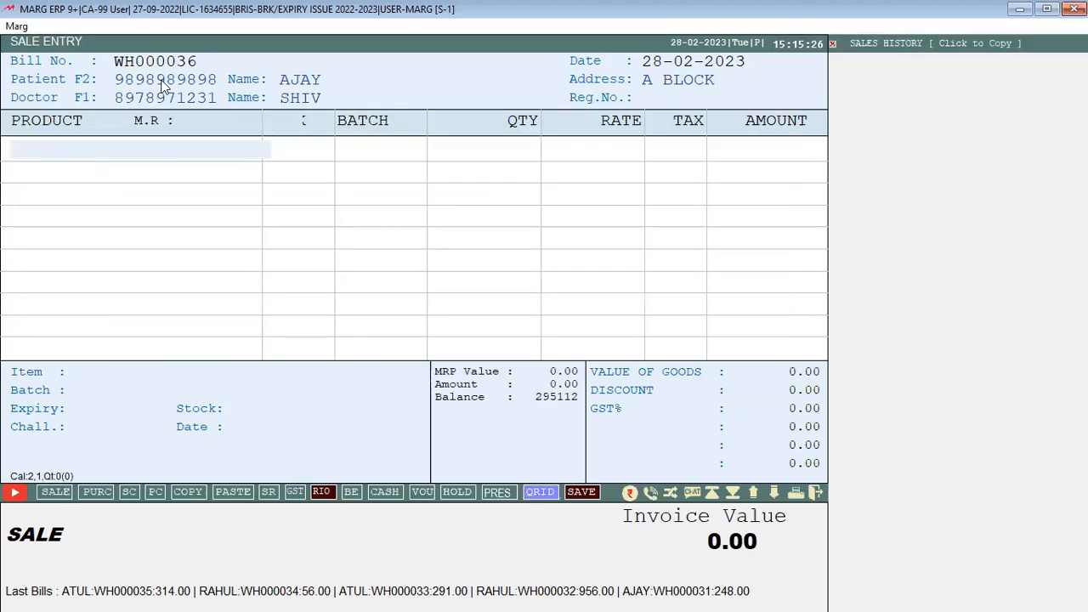
# Add 5 NEW PRODUCT LAUNCH and 2 TEST 5 (batch N001234) to the bill
pyautogui.press('Return')
pyautogui.press('Return')
pyautogui.write('5')
pyautogui.press('Return')
pyautogui.press('Return')
pyautogui.press('Return')
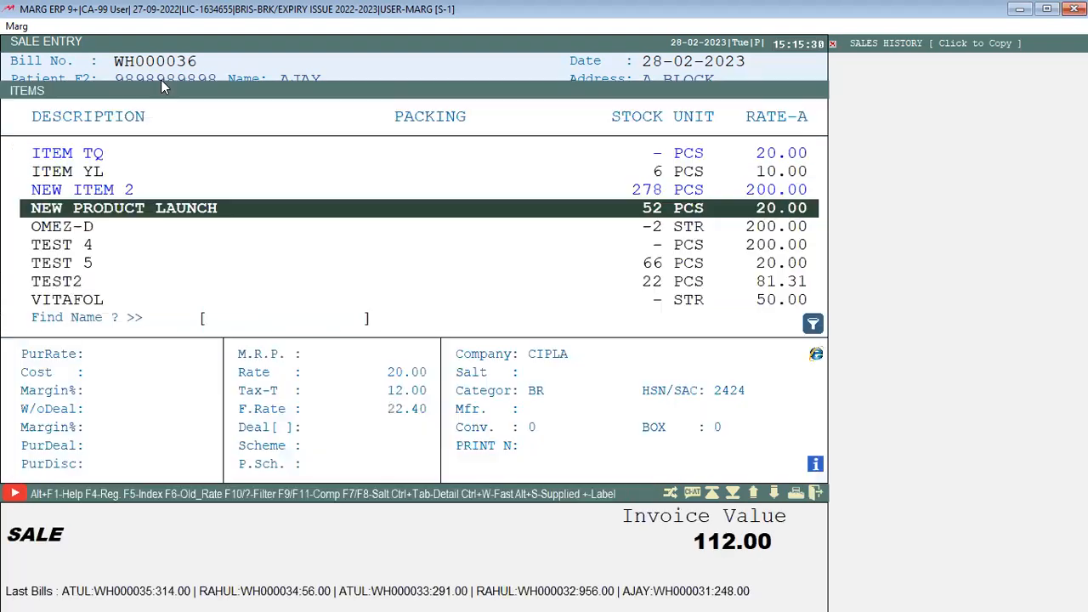
pyautogui.press('Down')
pyautogui.press('Down')
pyautogui.press('Down')
pyautogui.press('Return')
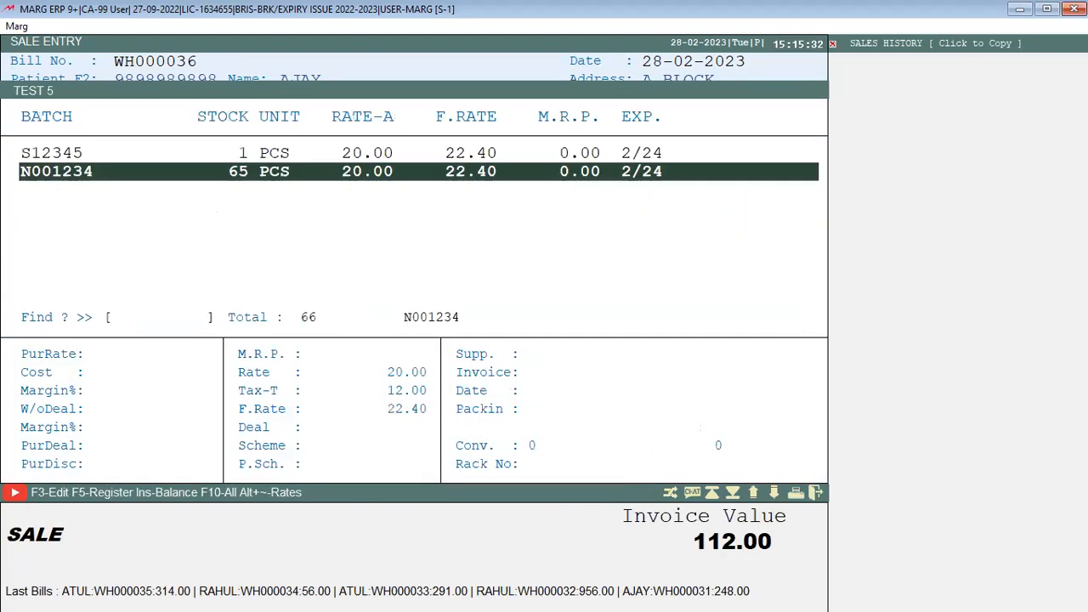
pyautogui.press('Return')
pyautogui.write('2')
# Add 1 TEST2 from batch M0012 and skip Save Prescription to reach the 248.00 payment
pyautogui.press('Return')
pyautogui.press('Return')
pyautogui.press('Return')
pyautogui.press('Return')
pyautogui.press('Down')
pyautogui.press('Return')
pyautogui.write('1')
pyautogui.press('Return')
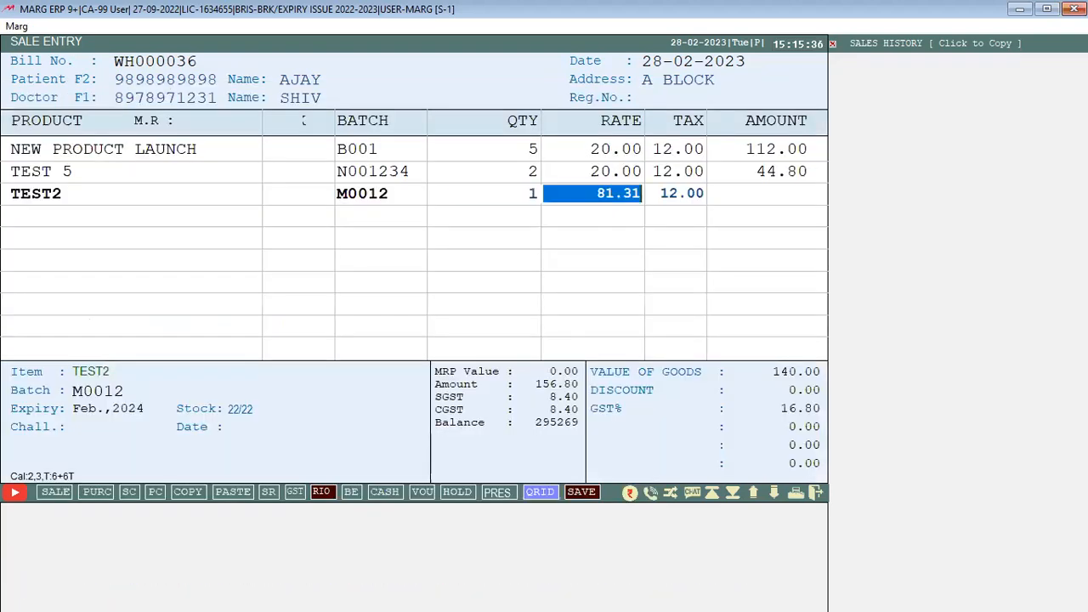
pyautogui.press('Return')
pyautogui.press('Return')
pyautogui.press('Escape')
pyautogui.press('Return')
pyautogui.press('Return')
pyautogui.press('Return')
pyautogui.press('Return')
# Pay 248.00 in cash and save bill WH000036
pyautogui.press('Up')
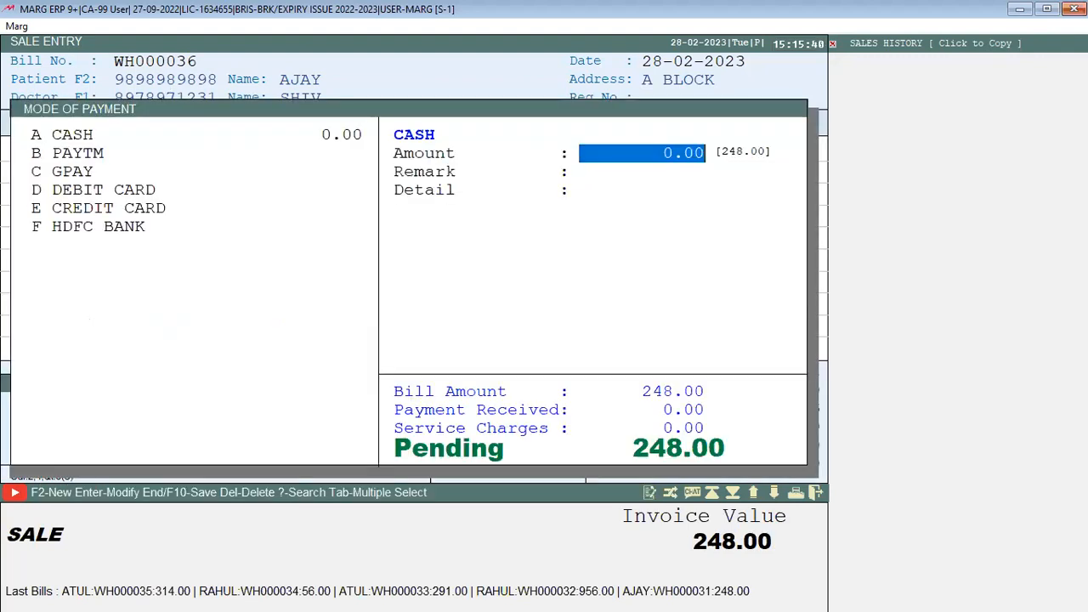
pyautogui.write('248')
pyautogui.press('Return')
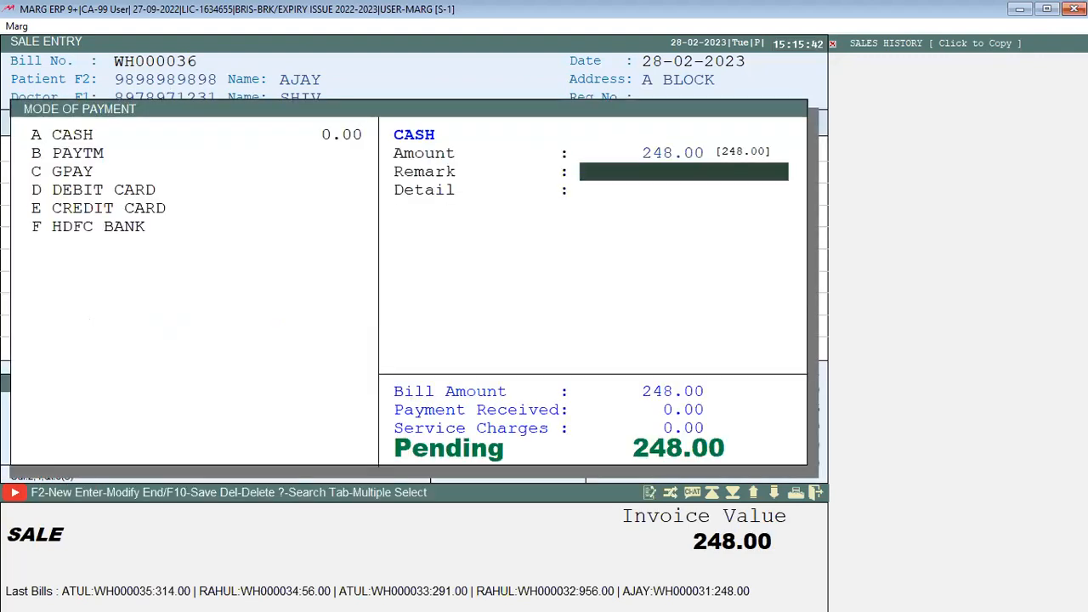
pyautogui.press('Return')
pyautogui.press('Return')
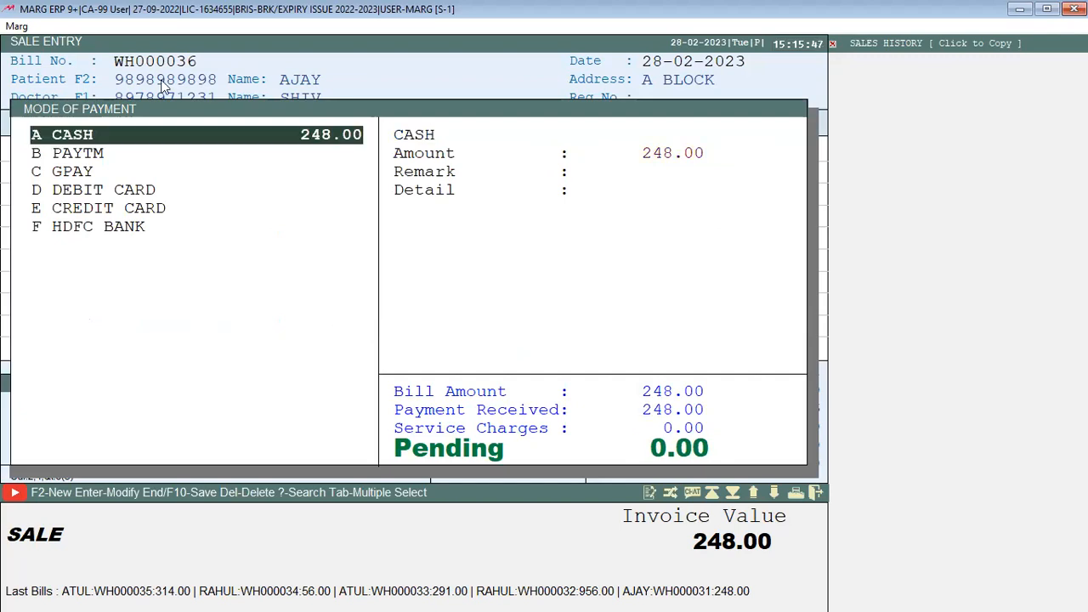
pyautogui.press('Return')
pyautogui.press('Return')
# Skip printing and mailing the bill, then start new sale bill WH000037 at the patient list
pyautogui.press('Escape')
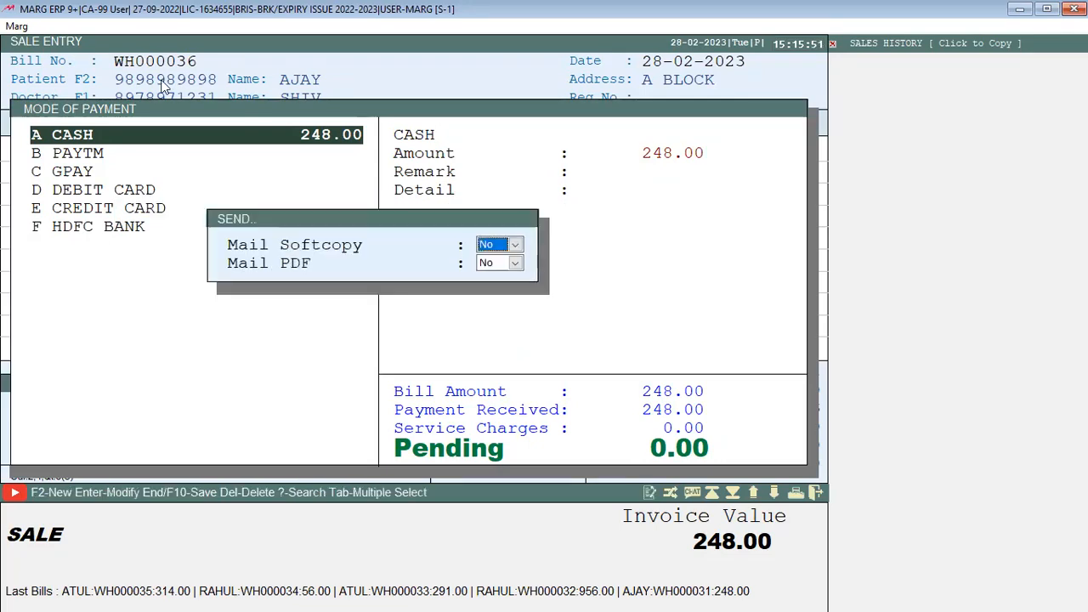
pyautogui.press('Escape')
pyautogui.press('Escape')
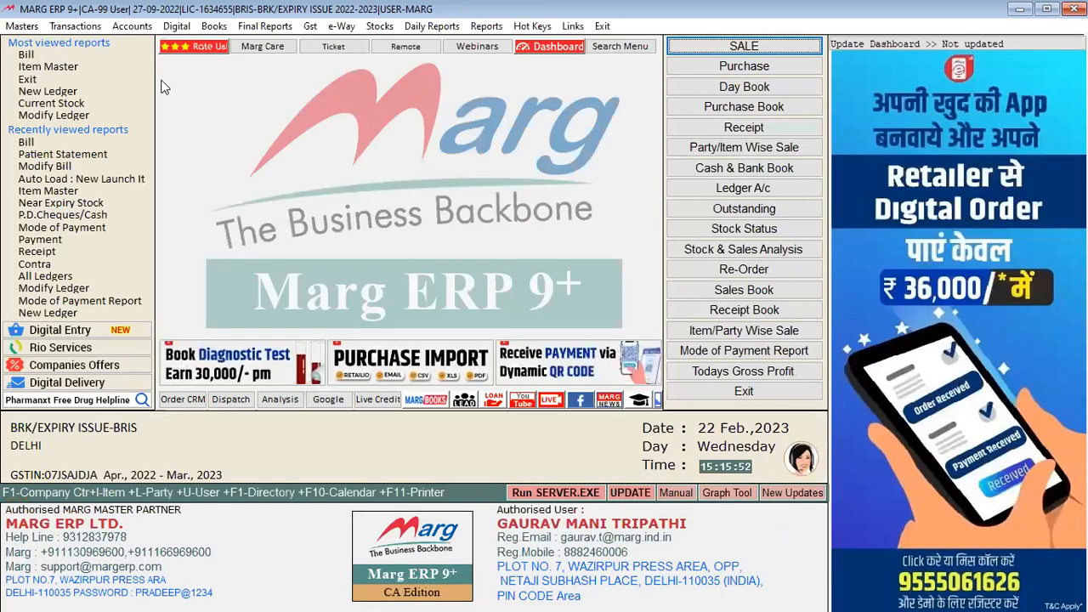
pyautogui.hotkey('alt', 'm')
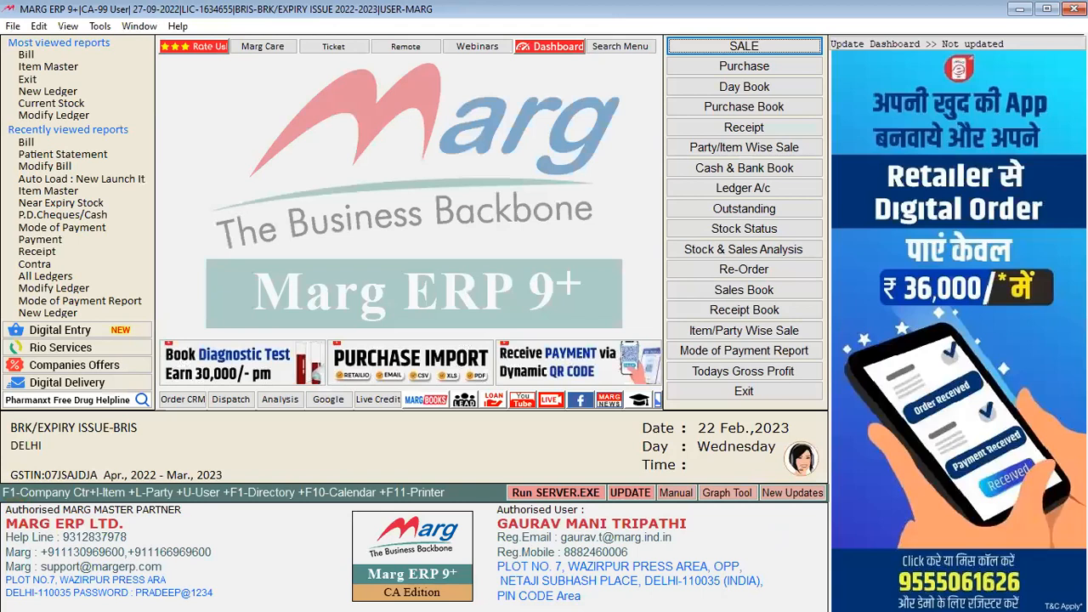
pyautogui.press('Return')
# Choose the patient and the newly added doctor for bill WH000037
pyautogui.press('Down')
pyautogui.press('Down')
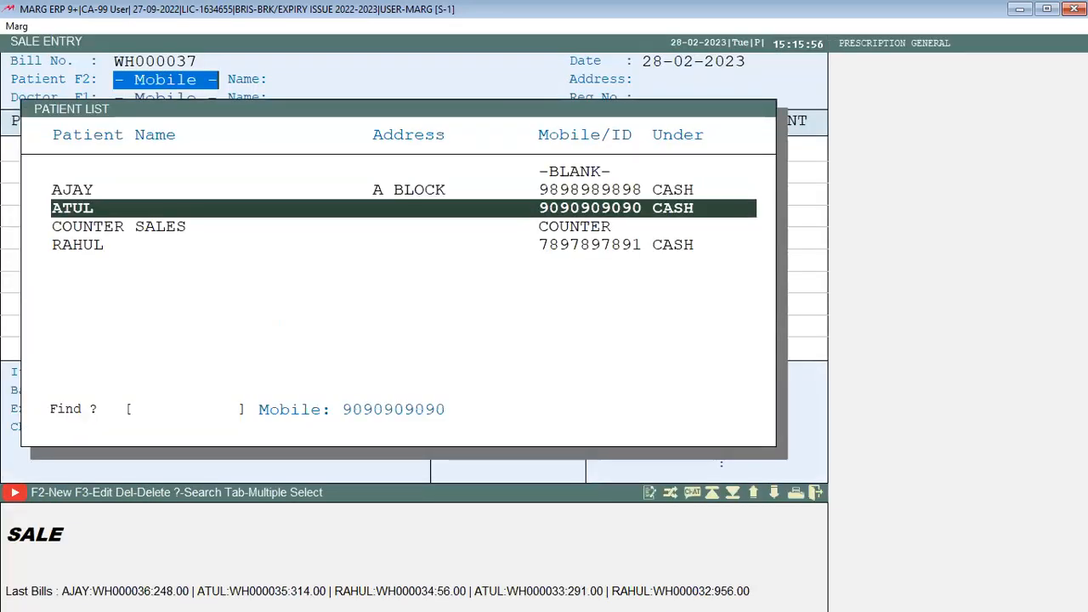
pyautogui.press('Return')
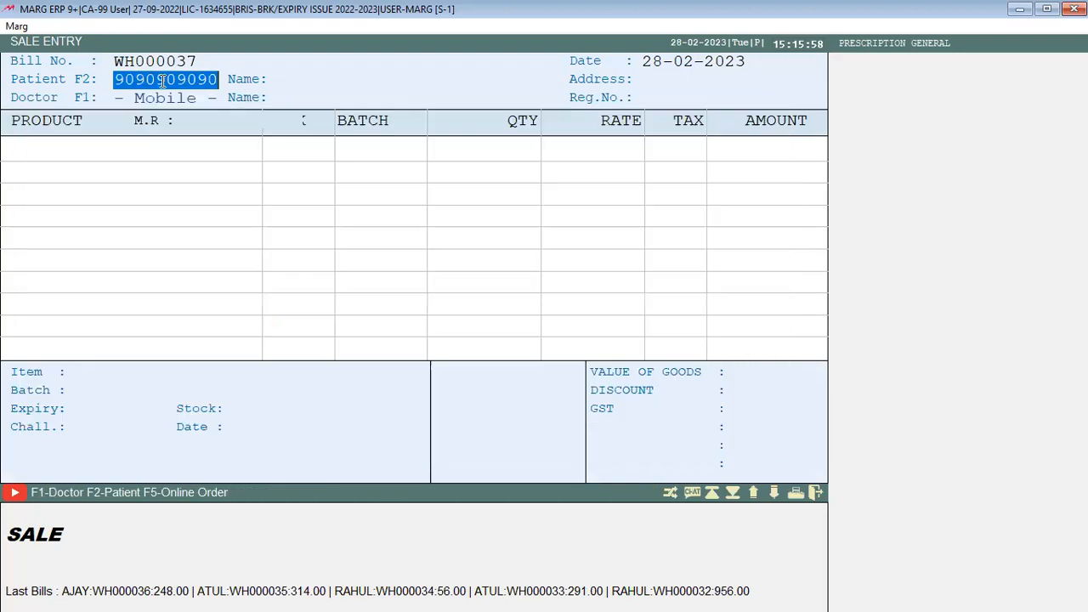
pyautogui.press('Return')
pyautogui.press('Return')
pyautogui.press('Return')
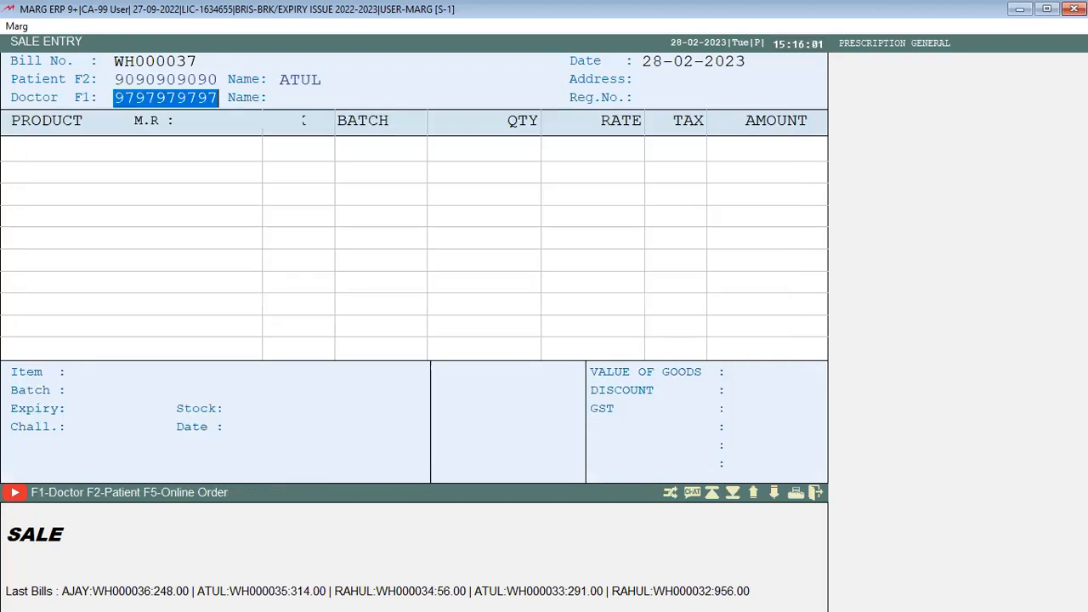
pyautogui.press('Return')
pyautogui.press('Down')
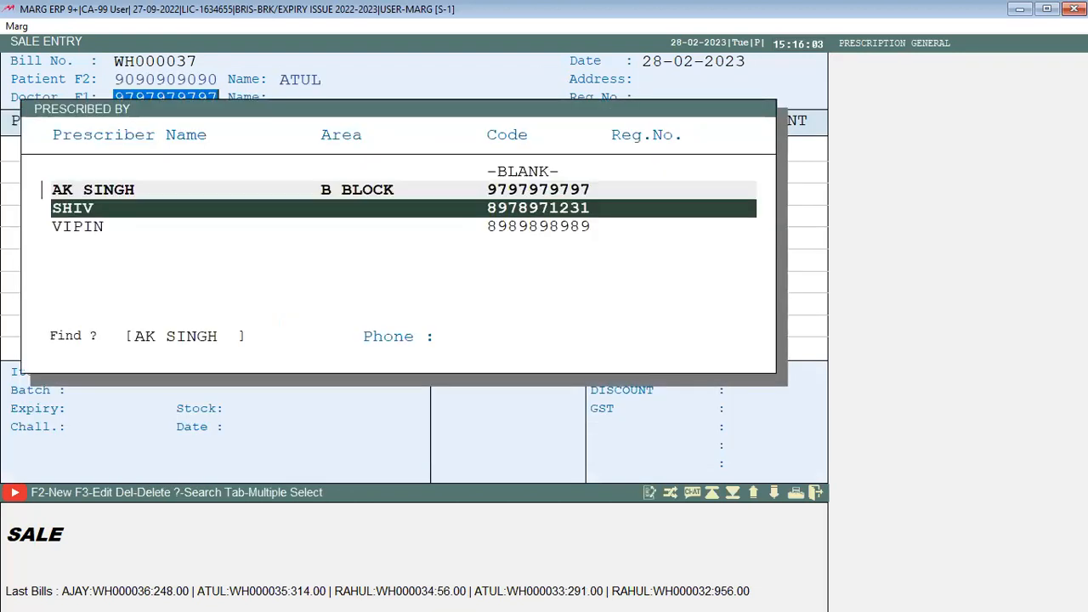
pyautogui.press('Return')
pyautogui.press('Return')
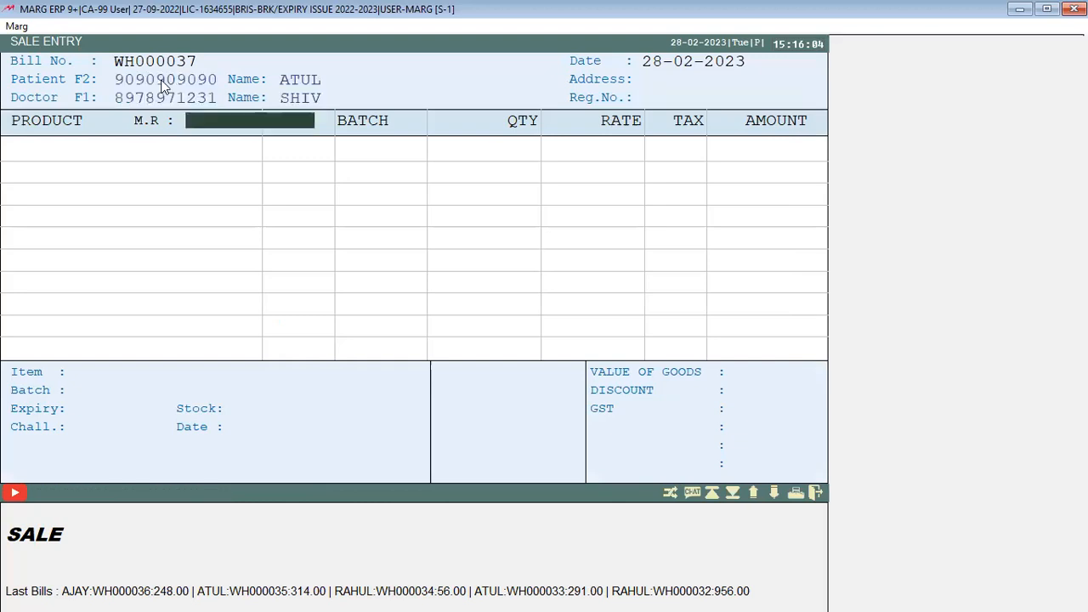
# Add 1 TEST2 (batch M0012) and 2 ITEM YL (batch M0001) to the bill
pyautogui.press('Return')
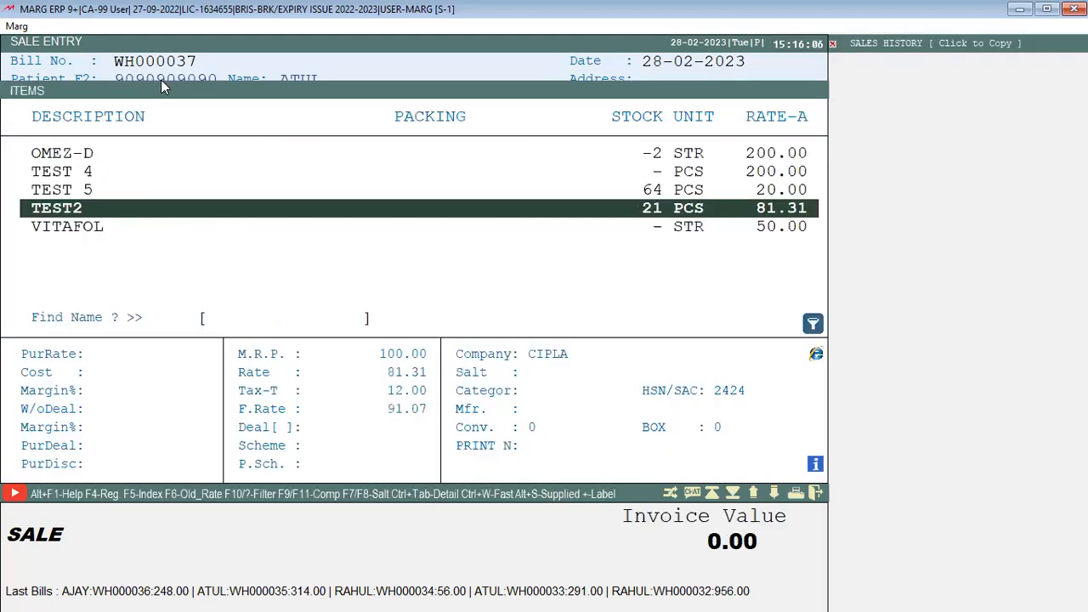
pyautogui.press('Return')
pyautogui.press('Return')
pyautogui.write('1')
pyautogui.press('Return')
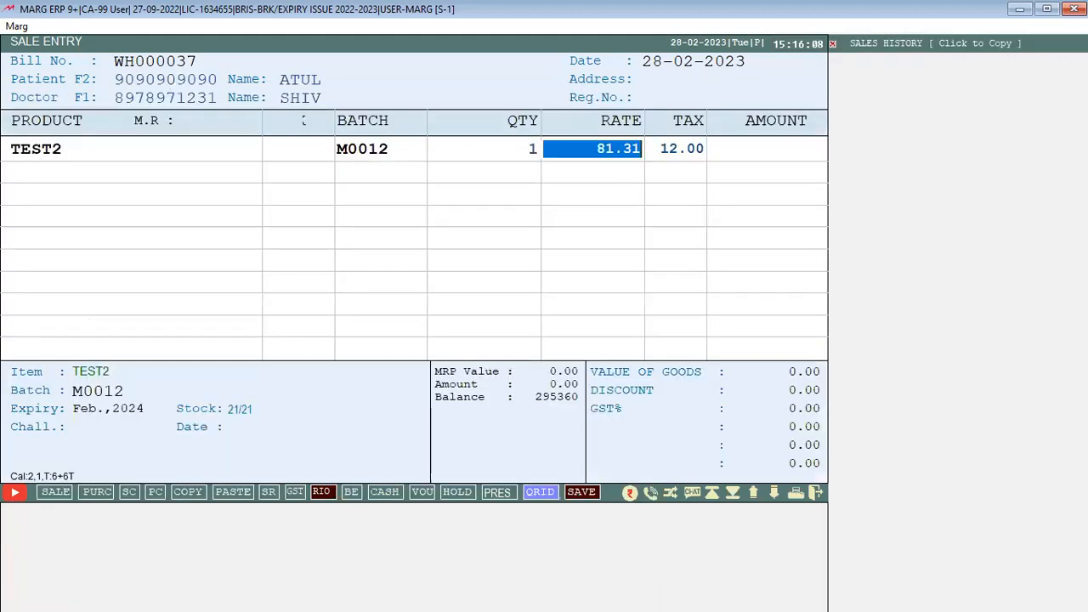
pyautogui.press('Return')
pyautogui.press('Return')
pyautogui.press('Up')
pyautogui.press('Up')
pyautogui.press('Up')
pyautogui.press('Up')
pyautogui.press('Up')
pyautogui.press('Up')
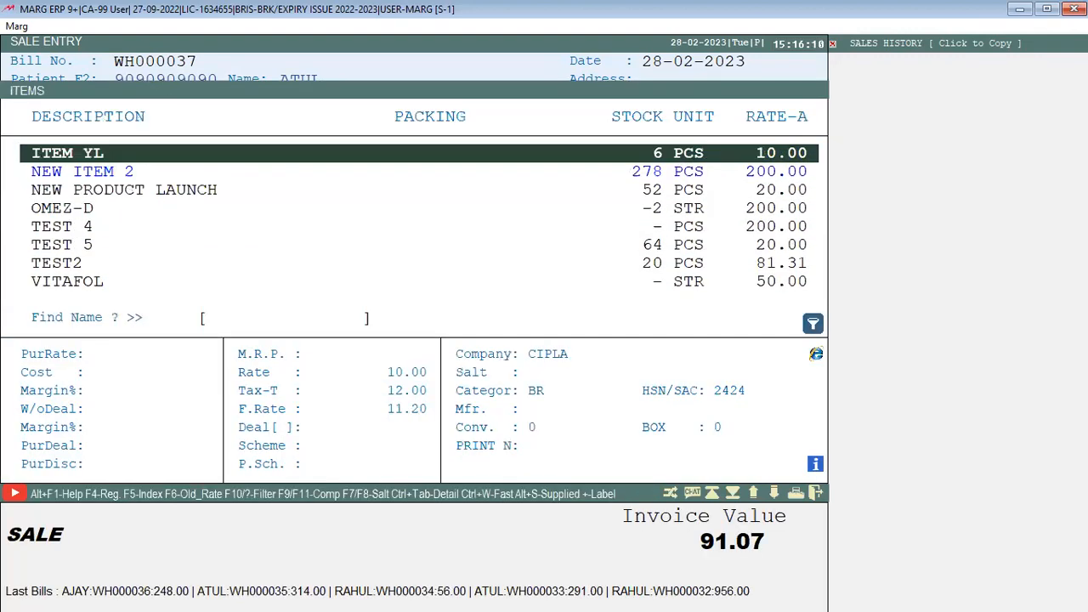
pyautogui.press('Up')
pyautogui.press('Down')
pyautogui.press('Down')
pyautogui.press('Up')
pyautogui.press('Return')
pyautogui.press('Return')
pyautogui.write('2')
# Skip NEW ITEM 2 and add 2 ITEM MK from batch M0990
pyautogui.press('Return')
pyautogui.press('Return')
pyautogui.press('Return')
pyautogui.press('Down')
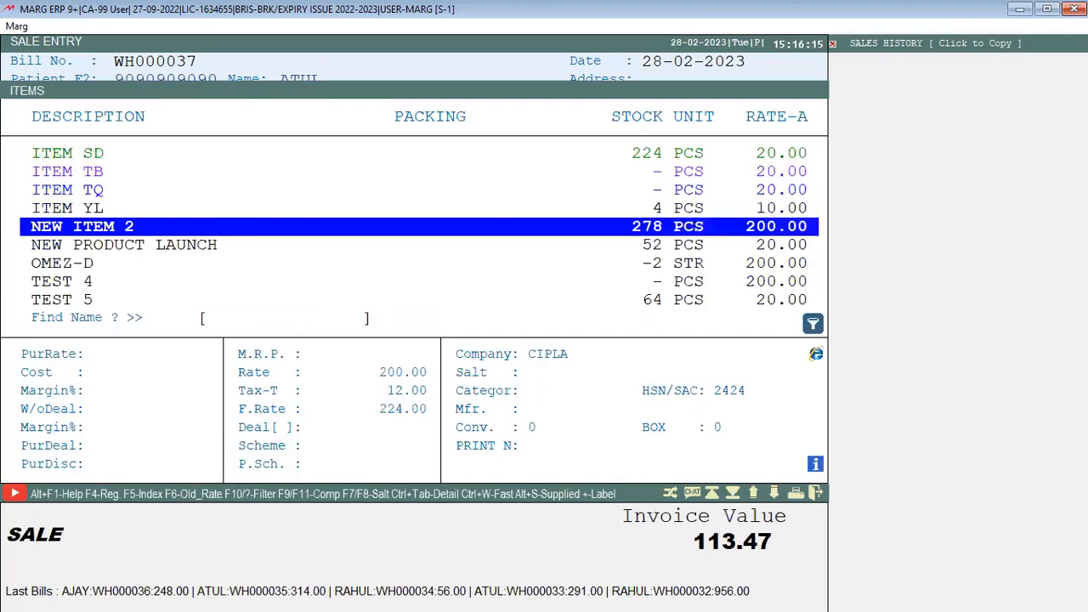
pyautogui.press('Return')
pyautogui.press('Escape')
pyautogui.press('Escape')
pyautogui.press('Return')
pyautogui.press('Up')
pyautogui.press('Up')
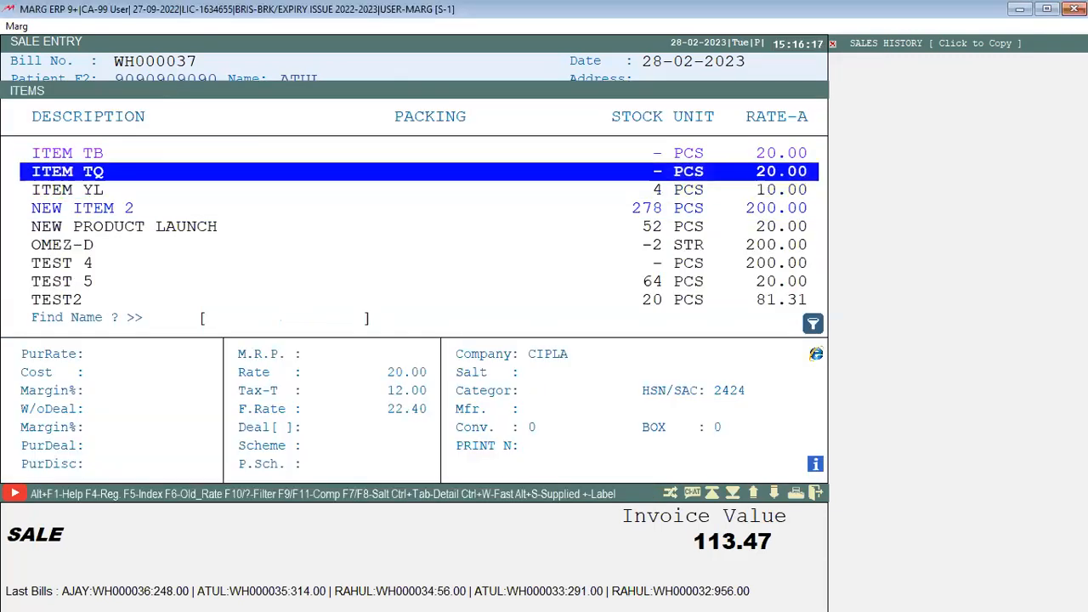
pyautogui.press('Up')
pyautogui.press('Up')
pyautogui.press('Up')
pyautogui.press('Up')
pyautogui.press('Up')
pyautogui.press('Return')
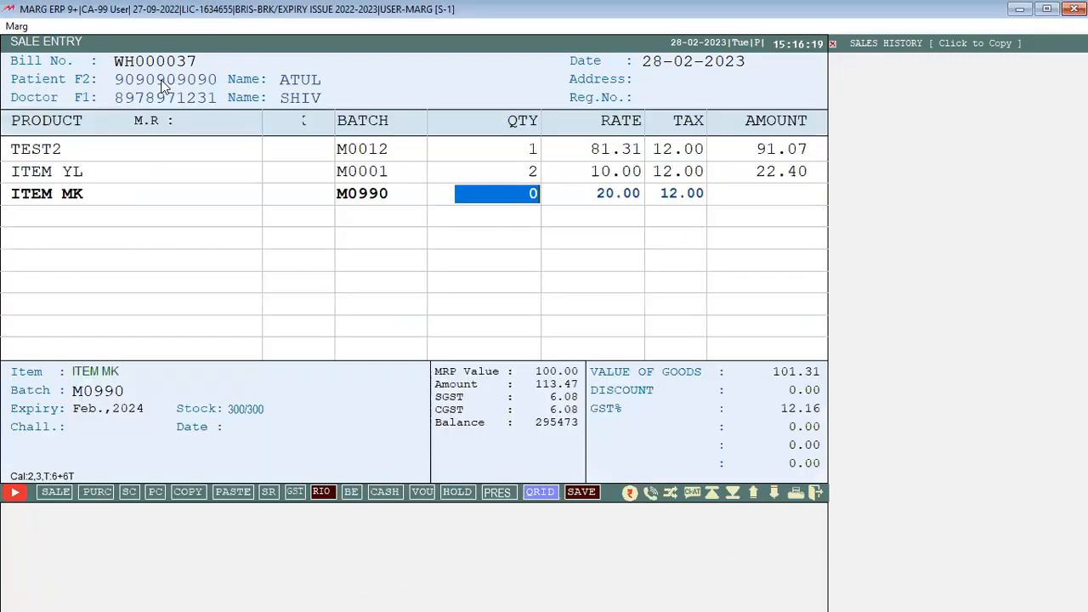
pyautogui.write('2')
pyautogui.press('Return')
pyautogui.press('Return')
pyautogui.press('Return')
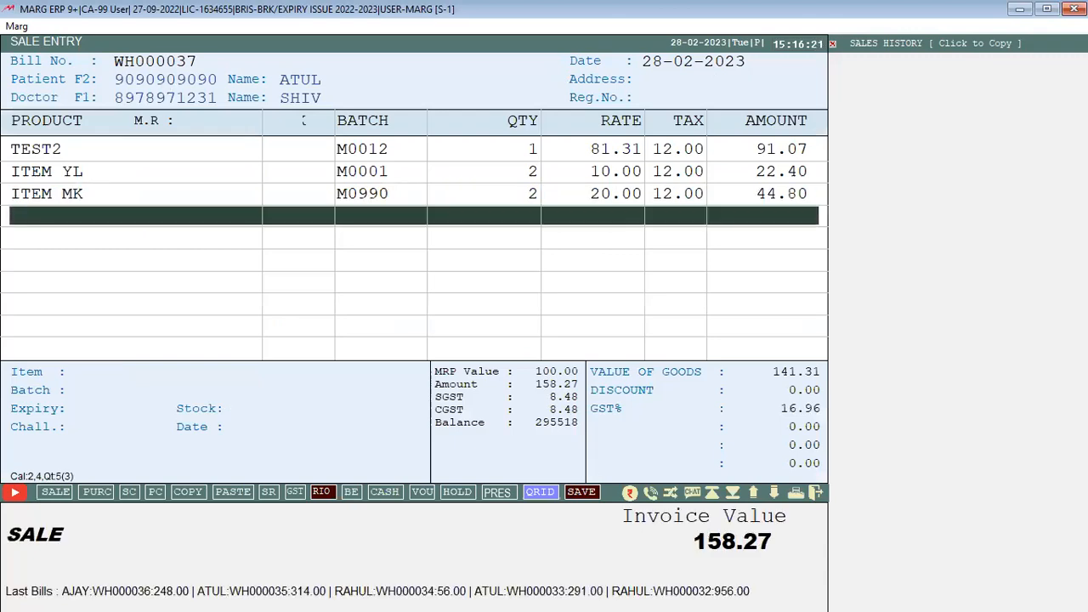
pyautogui.press('Return')
# Pay 158.00 in cash and save the bill, heading back to the main menu
pyautogui.press('Return')
pyautogui.press('Return')
pyautogui.press('Return')
pyautogui.press('Return')
pyautogui.press('Return')
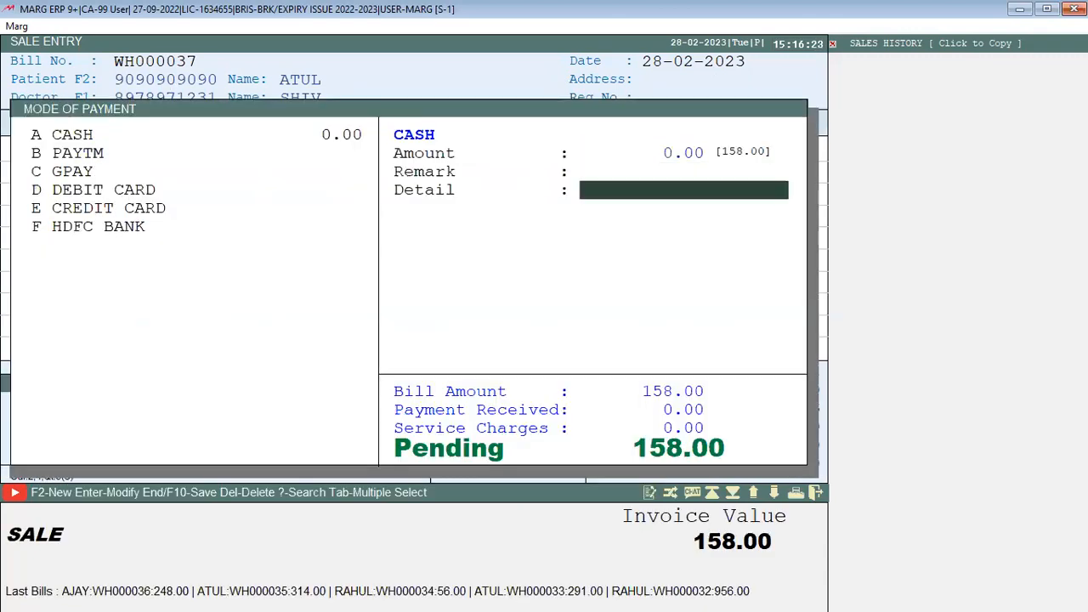
pyautogui.press('Up')
pyautogui.press('Up')
pyautogui.write('158')
pyautogui.press('Return')
pyautogui.press('Return')
pyautogui.press('Return')
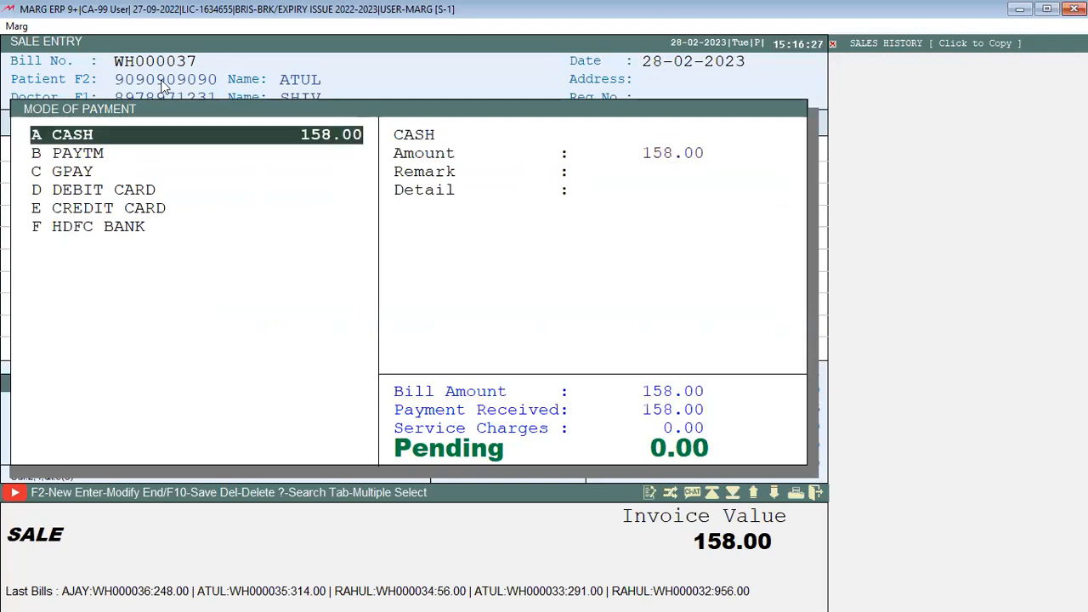
pyautogui.press('Return')
pyautogui.press('Return')
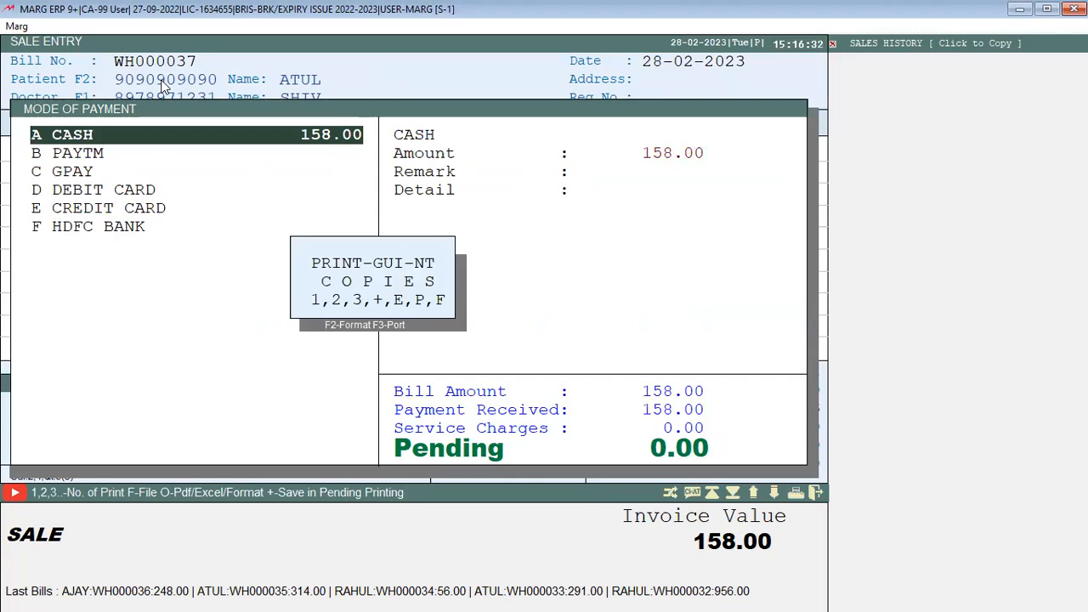
pyautogui.press('Escape')
pyautogui.press('Escape')
pyautogui.press('Escape')
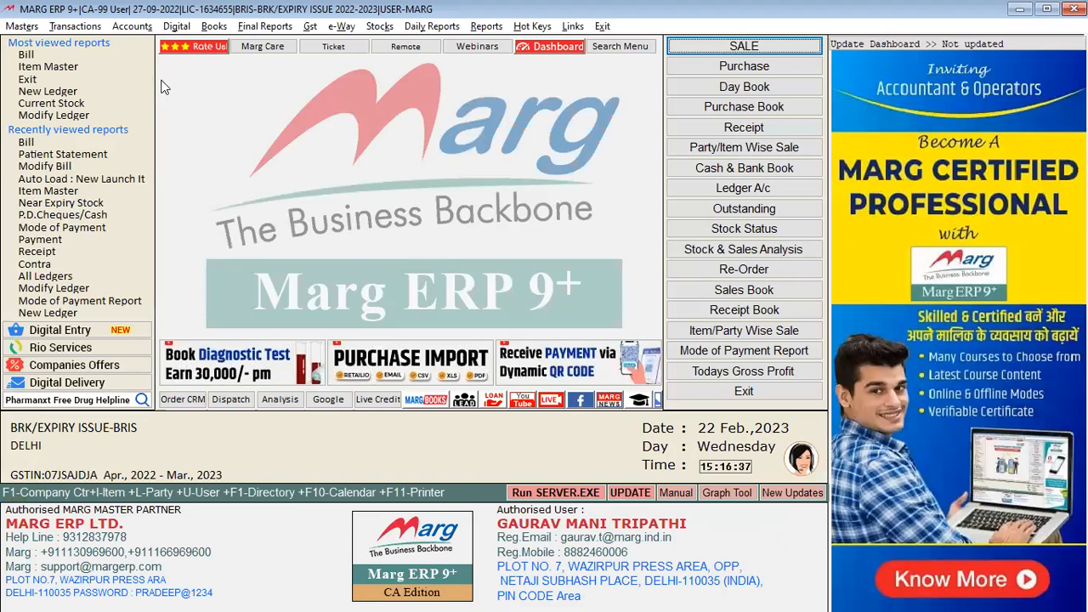
# Open the Doctor Commission Report from the daily sale reports menu
pyautogui.hotkey('alt', 'y')
pyautogui.press('Down')
pyautogui.press('Down')
pyautogui.press('Down')
pyautogui.press('Down')
pyautogui.press('Down')
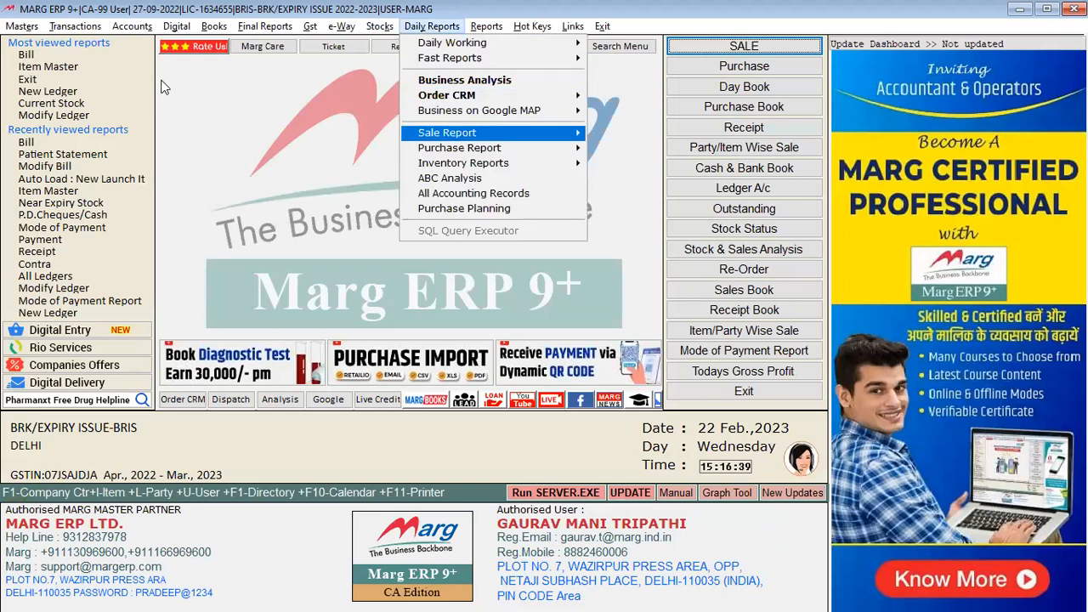
pyautogui.press('Right')
pyautogui.press('Down')
pyautogui.press('Down')
pyautogui.press('Right')
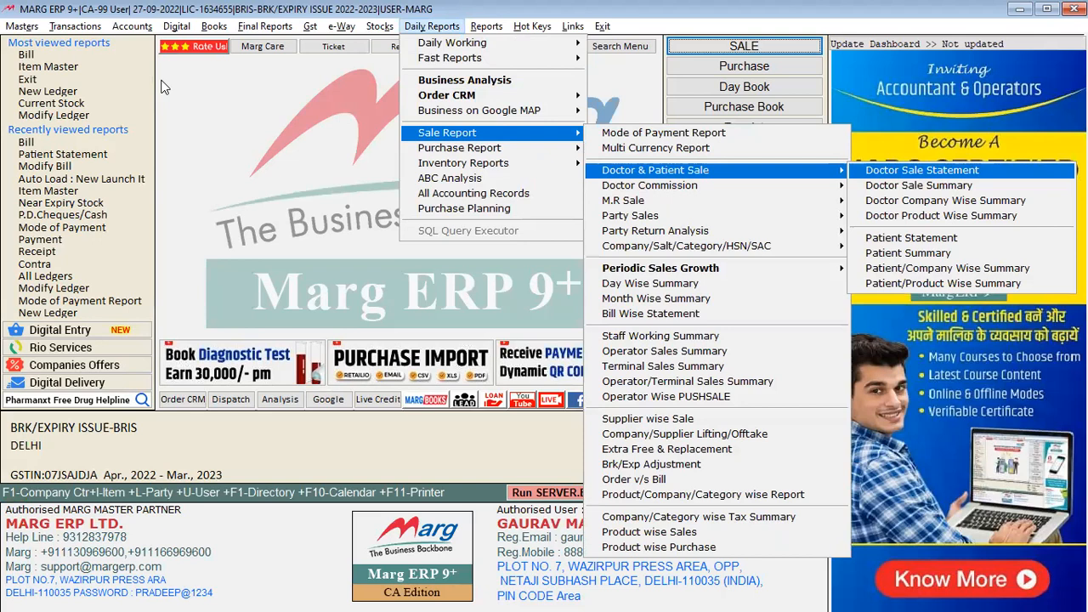
pyautogui.press('Down')
pyautogui.press('Left')
pyautogui.press('Down')
pyautogui.press('Up')
pyautogui.press('Right')
pyautogui.press('Left')
pyautogui.press('Down')
pyautogui.press('Right')
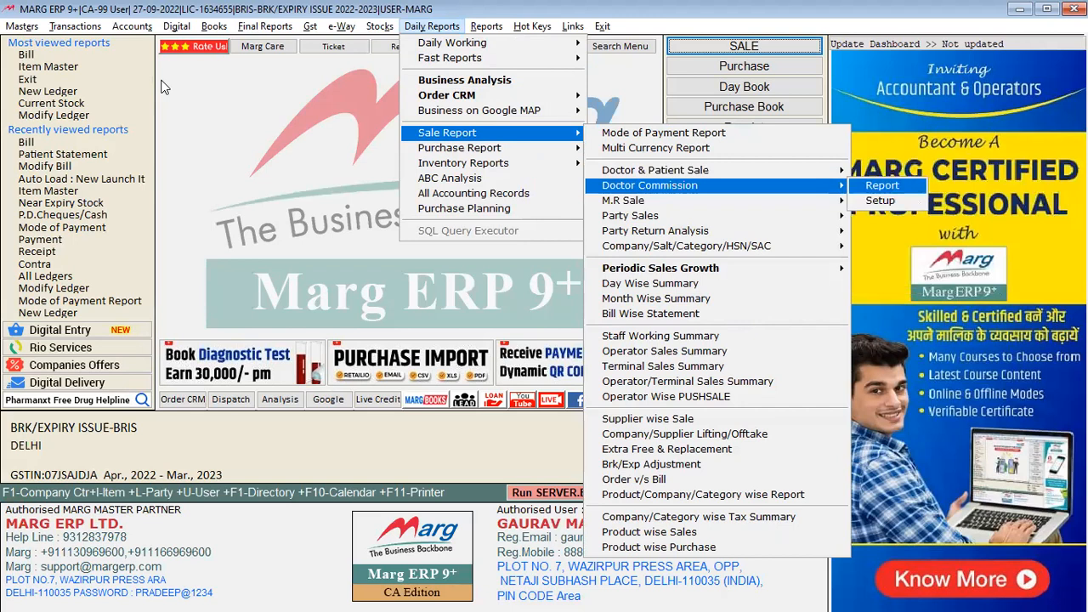
pyautogui.press('Return')
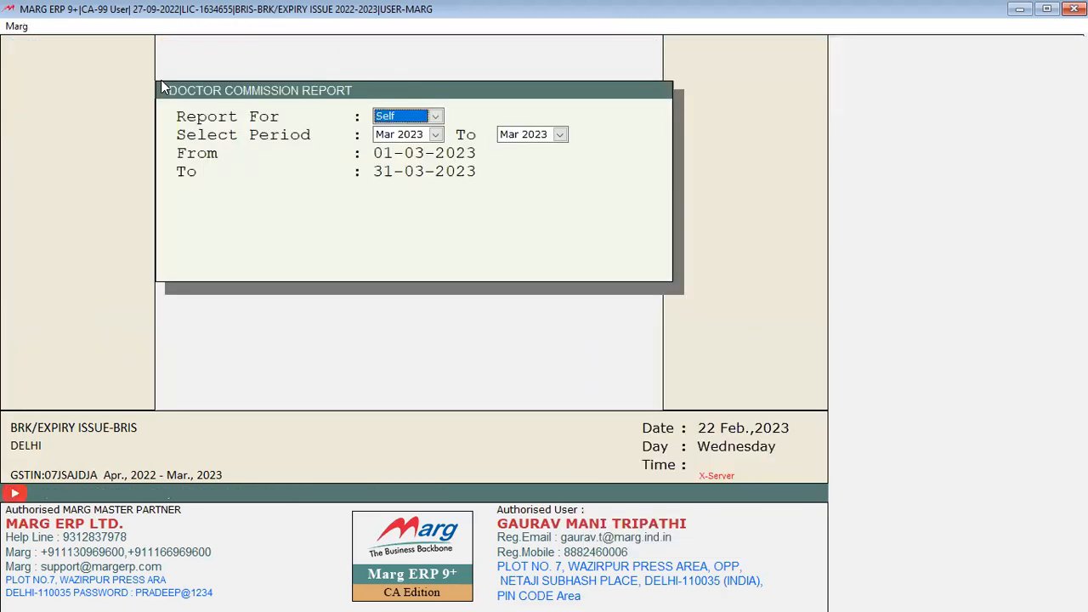
# Run the report for Doctor from Feb 2023 to Feb 2023 and dismiss the no-information alert
pyautogui.hotkey('alt', 'Down')
pyautogui.press('Down')
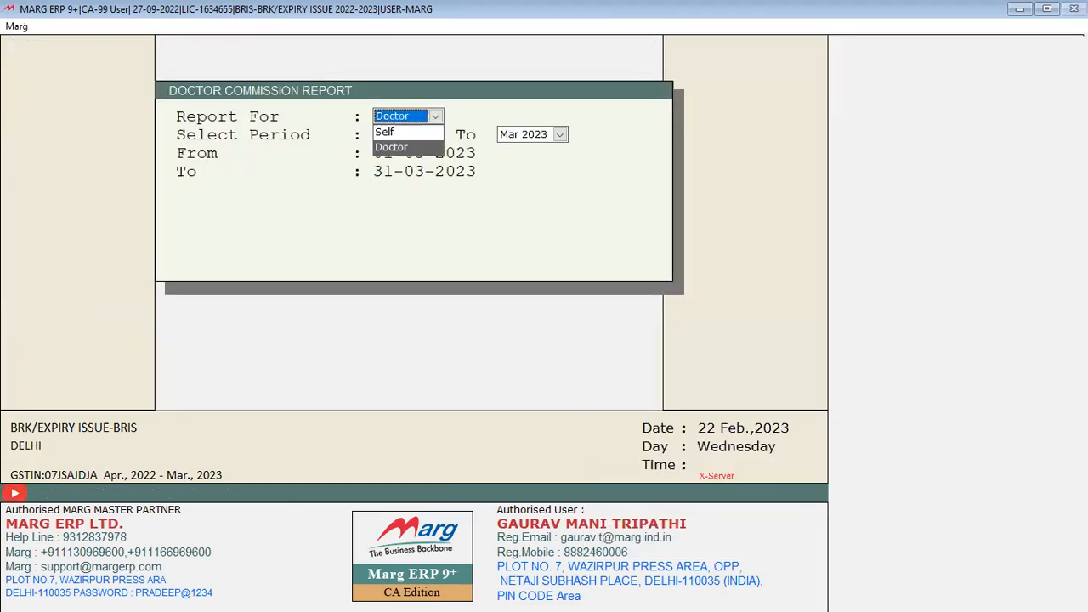
pyautogui.press('Return')
pyautogui.hotkey('alt', 'Down')
pyautogui.press('Up')
pyautogui.press('Up')
pyautogui.press('Up')
pyautogui.press('Up')
pyautogui.press('Up')
pyautogui.press('Up')
pyautogui.press('Up')
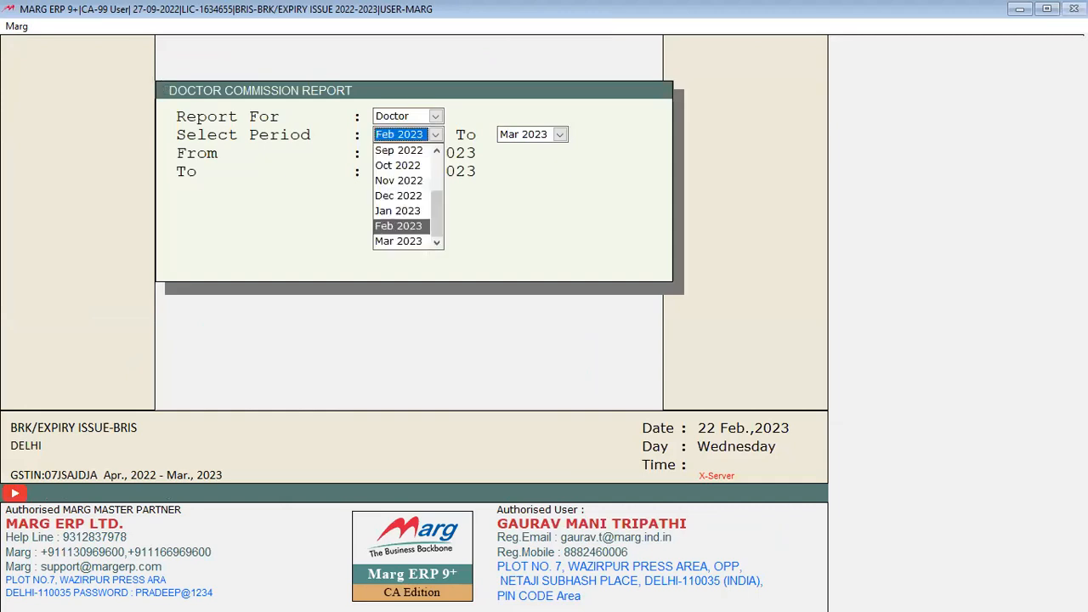
pyautogui.press('Up')
pyautogui.press('Up')
pyautogui.press('Up')
pyautogui.press('Up')
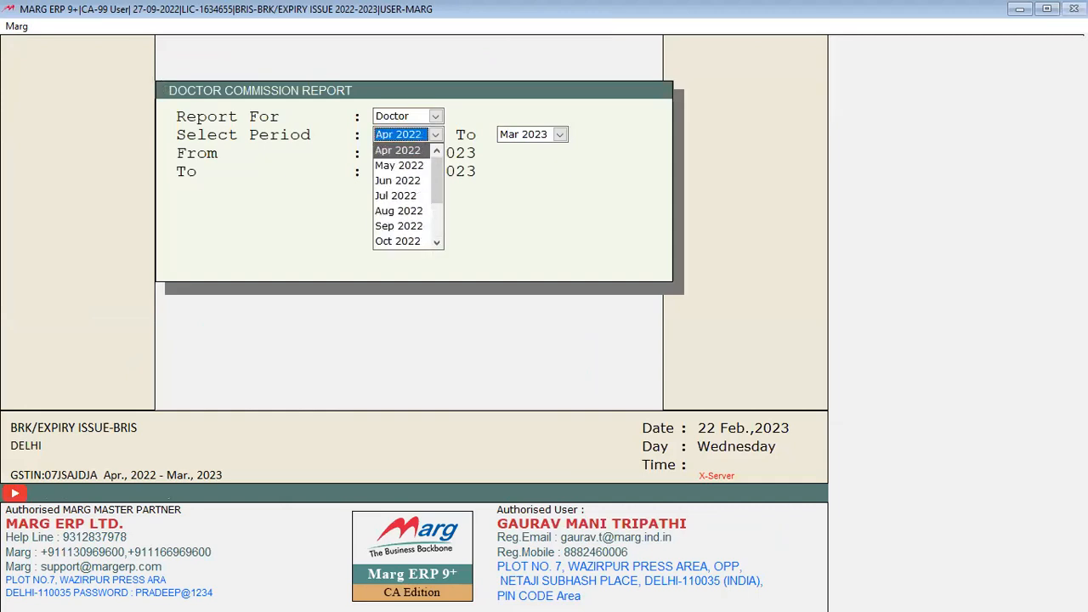
pyautogui.press('Down')
pyautogui.press('Down')
pyautogui.press('Down')
pyautogui.press('Down')
pyautogui.press('Down')
pyautogui.press('Down')
pyautogui.press('Up')
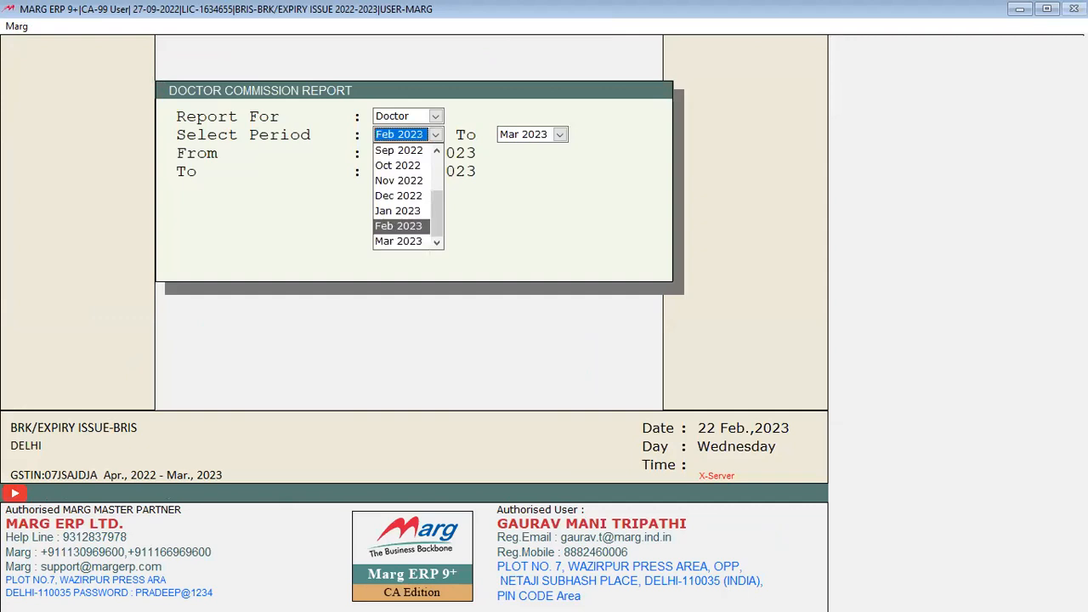
pyautogui.press('Return')
pyautogui.press('Up')
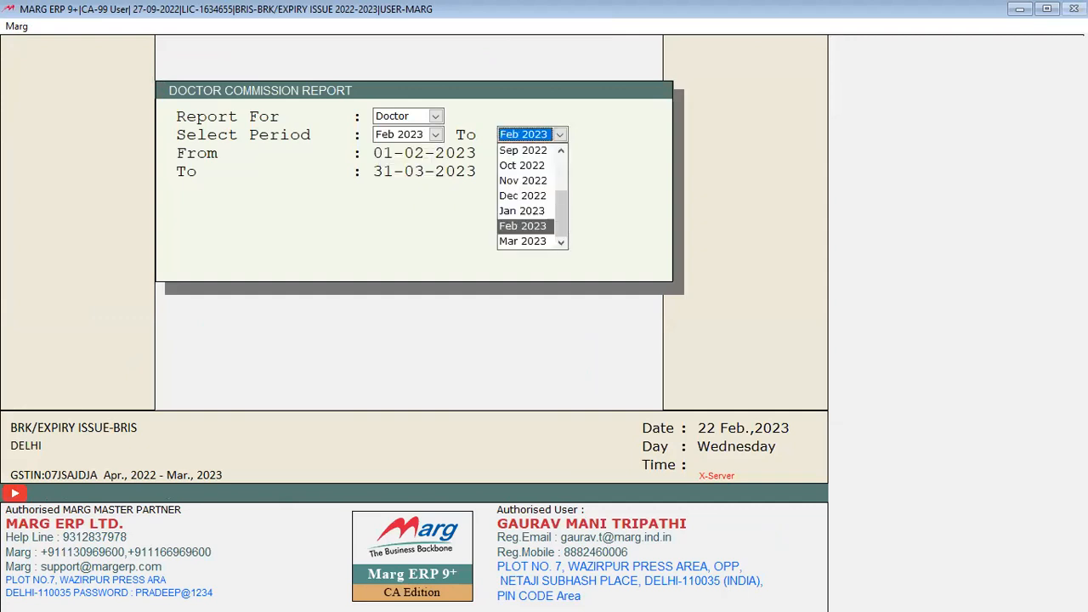
pyautogui.press('Return')
pyautogui.press('Return')
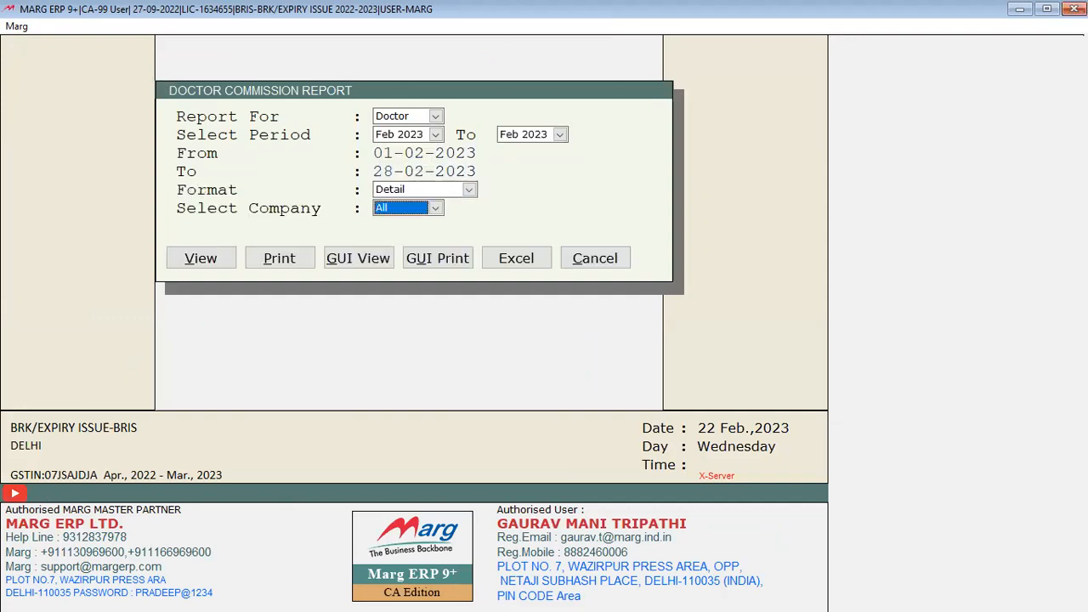
pyautogui.press('Return')
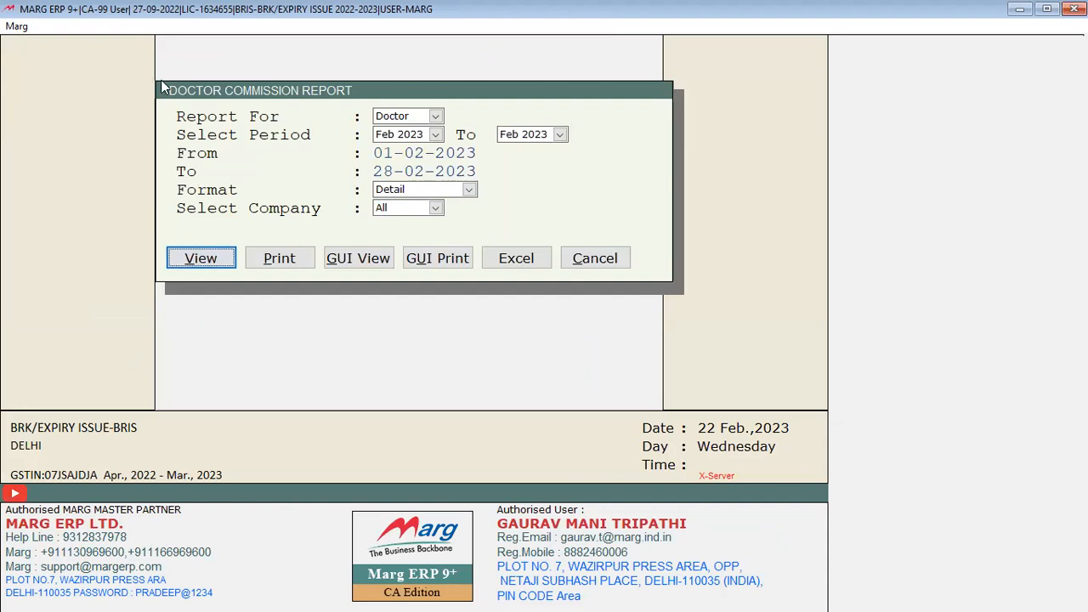
pyautogui.click(206, 259)
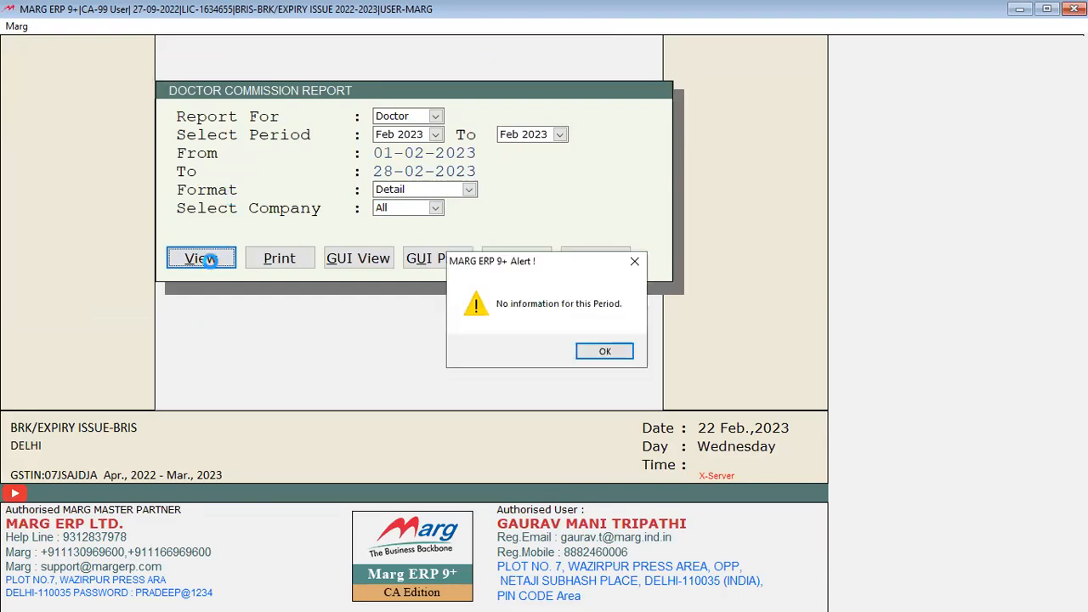
pyautogui.click(615, 351)
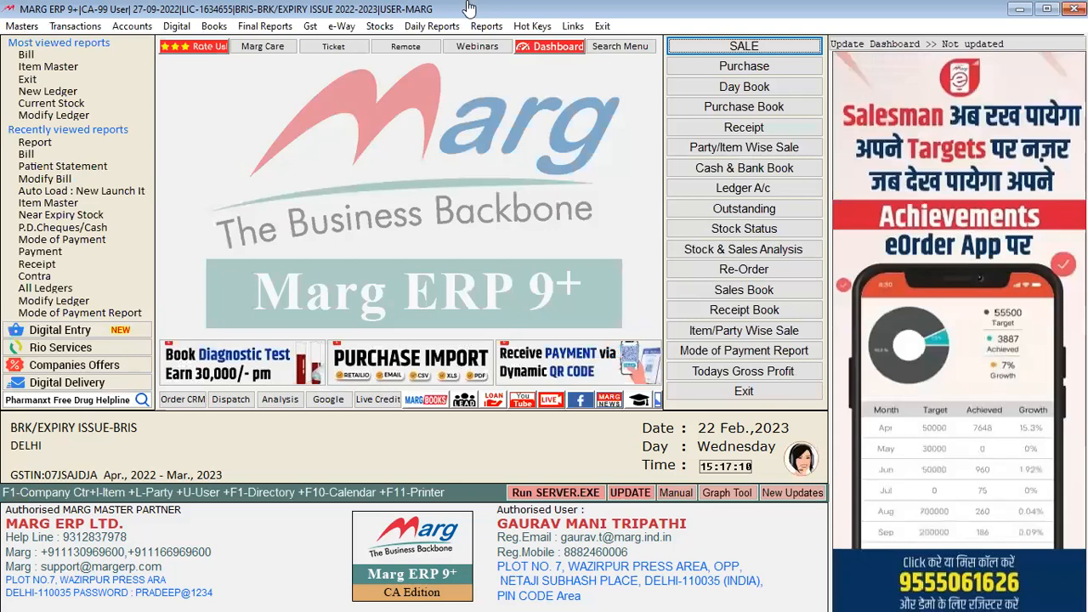
pyautogui.hotkey('alt', 'y')
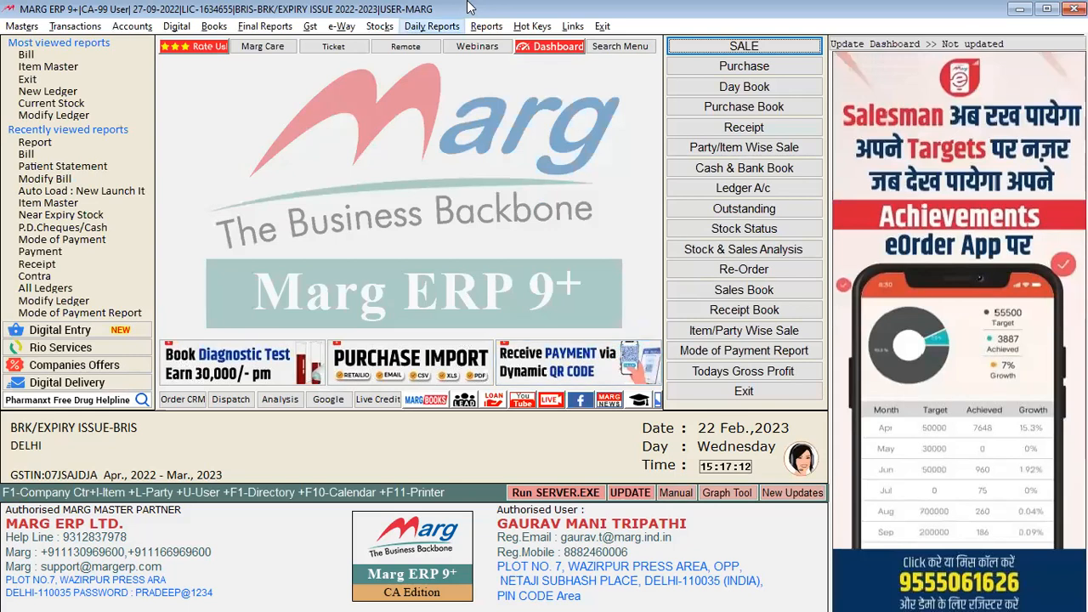
pyautogui.press('Down')
pyautogui.press('Down')
pyautogui.press('Down')
pyautogui.press('Down')
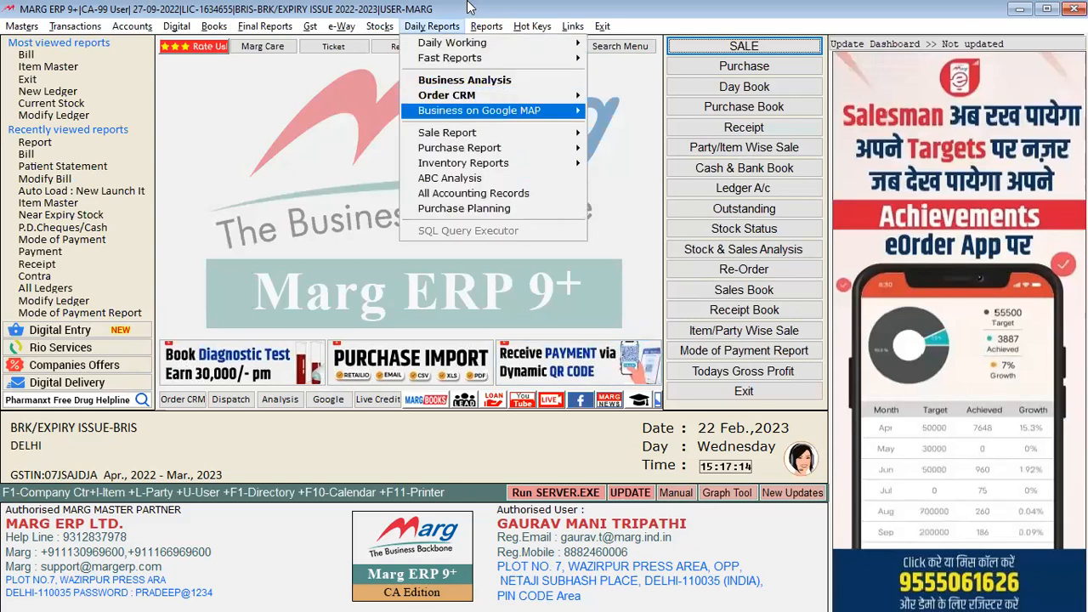
pyautogui.press('Down')
pyautogui.press('Right')
pyautogui.press('Down')
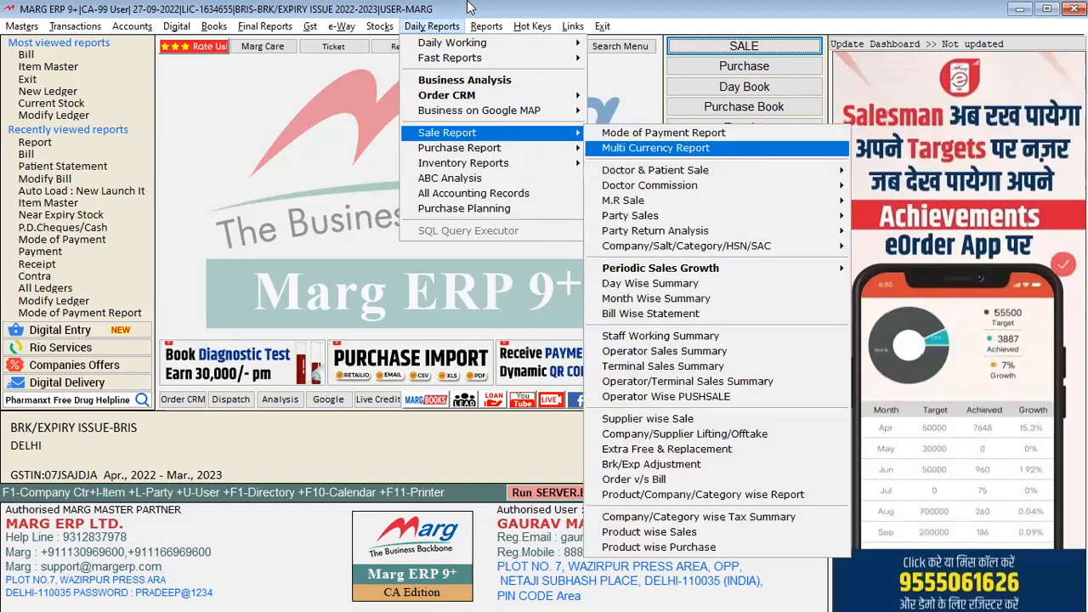
pyautogui.press('Down')
pyautogui.press('Down')
pyautogui.press('Right')
pyautogui.press('Down')
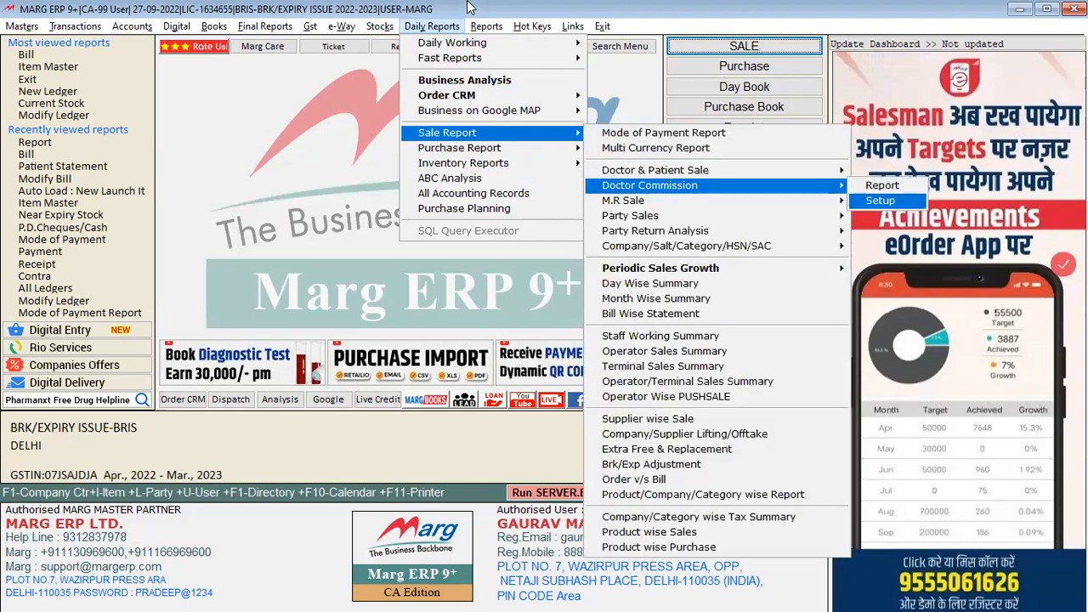
pyautogui.press('Return')
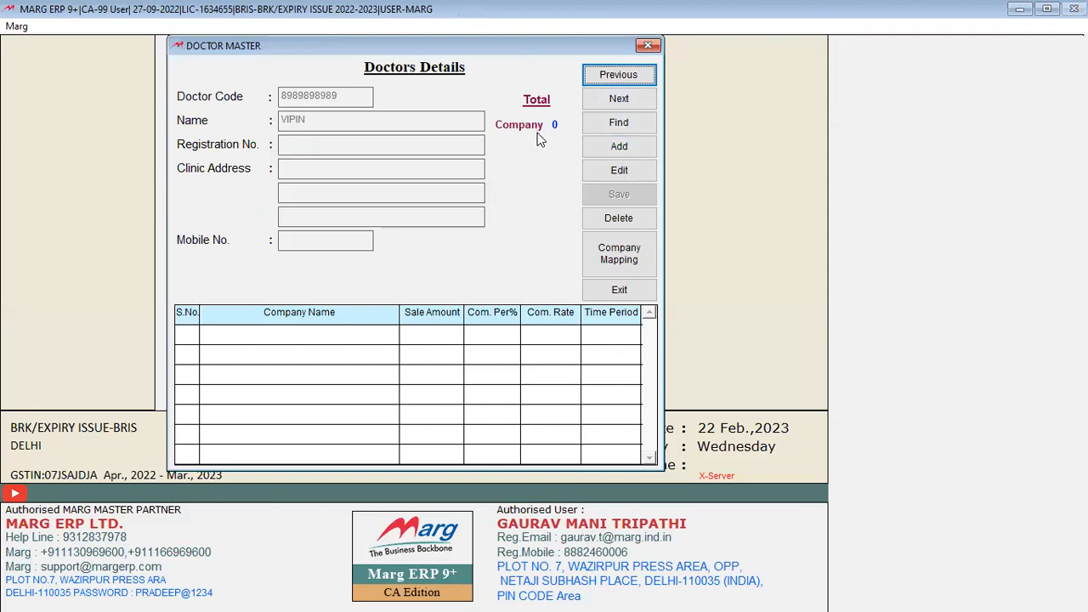
pyautogui.click(623, 145)
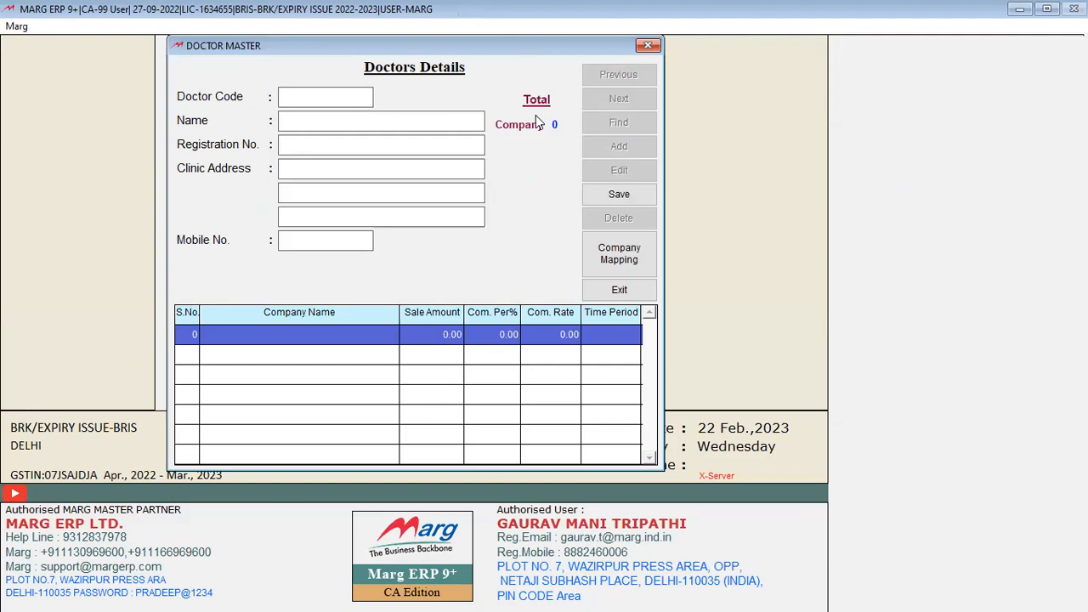
pyautogui.click(345, 119)
pyautogui.write('SHIV')
pyautogui.click(614, 197)
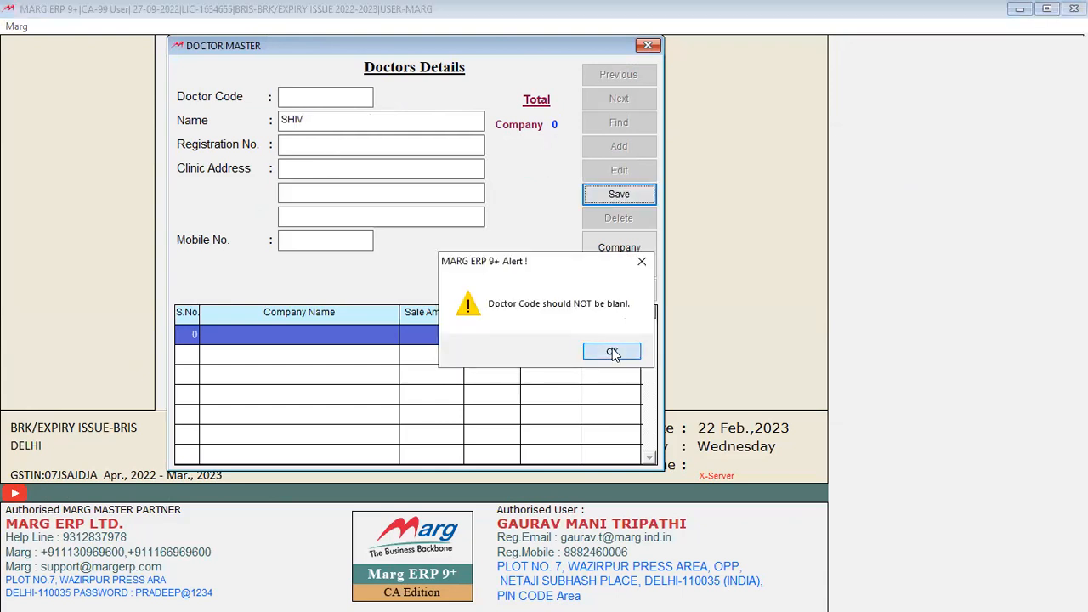
pyautogui.click(614, 349)
pyautogui.press('Escape')
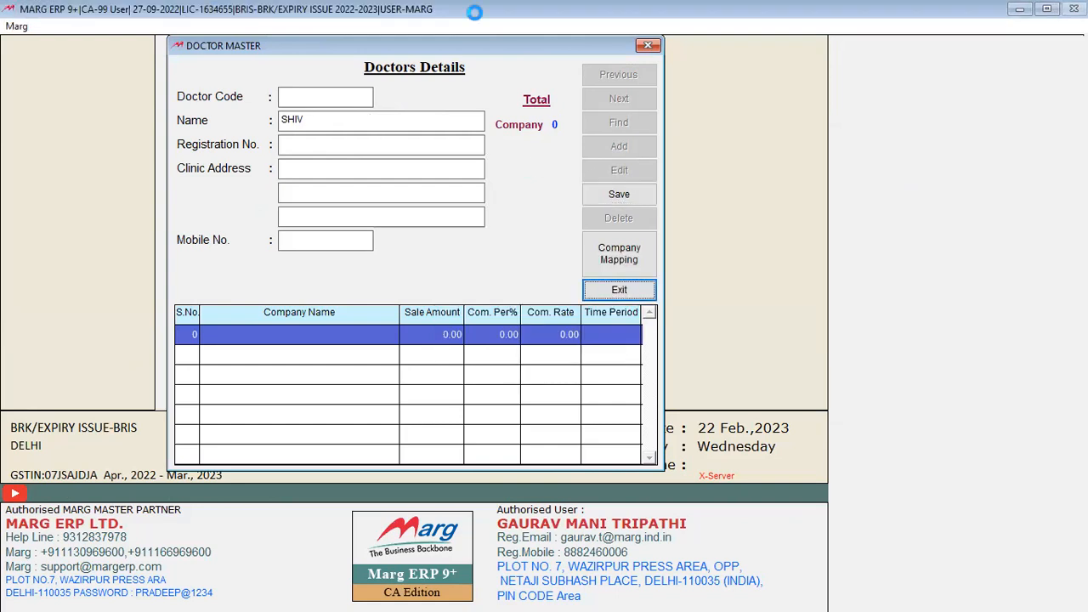
pyautogui.press('Return')
pyautogui.press('Return')
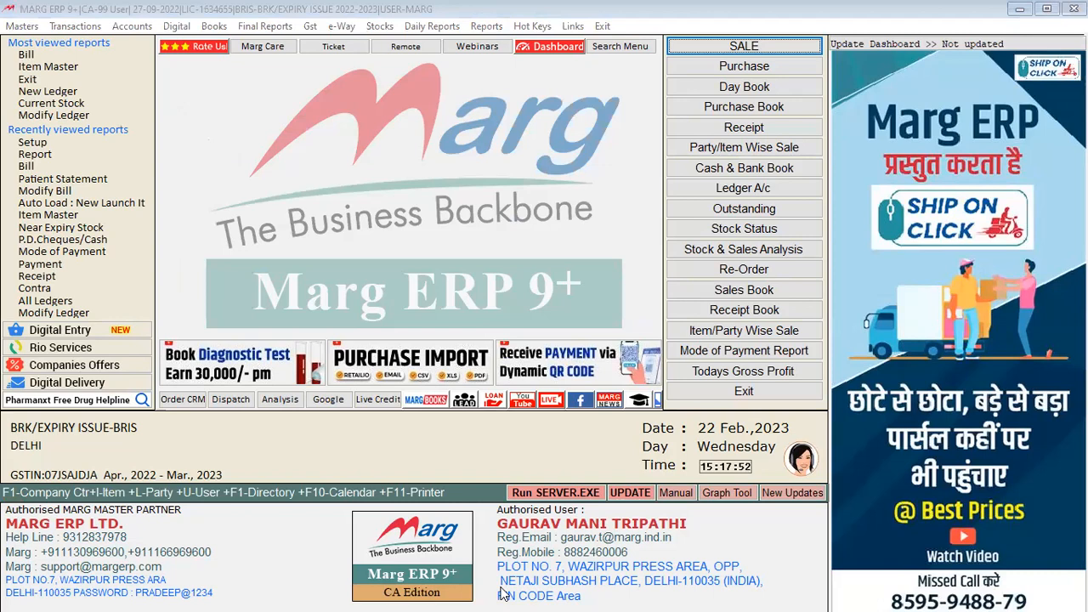
# Start a new sale bill and add 1 ITEM NEW 1 from batch B0012
pyautogui.click(626, 7)
pyautogui.hotkey('alt', 'n')
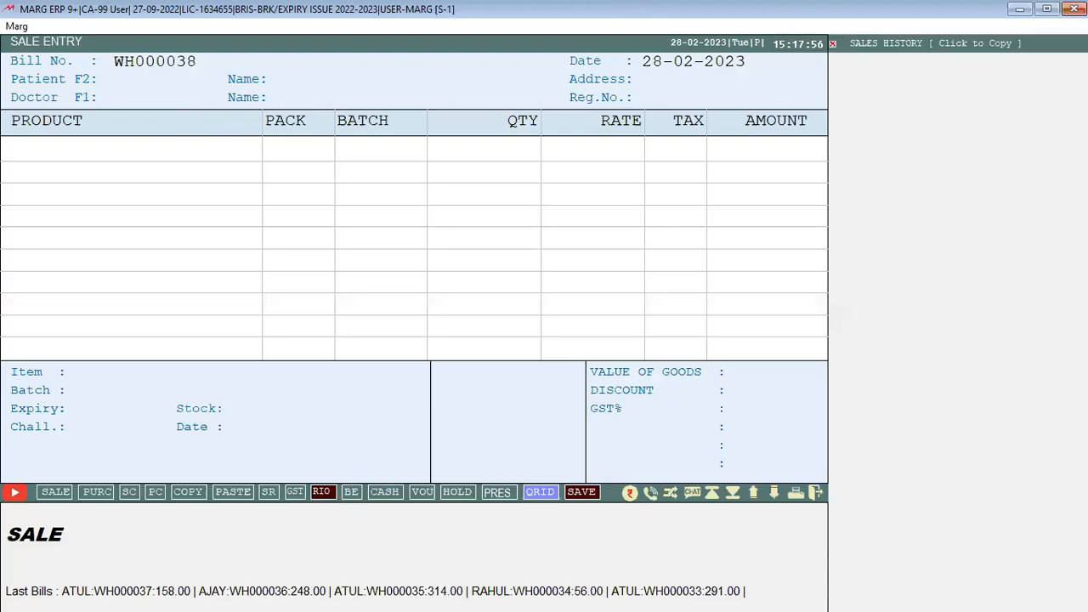
pyautogui.press('Return')
pyautogui.press('Up')
pyautogui.press('Up')
pyautogui.press('Up')
pyautogui.press('Up')
pyautogui.press('Down')
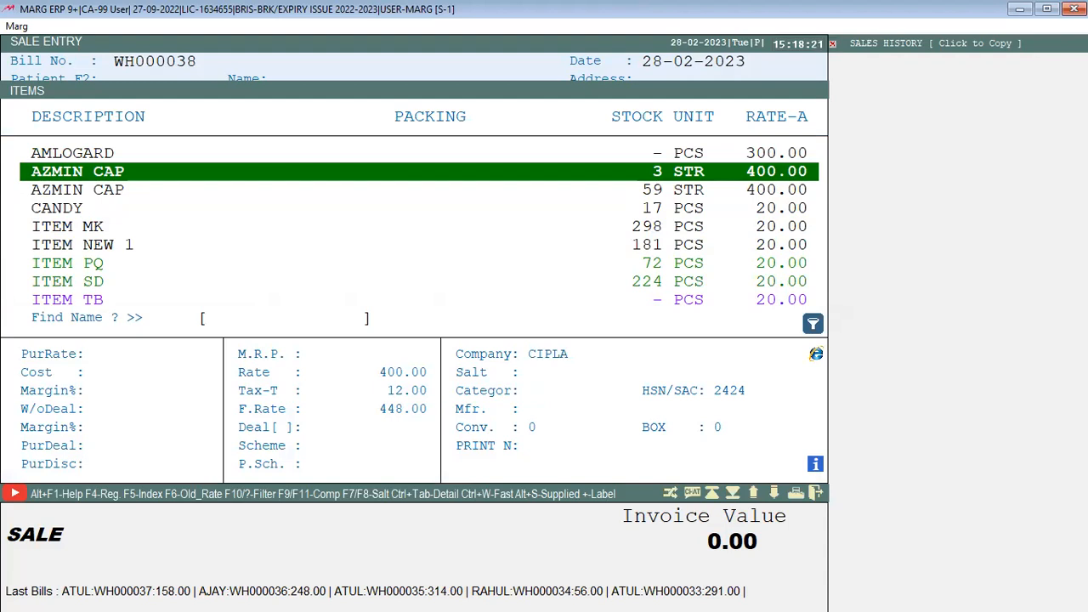
pyautogui.press('Down')
pyautogui.press('Down')
pyautogui.press('Down')
pyautogui.press('Down')
pyautogui.press('Down')
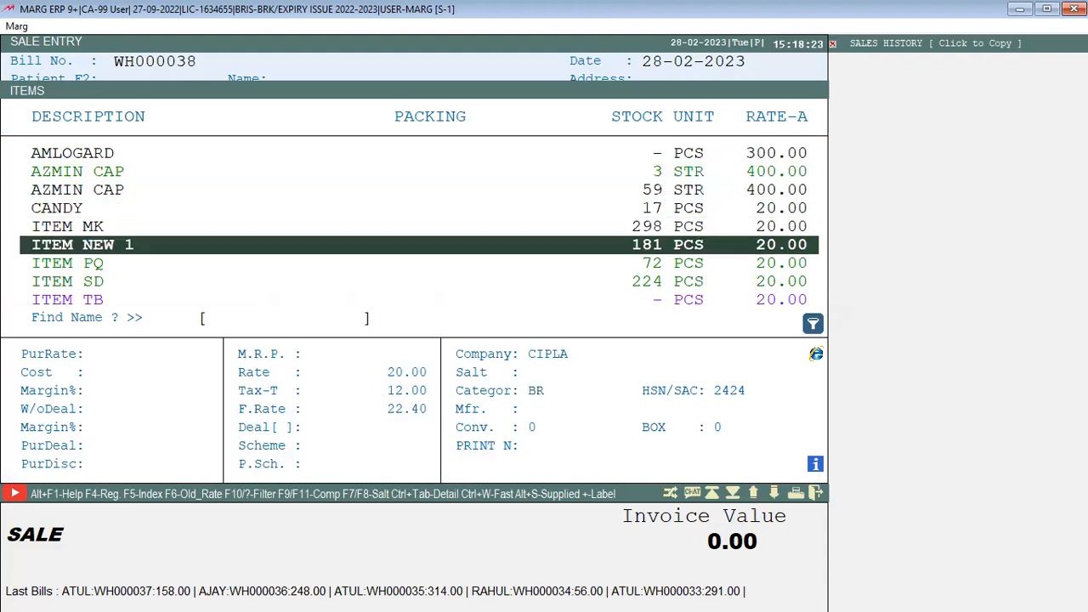
pyautogui.press('Up')
pyautogui.press('Return')
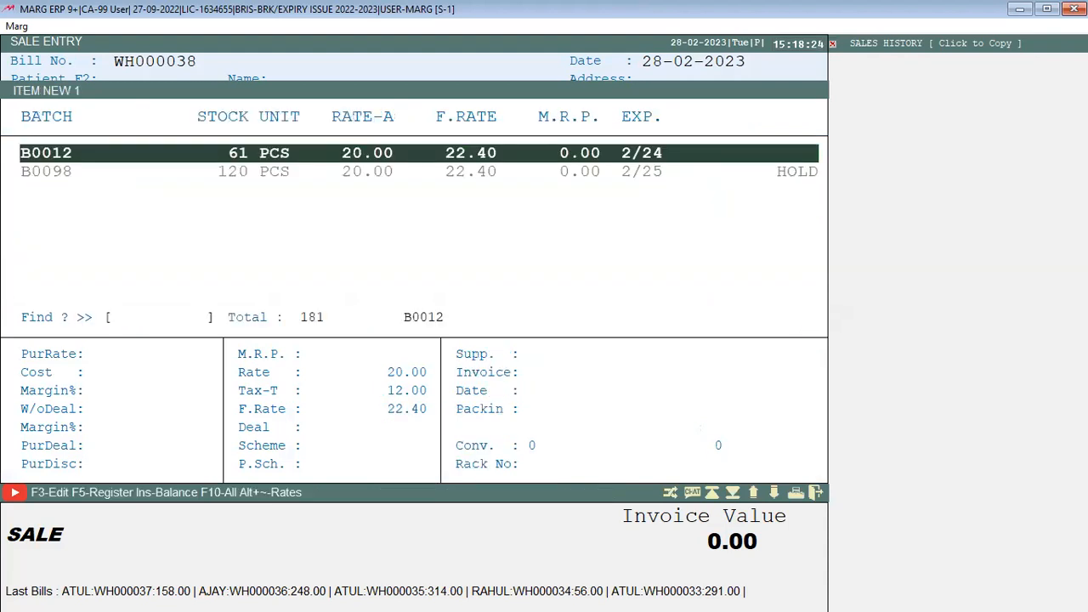
pyautogui.press('Return')
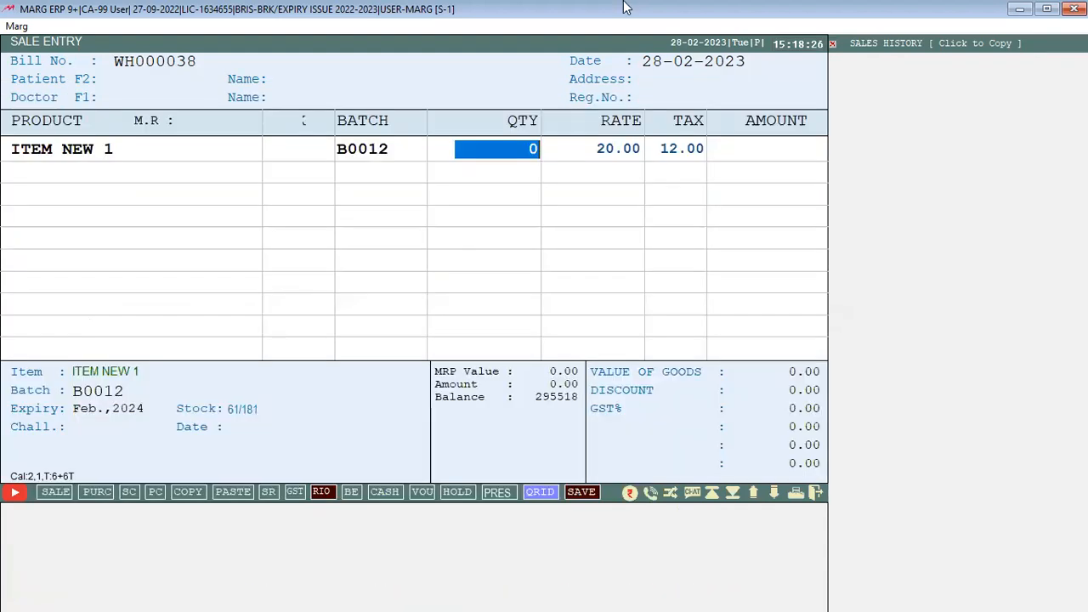
pyautogui.write('1')
pyautogui.press('Return')
# Commit the 22.40 line, discard the empty second row, and bring up the switch-over list
pyautogui.press('Up')
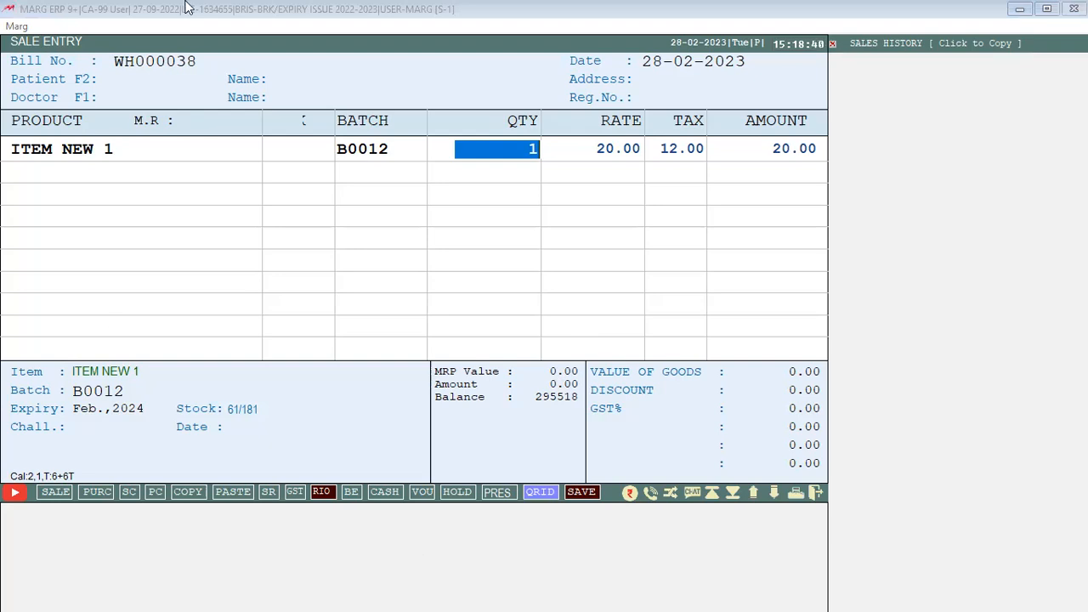
pyautogui.press('Return')
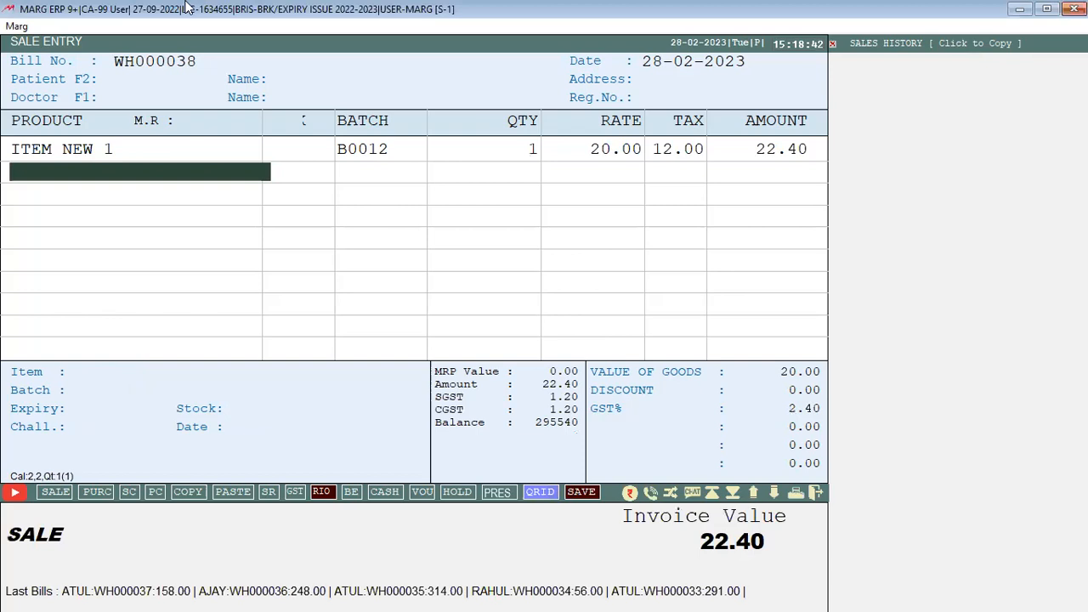
pyautogui.press('Return')
pyautogui.press('Return')
pyautogui.press('Return')
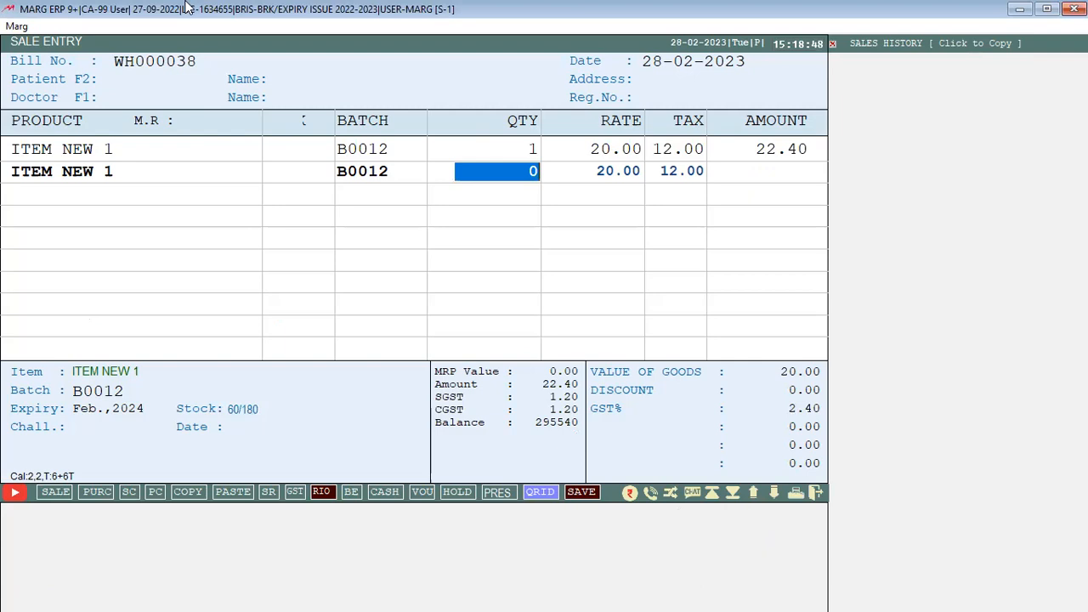
pyautogui.press('Return')
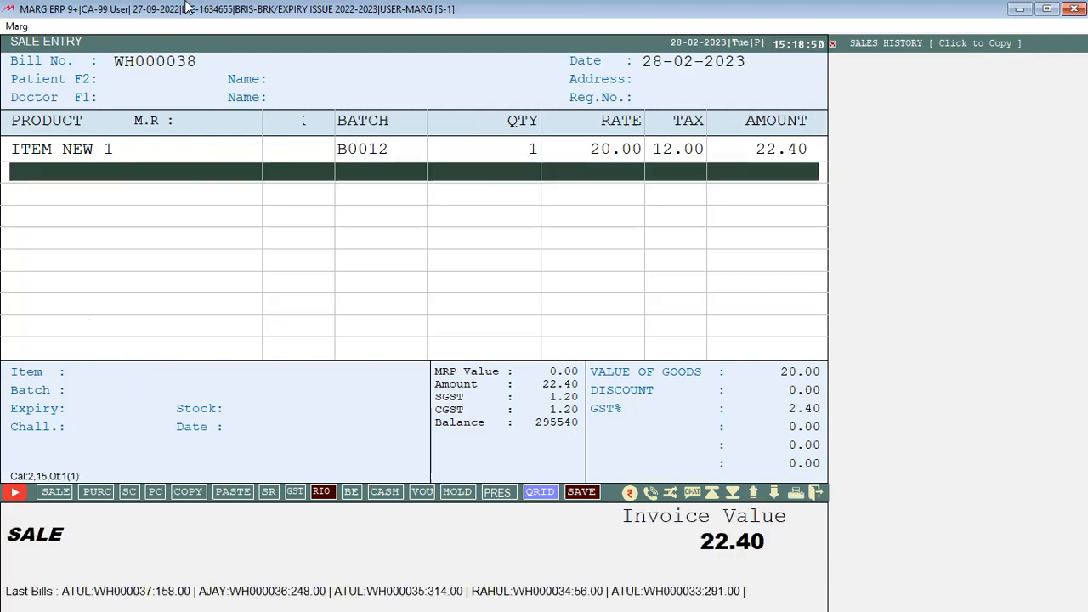
pyautogui.hotkey('ctrl', 'w')
# Search all Control Room settings for RETAIL
pyautogui.press('Up')
pyautogui.press('Return')
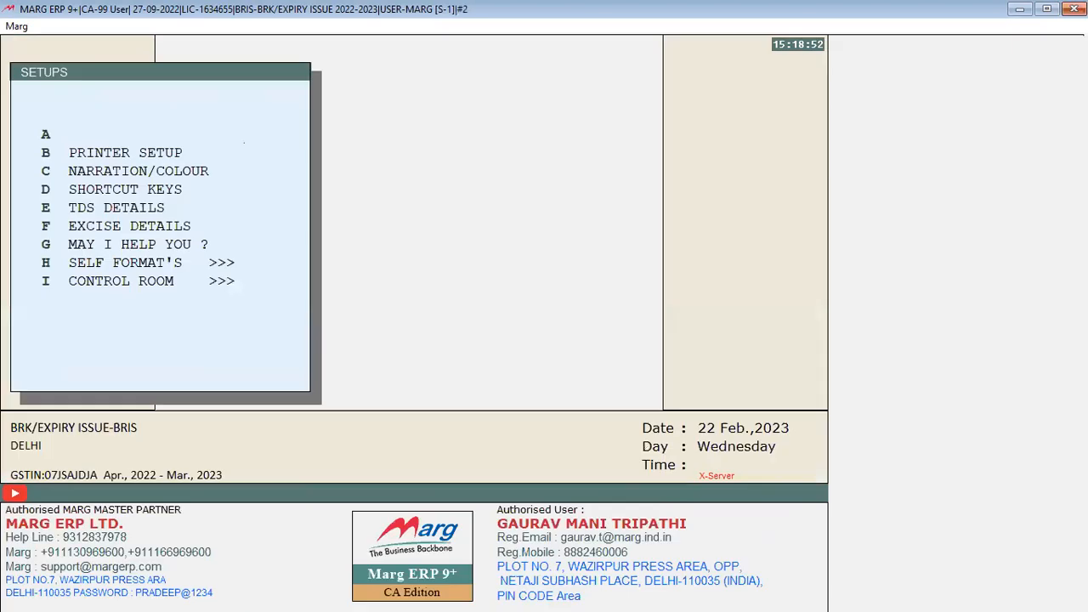
pyautogui.press('Up')
pyautogui.press('Return')
pyautogui.press('Return')
pyautogui.write('RETAIL')
pyautogui.press('Return')
pyautogui.press('Return')
pyautogui.press('Return')
pyautogui.press('Return')
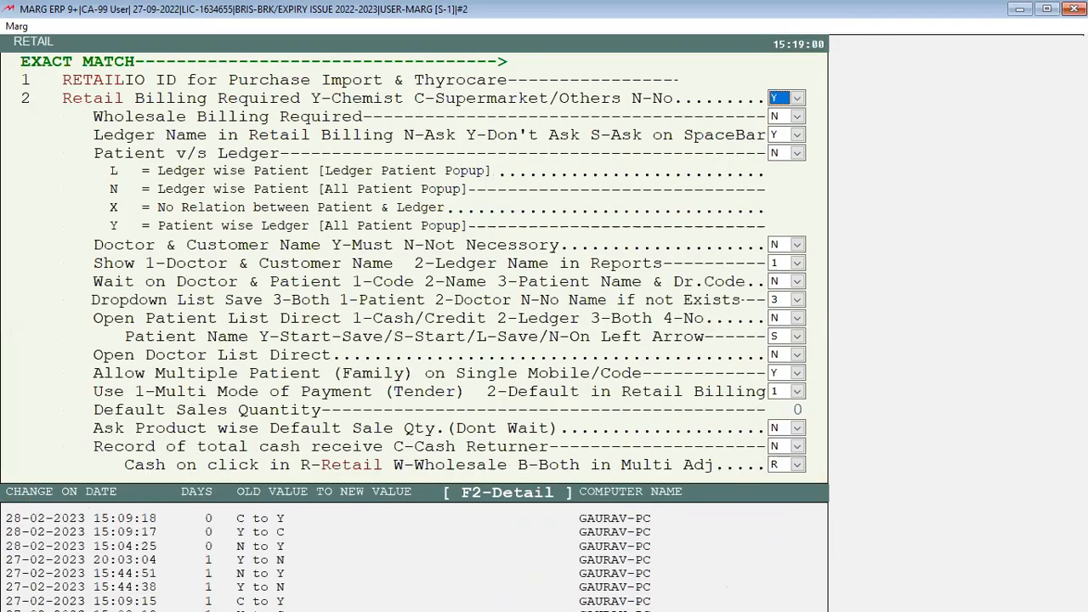
# Set Default Sales Quantity to 1 and save the Retail setup on exit
pyautogui.press('Down')
pyautogui.press('Down')
pyautogui.press('Down')
pyautogui.press('Down')
pyautogui.press('Down')
pyautogui.press('Down')
pyautogui.press('Down')
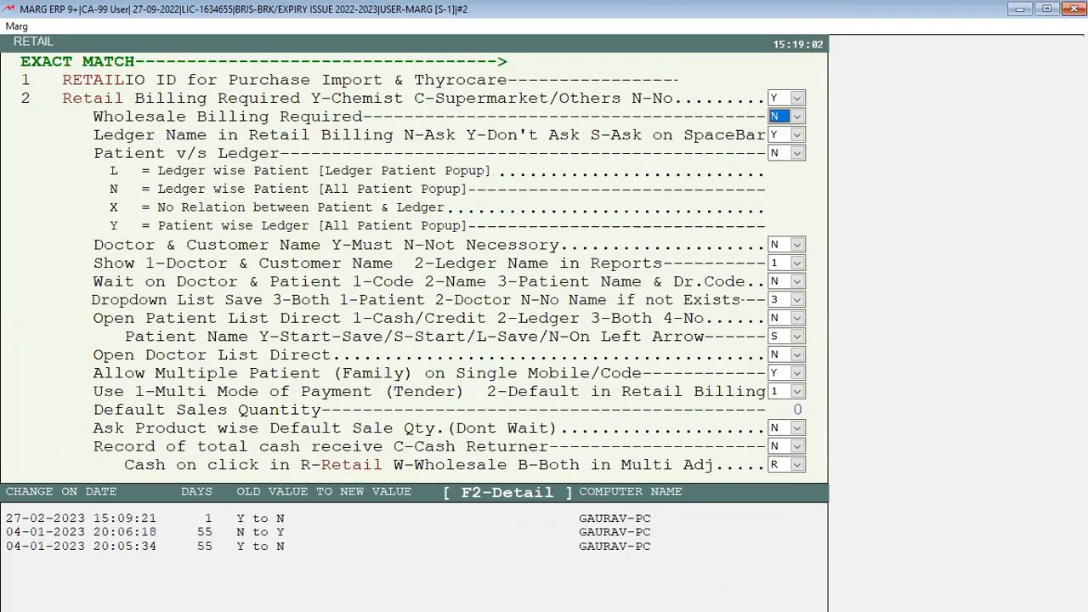
pyautogui.press('Down')
pyautogui.press('Down')
pyautogui.press('Down')
pyautogui.press('Down')
pyautogui.press('Down')
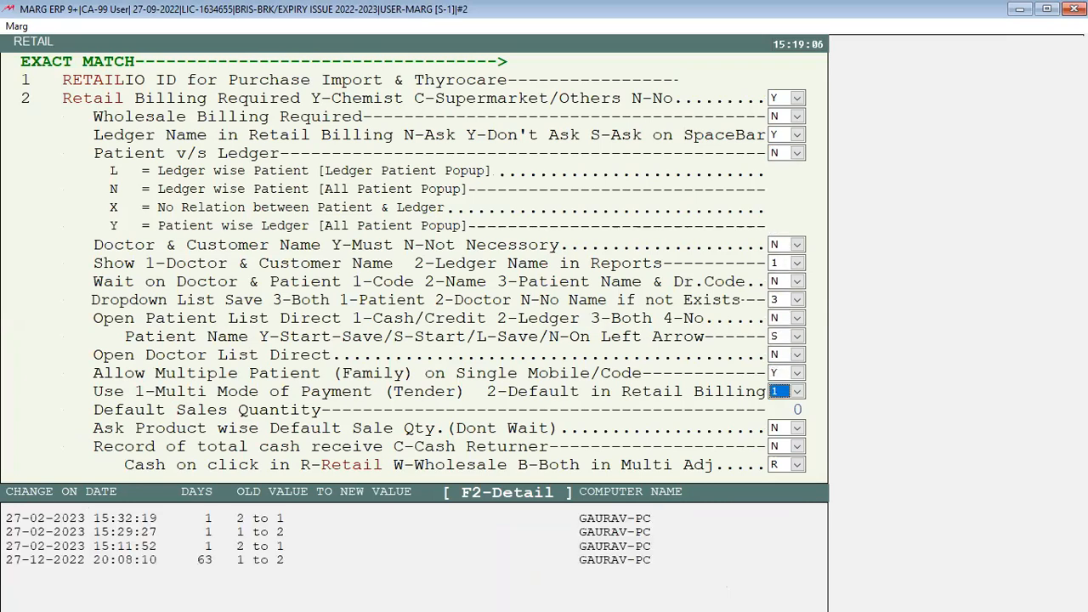
pyautogui.press('Down')
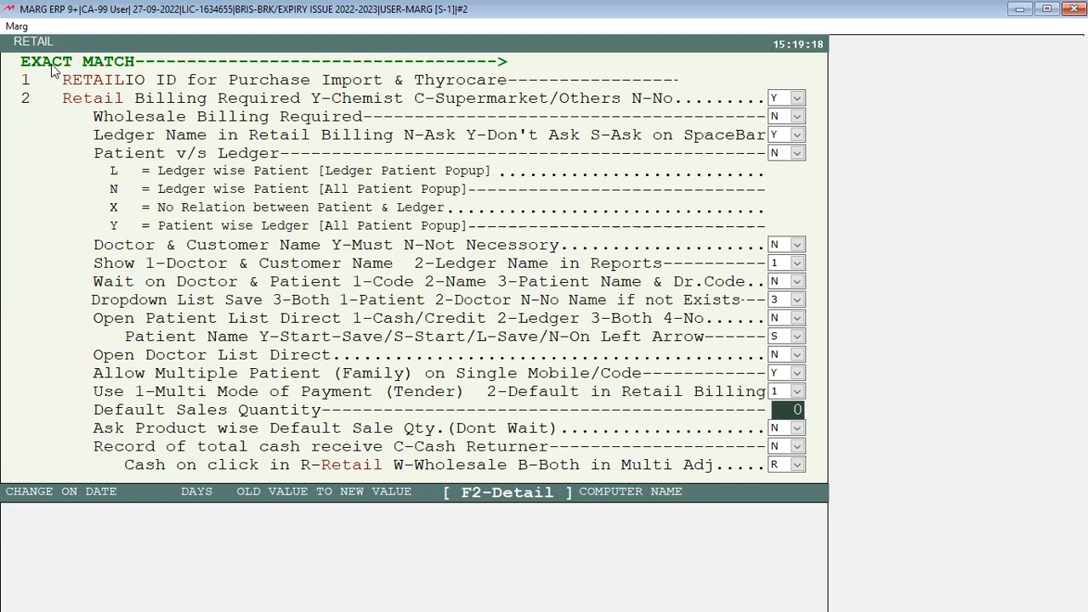
pyautogui.write('1')
pyautogui.press('Return')
pyautogui.press('Escape')
pyautogui.press('Right')
pyautogui.press('Return')
pyautogui.press('Escape')
# Discard the previous unsaved bill and start a new sale bill
pyautogui.press('Right')
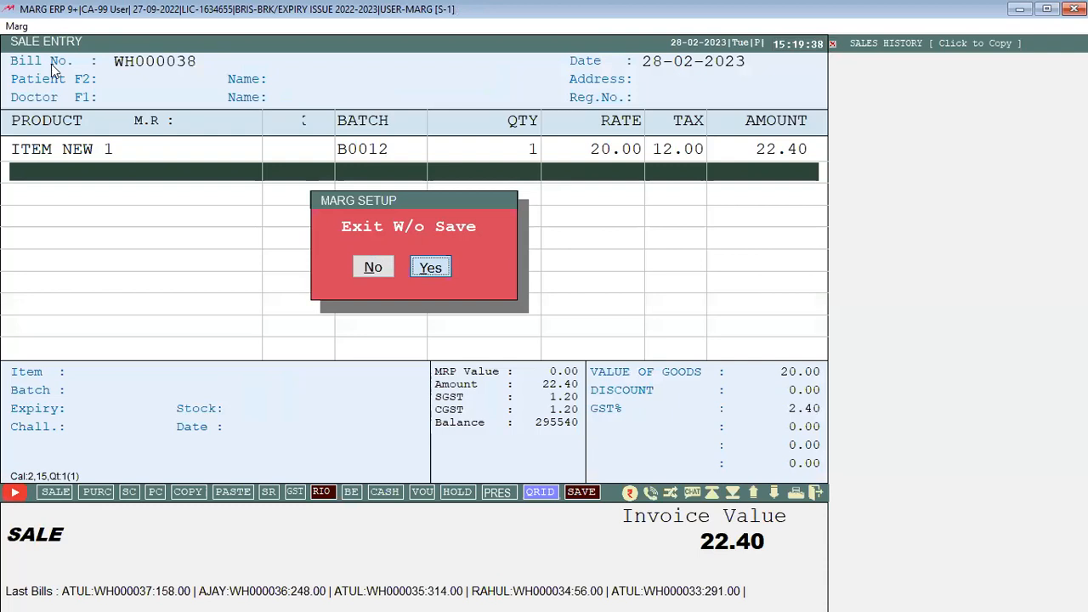
pyautogui.press('Return')
pyautogui.click(51, 68)
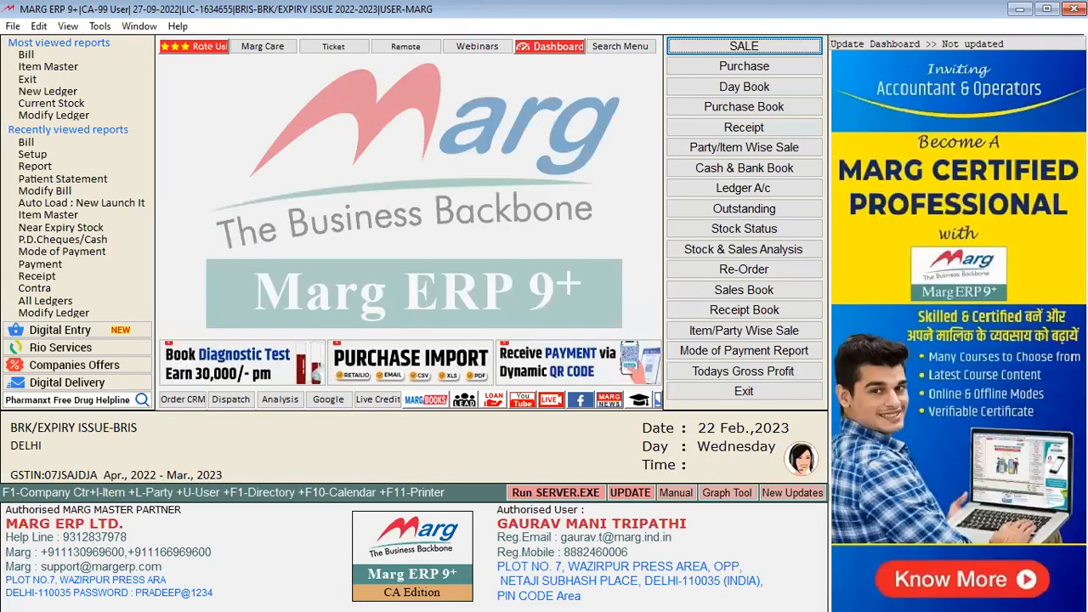
pyautogui.press('Return')
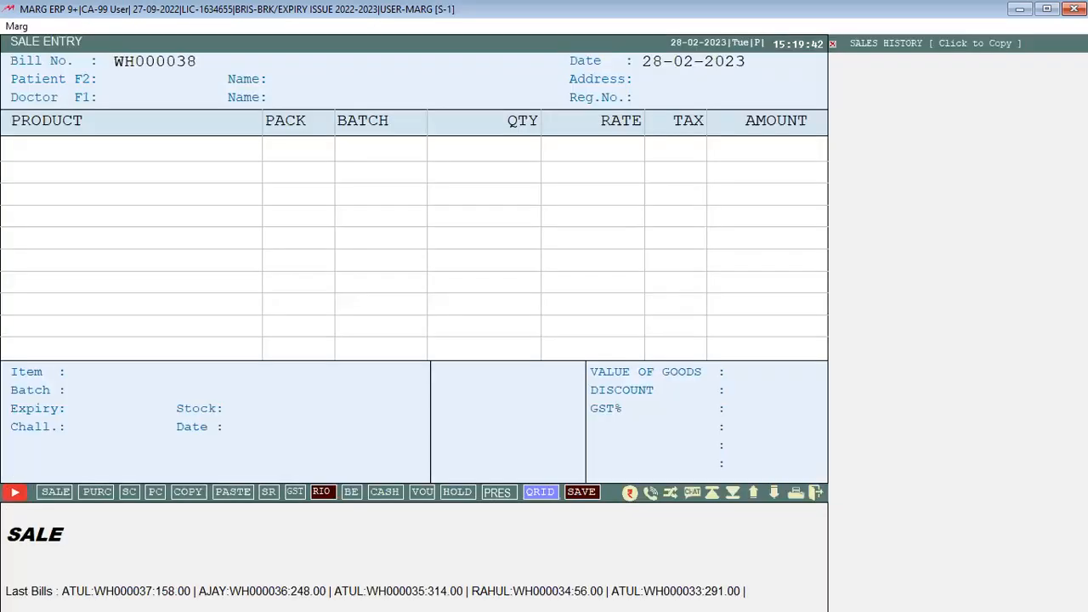
pyautogui.press('Return')
# Add AZMIN CAP batch SADAFAES with quantity 1 at the default rate and tax
pyautogui.press('Up')
pyautogui.press('Up')
pyautogui.press('Up')
pyautogui.press('Up')
pyautogui.press('Up')
pyautogui.press('Down')
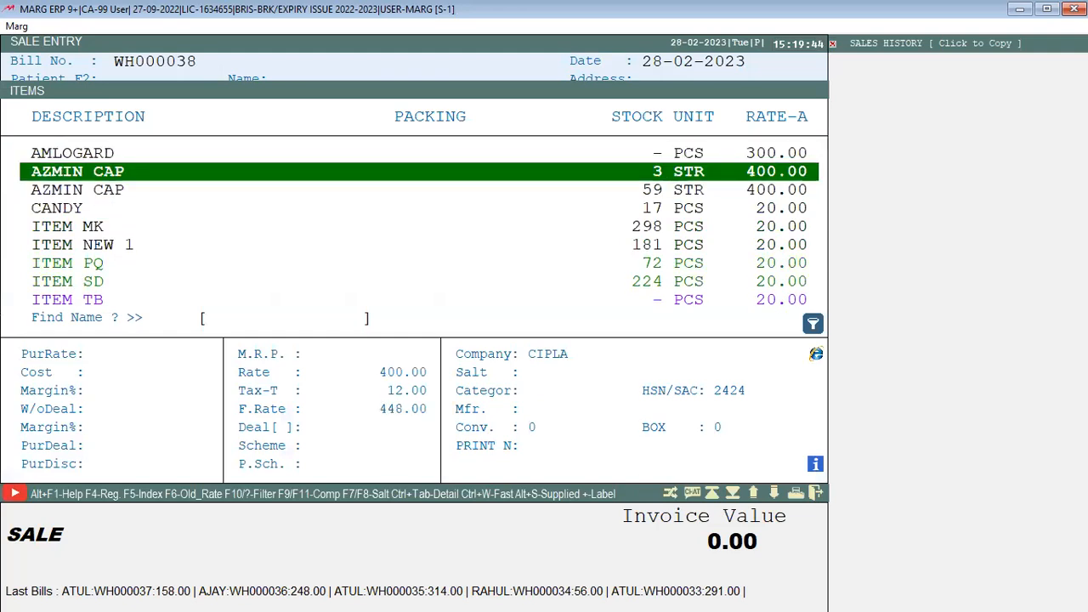
pyautogui.press('Down')
pyautogui.press('Up')
pyautogui.press('Return')
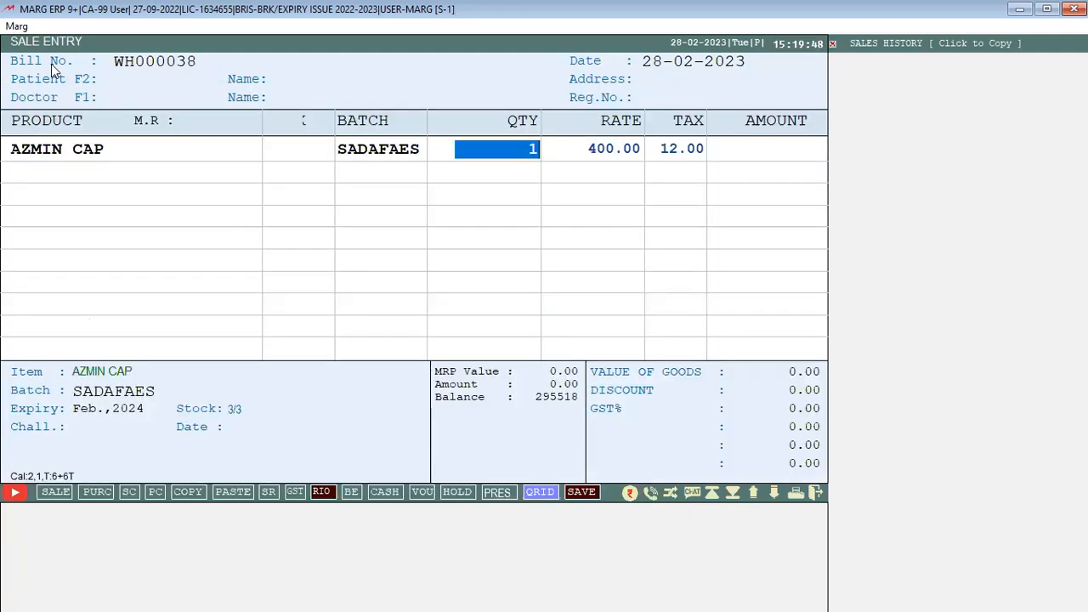
pyautogui.press('Return')
pyautogui.press('Return')
pyautogui.press('Return')
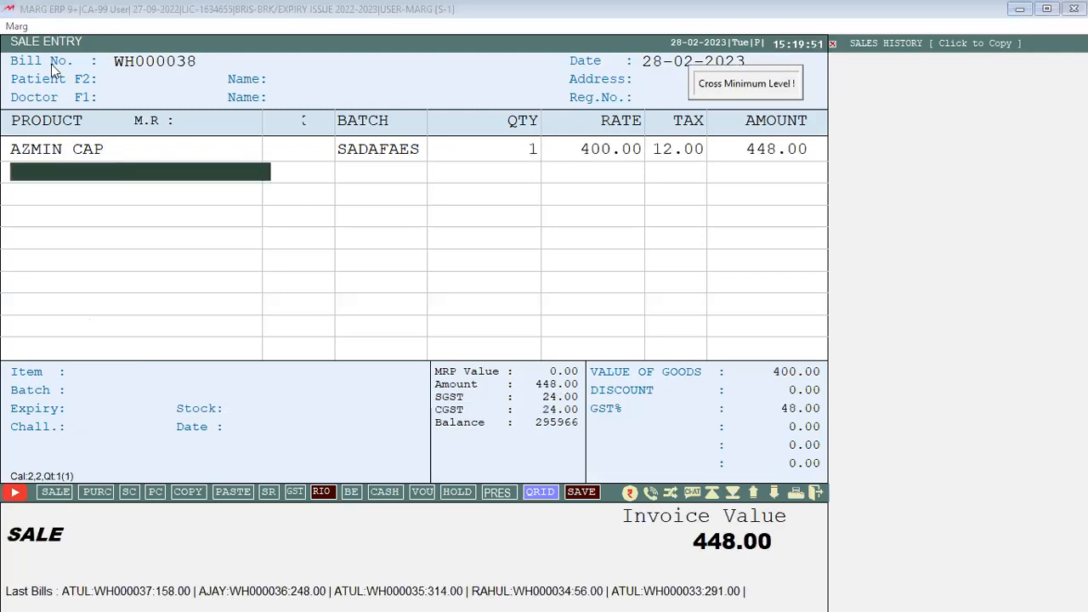
# Add a second AZMIN CAP line (batch D1234) and CANDY at 20.00
pyautogui.press('Return')
pyautogui.press('Return')
pyautogui.press('Return')
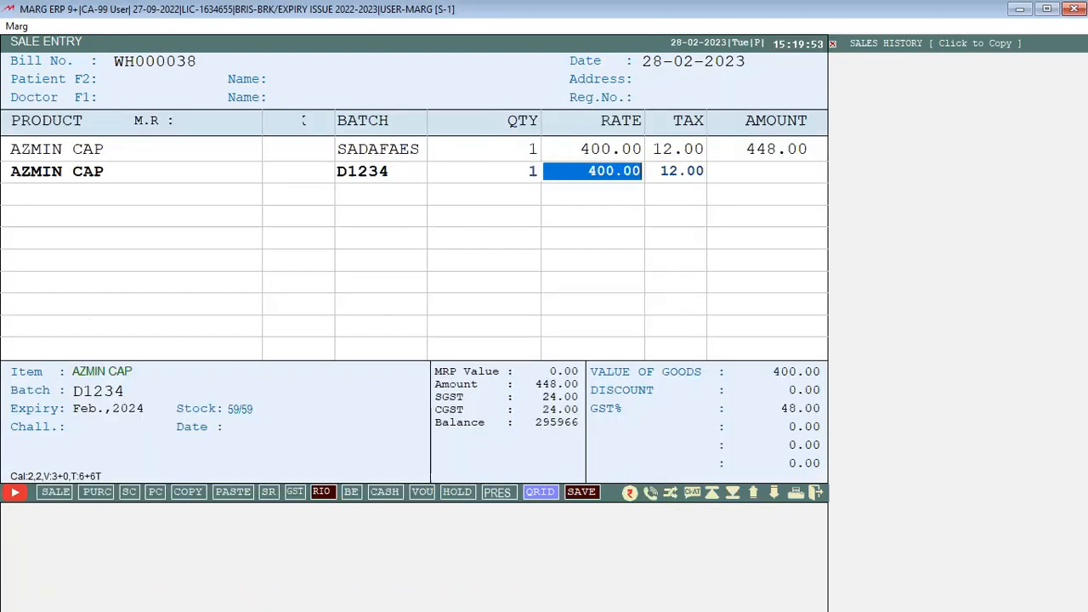
pyautogui.press('Return')
pyautogui.press('Return')
pyautogui.press('Return')
pyautogui.press('Down')
pyautogui.press('Return')
pyautogui.press('Return')
pyautogui.press('Return')
pyautogui.press('Return')
pyautogui.press('Return')
pyautogui.press('Down')
# Add two ITEM MK lines (batch M0990) with quantities 4 and 2
pyautogui.press('Return')
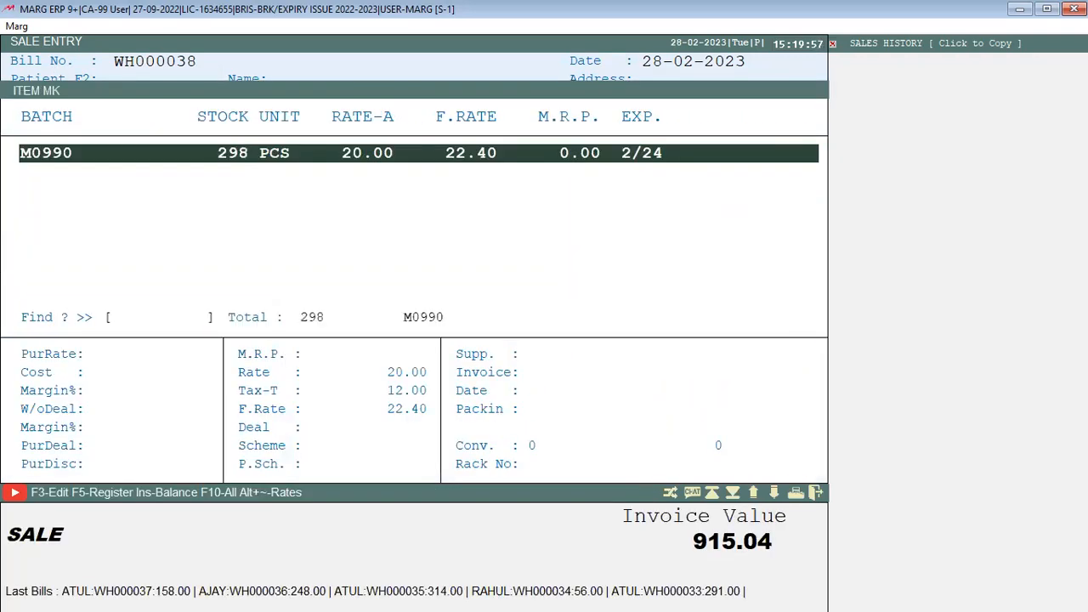
pyautogui.press('Return')
pyautogui.write('4')
pyautogui.press('Return')
pyautogui.press('Return')
pyautogui.press('Return')
pyautogui.press('Return')
pyautogui.press('Return')
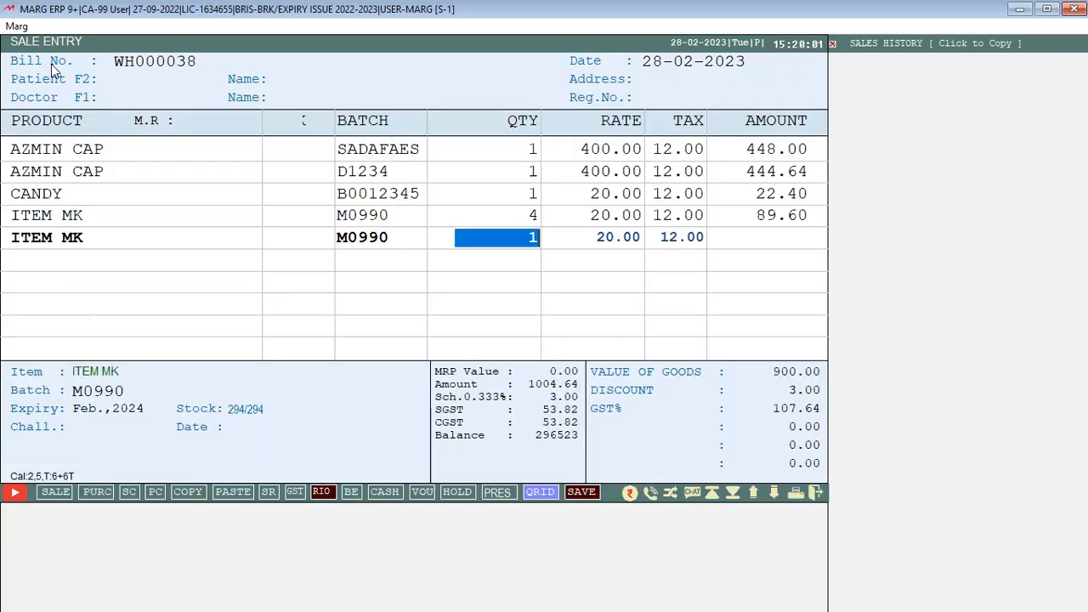
pyautogui.write('2')
pyautogui.press('Return')
pyautogui.press('Return')
pyautogui.press('Return')
pyautogui.press('Return')
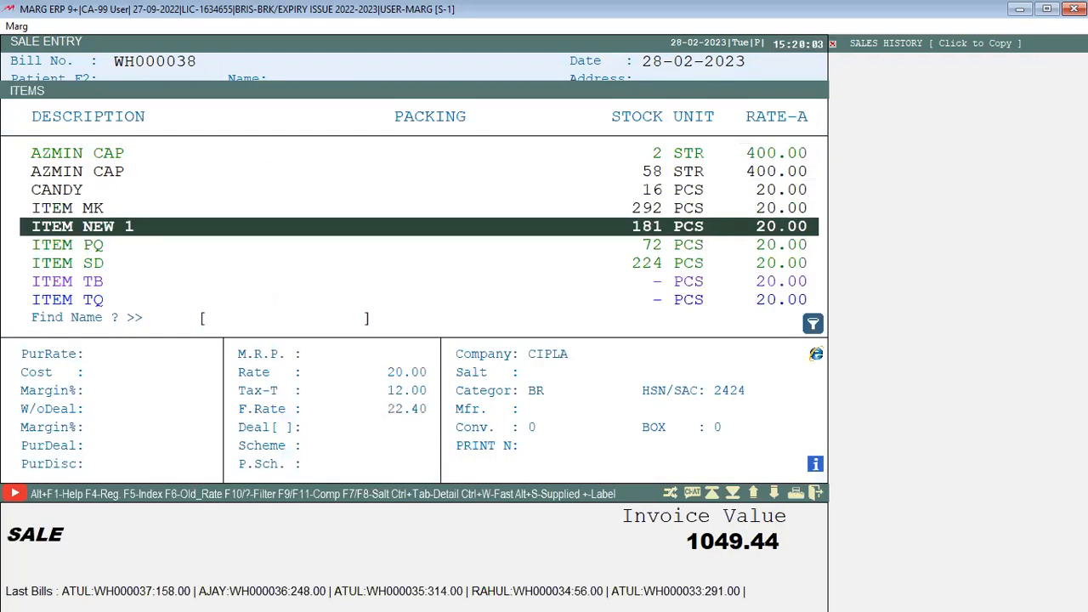
pyautogui.press('Down')
# Check the ITEM PQ and NEW ITEM 2 batches, and add TEST 5 to the bill
pyautogui.press('Return')
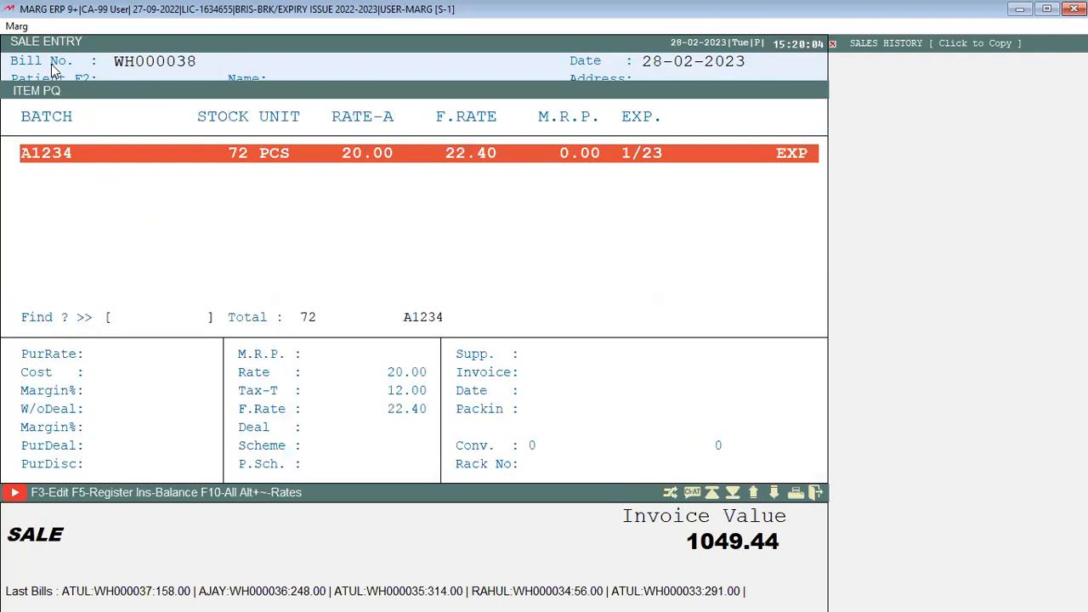
pyautogui.press('Escape')
pyautogui.press('Down')
pyautogui.press('Down')
pyautogui.press('Down')
pyautogui.press('Down')
pyautogui.press('Down')
pyautogui.press('Return')
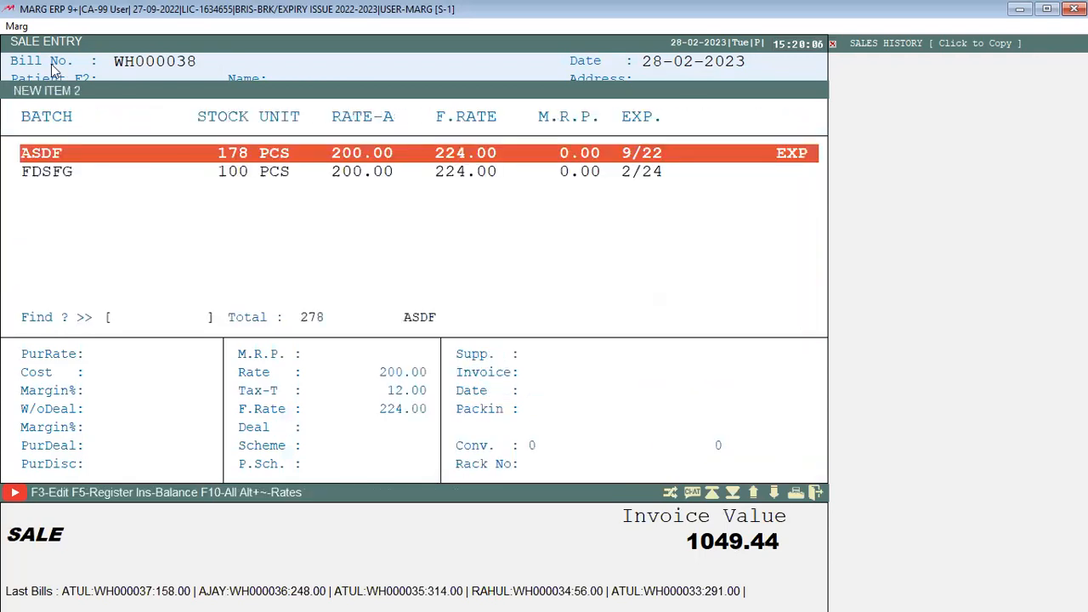
pyautogui.press('Escape')
pyautogui.press('Down')
pyautogui.press('Down')
pyautogui.press('Down')
pyautogui.press('Down')
pyautogui.press('Return')
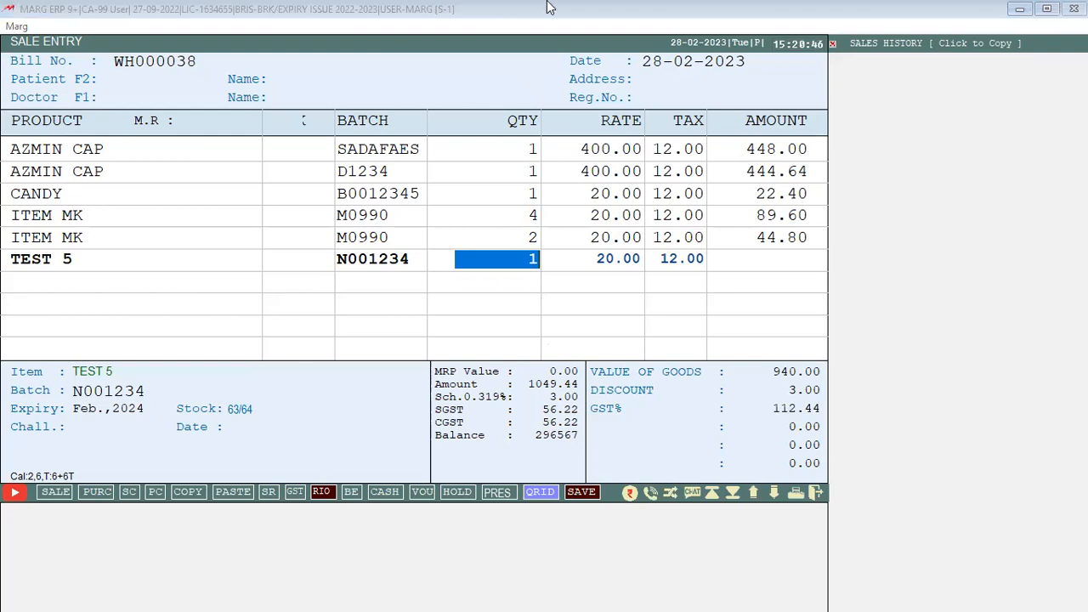
# Exit the trial bill without saving, leaving it empty
pyautogui.press('Escape')
pyautogui.press('Right')
pyautogui.press('Return')
pyautogui.press('Return')
pyautogui.press('Return')
pyautogui.press('Return')
pyautogui.press('Return')
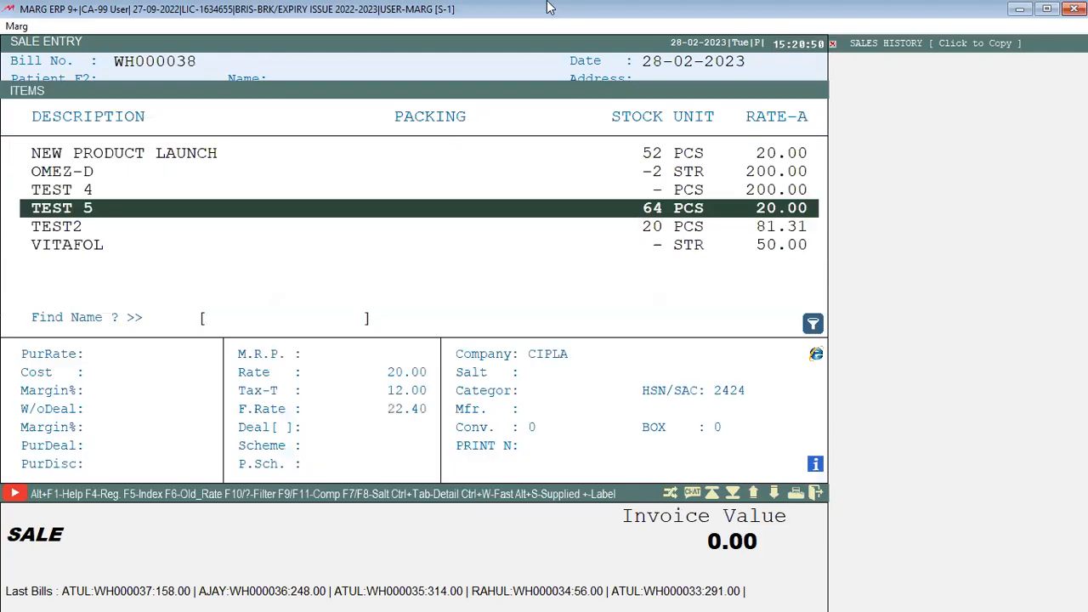
# Add TEST 5 batch N001234 with quantity 1 as the first line
pyautogui.press('Return')
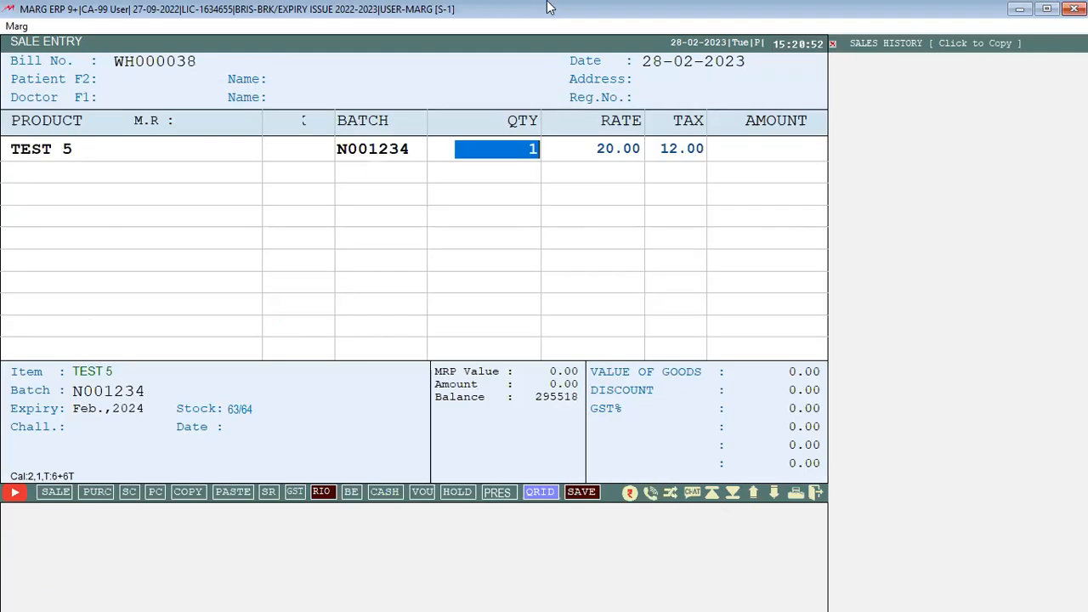
pyautogui.press('Return')
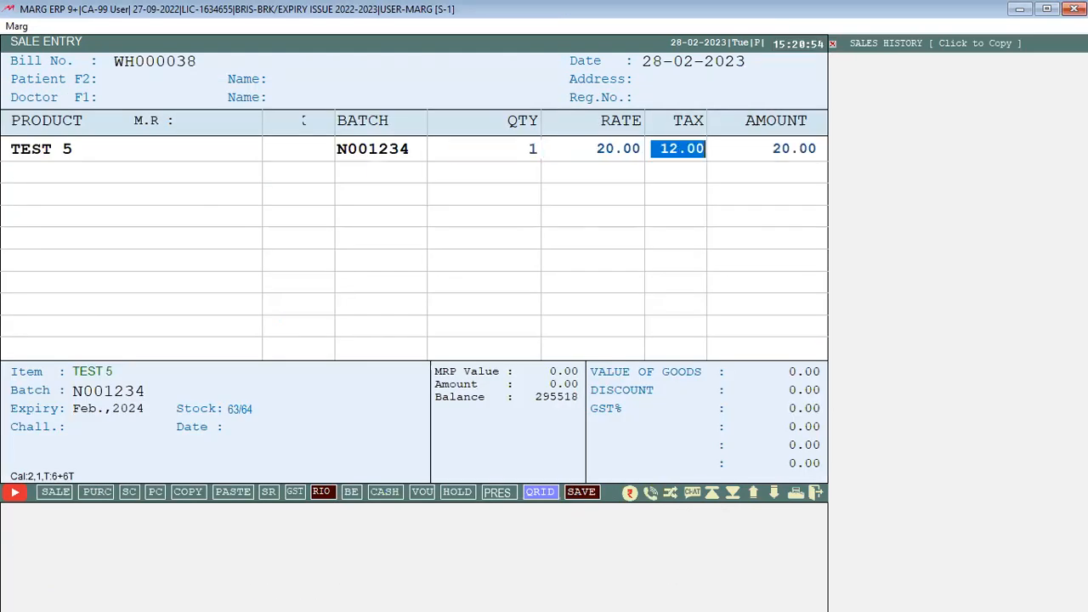
pyautogui.press('Return')
pyautogui.press('Return')
pyautogui.press('Return')
pyautogui.press('Return')
pyautogui.press('Down')
pyautogui.press('Return')
pyautogui.press('Return')
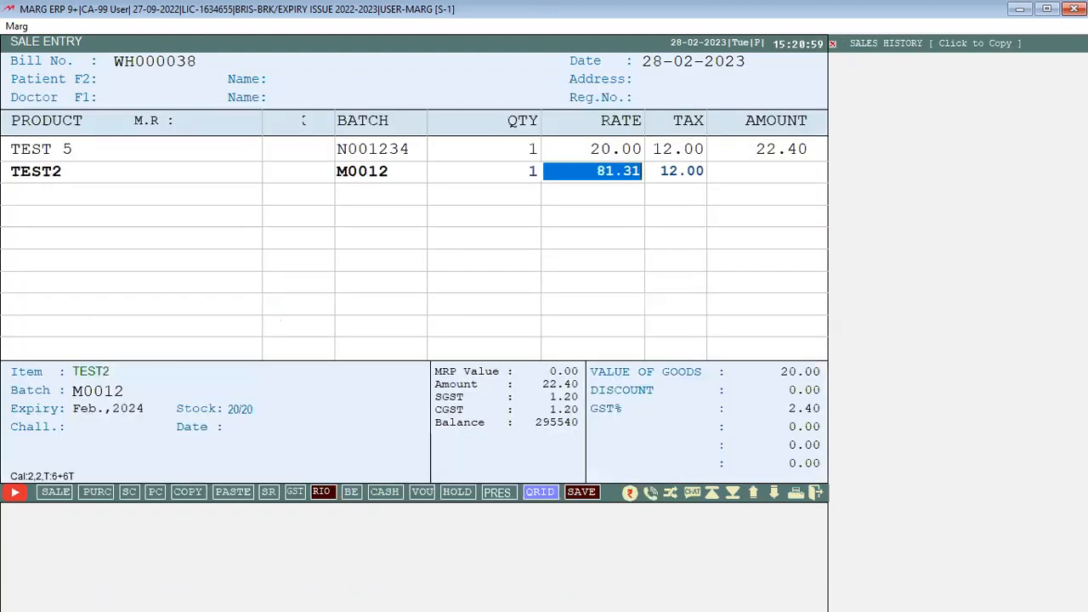
pyautogui.press('Return')
pyautogui.press('Return')
pyautogui.press('Return')
# Add TEST2 and ITEM YL lines at their default rates and tax
pyautogui.press('Up')
pyautogui.press('Up')
pyautogui.press('Up')
pyautogui.press('Up')
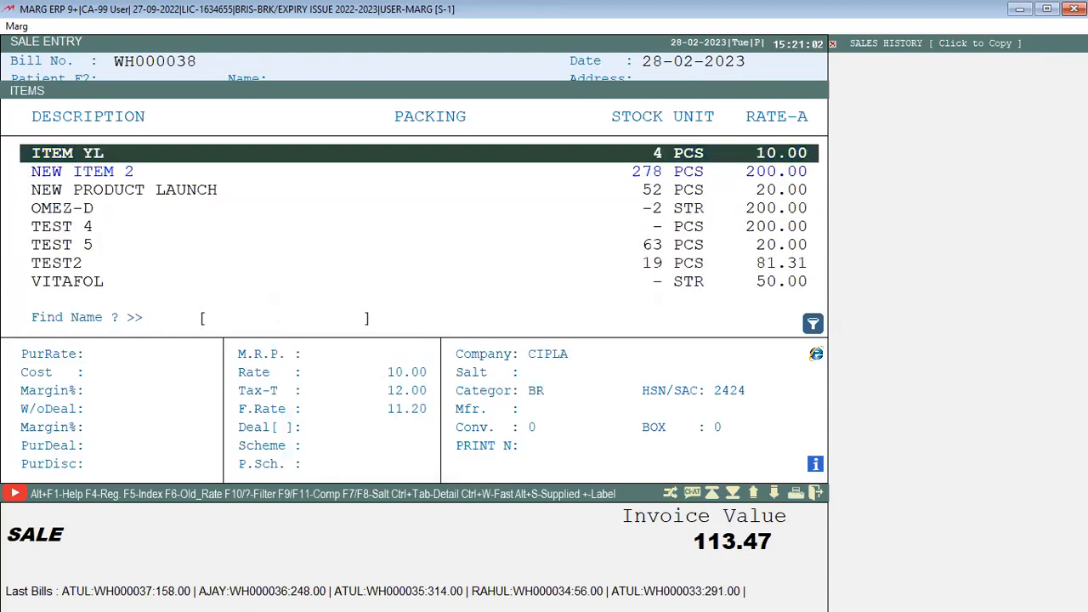
pyautogui.press('Return')
pyautogui.press('Return')
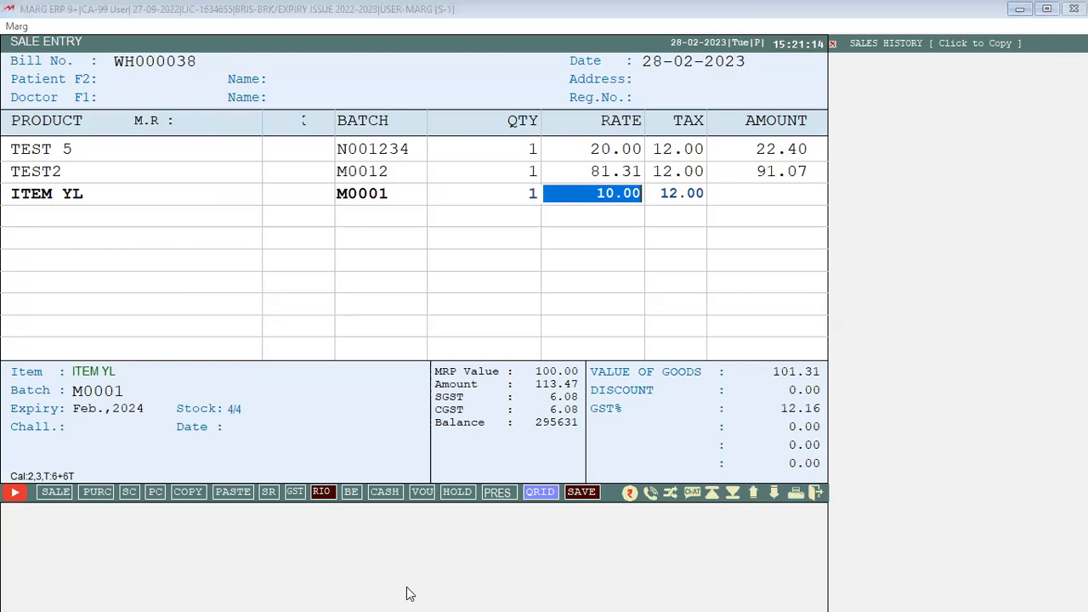
pyautogui.click(712, 7)
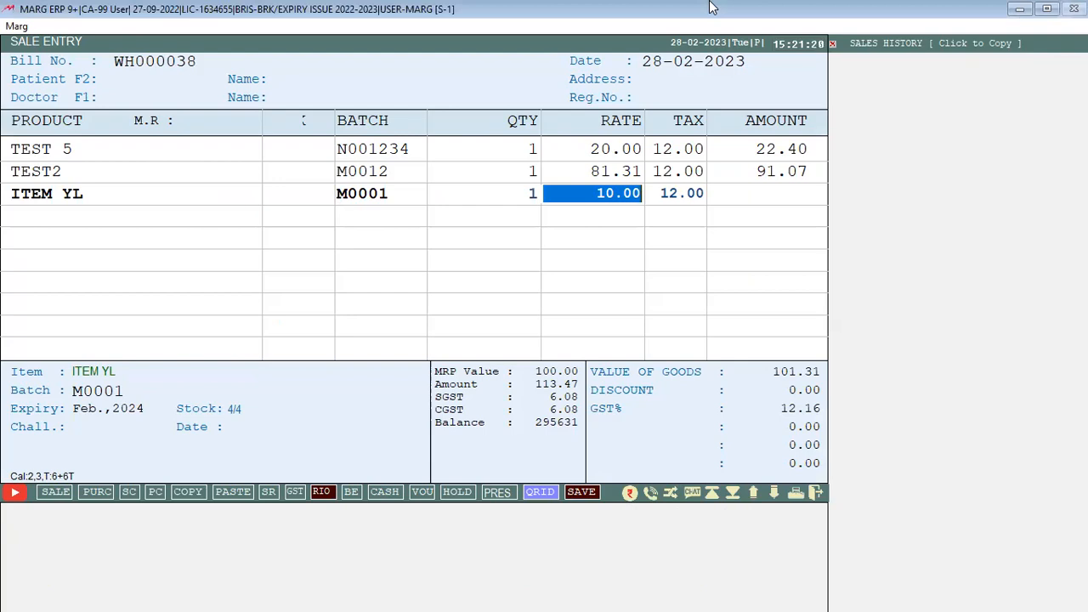
pyautogui.press('Return')
pyautogui.press('Return')
pyautogui.press('Return')
pyautogui.press('Down')
pyautogui.press('Down')
pyautogui.press('Down')
pyautogui.press('Down')
pyautogui.press('Return')
pyautogui.press('Return')
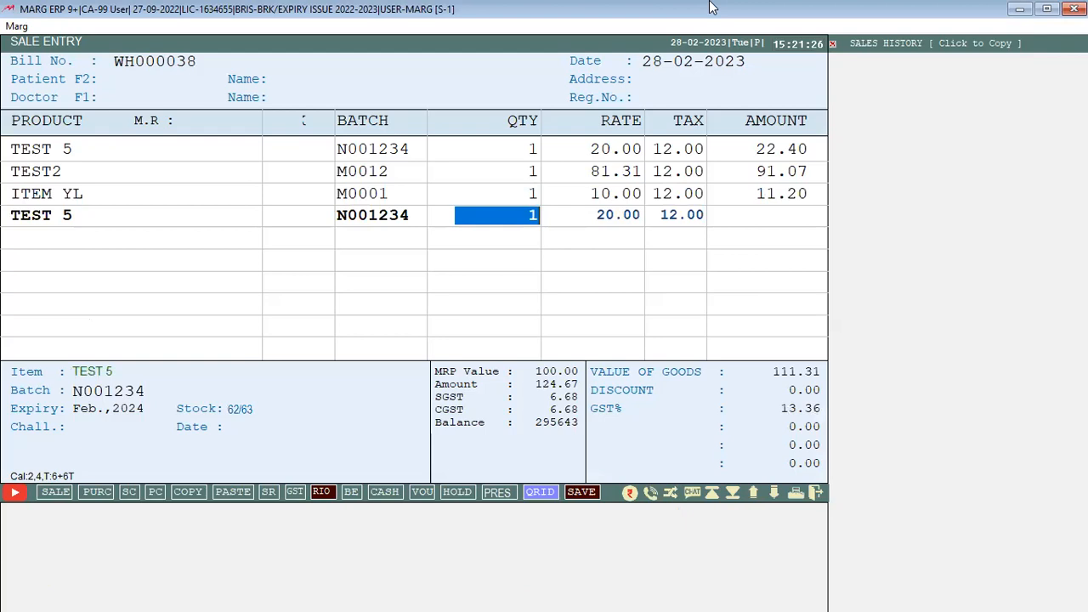
# Add TEST 5 with quantity 2 at the 20.00 rate
pyautogui.write('2')
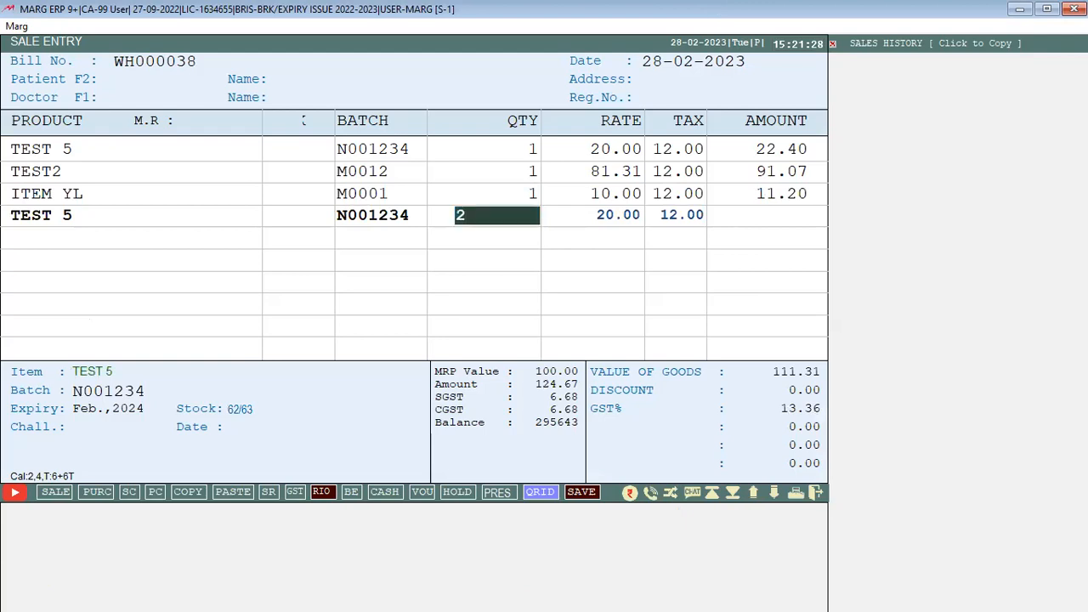
pyautogui.press('Return')
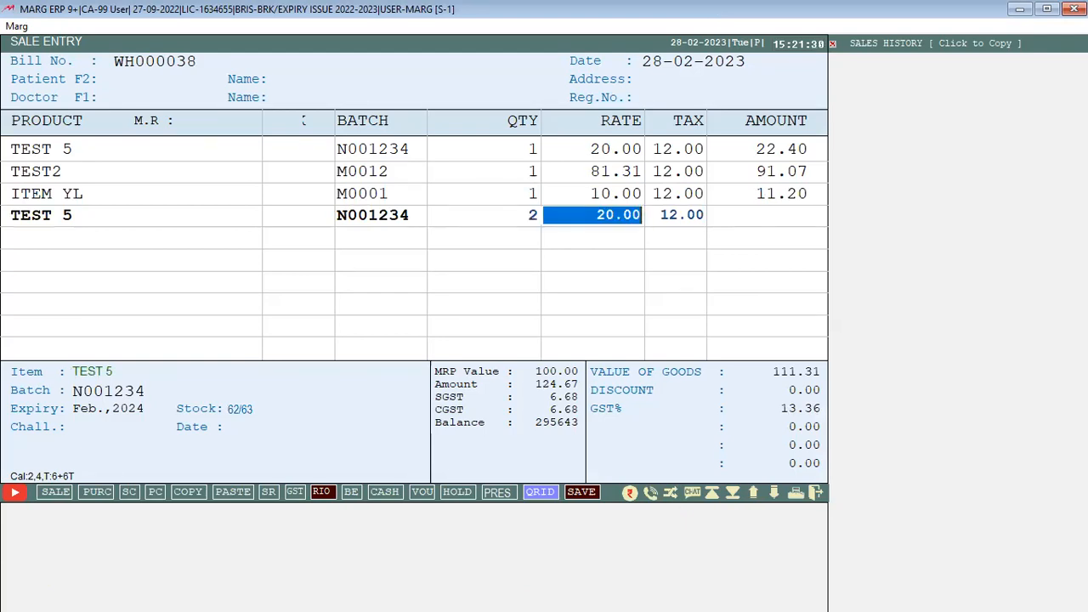
pyautogui.press('Return')
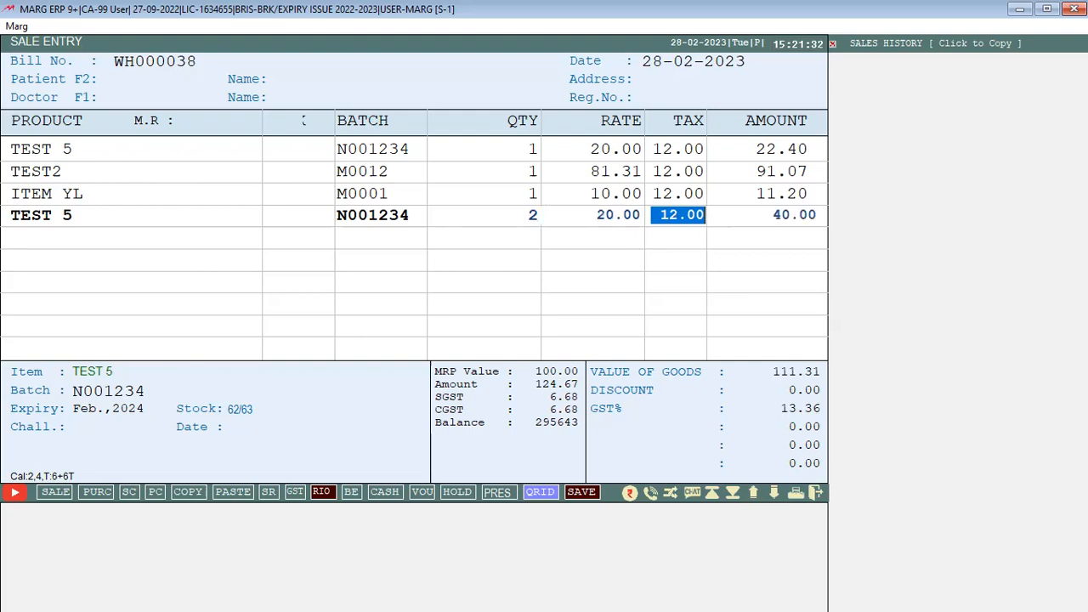
pyautogui.press('Return')
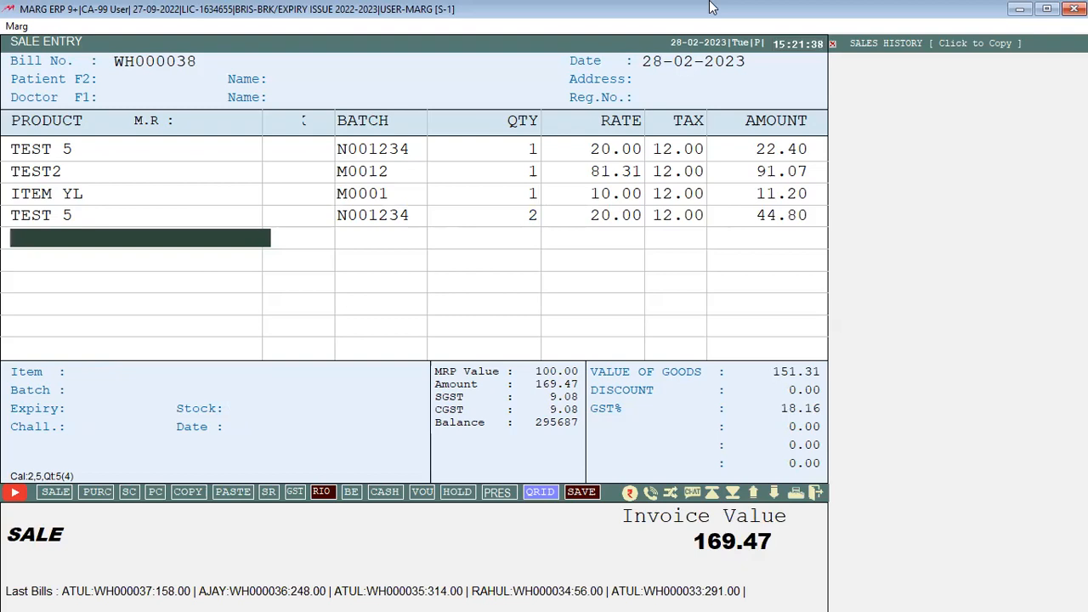
# Add TEST2 batch M0012 with quantity 1, then choose to exit the bill without saving
pyautogui.press('Return')
pyautogui.press('Down')
pyautogui.press('Return')
pyautogui.press('Return')
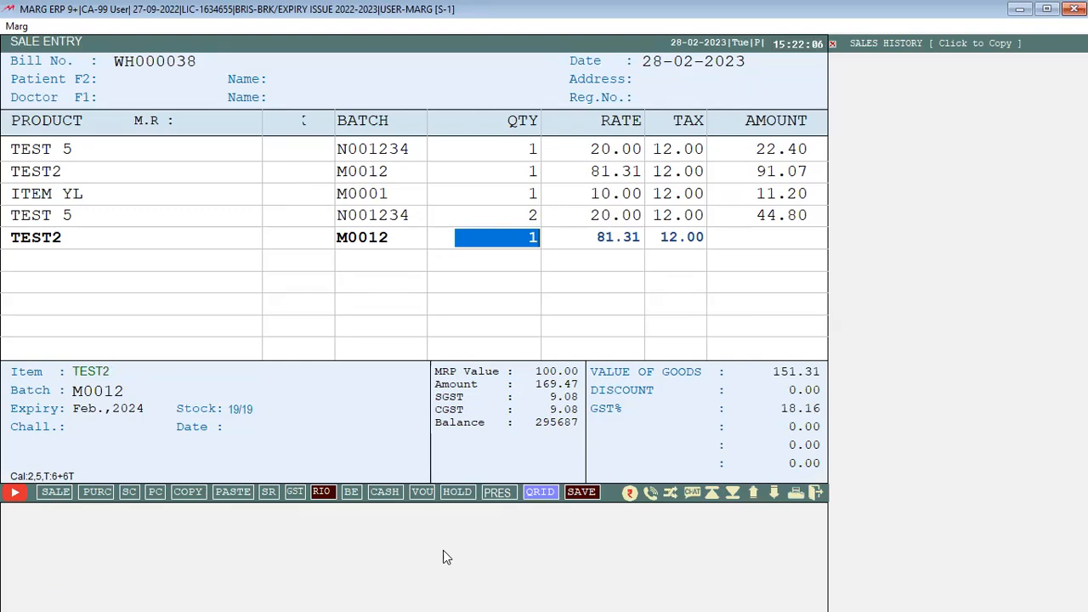
pyautogui.press('Return')
pyautogui.press('Escape')
pyautogui.press('Right')
# Confirm discarding the bill and go to Masters > MARG Setups from the dashboard
pyautogui.press('Return')
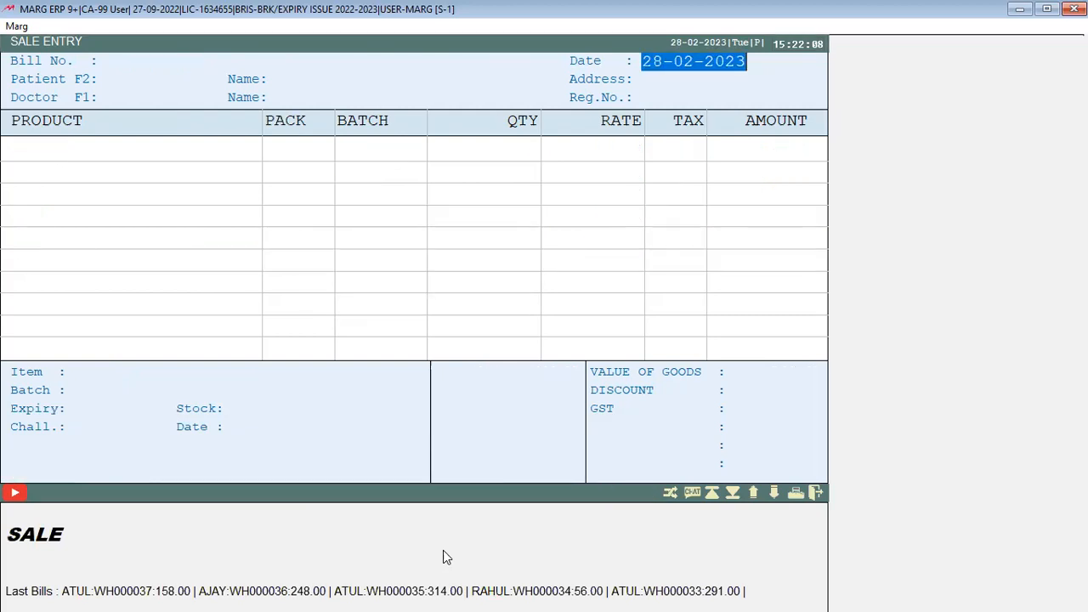
pyautogui.press('Escape')
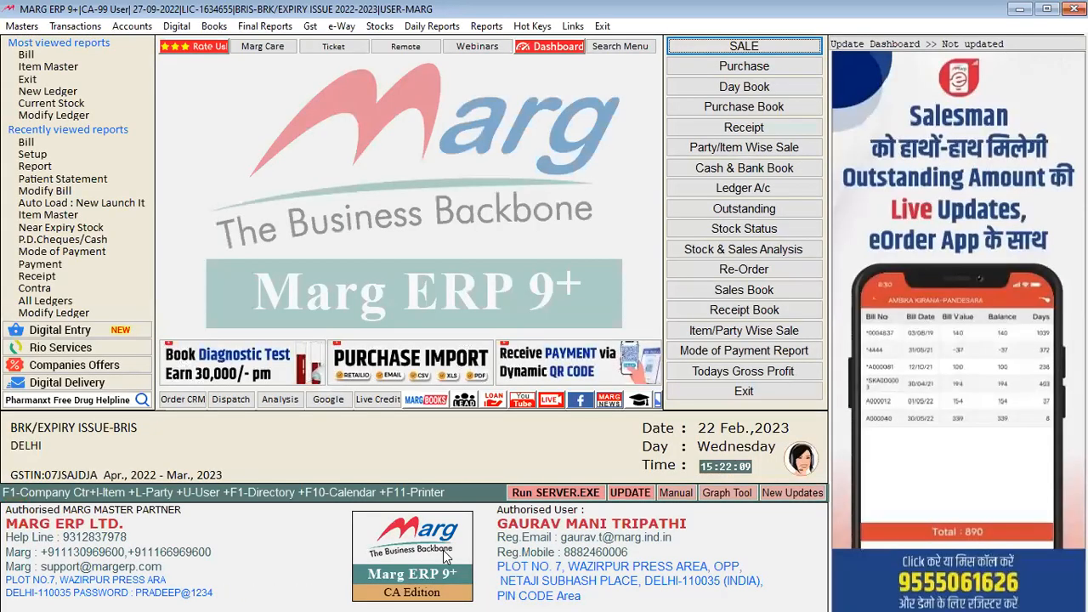
pyautogui.press('alt')
pyautogui.press('m')
pyautogui.press('e')
pyautogui.press('h')
pyautogui.press('Escape')
pyautogui.press('Escape')
pyautogui.hotkey('alt', 'm')
pyautogui.press('Up')
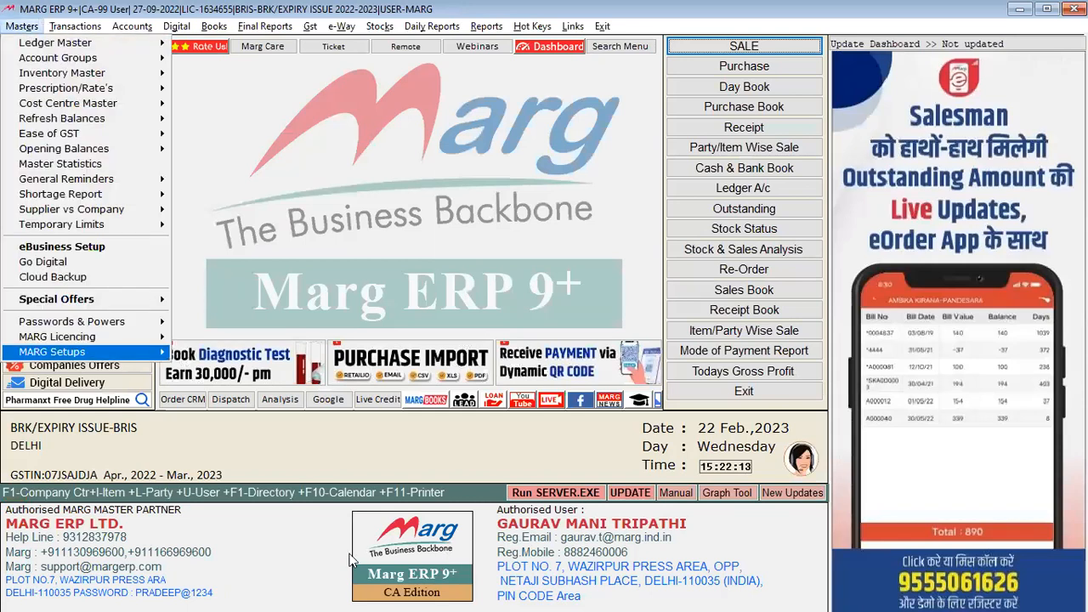
# Search RETAIL in the Control Room and go to the Default Sales Quantity option
pyautogui.press('Return')
pyautogui.write('RETAIL')
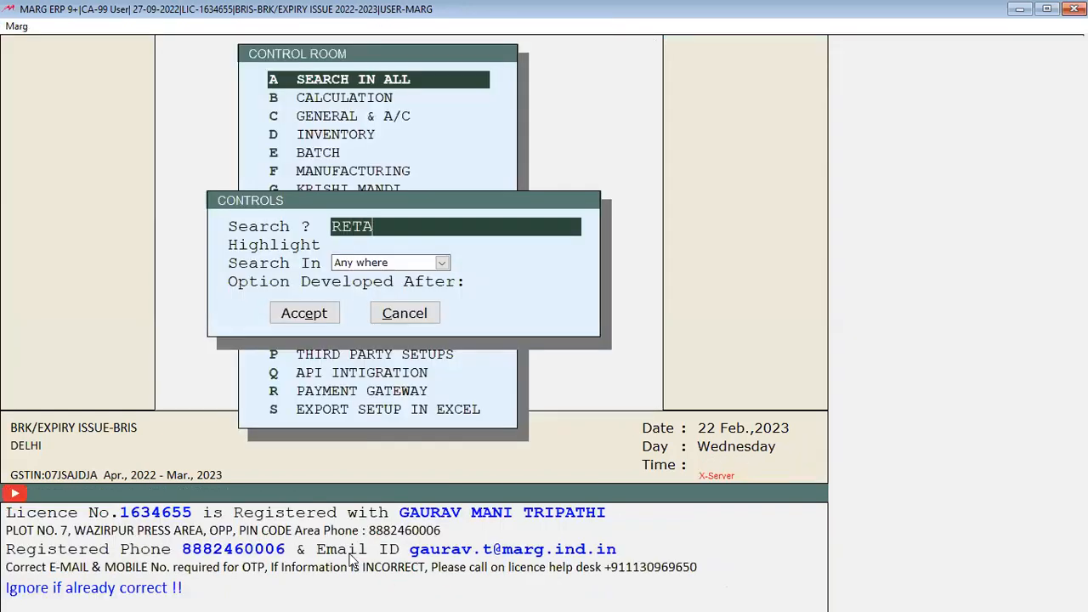
pyautogui.press('Return')
pyautogui.press('Return')
pyautogui.press('Return')
pyautogui.press('Return')
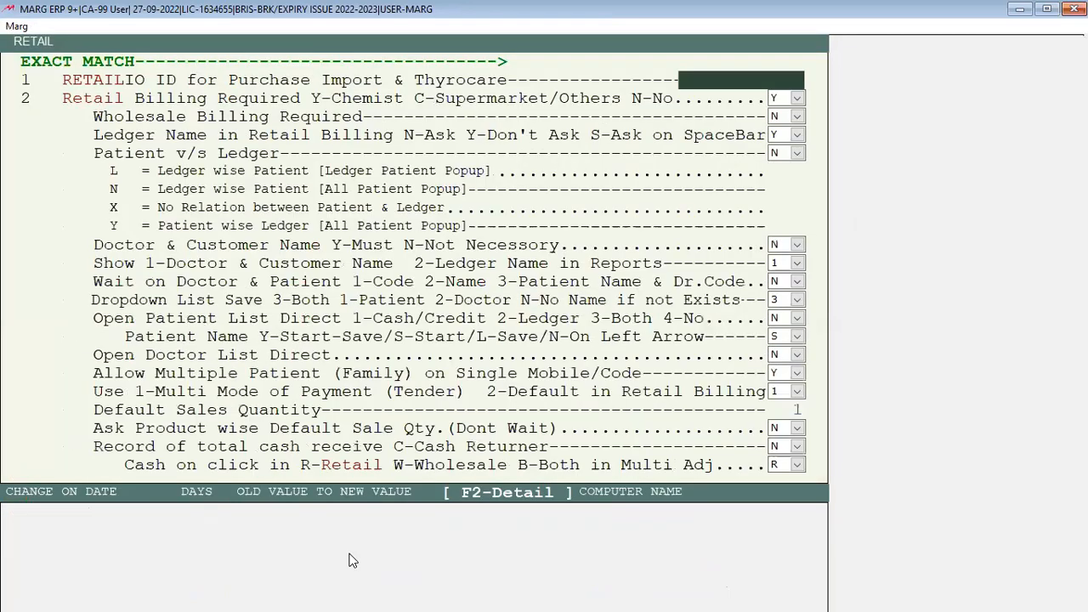
pyautogui.press('Return')
pyautogui.press('Return')
pyautogui.press('Return')
pyautogui.press('Return')
pyautogui.press('Return')
pyautogui.press('Return')
pyautogui.press('Return')
pyautogui.press('Return')
pyautogui.press('Return')
pyautogui.press('Return')
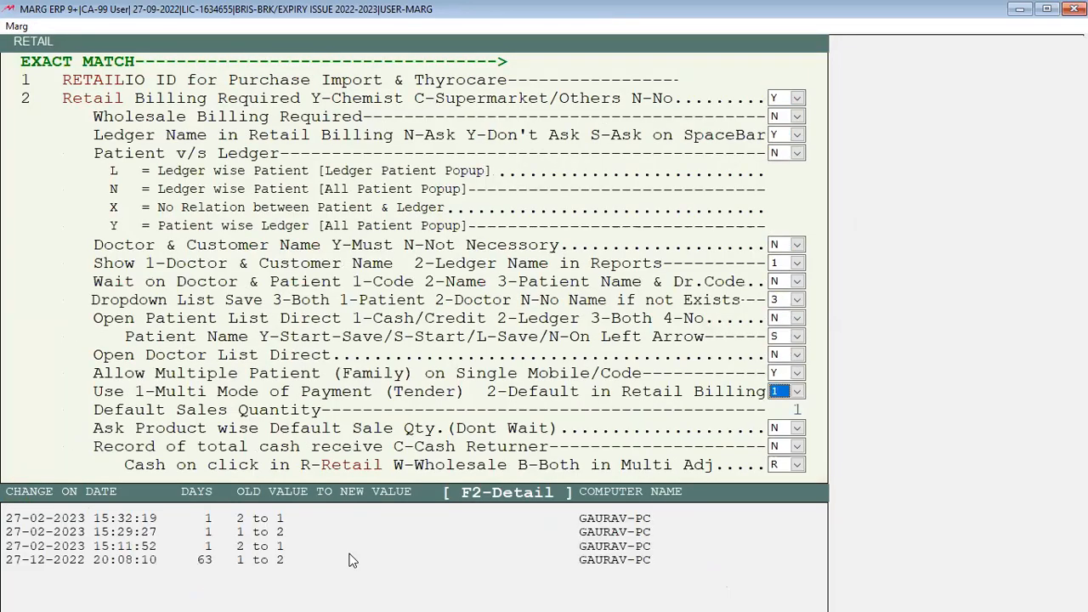
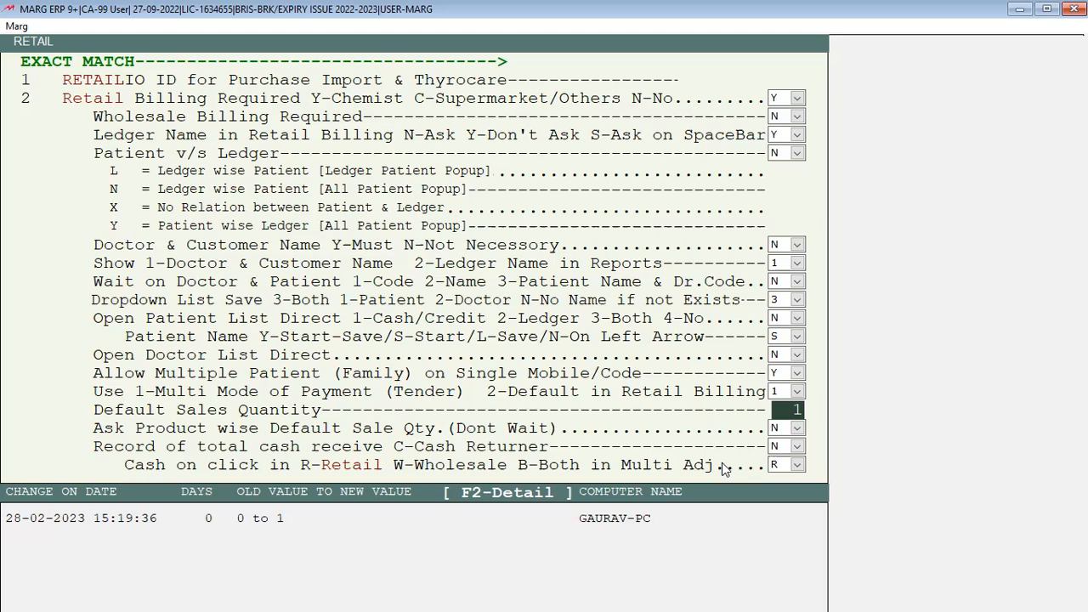
# Enter 2 as the Default Sales Quantity in the Retail settings
pyautogui.write('2')
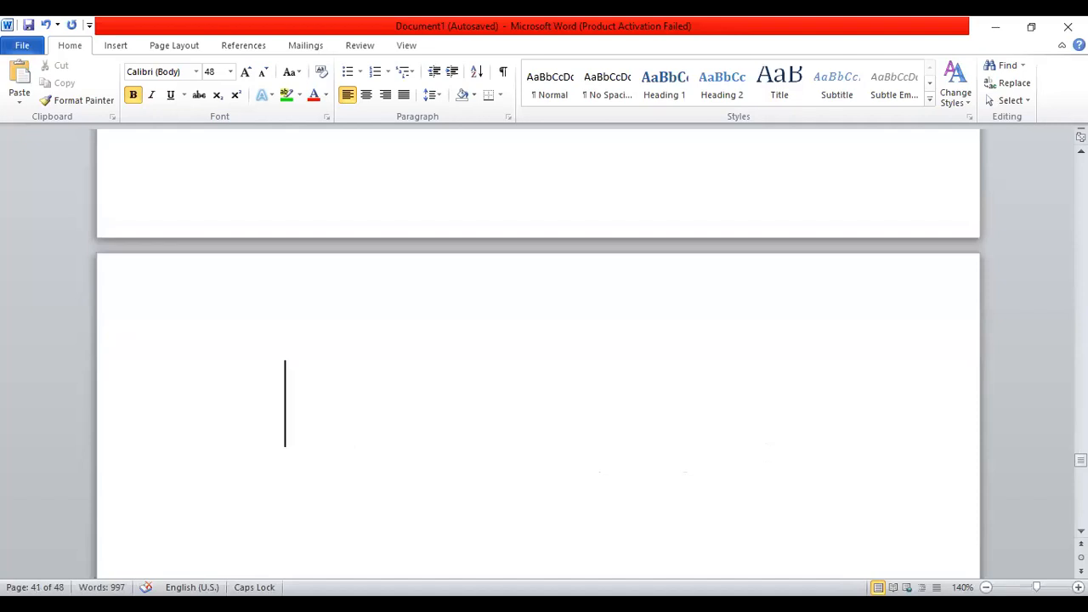
# Shrink the font to 22 and type the 'DEFAULT SALE QTY-' line
pyautogui.click(263, 75)
pyautogui.click(264, 75)
pyautogui.click(264, 75)
pyautogui.click(264, 75)
pyautogui.click(263, 75)
pyautogui.write('DE')
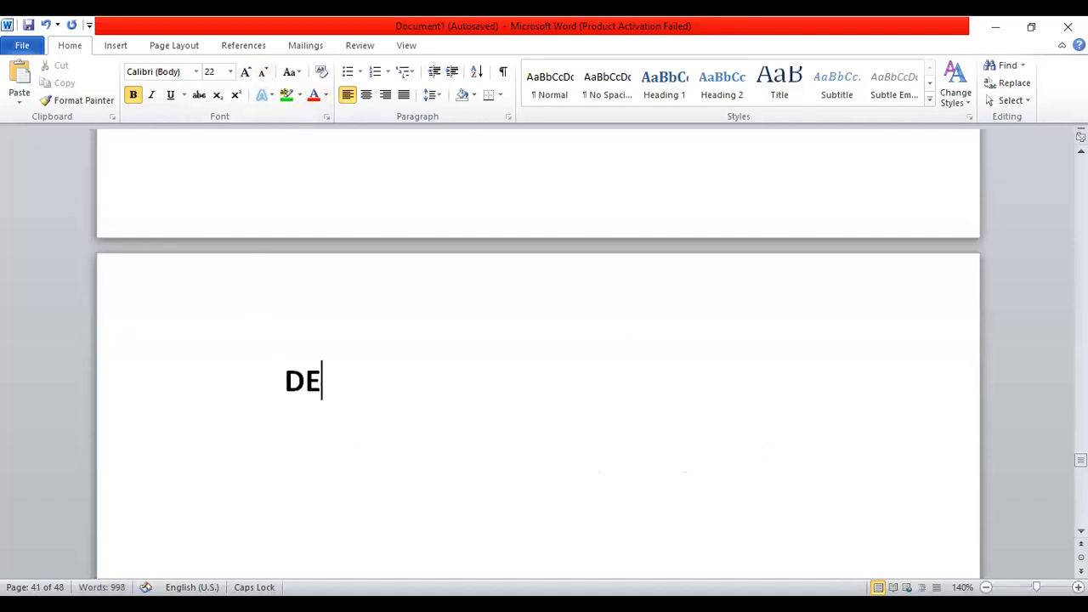
pyautogui.write('FAULT SALE')
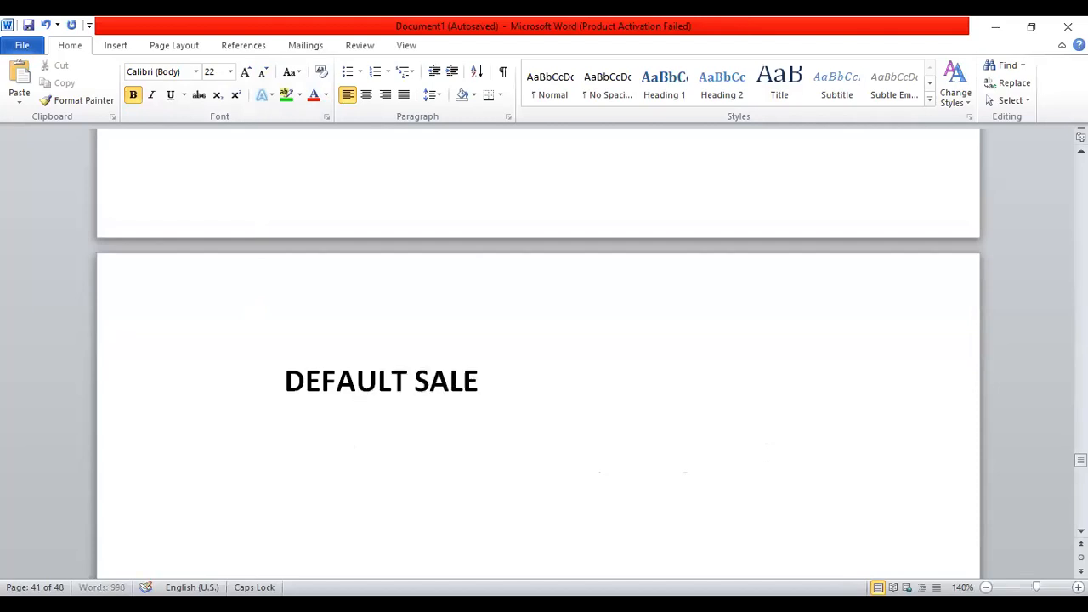
pyautogui.write(' QTY-')
pyautogui.press('Return')
pyautogui.press('Return')
# List ITEM A, ITEM B, ITEM C and ITEM D on separate lines
pyautogui.write('ITEM')
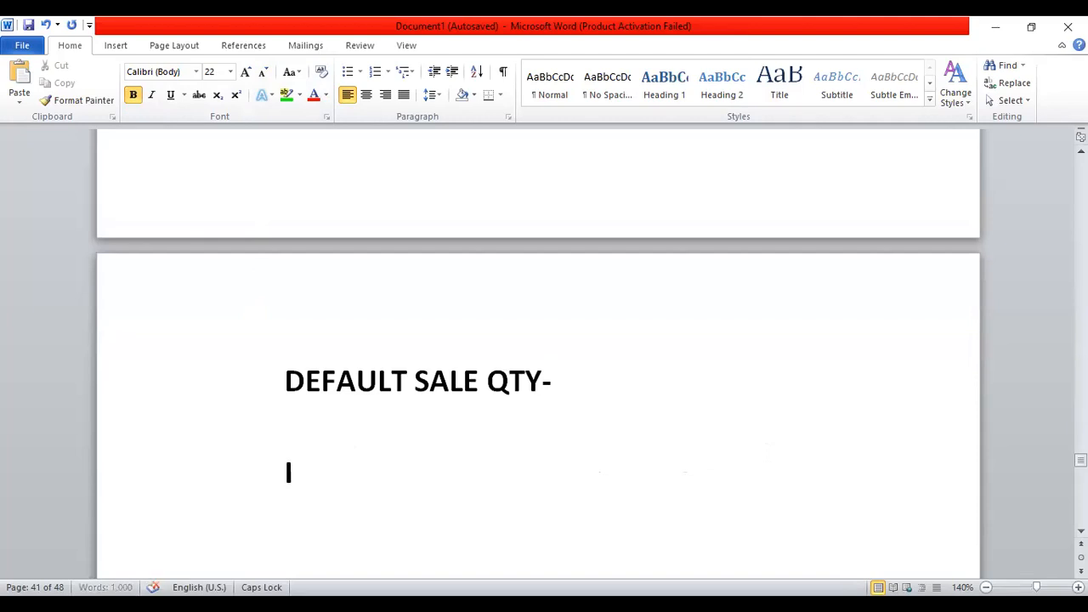
pyautogui.press('Home')
pyautogui.press('Right')
pyautogui.press('Right')
pyautogui.press('Right')
pyautogui.press('Right')
pyautogui.press('Right')
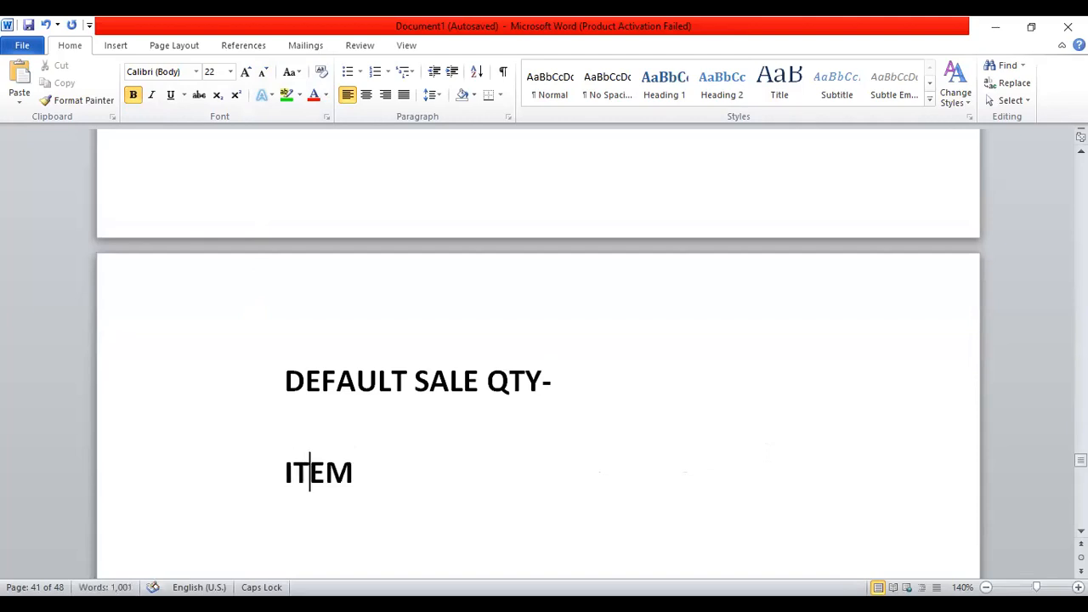
pyautogui.write('A')
pyautogui.press('Return')
pyautogui.write('ITEM B')
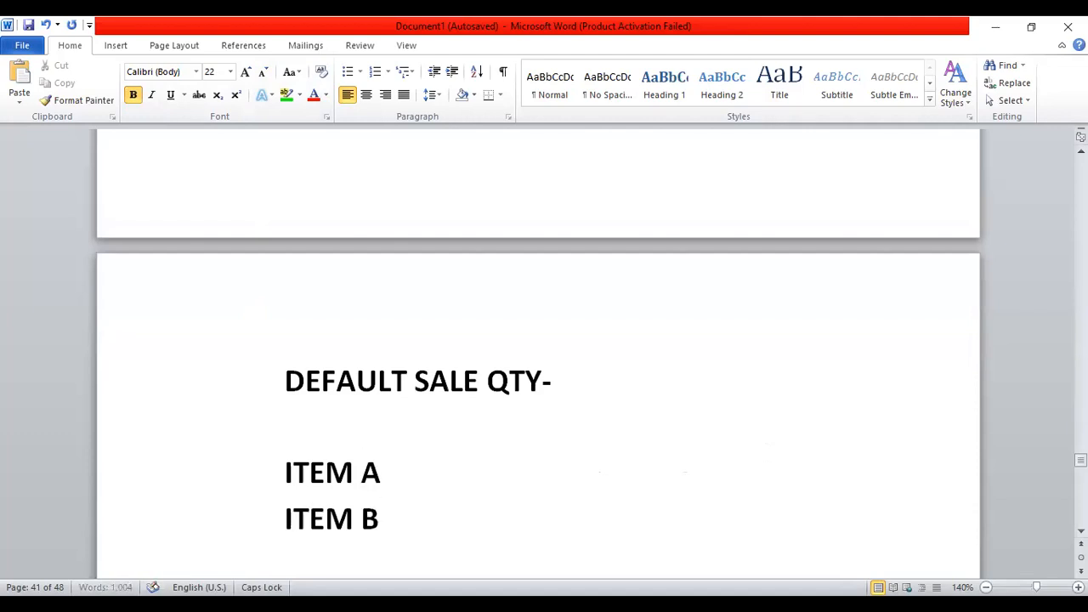
pyautogui.press('Return')
pyautogui.write('ITEM C')
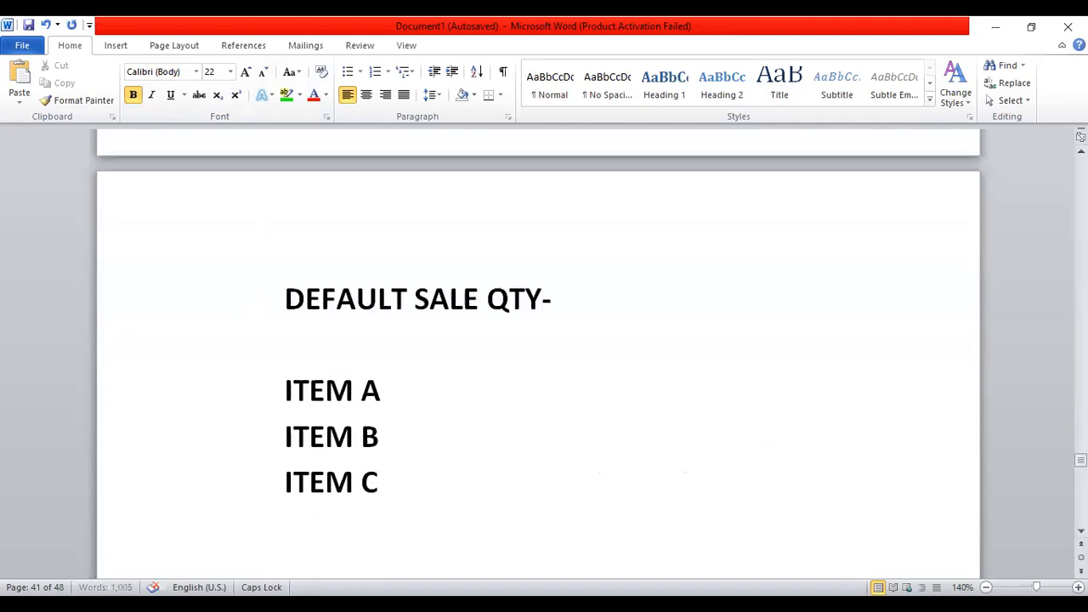
pyautogui.press('Return')
pyautogui.write('ITYE,M')
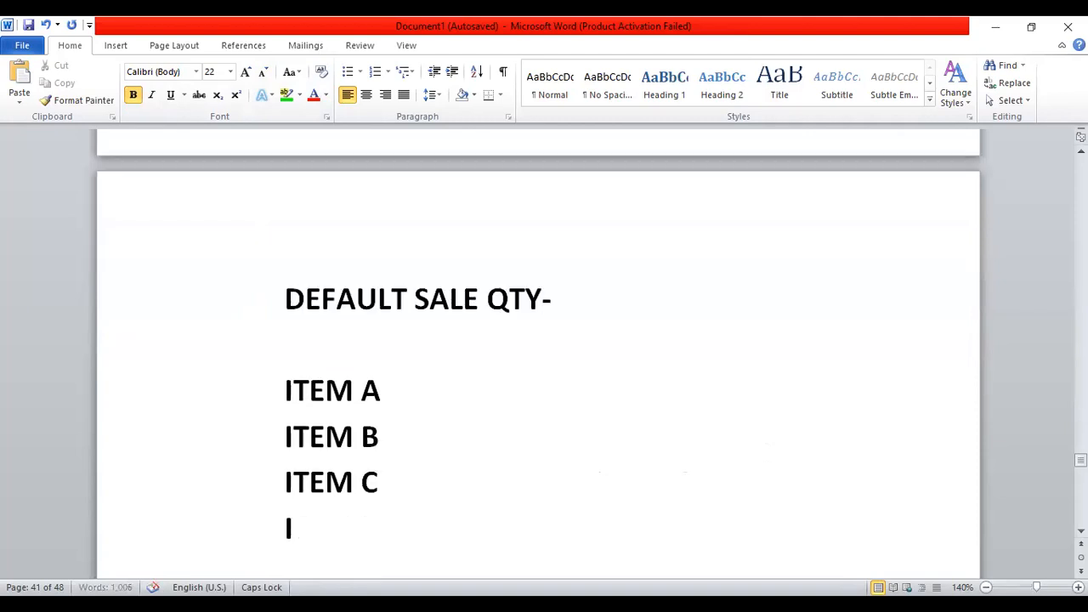
pyautogui.press('BackSpace')
pyautogui.press('BackSpace')
pyautogui.press('BackSpace')
pyautogui.press('BackSpace')
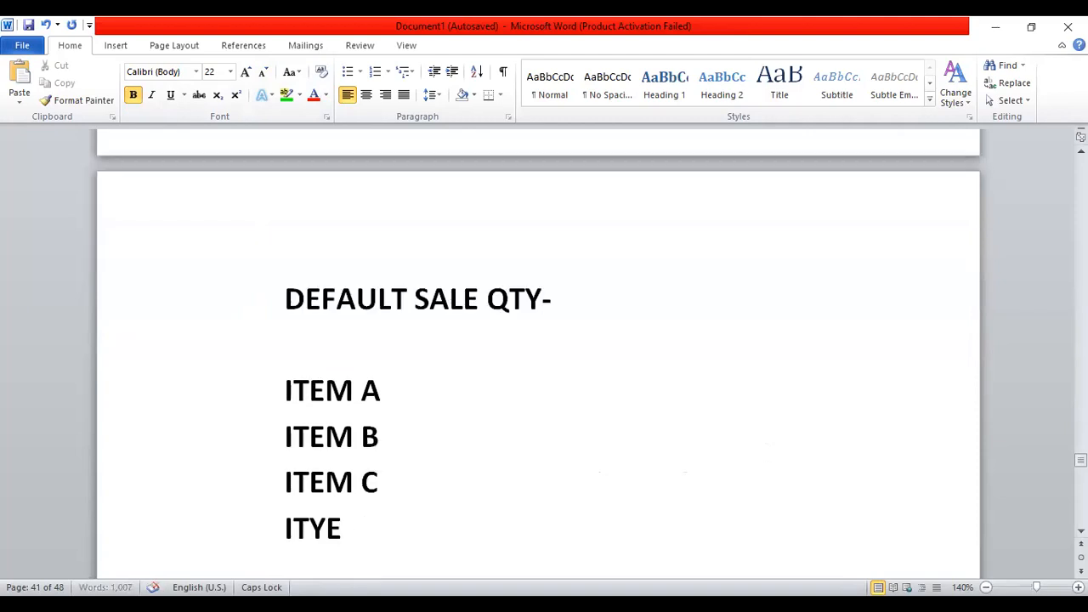
pyautogui.write('EM D')
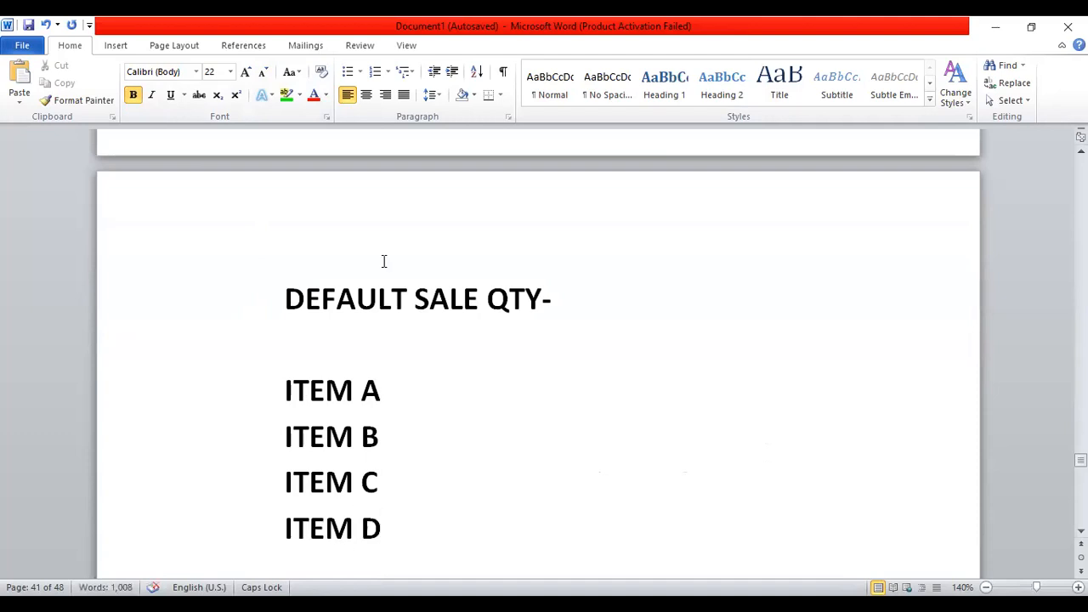
# Add a 'CONTROL ROOM' heading, complete 'DEFAULT SALE QTY- 2', and remove the stray blank line
pyautogui.click(559, 301)
pyautogui.click(282, 255)
pyautogui.press('Return')
pyautogui.write('CON')
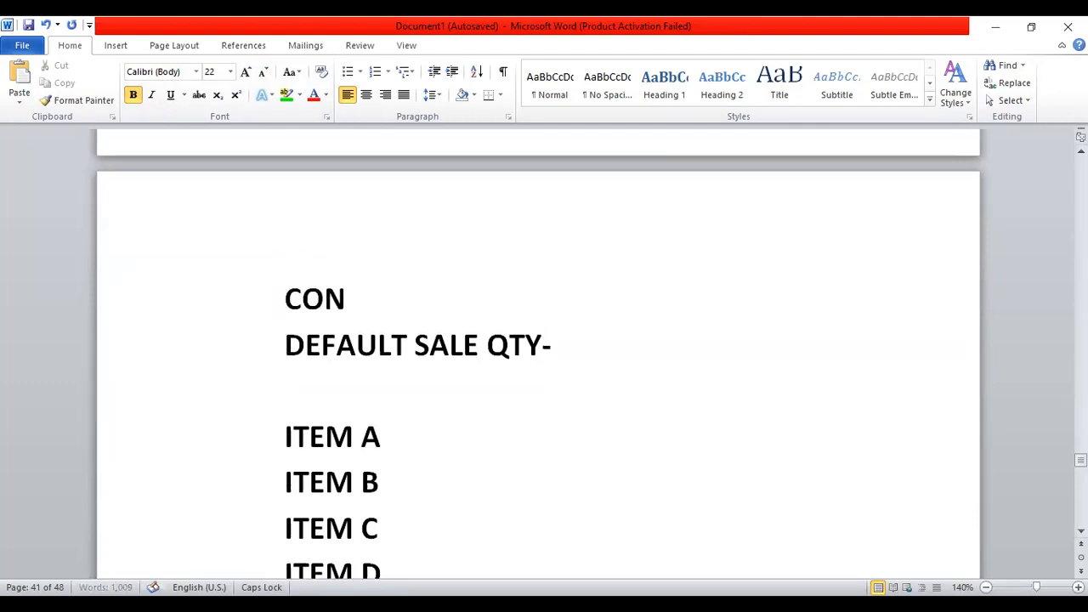
pyautogui.write('TROL,')
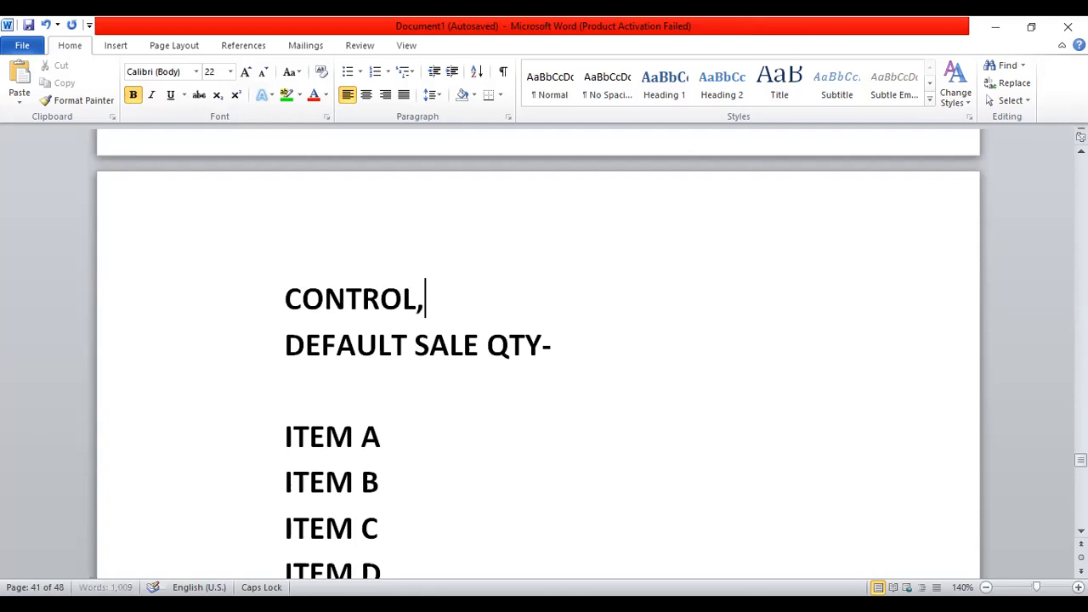
pyautogui.press('BackSpace')
pyautogui.write('ROOM')
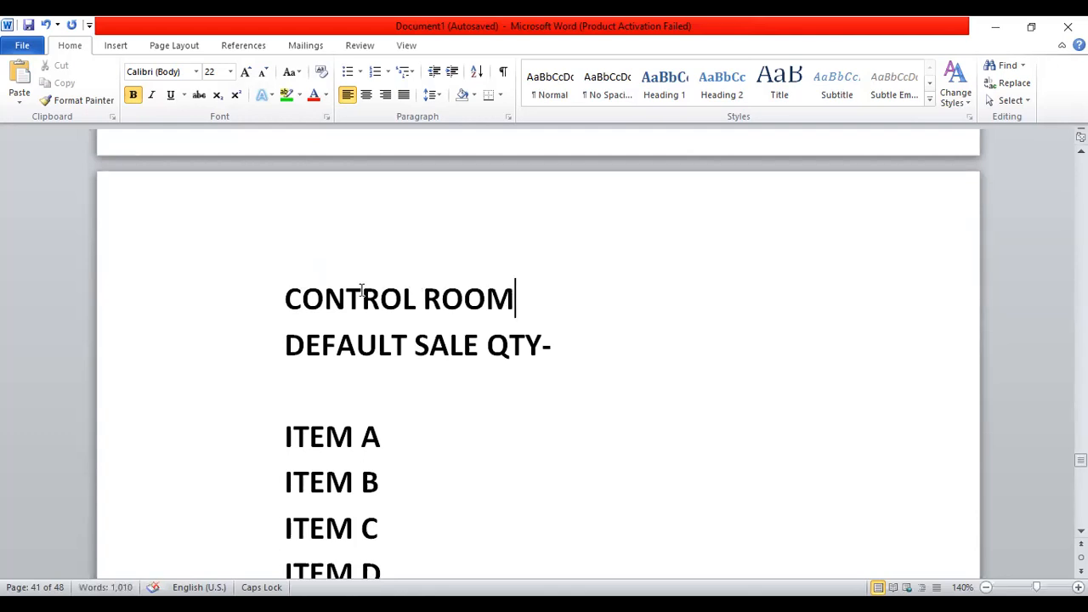
pyautogui.click(584, 342)
pyautogui.write('2')
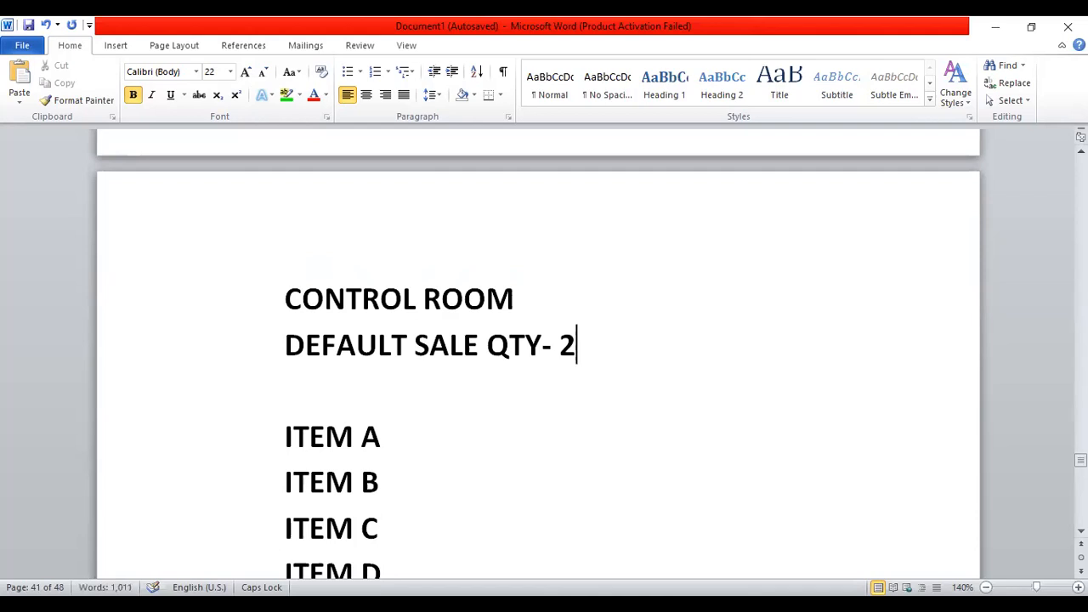
pyautogui.press('Down')
pyautogui.press('Delete')
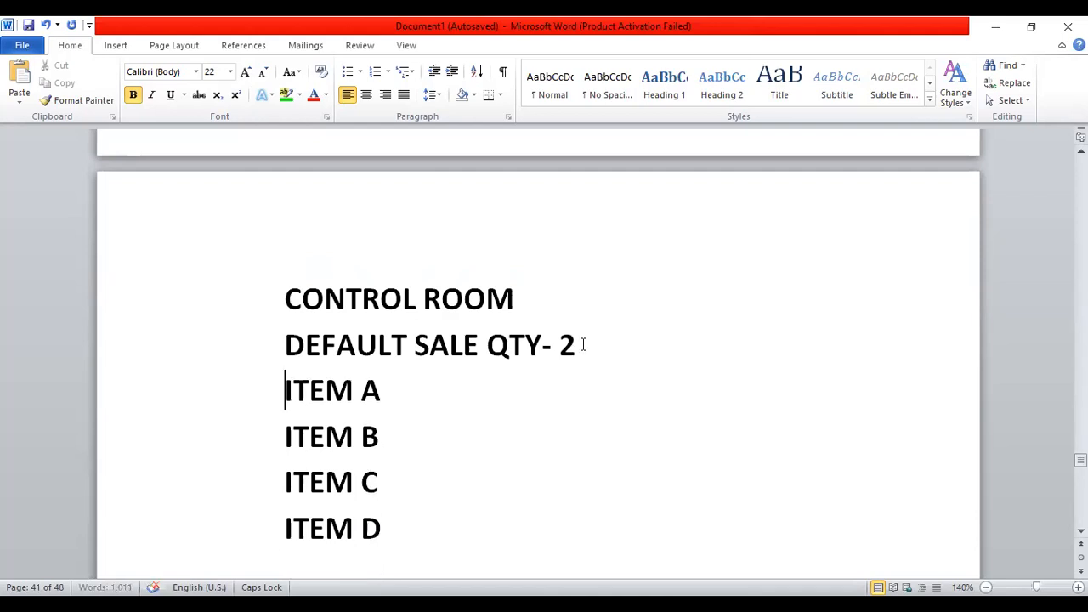
# Select the 'DEFAULT SALE QTY- 2' line and apply green text highlighting
pyautogui.press('Down')
pyautogui.press('Down')
pyautogui.hotkey('alt', 'Tab')
pyautogui.click(583, 351)
pyautogui.hotkey('shift', 'Left')
pyautogui.hotkey('shift', 'Left')
pyautogui.hotkey('shift', 'Left')
pyautogui.hotkey('shift', 'Left')
pyautogui.hotkey('shift', 'Left')
pyautogui.hotkey('shift', 'Left')
pyautogui.hotkey('shift', 'Left')
pyautogui.hotkey('shift', 'Left')
pyautogui.hotkey('shift', 'Left')
pyautogui.hotkey('shift', 'Left')
pyautogui.hotkey('shift', 'Left')
pyautogui.hotkey('shift', 'Left')
pyautogui.hotkey('shift', 'Left')
pyautogui.hotkey('shift', 'Left')
pyautogui.hotkey('shift', 'Left')
pyautogui.hotkey('shift', 'Left')
pyautogui.hotkey('shift', 'Left')
pyautogui.hotkey('shift', 'Left')
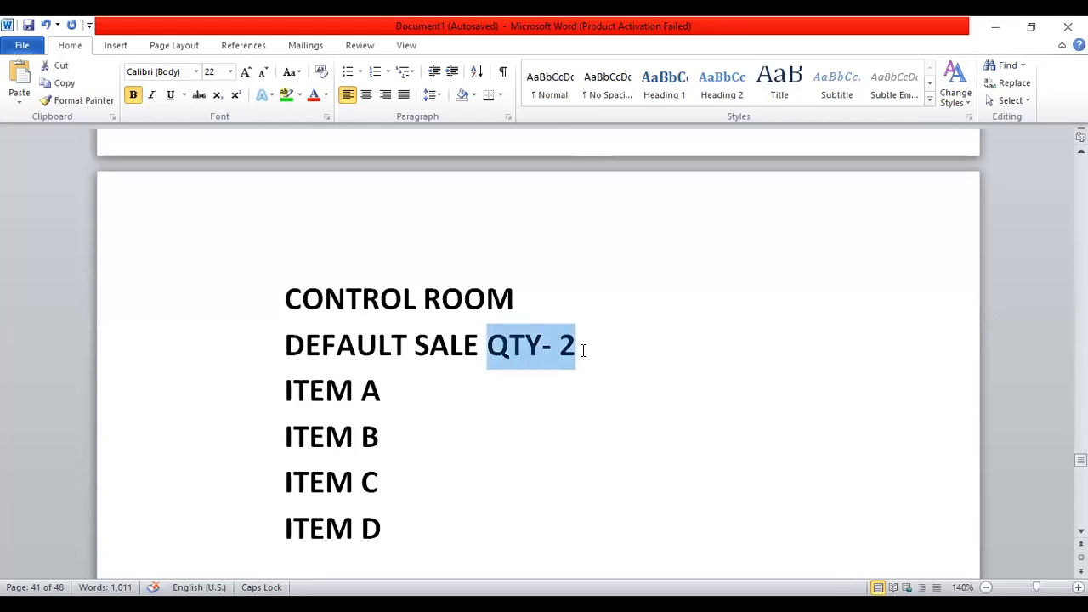
pyautogui.hotkey('shift', 'Left')
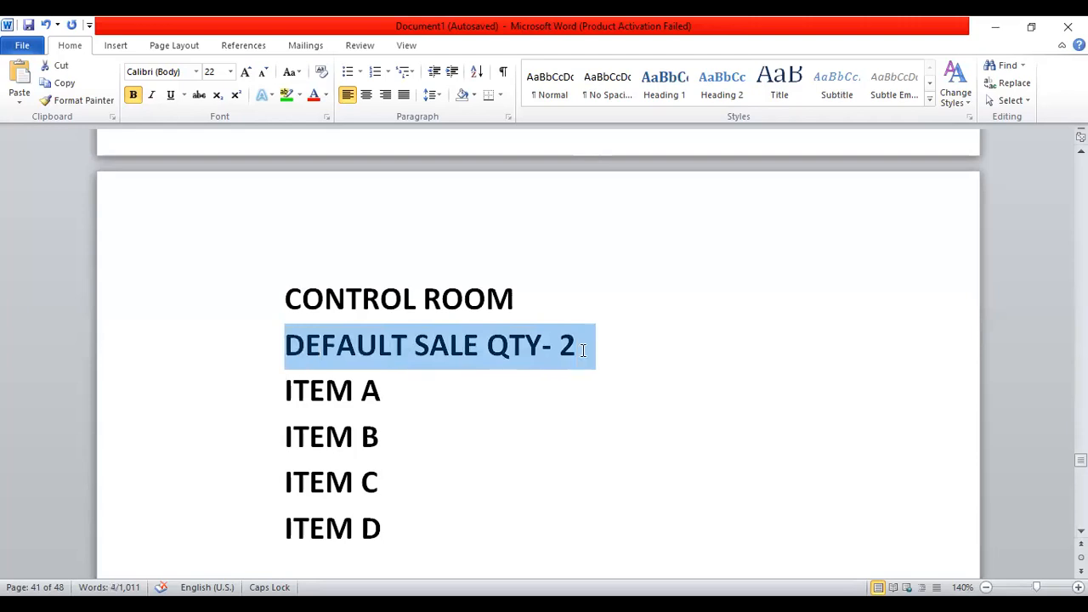
pyautogui.click(287, 93)
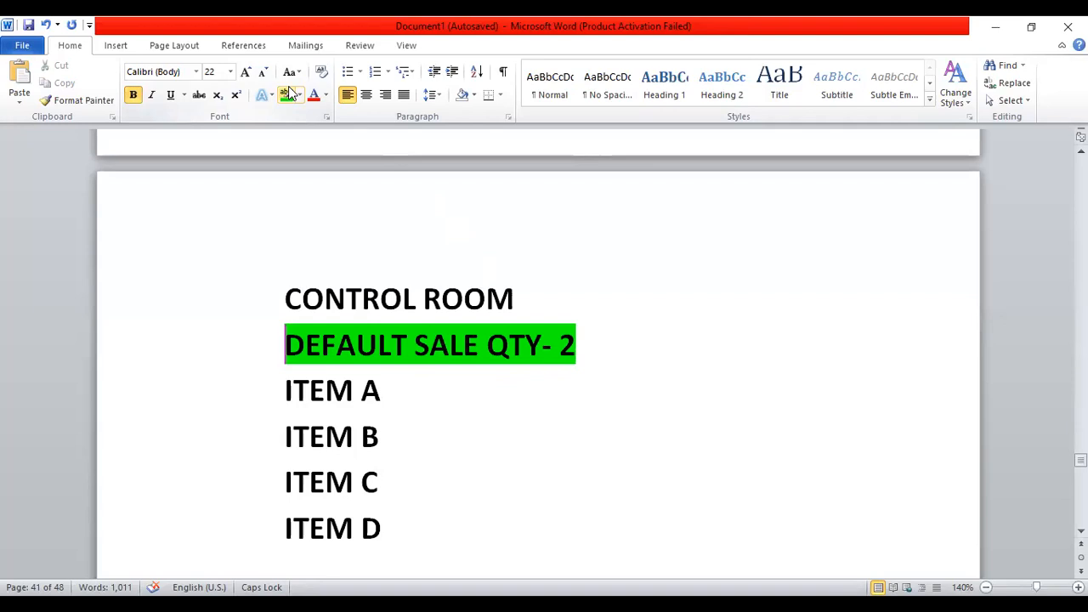
# Change the green line to read 'DEFAULT SALE QTY ITEM WISE'
pyautogui.click(583, 344)
pyautogui.press('BackSpace')
pyautogui.press('BackSpace')
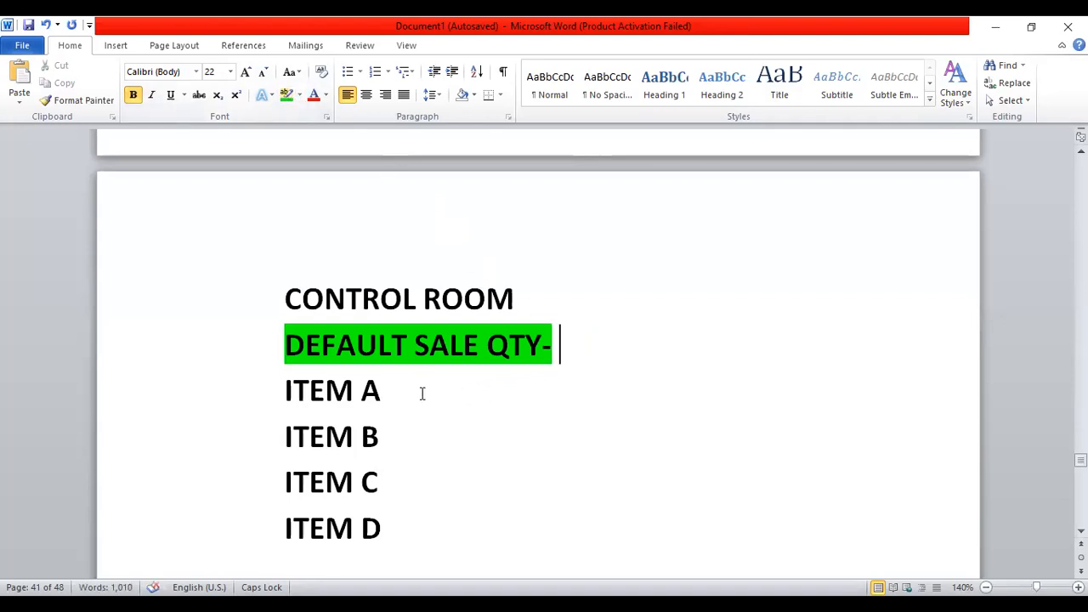
pyautogui.press('BackSpace')
pyautogui.press('BackSpace')
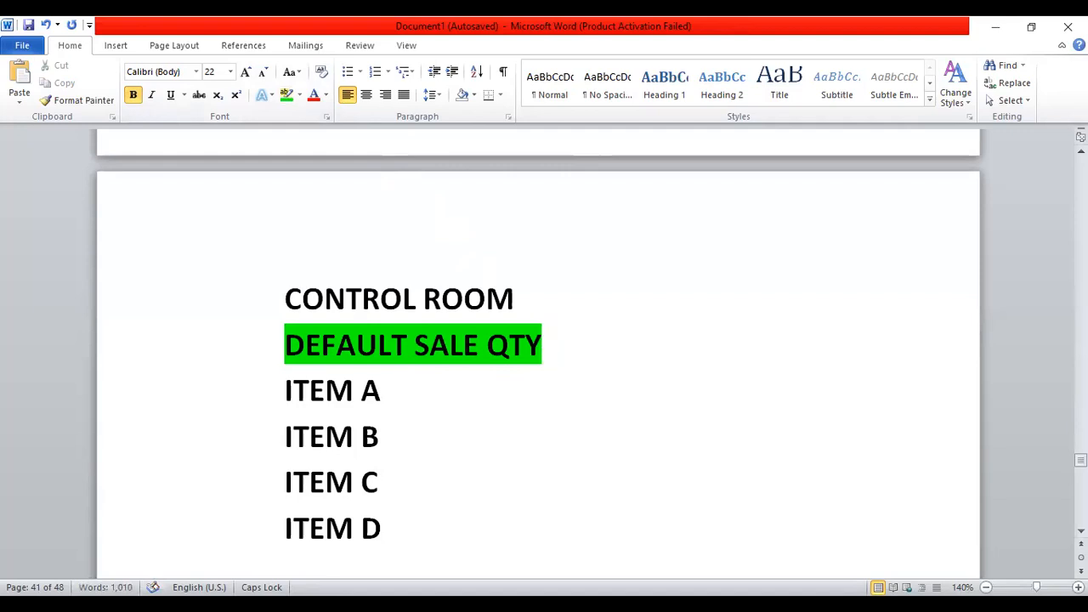
pyautogui.write('ITEM WISE')
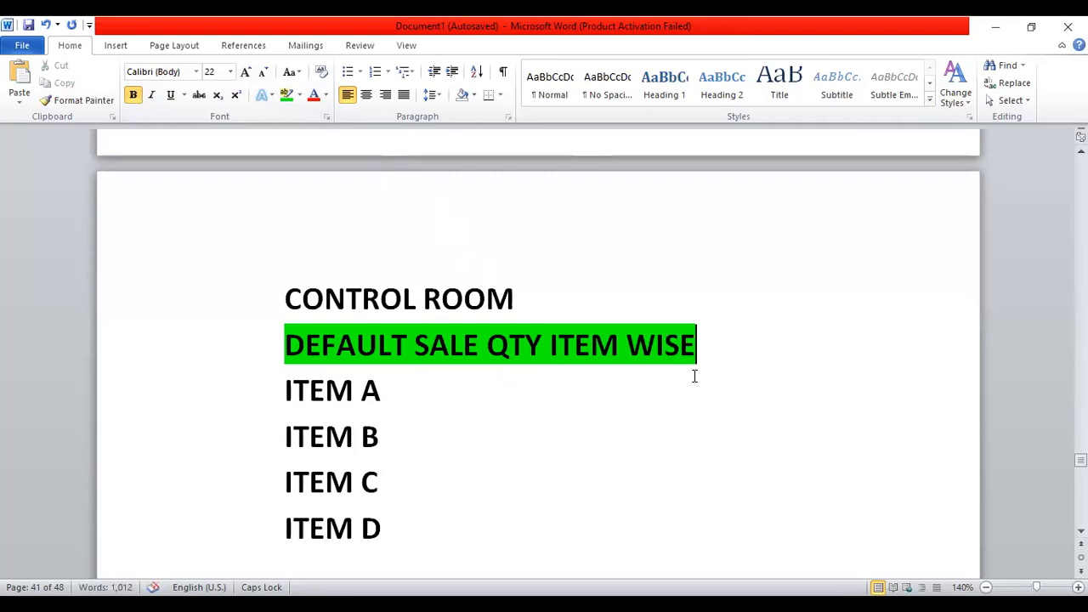
# Append '- 2 QTY', '- 4 QTY', '- 3 QTY' and '- 1 QTY' to ITEM A through ITEM D
pyautogui.click(414, 391)
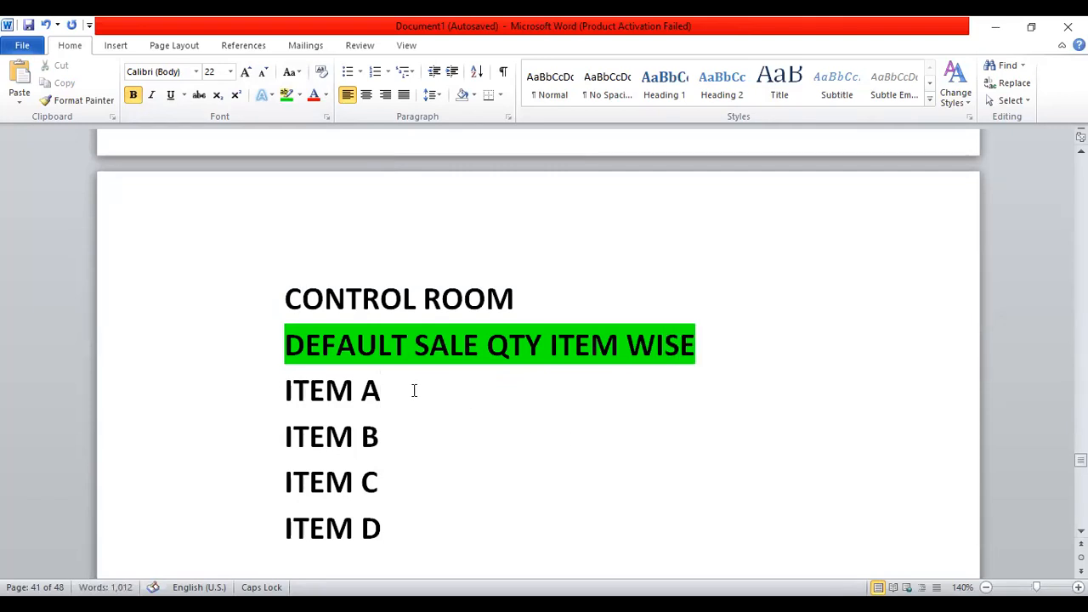
pyautogui.write('- 2 QTY')
pyautogui.press('Down')
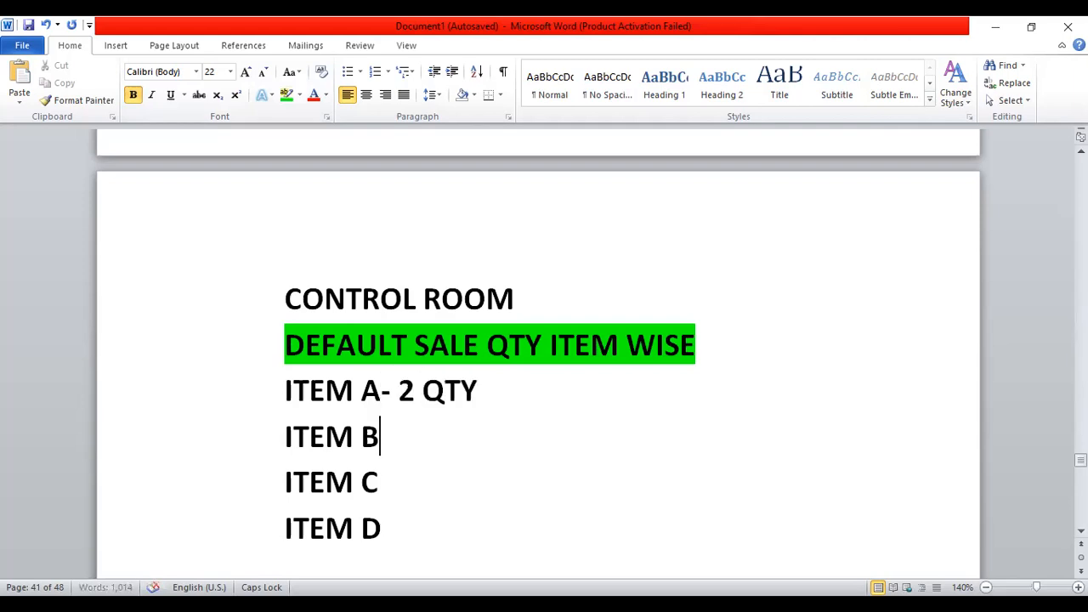
pyautogui.write('- 4 QTY')
pyautogui.press('Down')
pyautogui.write('-')
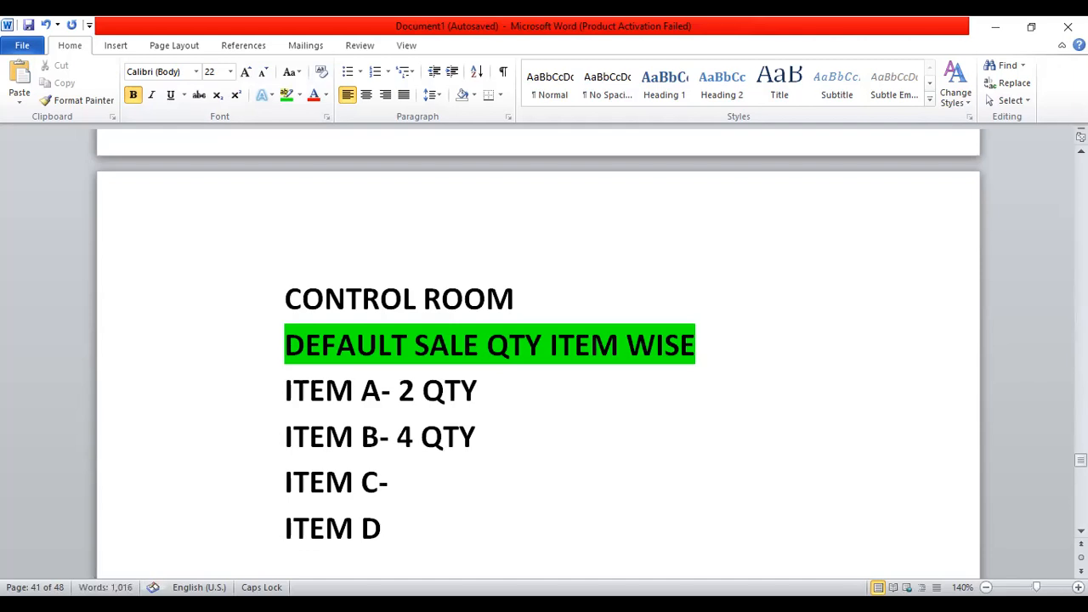
pyautogui.write(' 3 QTY')
pyautogui.press('Down')
pyautogui.write('-')
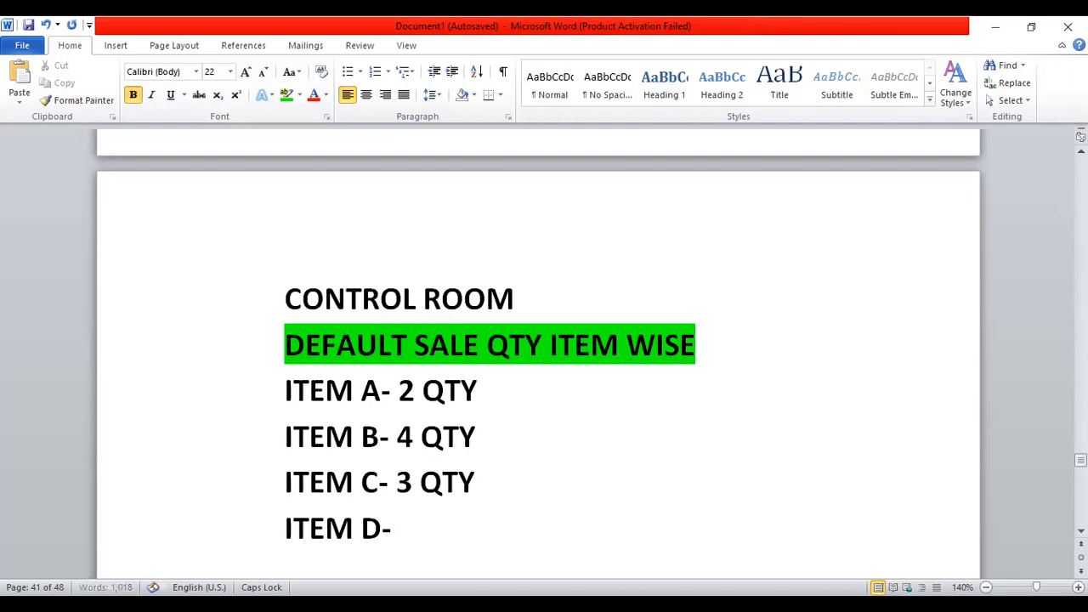
pyautogui.write(' 1 QTY')
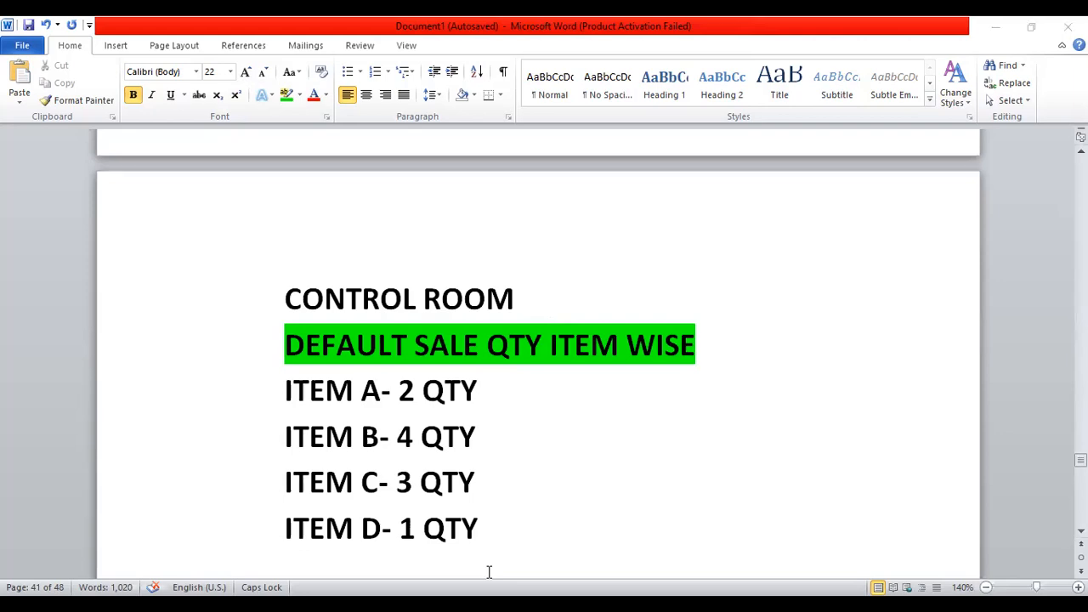
pyautogui.hotkey('alt', 'Tab')
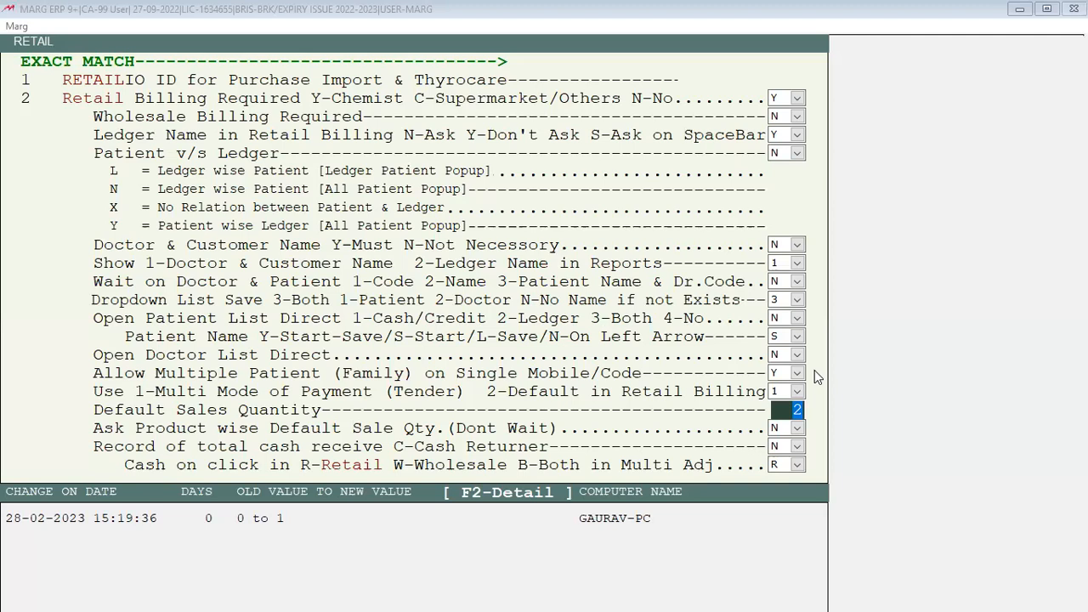
# Reset Default Sales Quantity to 0, set Ask Product wise Default Sale Qty to Y, and save
pyautogui.click(618, 7)
pyautogui.press('Down')
pyautogui.press('Up')
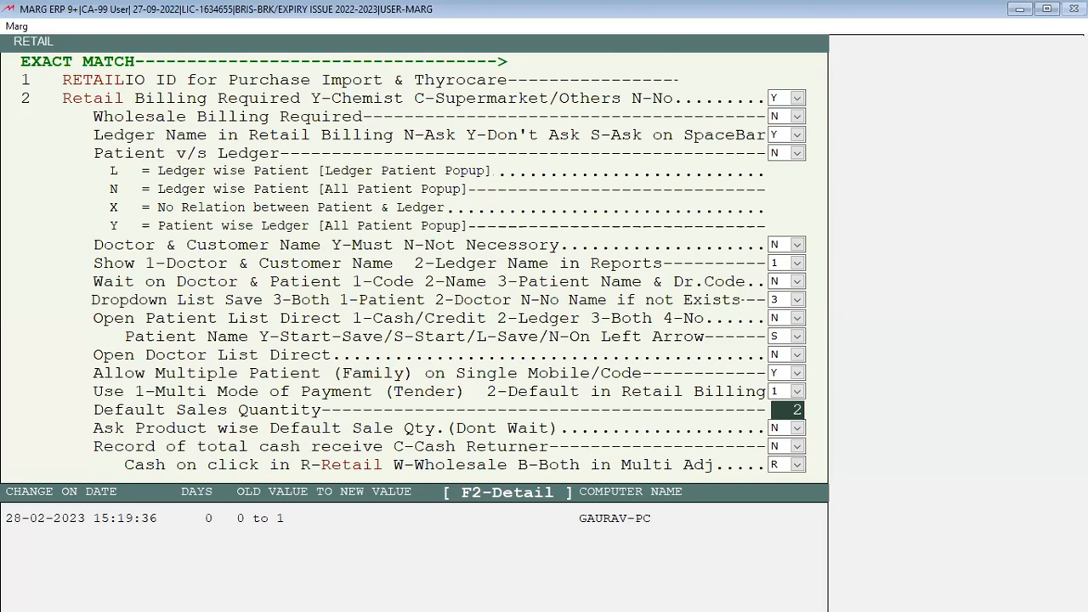
pyautogui.write('2')
pyautogui.press('Delete')
pyautogui.press('Delete')
pyautogui.press('Return')
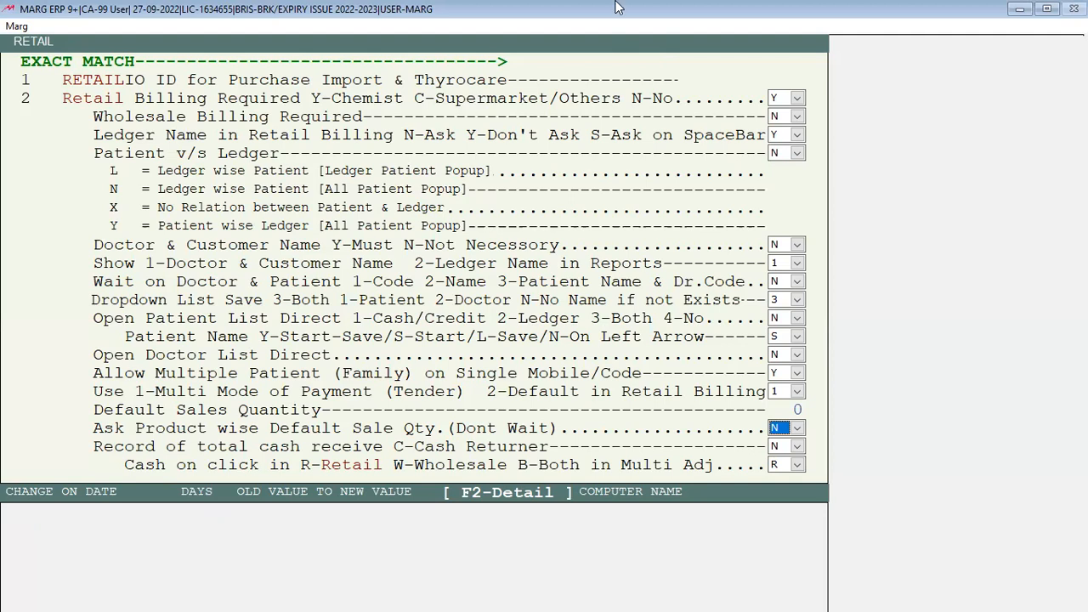
pyautogui.press('space')
pyautogui.press('Down')
pyautogui.press('Return')
pyautogui.press('Return')
pyautogui.press('Escape')
pyautogui.press('Return')
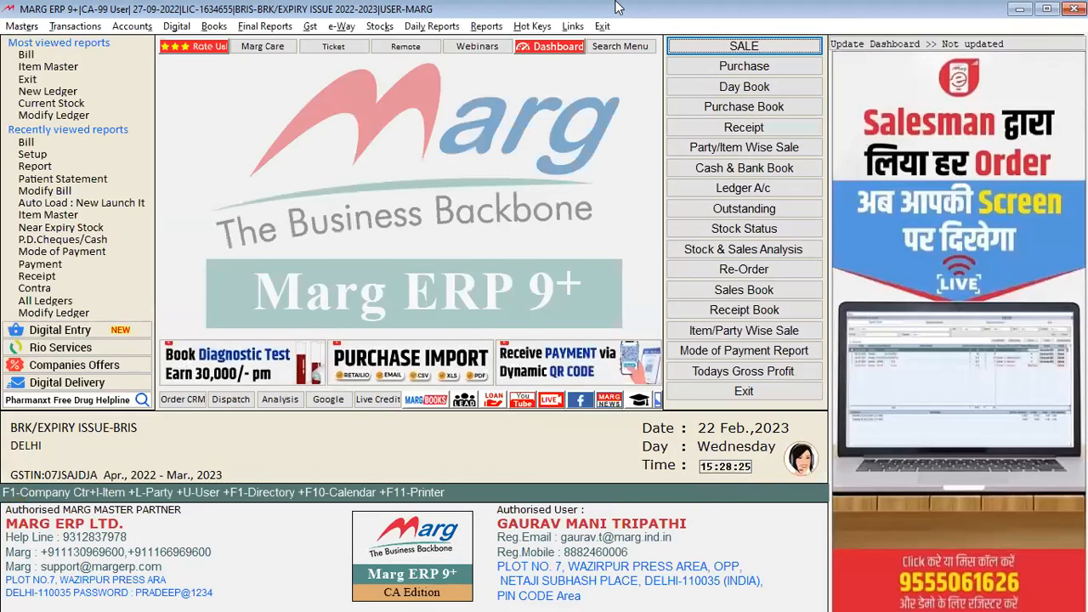
# Open the Inventory Master item list from Masters, closing the new product form unused
pyautogui.hotkey('alt', 'm')
pyautogui.press('Down')
pyautogui.press('Down')
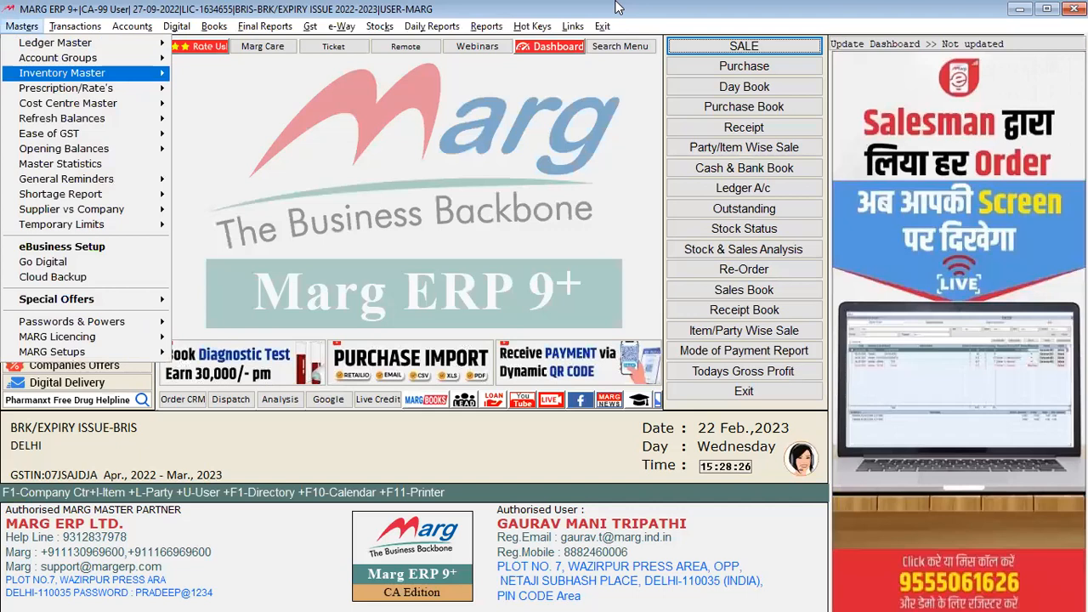
pyautogui.press('Return')
pyautogui.press('Return')
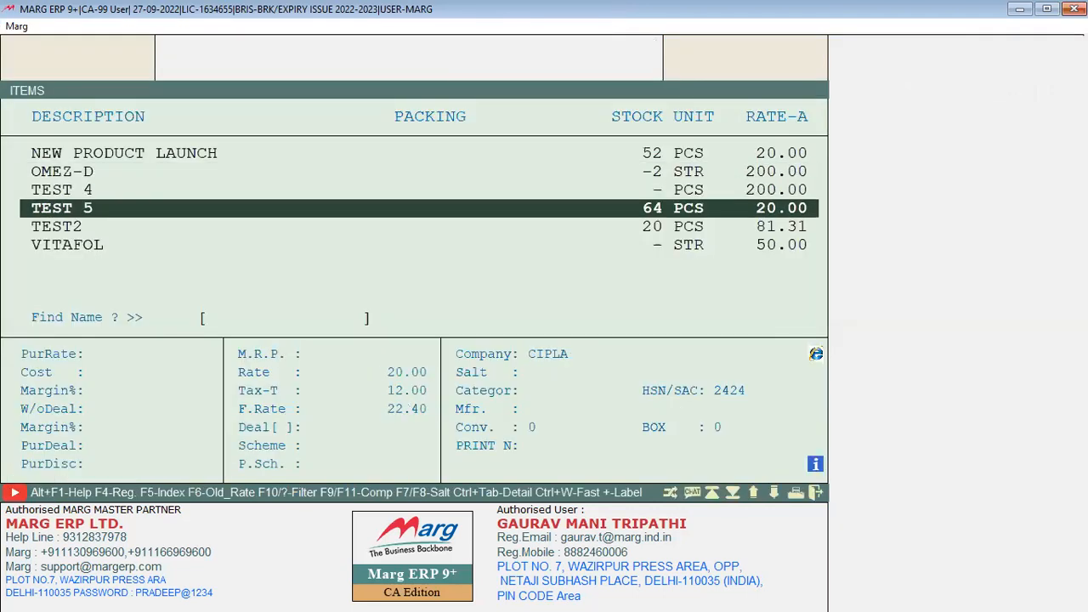
pyautogui.press('F2')
pyautogui.press('Return')
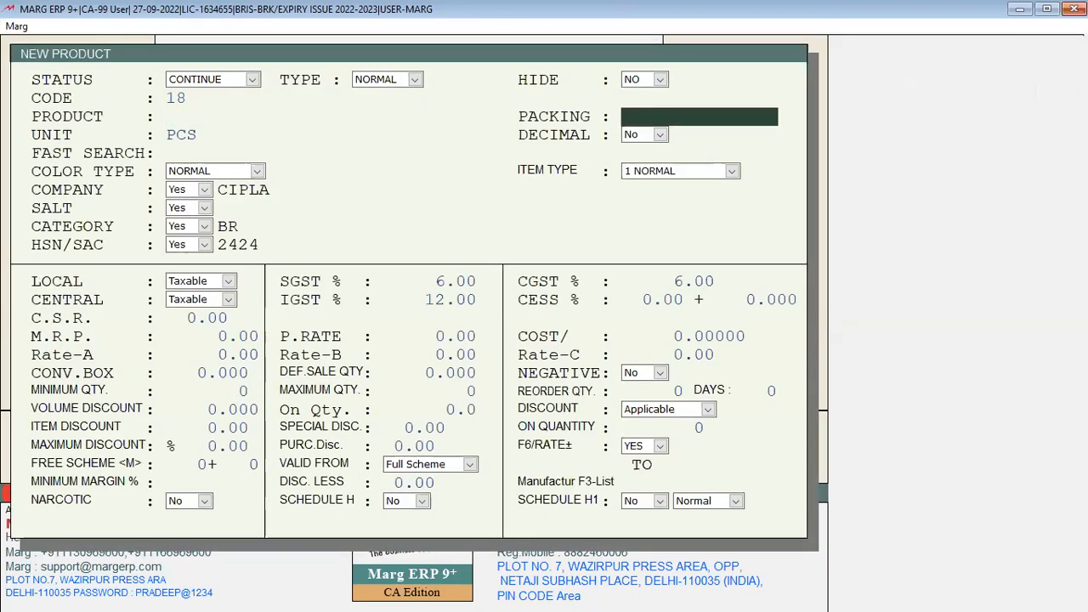
pyautogui.press('Escape')
pyautogui.press('F2')
pyautogui.press('Escape')
# Set TEST 5's DEF.SALE QTY to 2 and save the item
pyautogui.press('Return')
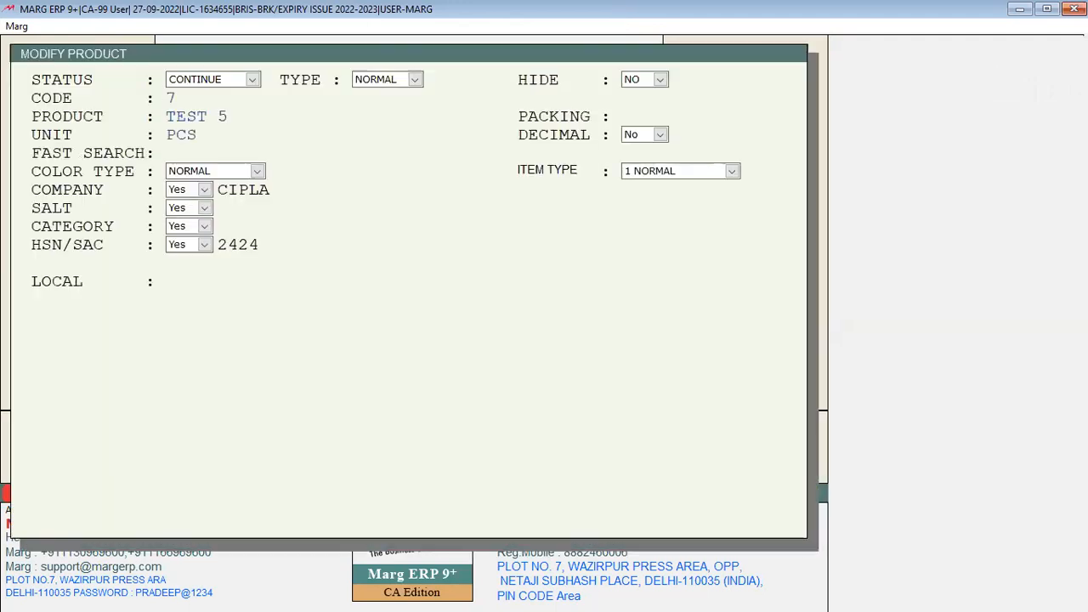
pyautogui.press('Return')
pyautogui.press('Return')
pyautogui.press('Return')
pyautogui.press('Return')
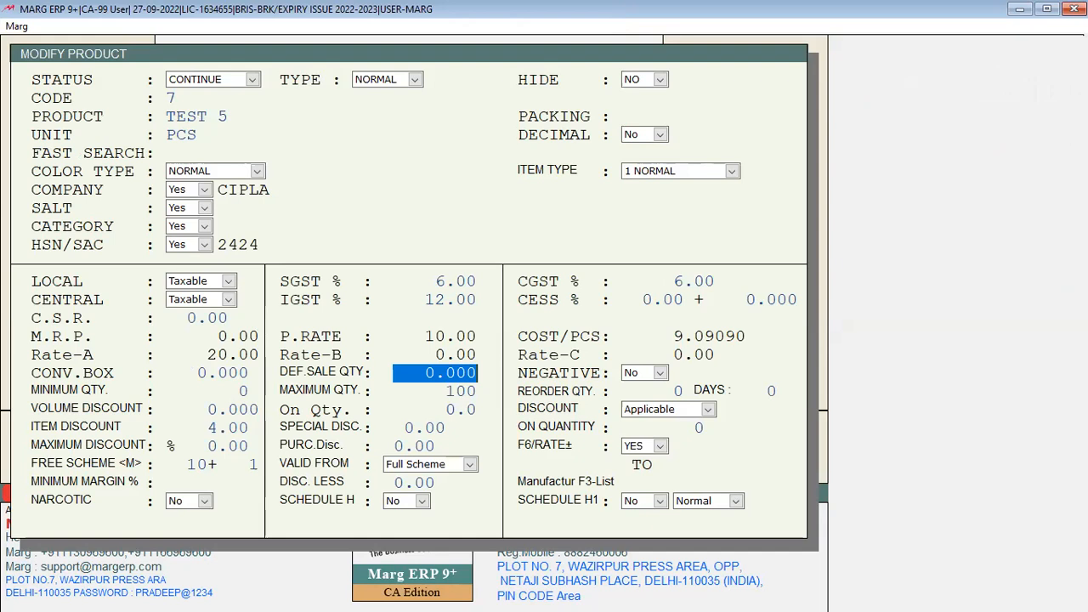
pyautogui.write('2 .')
pyautogui.press('Return')
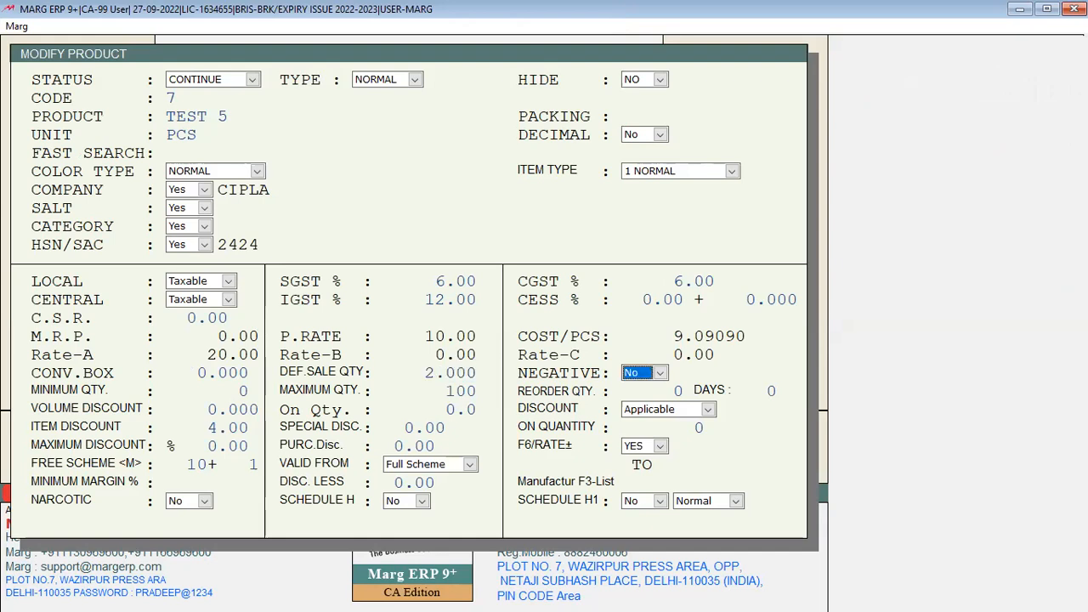
pyautogui.press('Escape')
pyautogui.press('Return')
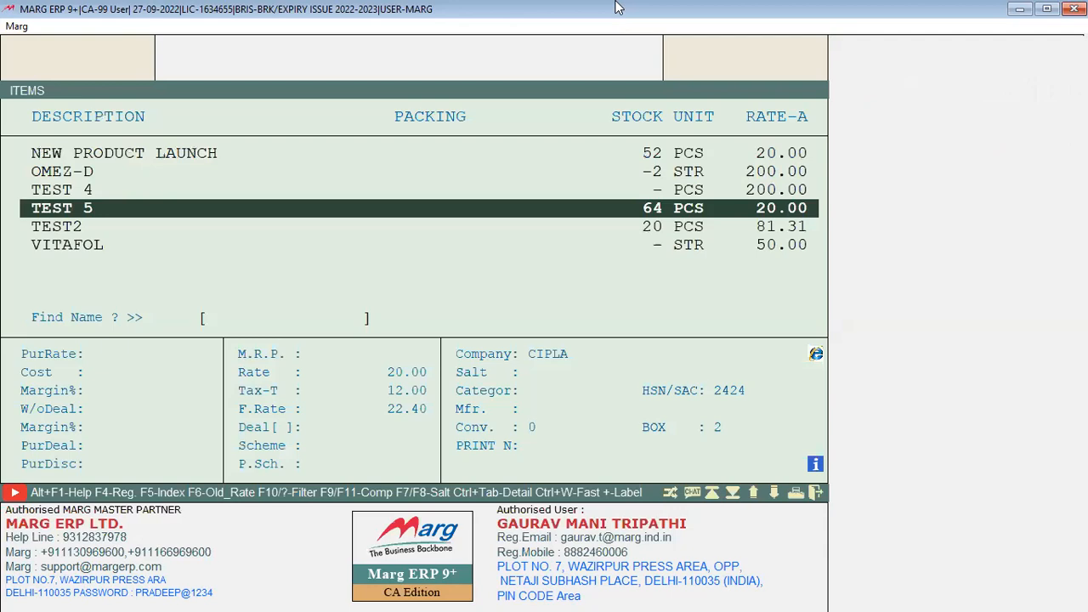
# Set NEW PRODUCT LAUNCH's DEF.SALE QTY to 5 and save the item
pyautogui.press('Up')
pyautogui.press('Up')
pyautogui.press('Up')
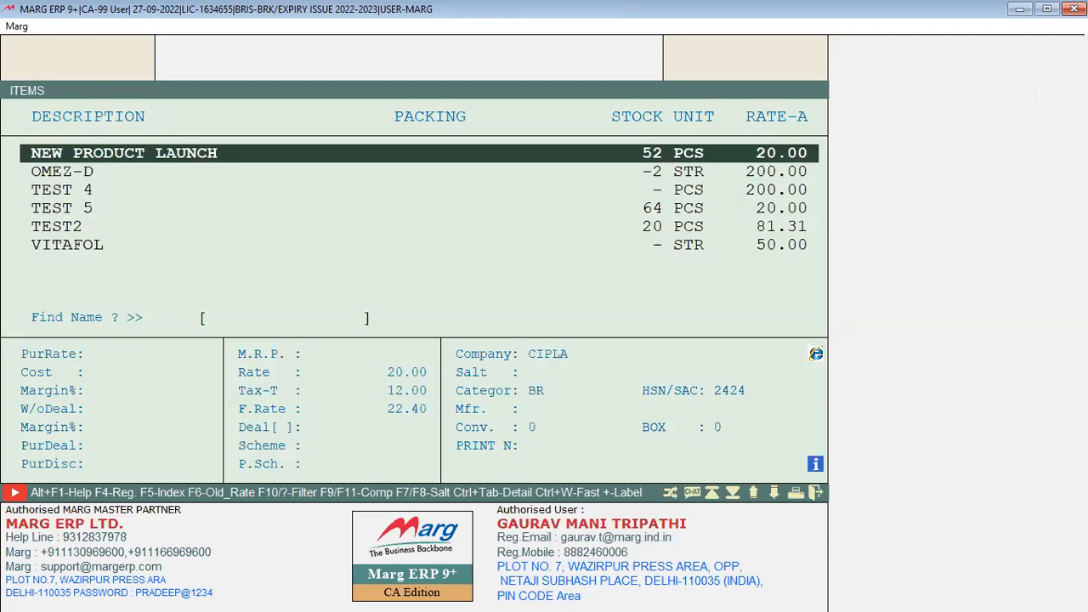
pyautogui.press('F3')
pyautogui.press('Return')
pyautogui.press('Return')
pyautogui.press('Return')
pyautogui.press('Return')
pyautogui.press('Return')
pyautogui.press('Return')
pyautogui.press('Return')
pyautogui.press('Return')
pyautogui.press('Return')
pyautogui.press('Return')
pyautogui.press('Return')
pyautogui.press('Return')
pyautogui.press('Return')
pyautogui.press('Return')
pyautogui.press('Return')
pyautogui.press('Return')
pyautogui.press('Return')
pyautogui.press('Return')
pyautogui.press('Return')
pyautogui.press('Return')
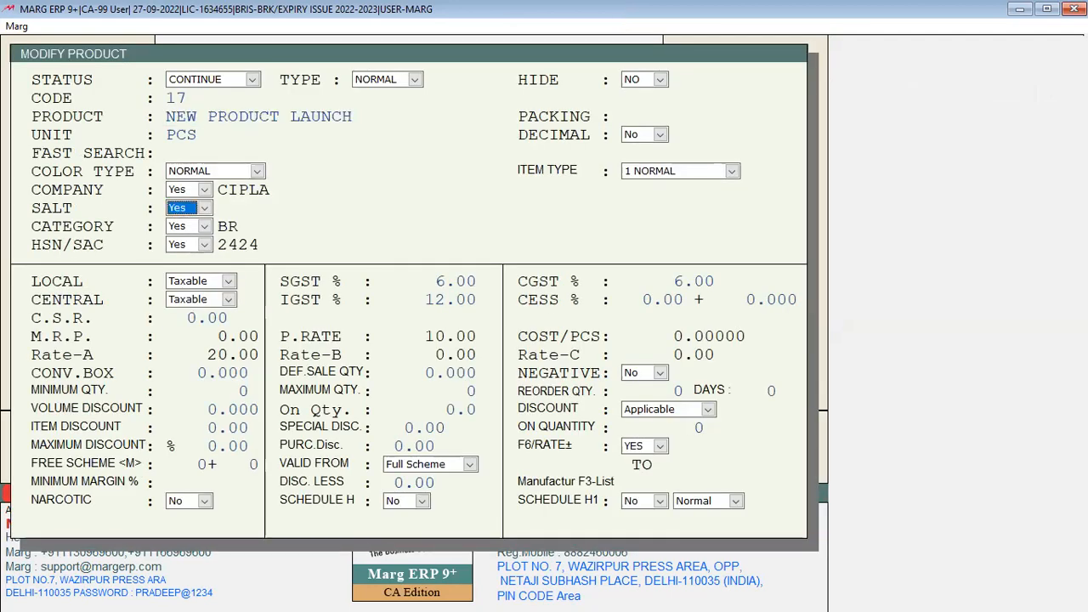
pyautogui.write('5')
pyautogui.press('Return')
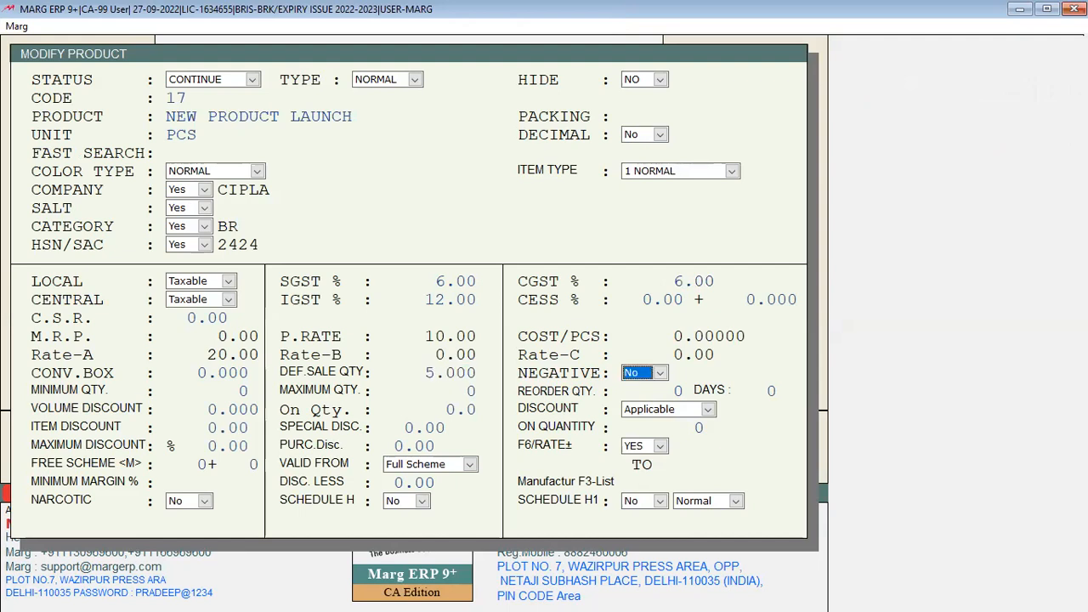
pyautogui.press('Escape')
pyautogui.press('Return')
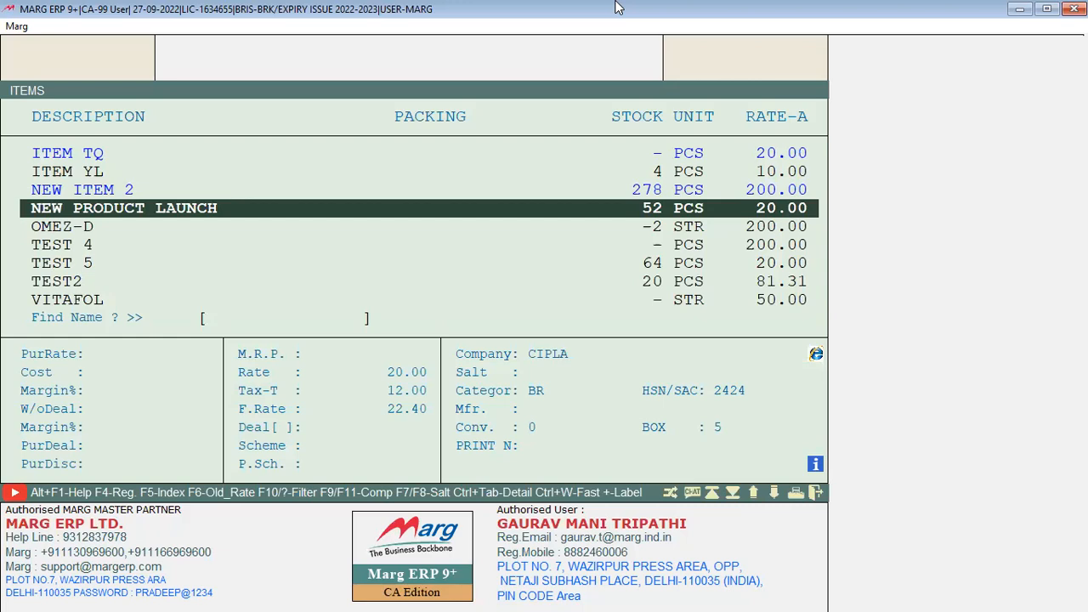
# Save ITEM YL with a default sale quantity of 1, then glance at NEW ITEM 2's batches
pyautogui.press('Up')
pyautogui.press('Up')
pyautogui.press('Down')
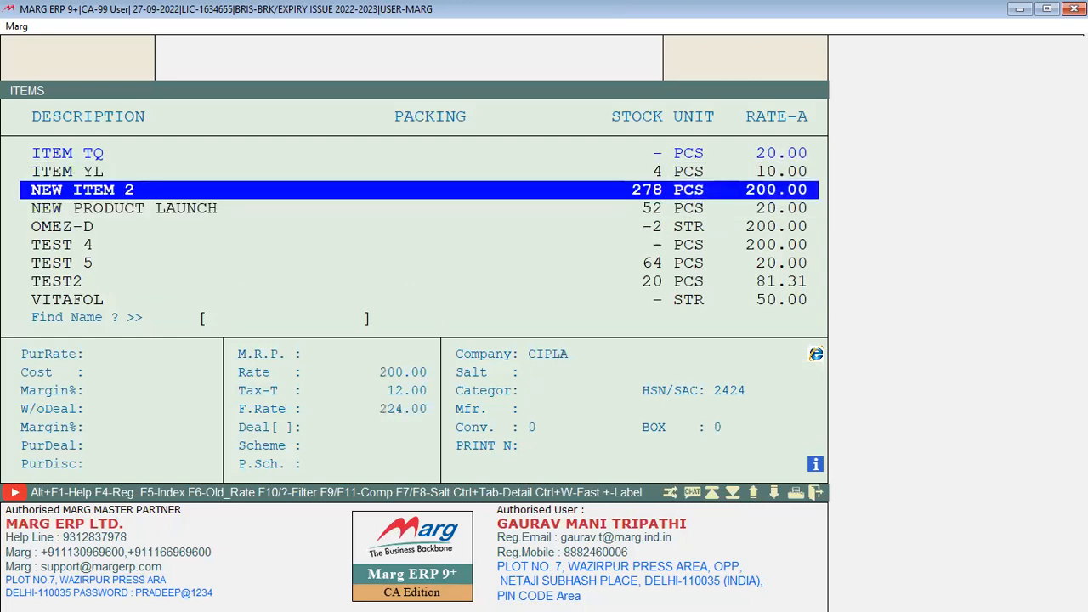
pyautogui.press('Up')
pyautogui.press('Return')
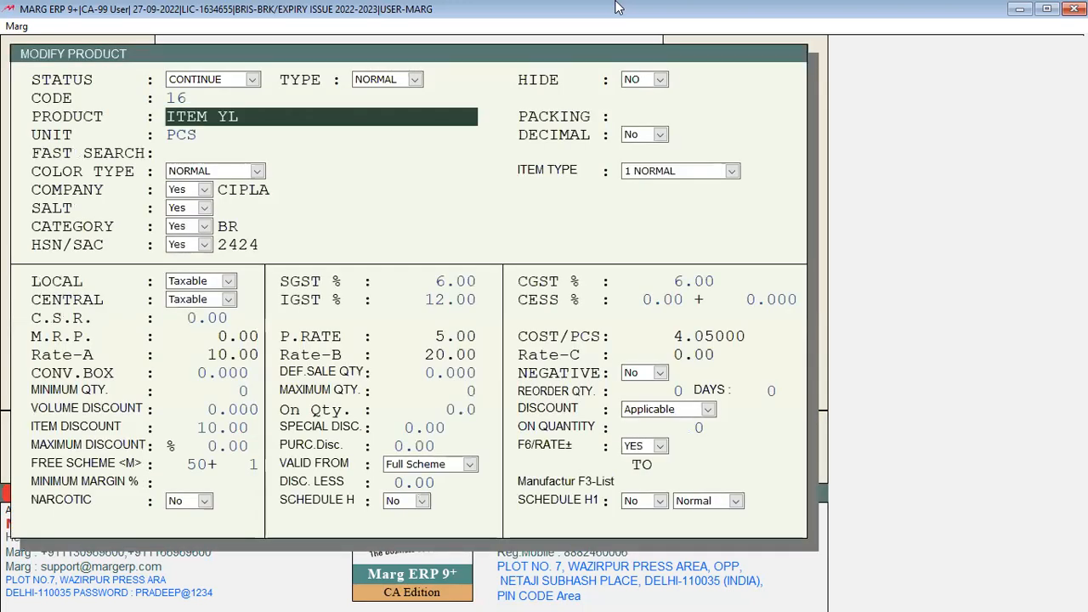
pyautogui.press('Return')
pyautogui.press('Return')
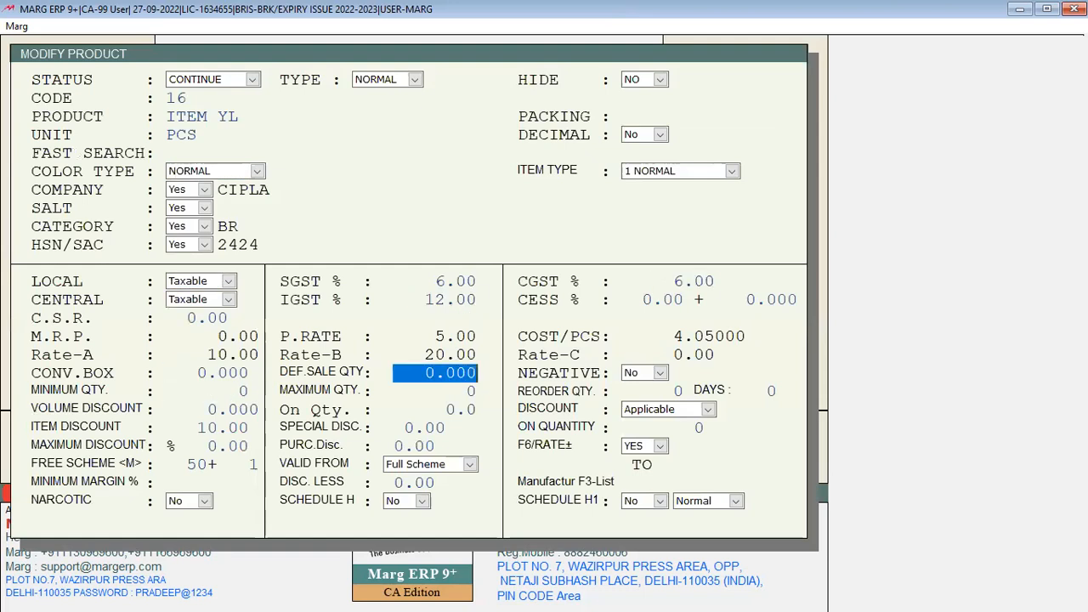
pyautogui.press('Return')
pyautogui.press('Escape')
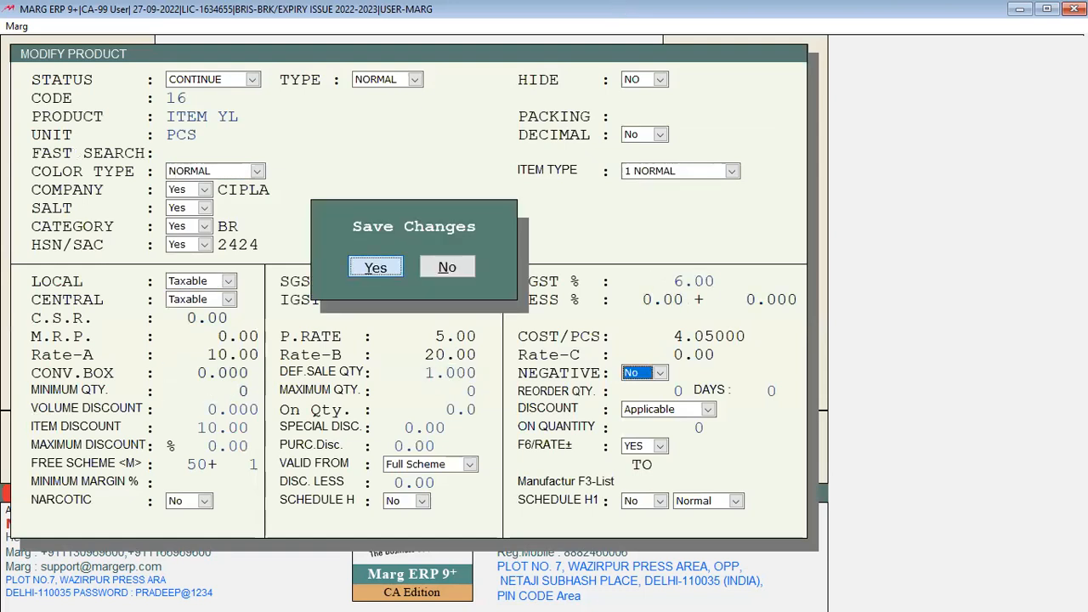
pyautogui.press('Return')
pyautogui.press('Down')
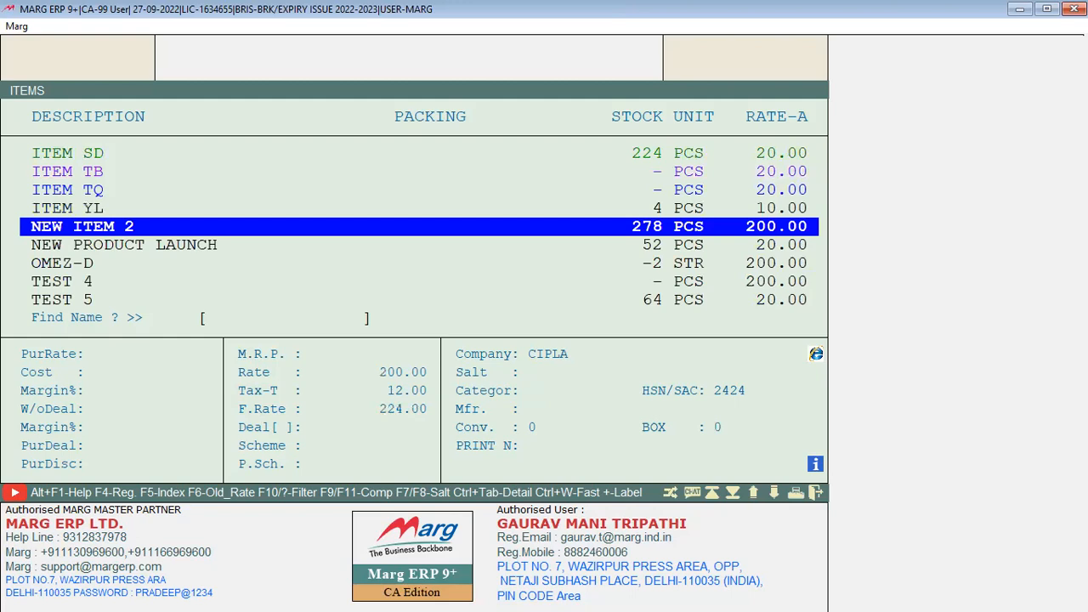
pyautogui.press('Return')
pyautogui.press('Return')
pyautogui.press('Escape')
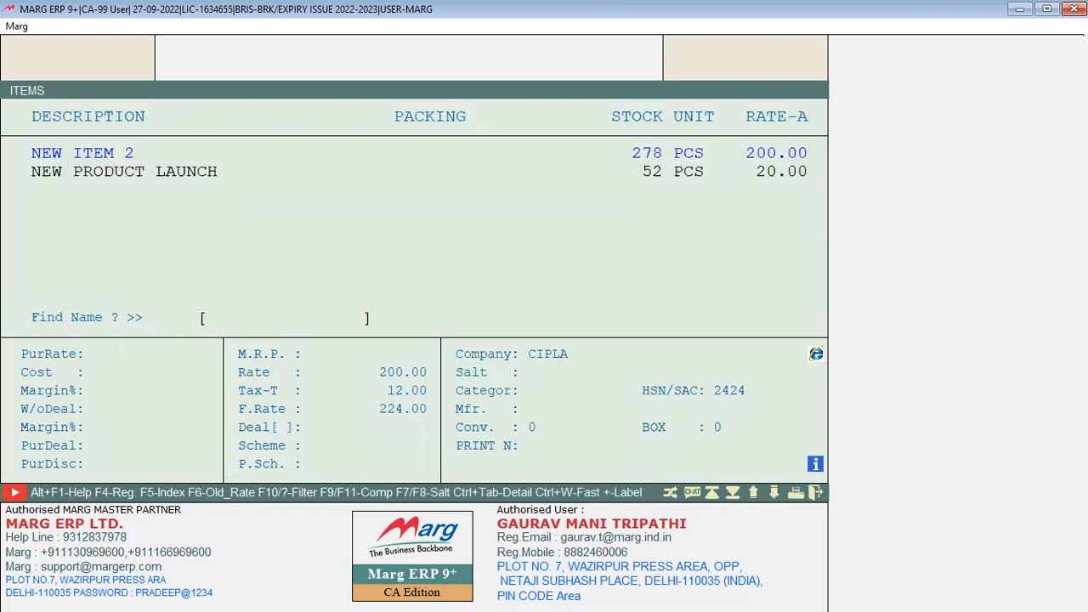
# Set ITEM MK's DEF.SALE QTY to 10, save it, and leave the item list
pyautogui.press('Up')
pyautogui.press('Up')
pyautogui.press('Up')
pyautogui.press('Up')
pyautogui.press('Up')
pyautogui.press('Up')
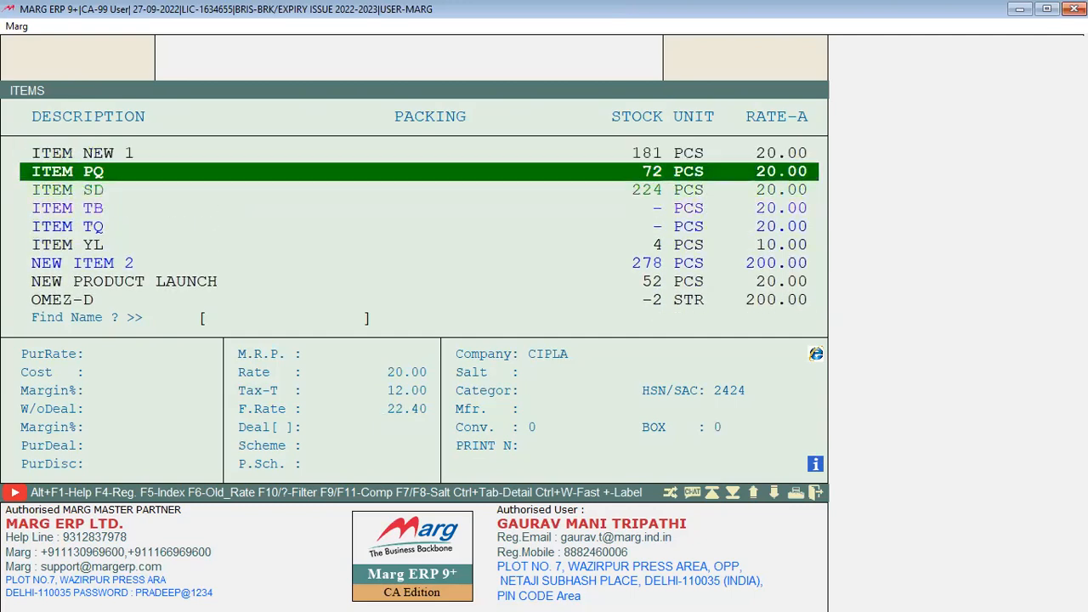
pyautogui.press('Down')
pyautogui.press('Up')
pyautogui.press('Up')
pyautogui.press('Up')
pyautogui.press('Up')
pyautogui.press('Up')
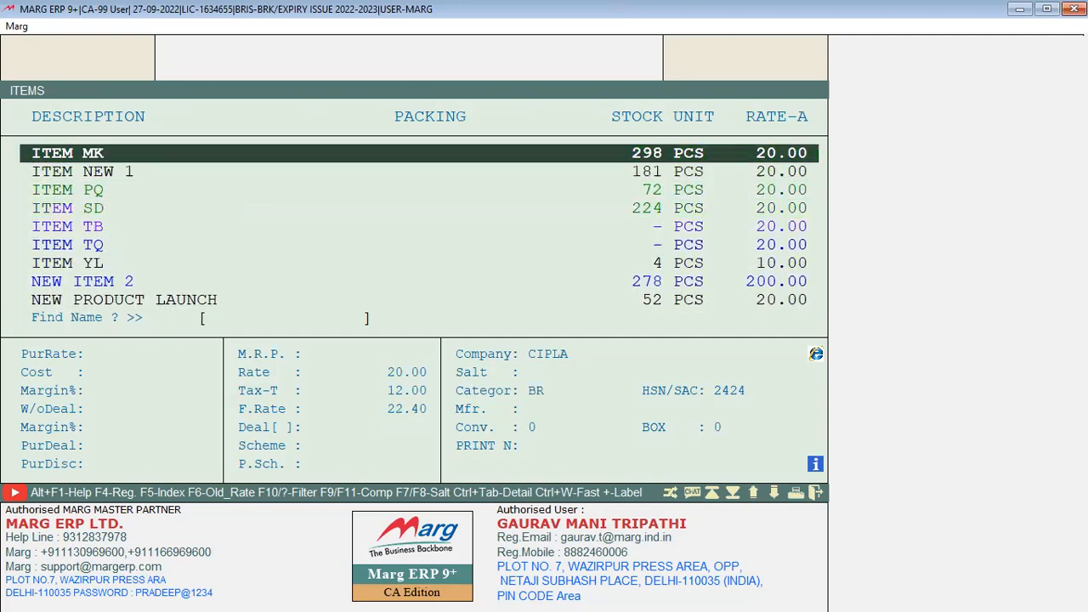
pyautogui.press('Down')
pyautogui.press('Down')
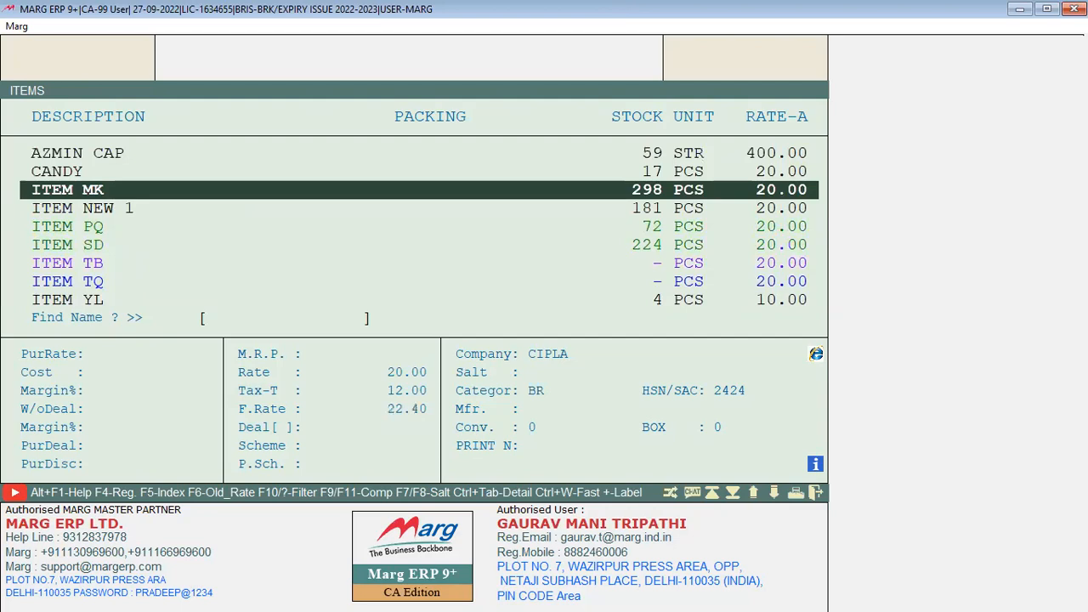
pyautogui.press('F3')
pyautogui.press('pagedown')
pyautogui.press('pagedown')
pyautogui.press('pagedown')
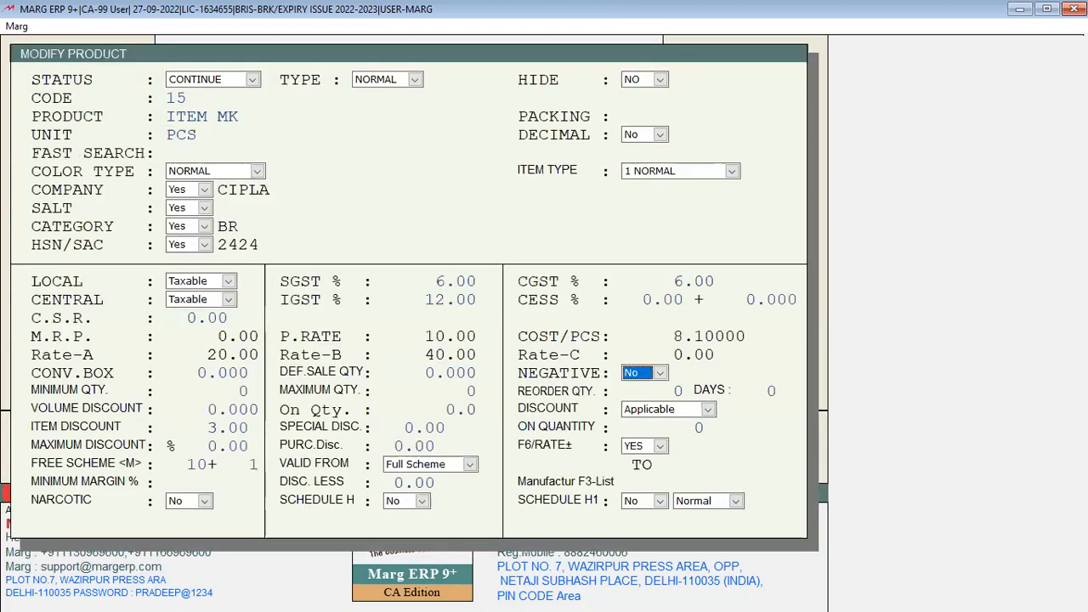
pyautogui.press('Up')
pyautogui.write('10')
pyautogui.press('Return')
pyautogui.press('Escape')
pyautogui.press('Return')
pyautogui.press('Escape')
pyautogui.hotkey('alt', 'n')
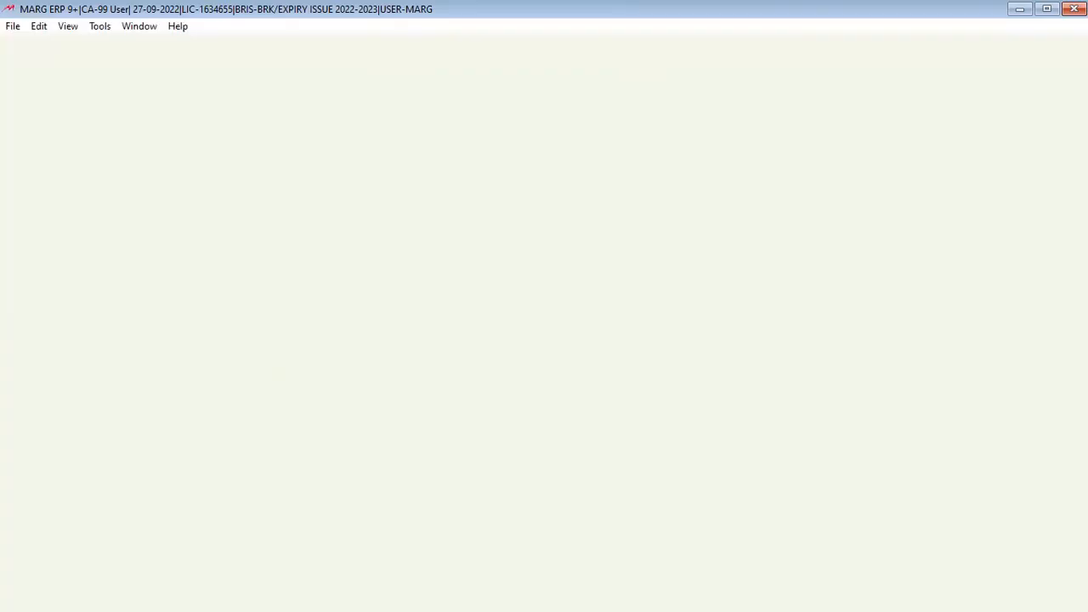
# Enter TEST2 batch M0012 with quantity 4 and TEST 5 with quantity 2 on the bill
pyautogui.press('Return')
pyautogui.press('Return')
pyautogui.press('Return')
pyautogui.press('Return')
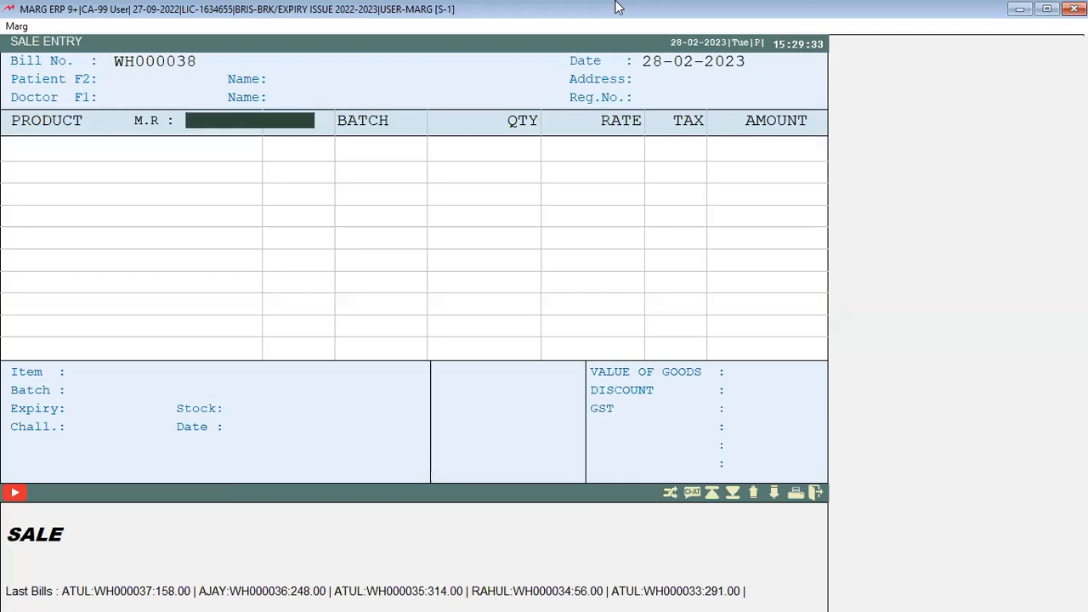
pyautogui.press('Return')
pyautogui.press('Up')
pyautogui.press('Down')
pyautogui.press('Return')
pyautogui.press('Return')
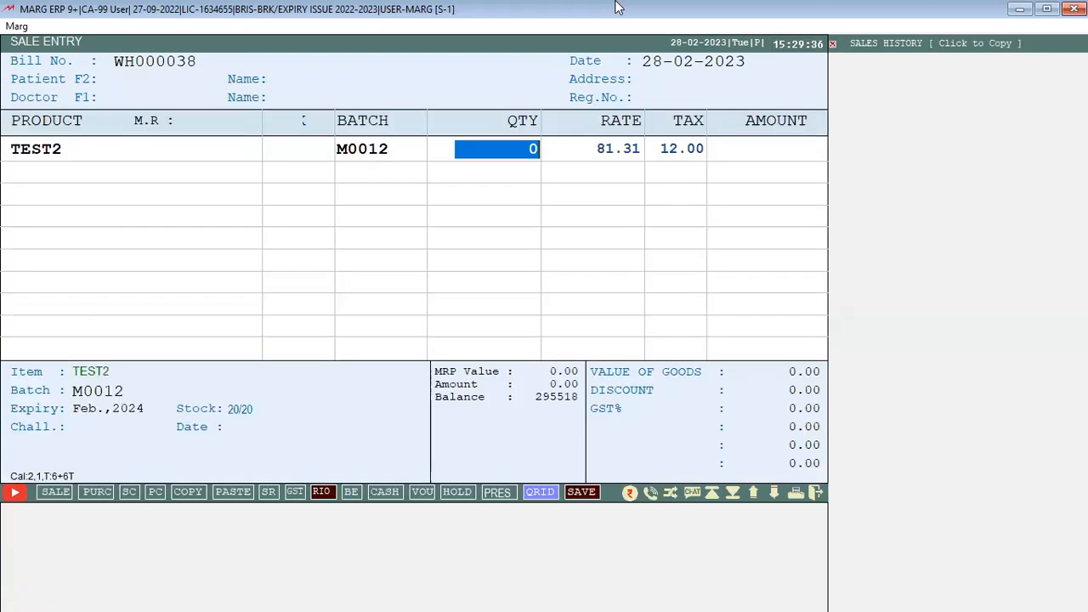
pyautogui.write('4')
pyautogui.press('Return')
pyautogui.press('Return')
pyautogui.press('Up')
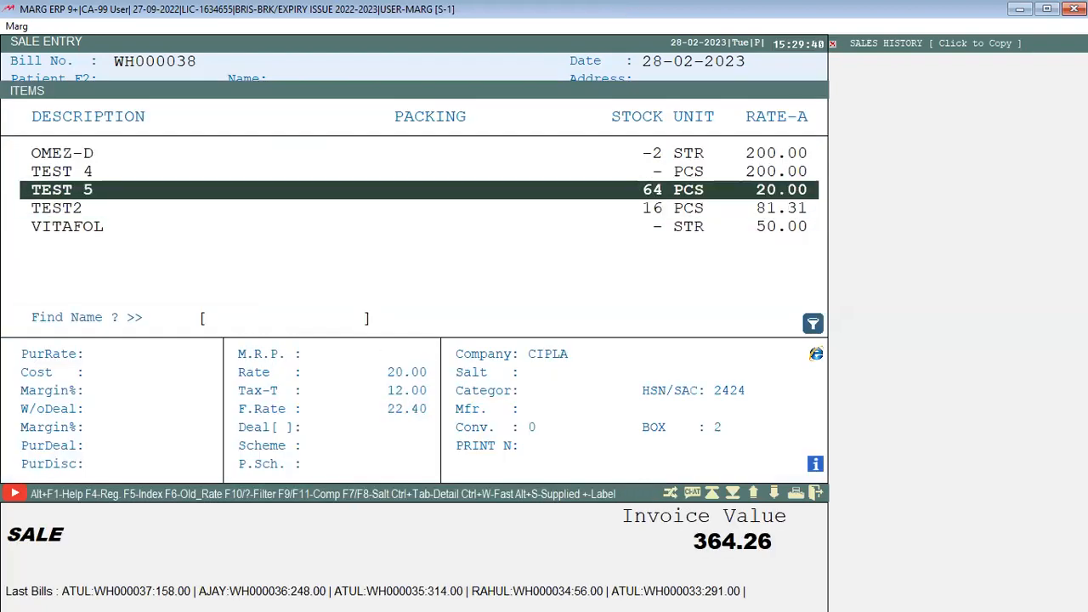
pyautogui.press('Return')
pyautogui.press('Return')
pyautogui.write('2')
pyautogui.press('Return')
pyautogui.press('Return')
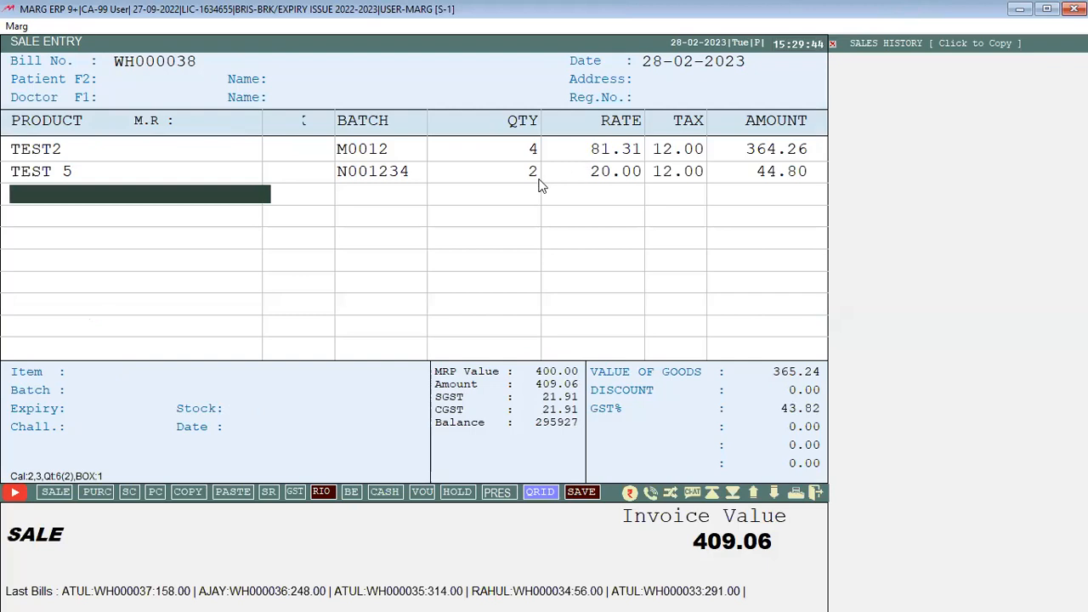
# Add NEW PRODUCT LAUNCH batch B001 with quantity 5 and ITEM YL with quantity 1, totalling 532.26
pyautogui.write('+1')
pyautogui.press('Return')
pyautogui.press('Escape')
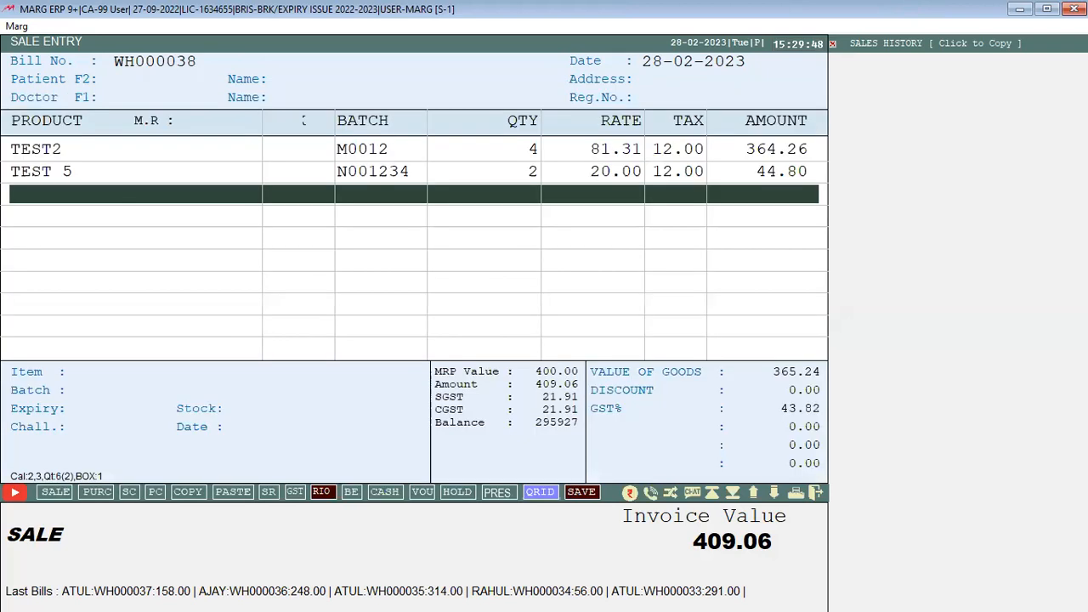
pyautogui.press('Return')
pyautogui.press('Up')
pyautogui.press('Up')
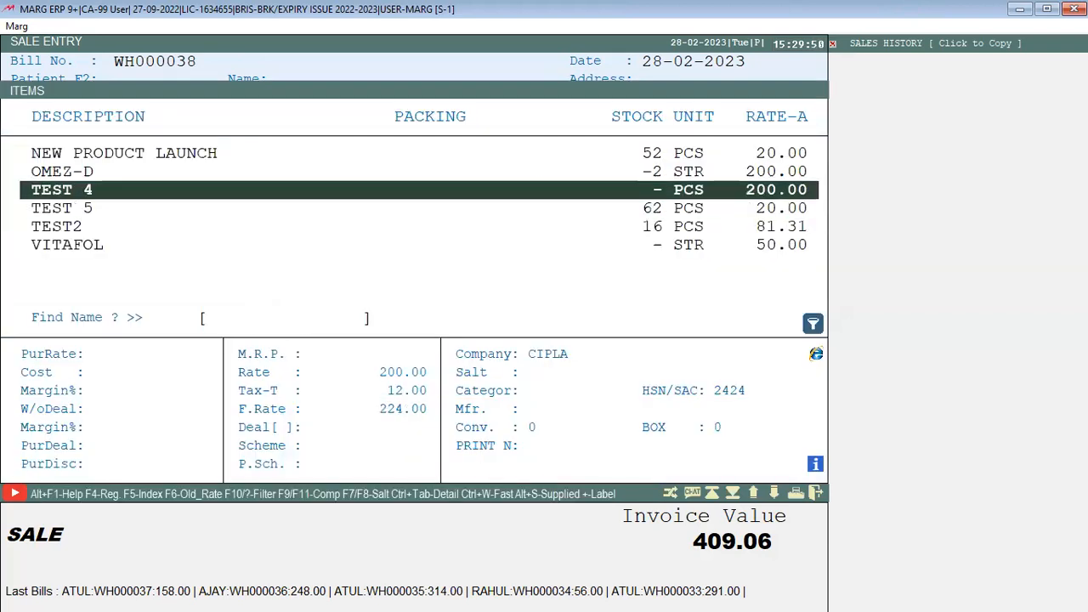
pyautogui.press('Up')
pyautogui.press('Return')
pyautogui.press('Return')
pyautogui.write('5')
pyautogui.press('Return')
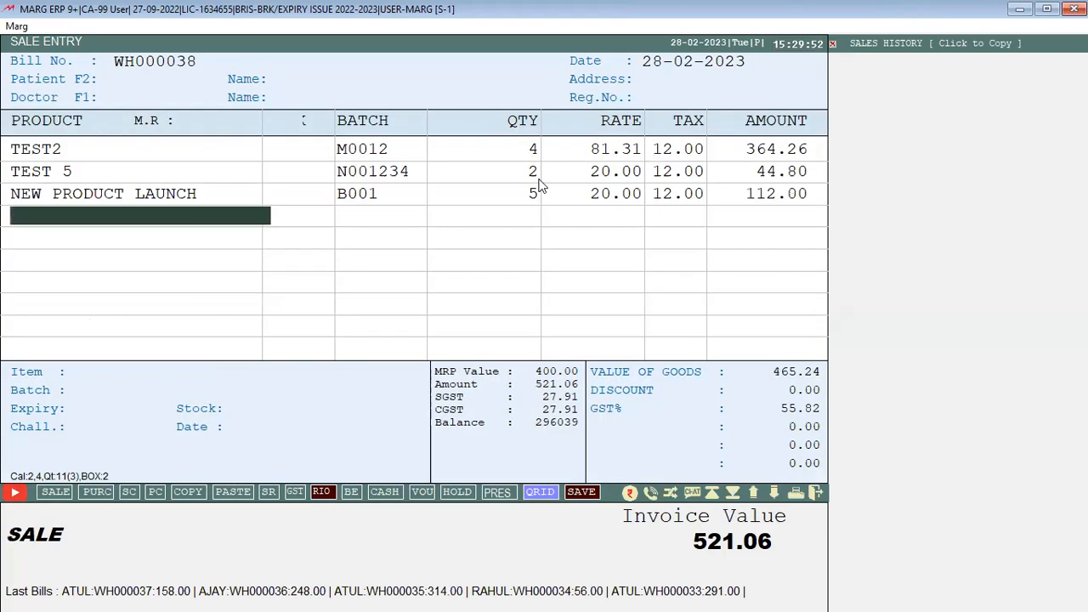
pyautogui.press('Up')
pyautogui.press('Up')
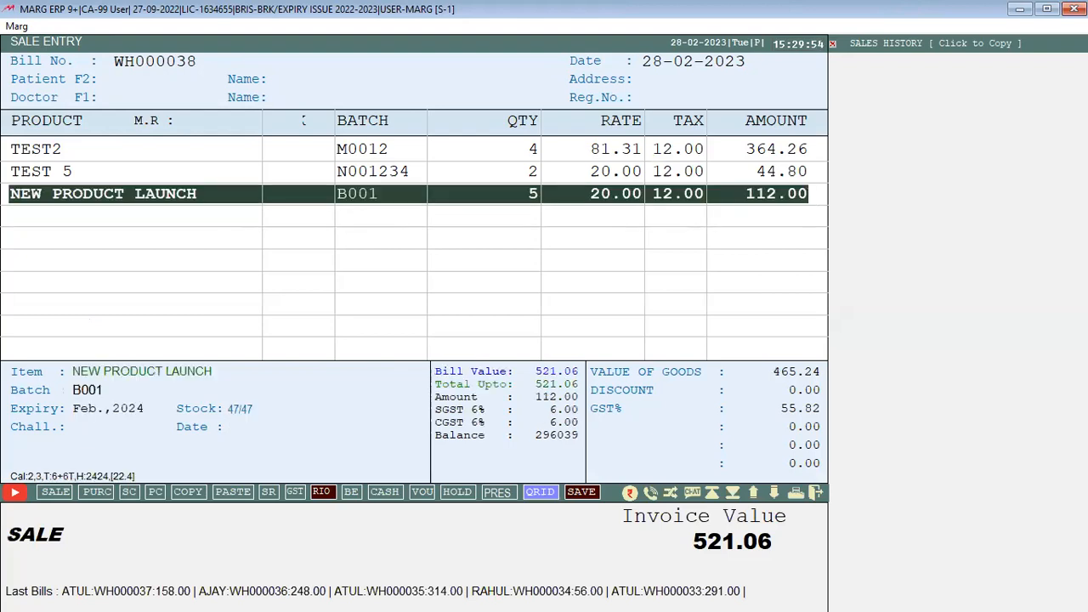
pyautogui.press('Return')
pyautogui.press('Return')
pyautogui.press('Return')
pyautogui.press('Up')
pyautogui.press('Up')
pyautogui.press('Return')
pyautogui.press('Return')
pyautogui.press('Return')
pyautogui.press('Return')
pyautogui.press('Return')
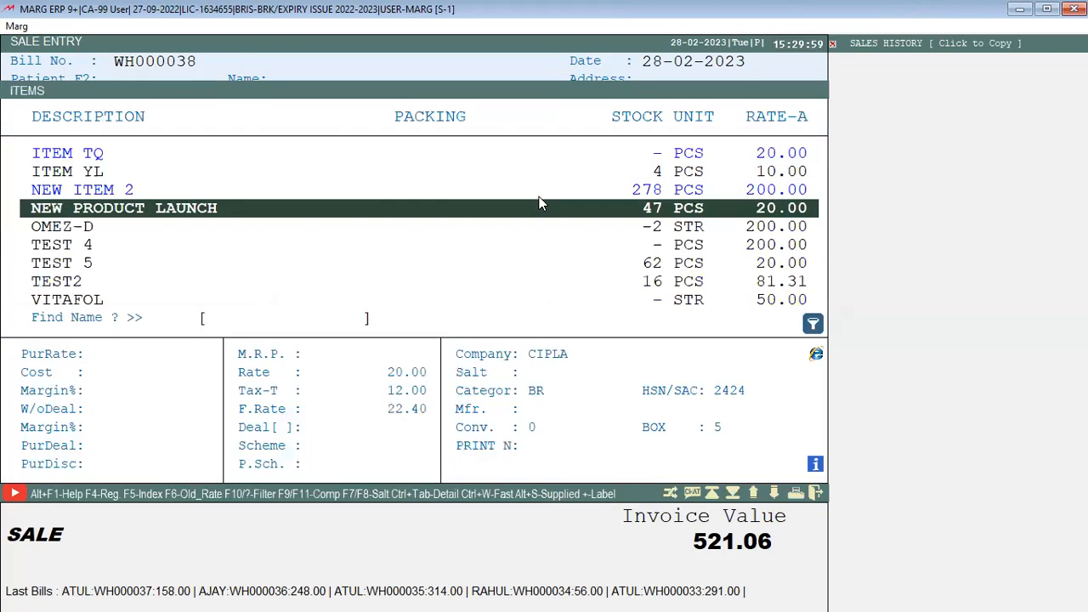
pyautogui.press('Up')
pyautogui.press('Up')
pyautogui.press('Return')
pyautogui.press('Return')
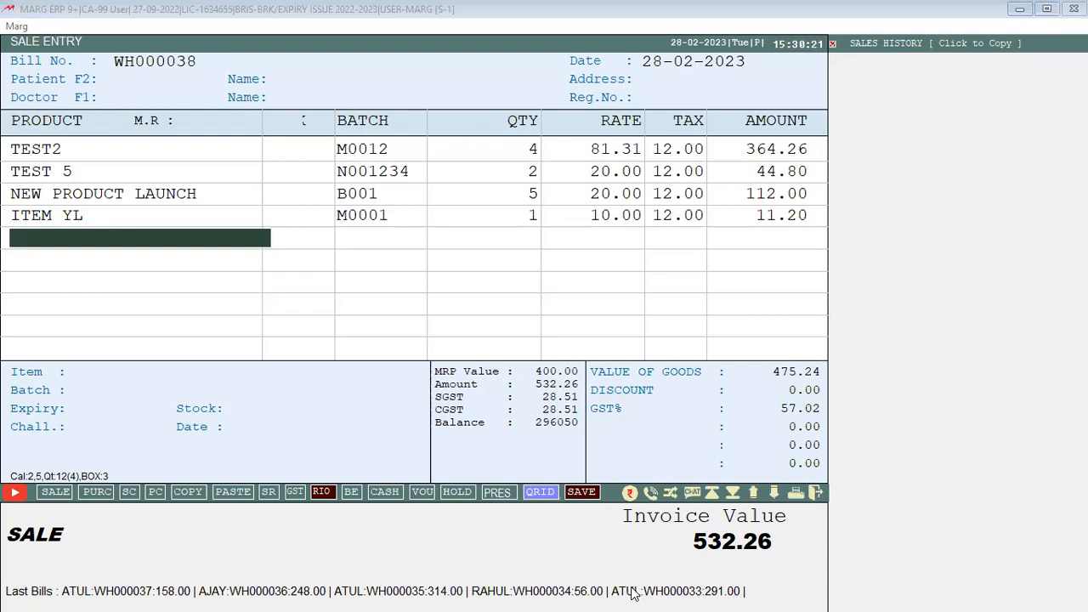
pyautogui.click(623, 7)
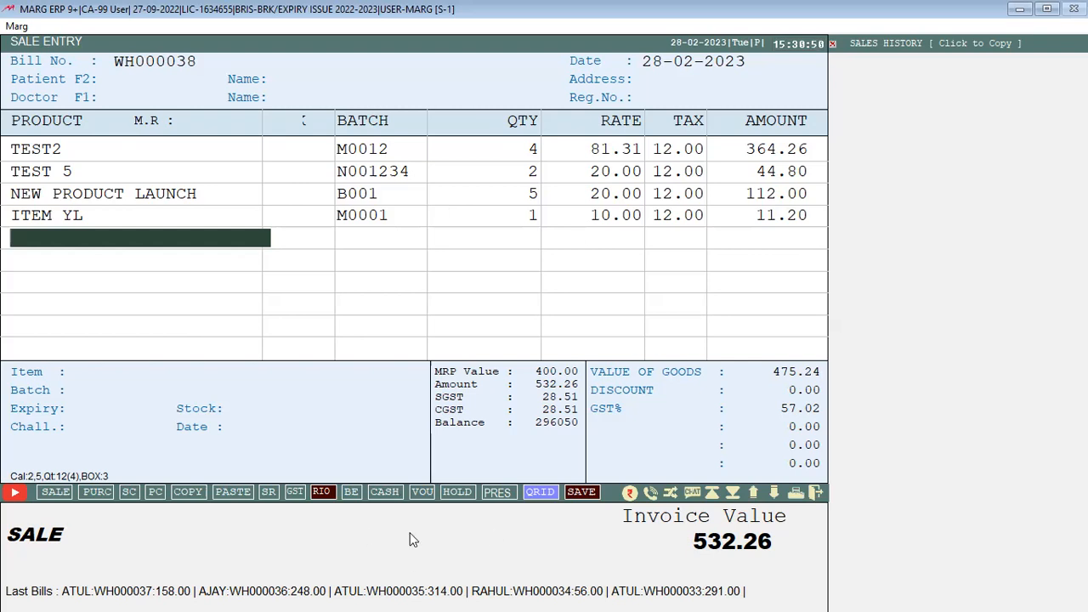
# Bring up the Exit W/o Save prompt on sale bill WH000038
pyautogui.press('Escape')
# Discard the bill, browse Masters > Prescription/Rate's > Prescription, then add blank lines under ITEM D
pyautogui.press('Escape')
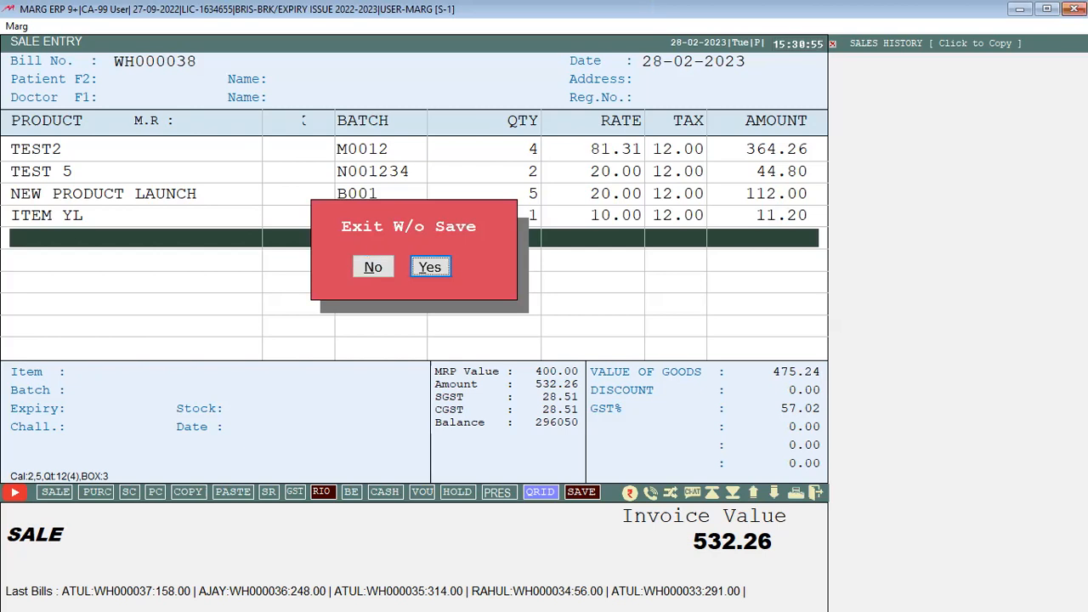
pyautogui.press('y')
pyautogui.press('Escape')
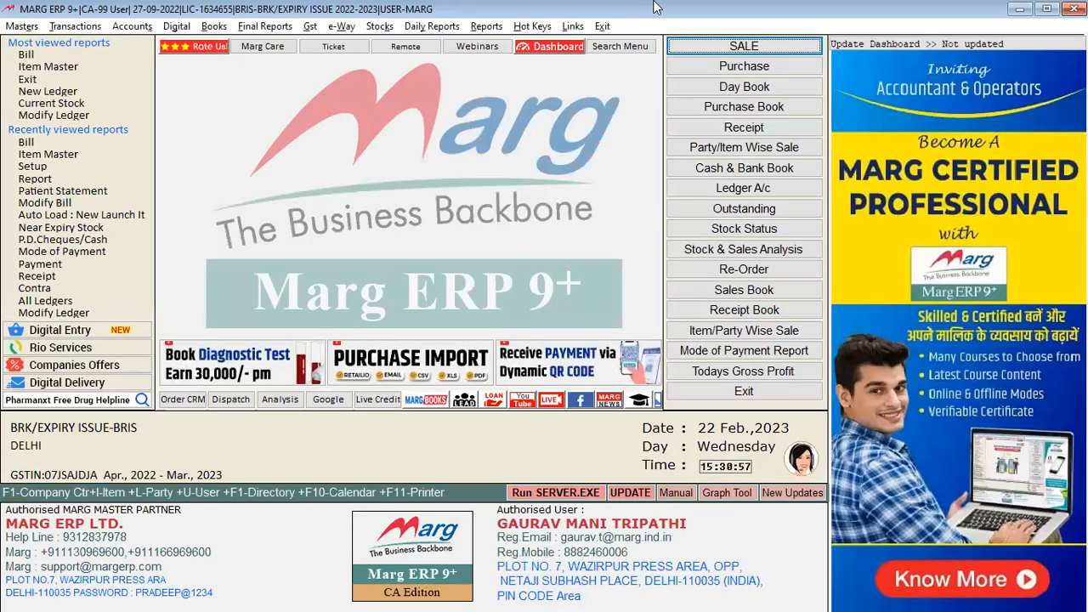
pyautogui.hotkey('alt', 'm')
pyautogui.press('p')
pyautogui.press('Return')
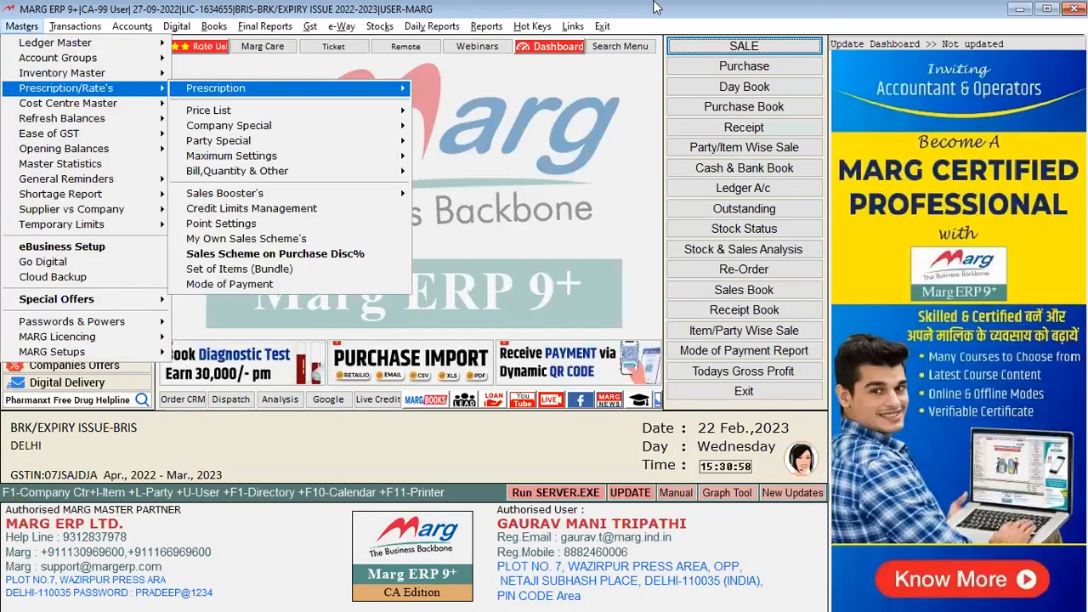
pyautogui.press('Return')
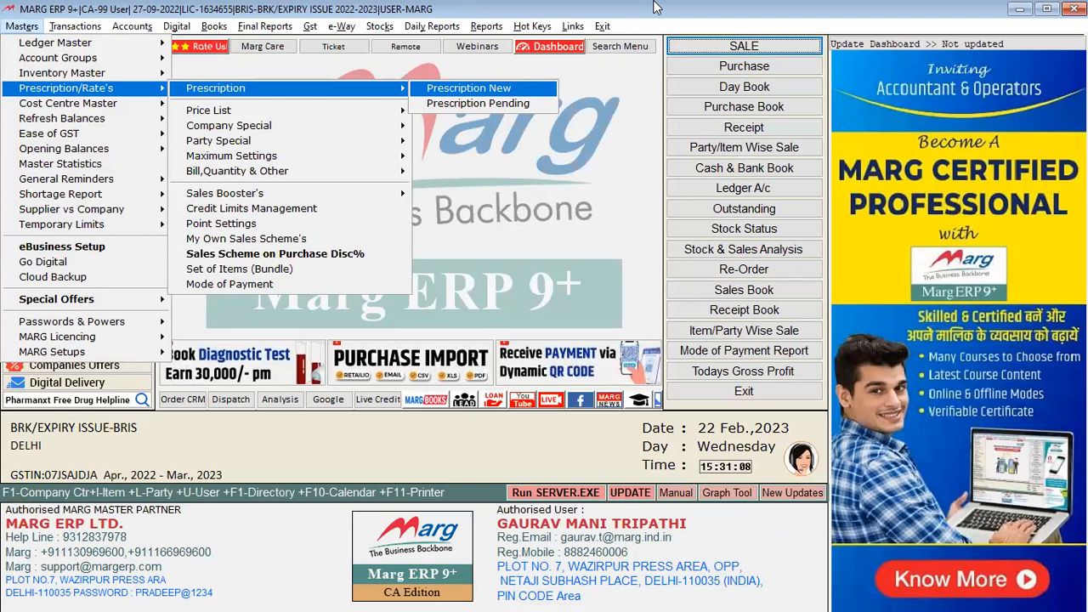
pyautogui.click(654, 7)
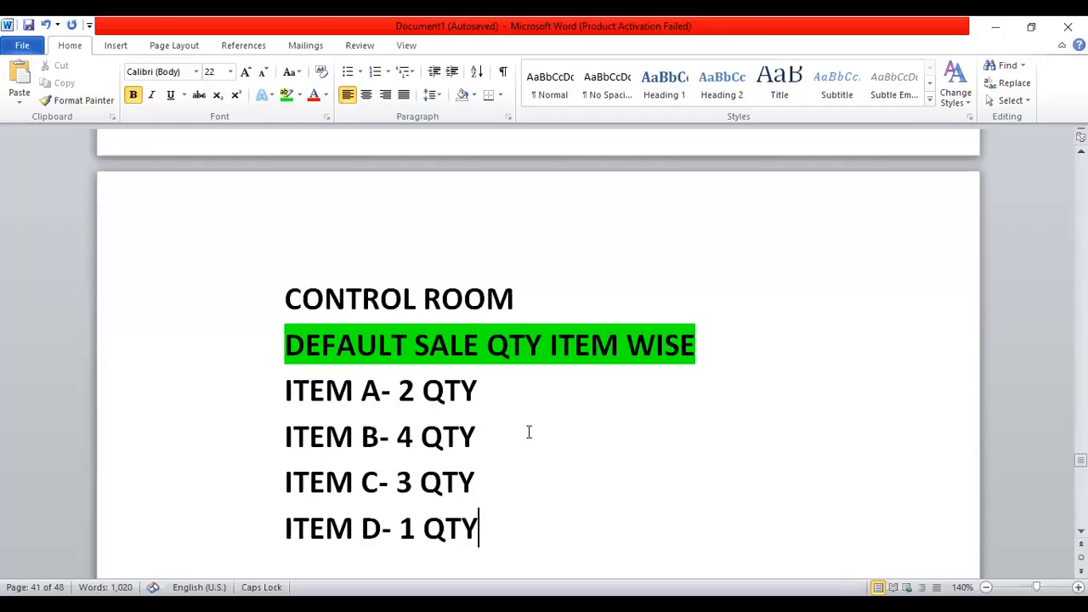
pyautogui.press('Return')
pyautogui.press('Return')
pyautogui.press('Return')
pyautogui.press('Return')
pyautogui.press('Return')
pyautogui.press('Return')
pyautogui.press('BackSpace')
pyautogui.press('BackSpace')
pyautogui.press('BackSpace')
pyautogui.press('BackSpace')
# Type COUNTER SALE and SERIES WISE BILL as separate lines of the Word list
pyautogui.press('Down')
pyautogui.press('Down')
pyautogui.press('Down')
pyautogui.press('Down')
pyautogui.press('Down')
pyautogui.press('Down')
pyautogui.press('Up')
pyautogui.press('Up')
pyautogui.press('Up')
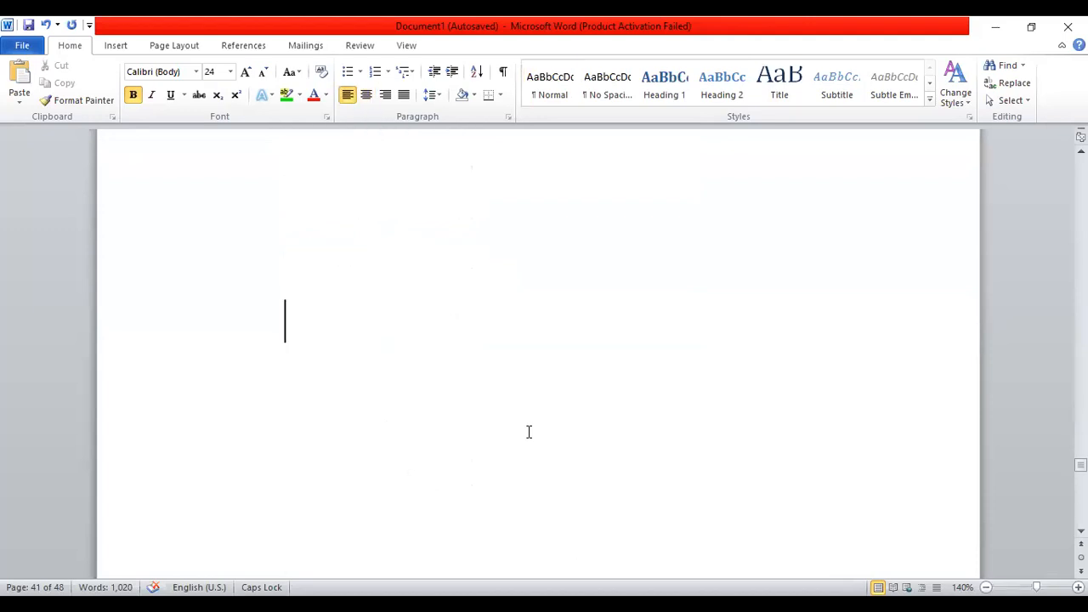
pyautogui.write('COUNTER SAL')
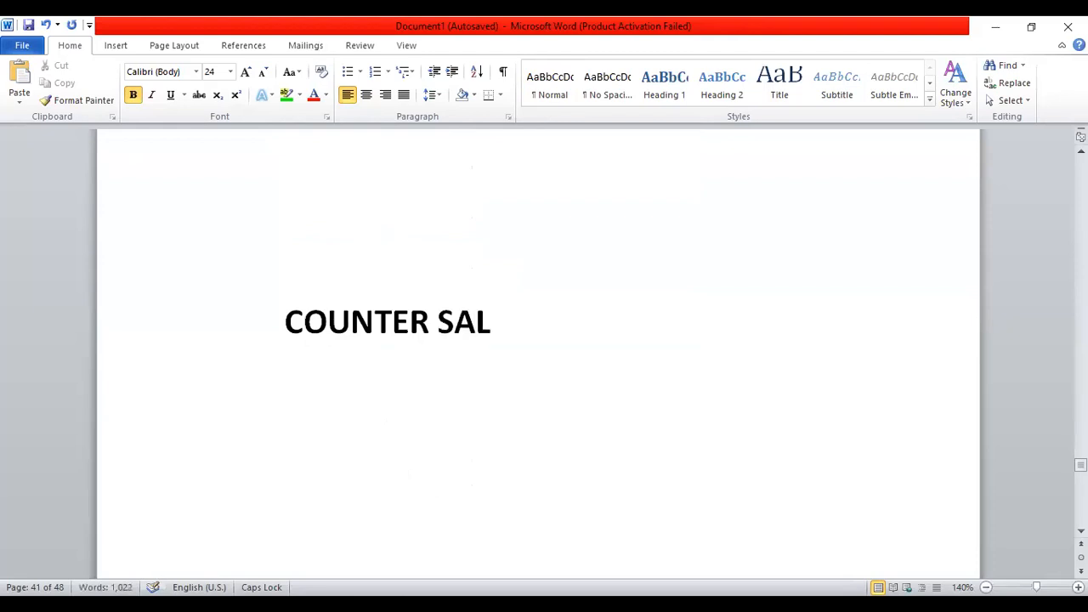
pyautogui.press('Return')
pyautogui.press('BackSpace')
pyautogui.write('ER SALE')
pyautogui.press('Return')
pyautogui.write('SE')
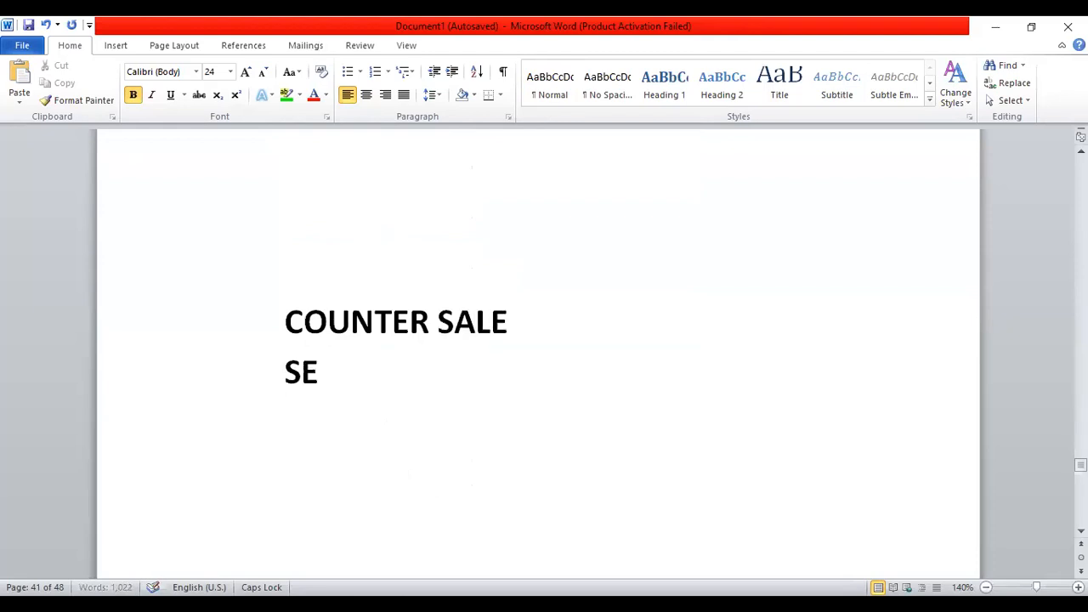
pyautogui.write('RIES WIA')
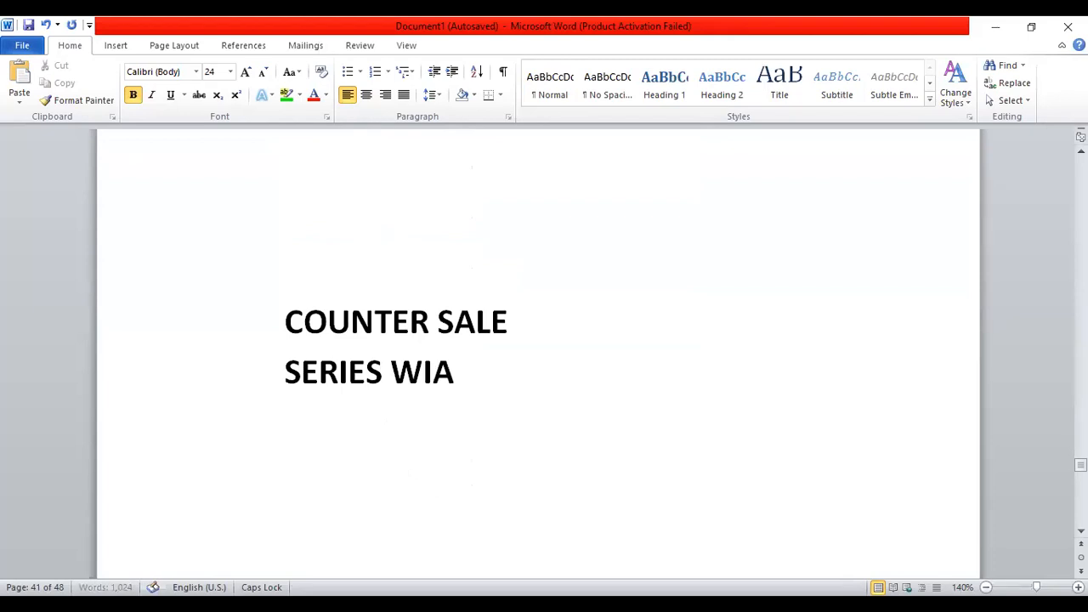
pyautogui.press('BackSpace')
pyautogui.write('SE BILL')
pyautogui.press('Return')
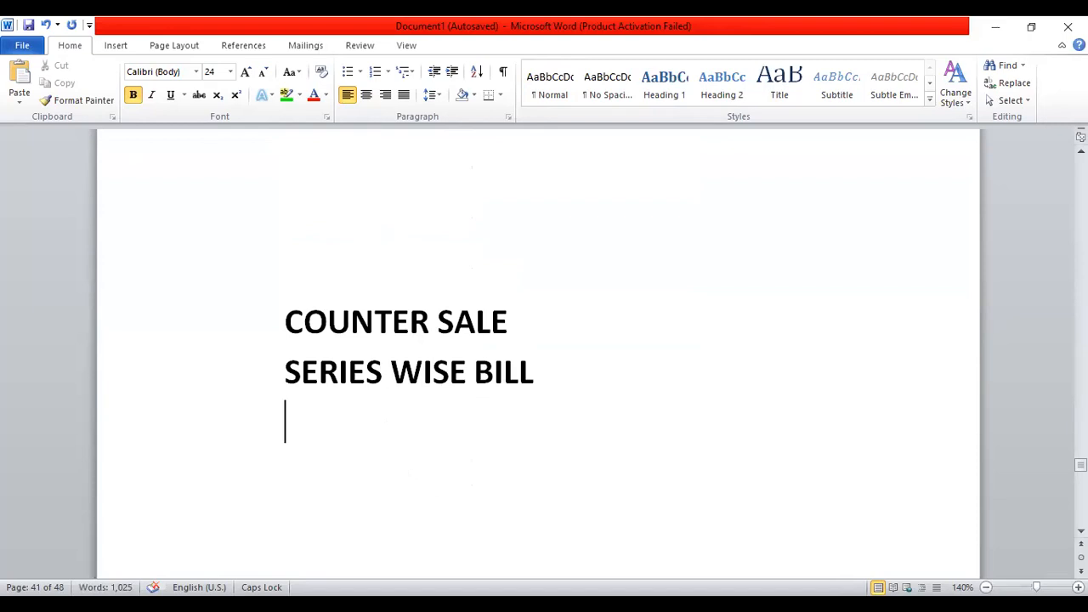
# Add RETAIL BILL, CALCULATION, E MAIL and MULTI UNIT BILLING lines, selecting the final letter of BILLING
pyautogui.write('RETAI')
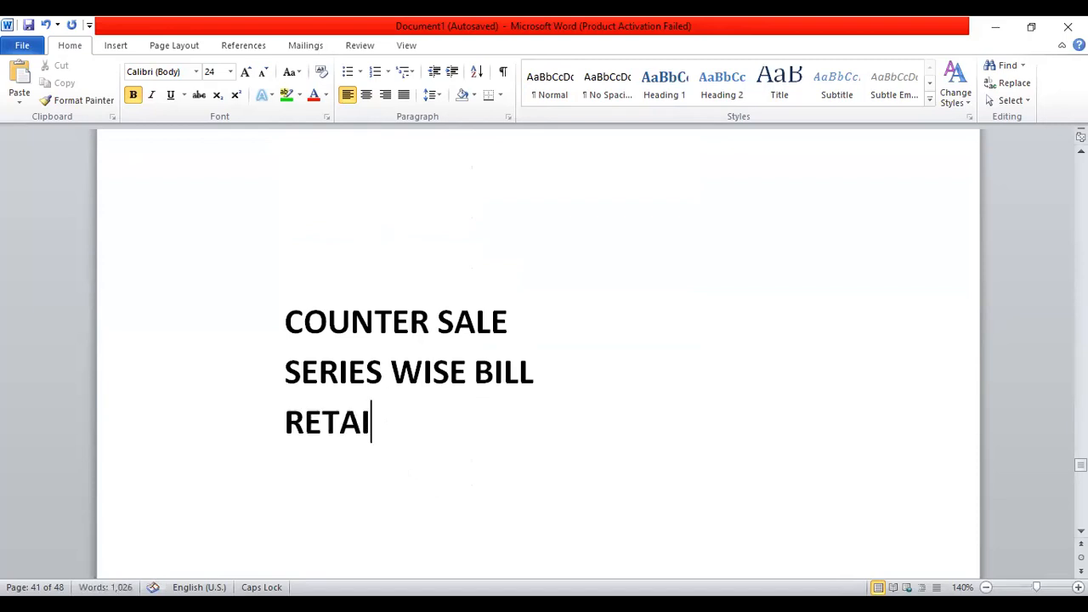
pyautogui.write('L BILL')
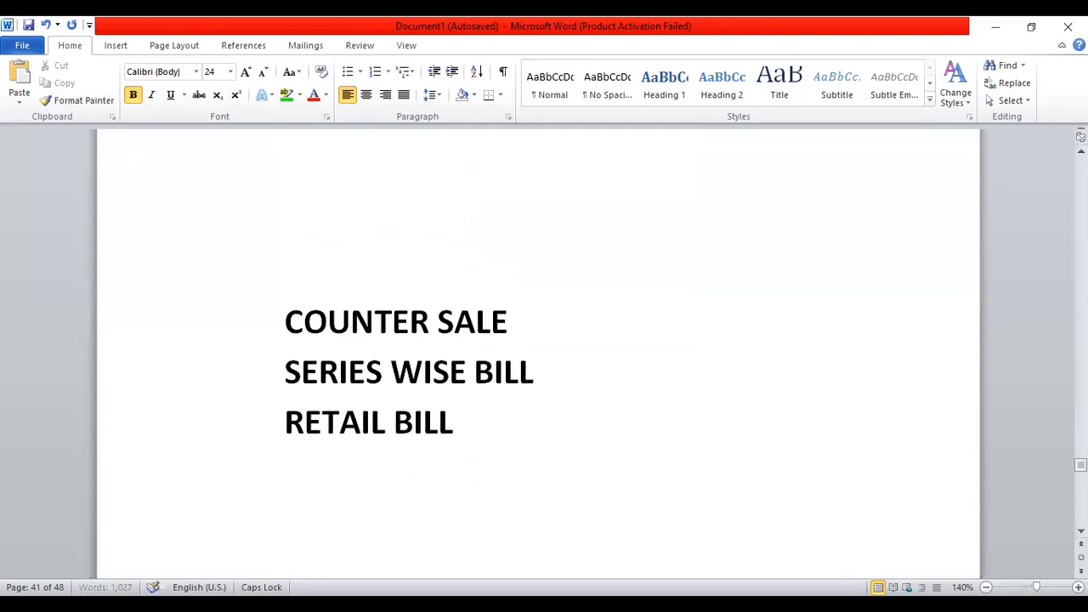
pyautogui.press('Return')
pyautogui.write('CALC')
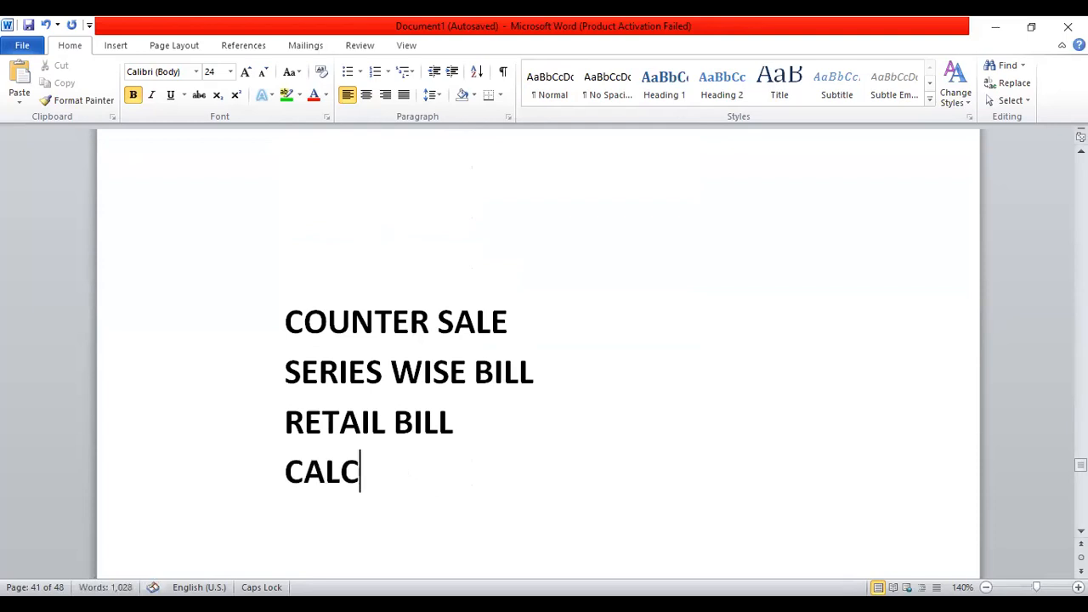
pyautogui.write('ULATION')
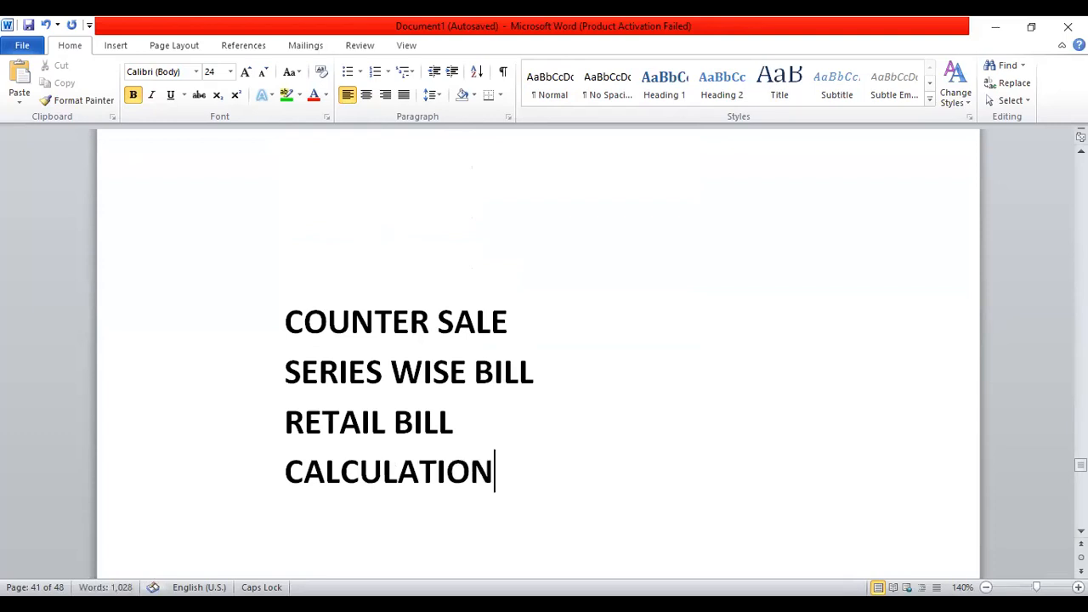
pyautogui.press('Return')
pyautogui.press('Return')
pyautogui.press('BackSpace')
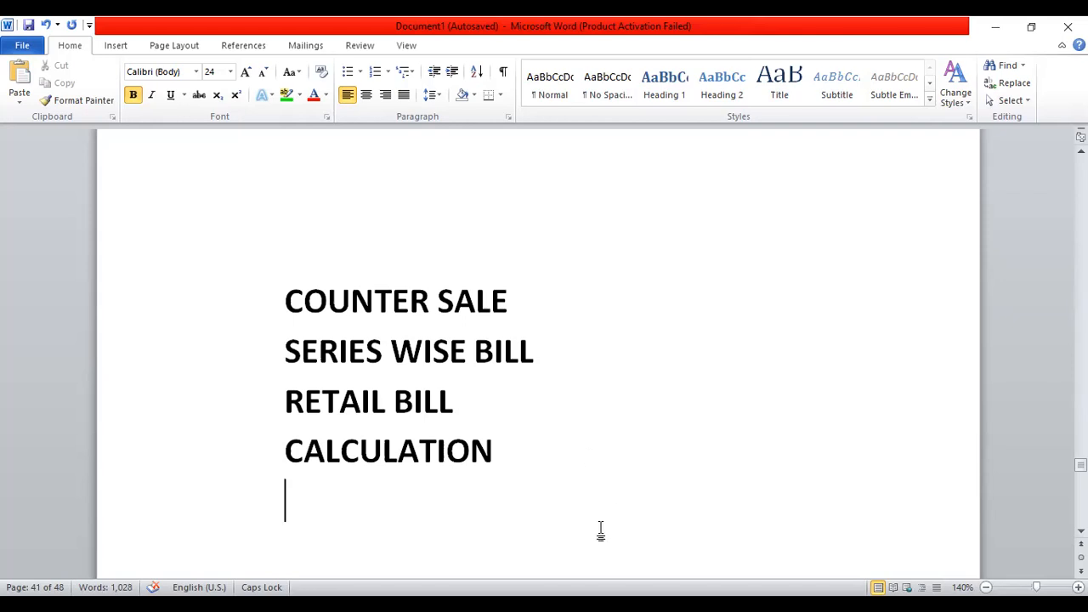
pyautogui.write('E MAIL')
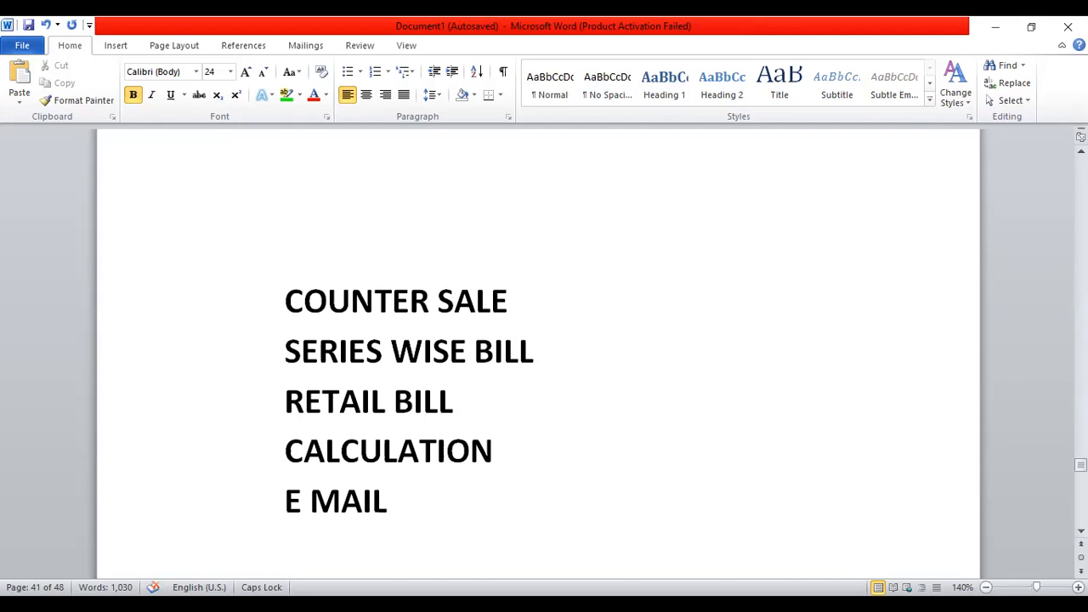
pyautogui.press('Return')
pyautogui.press('Return')
pyautogui.press('BackSpace')
pyautogui.write('MUL')
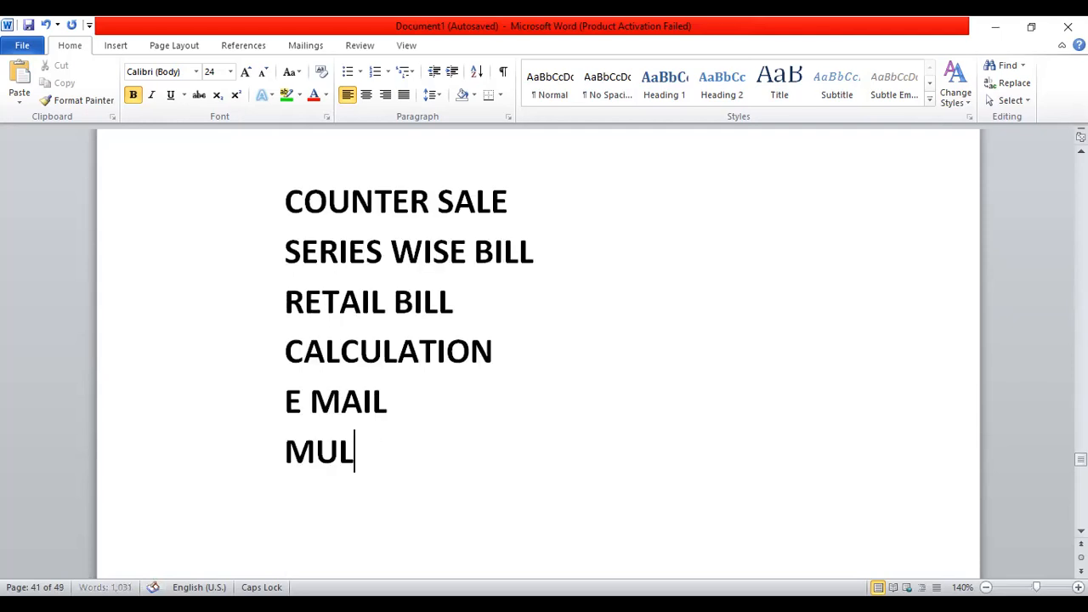
pyautogui.write('TI UNIT')
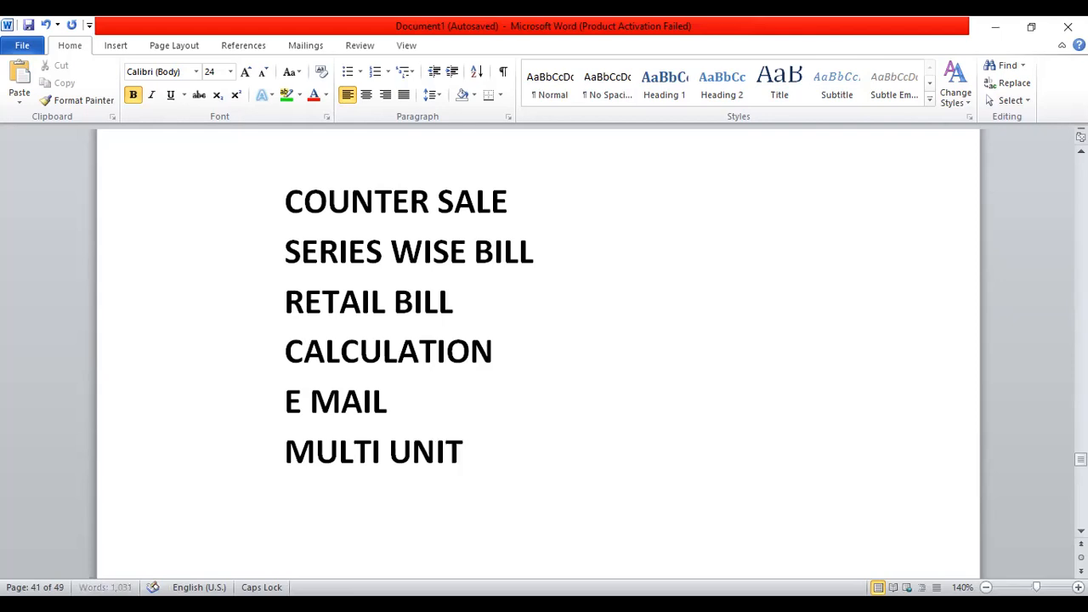
pyautogui.write(' BILLING')
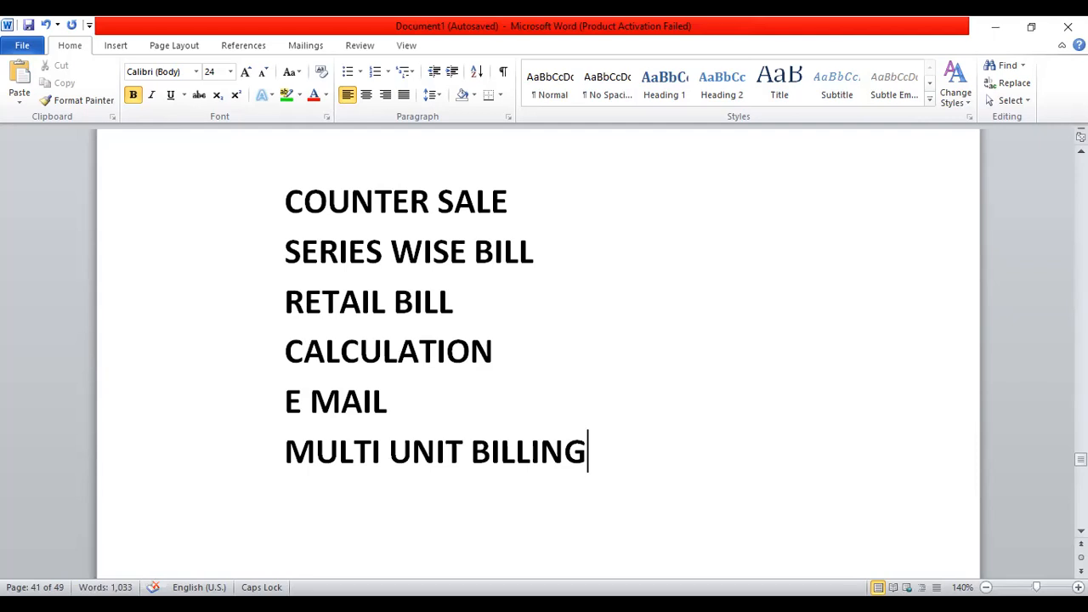
pyautogui.hotkey('shift', 'Left')
pyautogui.hotkey('shift', 'Left')
pyautogui.hotkey('shift', 'Left')
pyautogui.hotkey('shift', 'Left')
pyautogui.hotkey('shift', 'Left')
pyautogui.hotkey('shift', 'Left')
pyautogui.hotkey('shift', 'Left')
pyautogui.hotkey('shift', 'Left')
pyautogui.hotkey('shift', 'Left')
pyautogui.hotkey('shift', 'Left')
pyautogui.hotkey('shift', 'Left')
pyautogui.hotkey('shift', 'Left')
pyautogui.hotkey('shift', 'Left')
pyautogui.hotkey('shift', 'Left')
pyautogui.hotkey('shift', 'Left')
pyautogui.hotkey('shift', 'Left')
pyautogui.hotkey('shift', 'Left')
pyautogui.hotkey('shift', 'Left')
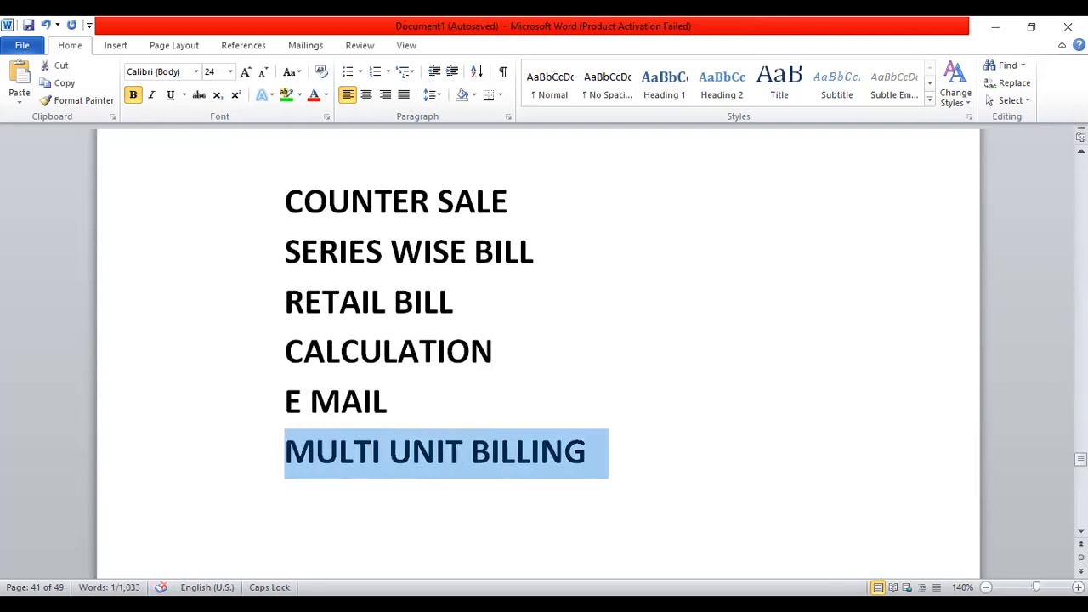
# Apply green Text Highlight Color to MULTI UNIT BILLING, then SERIES WISE BILL, E MAIL and RETAIL BILL
pyautogui.click(271, 95)
pyautogui.click(287, 96)
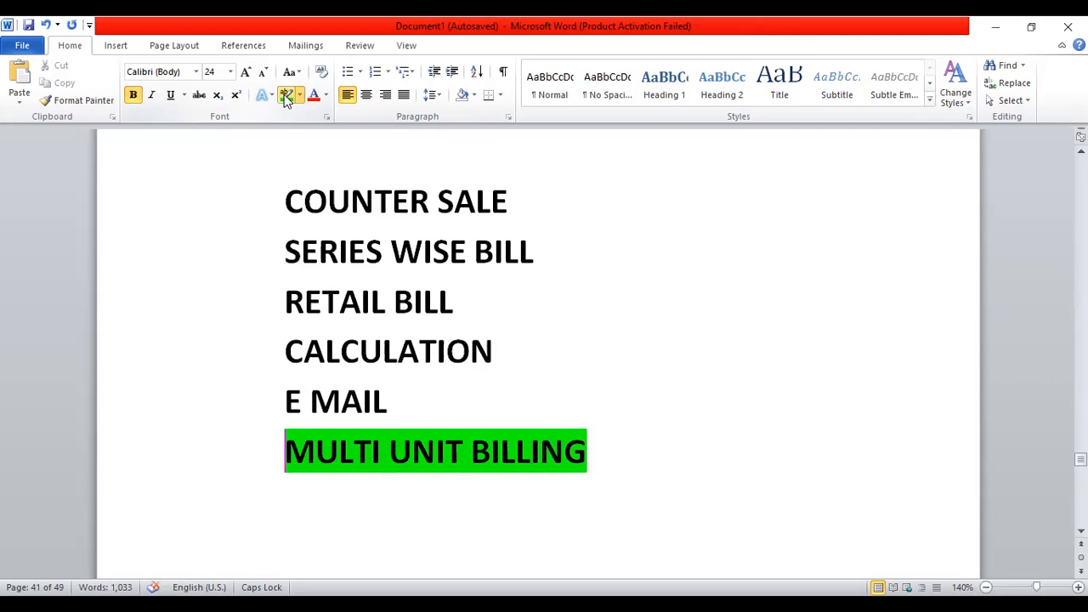
pyautogui.click(286, 96)
pyautogui.moveTo(283, 251); pyautogui.dragTo(534, 255)
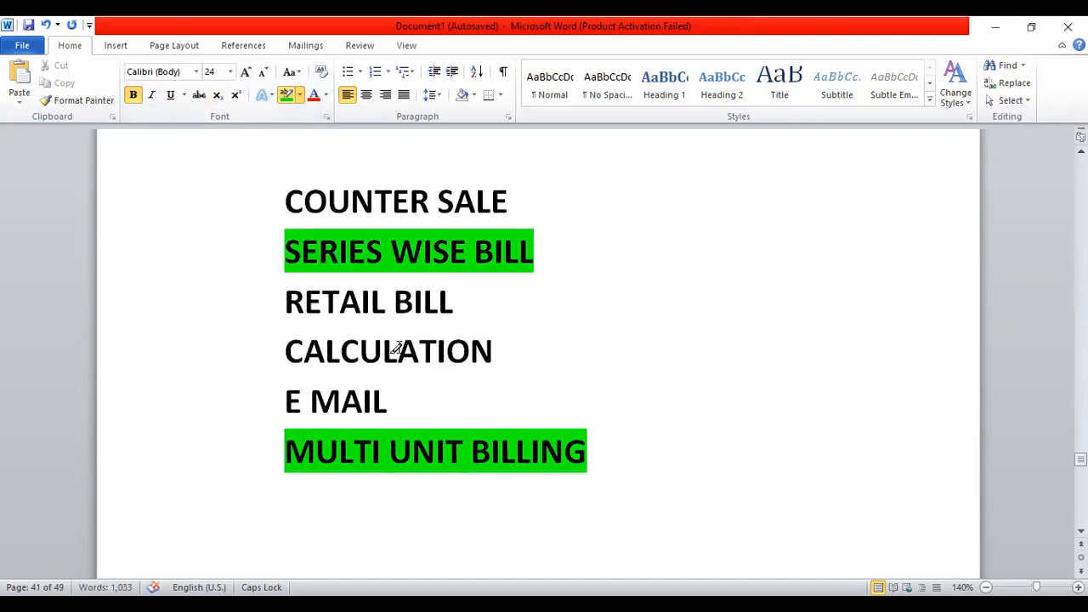
pyautogui.moveTo(284, 391); pyautogui.dragTo(464, 384)
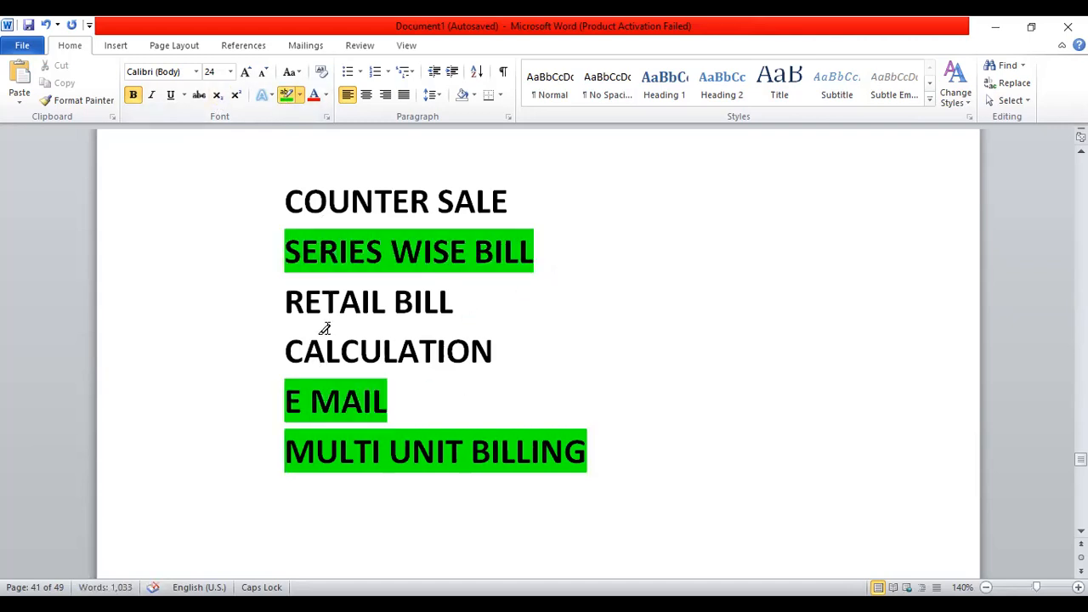
pyautogui.moveTo(282, 301); pyautogui.dragTo(472, 302)
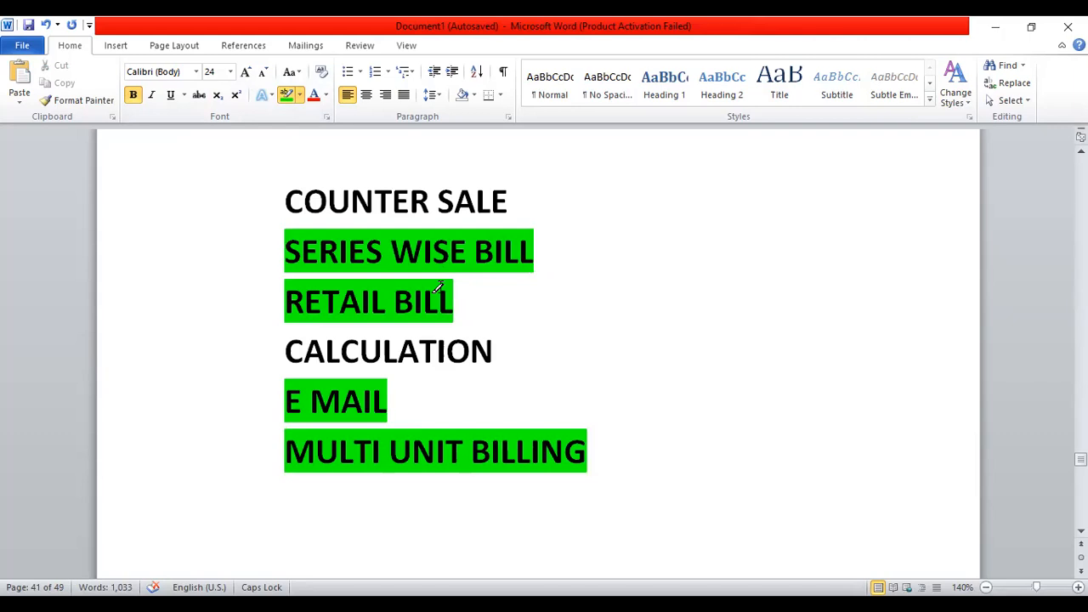
pyautogui.press('Escape')
# Insert a page break right after the MULTI UNIT BILLING line
pyautogui.click(610, 459)
pyautogui.hotkey('ctrl', 'Return')
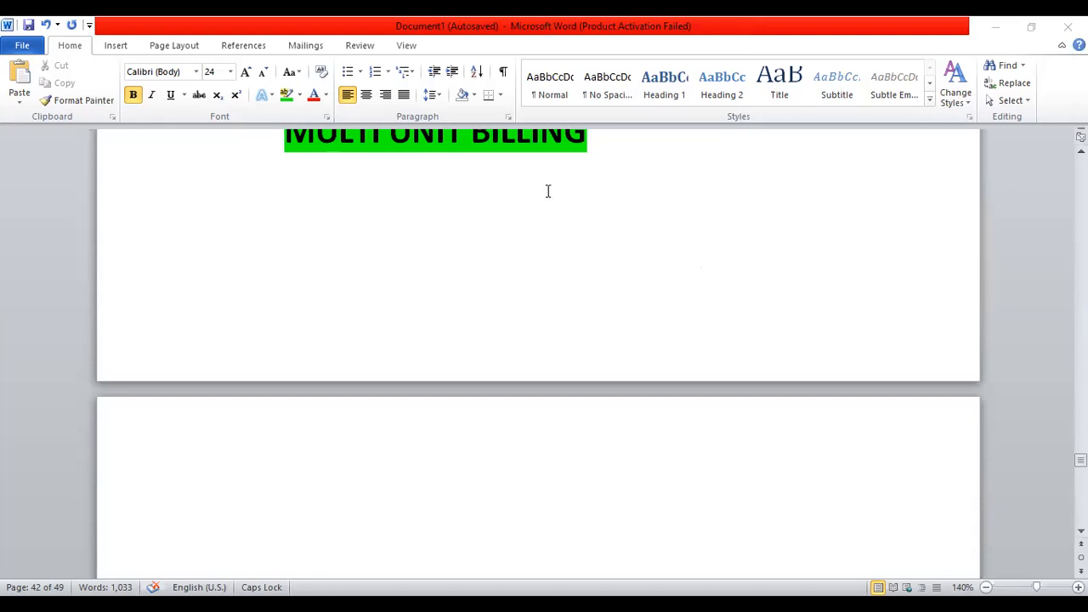
# Select the whole MULTI UNIT BILLING line, then return to the Marg ERP window
pyautogui.scroll(1, 548, 193)
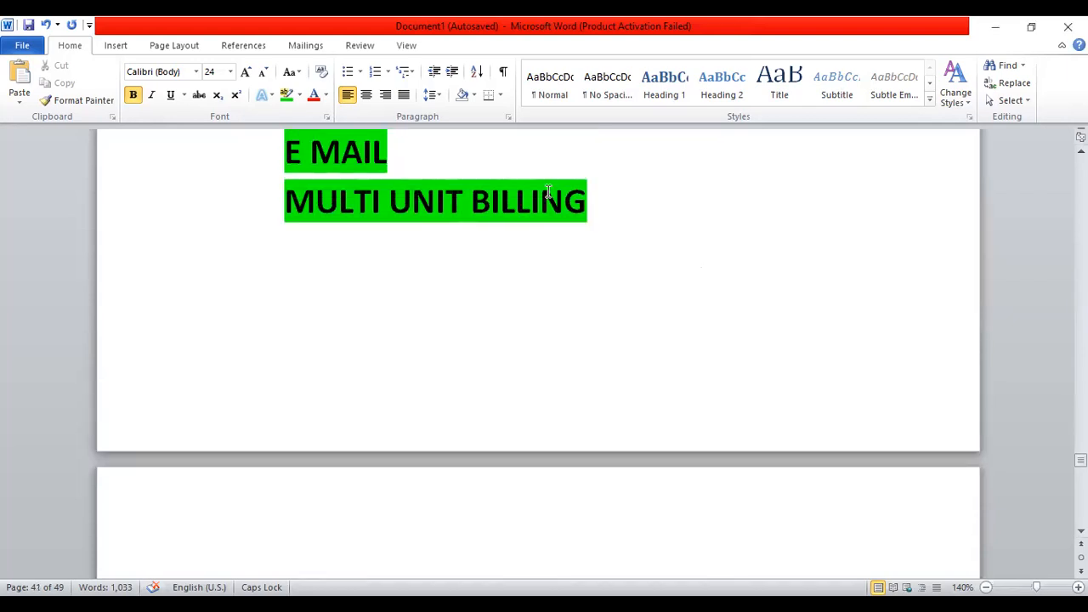
pyautogui.click(276, 202)
pyautogui.tripleClick(276, 202)
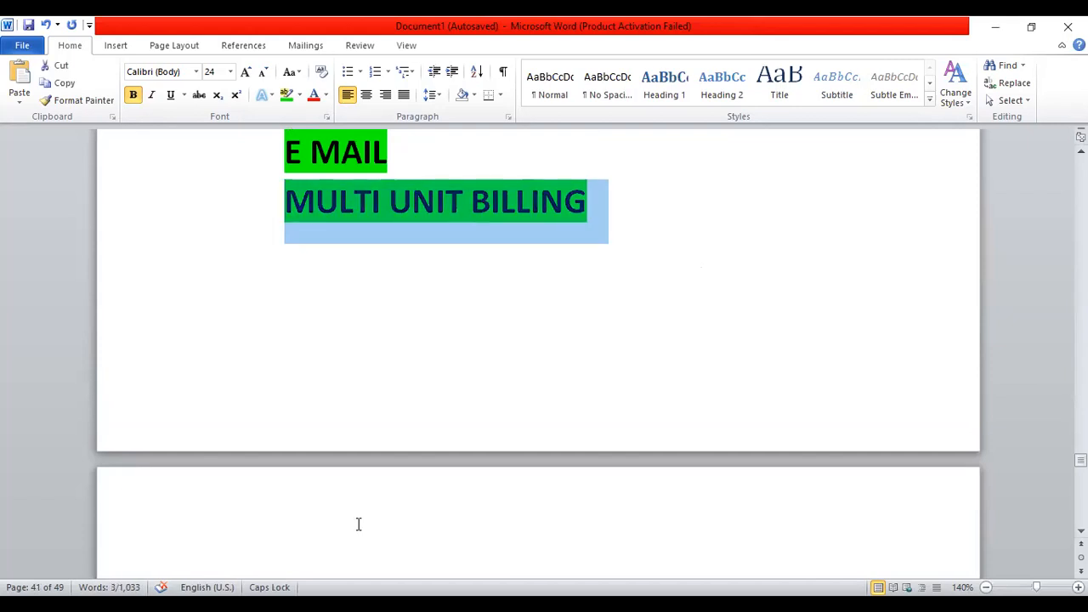
pyautogui.hotkey('alt', 'Tab')
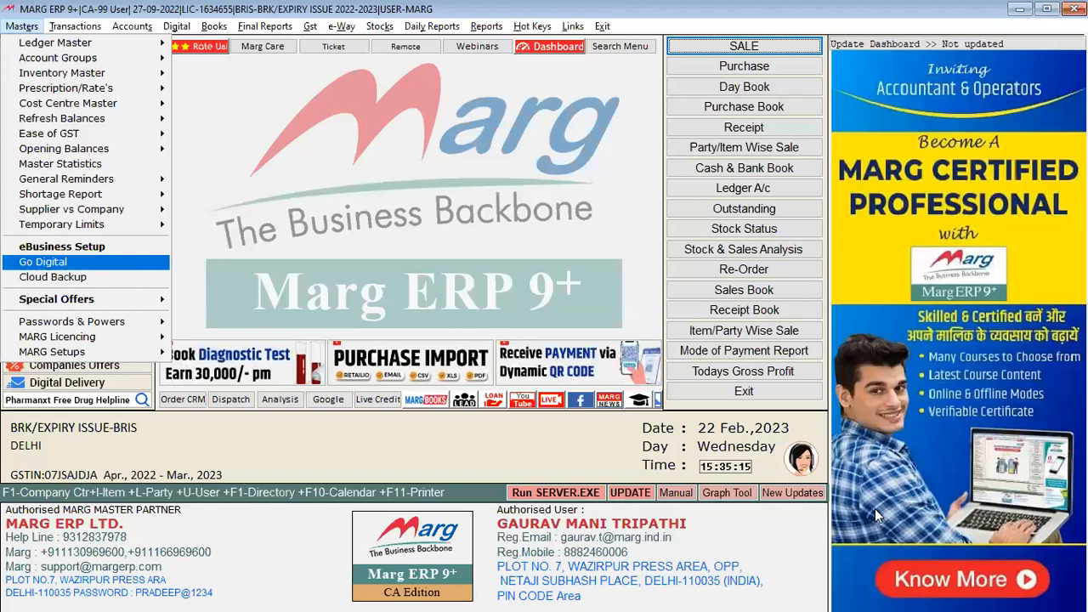
pyautogui.press('Down')
pyautogui.press('Down')
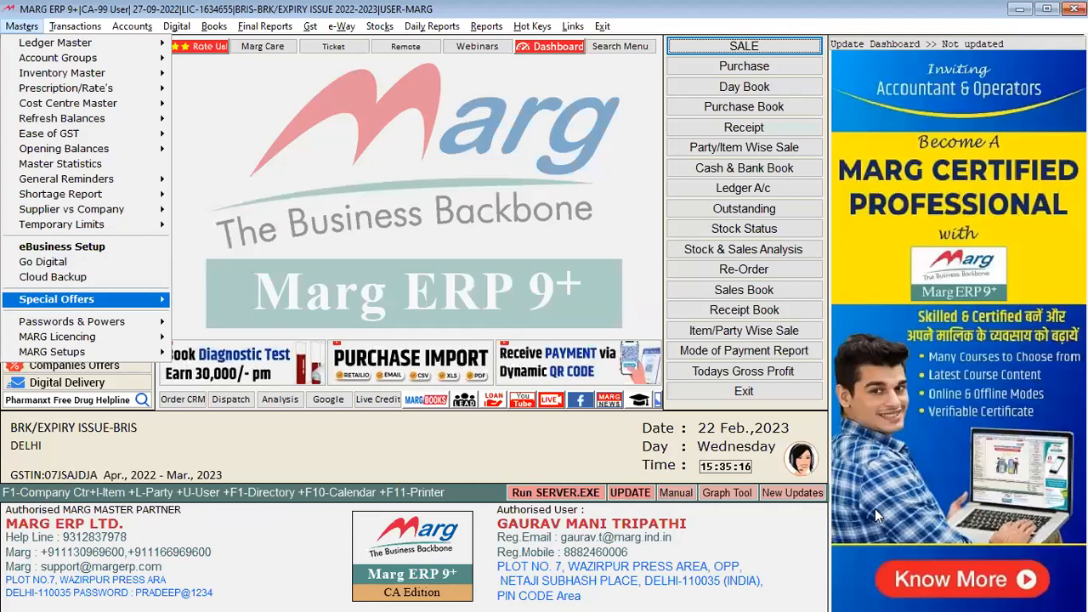
# Close the Masters menu and open the Accounts > Voucher Entry choices
pyautogui.press('Down')
pyautogui.press('Right')
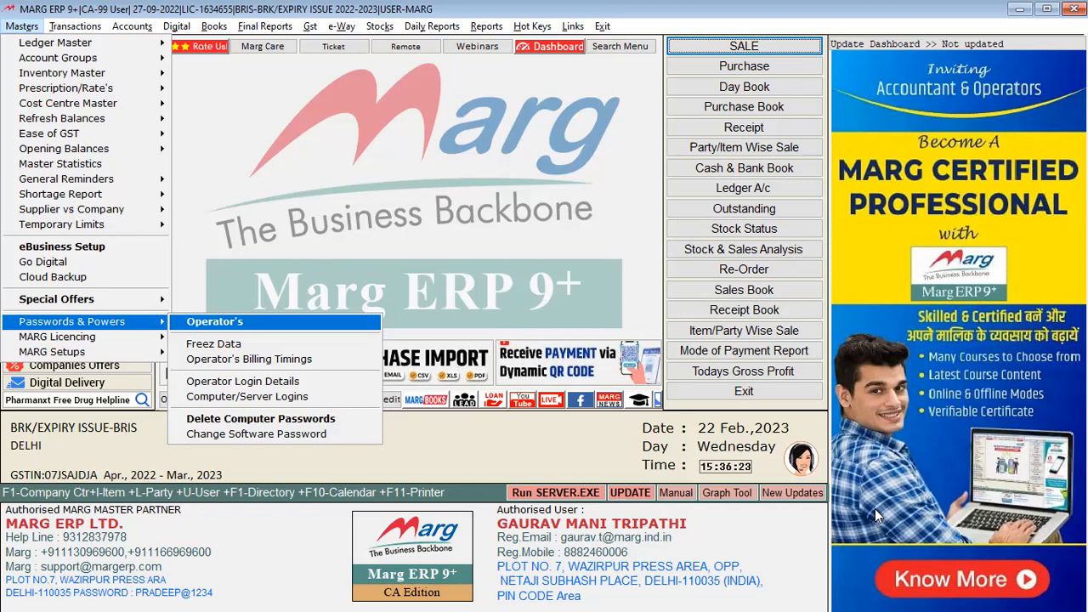
pyautogui.press('Escape')
pyautogui.hotkey('alt', 'a')
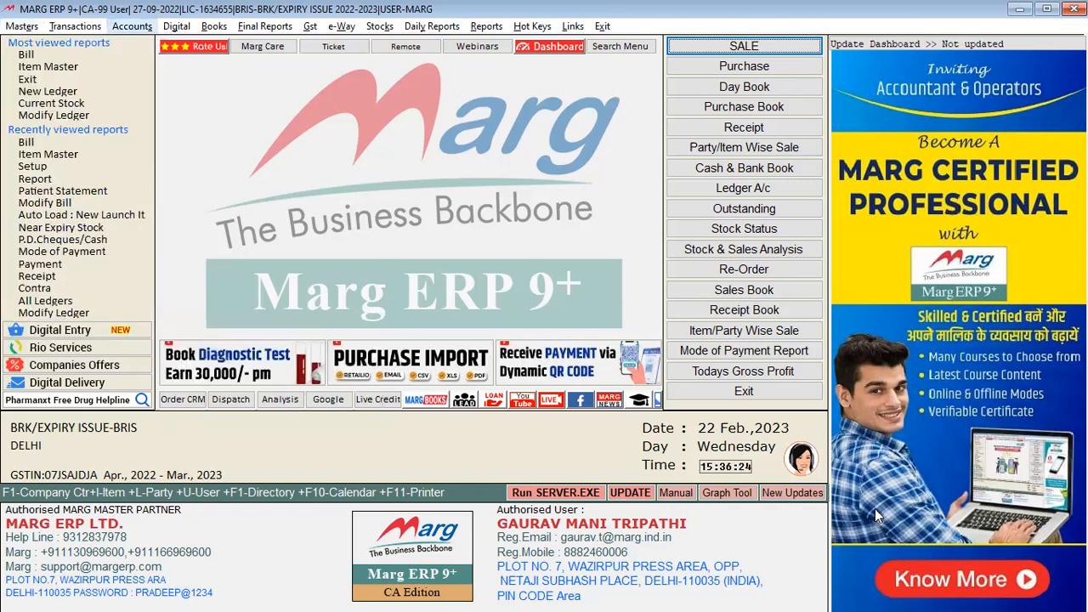
pyautogui.press('Right')
# From a new payment voucher, create ledger OPERATOR A CASH PAID under LOAN & ADVANCES (Asset)
pyautogui.press('Down')
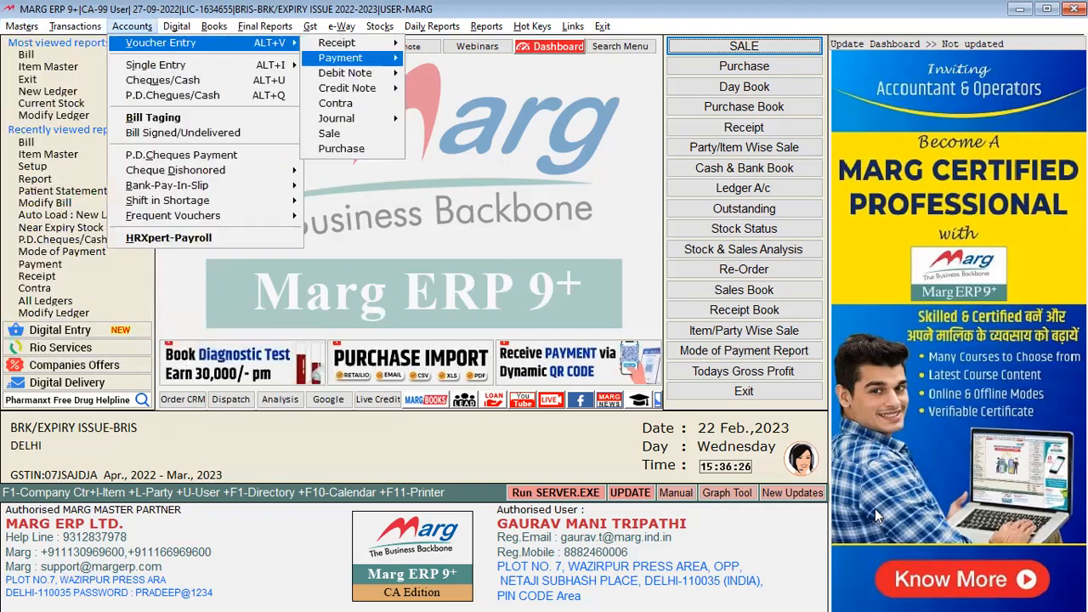
pyautogui.press('Return')
pyautogui.press('Return')
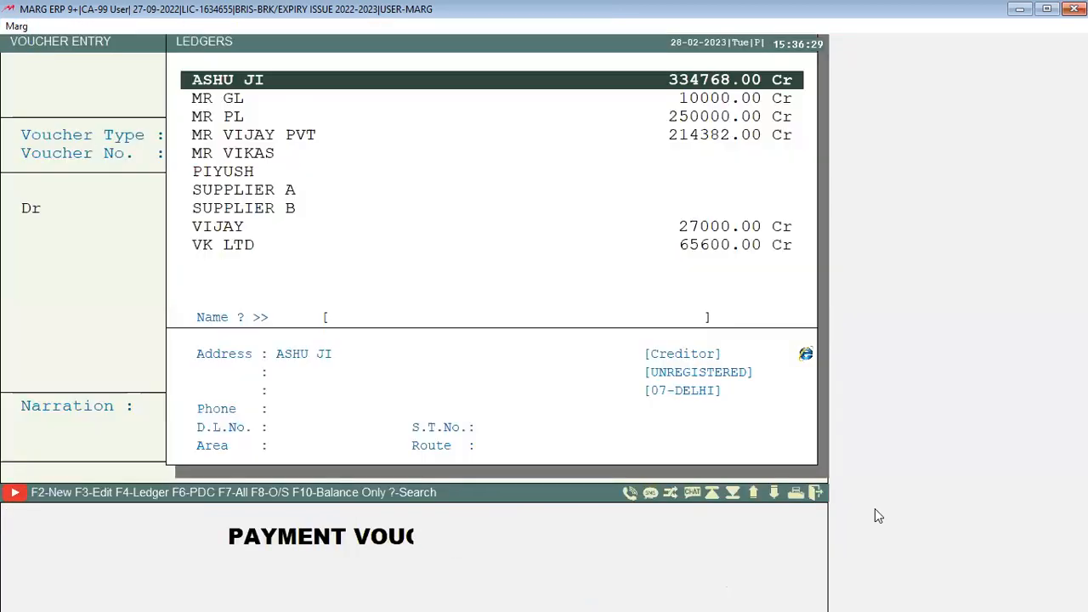
pyautogui.press('F2')
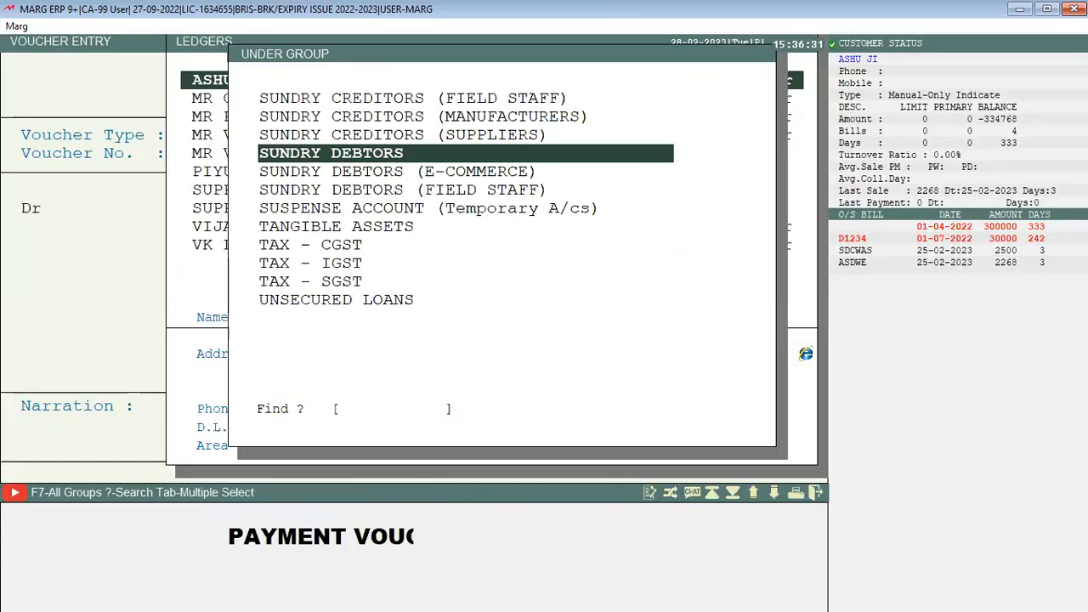
pyautogui.write('L')
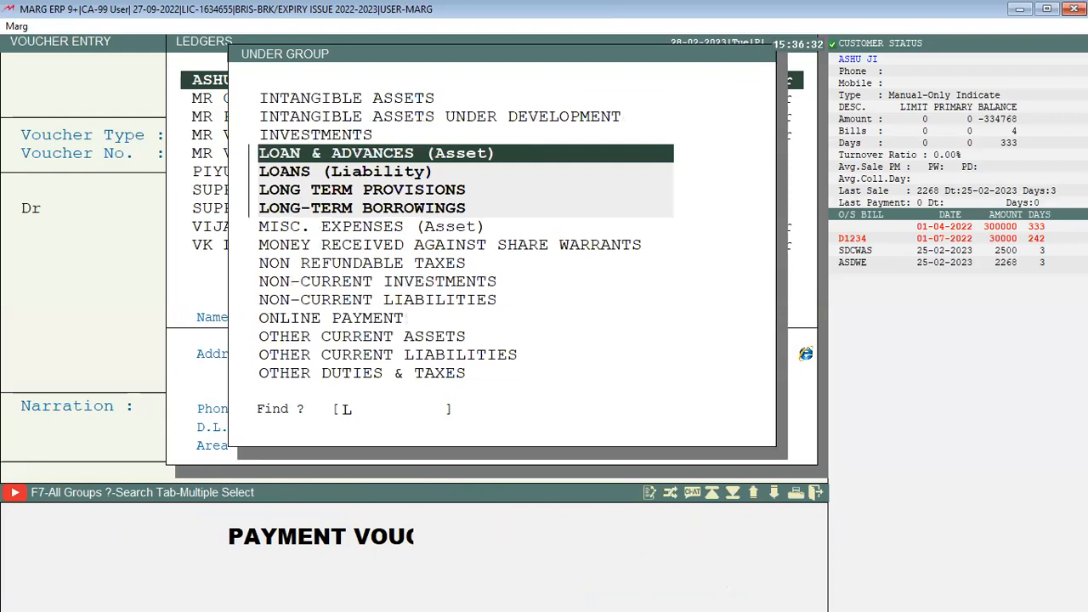
pyautogui.press('Return')
pyautogui.write('OPERATO')
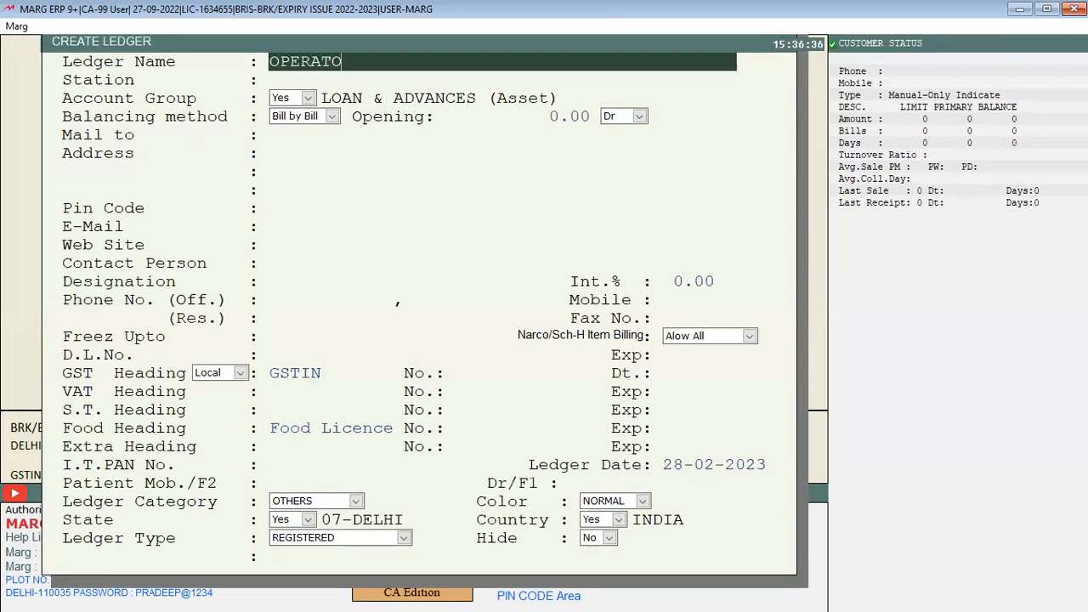
pyautogui.write('R CASH PAID')
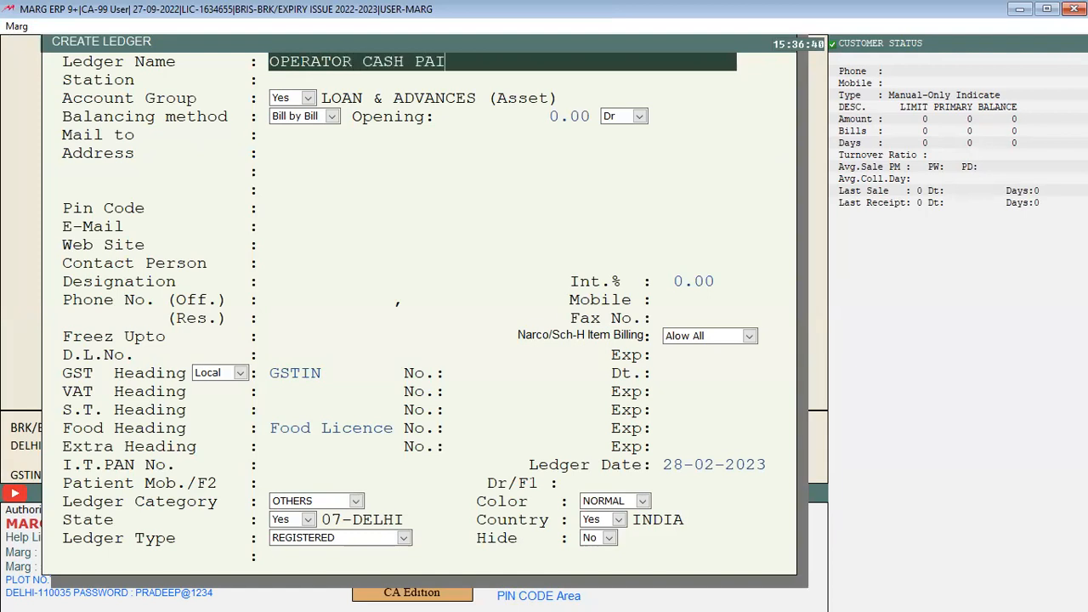
pyautogui.press('Left')
pyautogui.press('Left')
pyautogui.press('Left')
pyautogui.press('Left')
pyautogui.press('Left')
pyautogui.press('Left')
pyautogui.press('Left')
pyautogui.press('Left')
pyautogui.press('Left')
pyautogui.press('Left')
pyautogui.write('A')
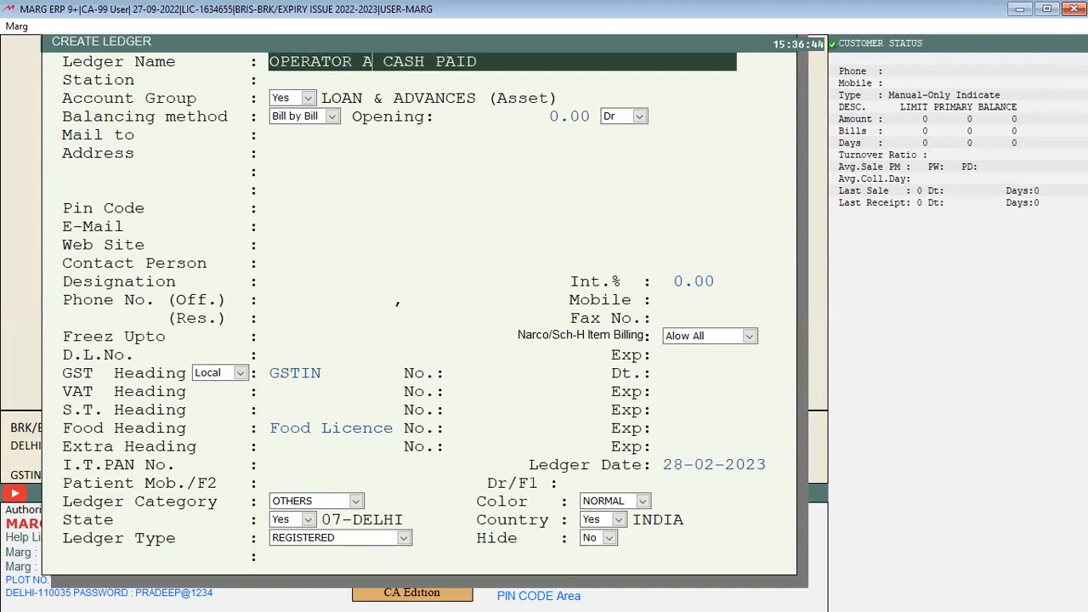
pyautogui.press('pagedown')
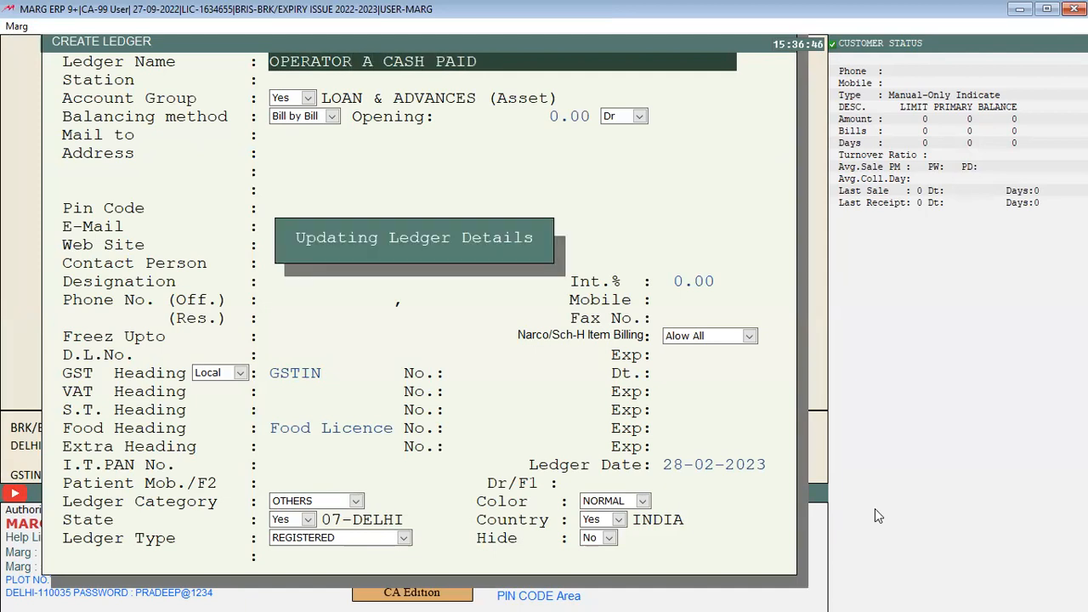
pyautogui.write('O')
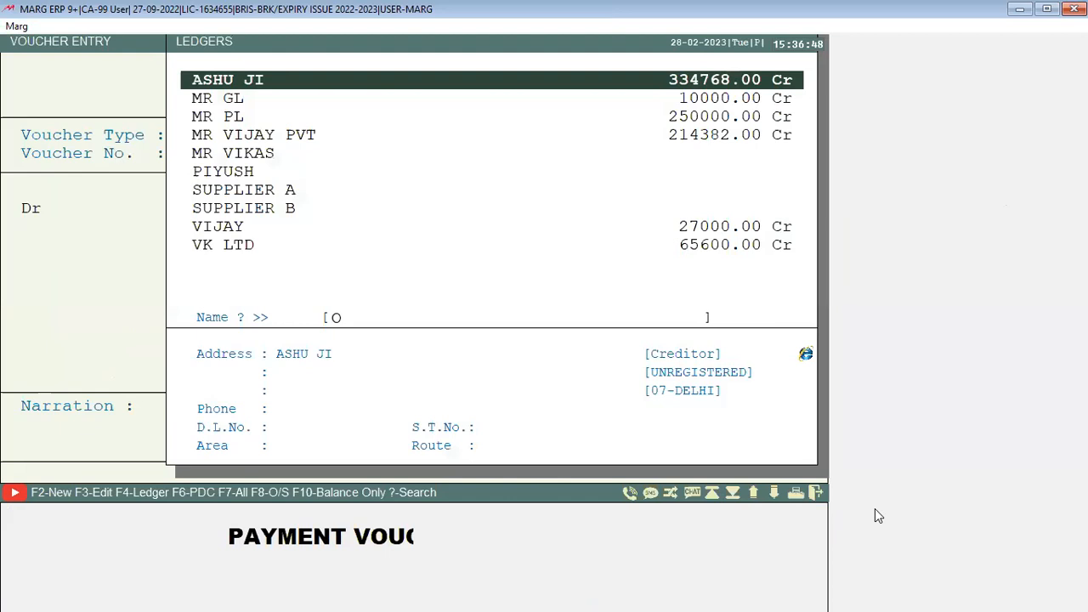
pyautogui.write('O')
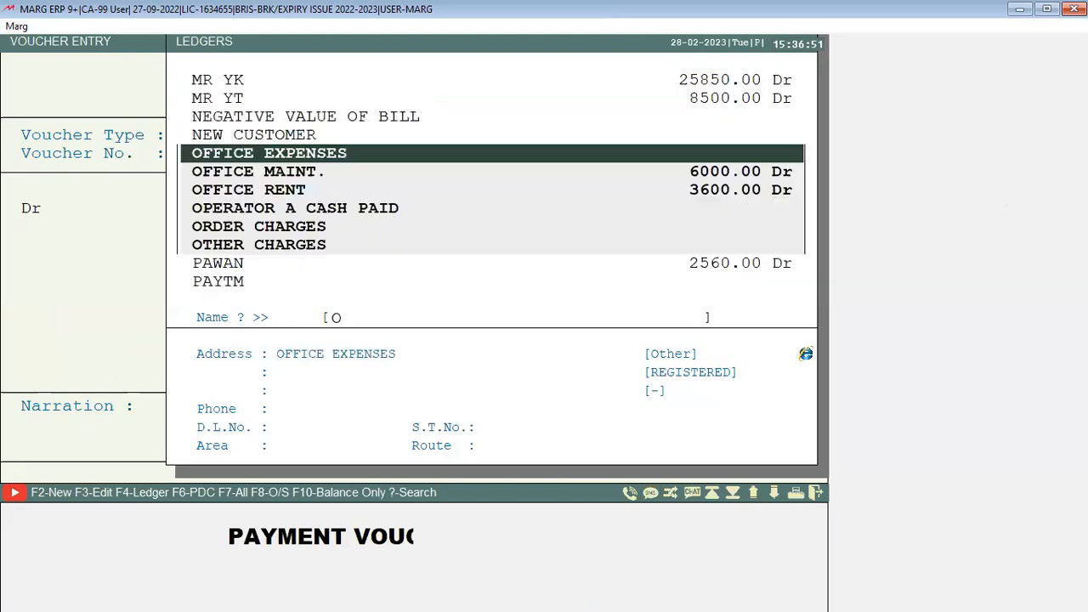
# Debit OPERATOR A CASH PAID 1000 with a New Ref adjustment referenced CASH ADV
pyautogui.press('BackSpace')
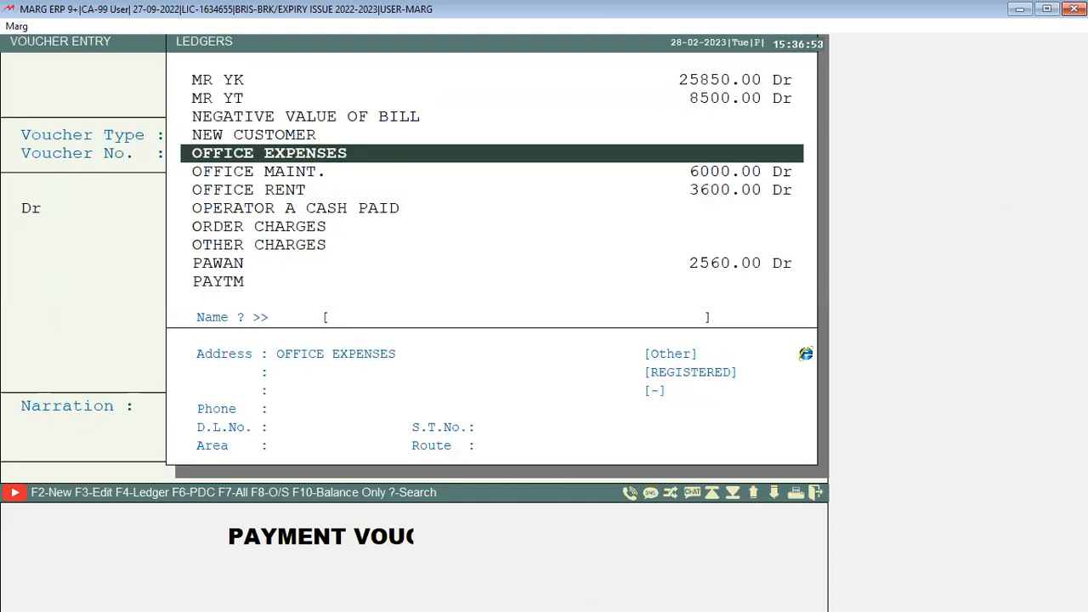
pyautogui.press('Down')
pyautogui.press('Down')
pyautogui.press('Down')
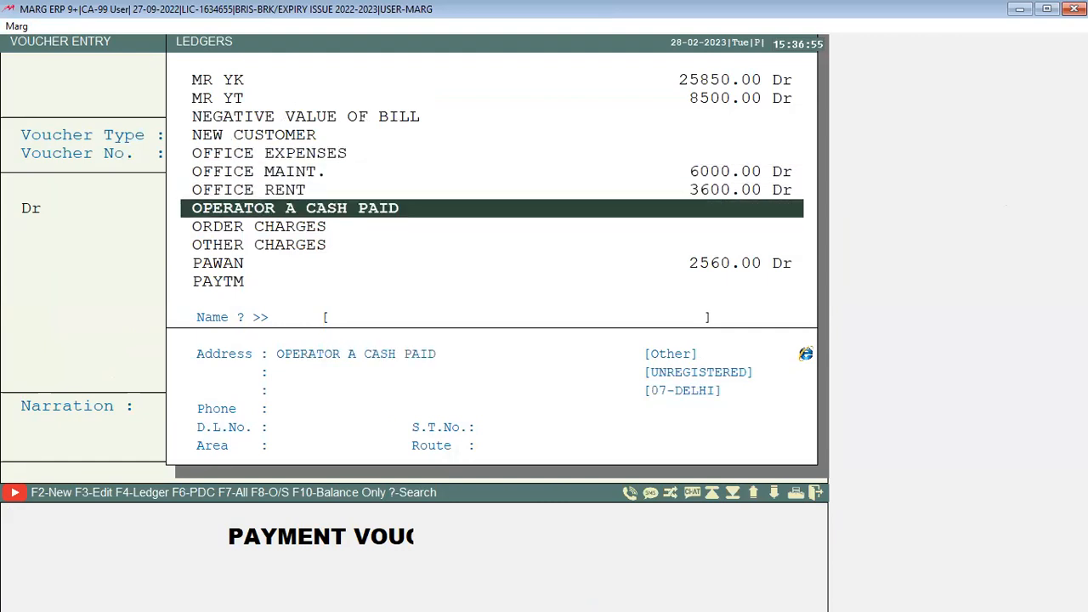
pyautogui.press('Return')
pyautogui.write('1000')
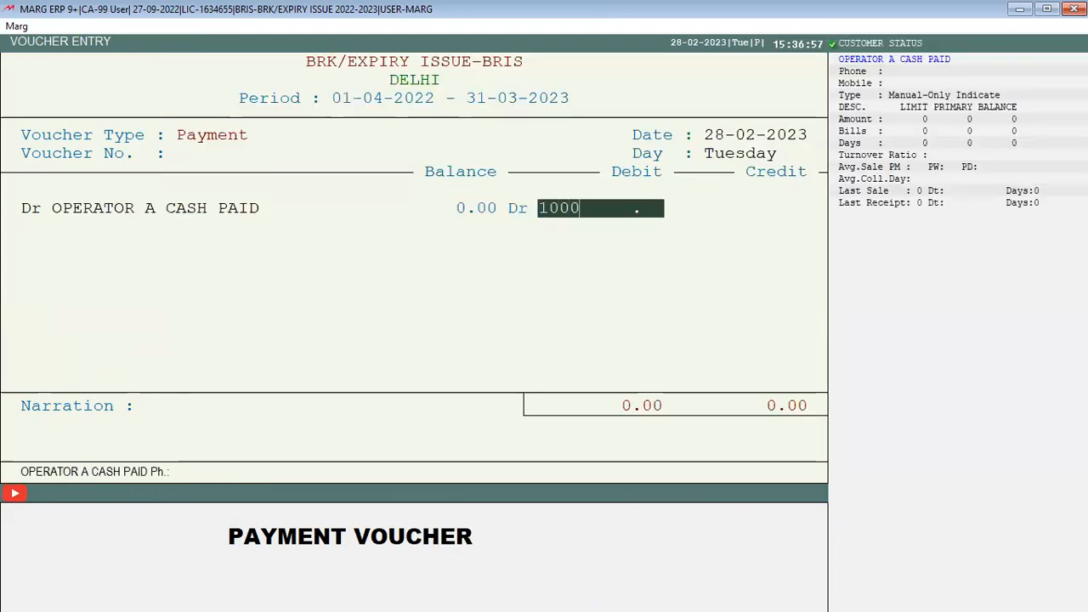
pyautogui.press('Return')
pyautogui.press('Down')
pyautogui.press('Return')
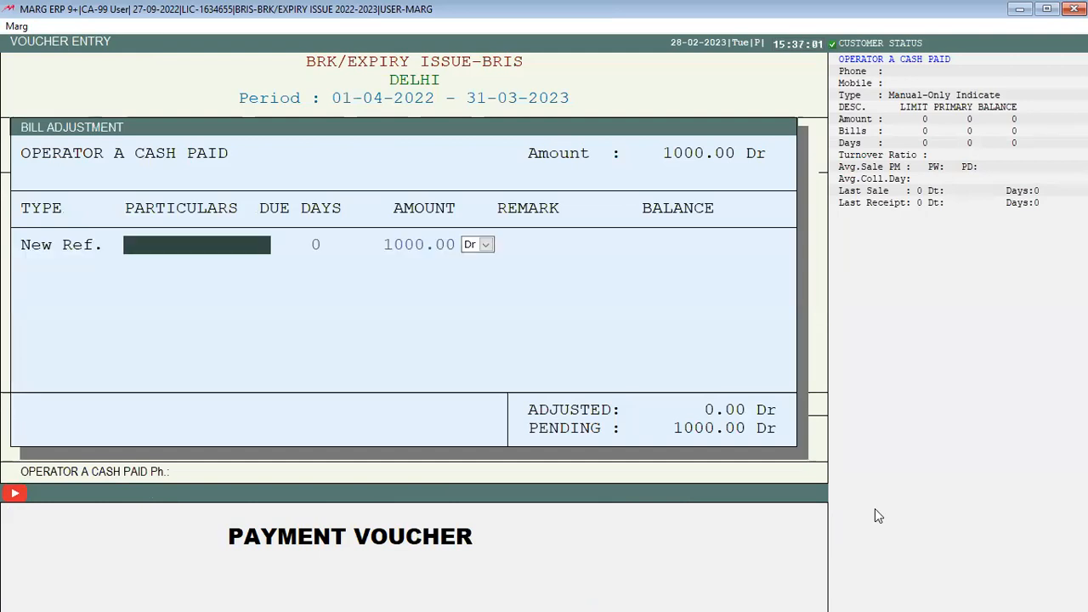
pyautogui.write('CASH ADV')
pyautogui.press('Return')
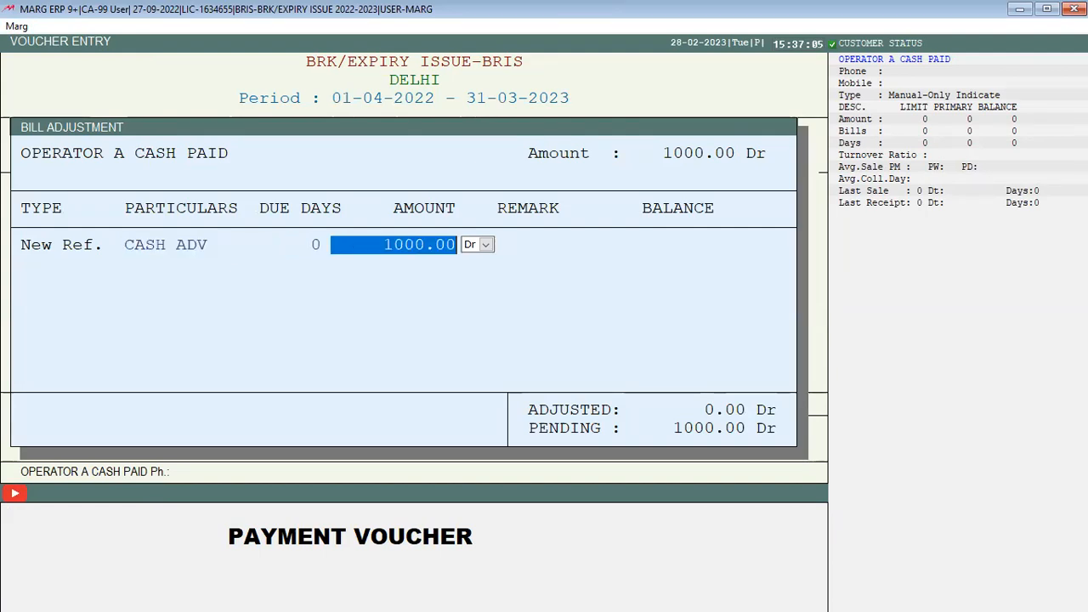
pyautogui.press('Return')
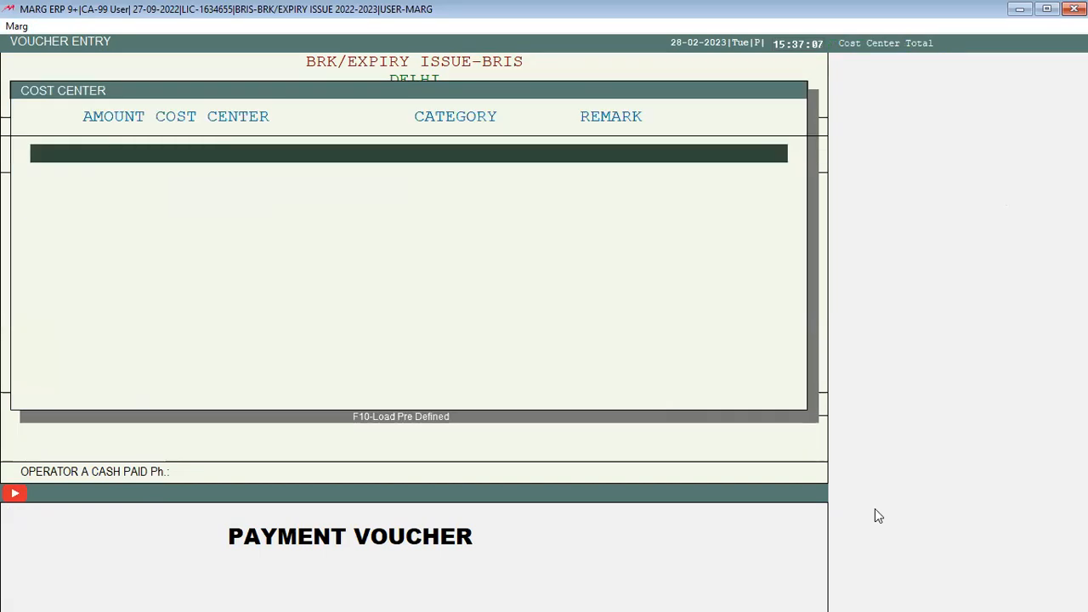
# Skip cost center allocation, save the payment voucher, and go back to the dashboard
pyautogui.press('Escape')
pyautogui.press('Escape')
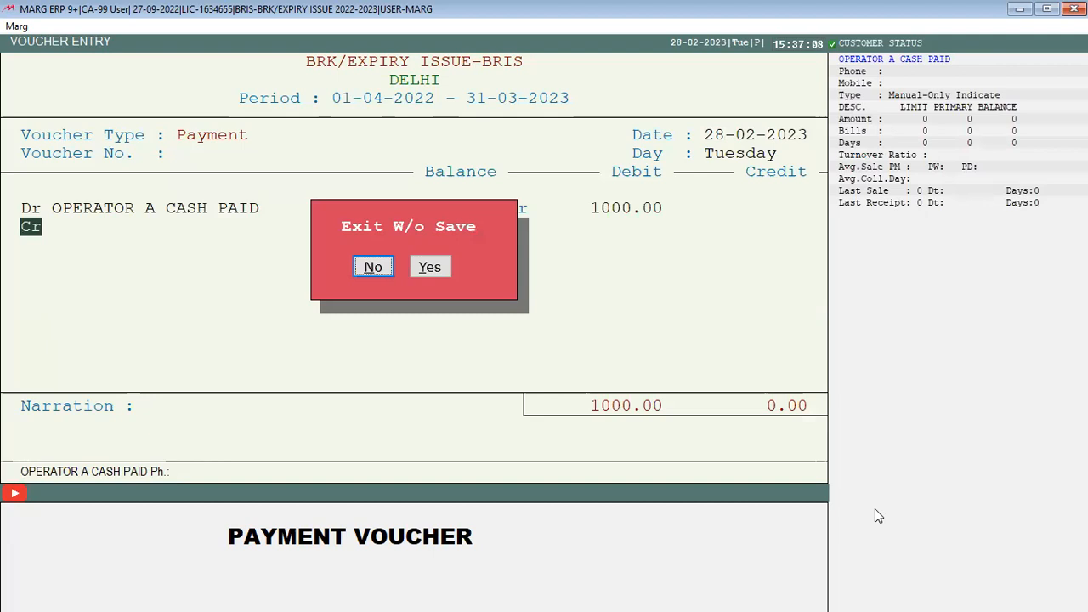
pyautogui.press('Return')
pyautogui.press('Return')
pyautogui.press('Return')
pyautogui.press('Return')
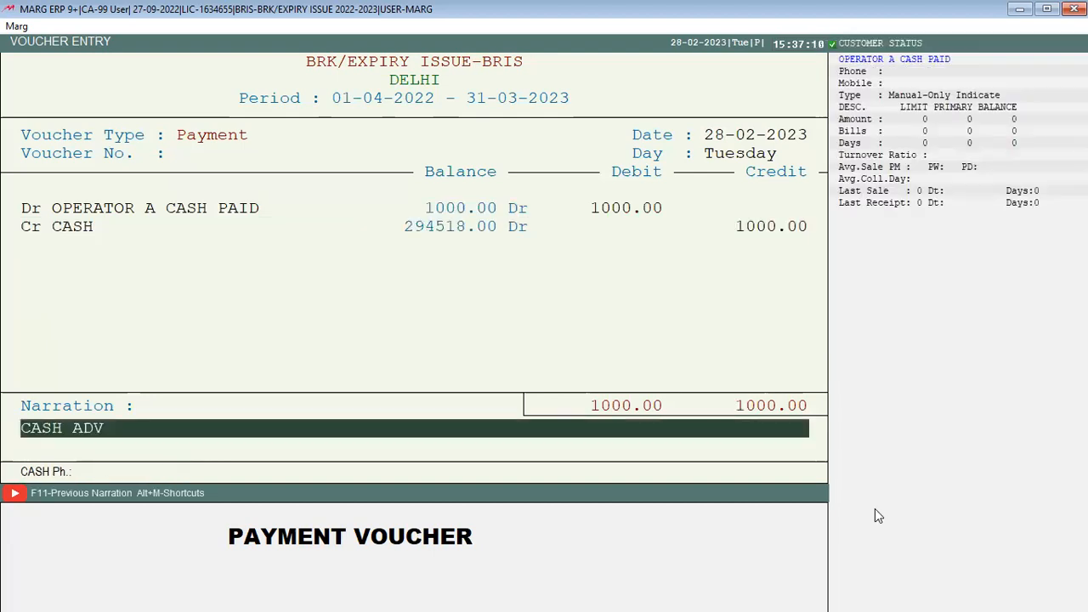
pyautogui.press('Return')
pyautogui.press('Return')
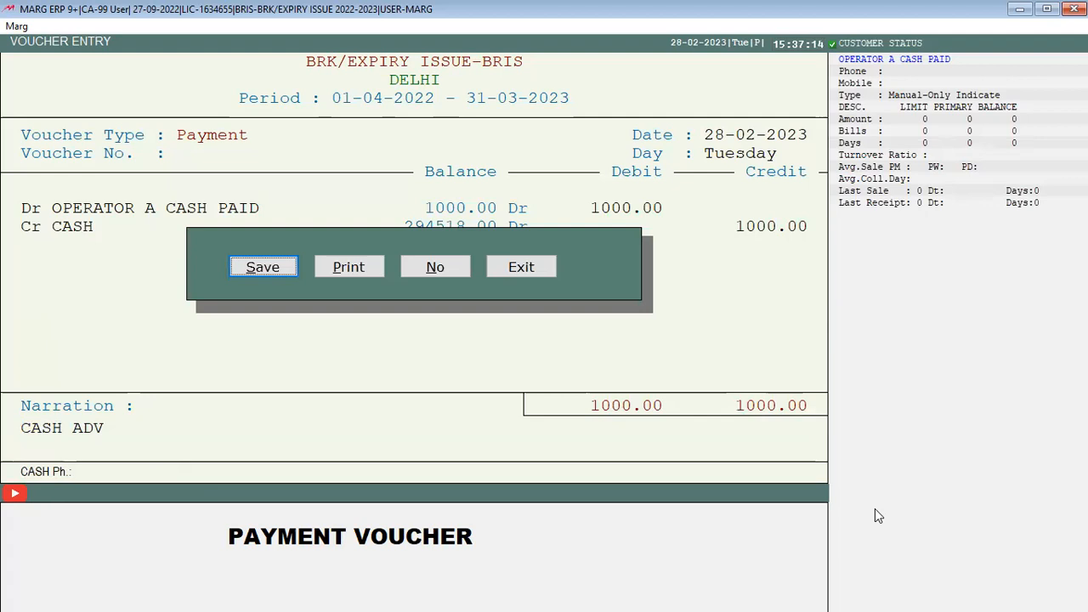
pyautogui.press('Return')
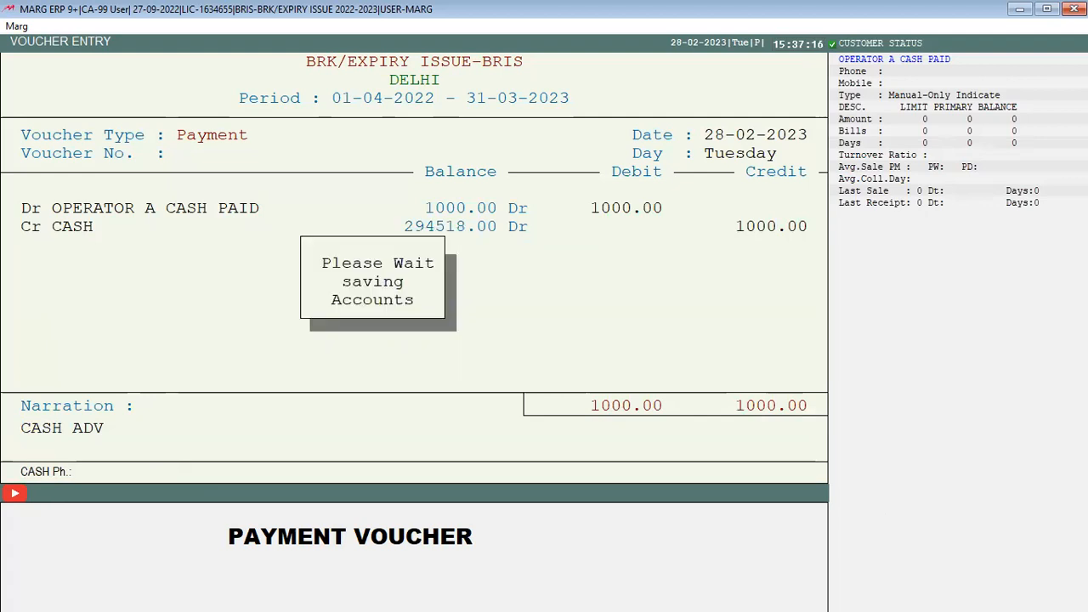
pyautogui.press('Escape')
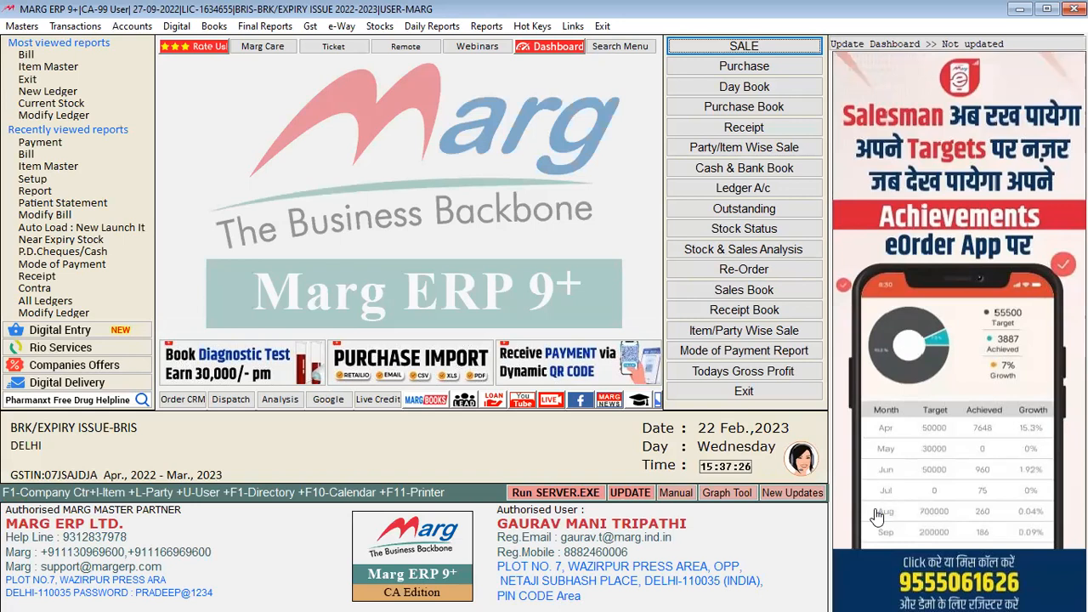
pyautogui.hotkey('alt', 'a')
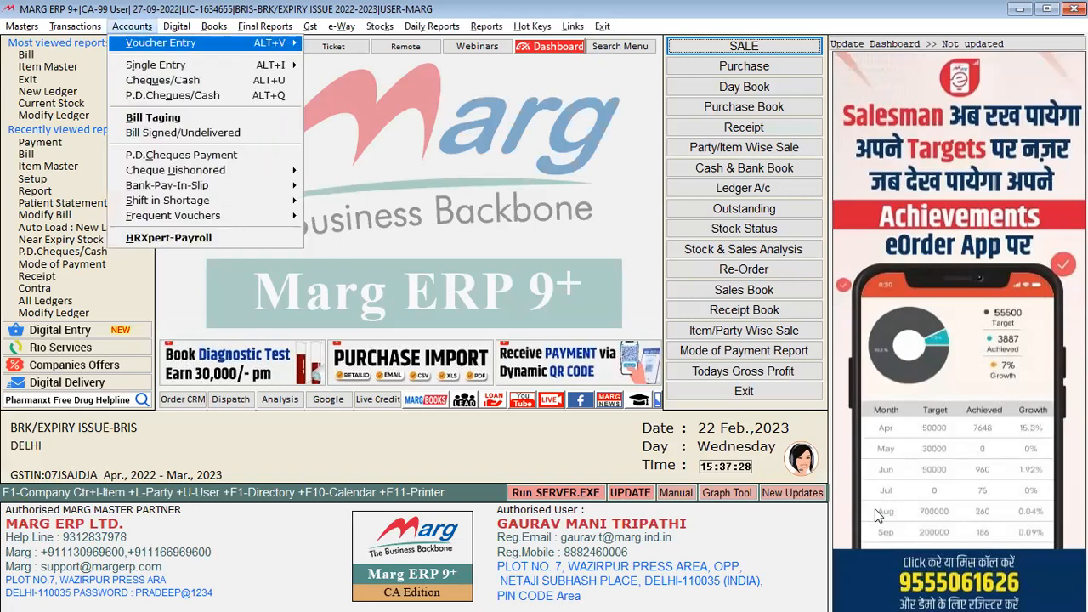
pyautogui.press('Right')
pyautogui.press('Down')
pyautogui.press('Down')
pyautogui.press('Down')
pyautogui.press('Down')
pyautogui.press('Down')
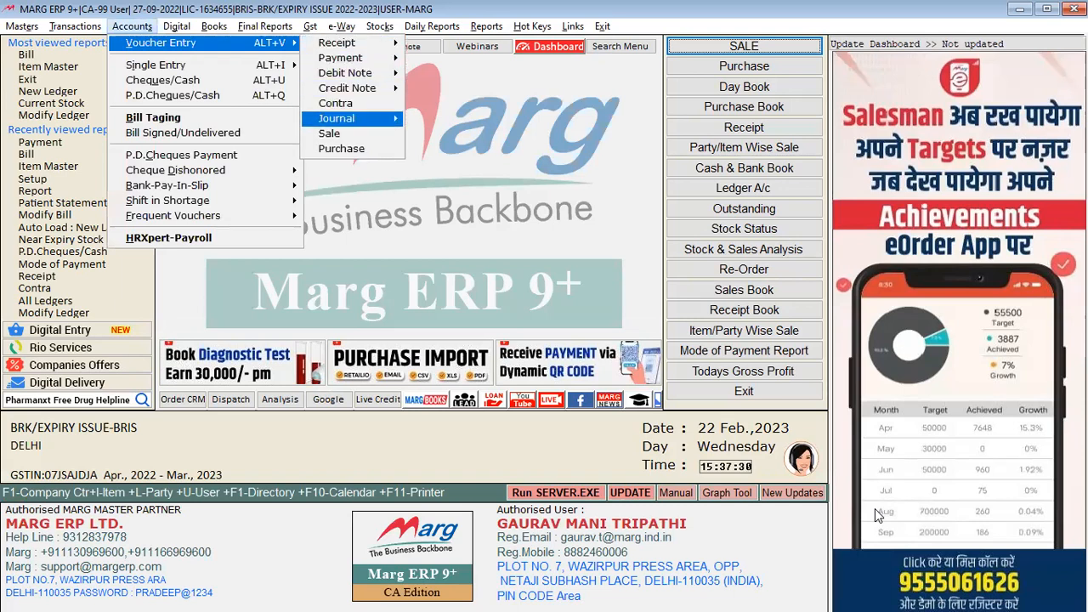
pyautogui.press('Return')
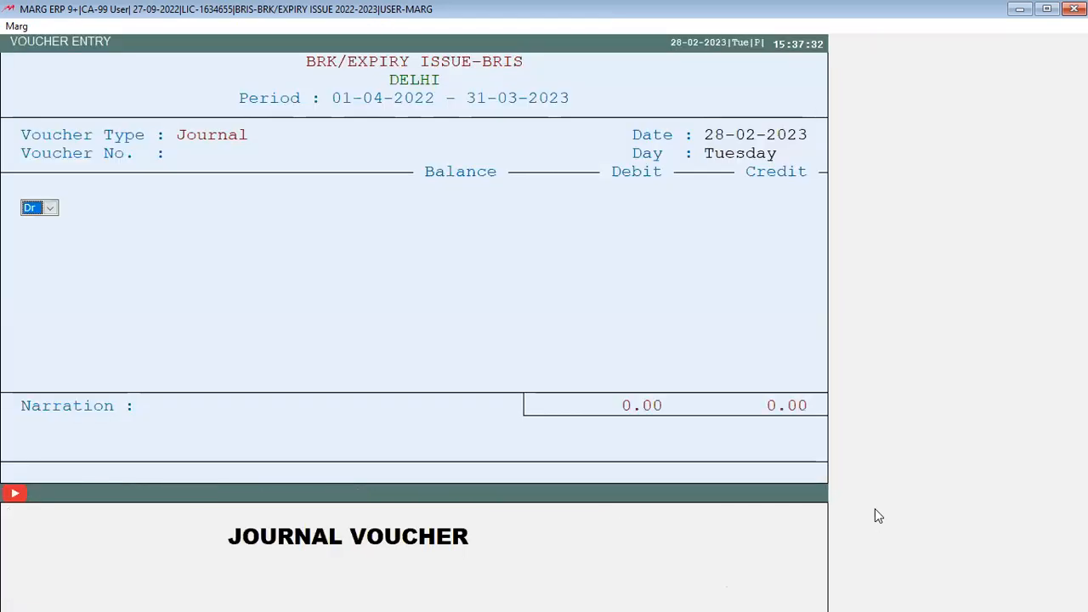
pyautogui.press('Return')
pyautogui.write('C')
pyautogui.press('Down')
pyautogui.press('Return')
pyautogui.write('1000')
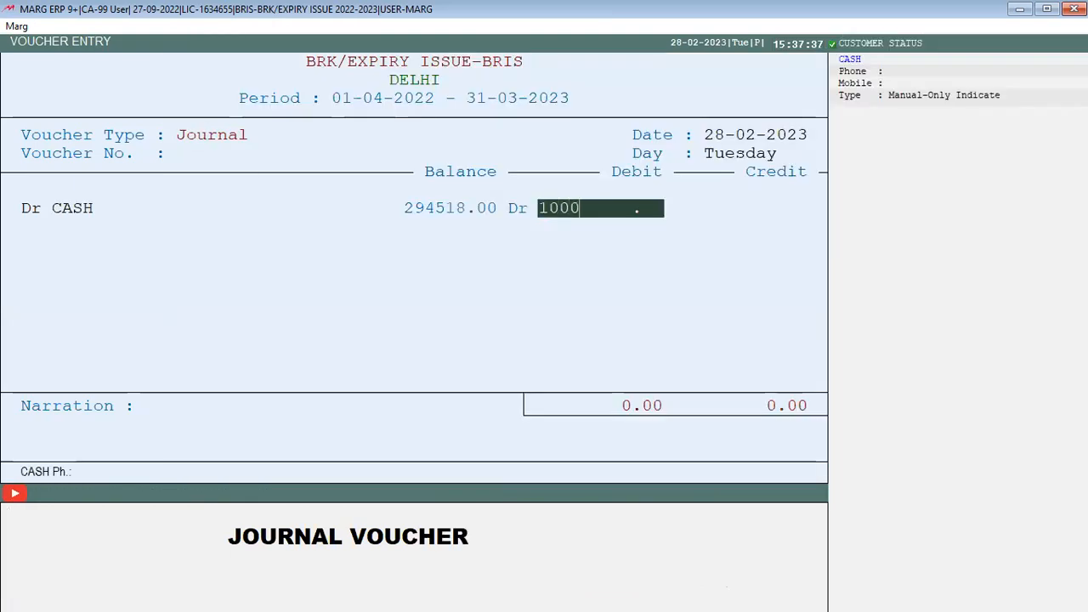
pyautogui.press('Return')
pyautogui.press('Return')
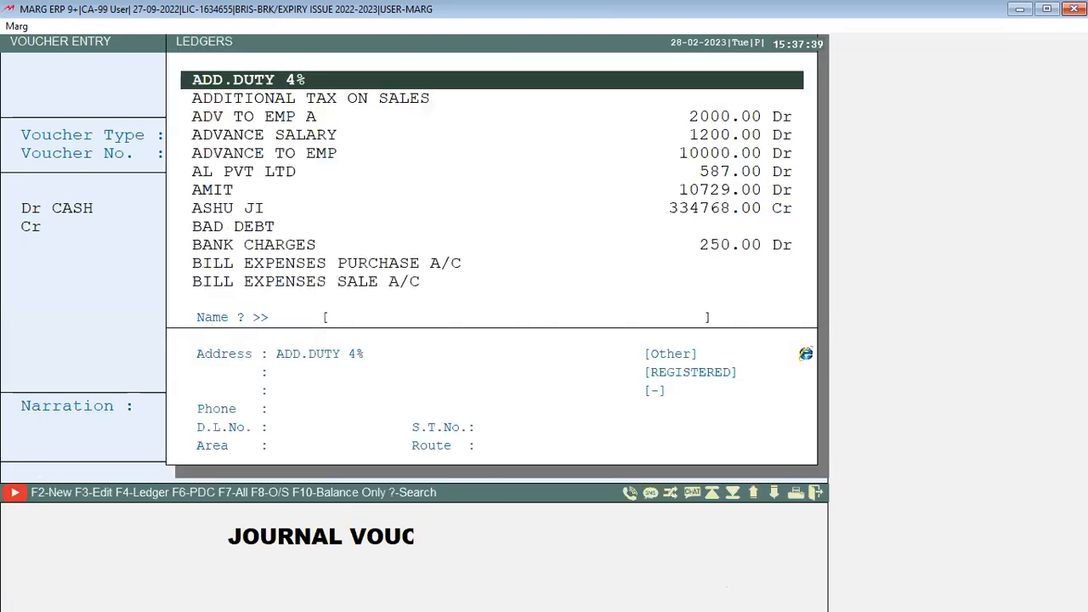
pyautogui.write('O')
pyautogui.press('Down')
pyautogui.press('Down')
pyautogui.press('Down')
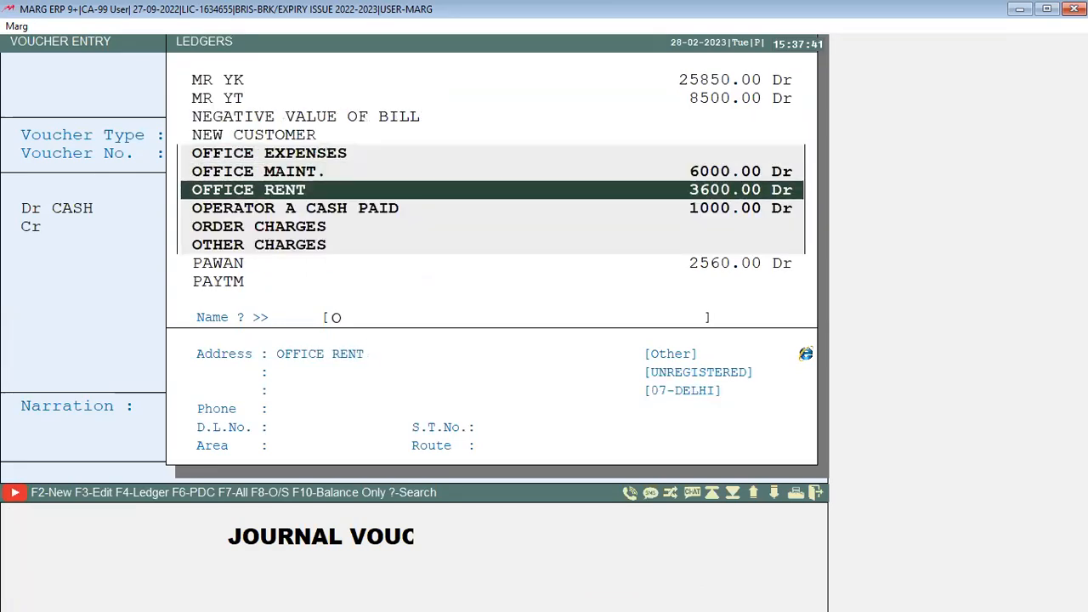
pyautogui.press('Return')
pyautogui.press('Return')
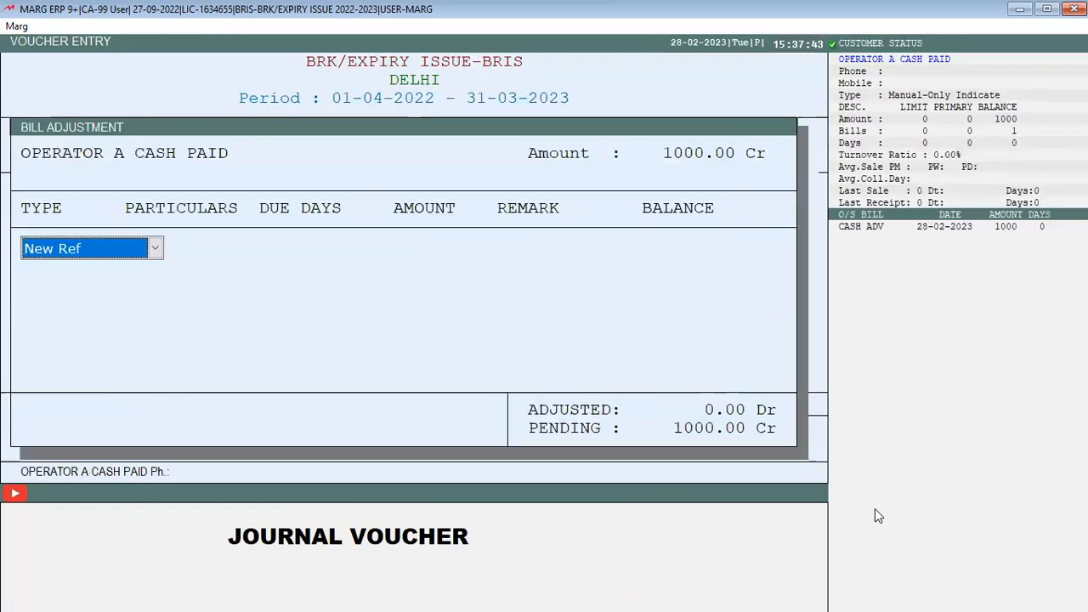
pyautogui.press('Down')
pyautogui.press('Return')
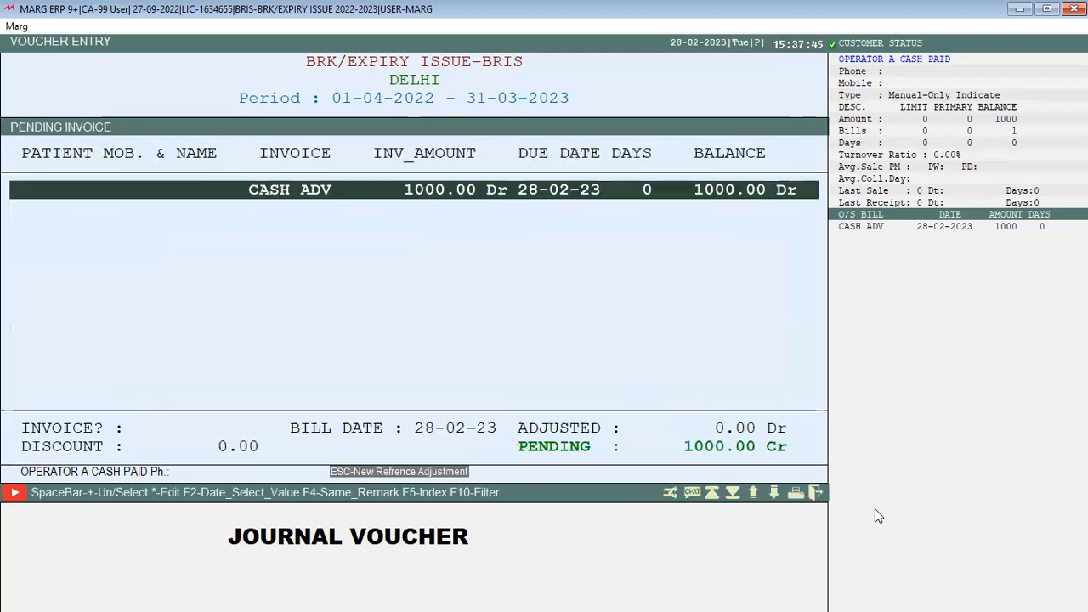
pyautogui.press('Return')
pyautogui.press('Return')
pyautogui.press('Return')
pyautogui.press('Escape')
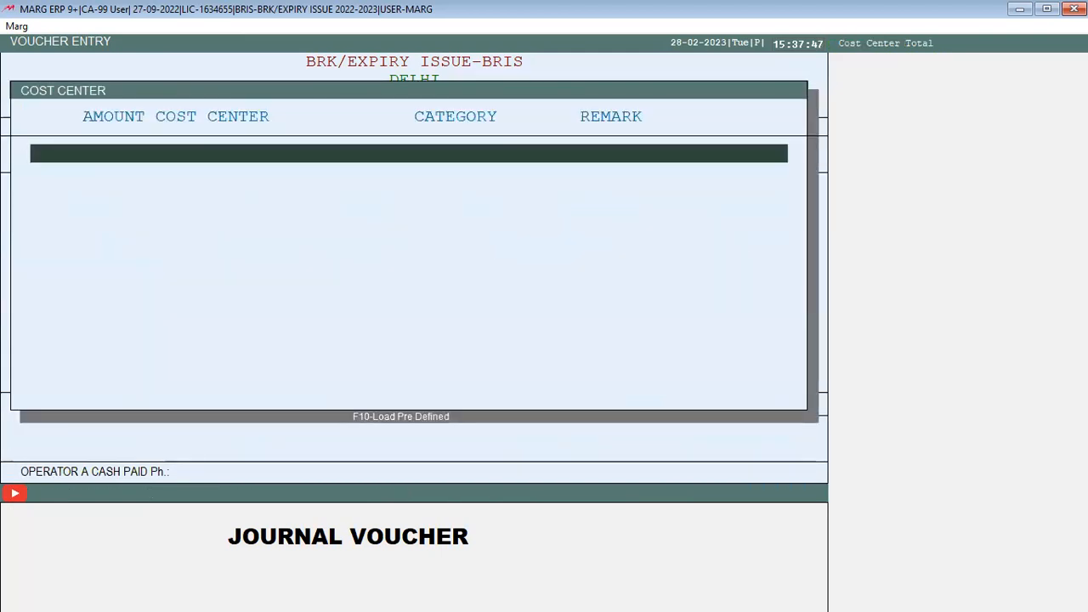
pyautogui.press('Escape')
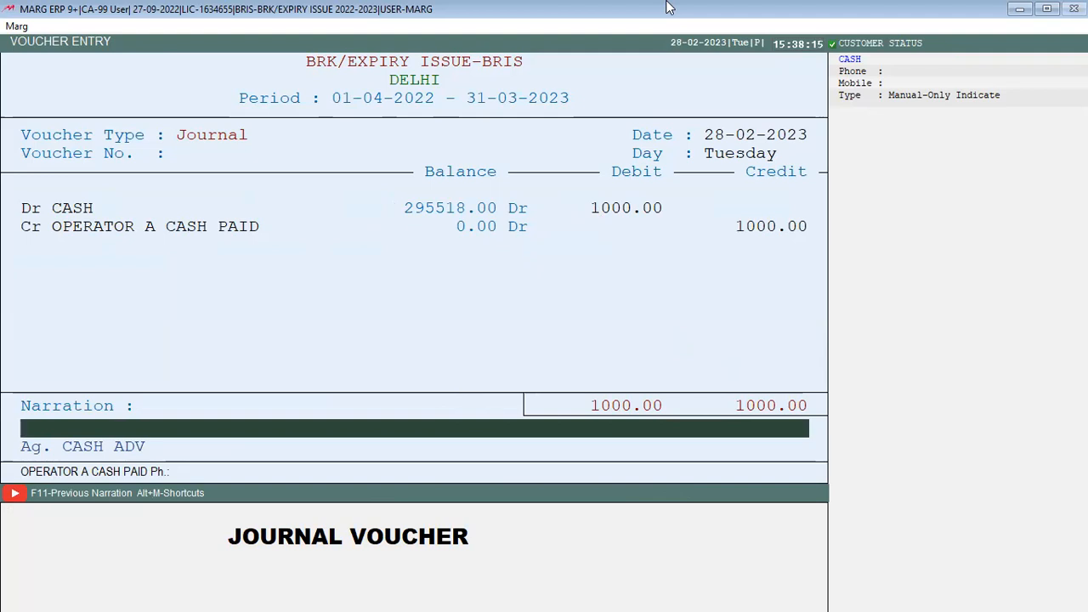
pyautogui.press('Return')
pyautogui.press('Escape')
pyautogui.press('Escape')
pyautogui.press('Right')
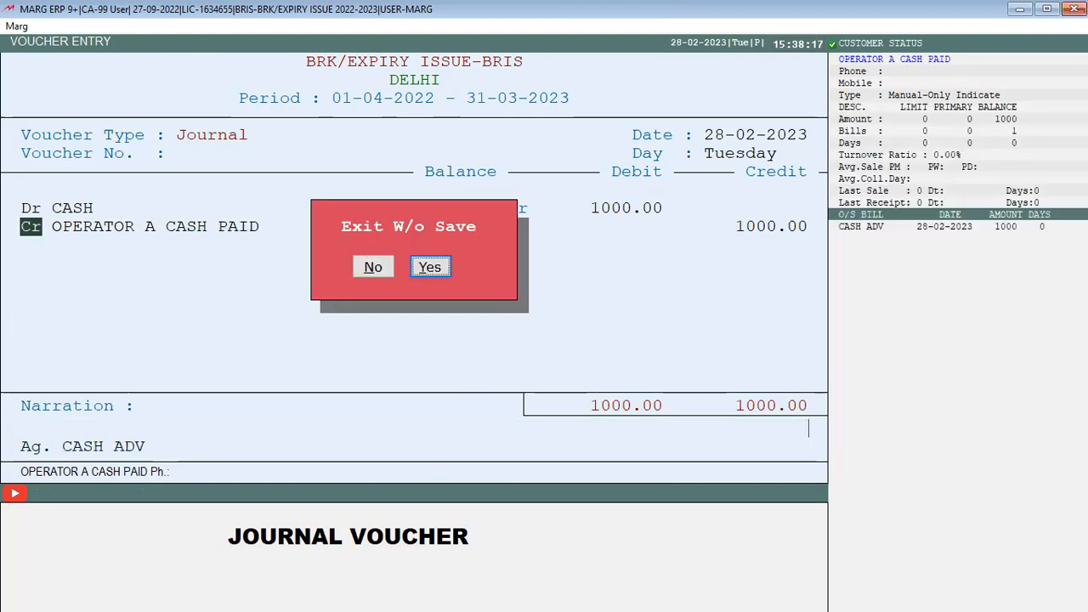
pyautogui.press('Return')
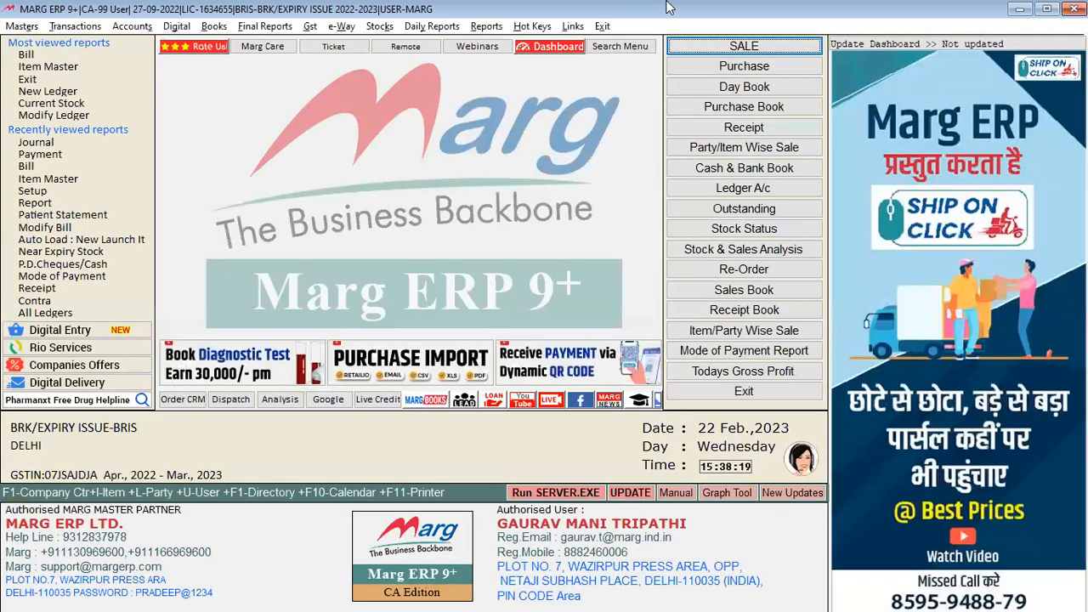
pyautogui.press('alt')
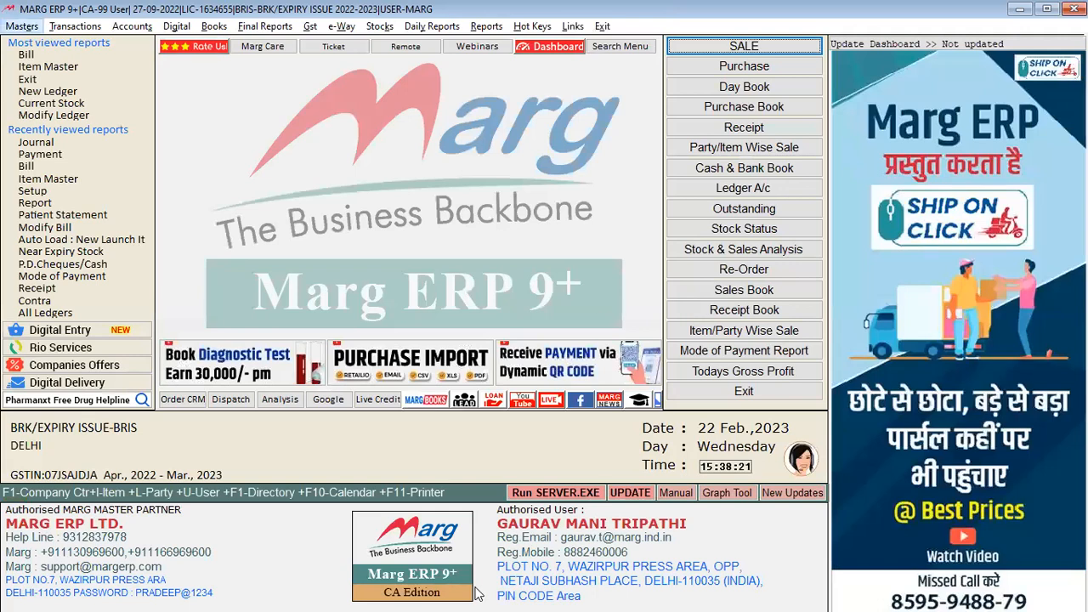
# Back in Word, erase the MULTI UNIT BILLING text and insert a page break
pyautogui.hotkey('alt', 'Tab')
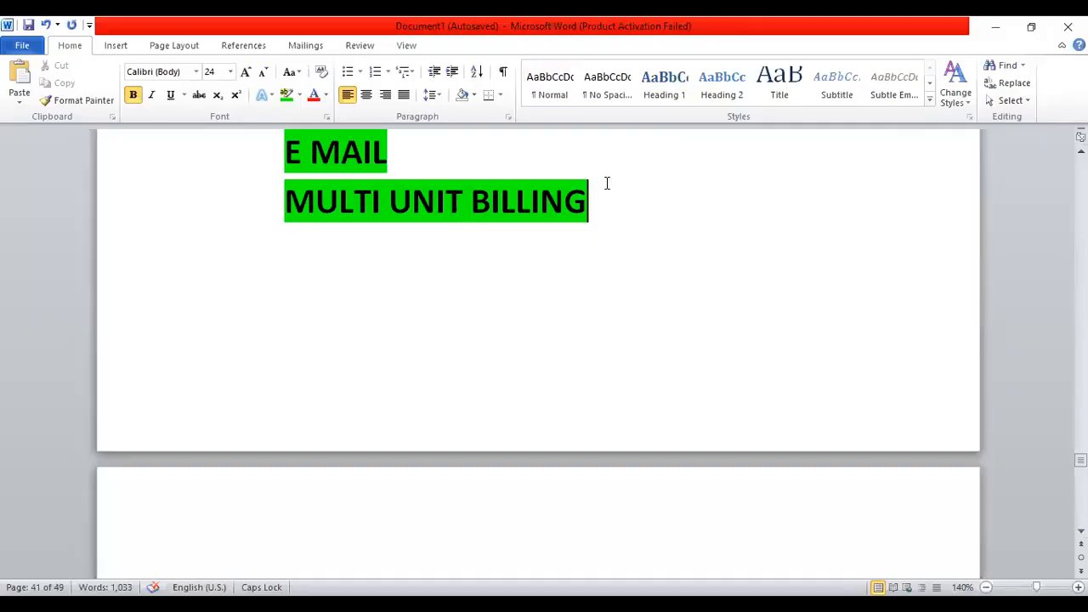
pyautogui.press('Left')
pyautogui.click(600, 190)
pyautogui.press('BackSpace')
pyautogui.press('BackSpace')
pyautogui.press('BackSpace')
pyautogui.press('BackSpace')
pyautogui.press('BackSpace')
pyautogui.press('BackSpace')
pyautogui.press('BackSpace')
pyautogui.press('BackSpace')
pyautogui.press('BackSpace')
pyautogui.press('BackSpace')
pyautogui.press('BackSpace')
pyautogui.press('BackSpace')
pyautogui.press('BackSpace')
pyautogui.press('BackSpace')
pyautogui.press('BackSpace')
pyautogui.press('BackSpace')
pyautogui.press('BackSpace')
pyautogui.press('BackSpace')
pyautogui.press('Return')
pyautogui.hotkey('ctrl', 'Return')
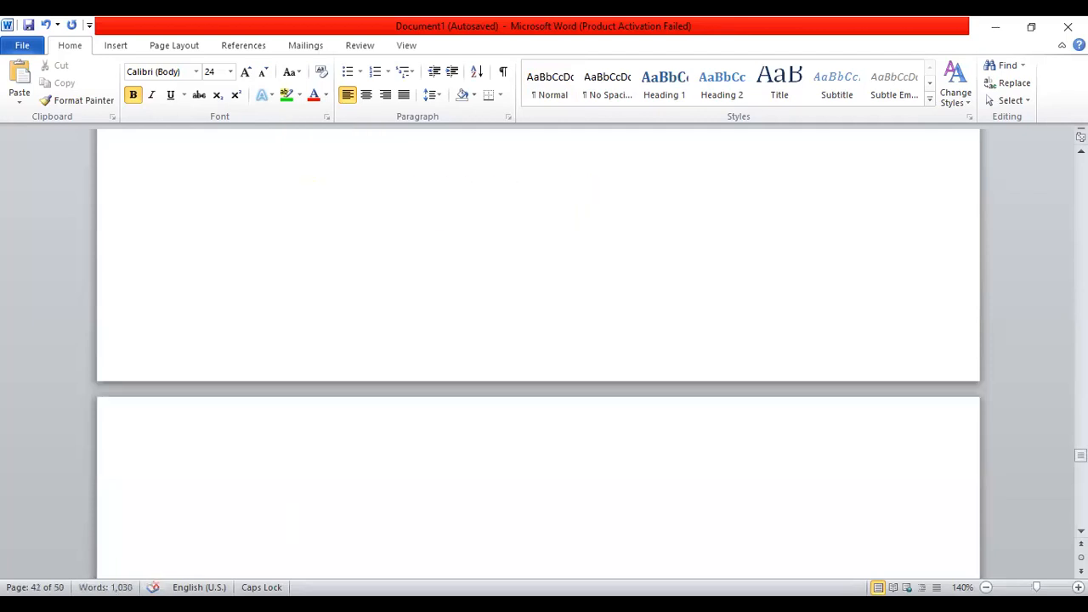
# Type SUGGESTED ITEM on the new page and select that whole line
pyautogui.write('SU')
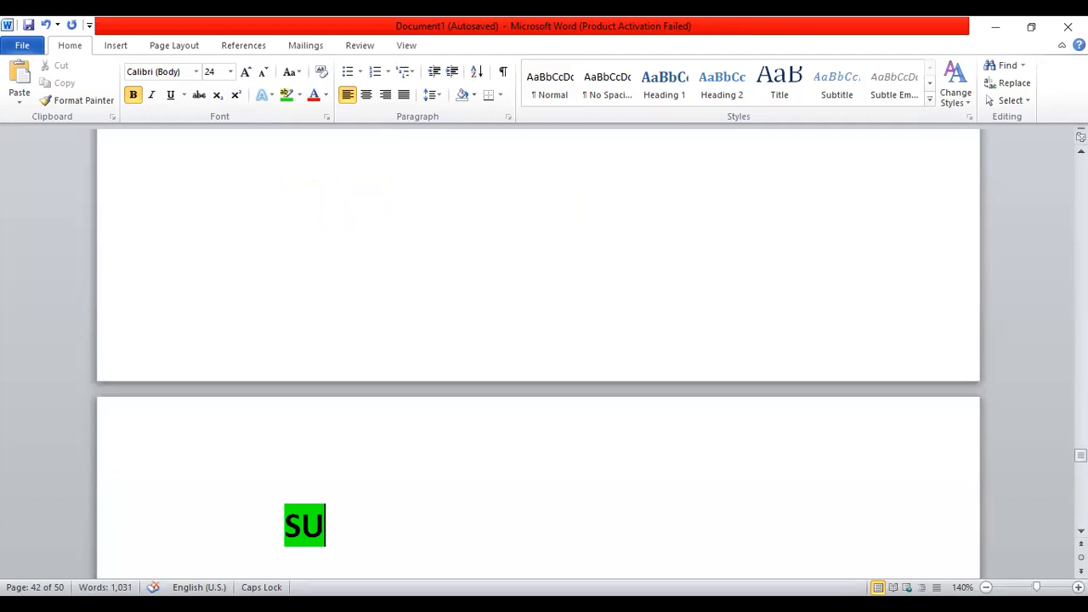
pyautogui.write('GGESTE')
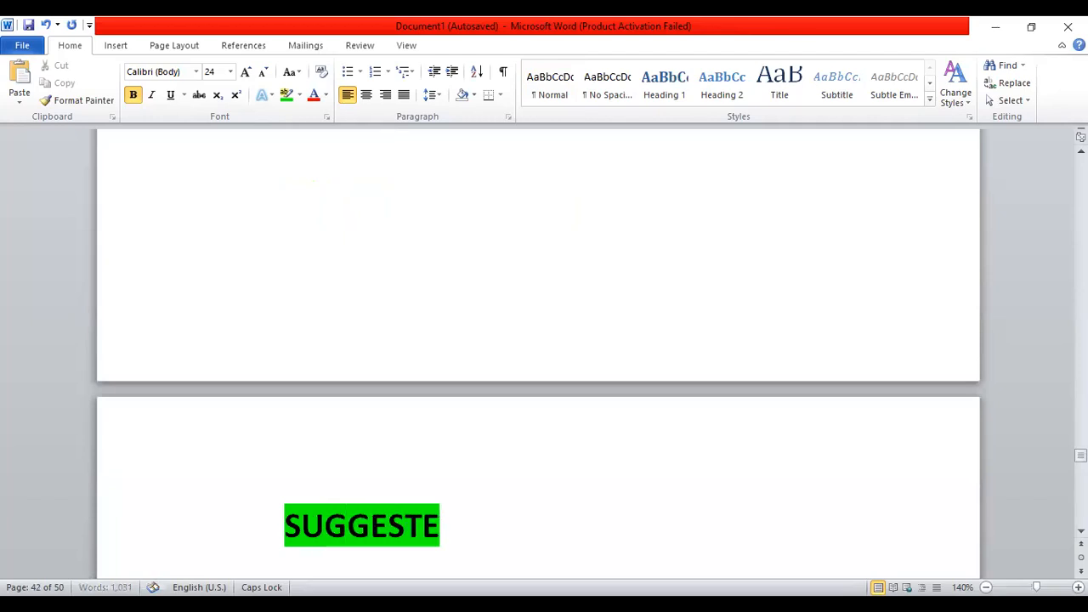
pyautogui.write('D ITEM')
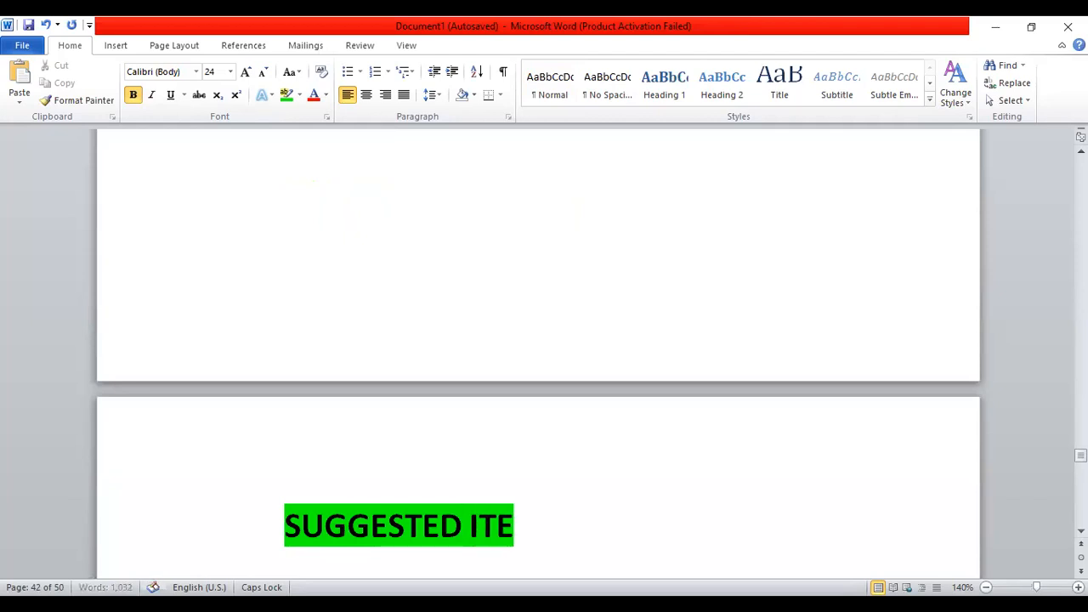
pyautogui.press('Down')
pyautogui.press('Down')
pyautogui.press('Up')
pyautogui.press('Up')
pyautogui.press('Up')
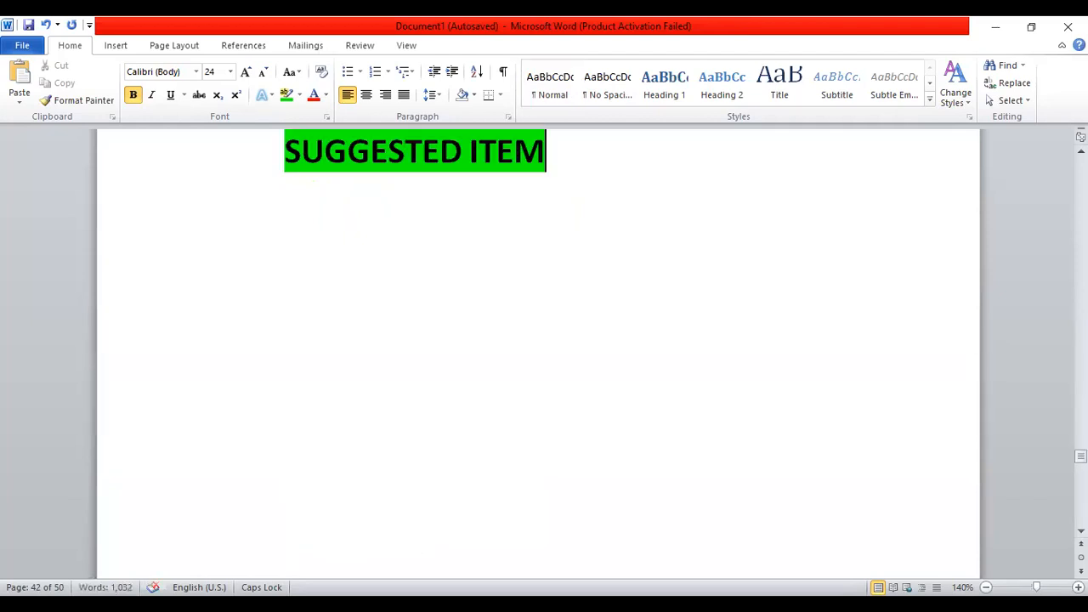
pyautogui.press('Down')
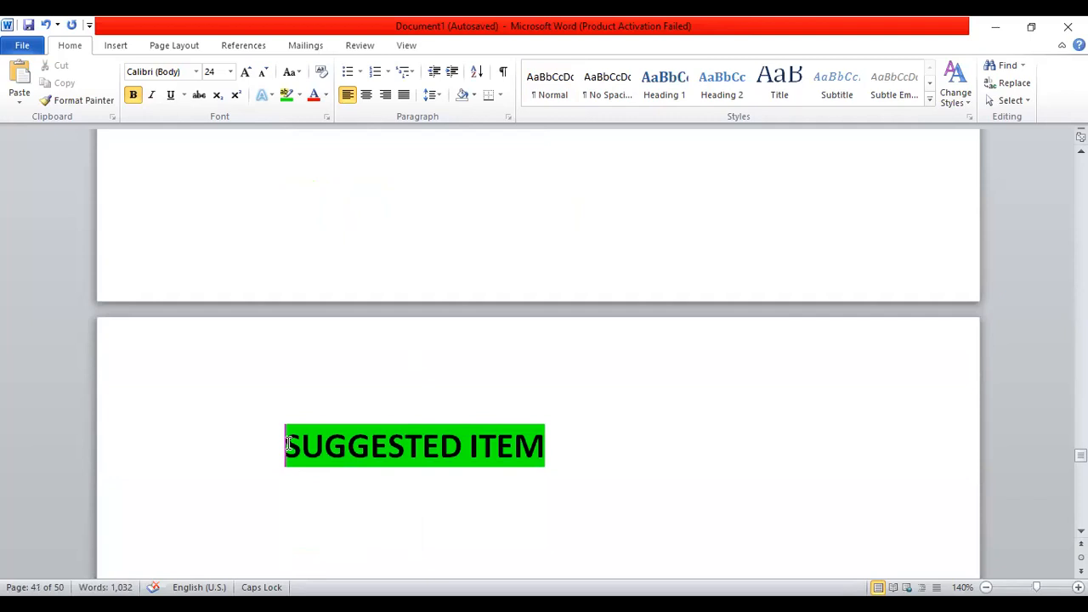
pyautogui.hotkey('shift', 'Down')
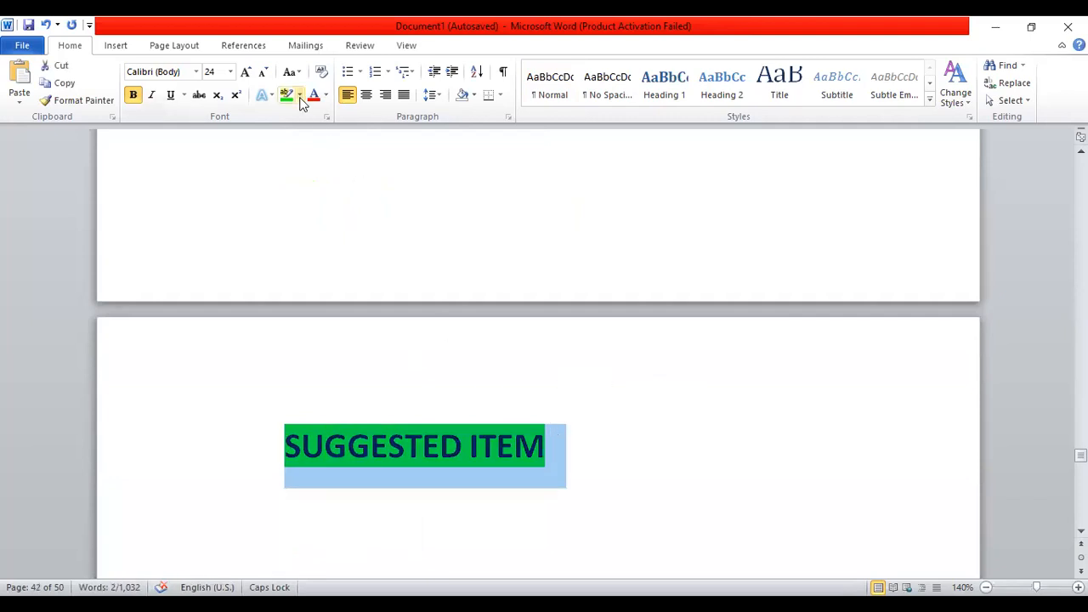
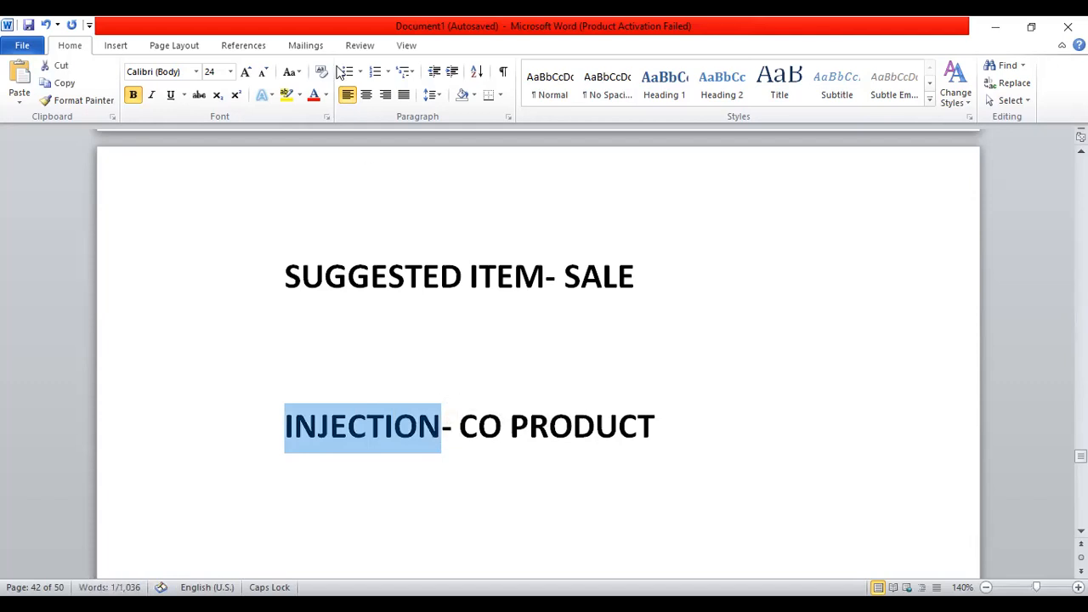
# Highlight INJECTION in yellow in the 'SUGGESTED ITEM- SALE' heading, then return to Marg ERP 9+
pyautogui.click(286, 95)
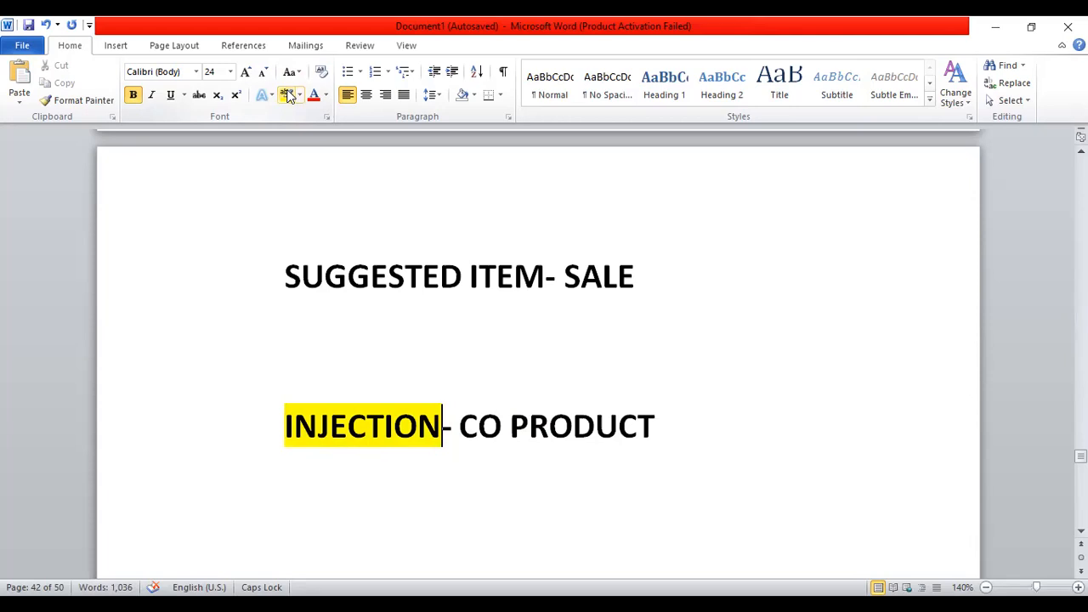
pyautogui.click(289, 432)
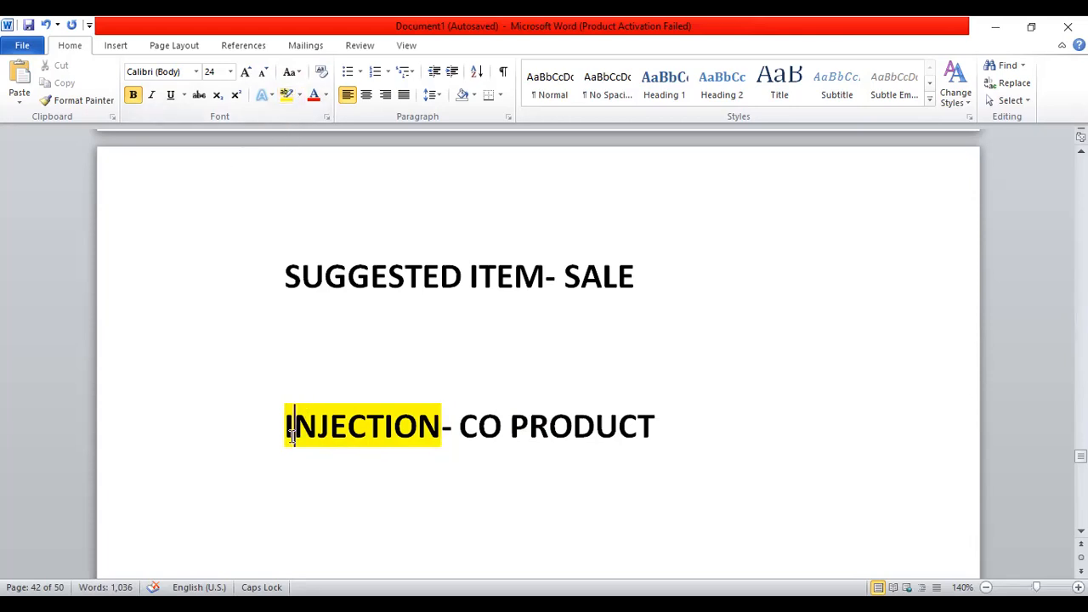
pyautogui.moveTo(289, 432); pyautogui.dragTo(387, 433)
pyautogui.click(490, 438)
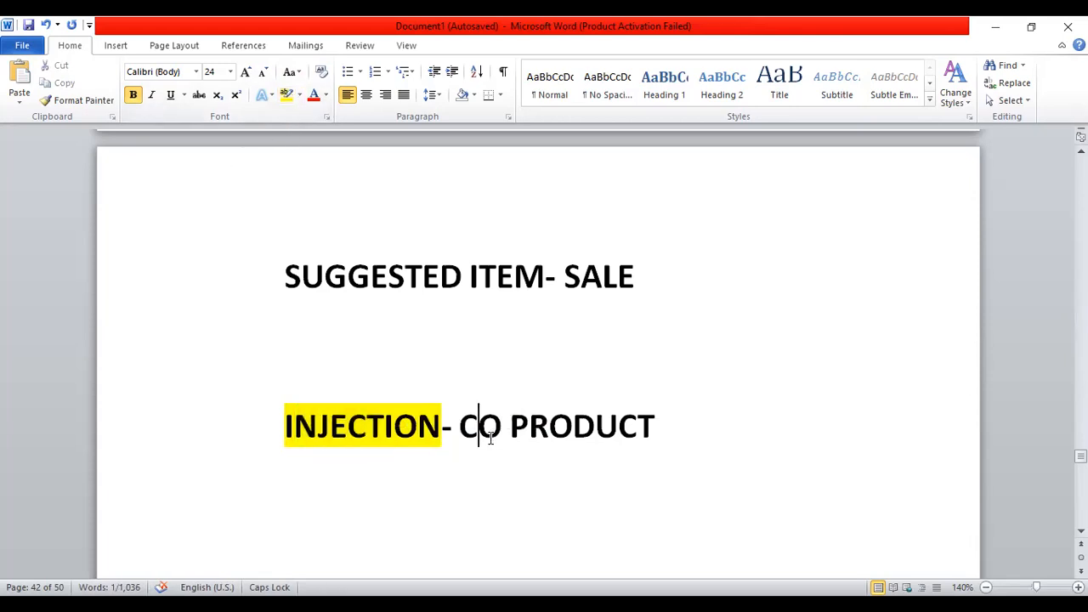
pyautogui.moveTo(460, 433); pyautogui.dragTo(592, 442)
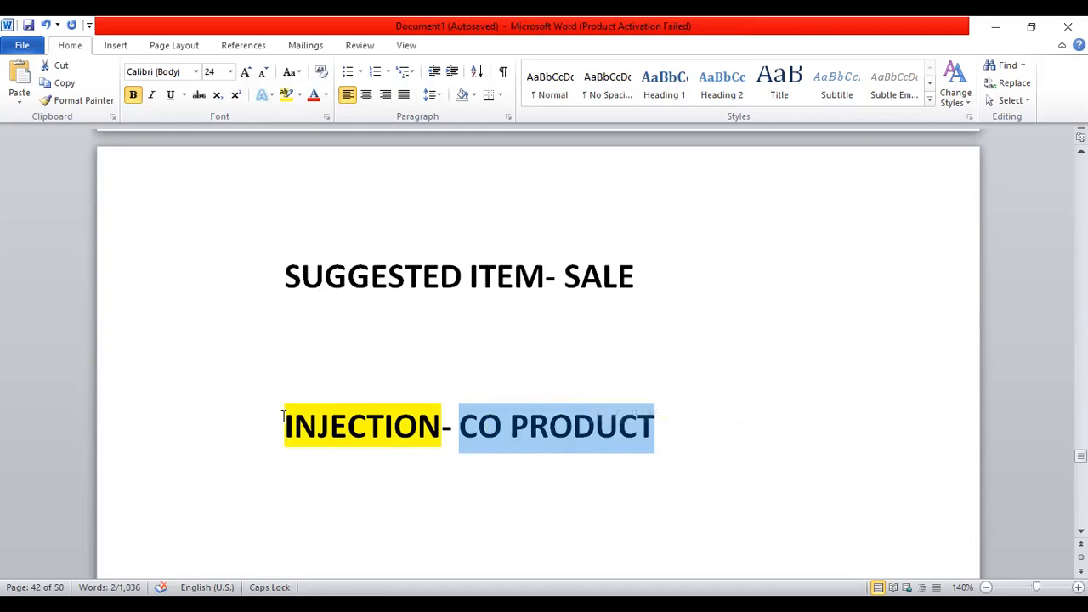
pyautogui.doubleClick(438, 418)
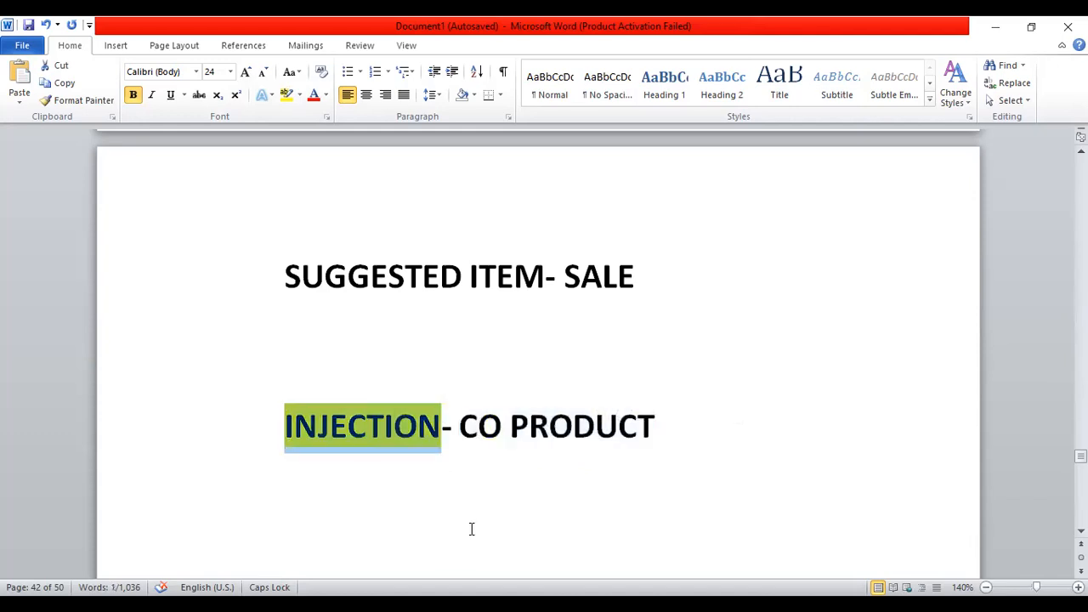
pyautogui.hotkey('alt', 'Tab')
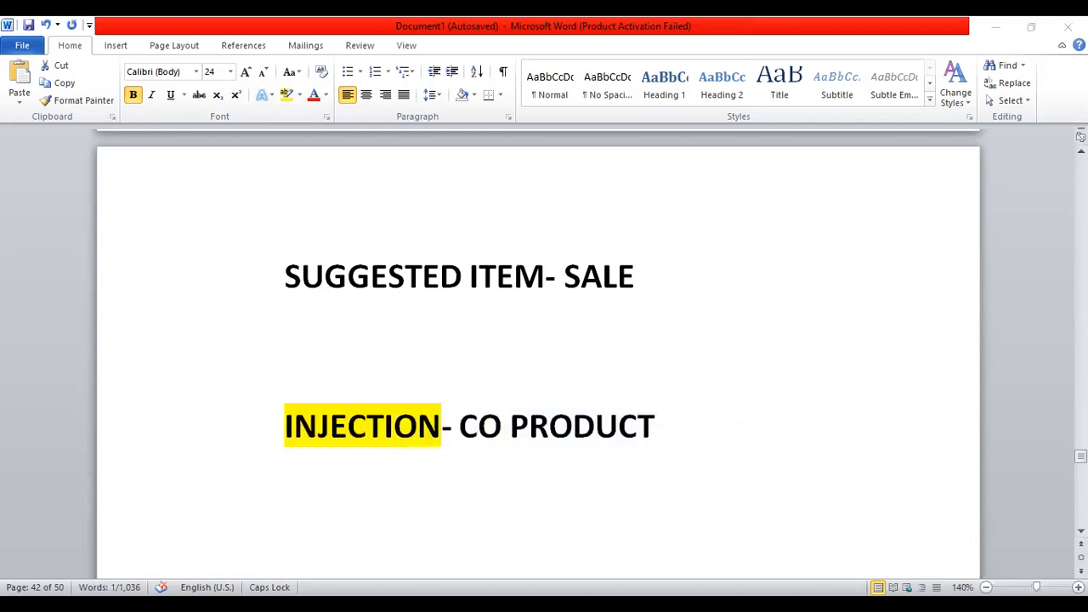
pyautogui.hotkey('alt', 'Tab')
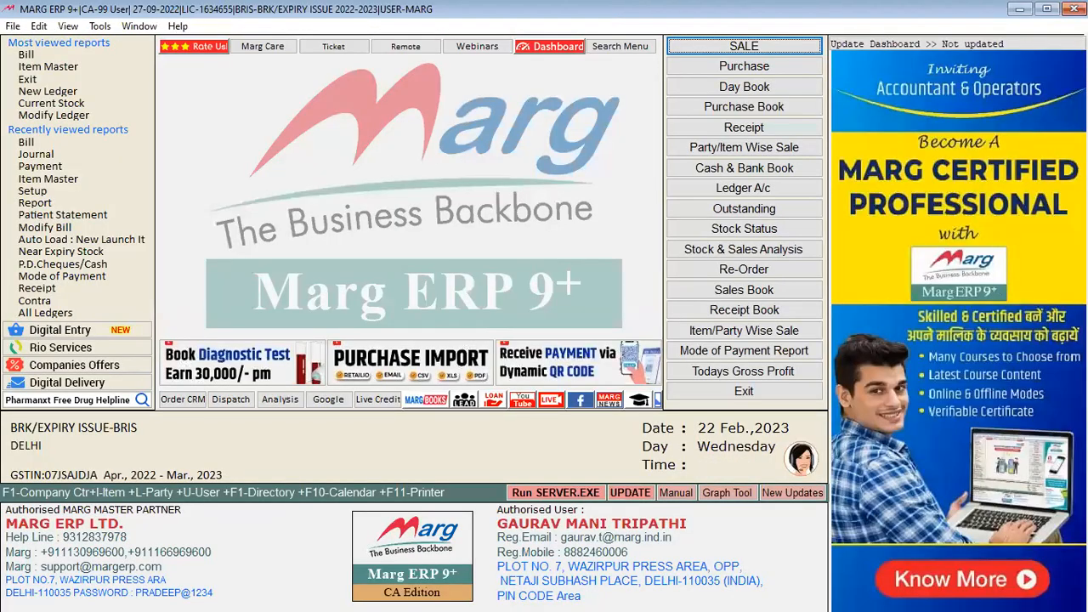
pyautogui.press('Return')
pyautogui.press('Return')
pyautogui.press('Down')
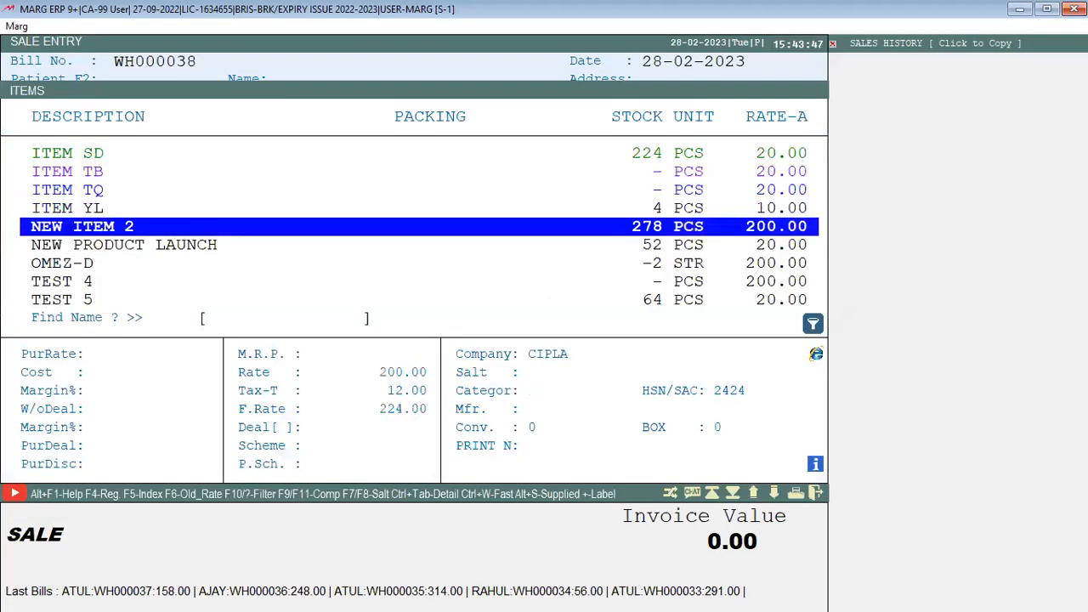
pyautogui.press('Down')
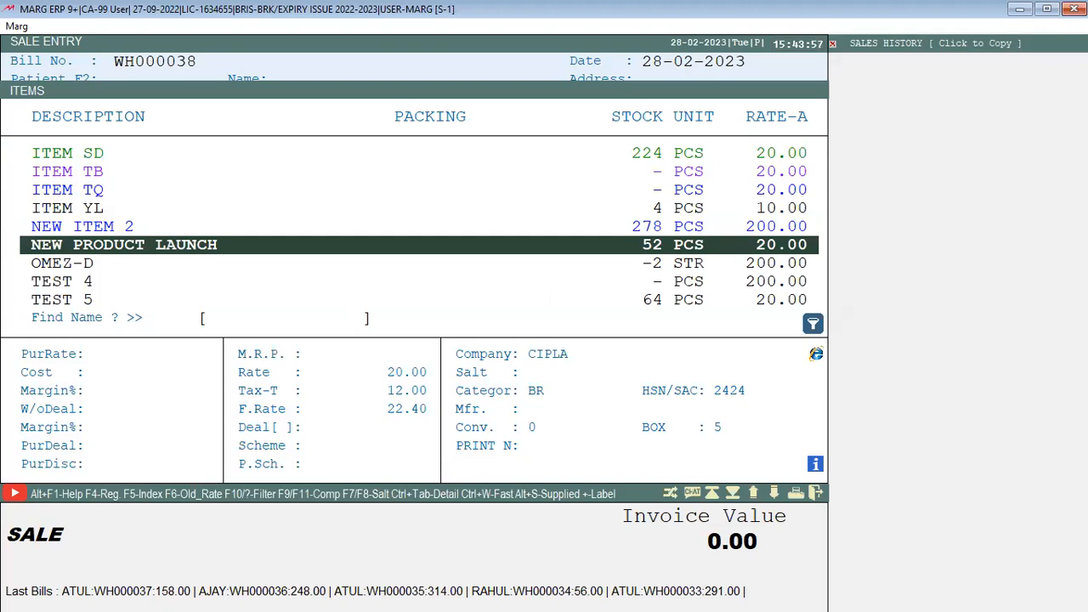
pyautogui.press('Down')
pyautogui.press('Down')
pyautogui.press('Down')
pyautogui.press('Down')
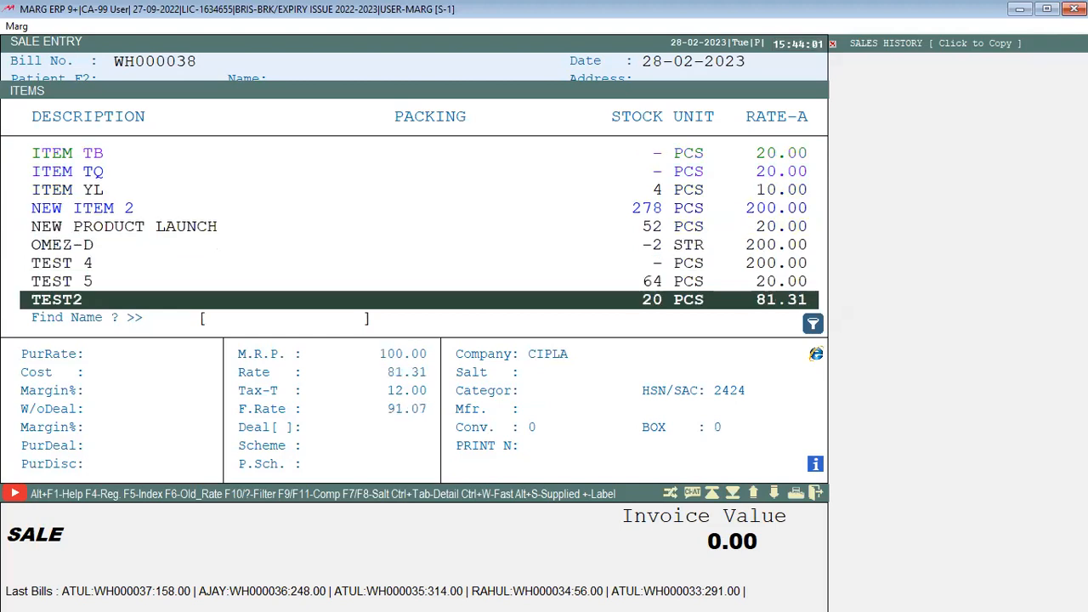
pyautogui.press('Up')
pyautogui.press('Down')
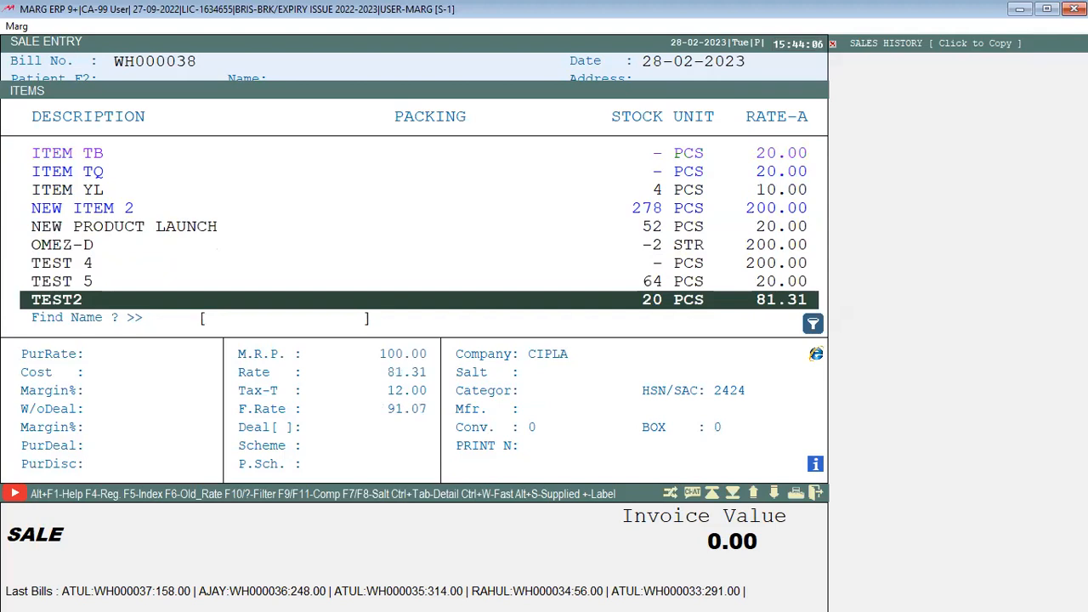
pyautogui.press('Up')
pyautogui.press('Up')
pyautogui.press('Up')
pyautogui.press('Up')
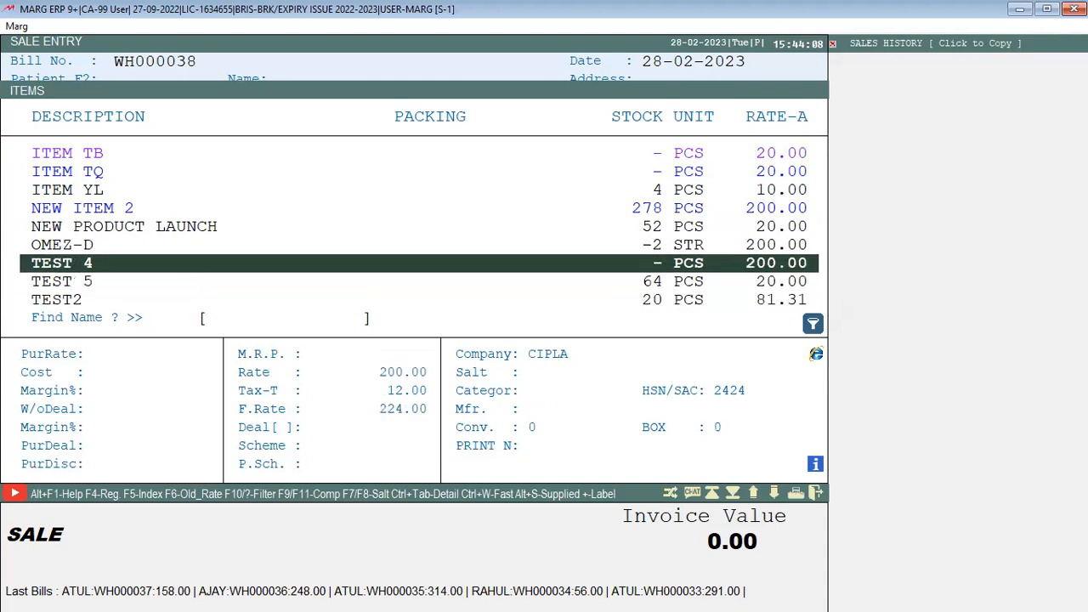
pyautogui.press('Down')
pyautogui.press('Down')
pyautogui.press('Down')
pyautogui.press('Down')
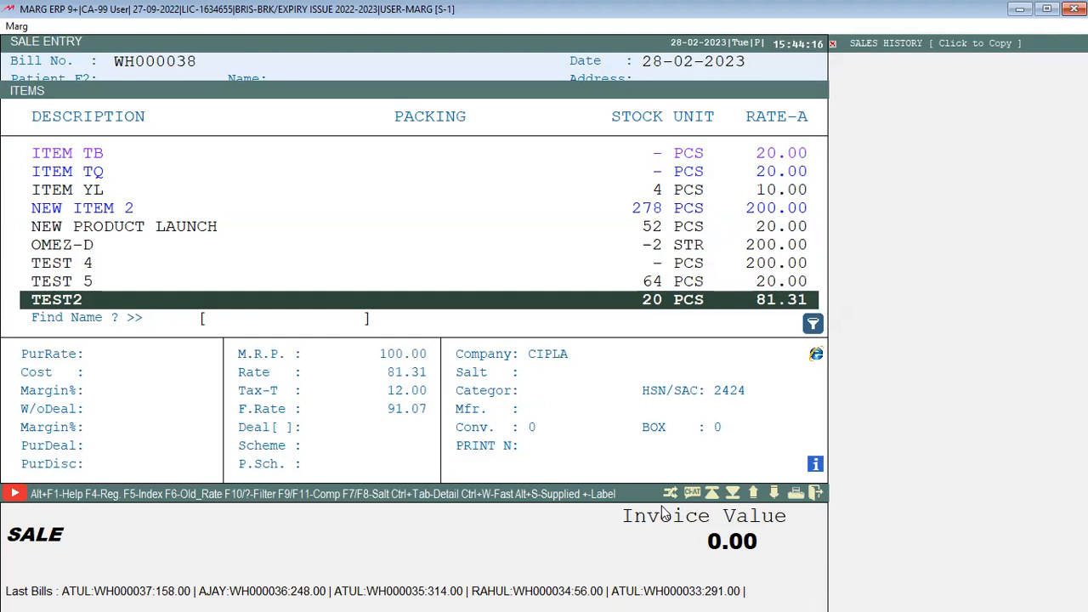
pyautogui.click(704, 7)
pyautogui.press('Escape')
pyautogui.press('Escape')
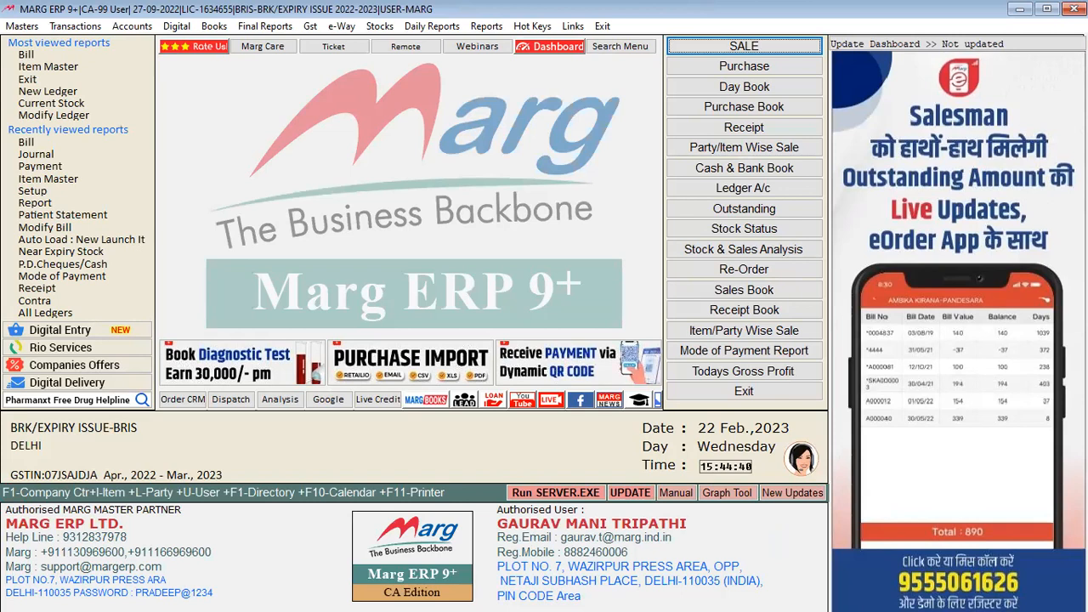
# Search the Control Room for RETAIL to confirm retail billing is set to Y-Chemist
pyautogui.press('alt')
pyautogui.press('Up')
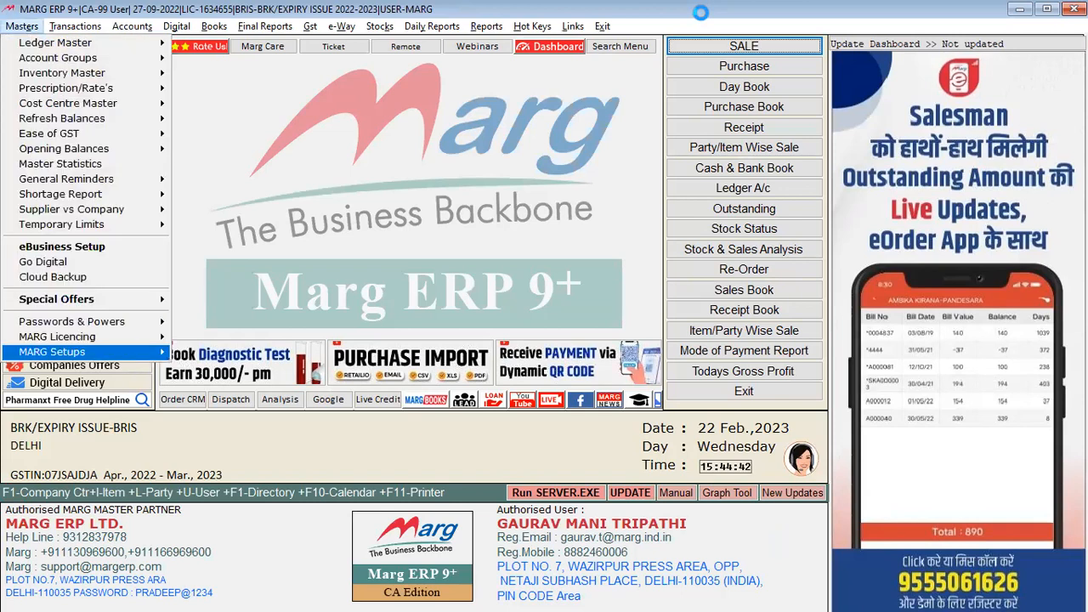
pyautogui.press('Return')
pyautogui.press('Return')
pyautogui.press('Return')
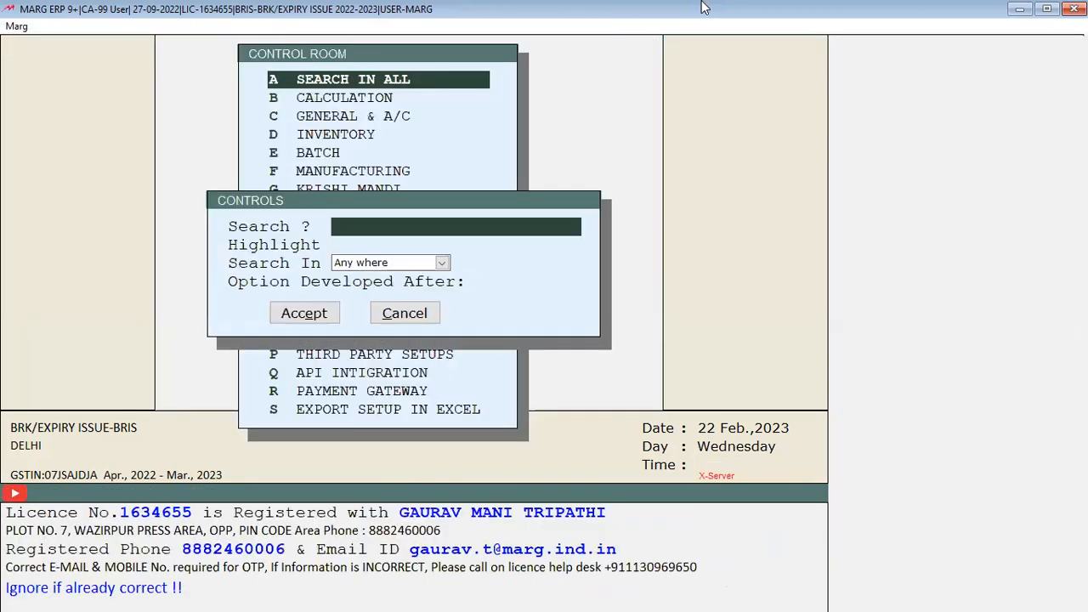
pyautogui.write('RETAIL')
pyautogui.press('Return')
pyautogui.press('Return')
pyautogui.press('Return')
pyautogui.press('Return')
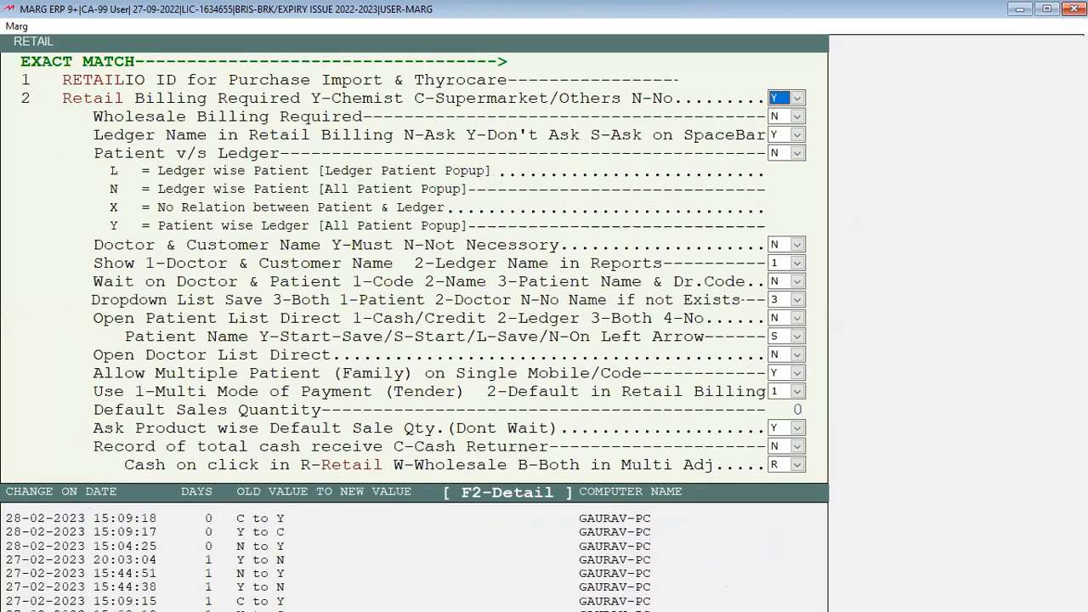
pyautogui.press('Escape')
pyautogui.press('Return')
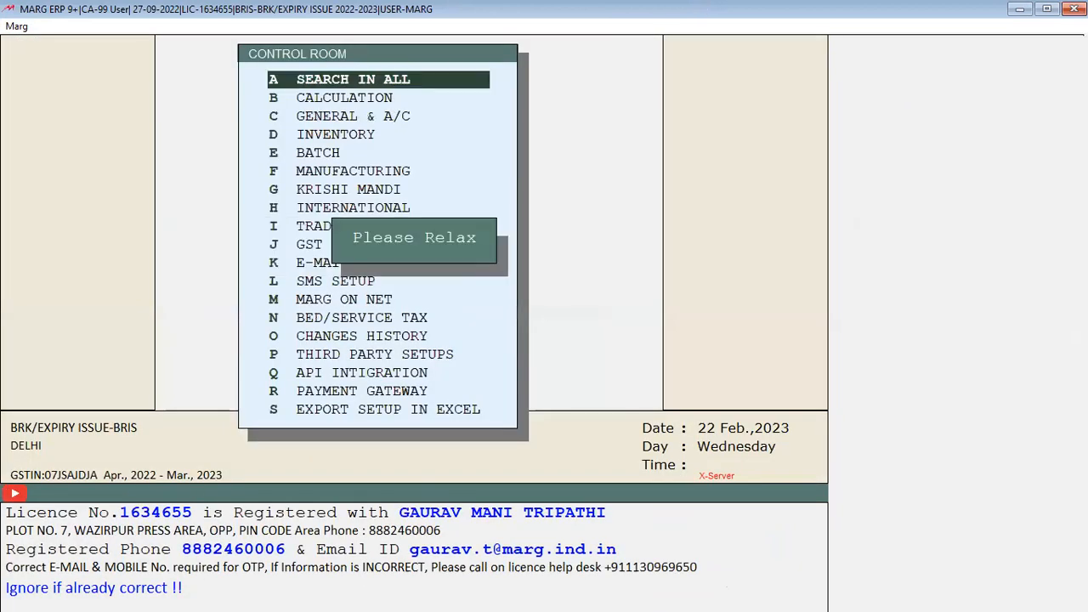
pyautogui.press('alt')
pyautogui.press('Down')
pyautogui.press('Down')
pyautogui.press('Down')
pyautogui.press('Down')
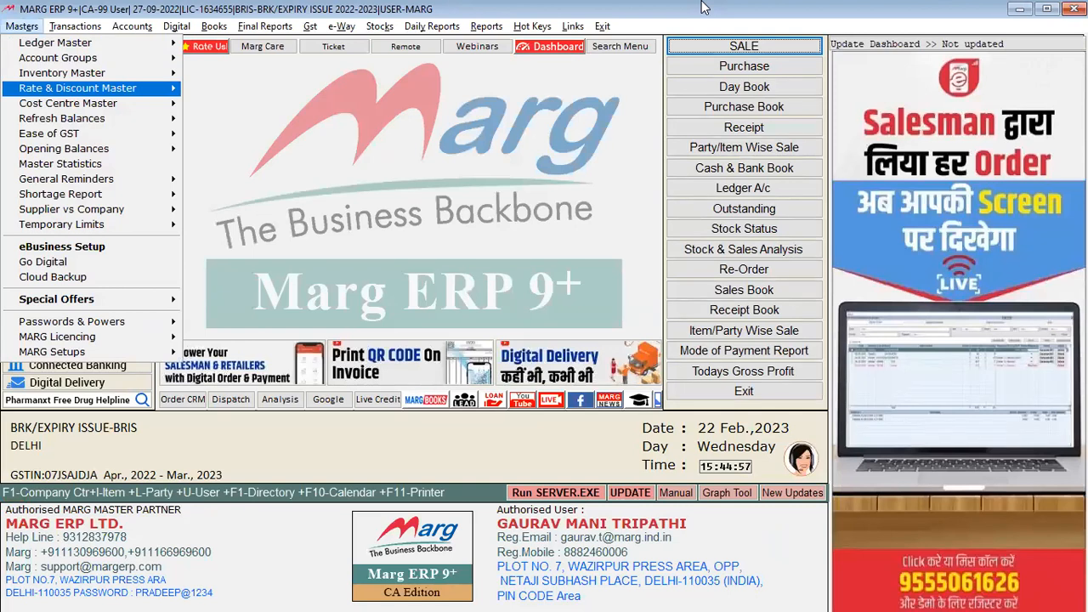
# In the Suggested Items list, rename product NEW PRODUCT LAUNCH to INJECTION and save it
pyautogui.press('Right')
pyautogui.press('Down')
pyautogui.press('Down')
pyautogui.press('Down')
pyautogui.press('Down')
pyautogui.press('Down')
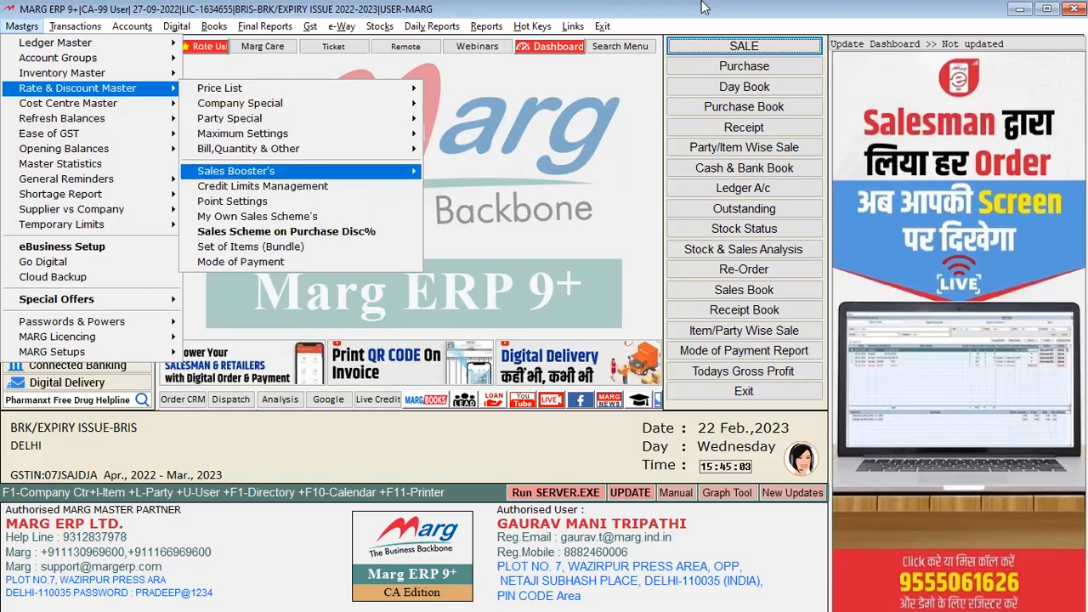
pyautogui.press('Right')
pyautogui.press('Up')
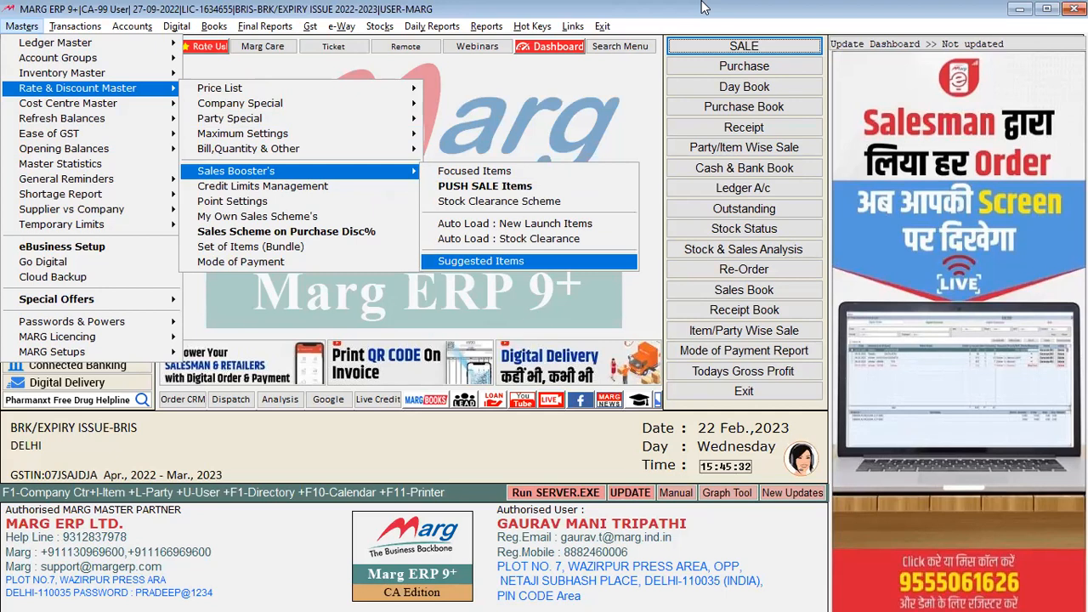
pyautogui.press('Return')
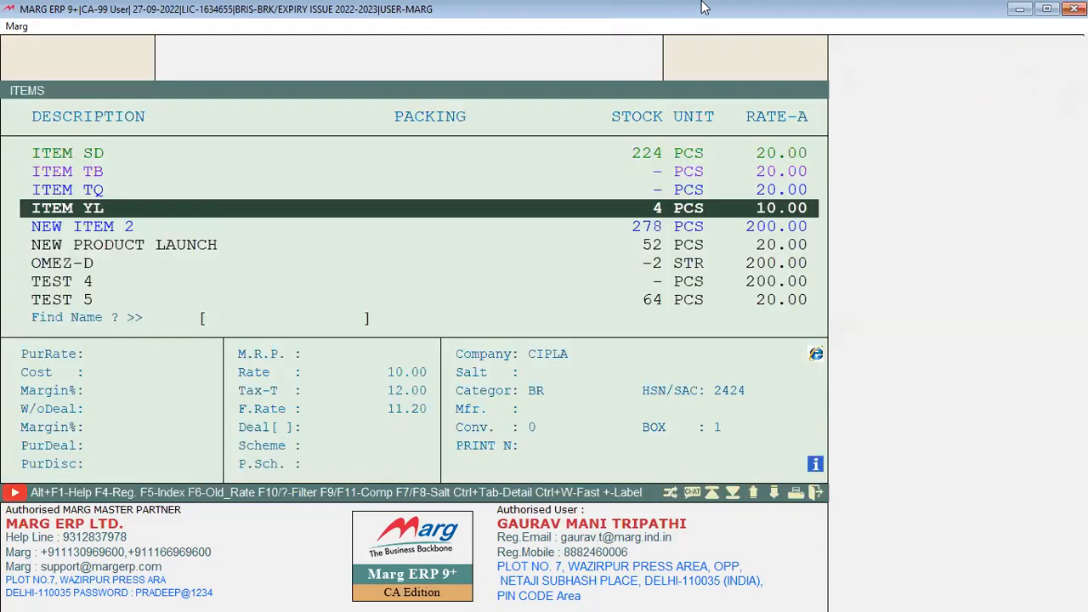
pyautogui.press('Down')
pyautogui.press('Down')
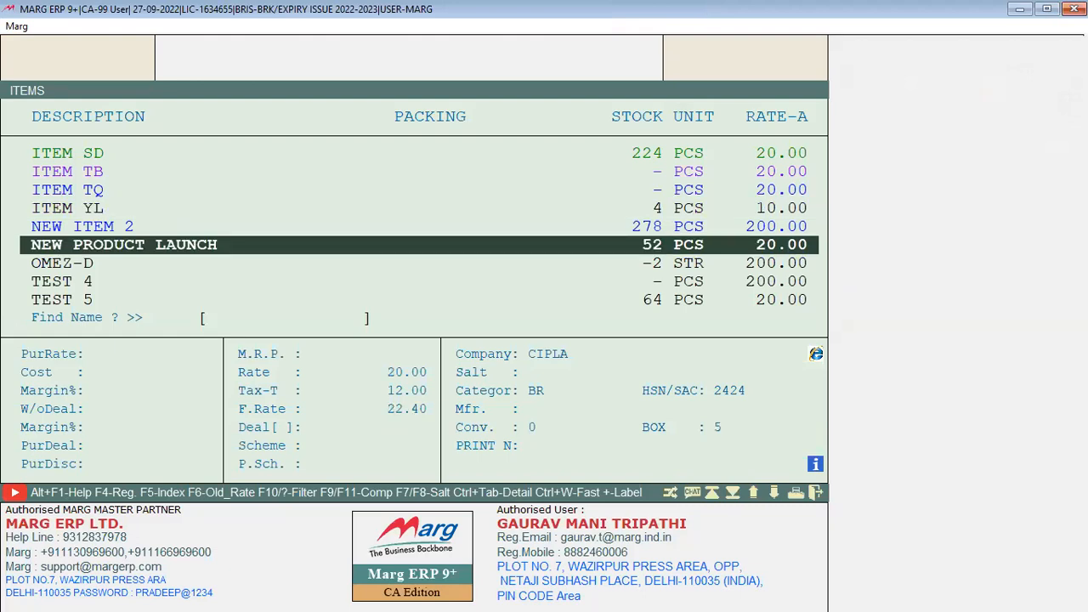
pyautogui.press('Return')
pyautogui.press('Return')
pyautogui.press('Delete')
pyautogui.press('Delete')
pyautogui.press('Delete')
pyautogui.press('Delete')
pyautogui.press('Delete')
pyautogui.press('Delete')
pyautogui.press('Delete')
pyautogui.press('Delete')
pyautogui.press('Delete')
pyautogui.press('Delete')
pyautogui.press('Delete')
pyautogui.press('Delete')
pyautogui.press('Delete')
pyautogui.press('Delete')
pyautogui.press('Delete')
pyautogui.press('Delete')
pyautogui.press('Delete')
pyautogui.press('Delete')
pyautogui.write('INJECTION')
pyautogui.press('Escape')
pyautogui.press('Return')
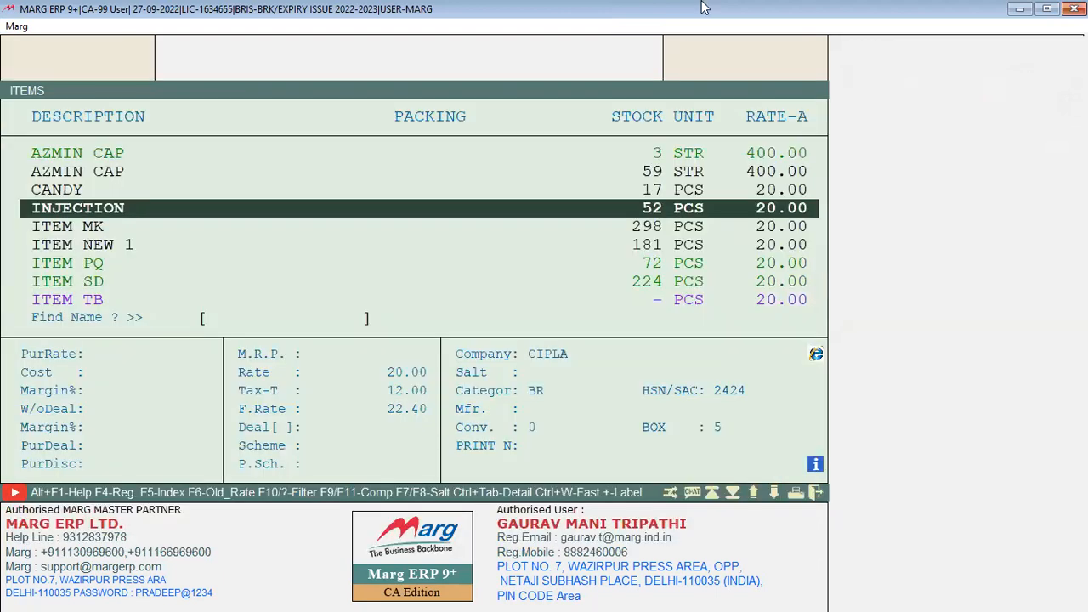
pyautogui.press('Return')
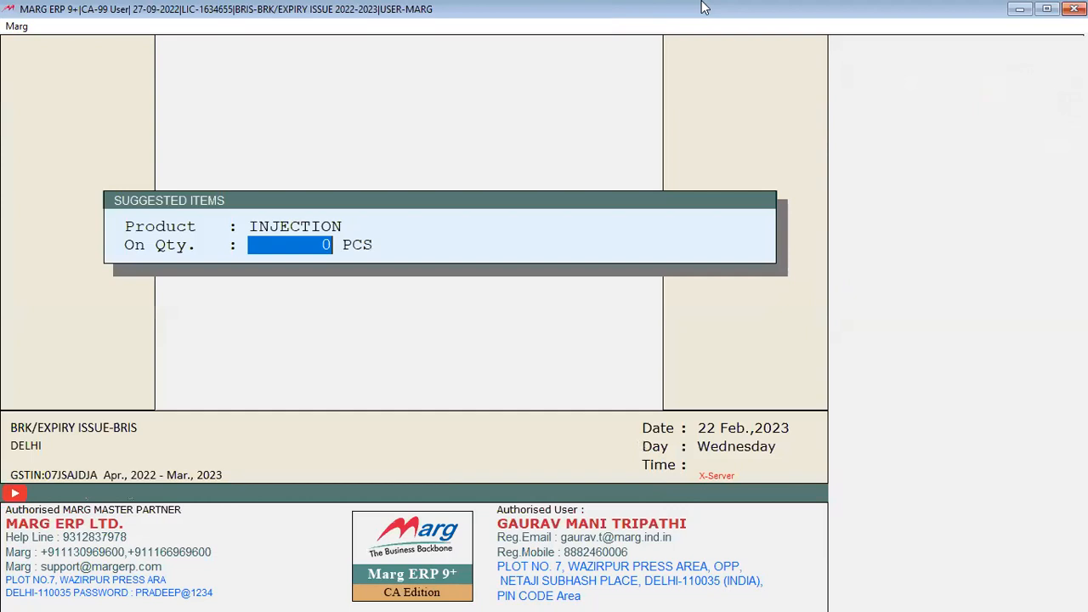
# Set INJECTION's suggested-item trigger quantity to 1
pyautogui.write('1')
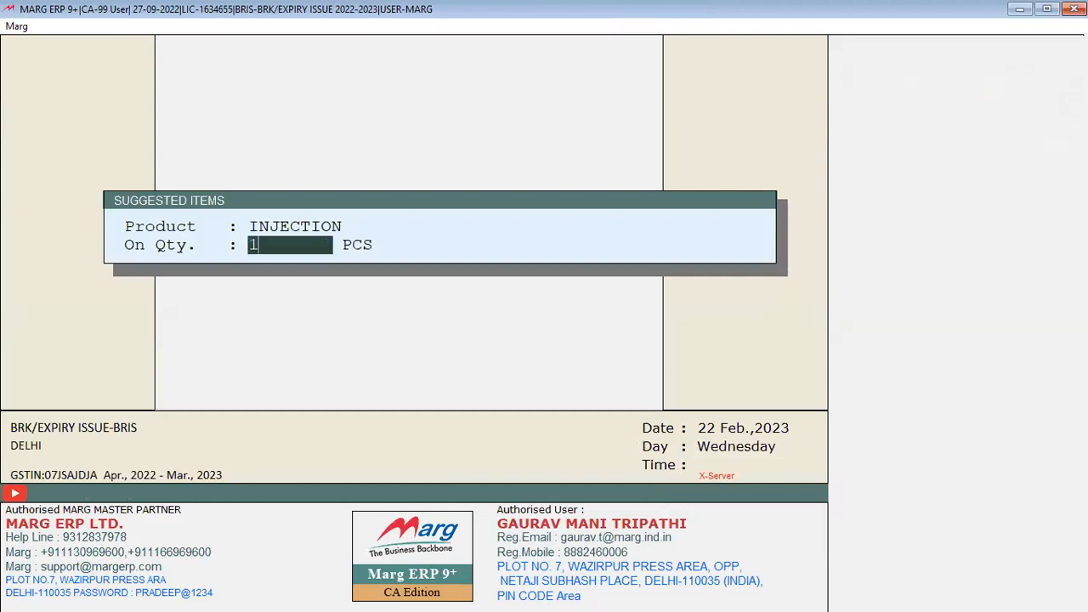
pyautogui.press('Return')
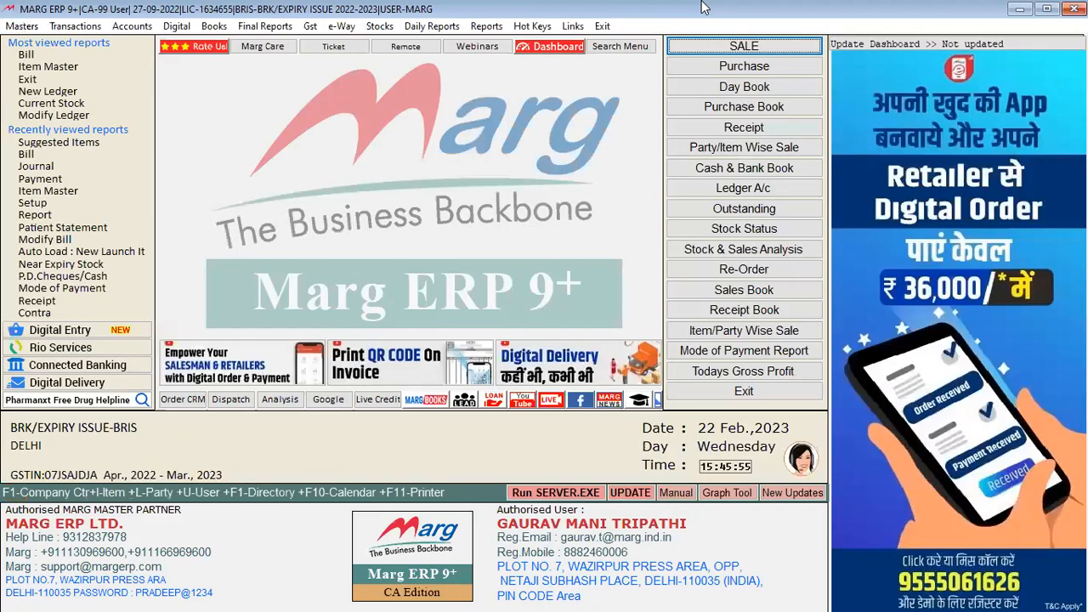
pyautogui.press('alt')
# Pick INJECTION in Sales Booster's Suggested Items and set its On Qty. to 1
pyautogui.press('Down')
pyautogui.press('Down')
pyautogui.press('Down')
pyautogui.press('Down')
pyautogui.press('Right')
pyautogui.press('Up')
pyautogui.press('Up')
pyautogui.press('Up')
pyautogui.press('Up')
pyautogui.press('Up')
pyautogui.press('Up')
pyautogui.press('Up')
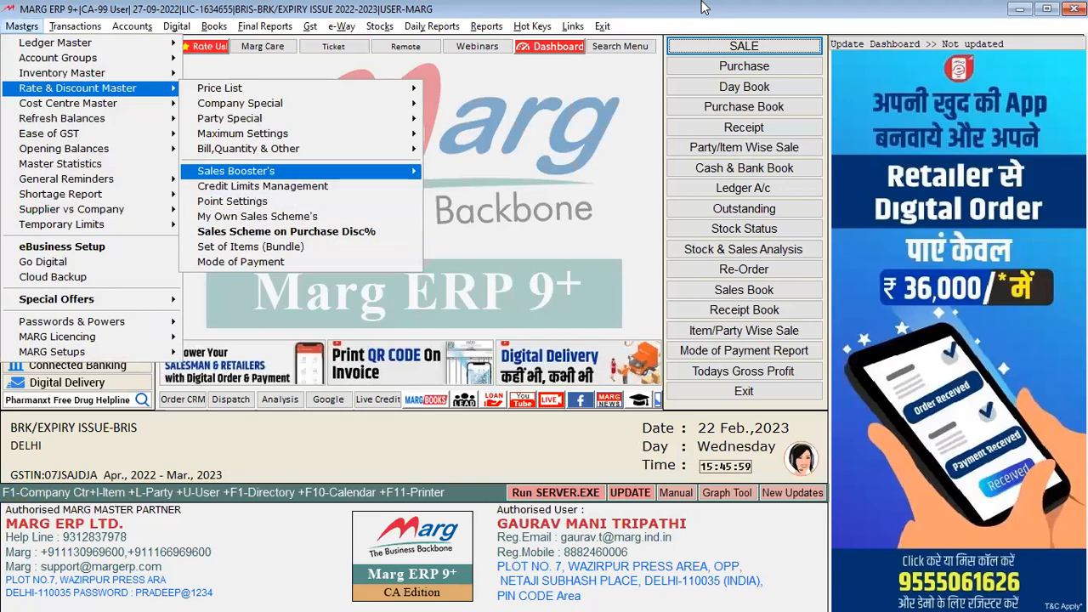
pyautogui.press('Right')
pyautogui.press('Up')
pyautogui.press('Up')
pyautogui.press('Up')
pyautogui.press('Up')
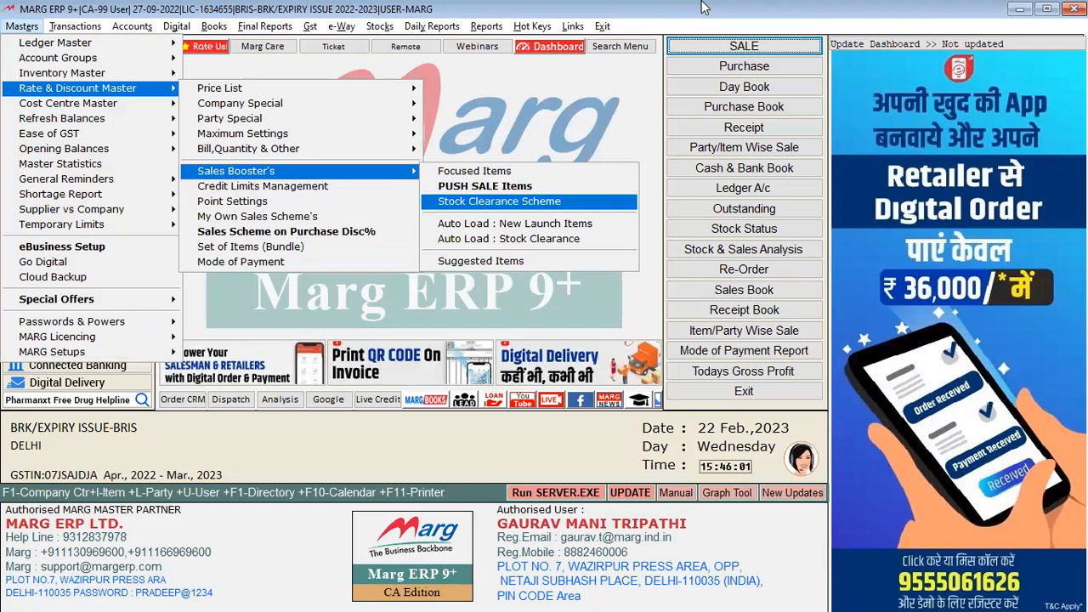
pyautogui.press('Down')
pyautogui.press('Down')
pyautogui.press('Down')
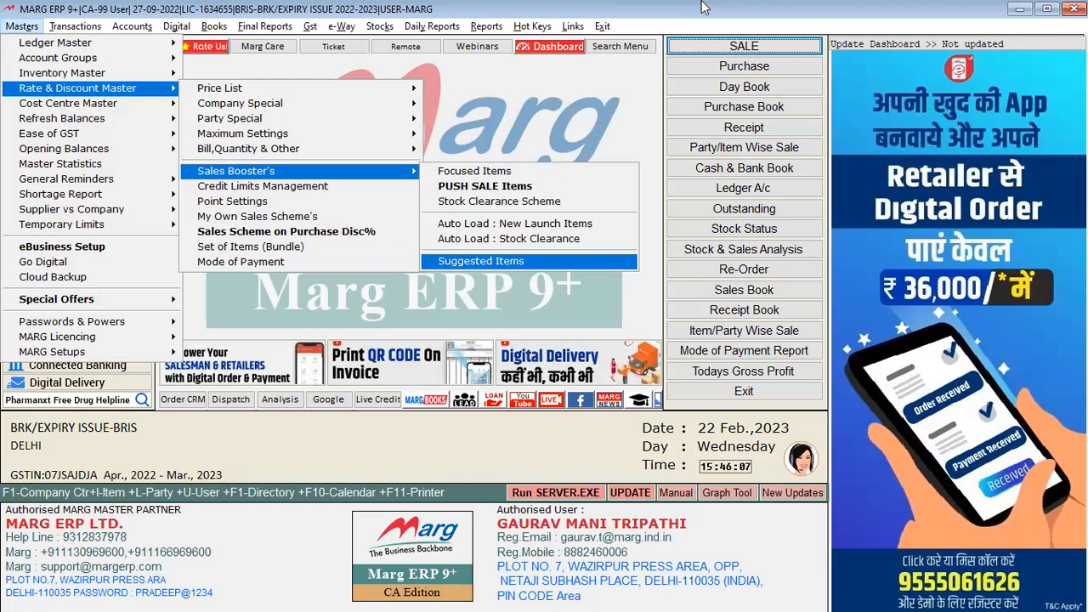
pyautogui.press('Return')
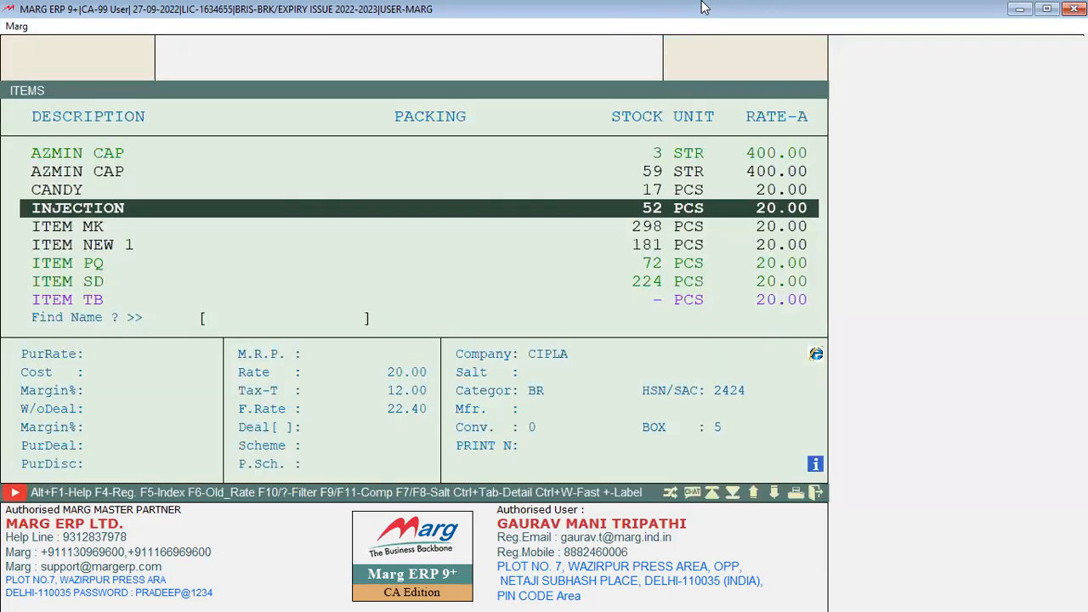
pyautogui.press('Return')
pyautogui.write('1')
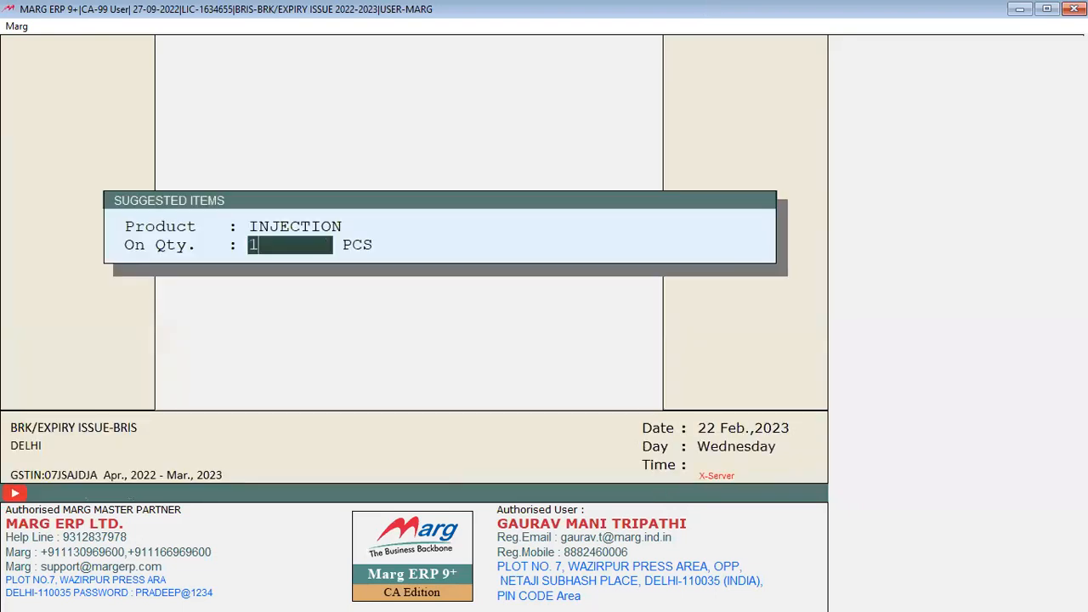
pyautogui.press('Return')
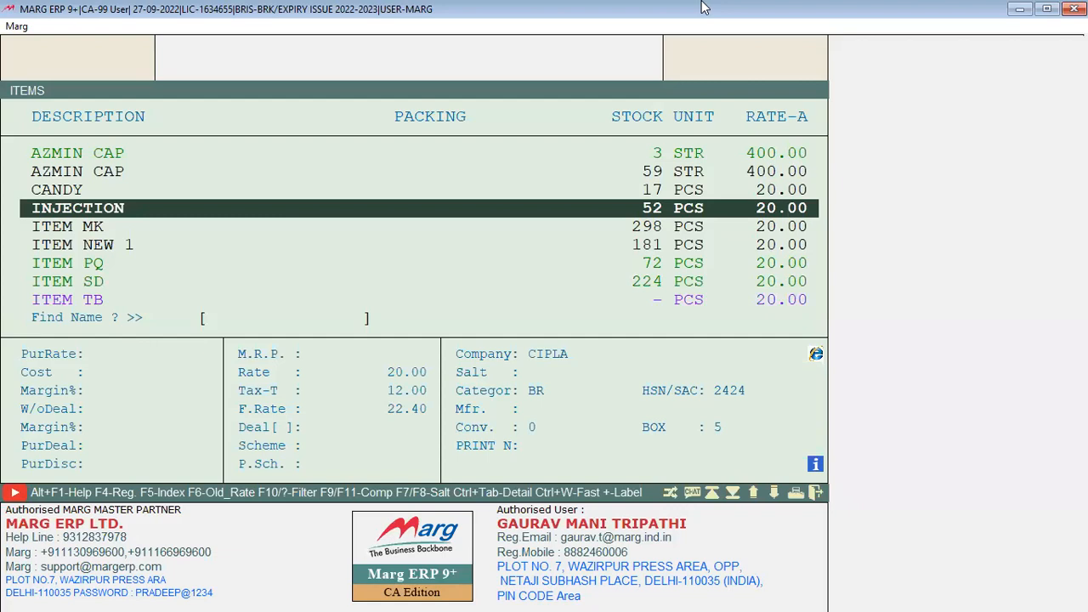
# Add TEST 5 as the first suggested item for INJECTION
pyautogui.press('Down')
pyautogui.press('Down')
pyautogui.press('Down')
pyautogui.press('Down')
pyautogui.press('Down')
pyautogui.press('Down')
pyautogui.press('Down')
pyautogui.press('Down')
pyautogui.press('Down')
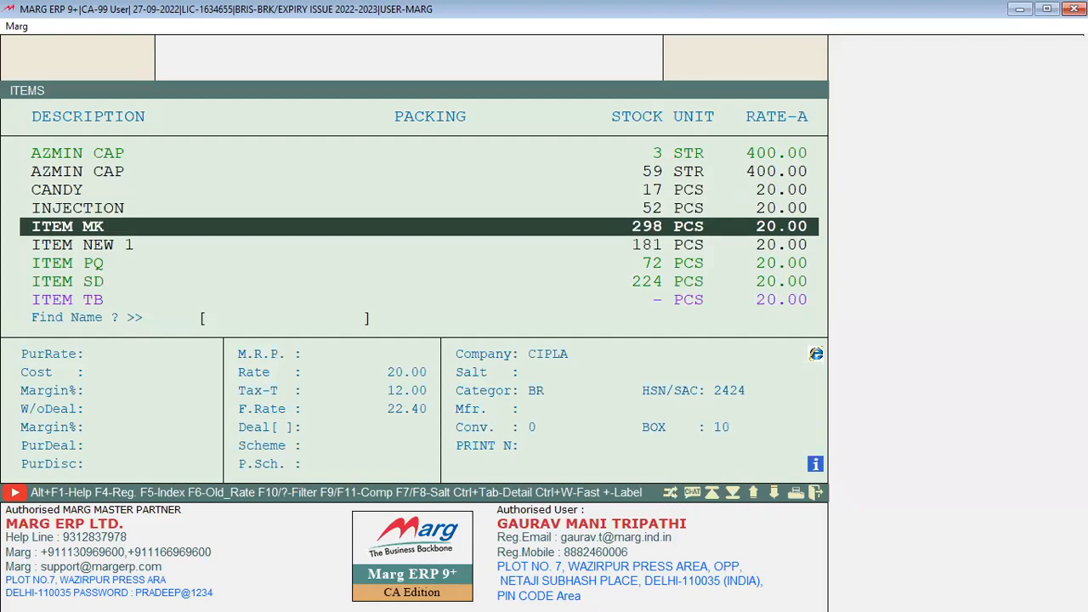
pyautogui.press('Down')
pyautogui.press('Down')
pyautogui.press('Down')
pyautogui.press('Down')
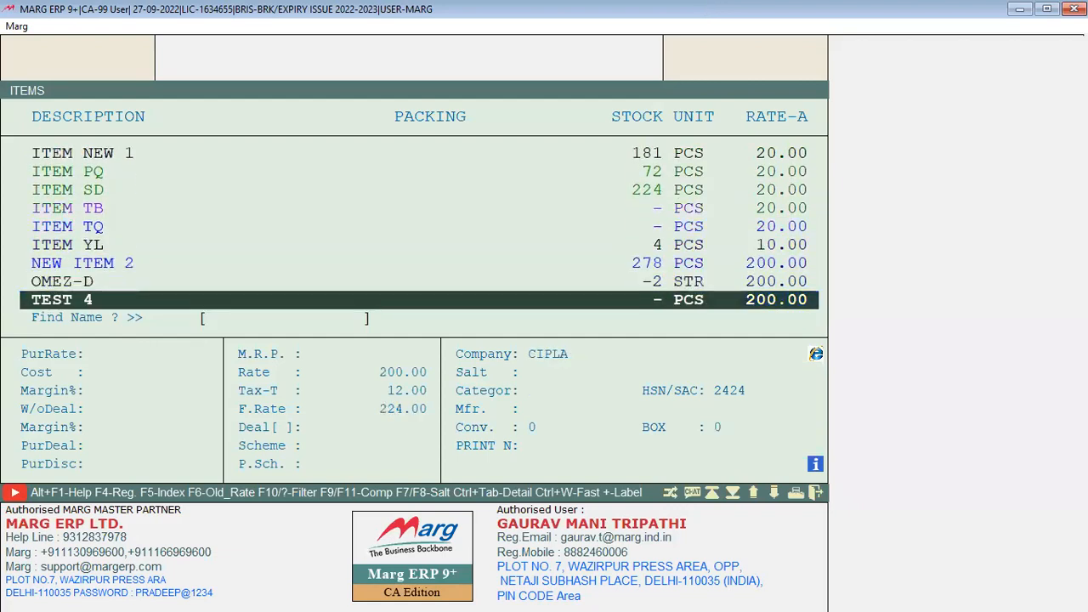
pyautogui.press('Up')
pyautogui.press('Up')
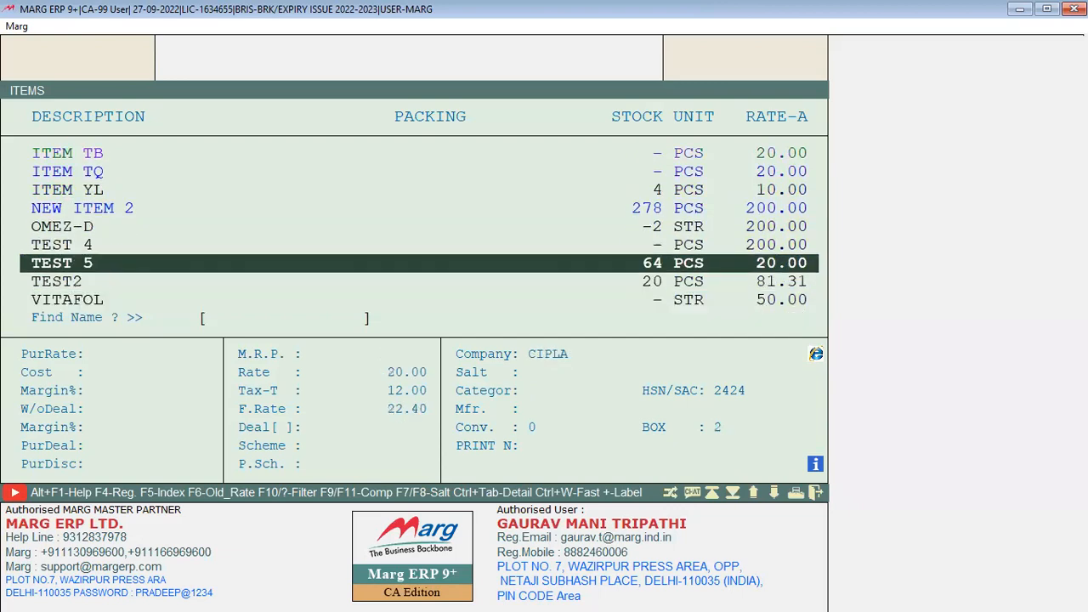
pyautogui.press('Return')
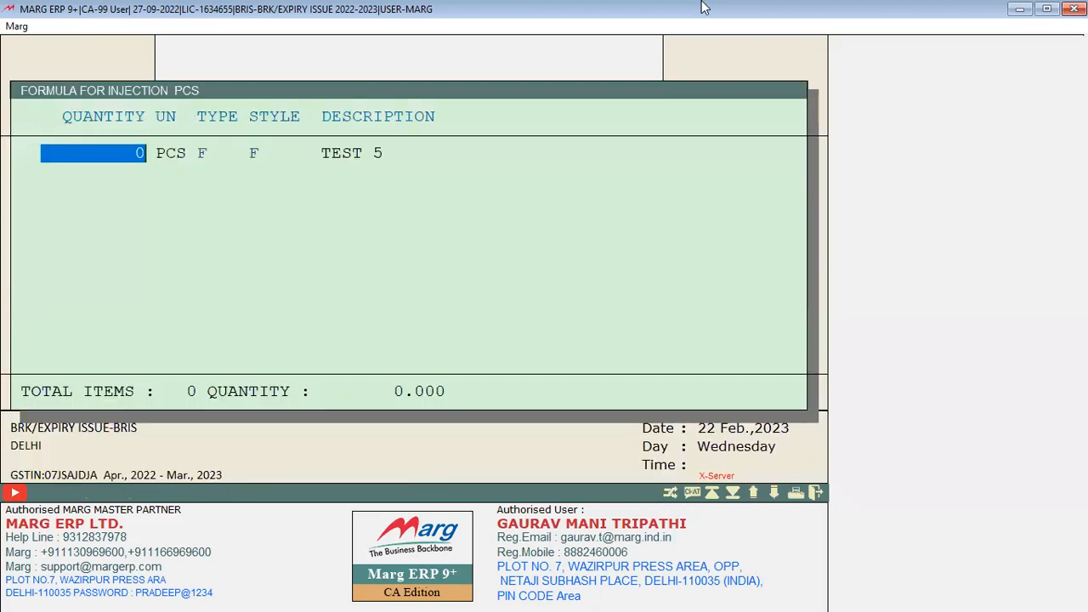
# Give TEST 5 a suggested quantity of 1 PCS, Paid type and Fix style
pyautogui.write('1')
pyautogui.press('Return')
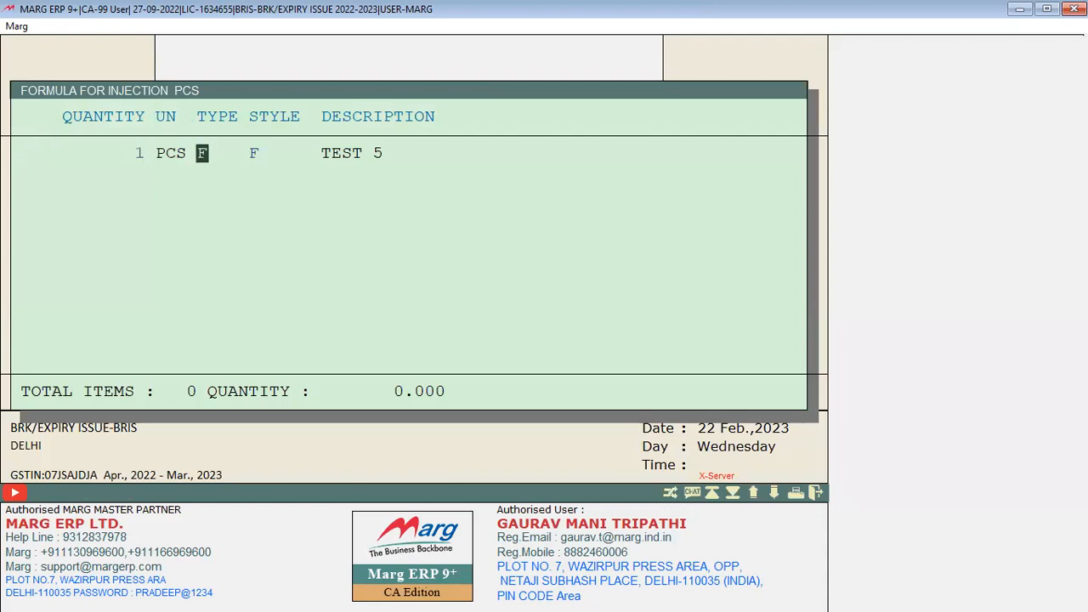
pyautogui.write('FP')
pyautogui.press('Return')
pyautogui.write('CF')
pyautogui.press('Escape')
# Add TEST2 as a suggested item with quantity 1 PCS, Paid and Fix
pyautogui.press('Down')
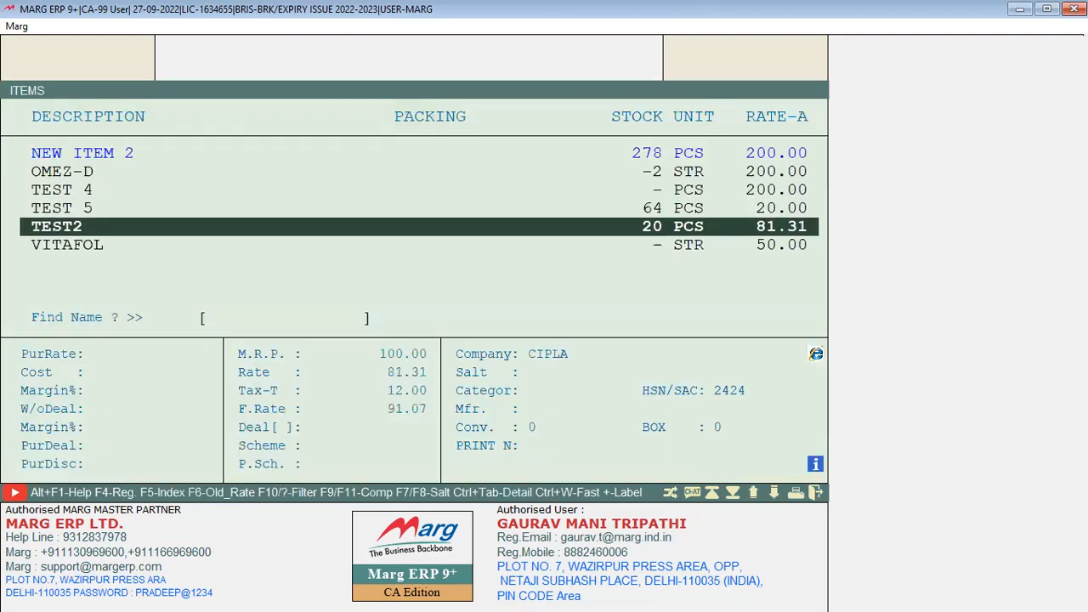
pyautogui.press('Return')
pyautogui.write('1')
pyautogui.press('Return')
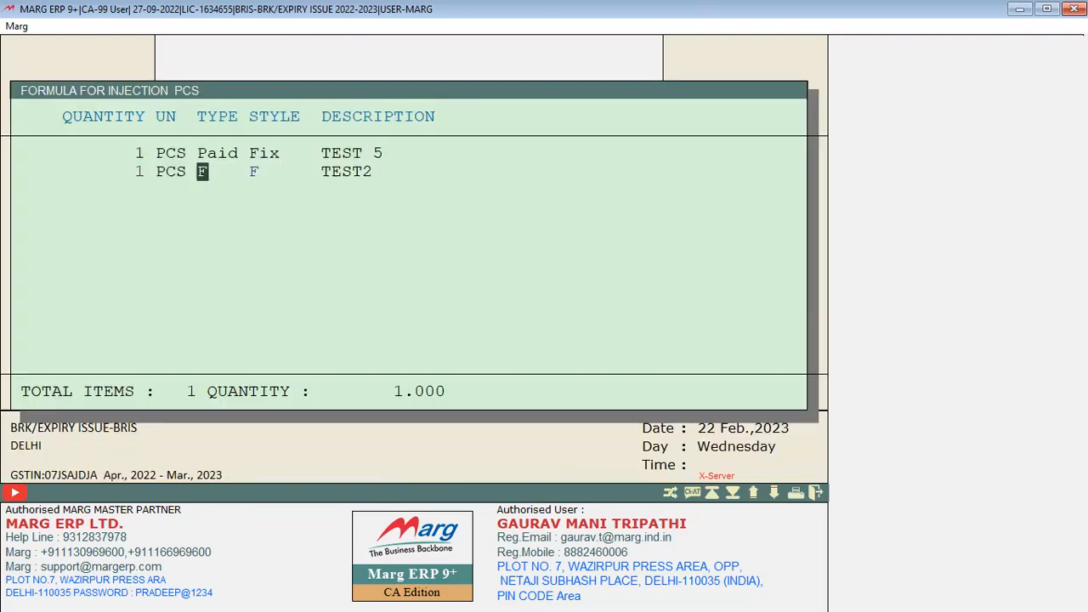
pyautogui.write('PC')
pyautogui.press('Escape')
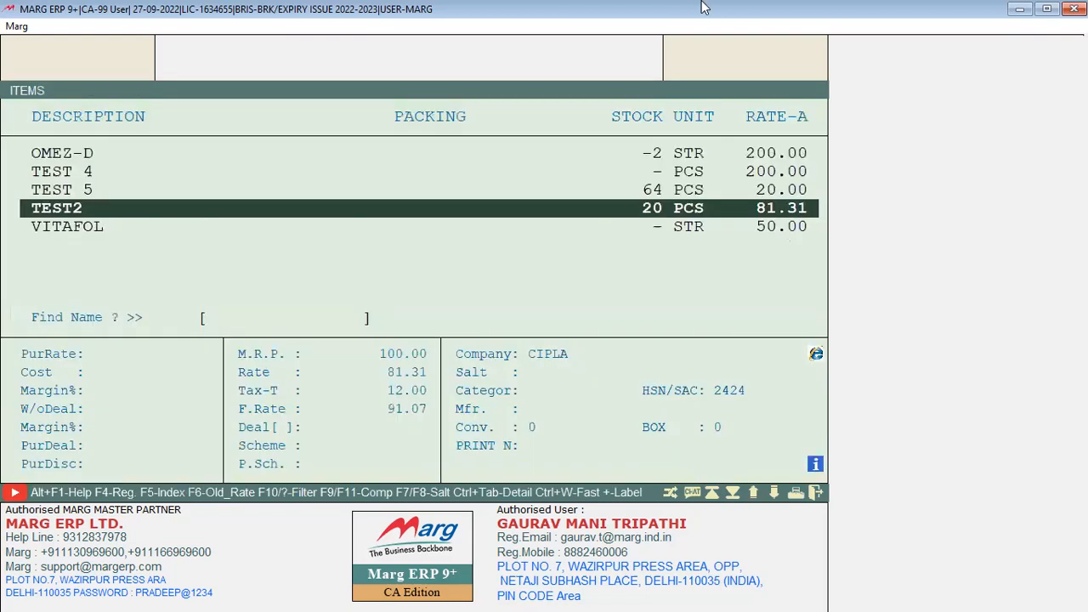
# Save INJECTION's suggested-item formula and return to the main dashboard
pyautogui.press('Return')
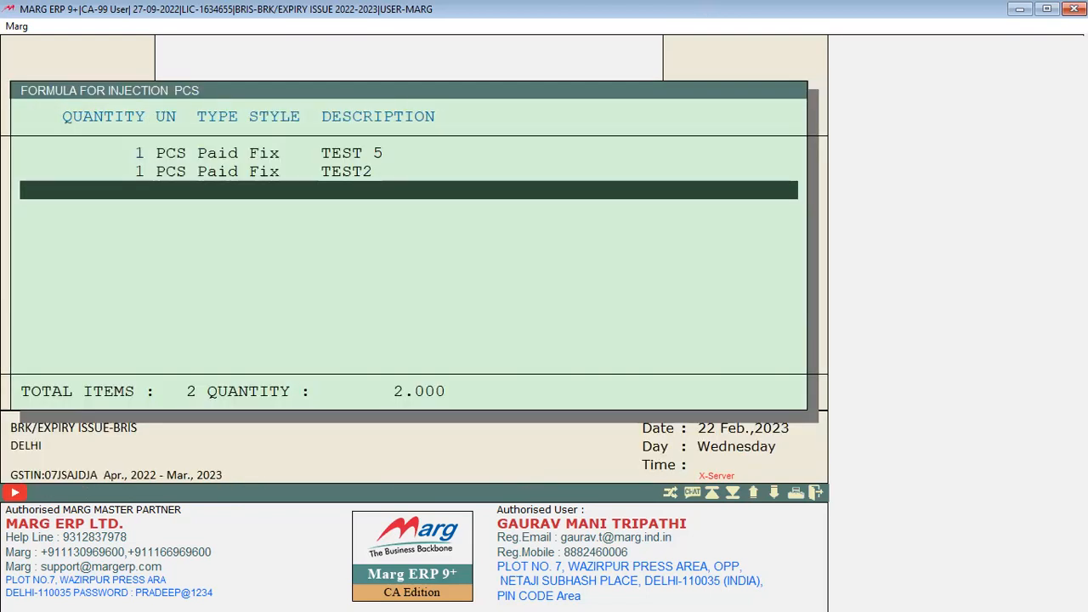
pyautogui.press('Return')
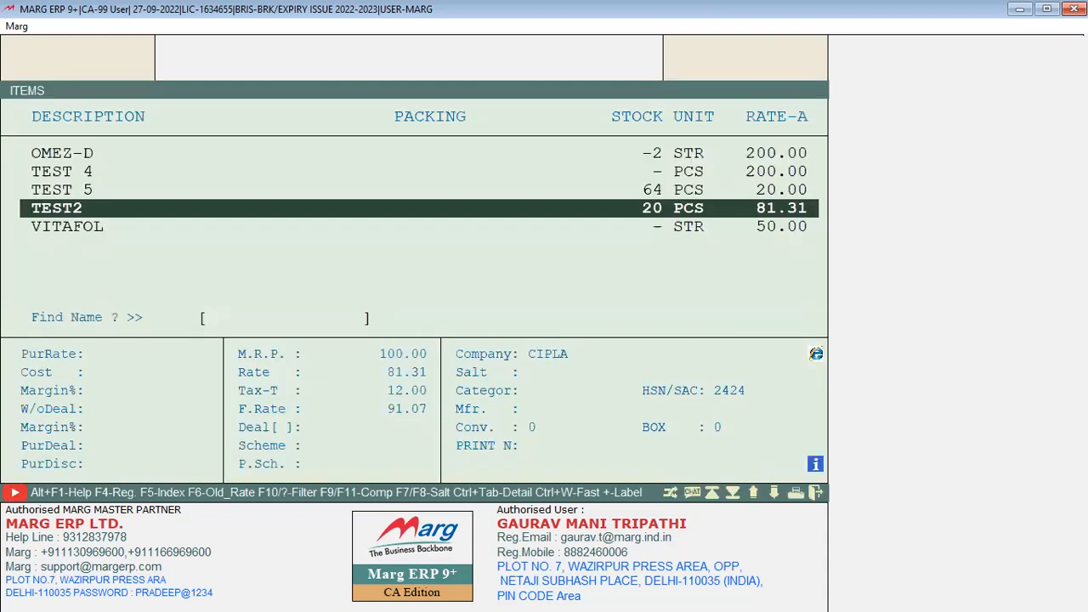
pyautogui.press('Escape')
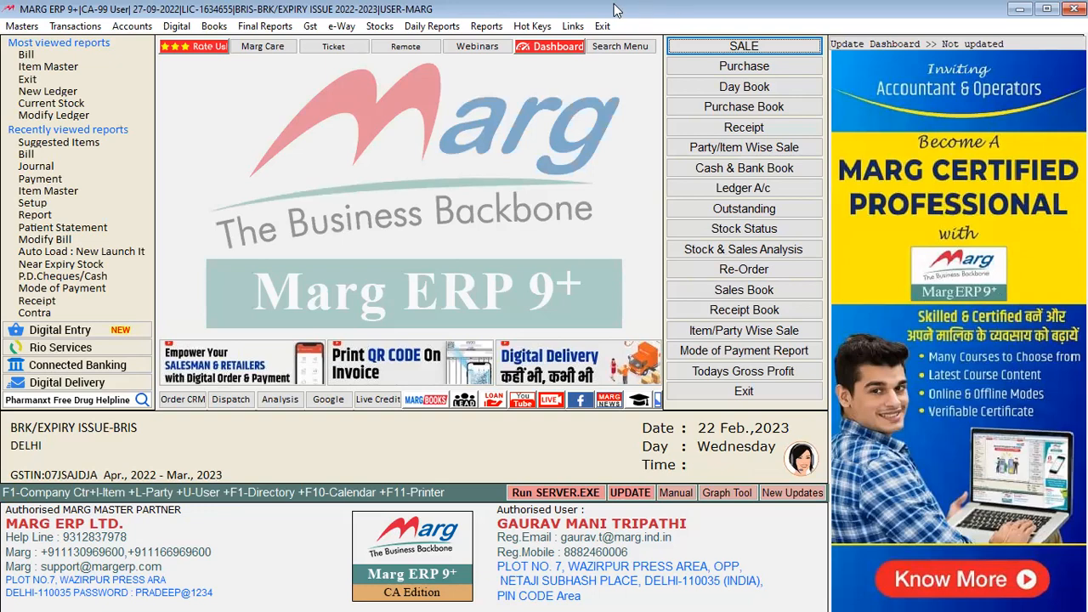
pyautogui.hotkey('alt', 'n')
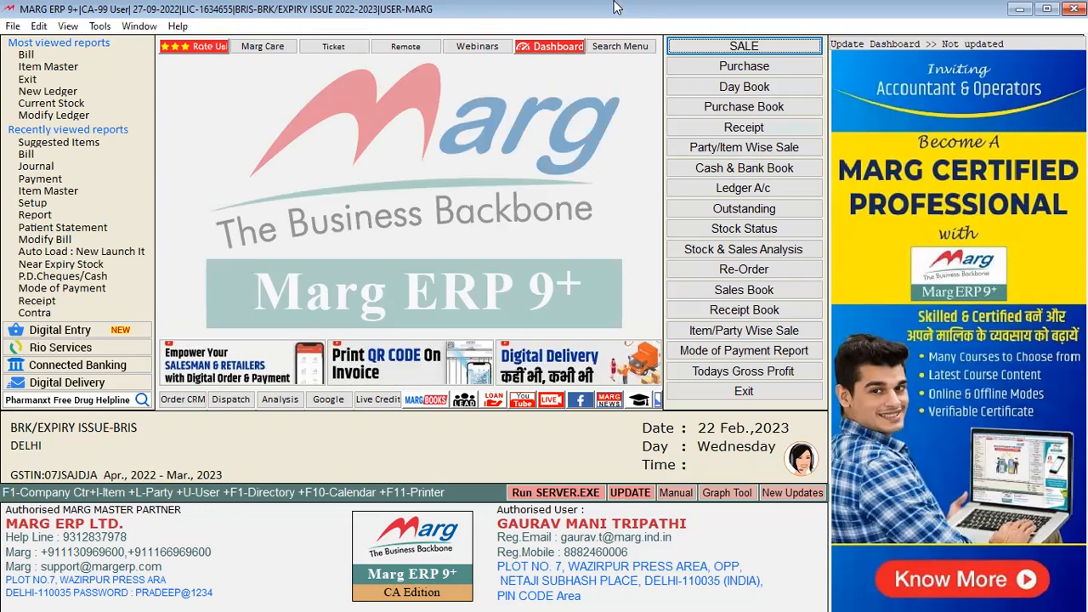
# Start a sale bill for AL PVT LTD and add INJECTION from batch B001
pyautogui.press('Return')
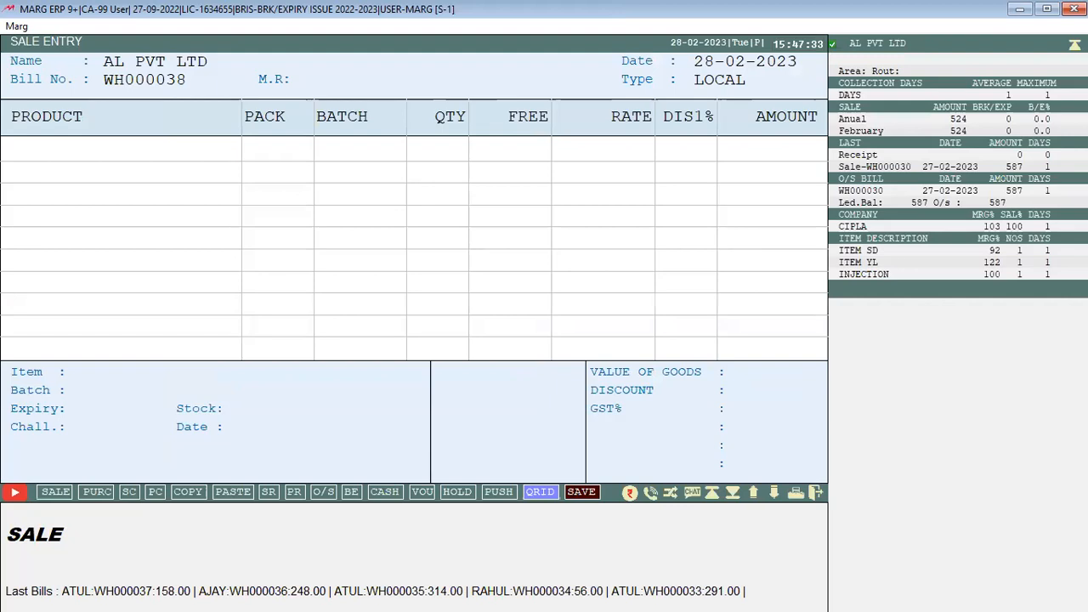
pyautogui.press('Return')
pyautogui.press('Return')
pyautogui.press('Escape')
pyautogui.press('Escape')
pyautogui.press('Return')
pyautogui.press('Return')
pyautogui.write('I')
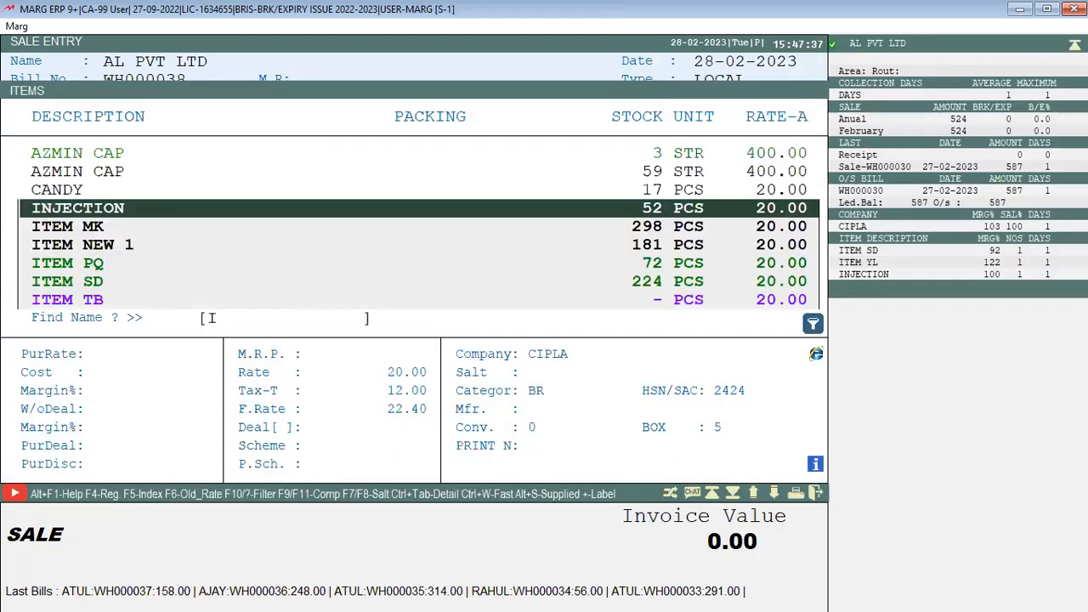
pyautogui.press('Return')
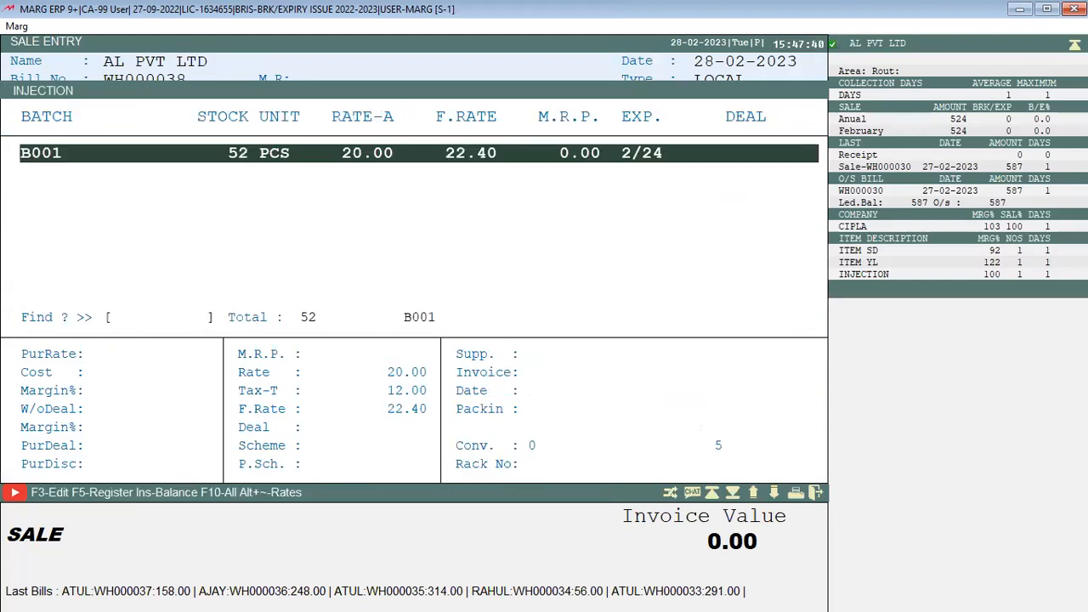
pyautogui.press('Return')
pyautogui.press('Escape')
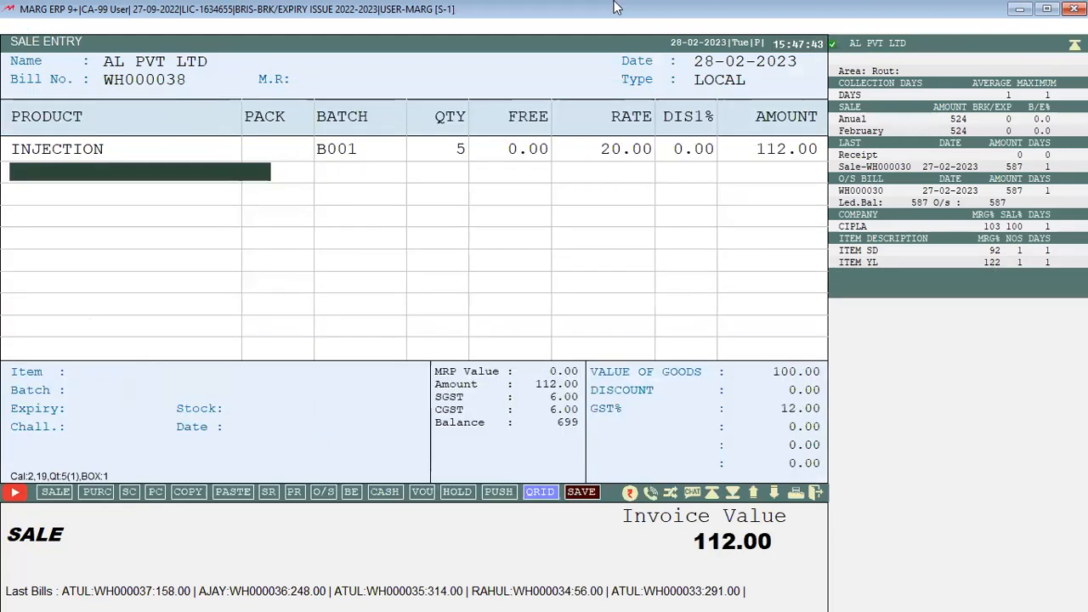
# Enter quantity 5 on the INJECTION line, then discard the bill without saving
pyautogui.press('Up')
pyautogui.press('Return')
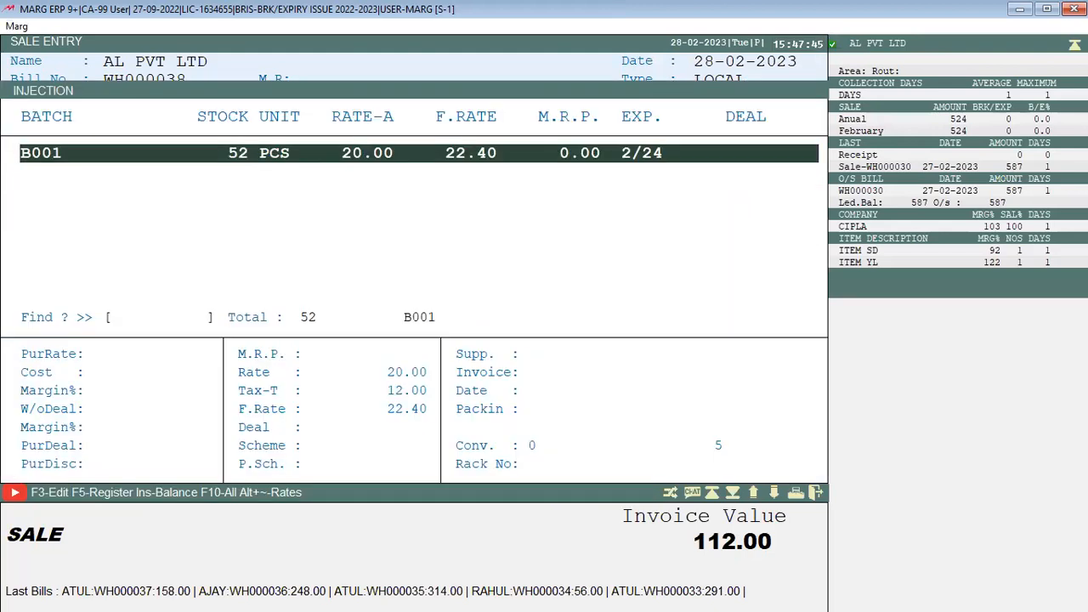
pyautogui.press('Return')
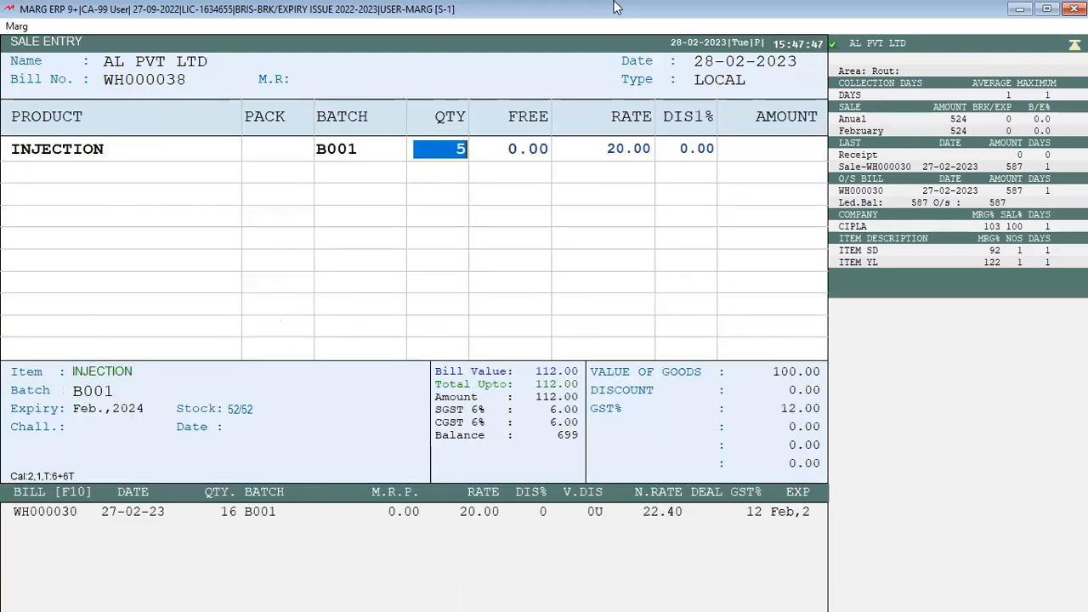
pyautogui.press('Return')
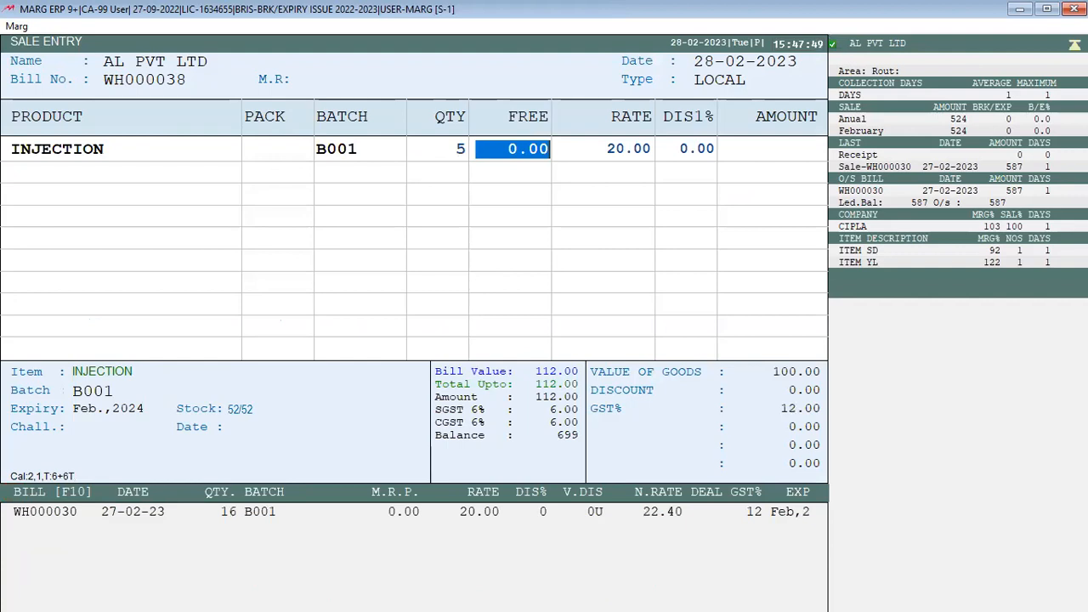
pyautogui.press('Return')
pyautogui.press('Return')
pyautogui.press('Return')
pyautogui.press('Escape')
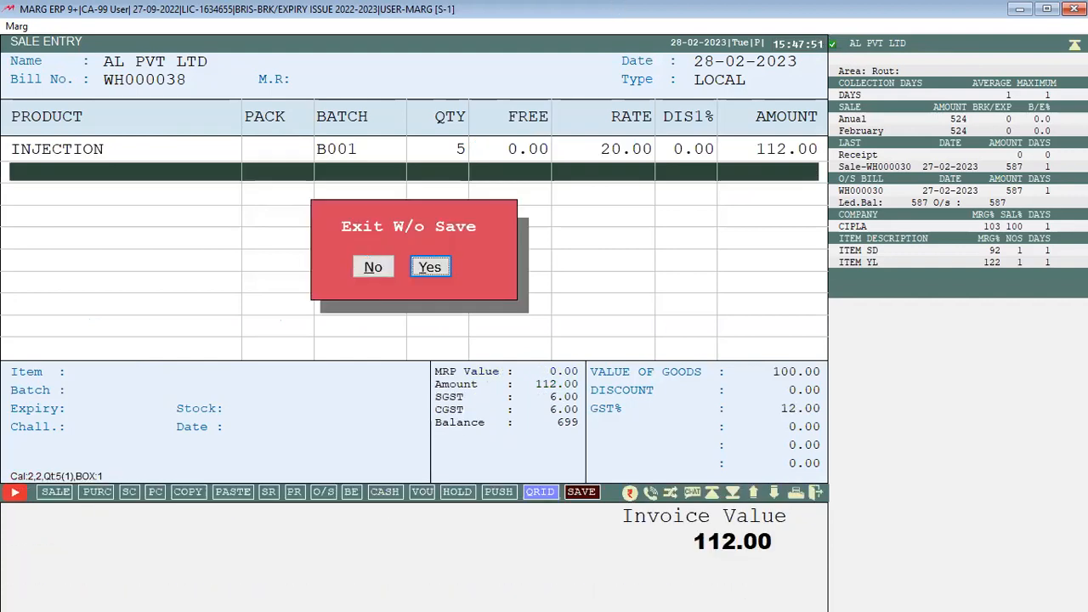
pyautogui.press('Return')
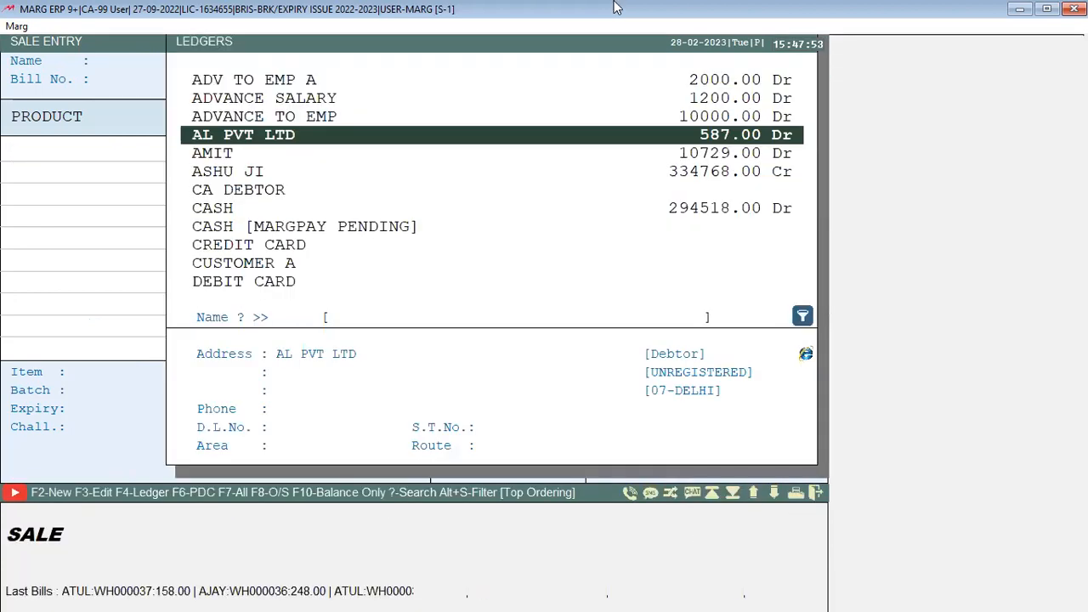
pyautogui.press('F3')
# Set New Item to No in AL PVT LTD's other details and select the party
pyautogui.press('Down')
pyautogui.press('Return')
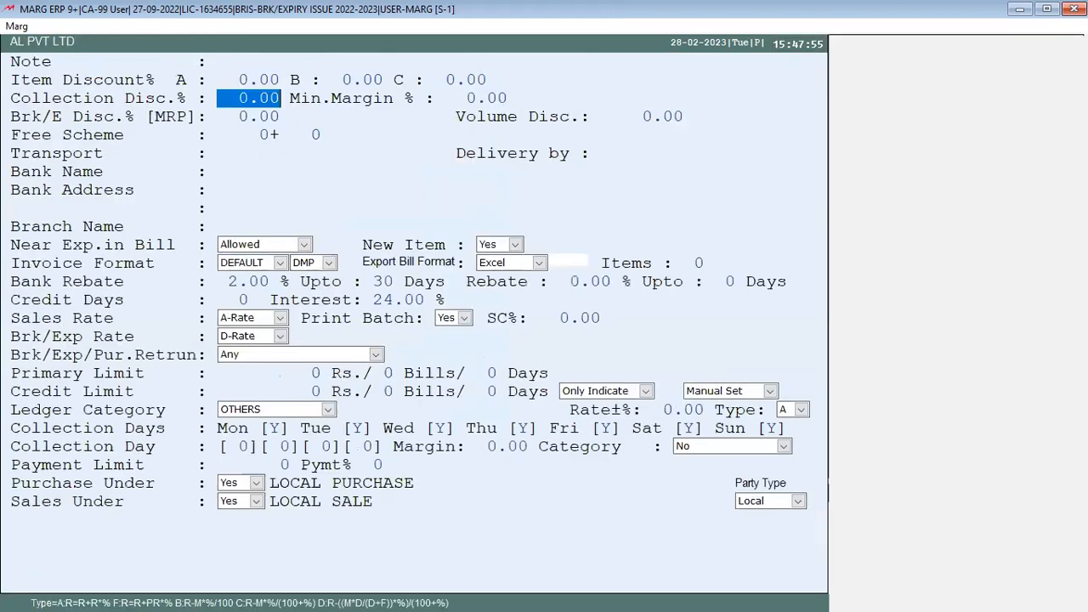
pyautogui.press('Return')
pyautogui.press('Return')
pyautogui.press('Return')
pyautogui.press('Return')
pyautogui.press('Return')
pyautogui.press('Return')
pyautogui.press('Return')
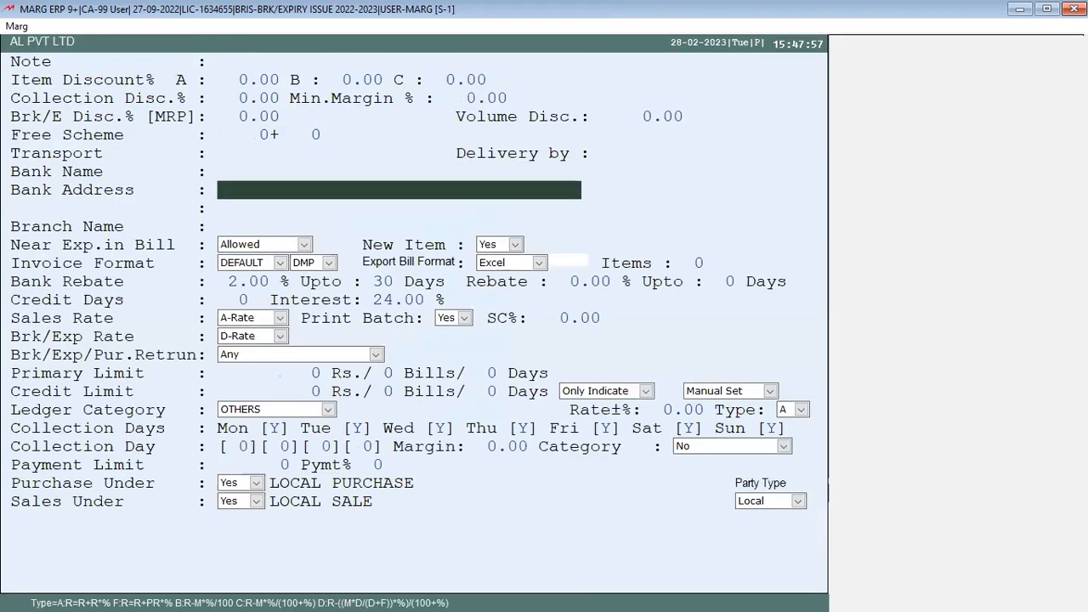
pyautogui.press('Down')
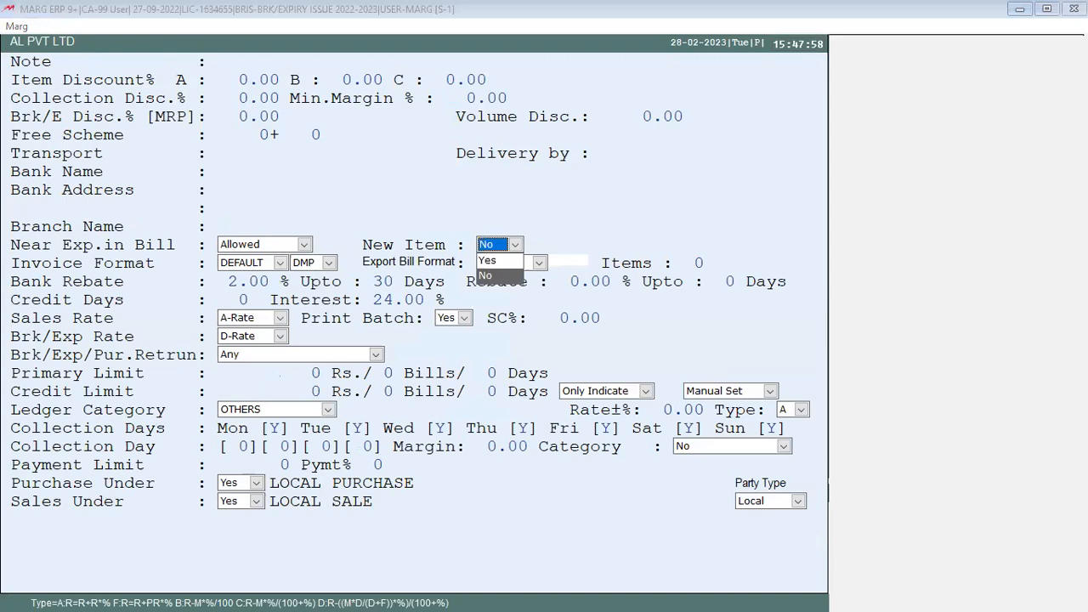
pyautogui.press('Return')
pyautogui.hotkey('ctrl', 'End')
pyautogui.press('Escape')
pyautogui.press('Return')
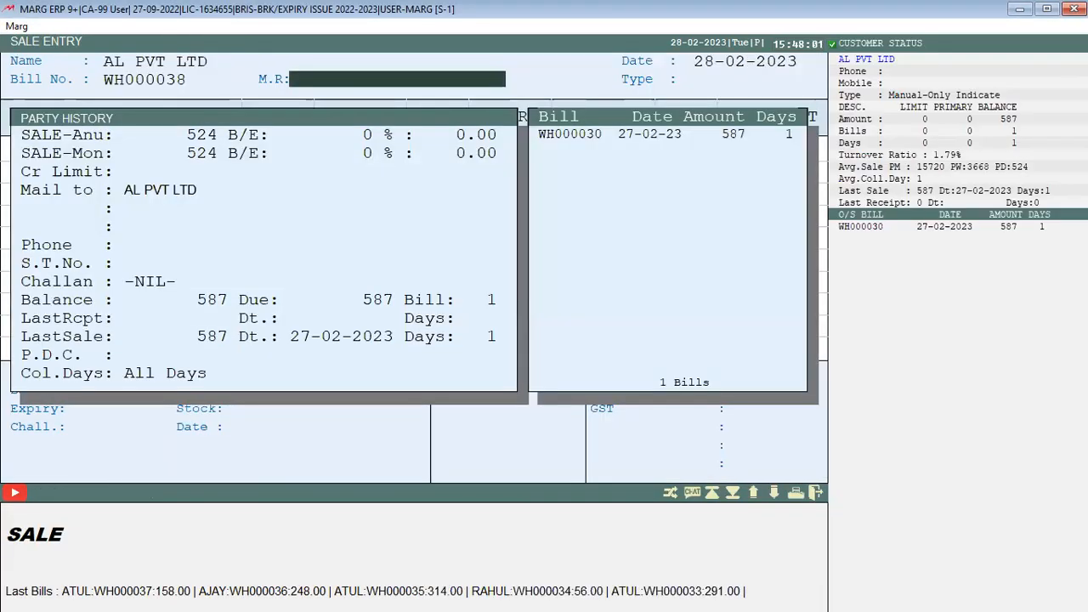
# Add INJECTION batch B001, dismiss the suggestions, and exit the bill without saving
pyautogui.press('Return')
pyautogui.press('Return')
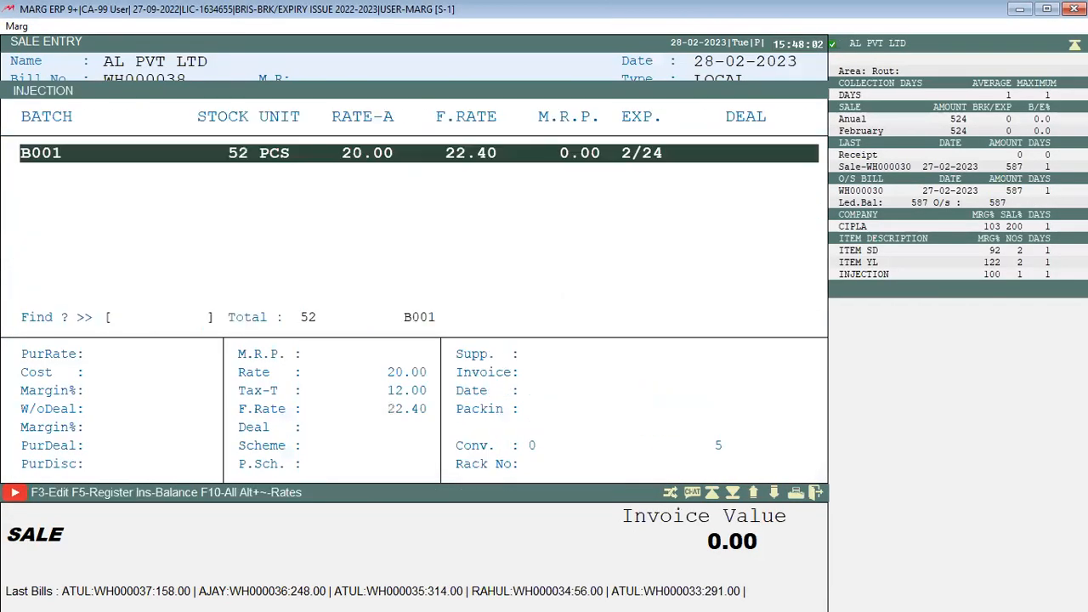
pyautogui.press('Return')
pyautogui.press('Escape')
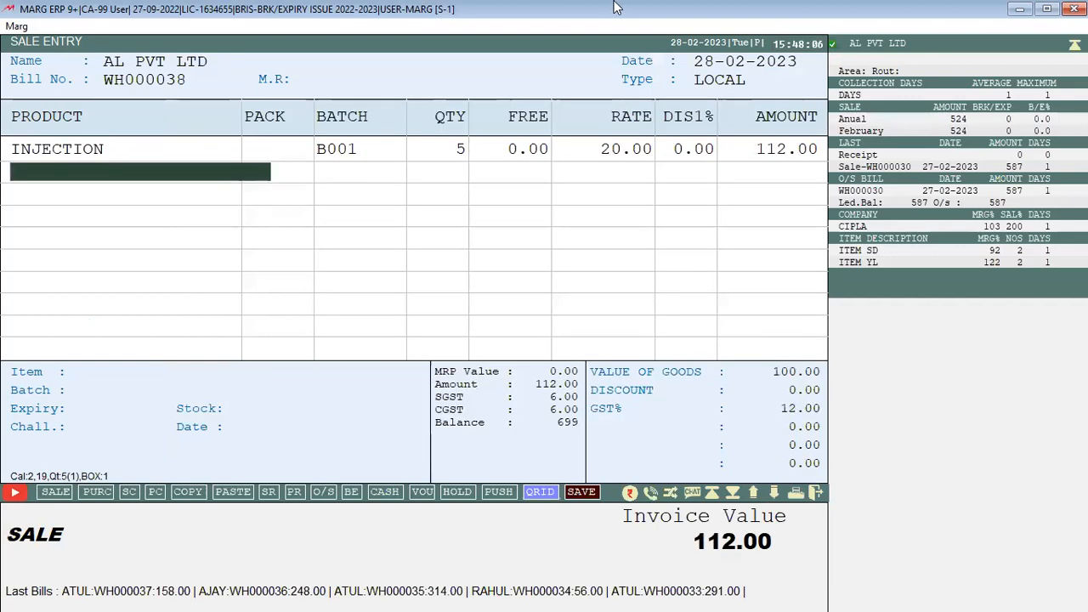
pyautogui.press('Escape')
pyautogui.hotkey('ctrl', 'r')
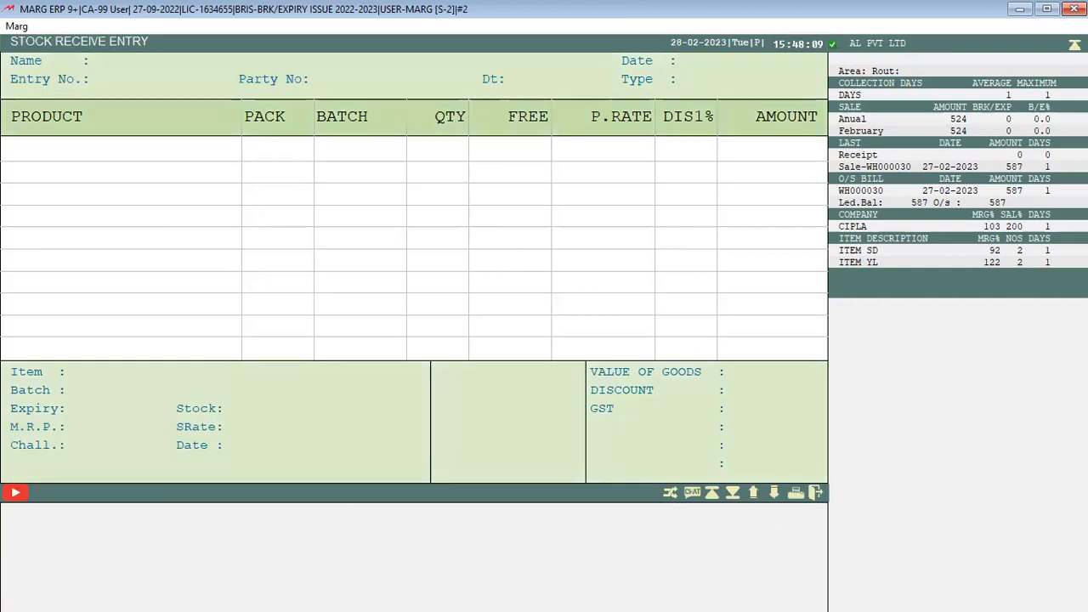
pyautogui.press('Escape')
pyautogui.press('Escape')
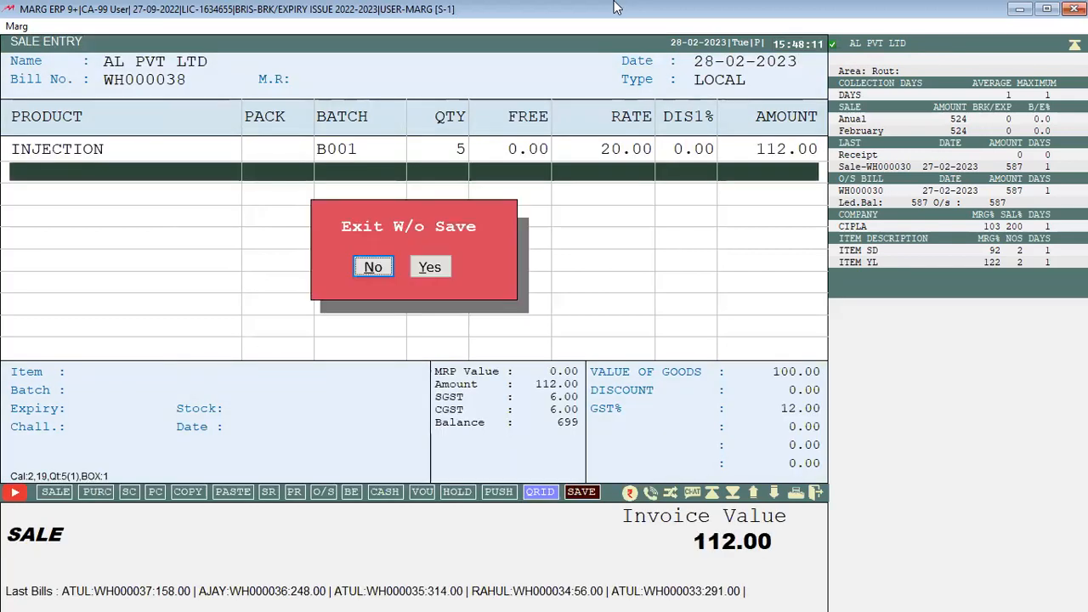
pyautogui.press('Right')
pyautogui.press('Return')
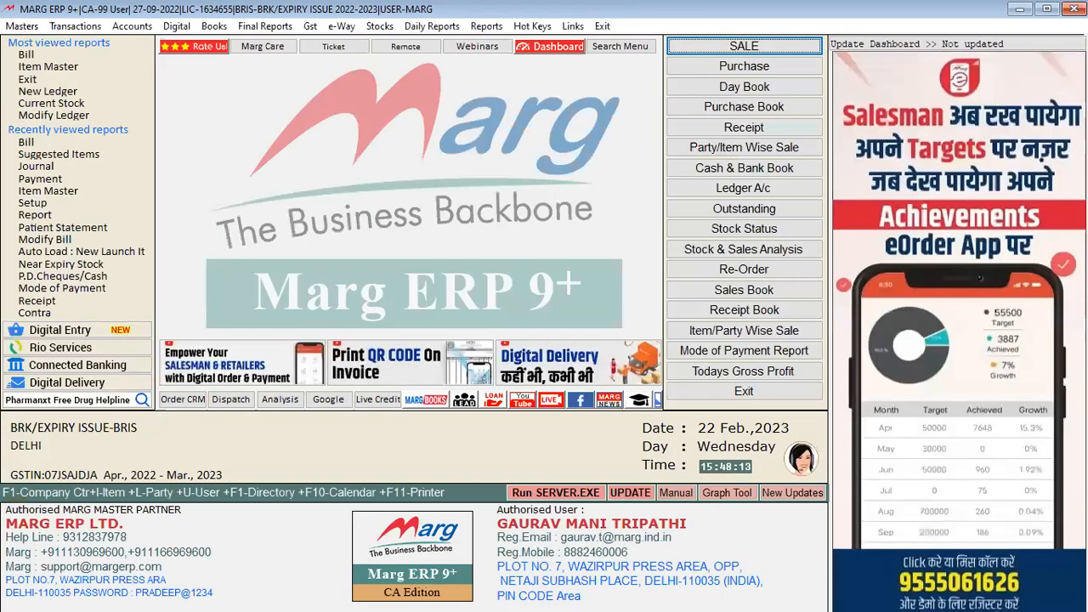
# Add INJECTION to the Auto Load: New Launch Items list and quit with Yes
pyautogui.hotkey('alt', 'm')
pyautogui.press('Down')
pyautogui.press('Down')
pyautogui.press('Down')
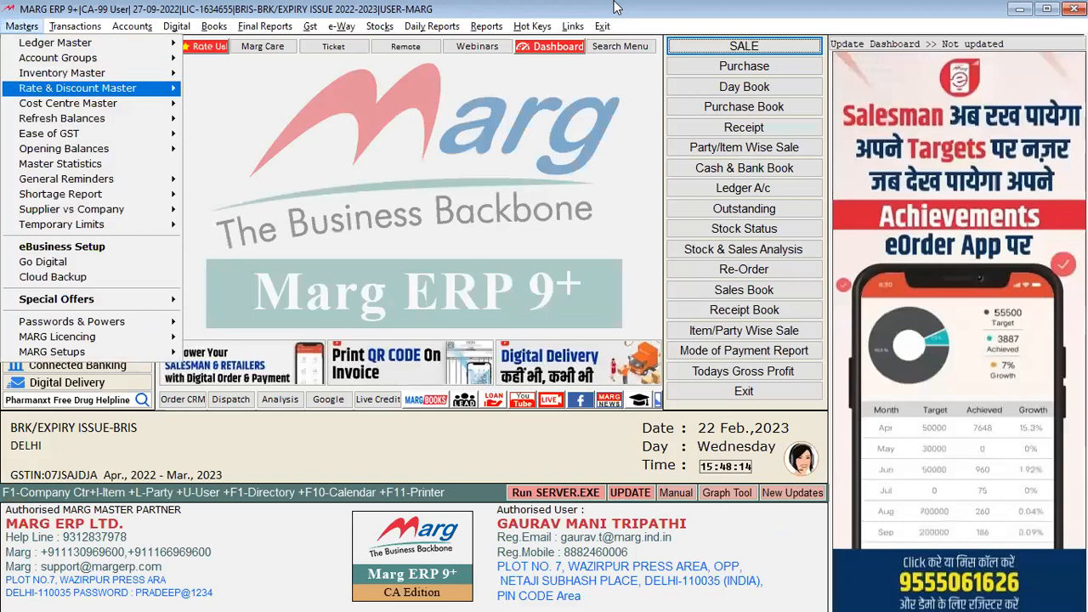
pyautogui.press('Right')
pyautogui.press('Down')
pyautogui.press('Down')
pyautogui.press('Down')
pyautogui.press('Down')
pyautogui.press('Down')
pyautogui.press('Down')
pyautogui.press('Up')
pyautogui.press('Right')
pyautogui.press('Down')
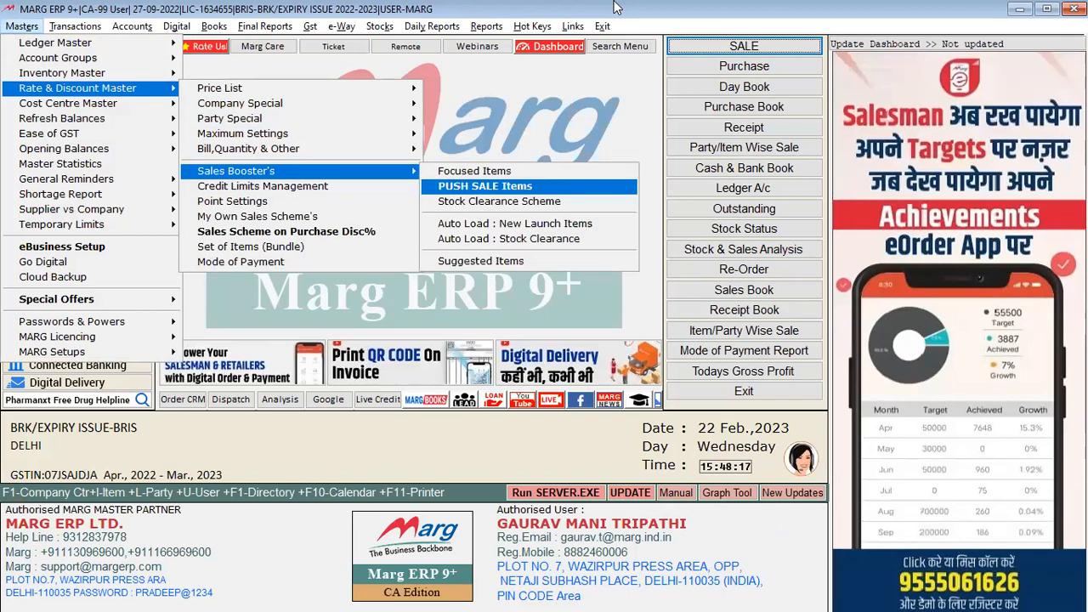
pyautogui.press('Down')
pyautogui.press('Down')
pyautogui.press('Return')
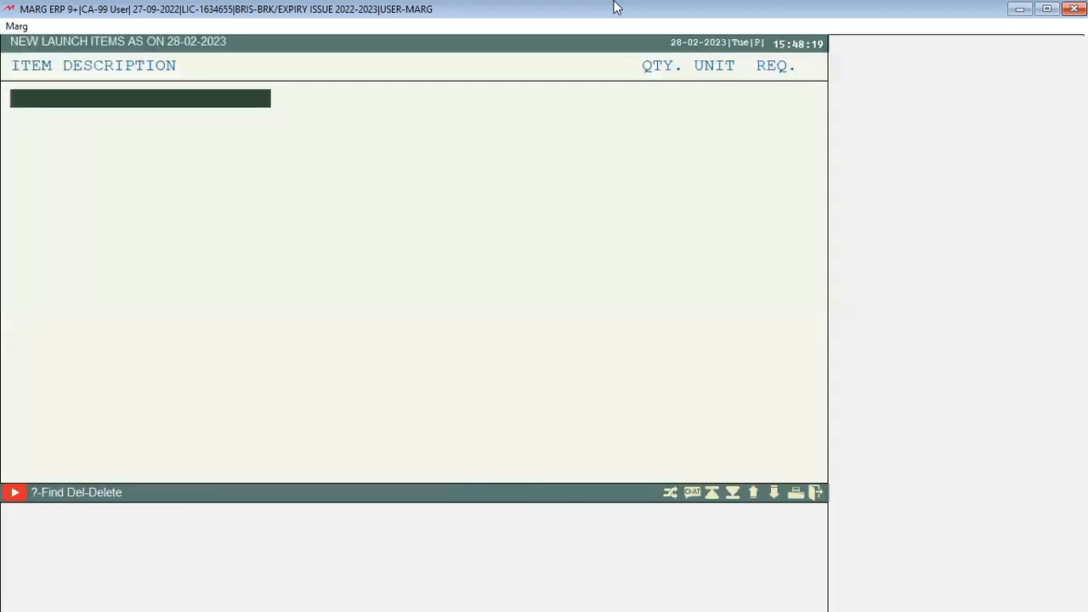
pyautogui.press('Return')
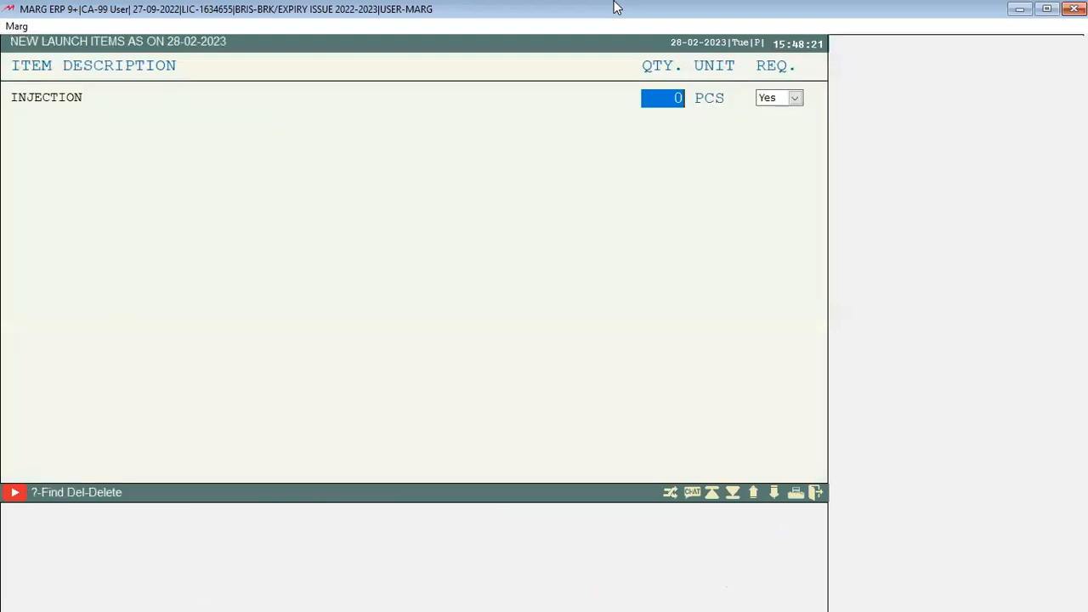
pyautogui.press('Escape')
pyautogui.press('Escape')
pyautogui.press('Right')
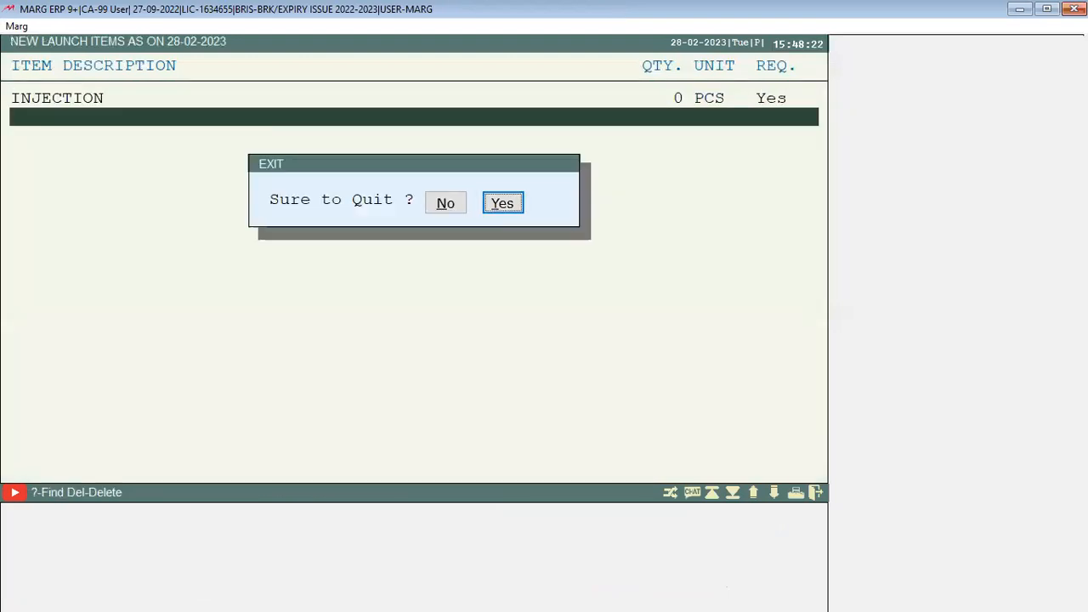
pyautogui.press('Return')
# Start a new sale bill for AL PVT LTD and open its item list
pyautogui.hotkey('alt', 'n')
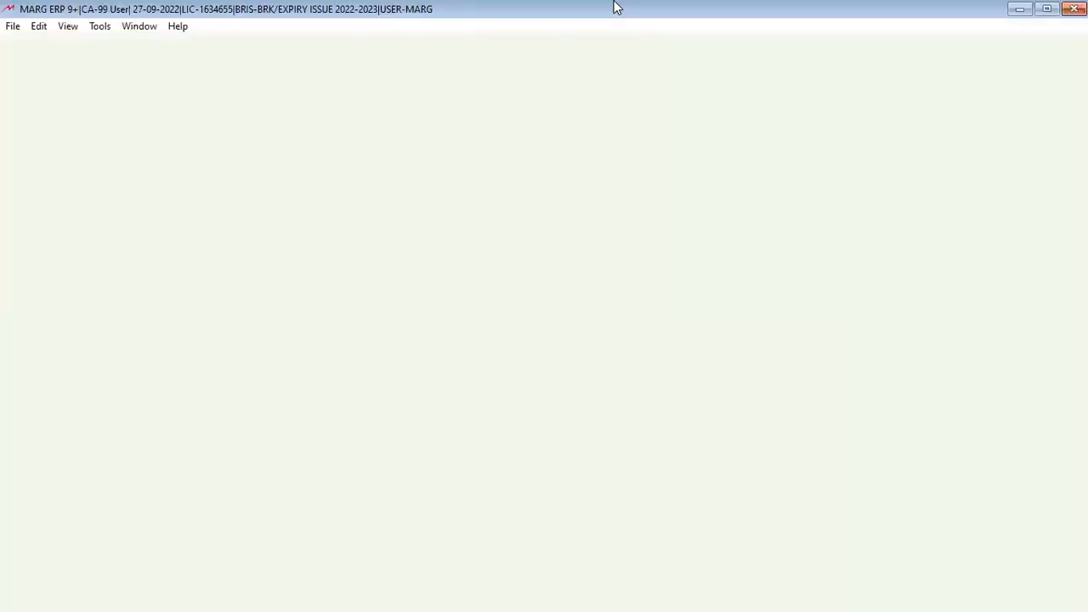
pyautogui.press('Return')
pyautogui.press('Return')
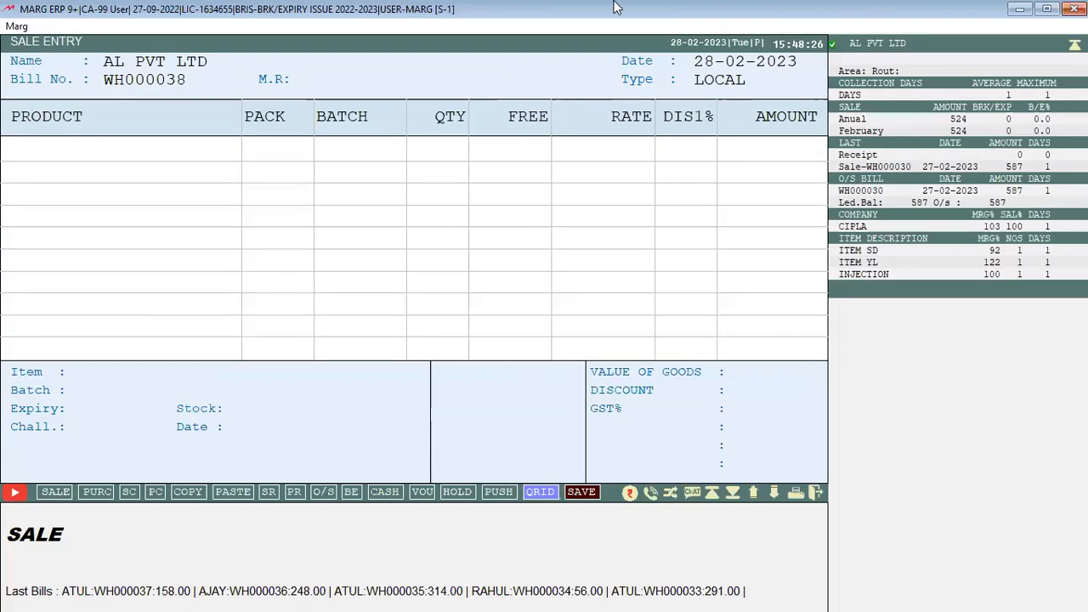
pyautogui.press('Return')
pyautogui.press('Return')
pyautogui.press('Return')
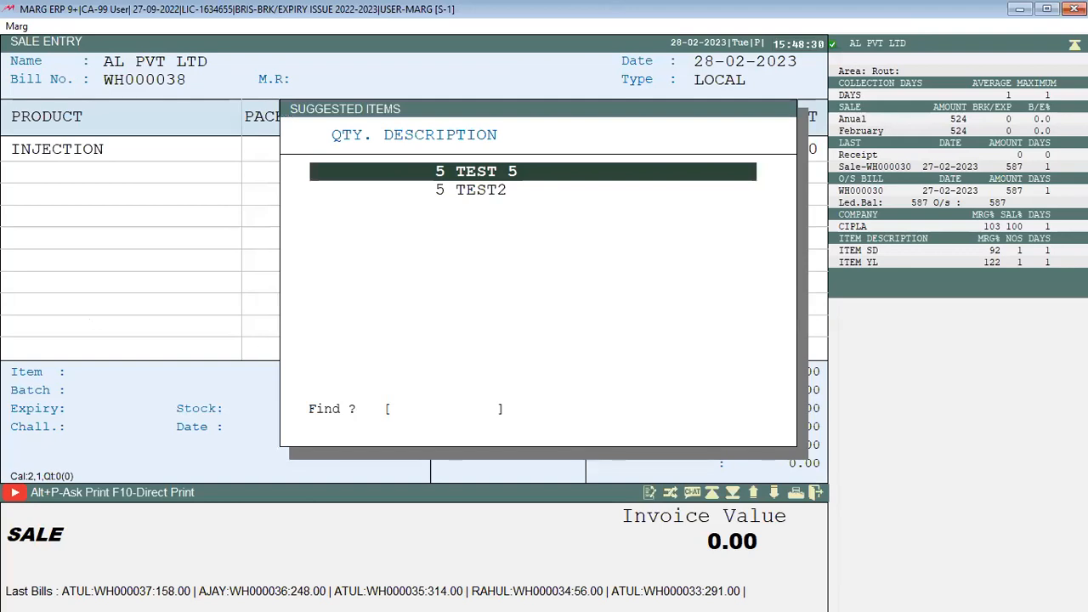
# Close the TEST 5 and TEST2 suggestions for INJECTION and exit the bill unsaved
pyautogui.press('Escape')
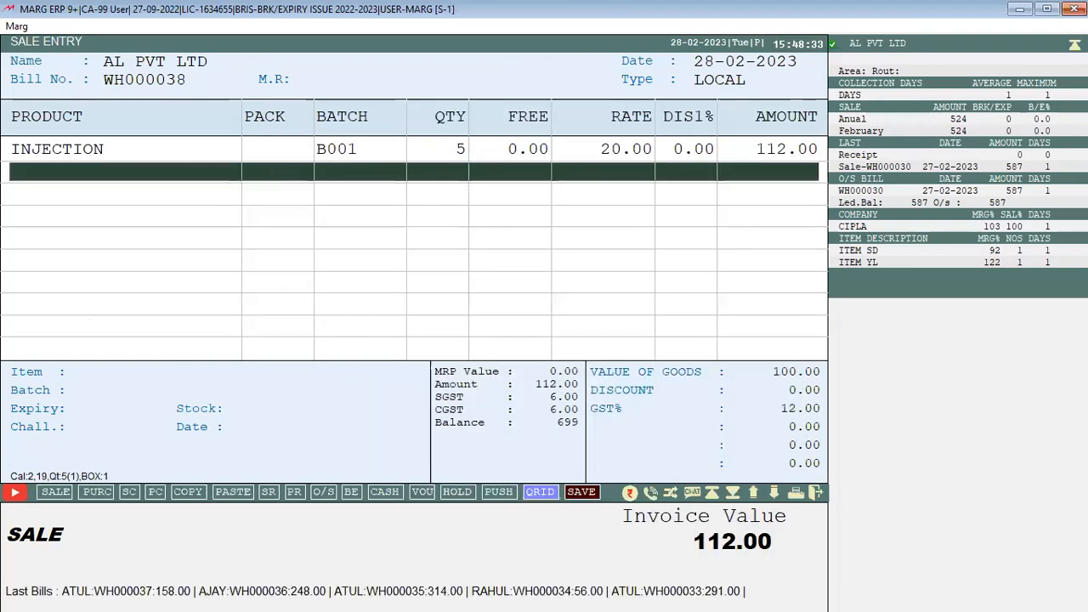
pyautogui.press('Escape')
pyautogui.press('Right')
pyautogui.press('Return')
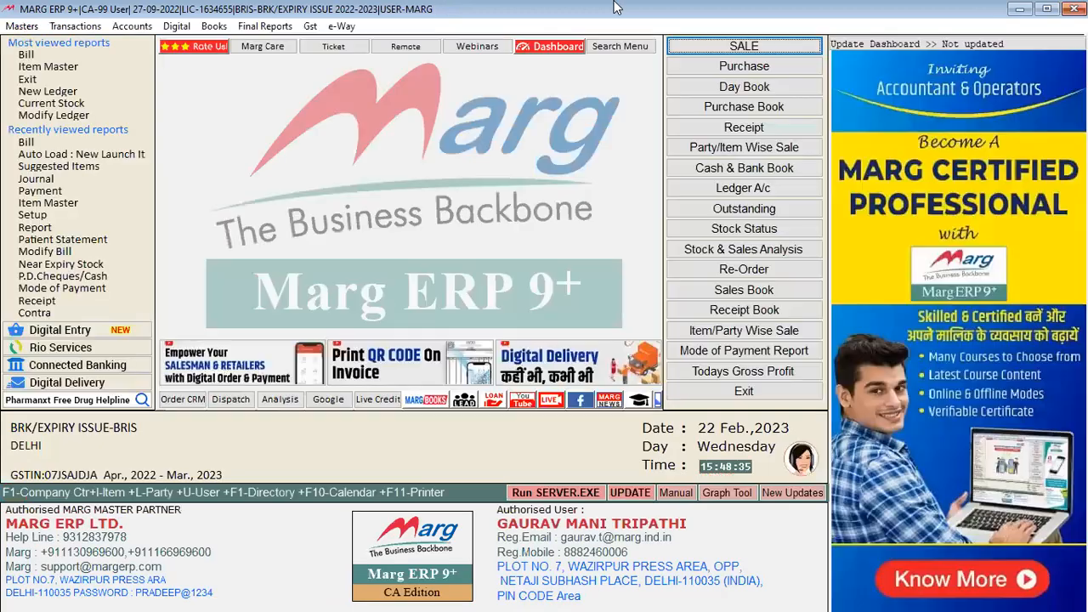
pyautogui.press('alt')
# Open the Suggested Items setup and pick AZMIN CAP with a trigger quantity of 1 strip
pyautogui.press('Down')
pyautogui.press('Down')
pyautogui.press('Down')
pyautogui.press('Down')
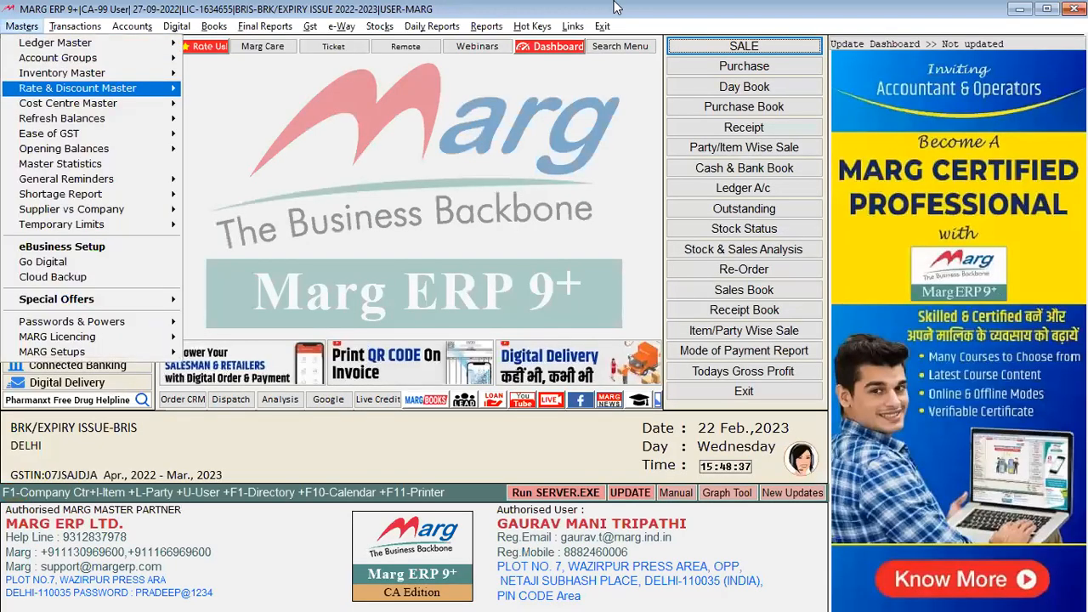
pyautogui.press('Right')
pyautogui.press('Down')
pyautogui.press('Down')
pyautogui.press('Down')
pyautogui.press('Down')
pyautogui.press('Down')
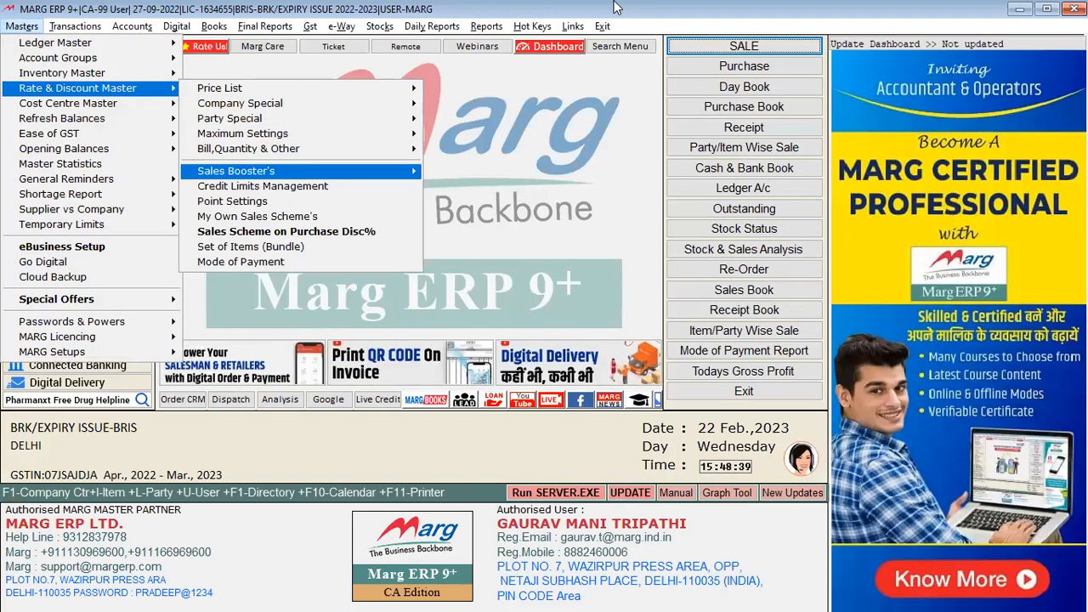
pyautogui.press('Right')
pyautogui.press('Down')
pyautogui.press('Down')
pyautogui.press('Down')
pyautogui.press('Down')
pyautogui.press('Down')
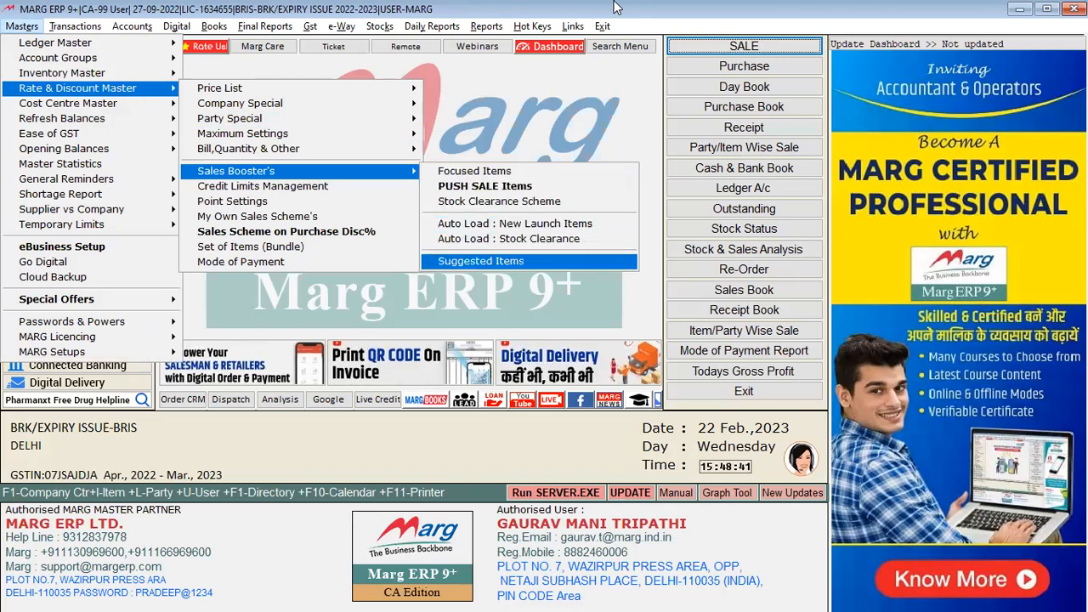
pyautogui.press('Return')
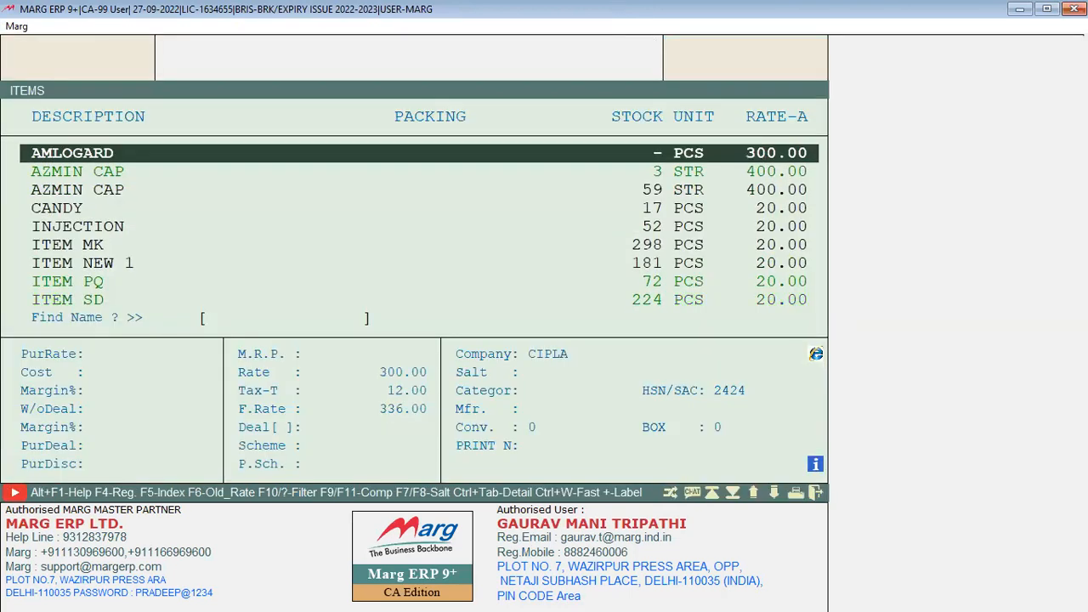
pyautogui.press('Down')
pyautogui.press('Down')
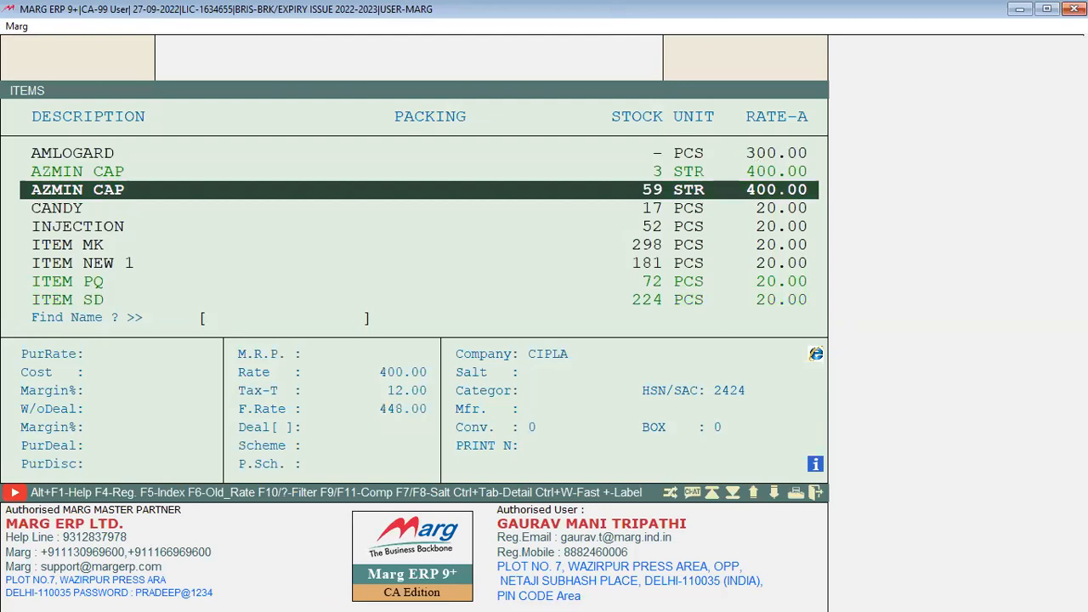
pyautogui.press('Return')
pyautogui.write('1')
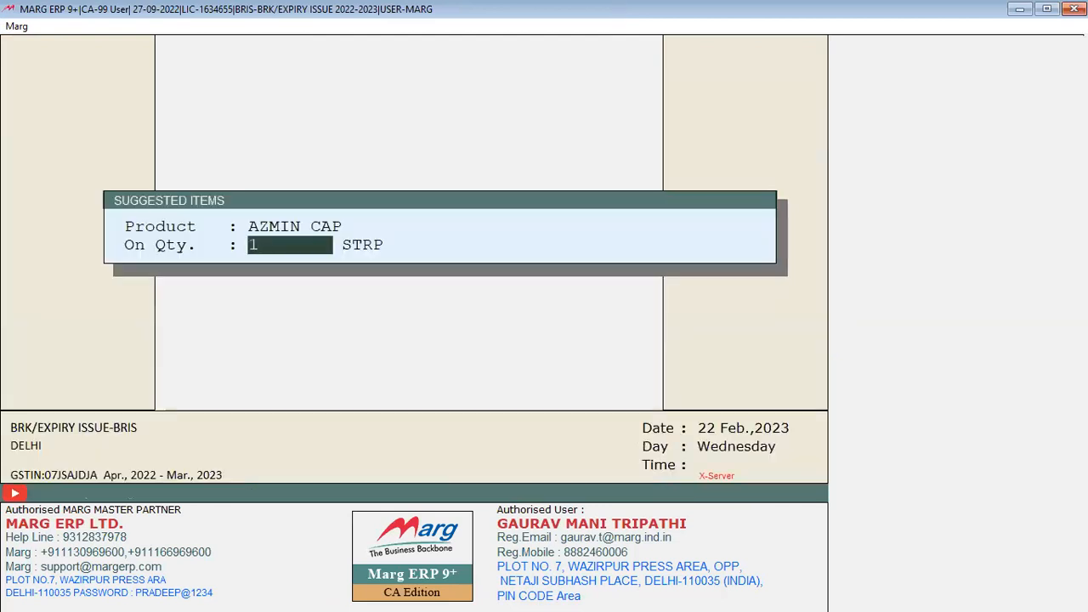
pyautogui.press('Return')
# Add TEST 5 as a suggested item with quantity 1, Paid Fix
pyautogui.press('Down')
pyautogui.press('Down')
pyautogui.press('Down')
pyautogui.press('Down')
pyautogui.press('Down')
pyautogui.press('Down')
pyautogui.press('Down')
pyautogui.press('Down')
pyautogui.press('Down')
pyautogui.press('Down')
pyautogui.press('Down')
pyautogui.press('Down')
pyautogui.press('Down')
pyautogui.press('Down')
pyautogui.press('Down')
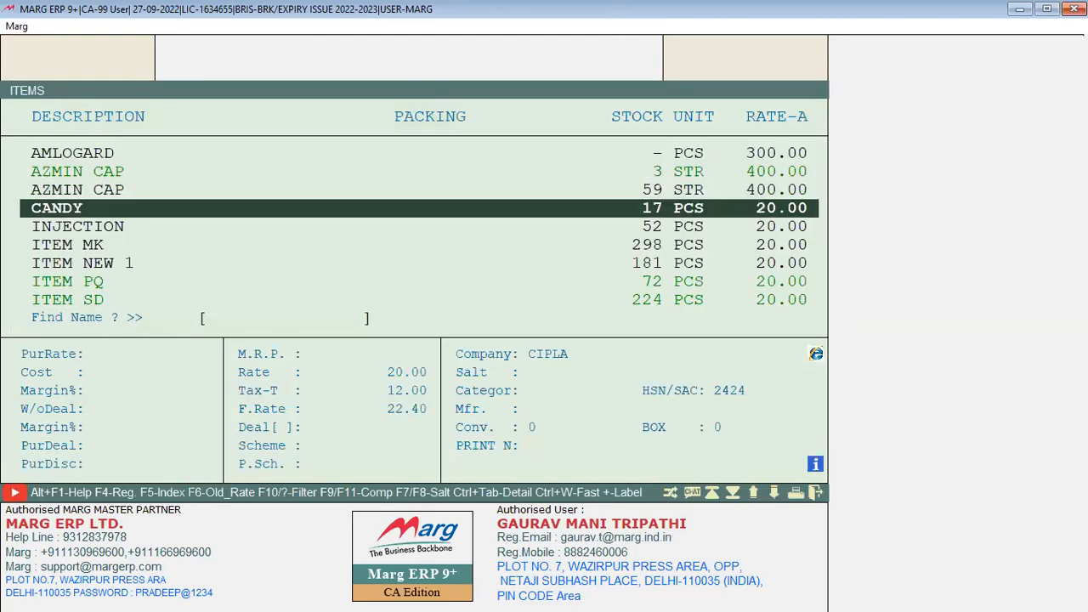
pyautogui.press('Up')
pyautogui.press('Up')
pyautogui.press('Up')
pyautogui.press('Down')
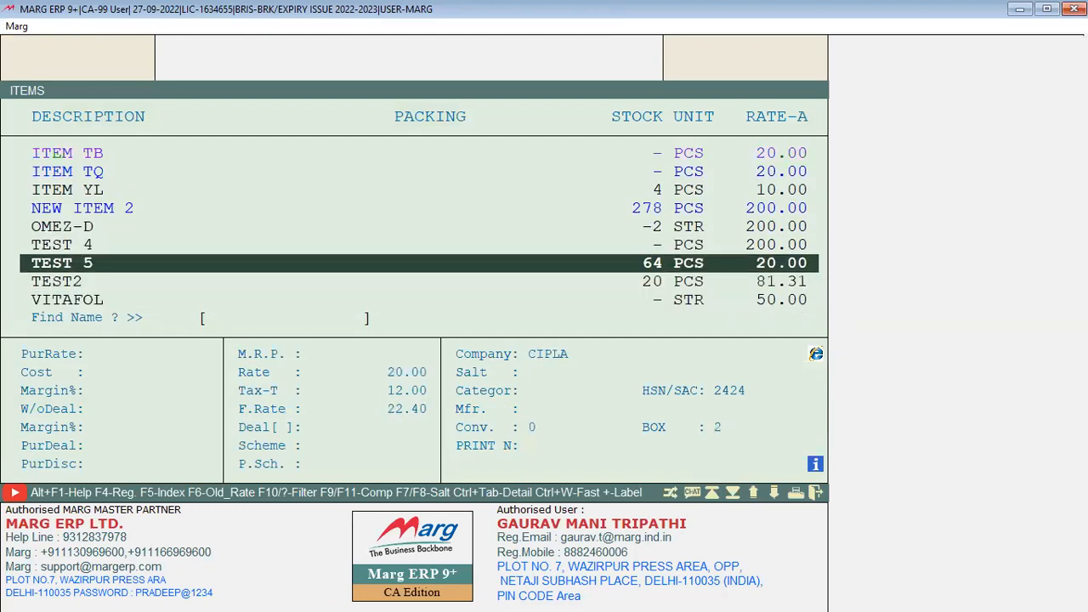
pyautogui.press('Return')
pyautogui.write('1')
pyautogui.press('Return')
pyautogui.press('Return')
pyautogui.press('Up')
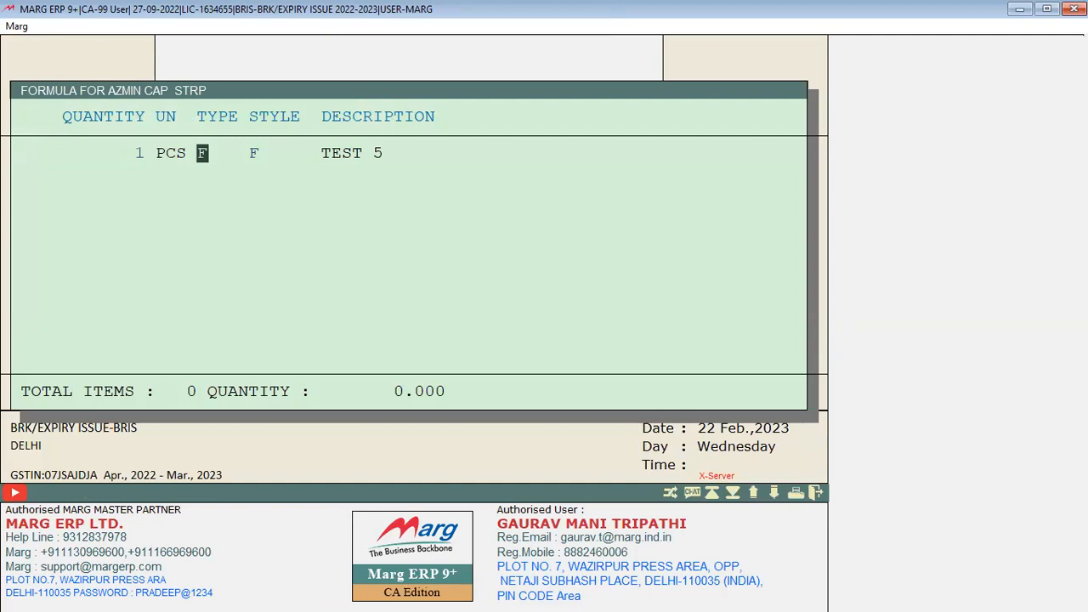
# Add TEST2 as a suggested item with quantity 1, Paid Fix, and close the setup
pyautogui.press('Return')
pyautogui.press('Escape')
pyautogui.press('Down')
pyautogui.press('Return')
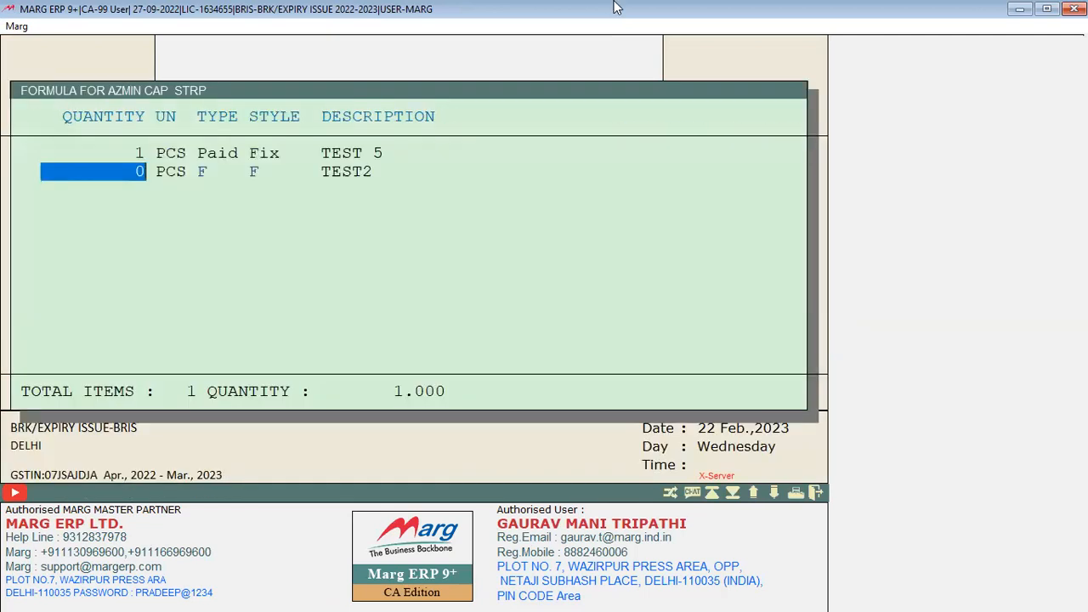
pyautogui.write('1')
pyautogui.press('Return')
pyautogui.write('P')
pyautogui.press('Return')
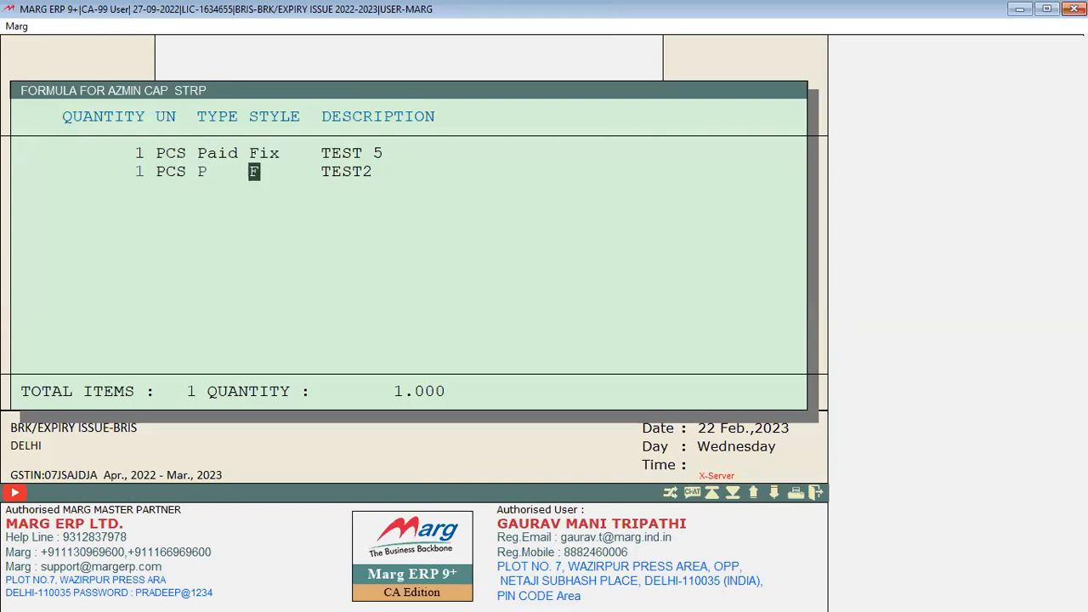
pyautogui.press('Escape')
pyautogui.press('Escape')
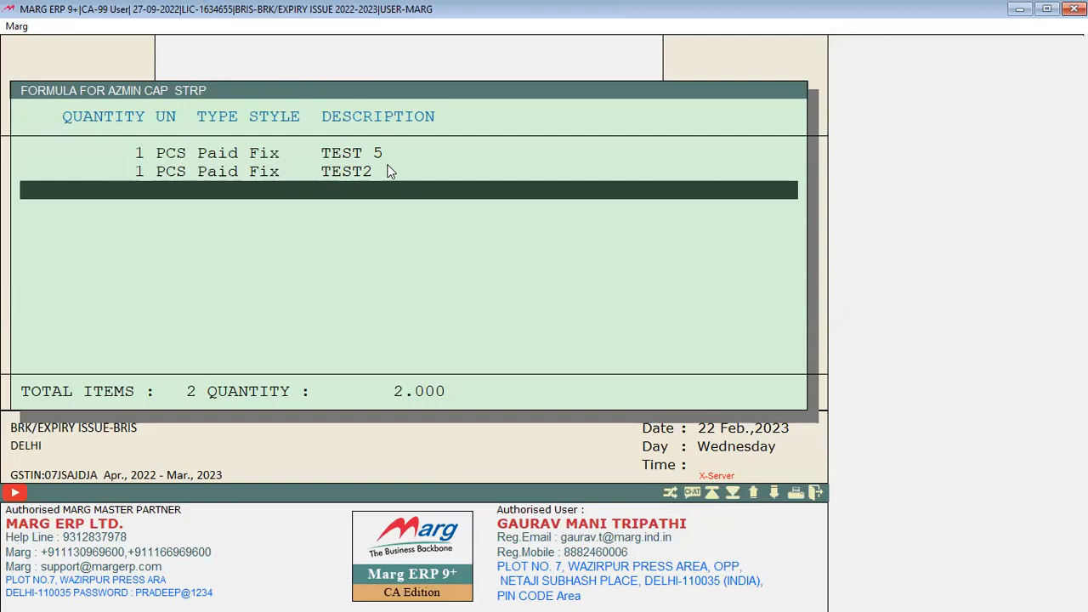
pyautogui.press('Escape')
pyautogui.press('Escape')
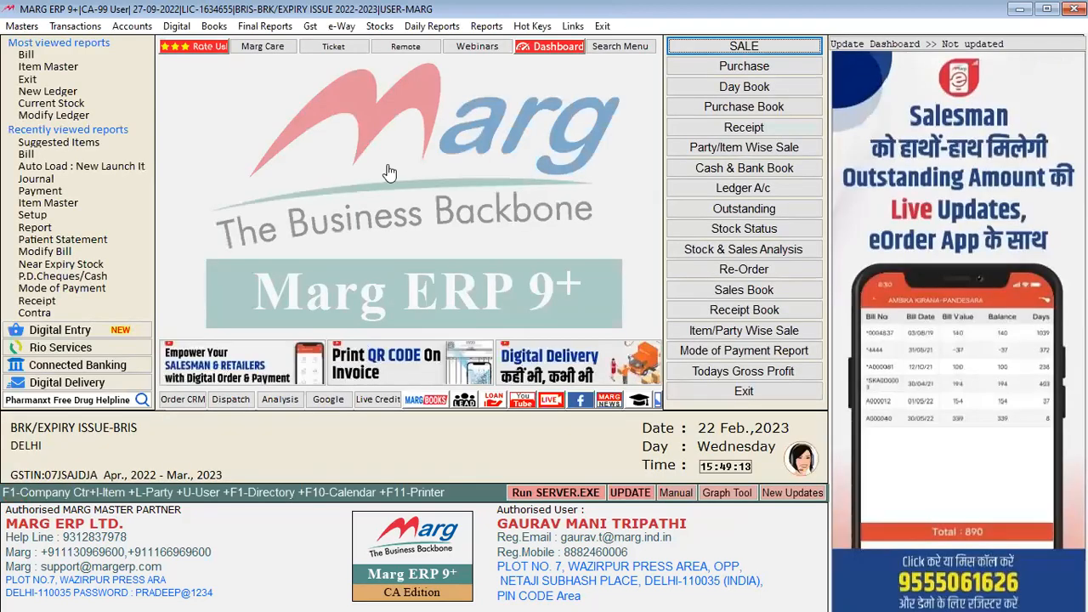
pyautogui.hotkey('alt', 'n')
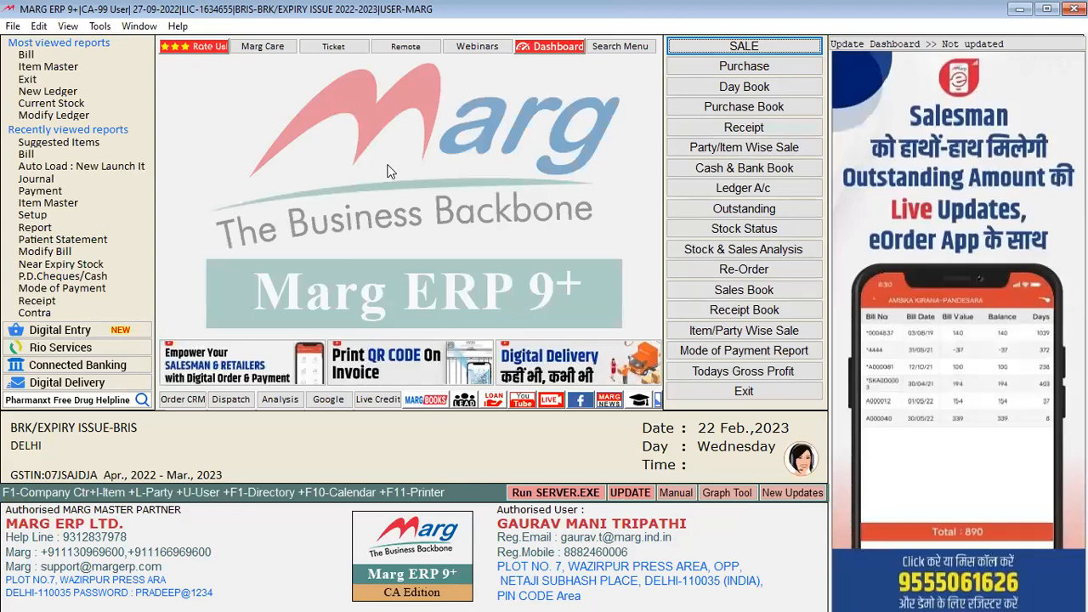
# Start a bill for AL PVT LTD with 5 AZMIN CAP from batch D1234, dismissing the suggestions
pyautogui.press('Return')
pyautogui.press('Return')
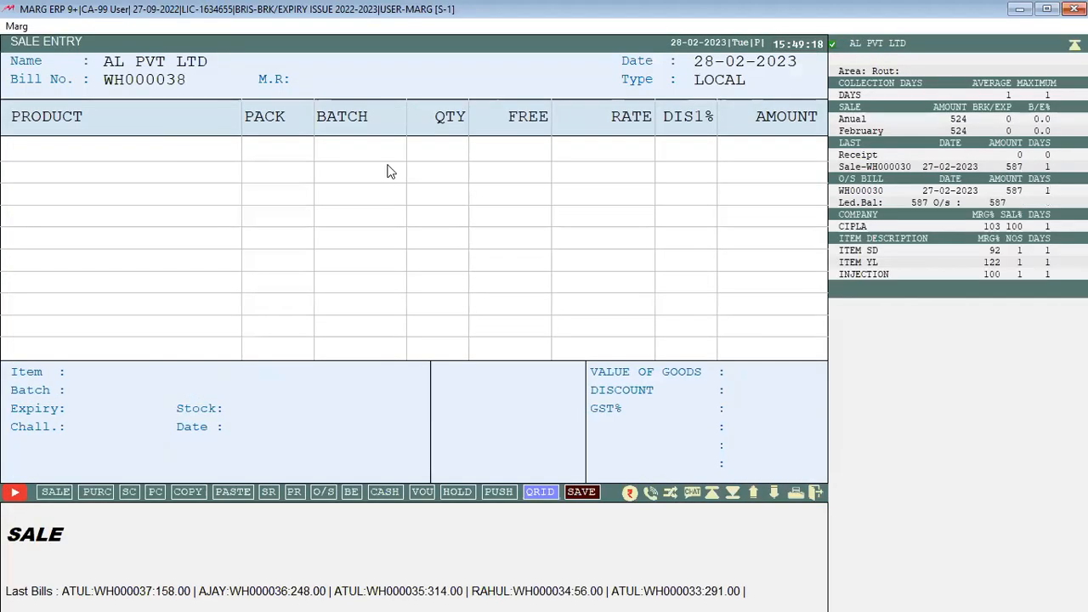
pyautogui.press('Return')
pyautogui.press('Up')
pyautogui.press('Up')
pyautogui.press('Up')
pyautogui.press('Up')
pyautogui.press('Up')
pyautogui.press('Up')
pyautogui.press('Up')
pyautogui.press('Up')
pyautogui.press('Up')
pyautogui.press('Up')
pyautogui.press('Up')
pyautogui.press('Up')
pyautogui.press('Up')
pyautogui.press('Up')
pyautogui.press('Up')
pyautogui.press('Up')
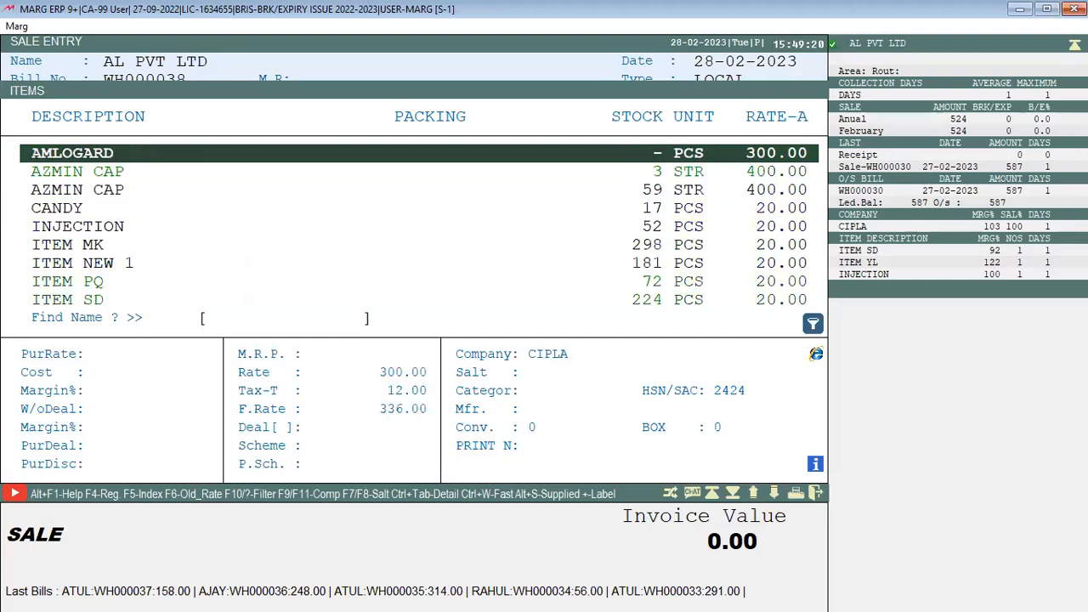
pyautogui.press('Down')
pyautogui.press('Down')
pyautogui.press('Return')
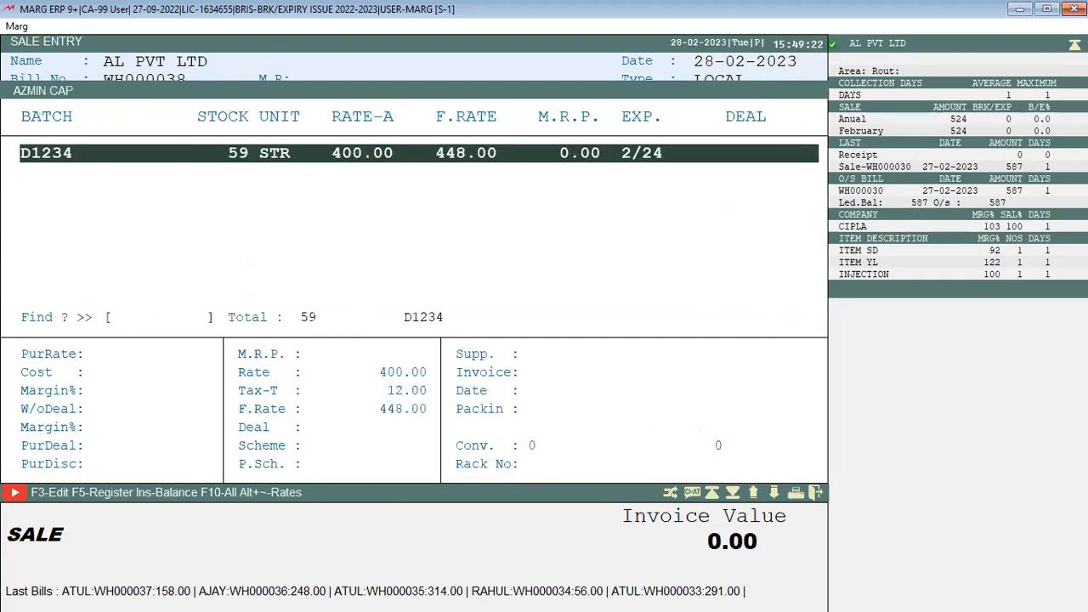
pyautogui.press('Return')
pyautogui.write('5')
pyautogui.press('Return')
pyautogui.press('Return')
pyautogui.press('Return')
pyautogui.press('Return')
pyautogui.press('Return')
pyautogui.press('Return')
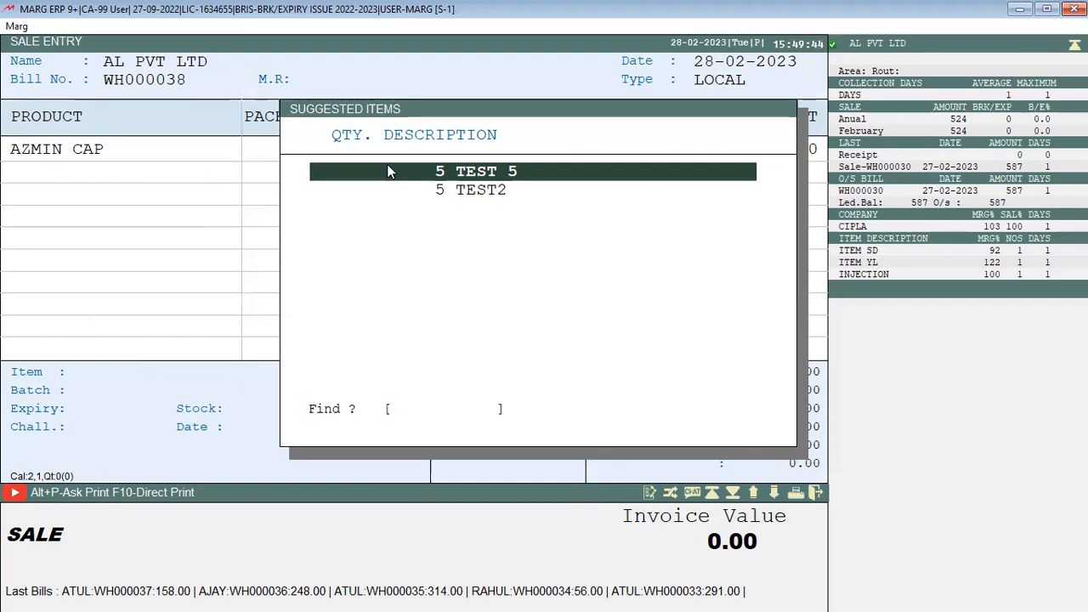
pyautogui.press('Escape')
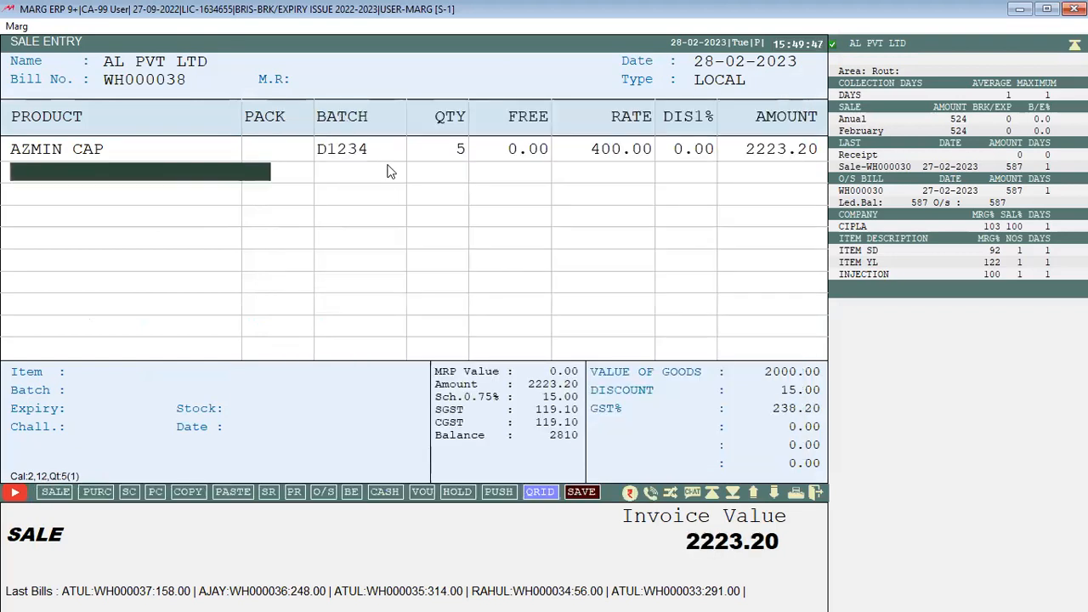
# Redo the AZMIN CAP line with quantity 6
pyautogui.press('Escape')
pyautogui.press('Escape')
pyautogui.press('Right')
pyautogui.press('Return')
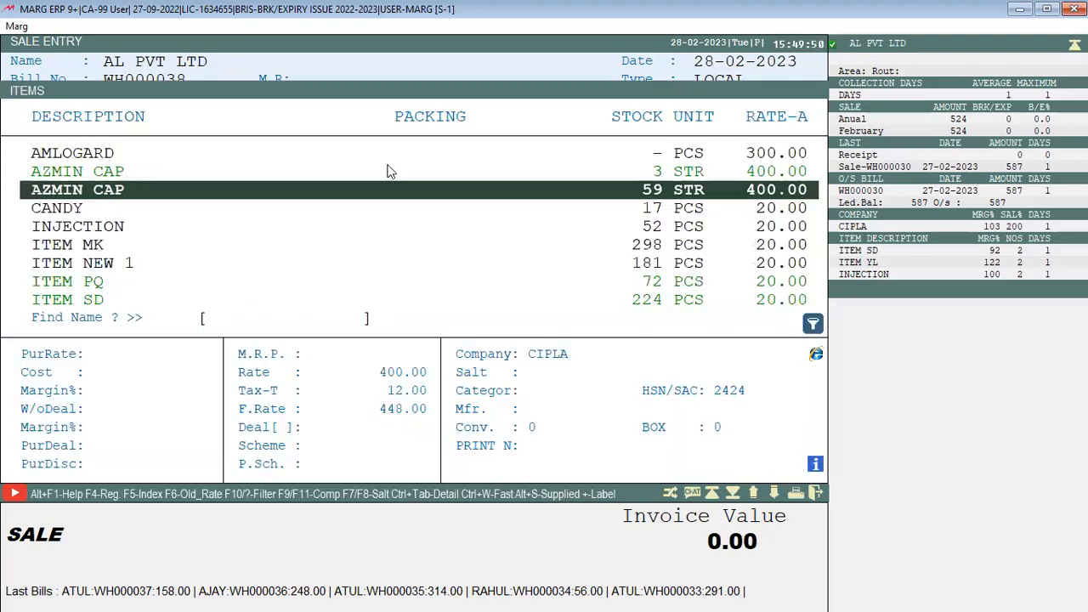
pyautogui.press('Return')
pyautogui.press('Return')
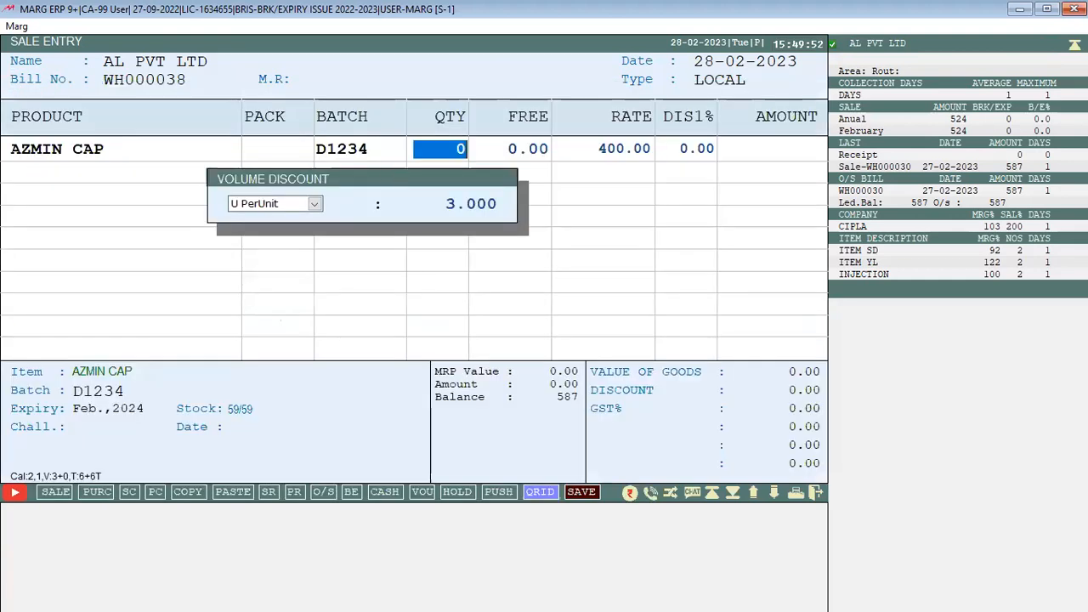
pyautogui.write('6')
pyautogui.press('Return')
pyautogui.press('Return')
pyautogui.press('Return')
pyautogui.press('Return')
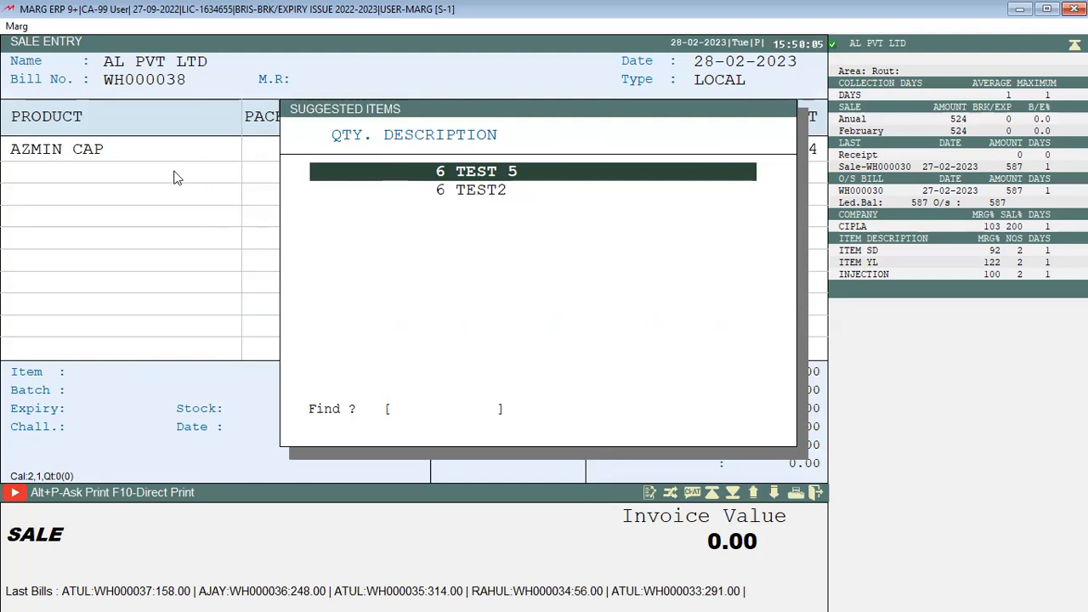
# Review the TEST 5 and TEST2 suggestions, close them, and reach the 2668.00 adjustment
pyautogui.press('Down')
pyautogui.press('Up')
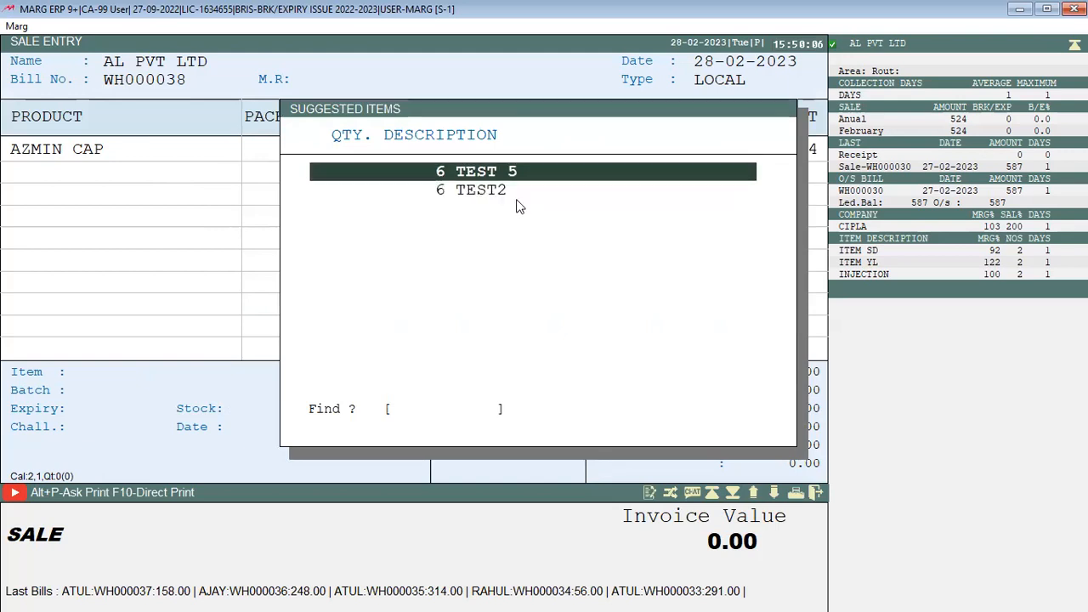
pyautogui.press('Down')
pyautogui.press('Up')
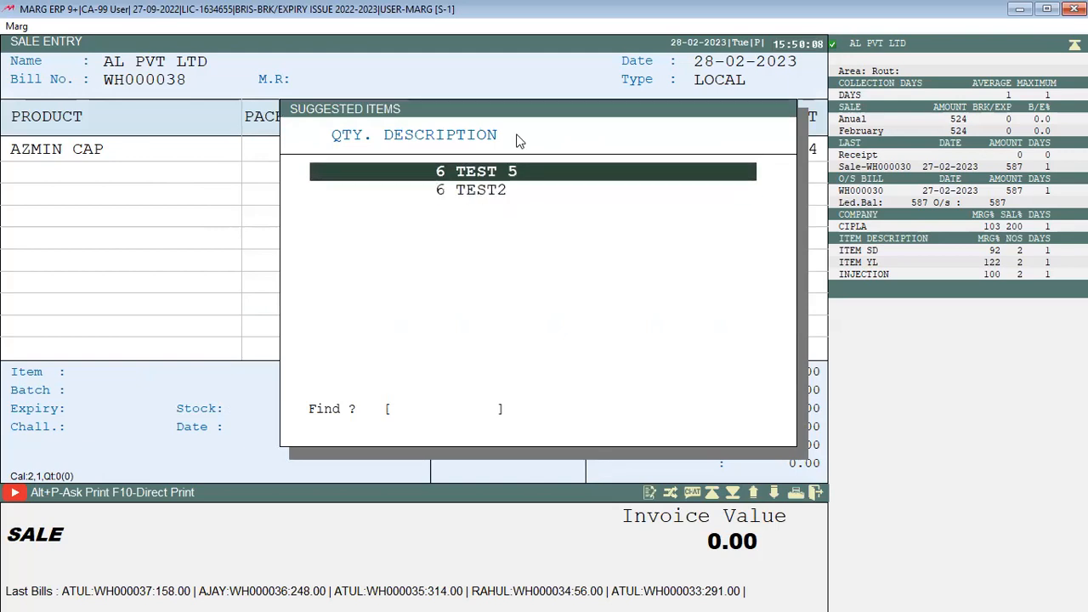
pyautogui.press('Down')
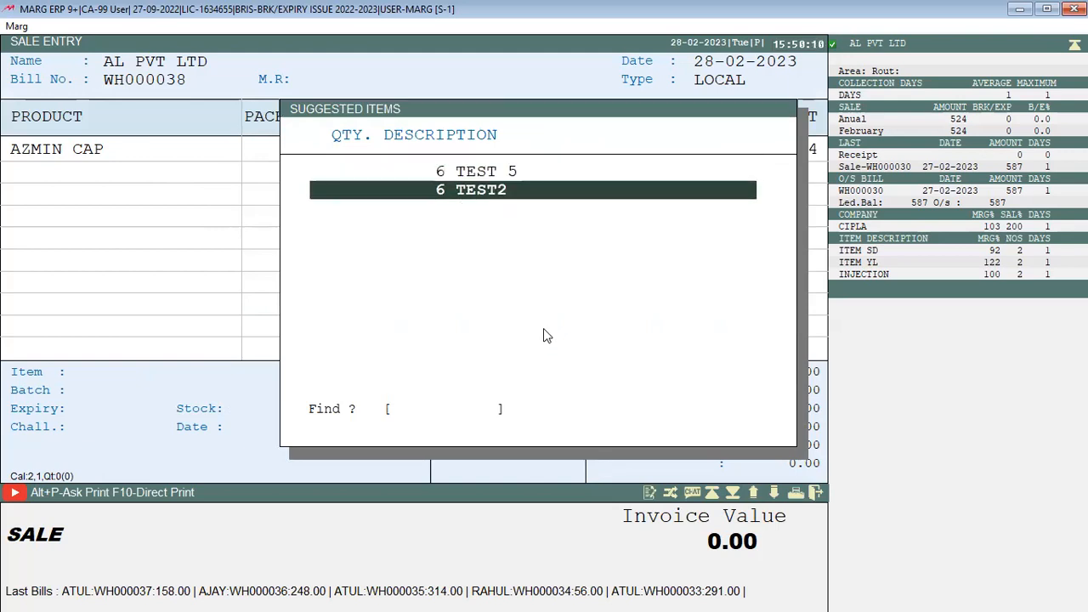
pyautogui.press('Escape')
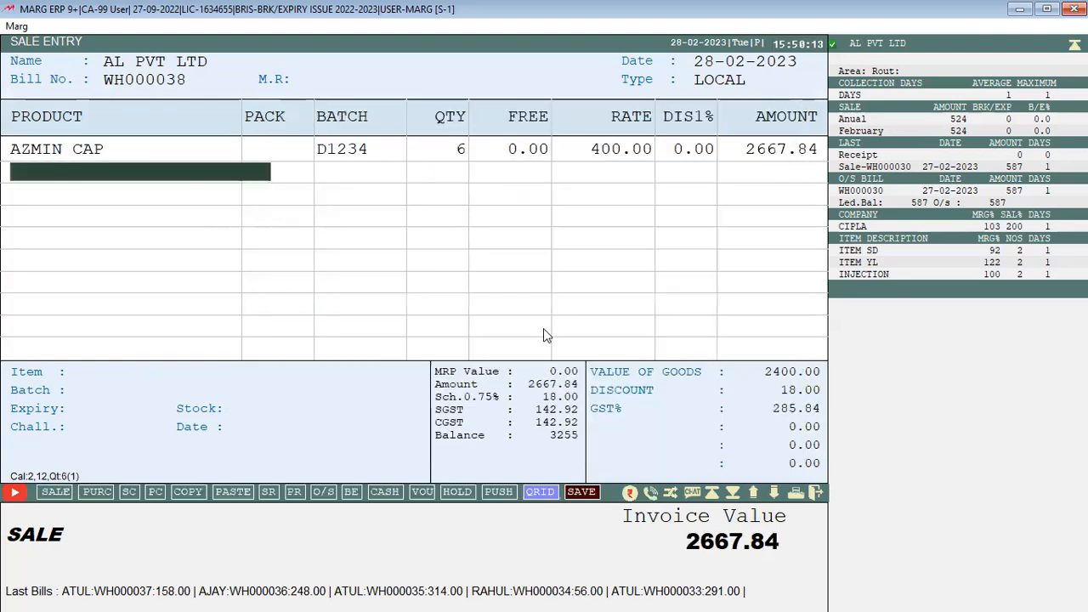
pyautogui.press('Escape')
pyautogui.press('Return')
pyautogui.press('Return')
pyautogui.press('Return')
pyautogui.press('Return')
pyautogui.press('Return')
pyautogui.press('Return')
pyautogui.press('Return')
pyautogui.press('Return')
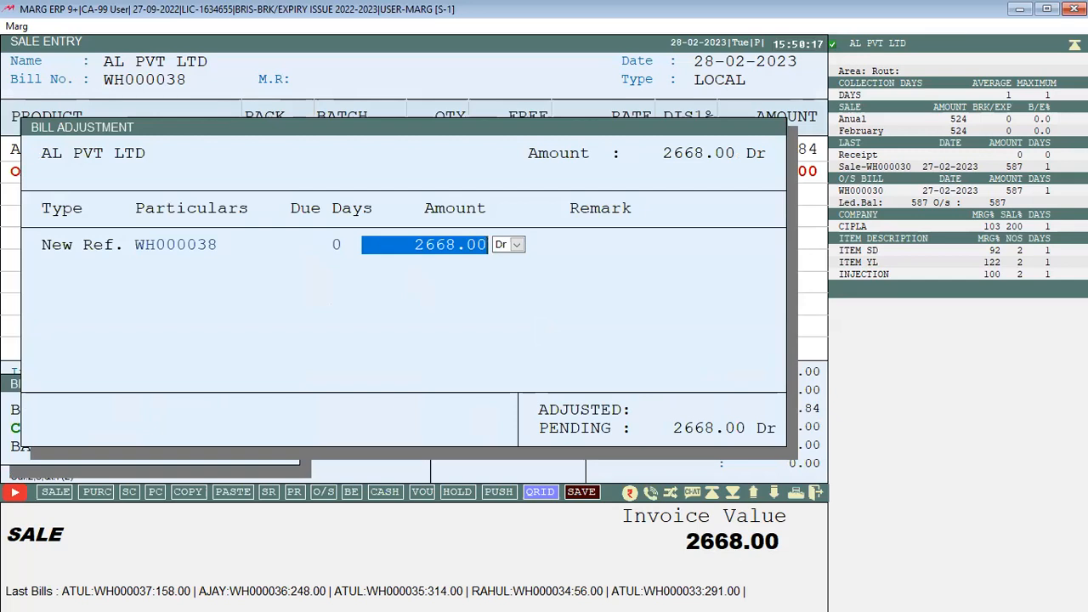
# Save bill WH000038 and start WH000039 for AL PVT LTD with 4 AZMIN CAP
pyautogui.press('Escape')
pyautogui.press('Escape')
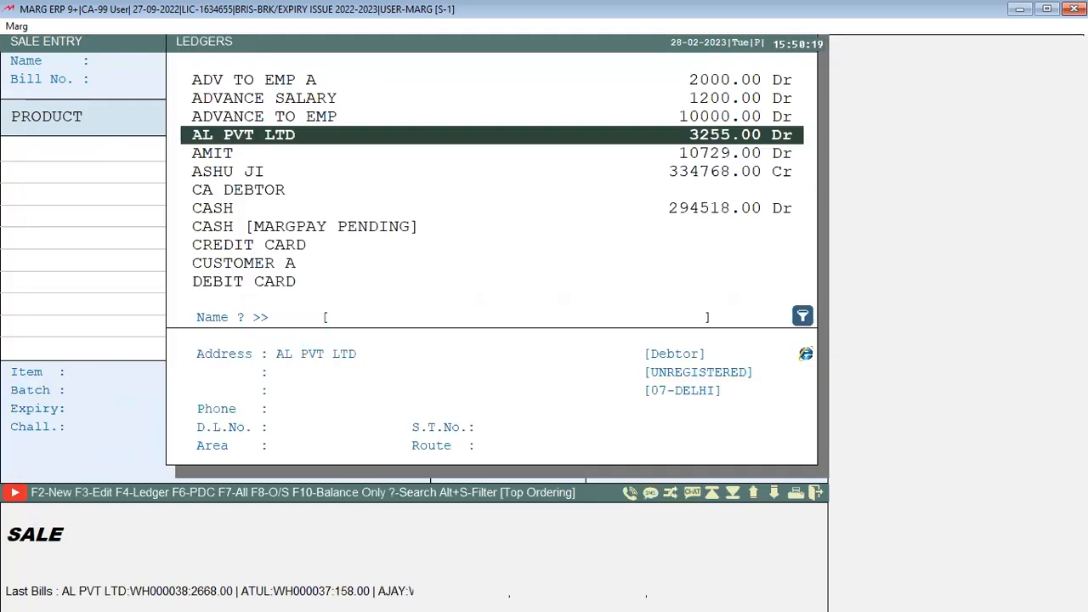
pyautogui.press('Return')
pyautogui.press('Return')
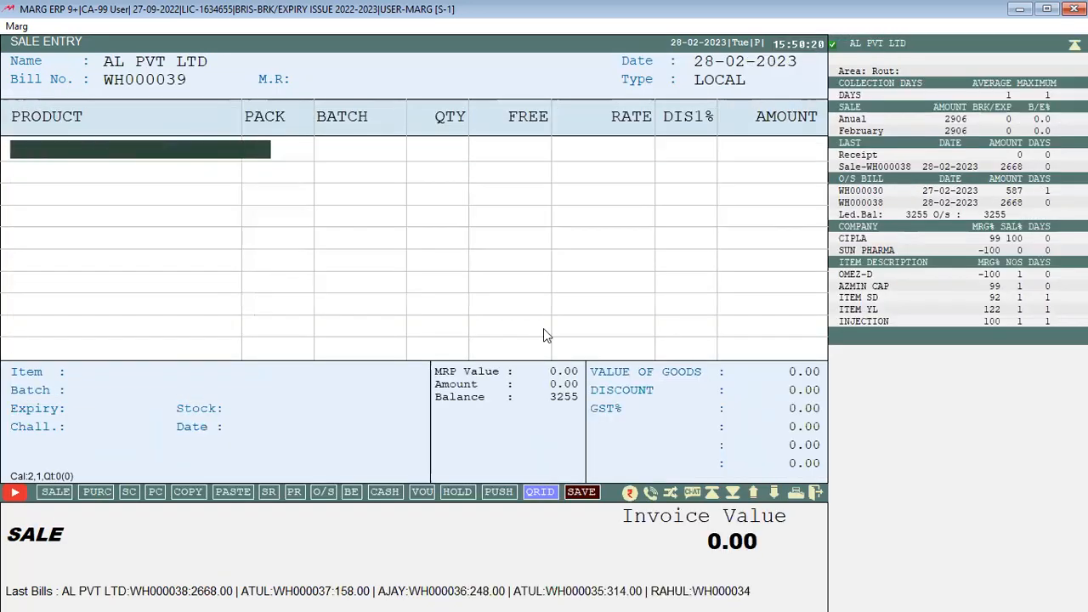
pyautogui.press('Return')
pyautogui.press('Return')
pyautogui.press('Return')
pyautogui.write('4')
pyautogui.press('Return')
pyautogui.press('Return')
pyautogui.press('Return')
pyautogui.press('Return')
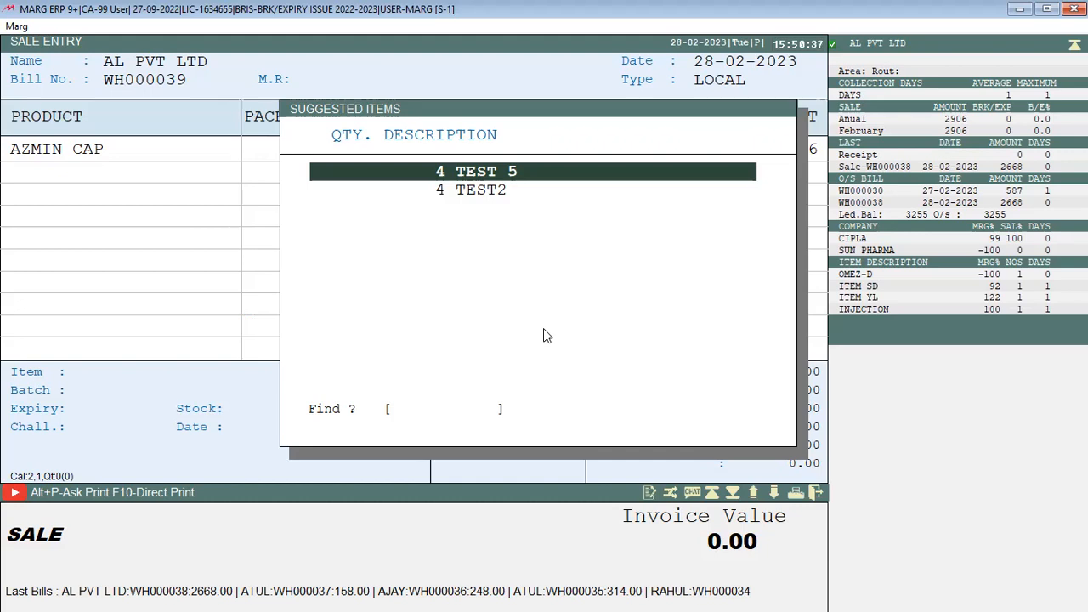
# Add 4 each of the suggested TEST 5 and TEST2, then exit the bill
pyautogui.press('Down')
pyautogui.press('Up')
pyautogui.write('4')
pyautogui.press('Return')
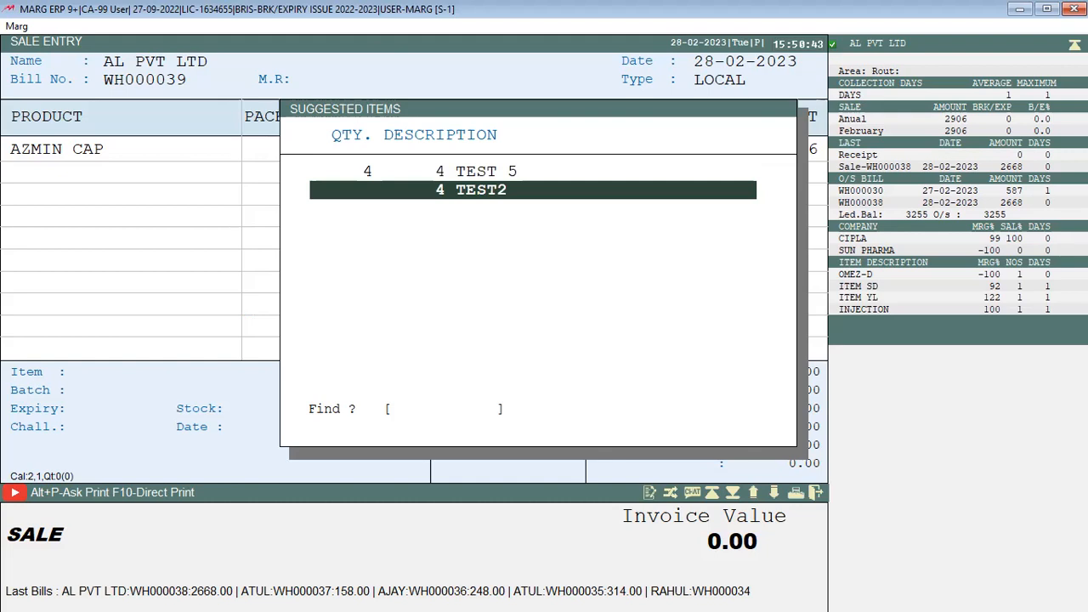
pyautogui.press('Up')
pyautogui.press('Down')
pyautogui.press('Up')
pyautogui.press('Down')
pyautogui.write('4')
pyautogui.press('Return')
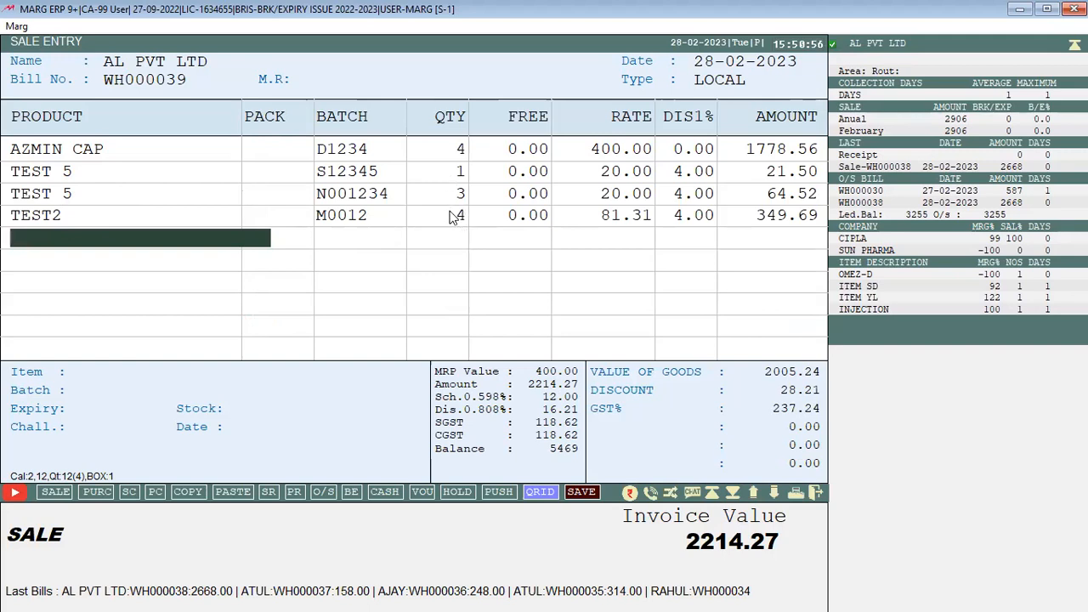
pyautogui.press('Escape')
pyautogui.press('Escape')
# Discard the bill and start a new one for AL PVT LTD with 10 AZMIN CAP
pyautogui.press('Right')
pyautogui.press('Return')
pyautogui.press('Return')
pyautogui.press('Return')
pyautogui.press('Return')
pyautogui.press('Return')
pyautogui.write('10')
pyautogui.press('Return')
pyautogui.press('Return')
pyautogui.press('Return')
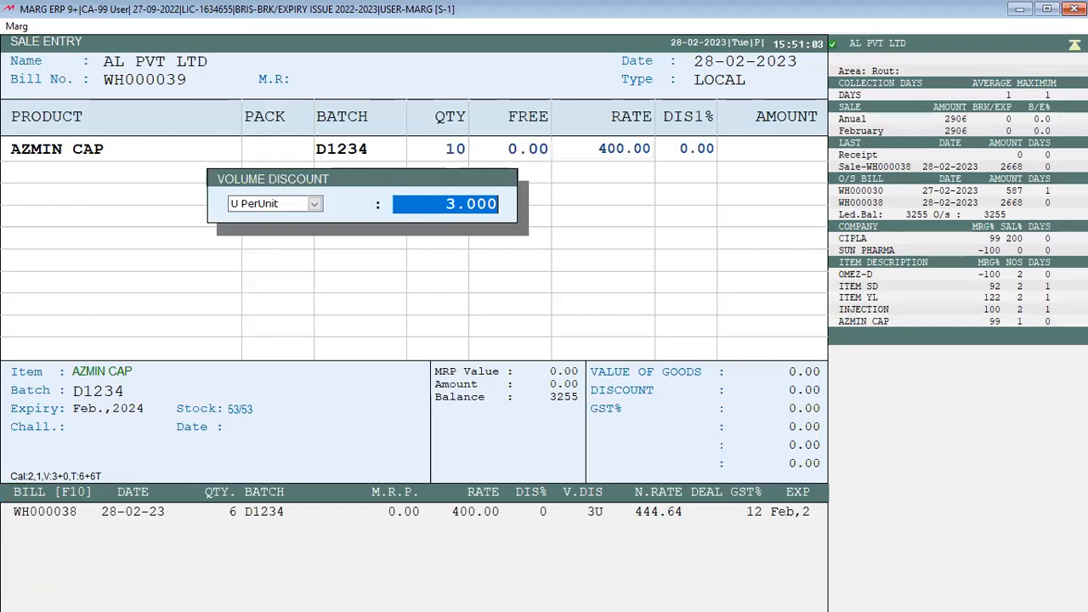
pyautogui.press('Return')
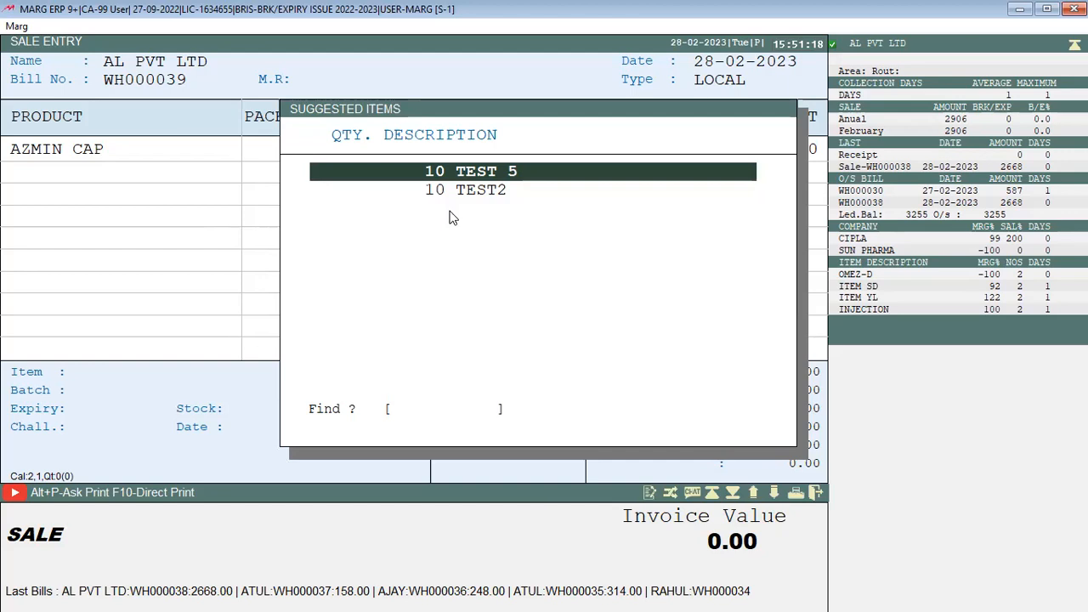
# Add 10 each of suggested TEST 5 and TEST2, then discard the bill
pyautogui.press('Return')
pyautogui.press('Up')
pyautogui.press('Down')
pyautogui.press('Return')
pyautogui.press('Up')
pyautogui.press('Down')
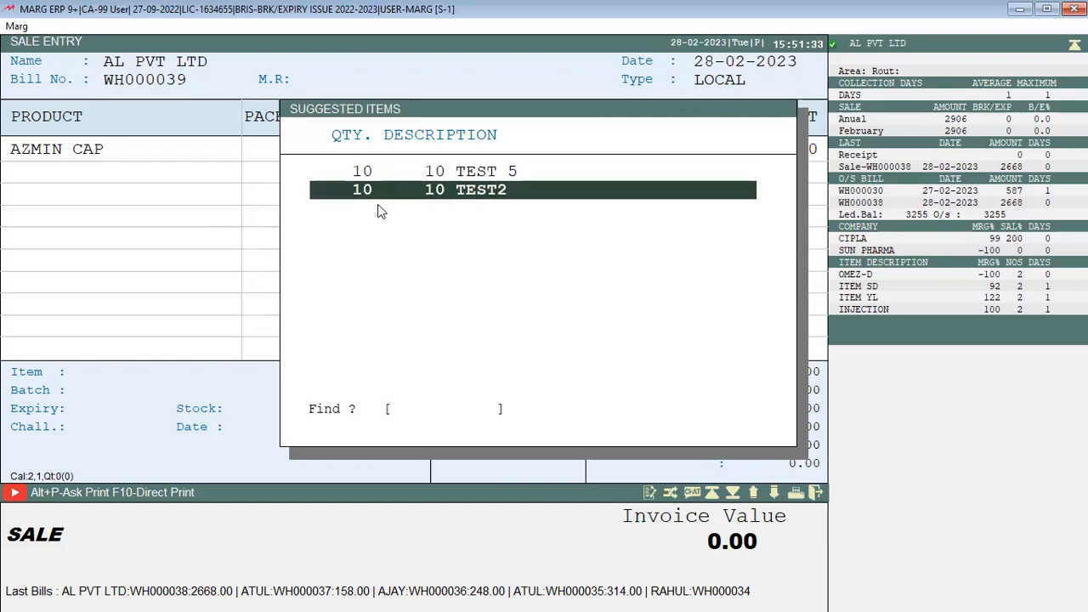
pyautogui.press('Return')
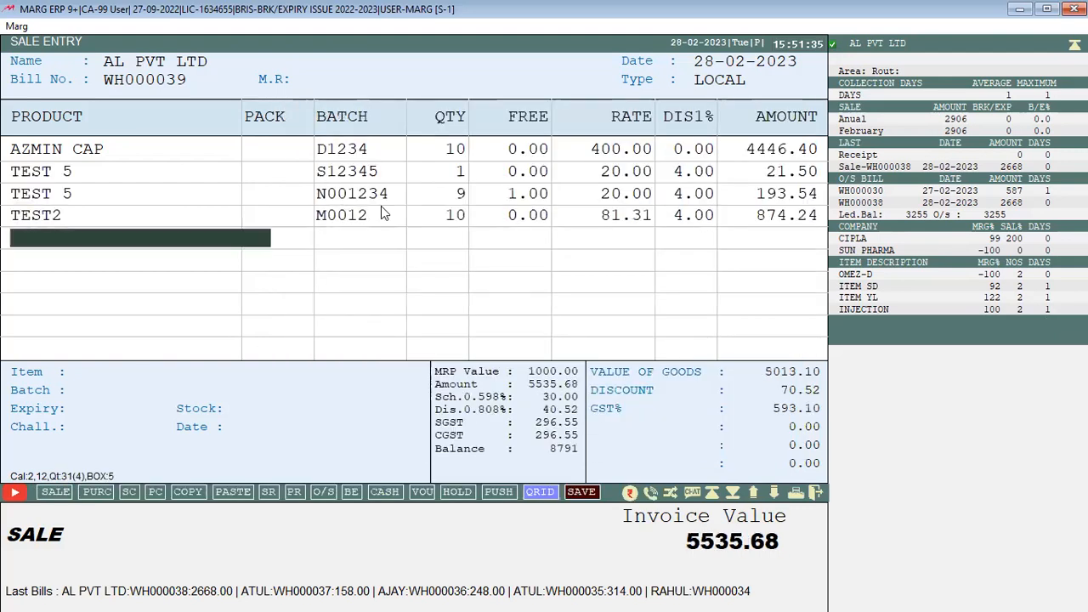
pyautogui.press('Escape')
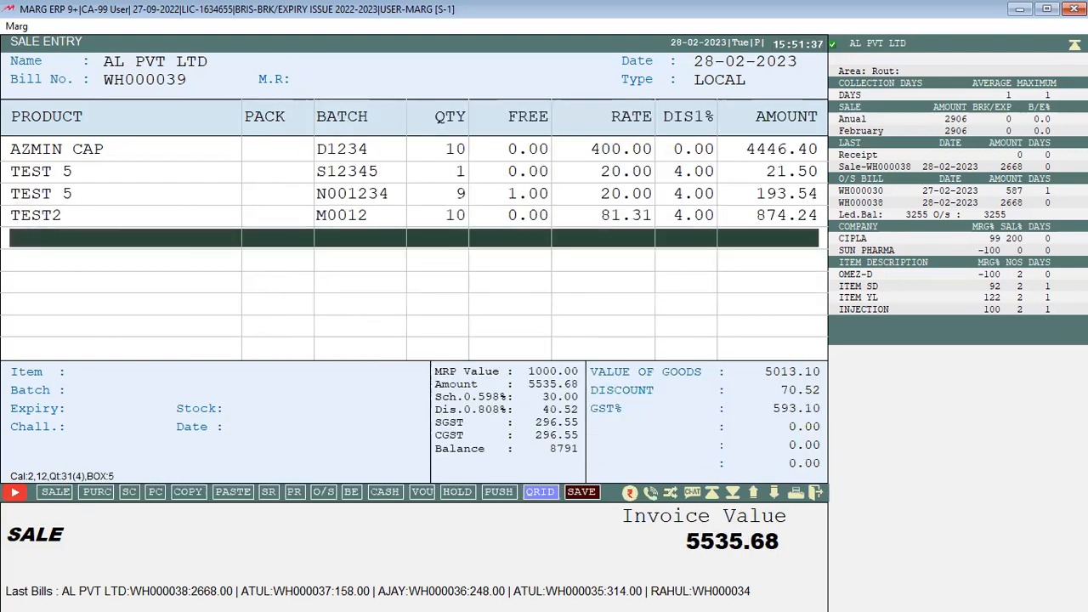
pyautogui.press('Escape')
pyautogui.press('Return')
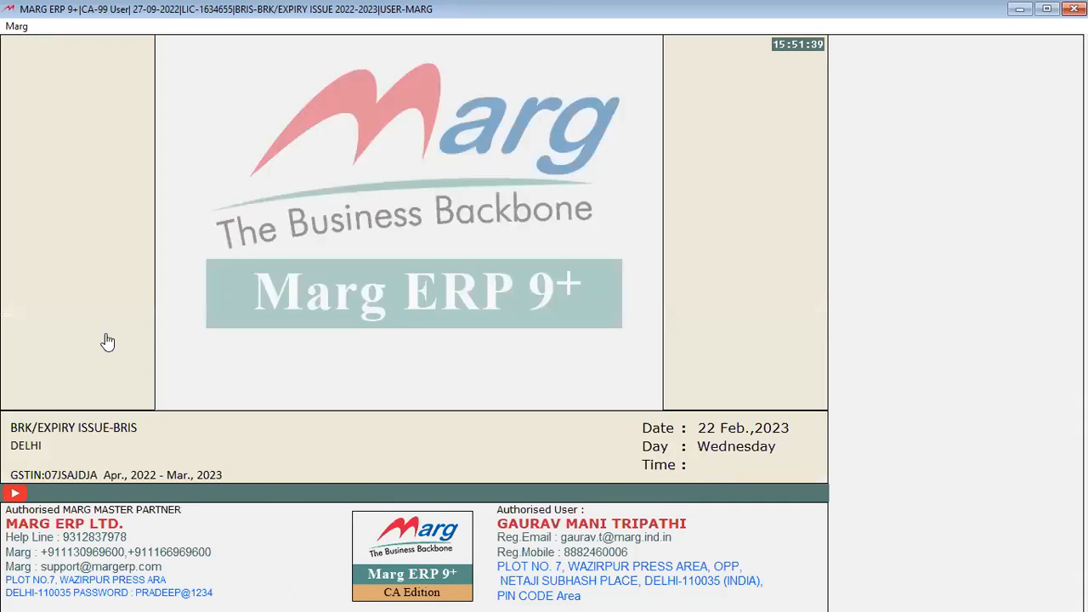
# Open the Suggested Items setup and the AZMIN CAP suggestion formula
pyautogui.press('Down')
pyautogui.press('Down')
pyautogui.press('Down')
pyautogui.press('Down')
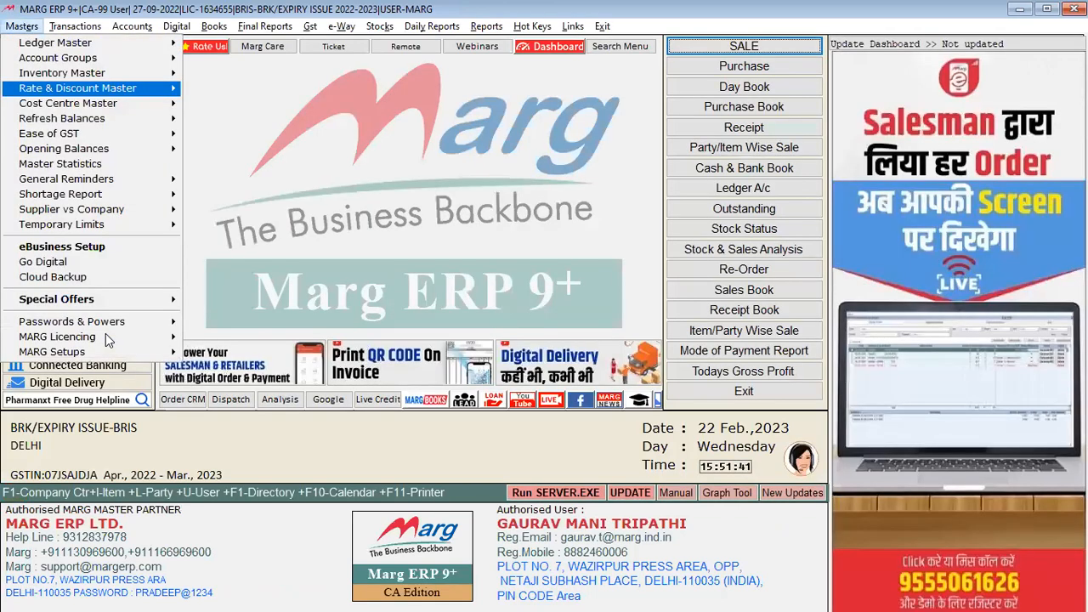
pyautogui.press('Right')
pyautogui.press('Down')
pyautogui.press('Down')
pyautogui.press('Down')
pyautogui.press('Down')
pyautogui.press('Down')
pyautogui.press('Down')
pyautogui.press('Up')
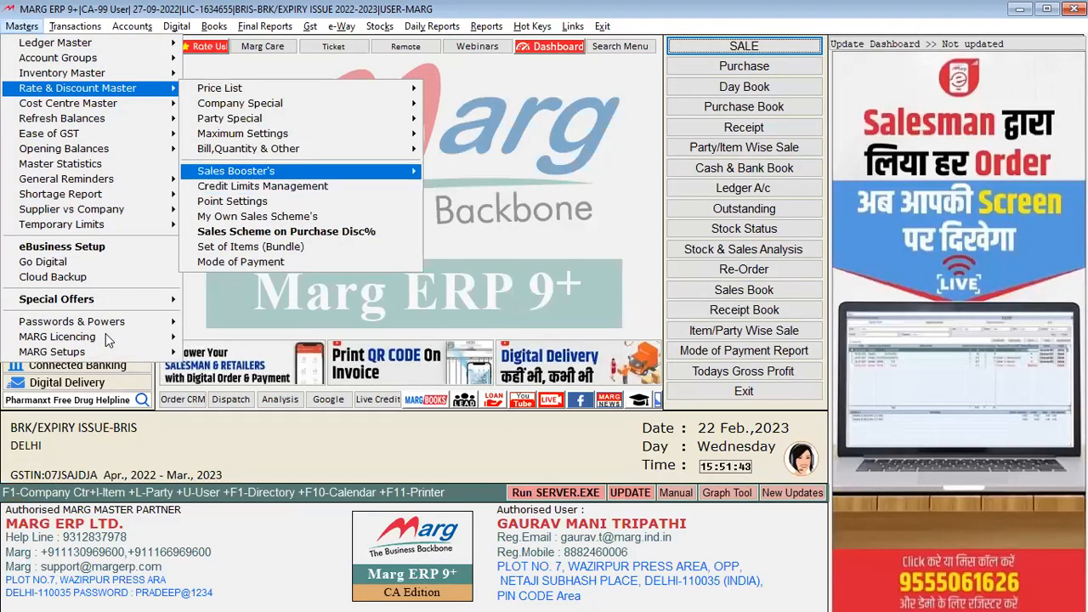
pyautogui.press('Right')
pyautogui.press('Down')
pyautogui.press('Down')
pyautogui.press('Down')
pyautogui.press('Down')
pyautogui.press('Down')
pyautogui.press('Down')
pyautogui.press('Up')
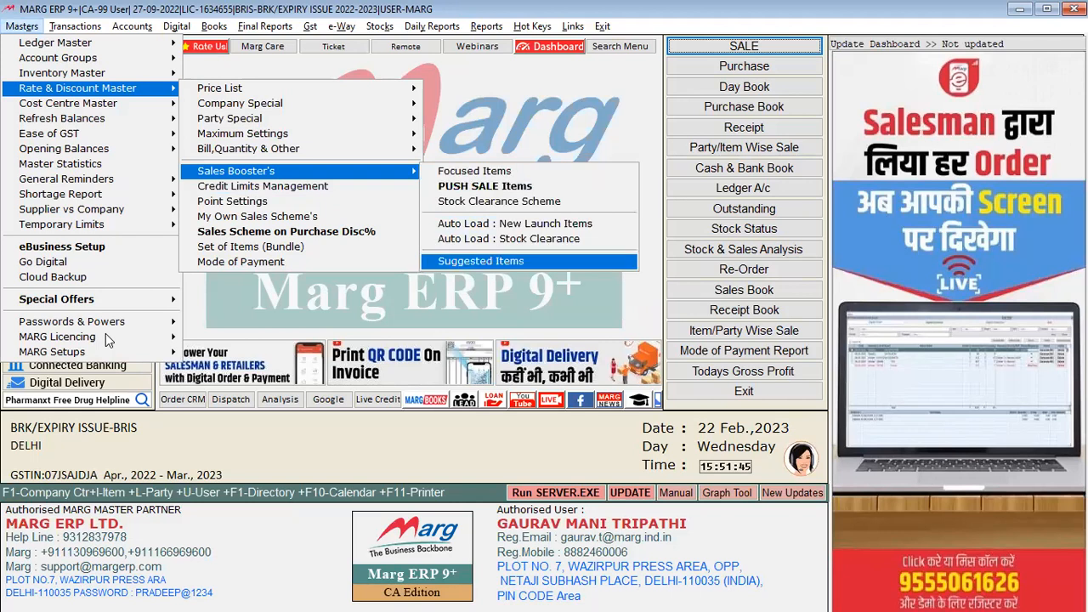
pyautogui.press('Return')
pyautogui.press('Return')
pyautogui.press('Up')
pyautogui.press('Up')
# Switch TEST 5 and TEST2 style from Fix to Change and save the formula
pyautogui.press('Return')
pyautogui.press('Return')
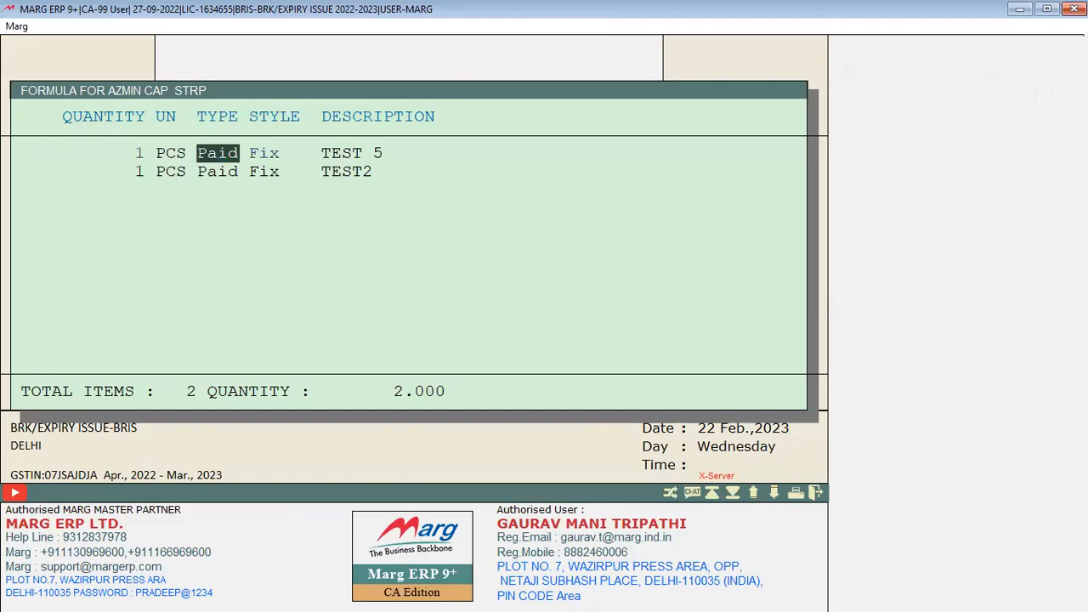
pyautogui.press('Return')
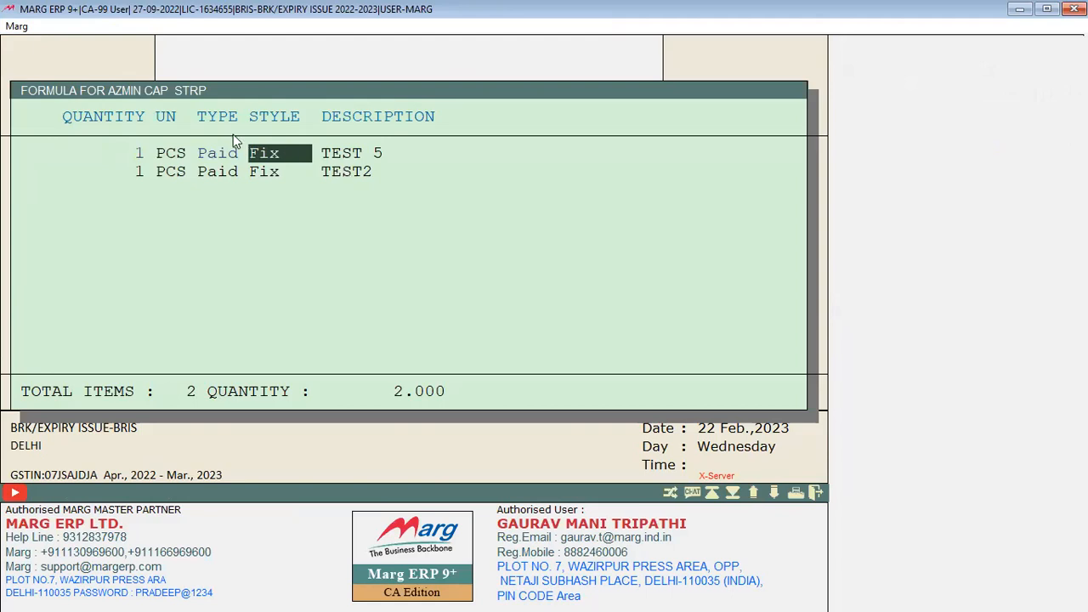
pyautogui.press('space')
pyautogui.press('Return')
pyautogui.press('Return')
pyautogui.press('Return')
pyautogui.press('Return')
pyautogui.press('space')
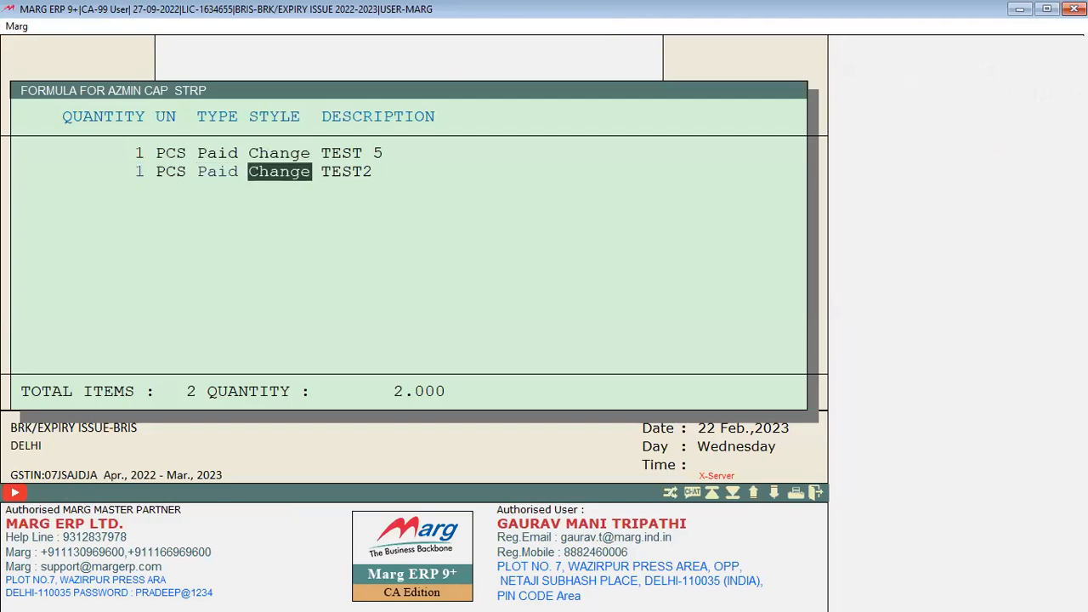
pyautogui.press('Return')
pyautogui.press('Escape')
pyautogui.press('Escape')
pyautogui.press('Escape')
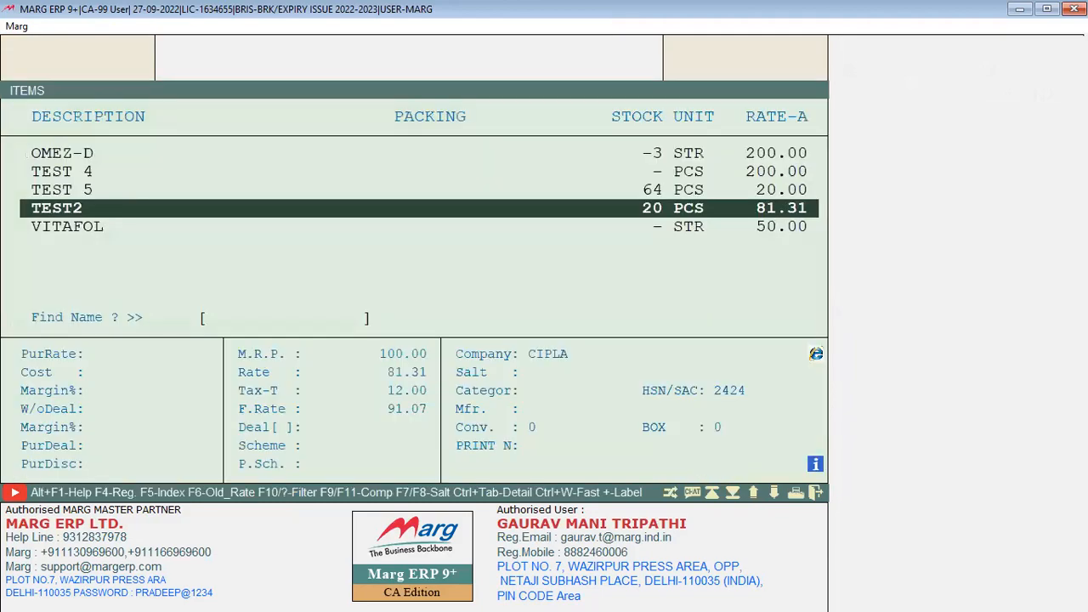
pyautogui.hotkey('alt', 'n')
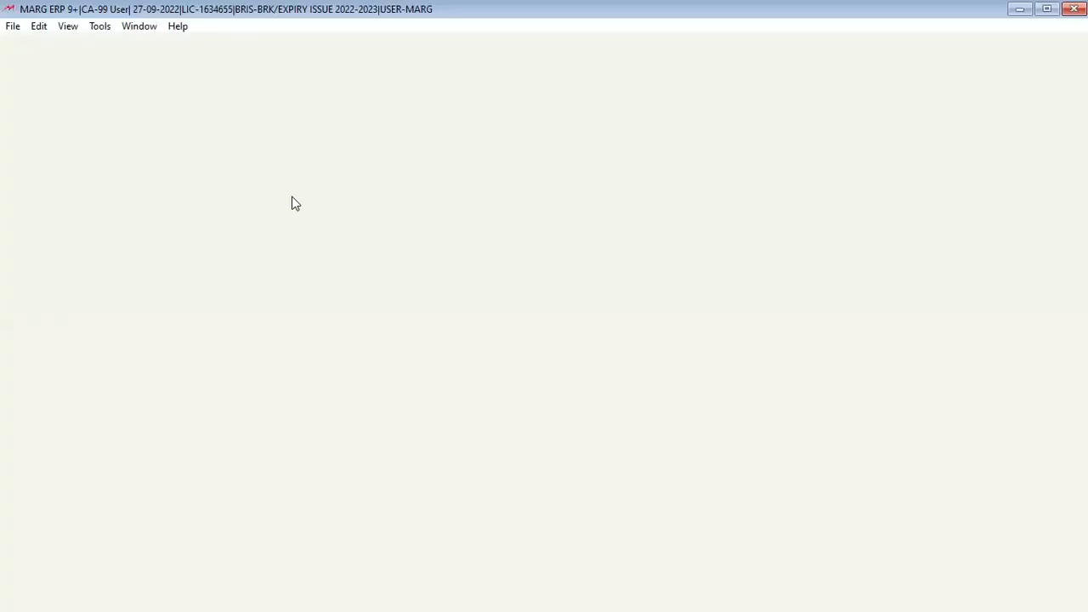
# Bill 10 AZMIN CAP from batch D1234 with 8 TEST 5 and 6 TEST2 from the suggestions
pyautogui.press('Up')
pyautogui.press('Up')
pyautogui.press('Up')
pyautogui.press('Up')
pyautogui.press('Up')
pyautogui.press('Up')
pyautogui.press('Up')
pyautogui.press('Up')
pyautogui.press('Up')
pyautogui.press('Up')
pyautogui.press('Up')
pyautogui.press('Up')
pyautogui.press('Up')
pyautogui.press('Up')
pyautogui.press('Up')
pyautogui.press('Up')
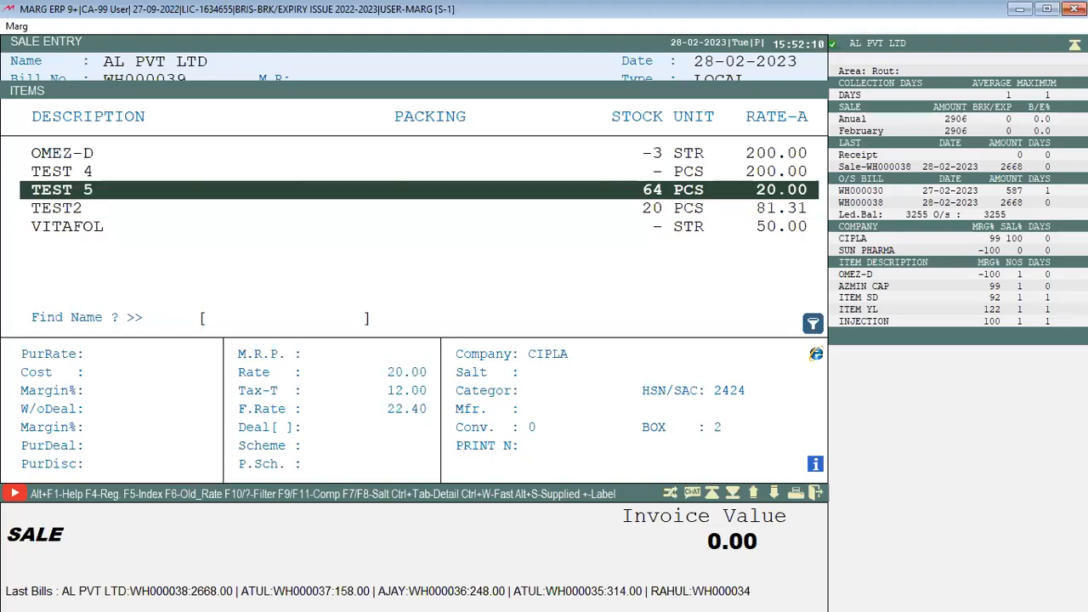
pyautogui.press('Down')
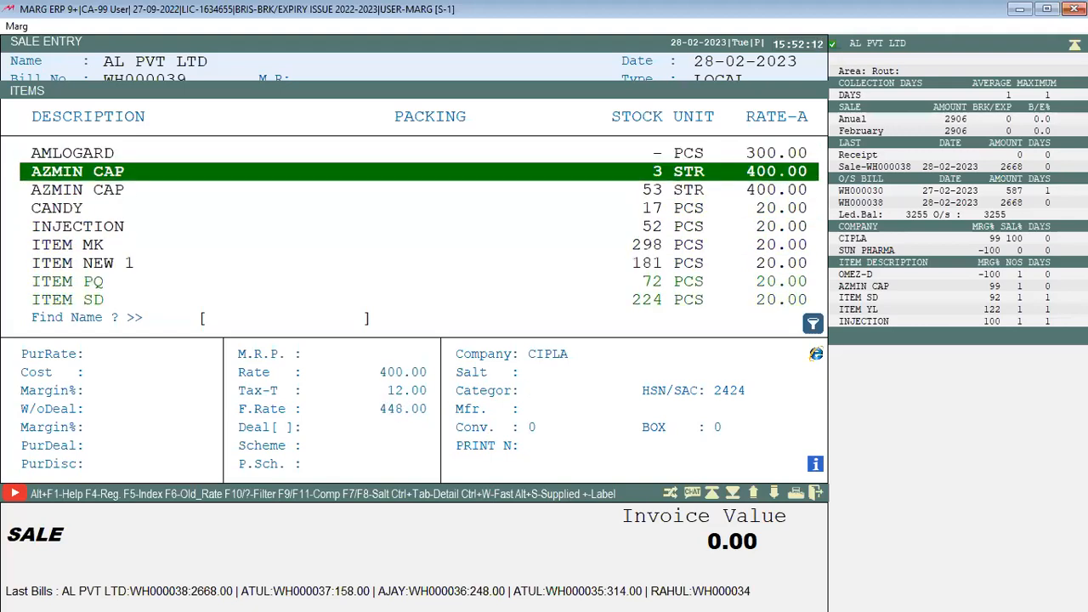
pyautogui.press('Return')
pyautogui.press('Return')
pyautogui.write('10')
pyautogui.press('Return')
pyautogui.press('Return')
pyautogui.press('Return')
pyautogui.press('Return')
pyautogui.press('Return')
pyautogui.press('Return')
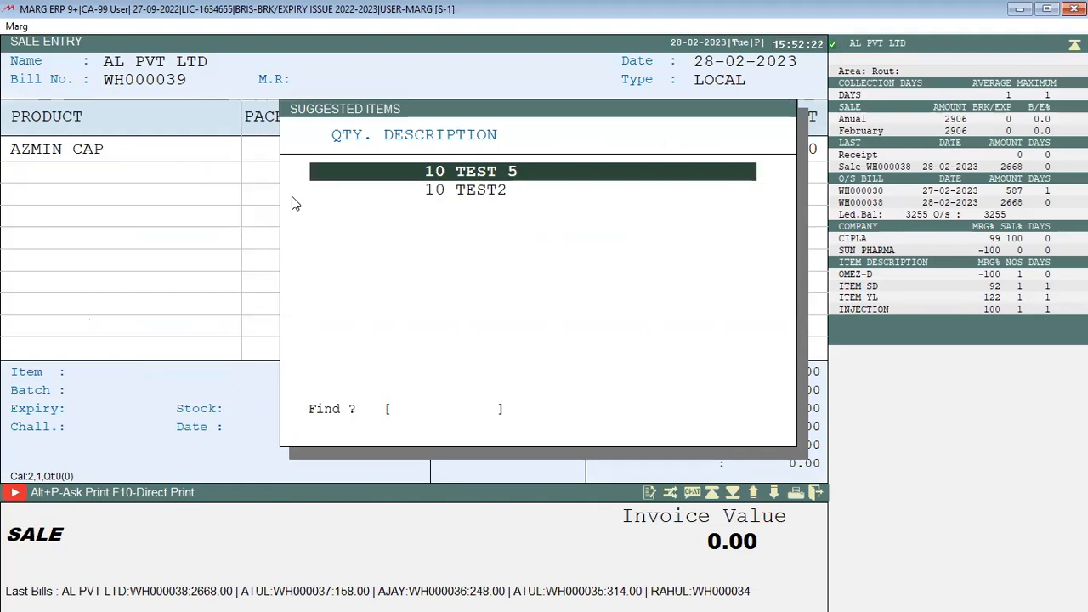
pyautogui.press('Return')
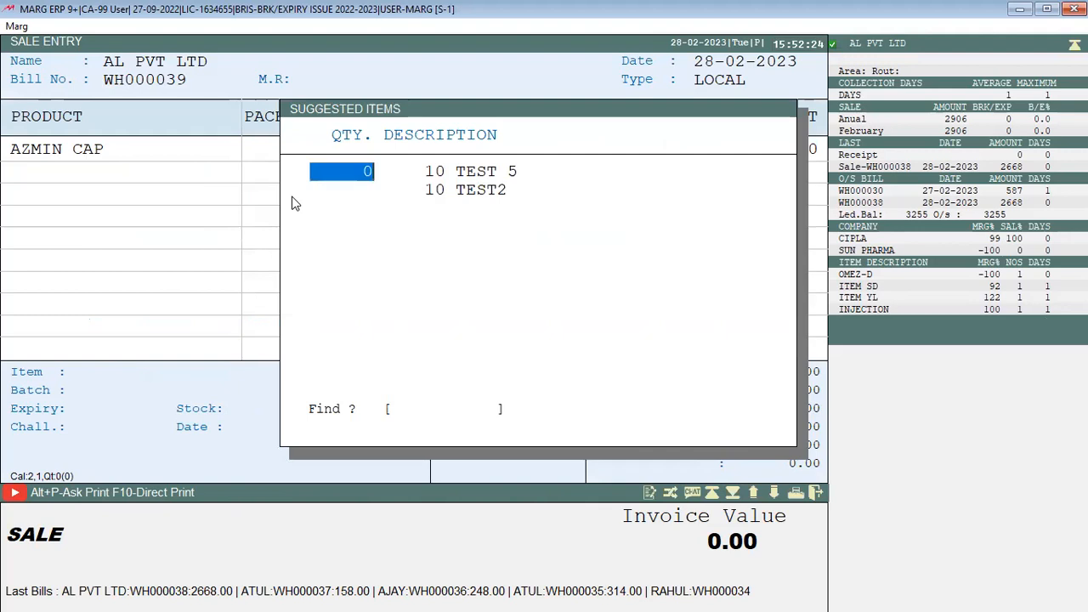
pyautogui.write('8')
pyautogui.press('Return')
pyautogui.press('Return')
pyautogui.write('6')
pyautogui.press('Return')
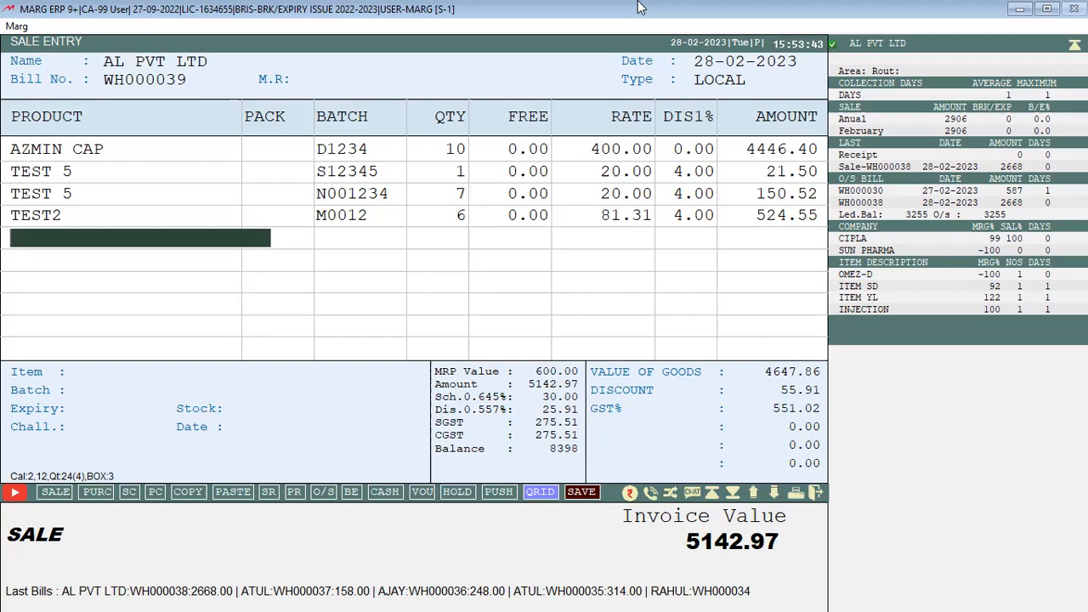
# Discard the unsaved bill and return to the main screen
pyautogui.press('Escape')
pyautogui.press('Right')
pyautogui.press('Return')
pyautogui.press('Escape')
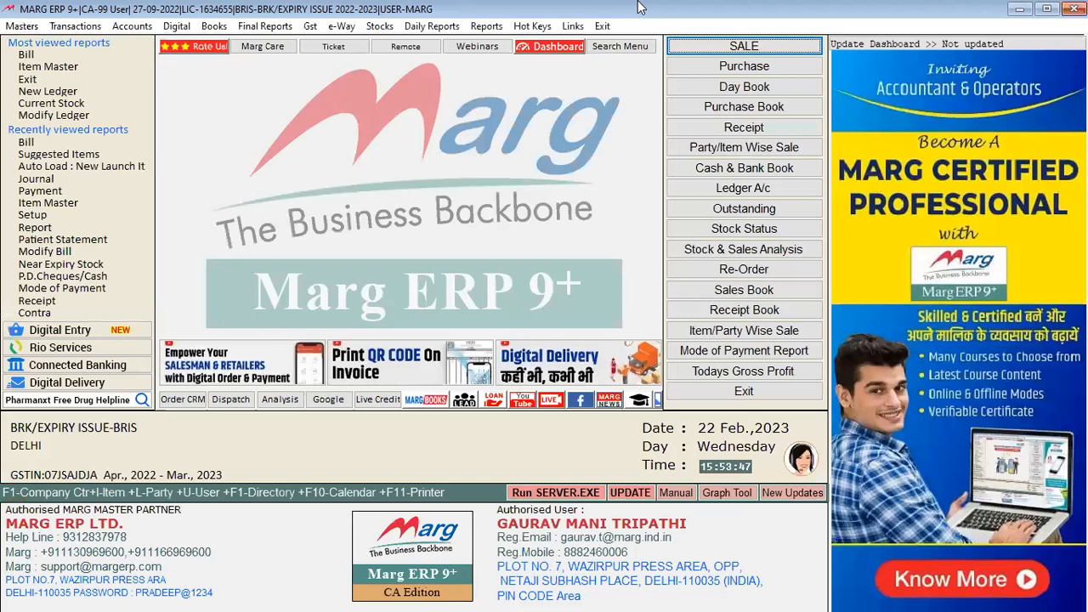
# Open the Suggested Items setup and set CANDY's trigger quantity to 10 PCS
pyautogui.hotkey('alt', 'n')
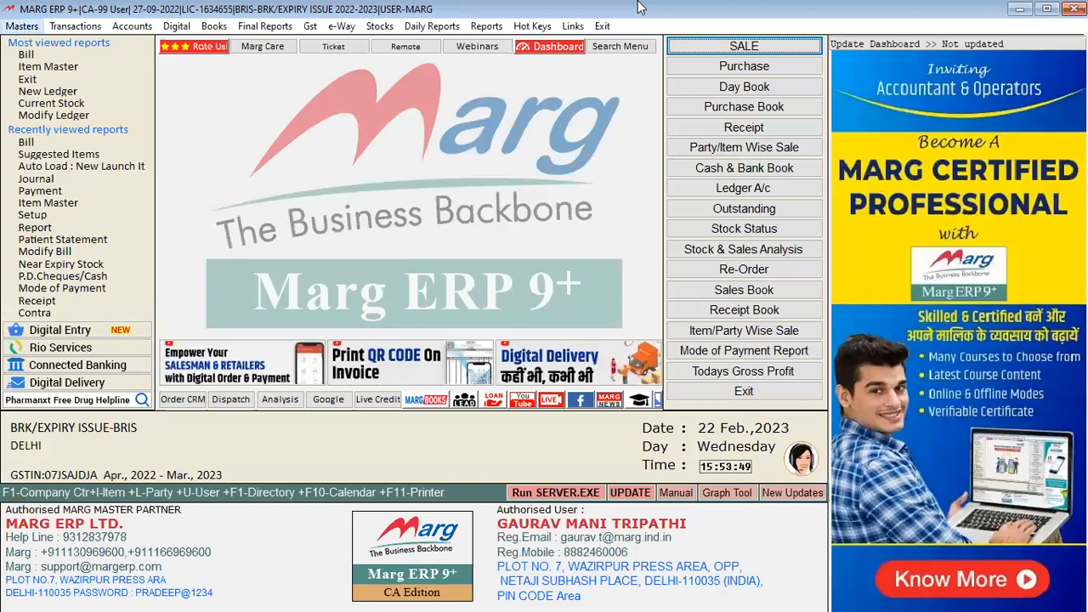
pyautogui.hotkey('alt', 'm')
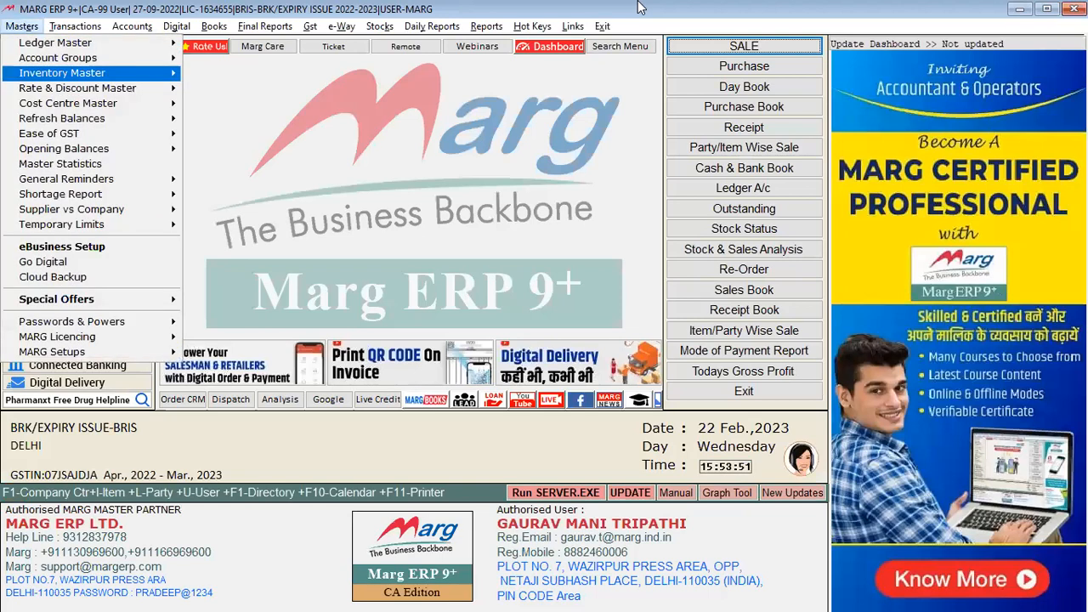
pyautogui.press('Down')
pyautogui.press('Right')
pyautogui.press('Down')
pyautogui.press('Down')
pyautogui.press('Up')
pyautogui.press('Right')
pyautogui.press('Down')
pyautogui.press('Down')
pyautogui.press('Down')
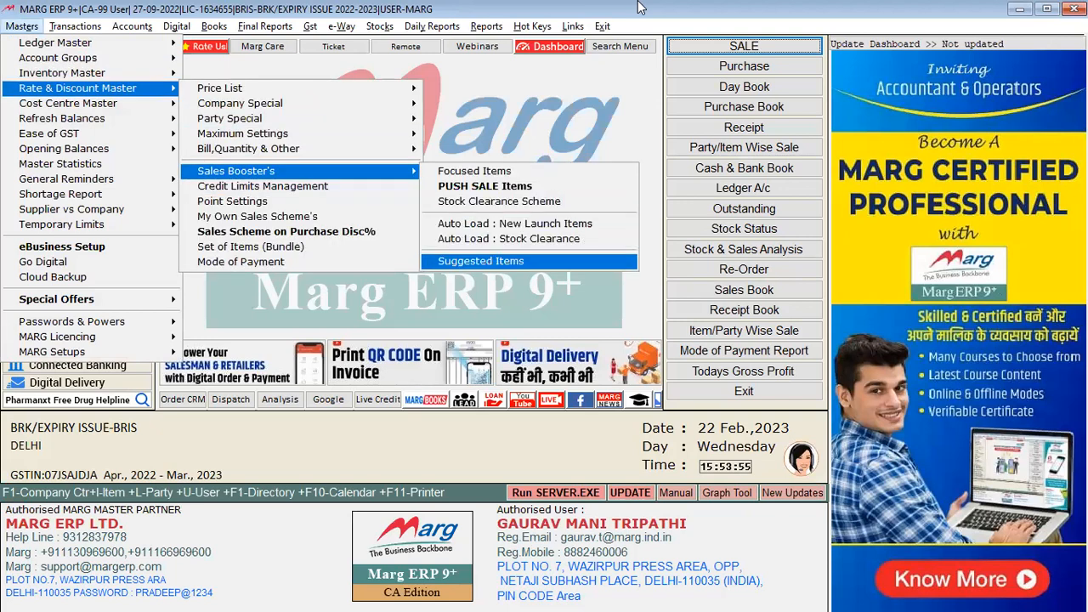
pyautogui.press('Return')
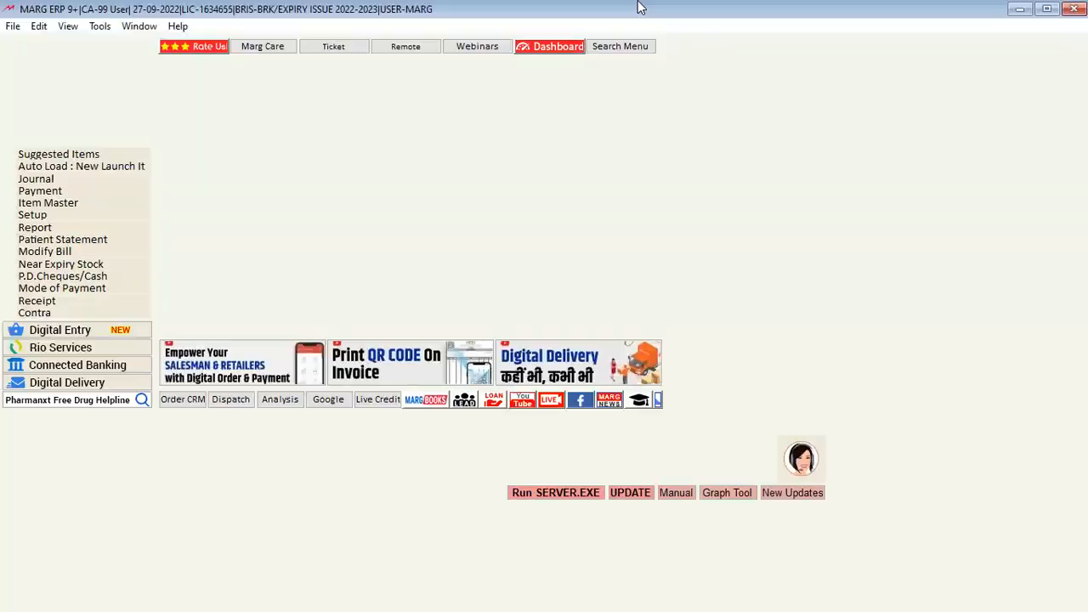
pyautogui.write('10')
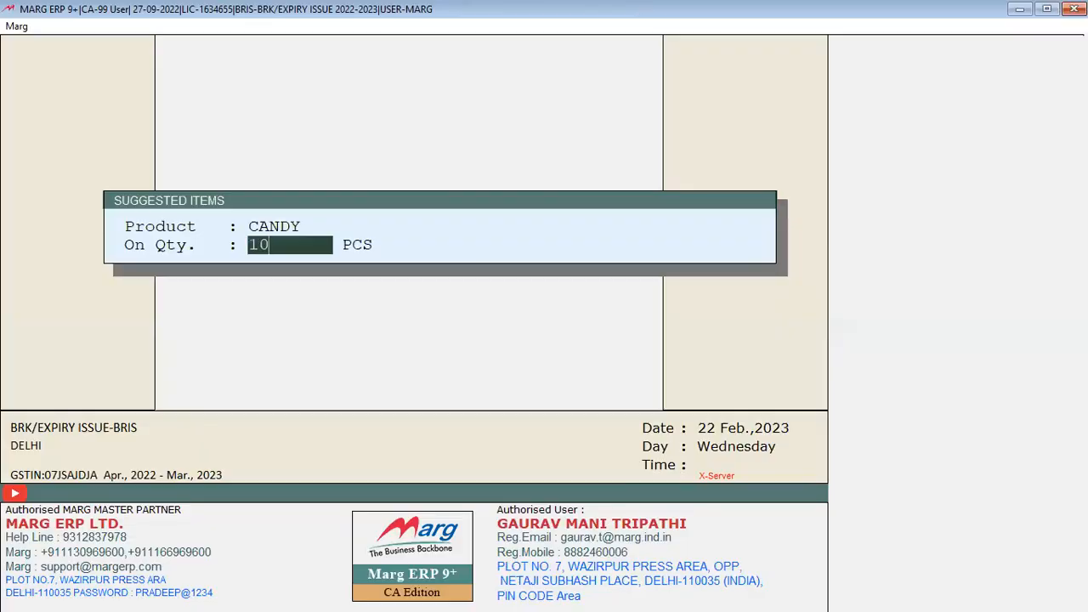
pyautogui.press('Return')
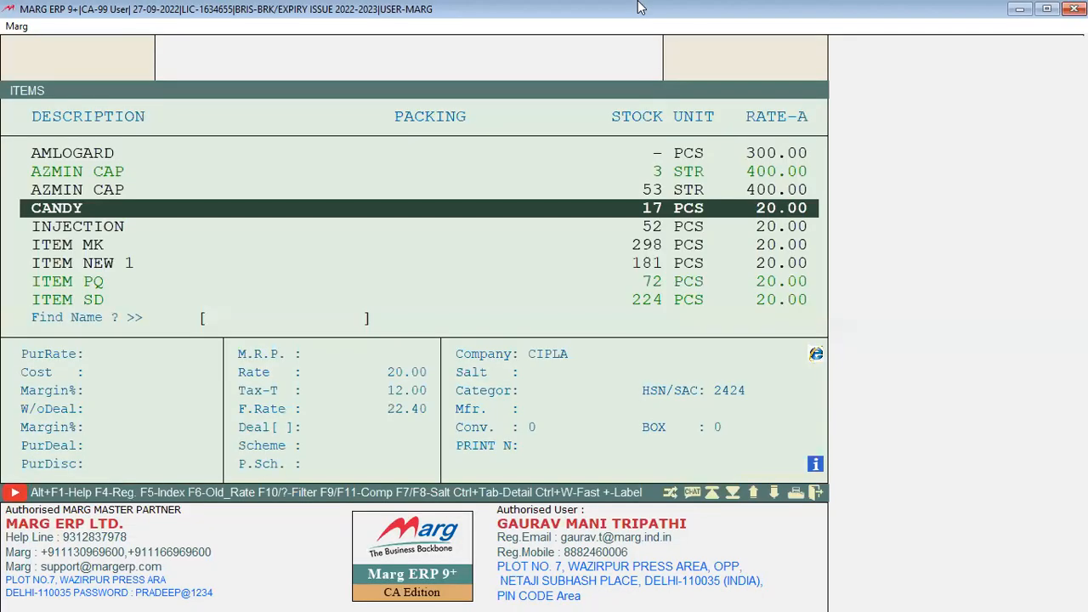
# Add 1 PCS of TEST2 as CANDY's Paid Fix suggestion and save it
pyautogui.press('Down')
pyautogui.press('Down')
pyautogui.press('Down')
pyautogui.press('Down')
pyautogui.press('Down')
pyautogui.press('Down')
pyautogui.press('Down')
pyautogui.press('Down')
pyautogui.press('Down')
pyautogui.press('Down')
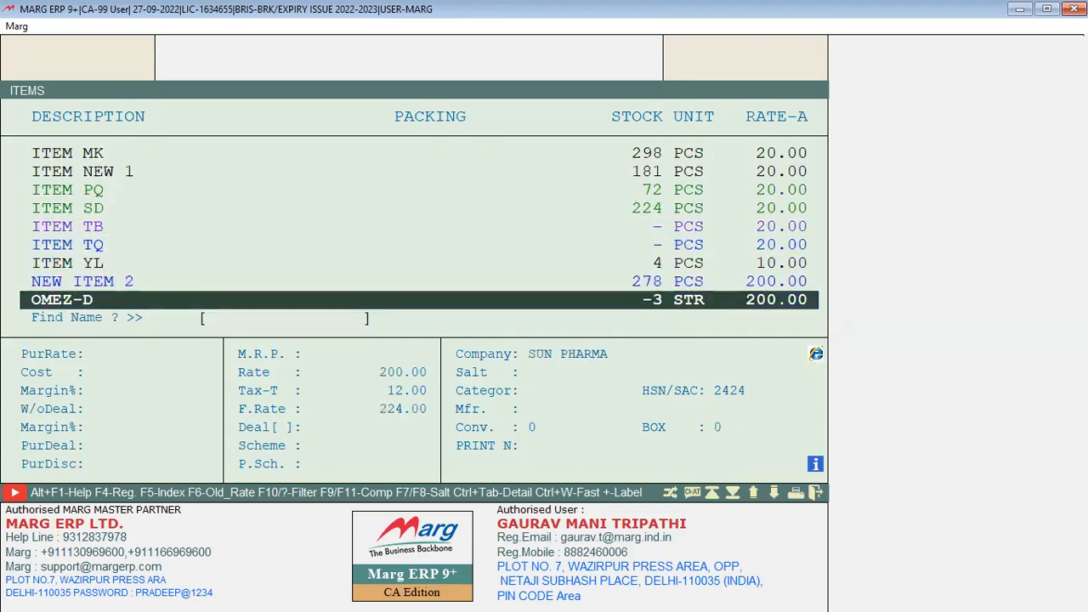
pyautogui.press('Down')
pyautogui.press('Down')
pyautogui.press('Down')
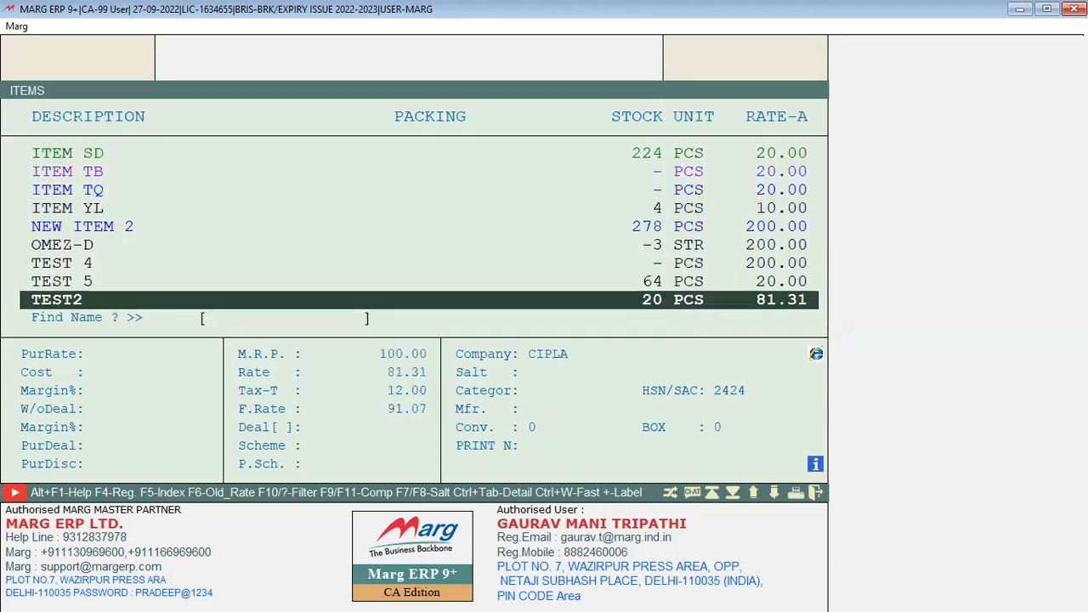
pyautogui.press('Return')
pyautogui.write('1')
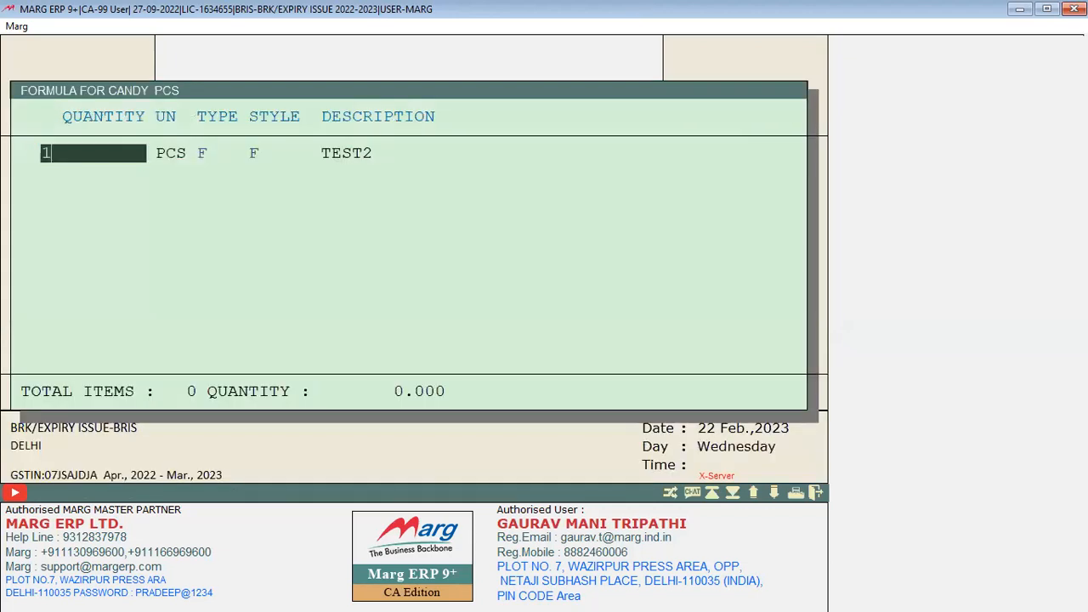
pyautogui.press('Return')
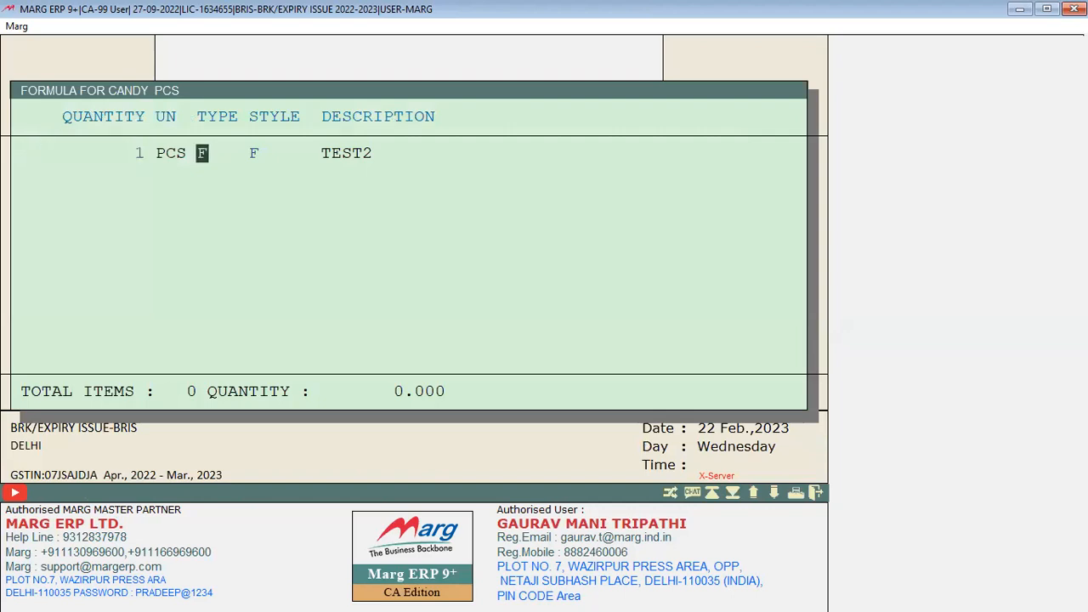
pyautogui.press('Return')
pyautogui.press('Return')
pyautogui.press('Return')
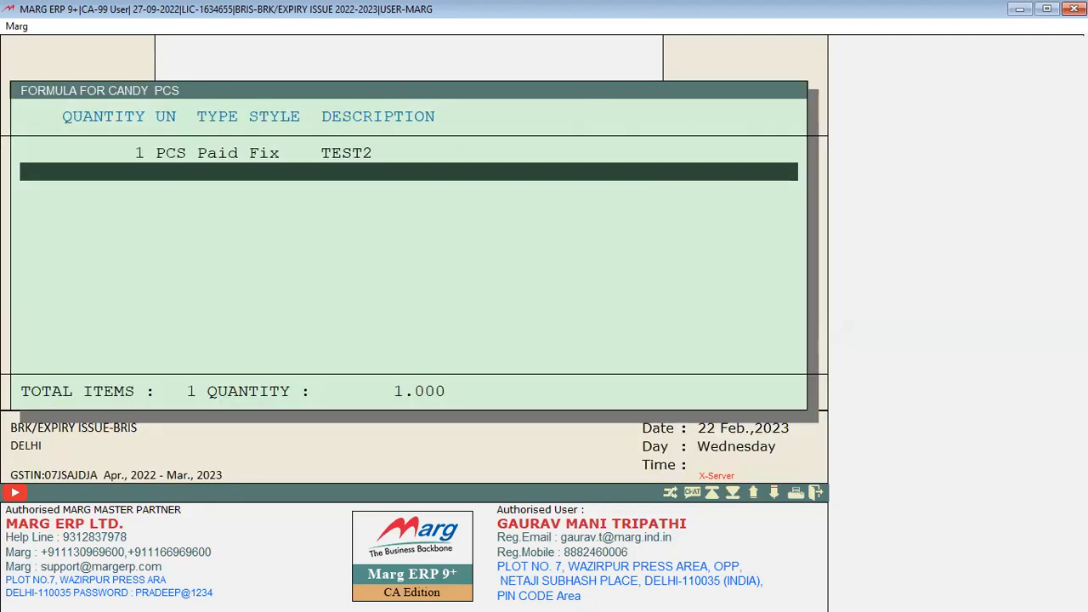
pyautogui.press('Return')
pyautogui.press('Escape')
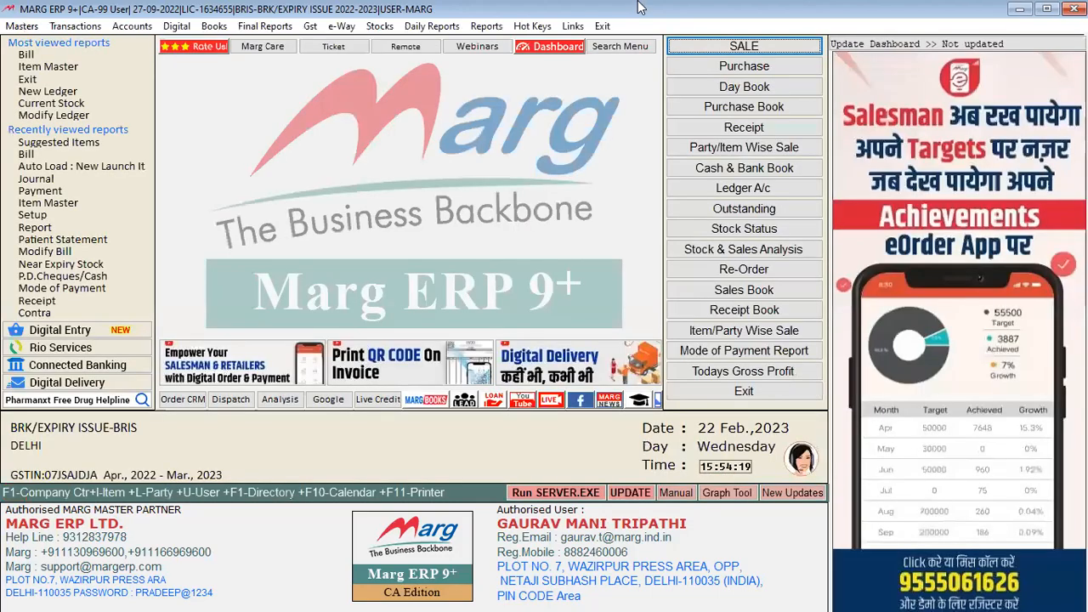
pyautogui.hotkey('alt', 'n')
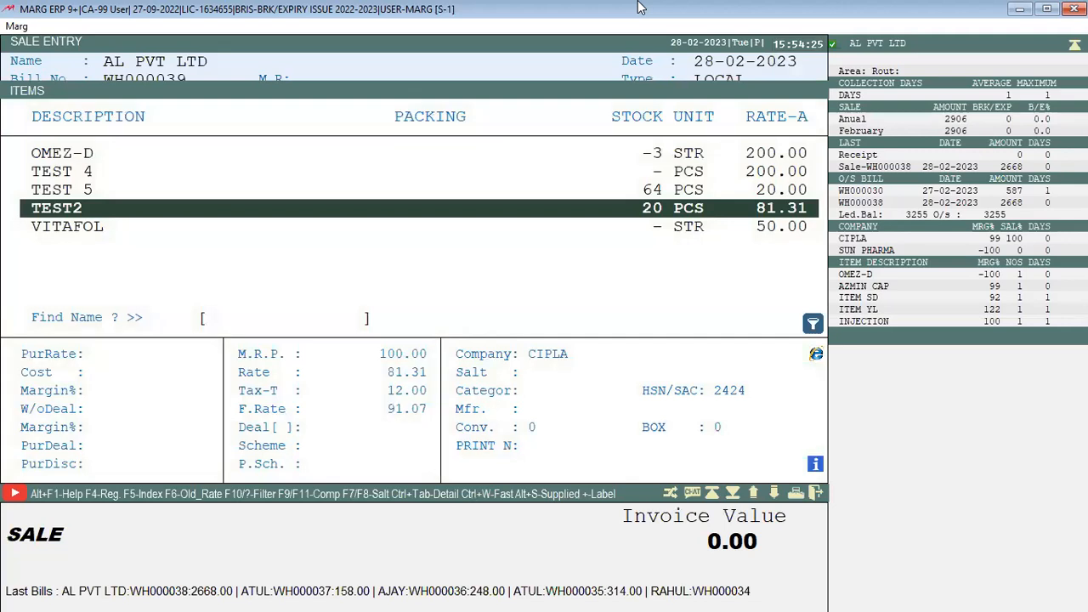
# Bill 10 CANDY from its batch and accept the suggested TEST2 with quantity 1
pyautogui.press('Up')
pyautogui.press('Up')
pyautogui.press('Up')
pyautogui.press('Up')
pyautogui.press('Up')
pyautogui.press('Down')
pyautogui.press('Up')
pyautogui.press('Up')
pyautogui.press('Up')
pyautogui.press('Up')
pyautogui.press('Up')
pyautogui.press('Up')
pyautogui.press('Up')
pyautogui.press('Up')
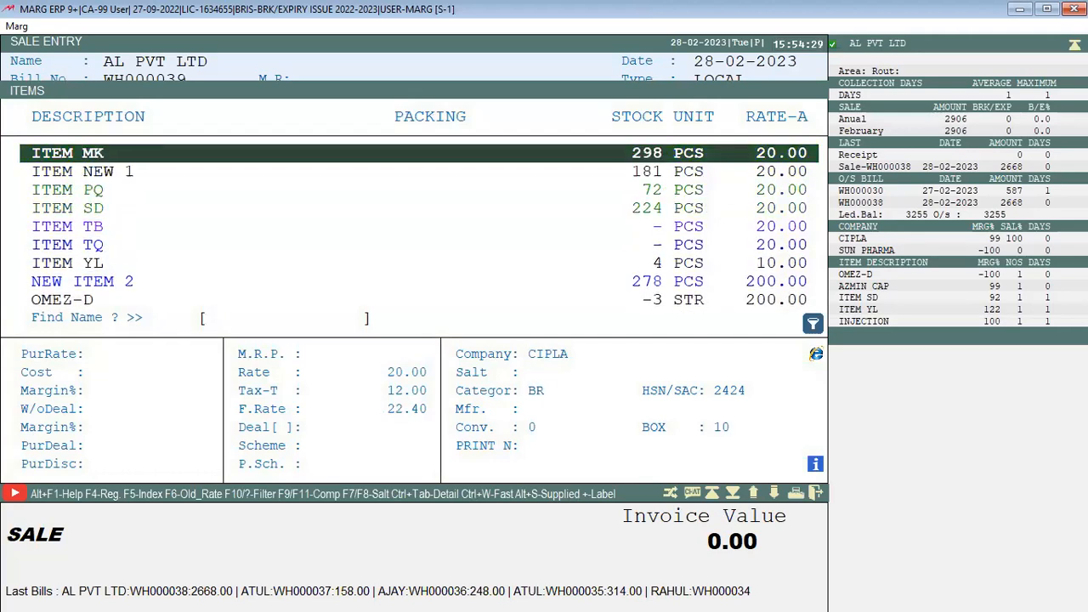
pyautogui.press('Down')
pyautogui.press('Down')
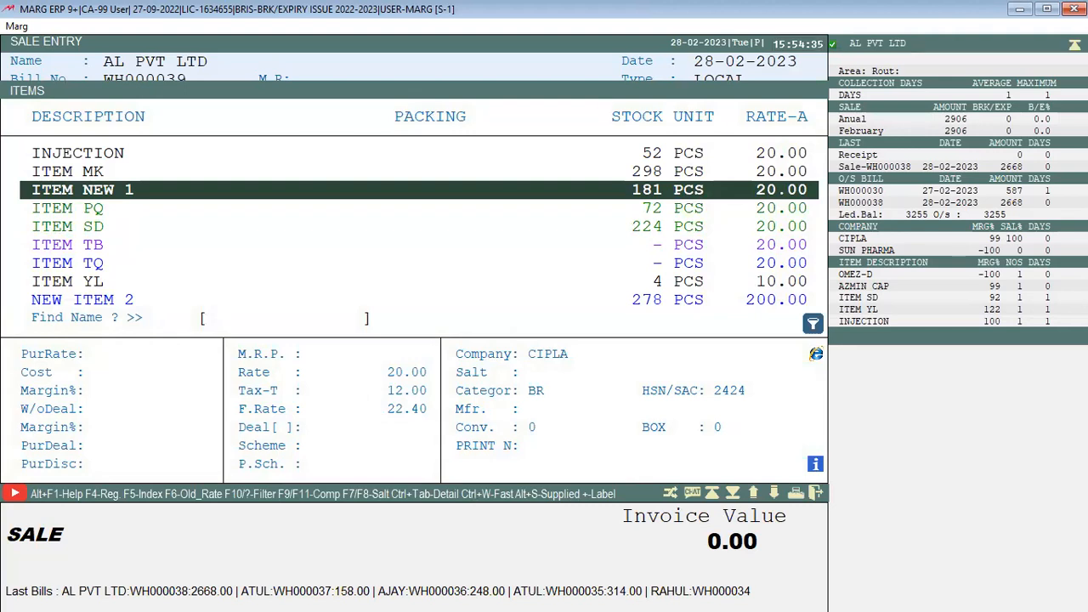
pyautogui.press('Down')
pyautogui.press('Down')
pyautogui.press('Down')
pyautogui.press('Down')
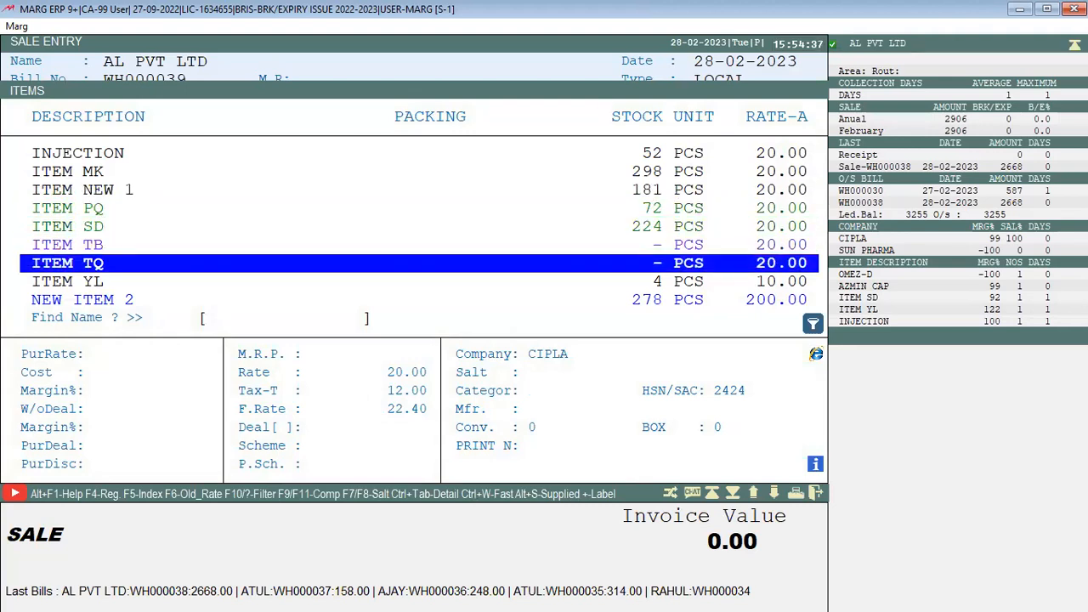
pyautogui.press('Down')
pyautogui.press('Down')
pyautogui.press('Down')
pyautogui.press('Down')
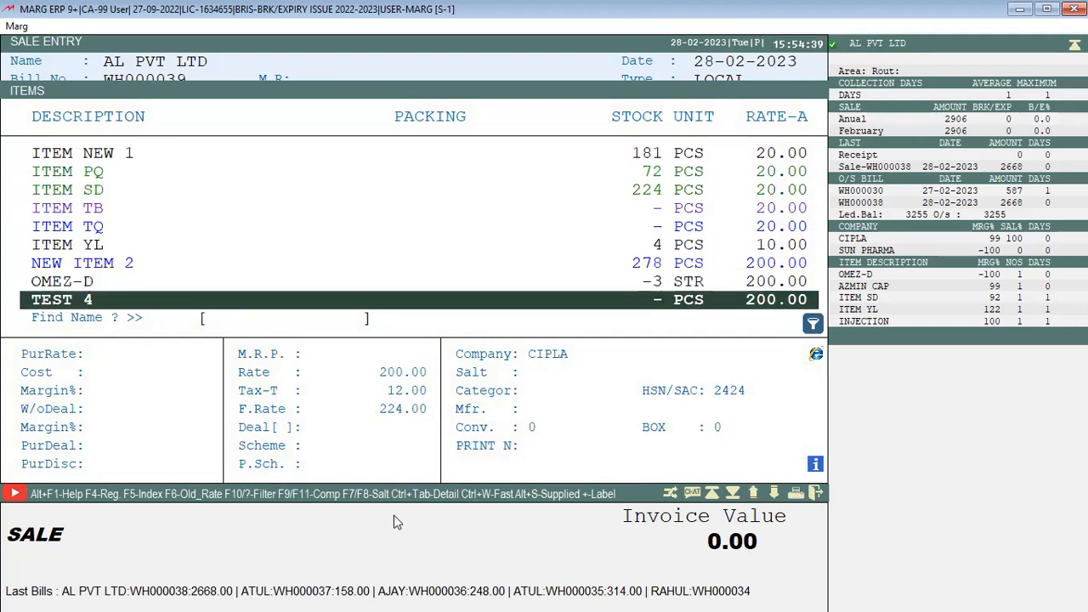
pyautogui.press('Down')
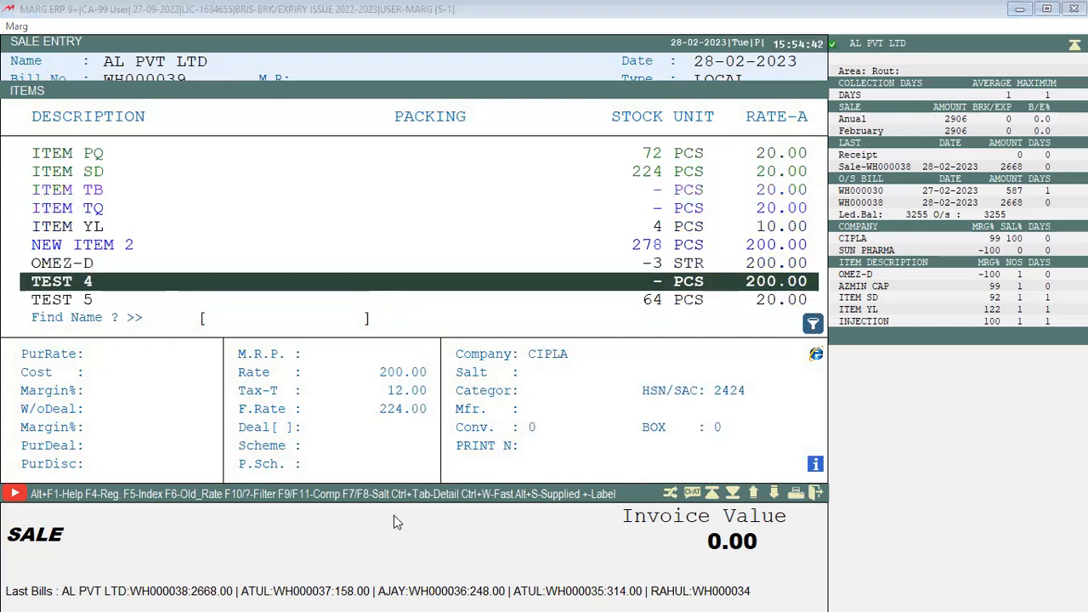
pyautogui.write('C')
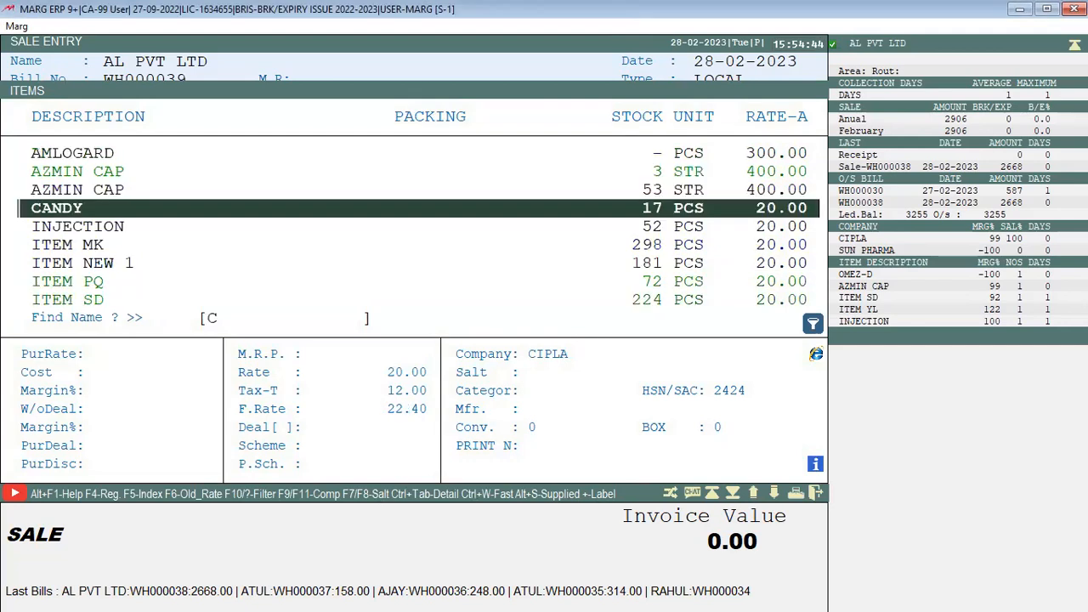
pyautogui.press('Return')
pyautogui.press('Return')
pyautogui.write('10')
pyautogui.press('Return')
pyautogui.press('Return')
pyautogui.press('Return')
pyautogui.press('Return')
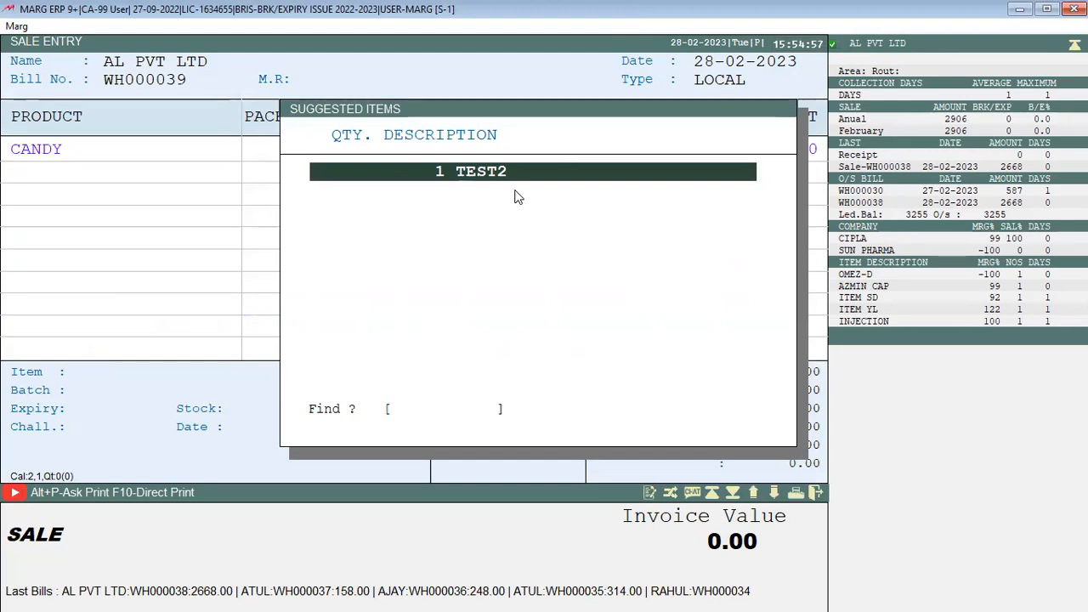
pyautogui.write('1')
pyautogui.press('Return')
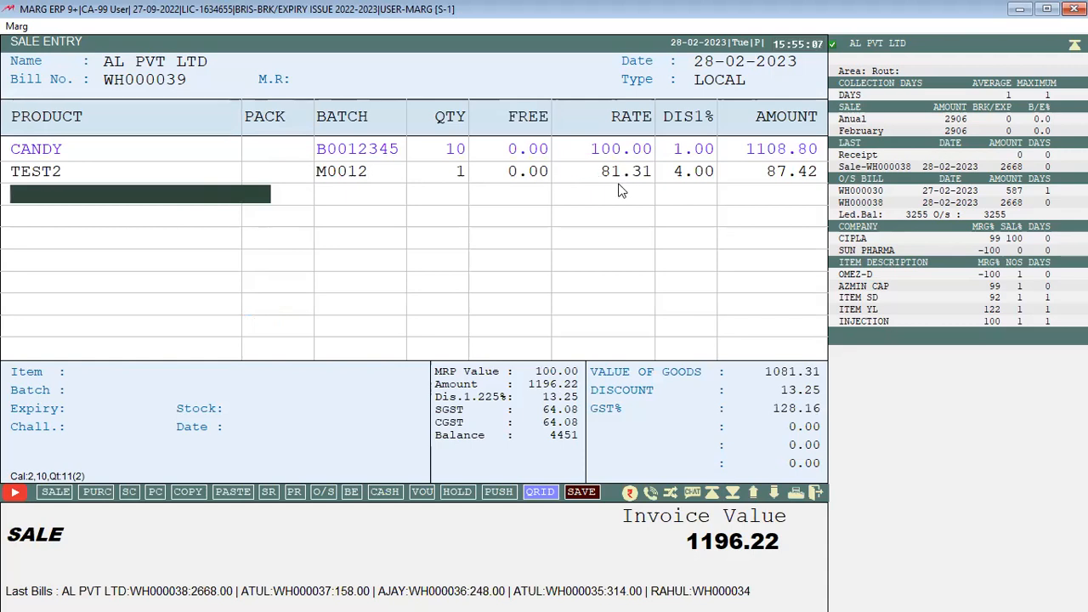
# Exit the trial CANDY bill without saving it
pyautogui.press('Escape')
pyautogui.press('Escape')
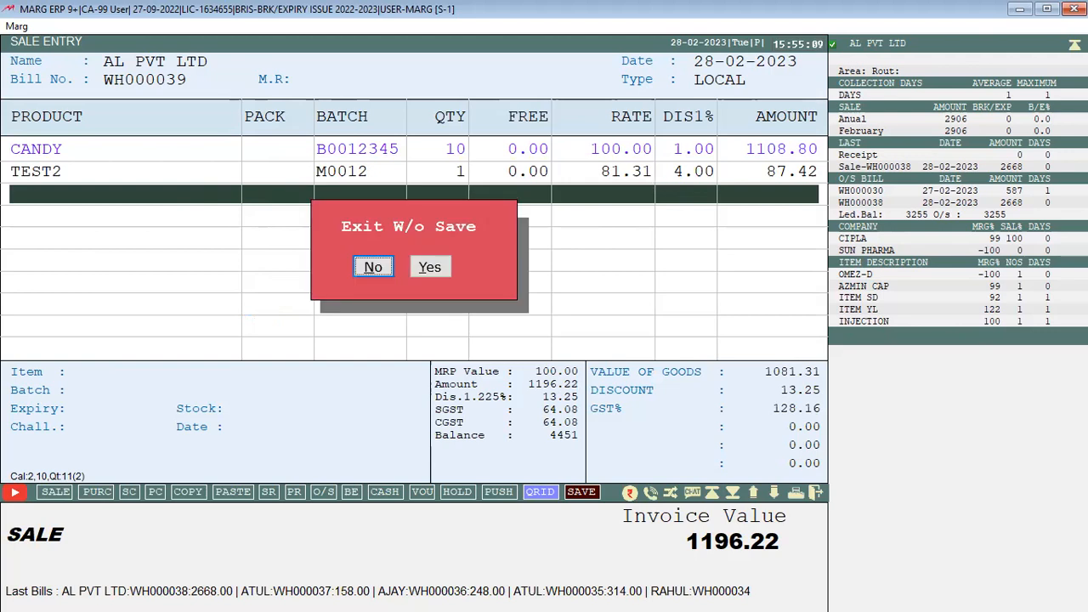
pyautogui.press('Right')
pyautogui.press('Return')
pyautogui.press('Escape')
pyautogui.press('Escape')
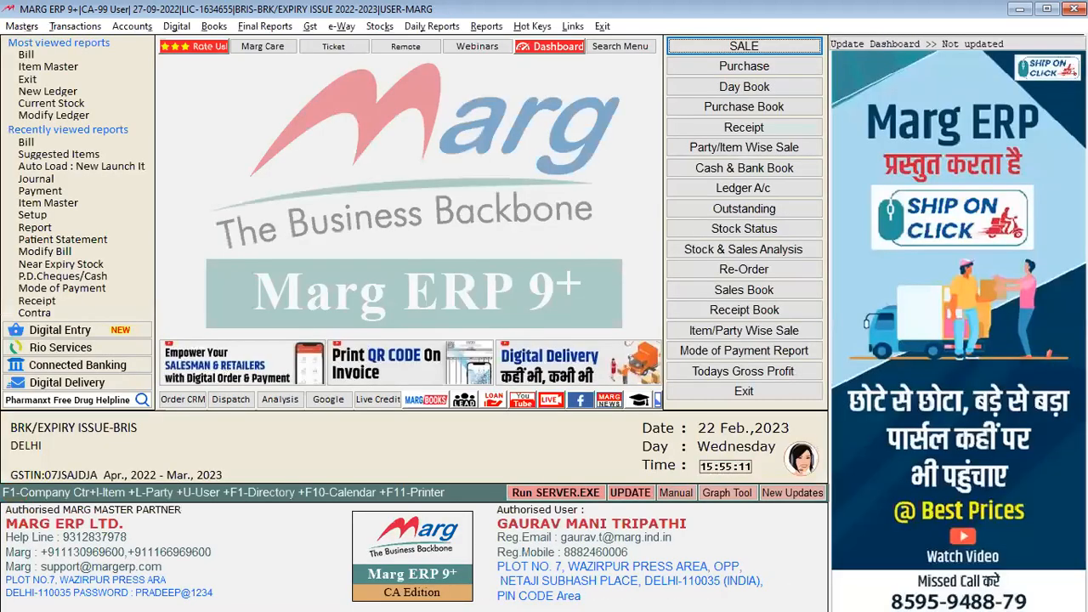
pyautogui.press('alt')
# In Sales Booster's Suggested Items setup, set ITEM MK's on-quantity to 1
pyautogui.press('Down')
pyautogui.press('Down')
pyautogui.press('Down')
pyautogui.press('Down')
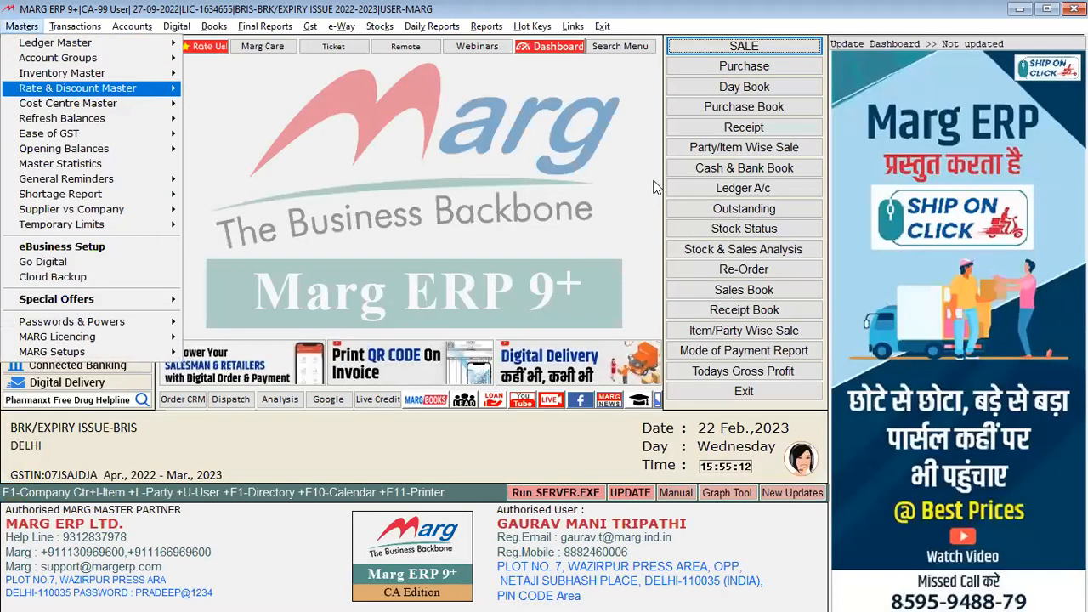
pyautogui.press('Right')
pyautogui.press('Down')
pyautogui.press('Down')
pyautogui.press('Down')
pyautogui.press('Down')
pyautogui.press('Down')
pyautogui.press('Right')
pyautogui.press('Down')
pyautogui.press('Down')
pyautogui.press('Down')
pyautogui.press('Down')
pyautogui.press('Down')
pyautogui.press('Return')
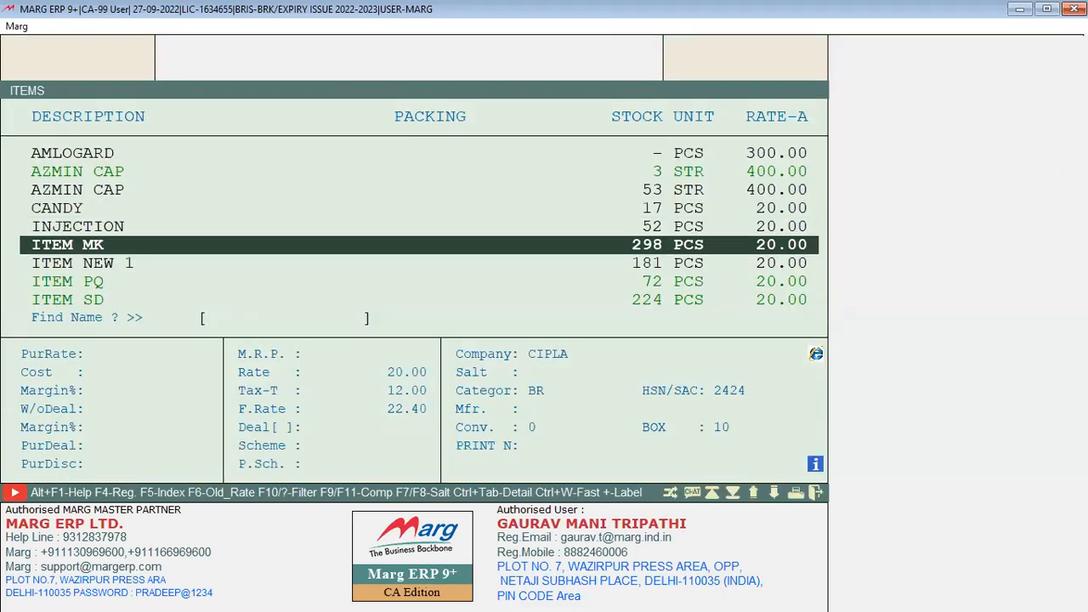
pyautogui.press('Return')
pyautogui.write('1')
pyautogui.press('Return')
# Rename product TEST2 to BAG, keeping its existing special rates
pyautogui.press('Down')
pyautogui.press('Down')
pyautogui.press('Down')
pyautogui.press('Down')
pyautogui.press('Down')
pyautogui.press('Down')
pyautogui.press('Down')
pyautogui.press('Down')
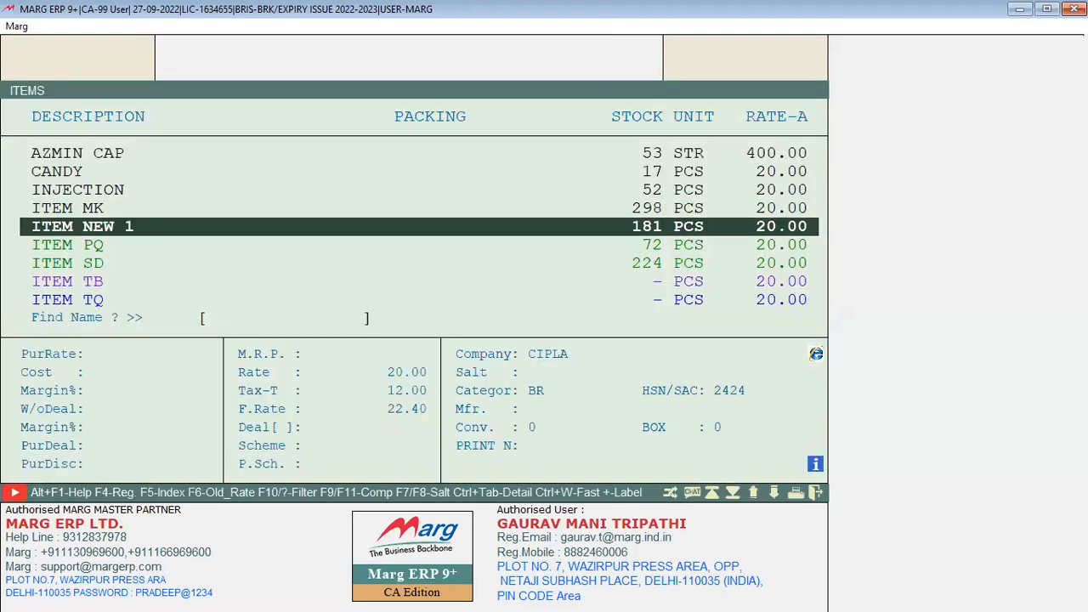
pyautogui.press('Down')
pyautogui.press('Down')
pyautogui.press('Down')
pyautogui.press('Down')
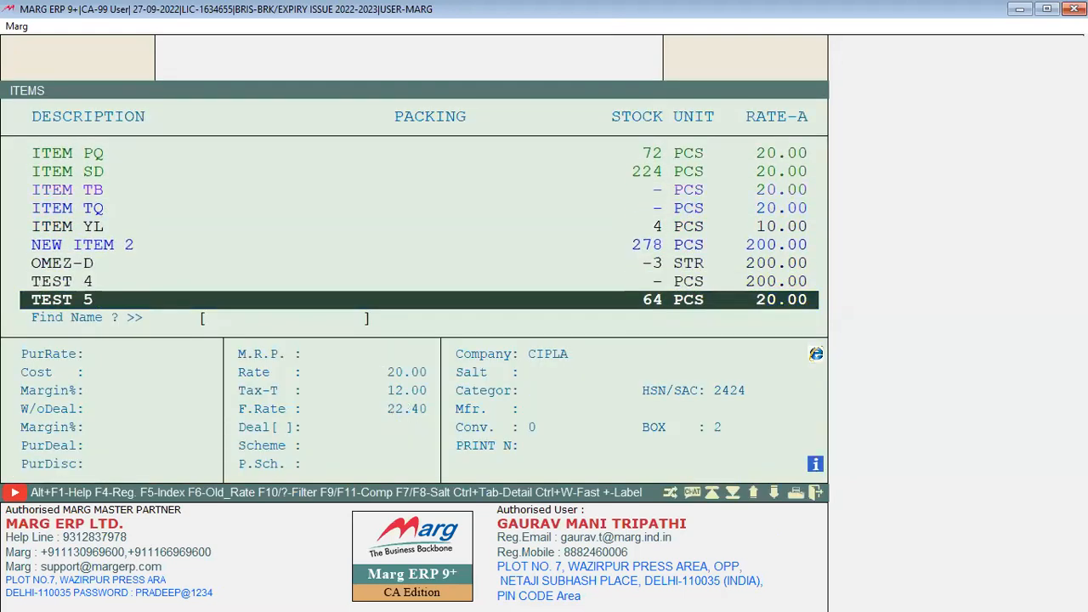
pyautogui.press('Up')
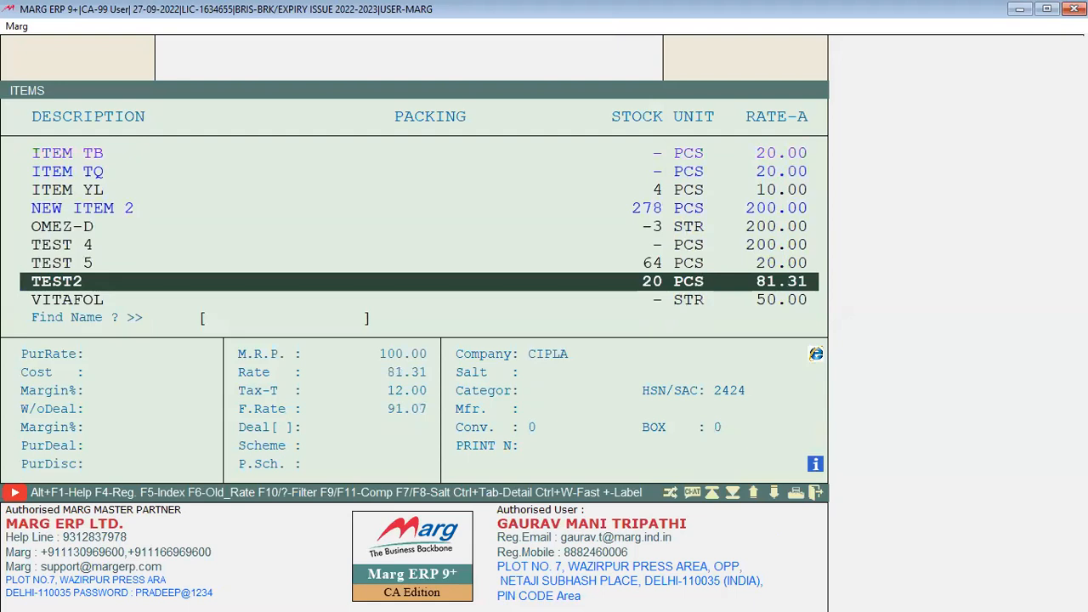
pyautogui.press('Return')
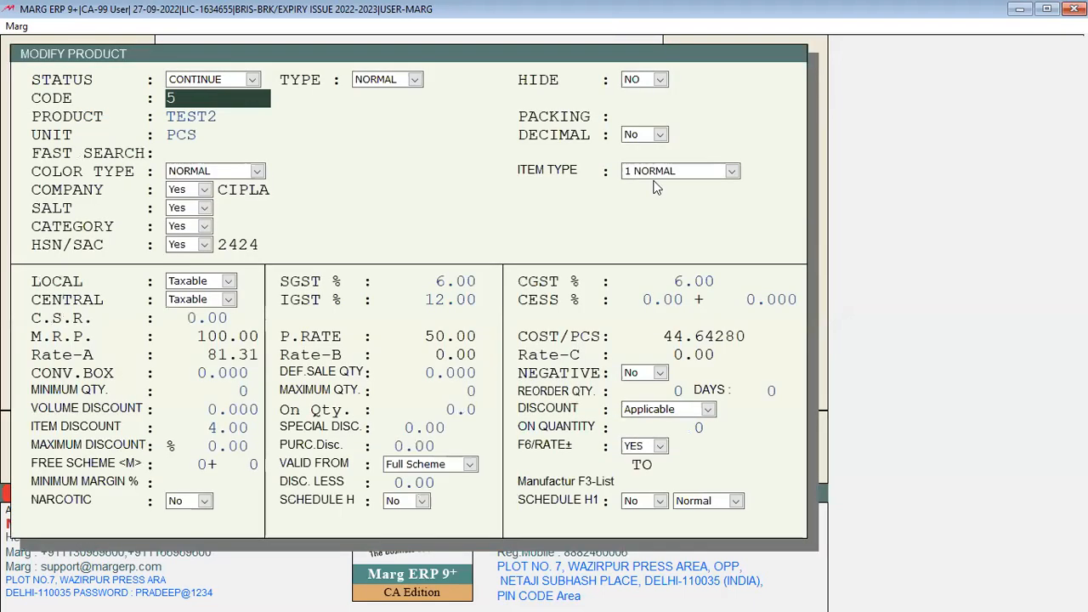
pyautogui.write('BAG')
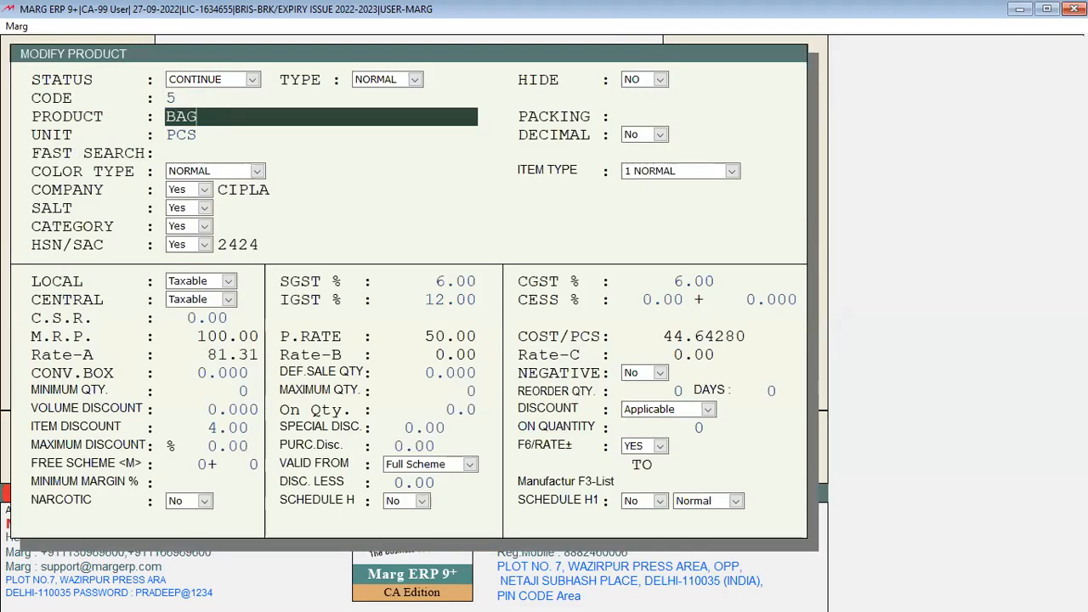
pyautogui.press('Escape')
pyautogui.press('Return')
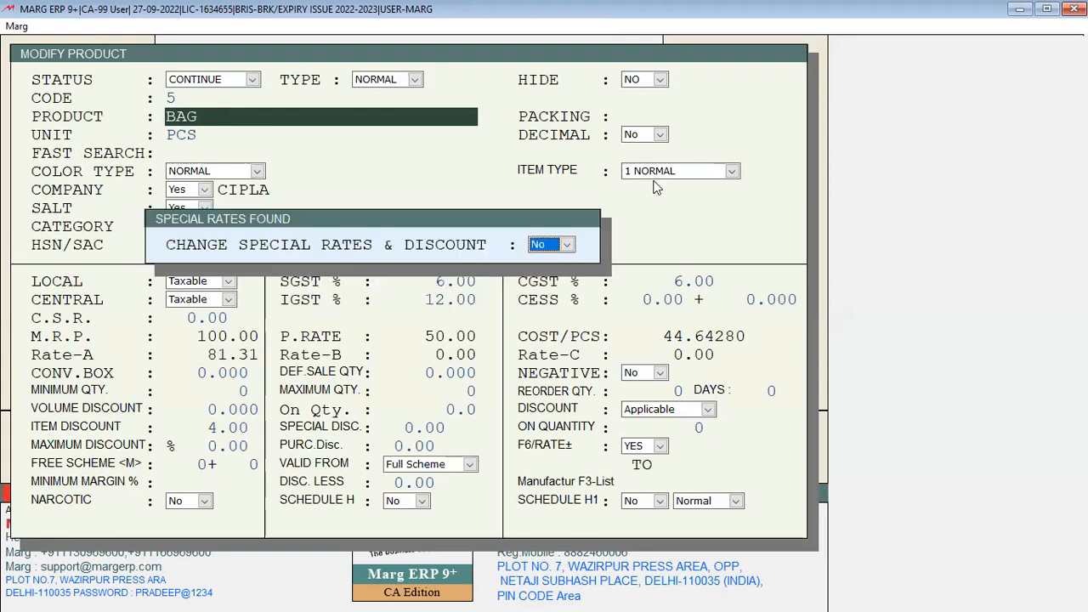
pyautogui.press('Return')
# Enter the suggestion formula 1 PCS BAG for ITEM MK and leave the setup
pyautogui.press('Return')
pyautogui.write('1')
pyautogui.press('Return')
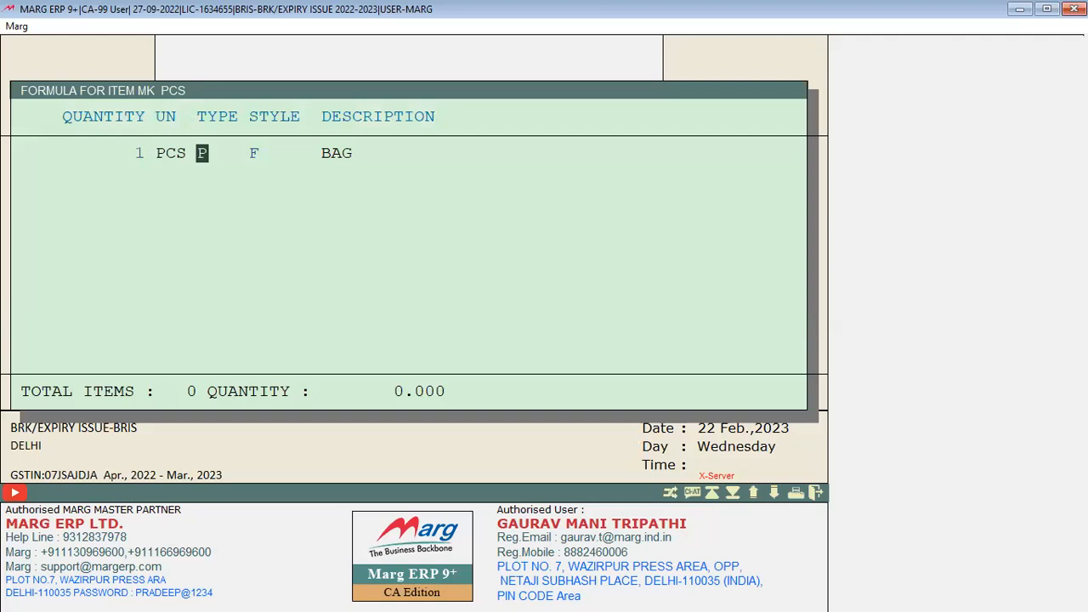
pyautogui.press('Return')
pyautogui.press('Return')
pyautogui.press('Return')
pyautogui.press('Escape')
pyautogui.press('Escape')
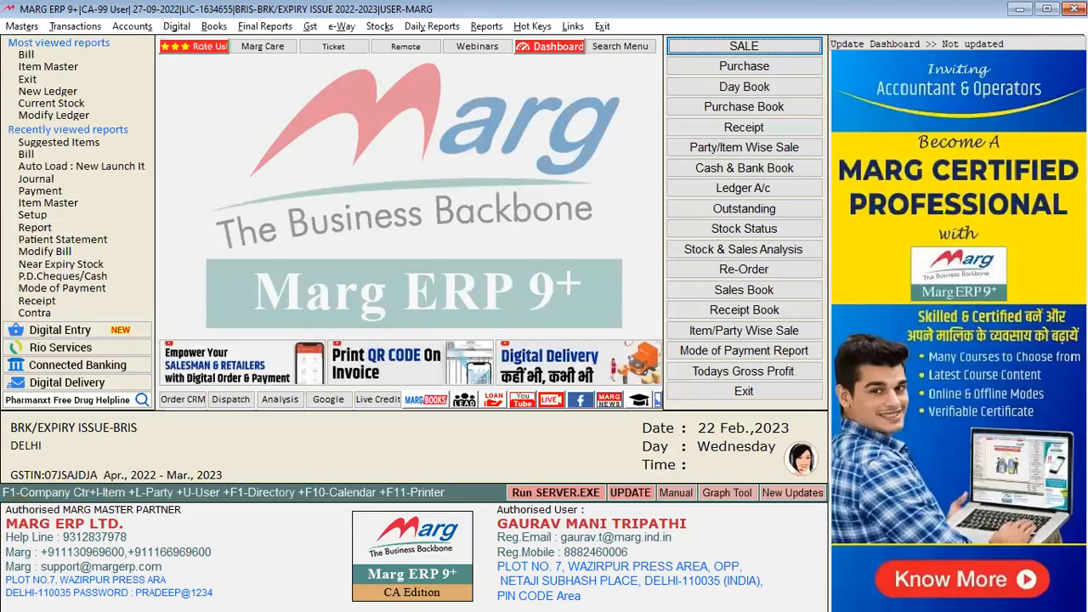
pyautogui.hotkey('alt', 'n')
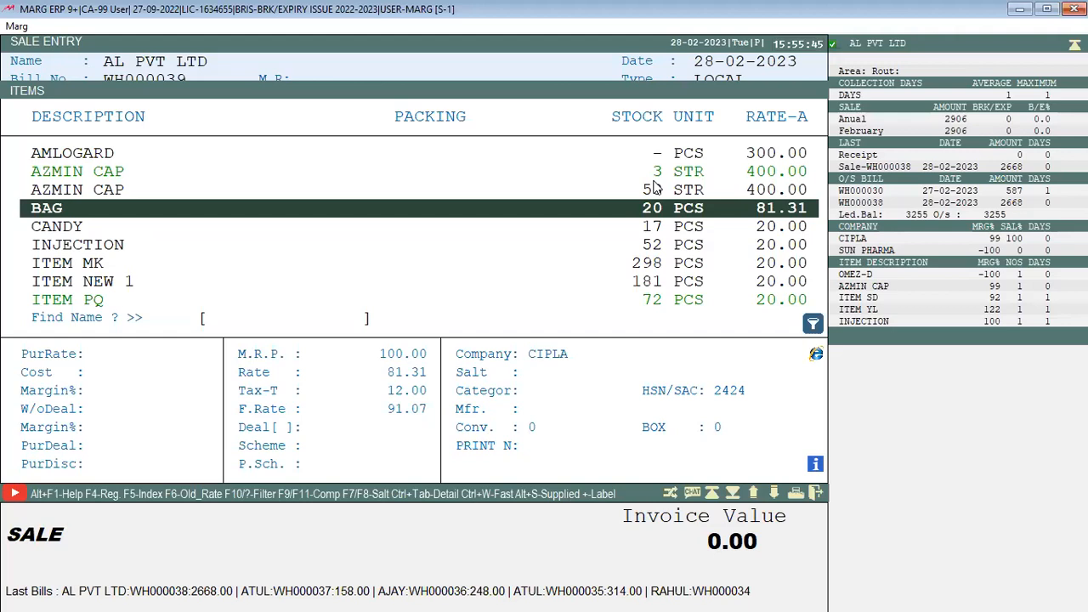
# Bill ITEM MK batch M0990 to AL PVT LTD, accept the suggested BAG, then discard
pyautogui.press('Up')
pyautogui.press('Up')
pyautogui.press('Up')
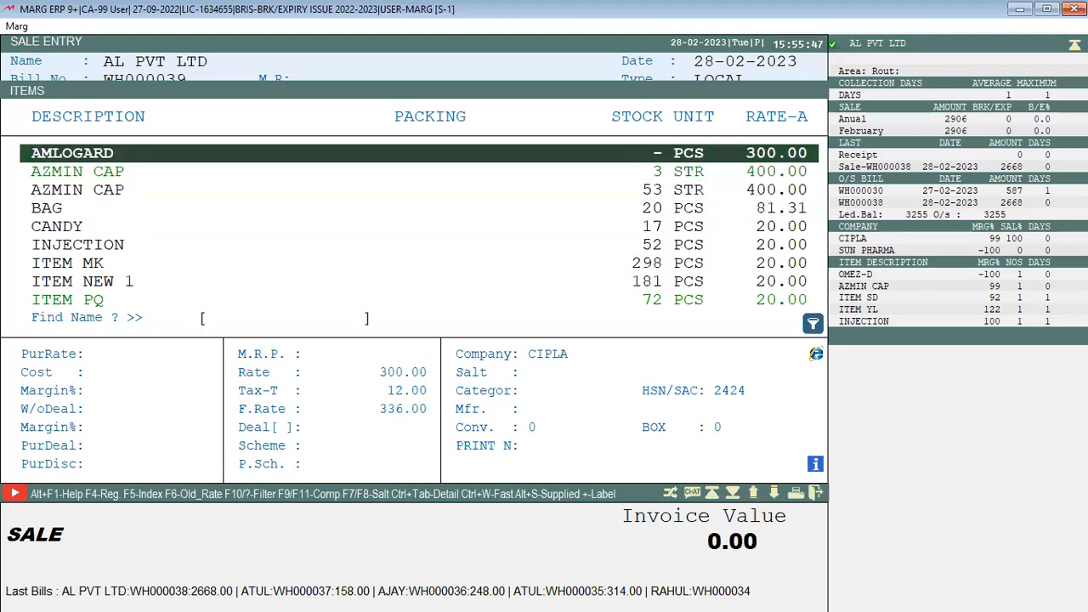
pyautogui.press('Down')
pyautogui.press('Down')
pyautogui.press('Down')
pyautogui.press('Down')
pyautogui.press('Down')
pyautogui.press('Down')
pyautogui.press('Return')
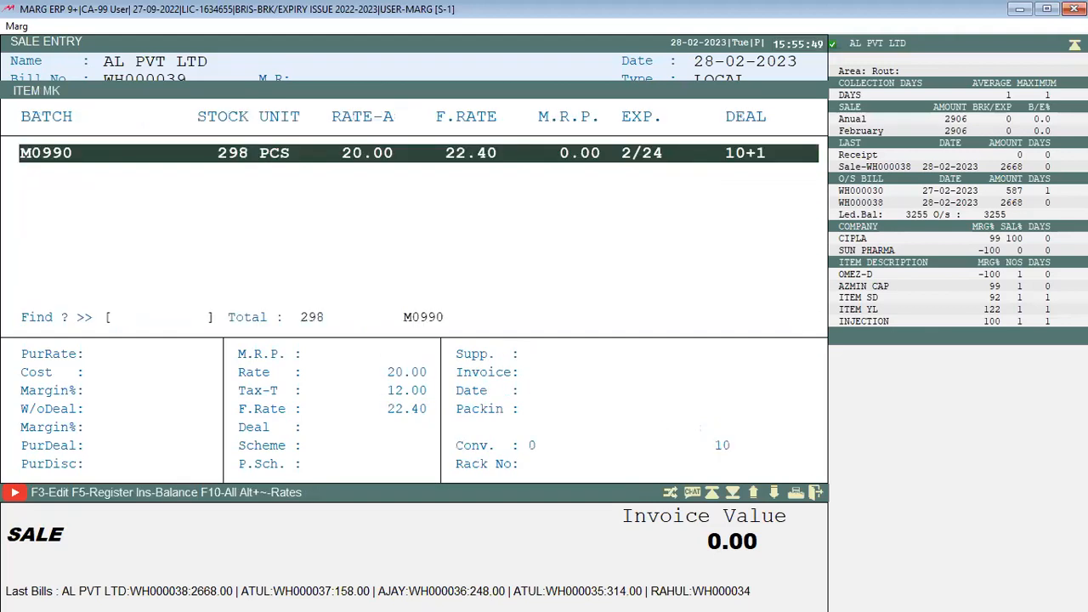
pyautogui.press('Return')
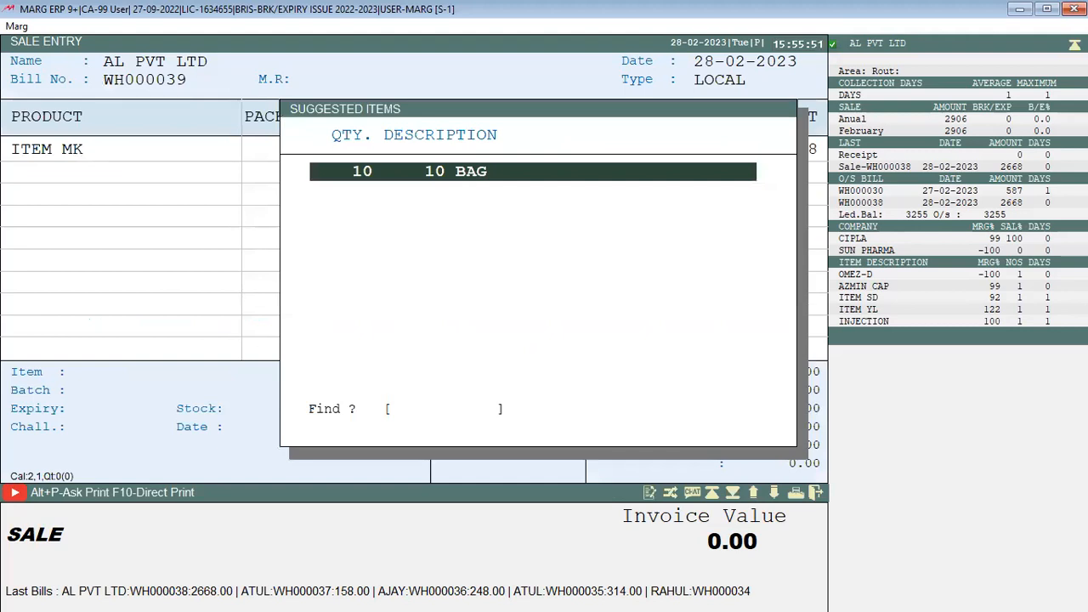
pyautogui.press('Return')
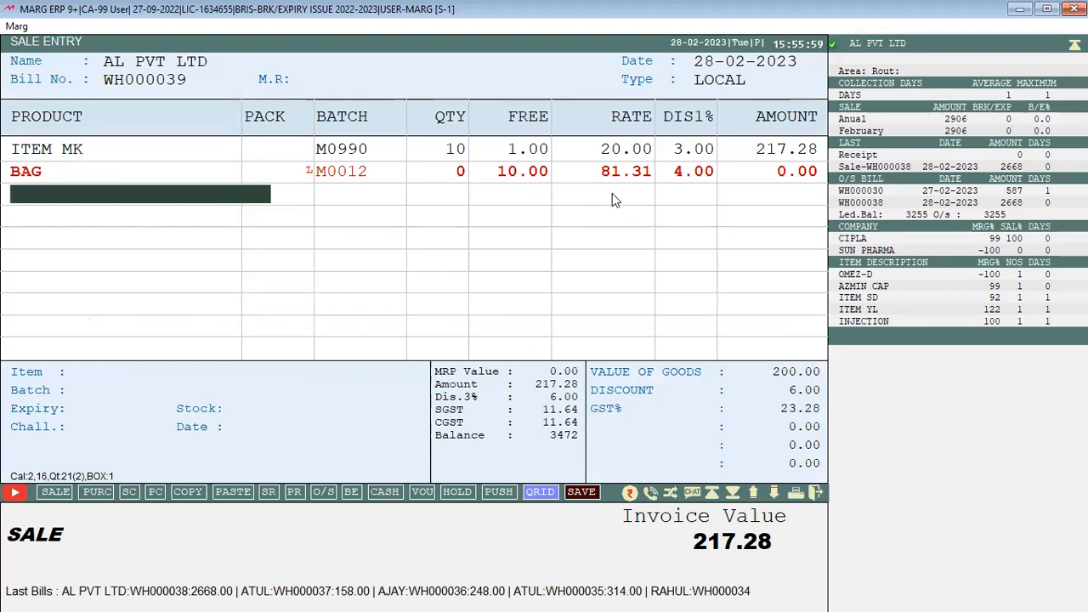
pyautogui.press('Escape')
pyautogui.press('Right')
# Discard the trial bill, briefly pick party AMIT, and discard that bill too
pyautogui.press('Return')
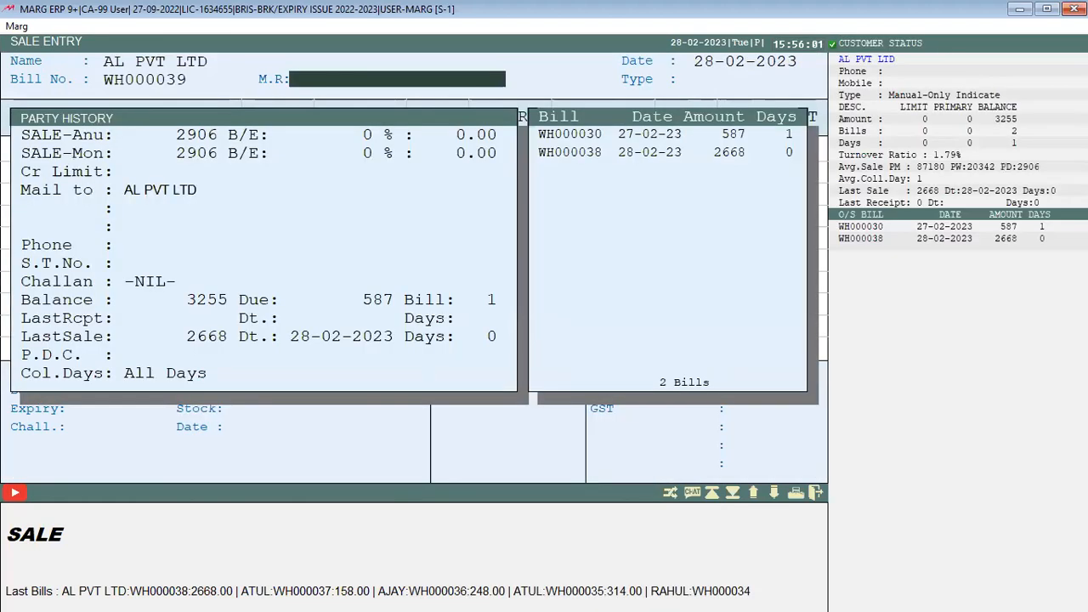
pyautogui.press('Escape')
pyautogui.press('Escape')
pyautogui.press('Down')
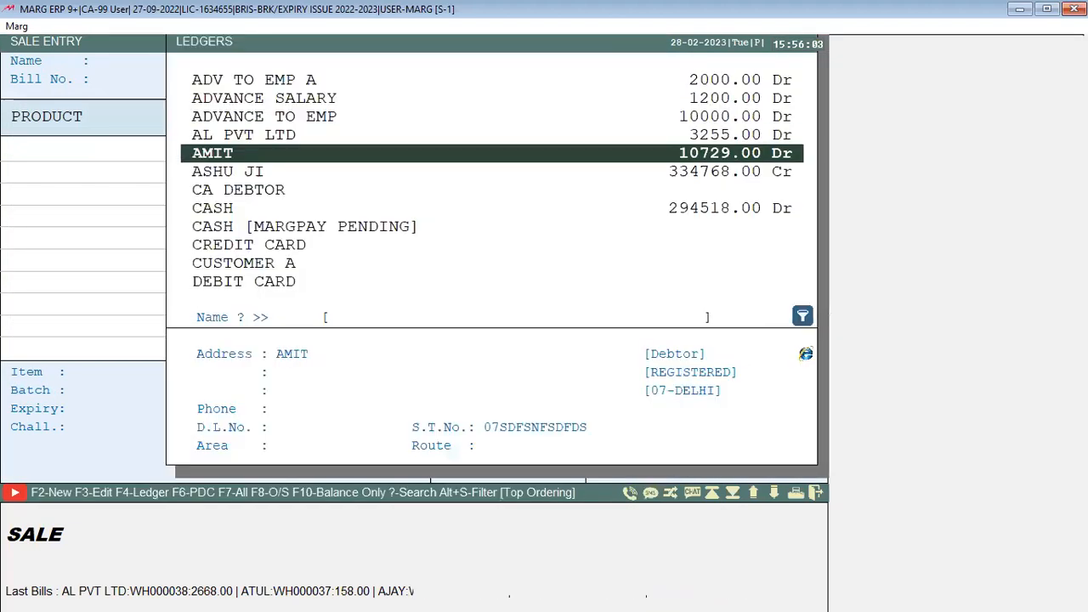
pyautogui.press('Return')
pyautogui.press('Escape')
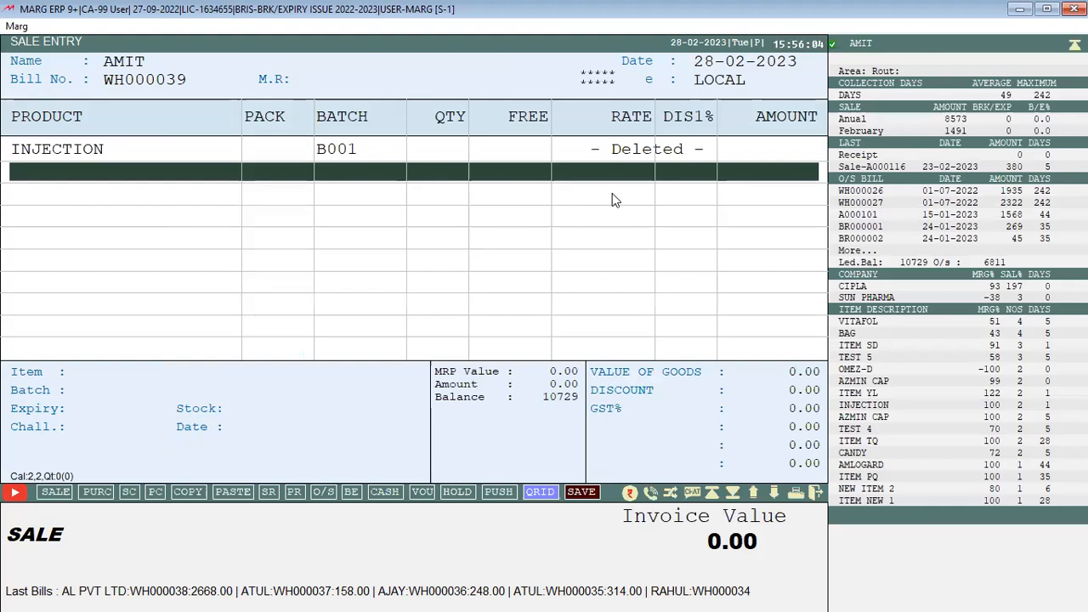
pyautogui.press('Escape')
pyautogui.press('Right')
pyautogui.press('Return')
pyautogui.press('Return')
pyautogui.press('Escape')
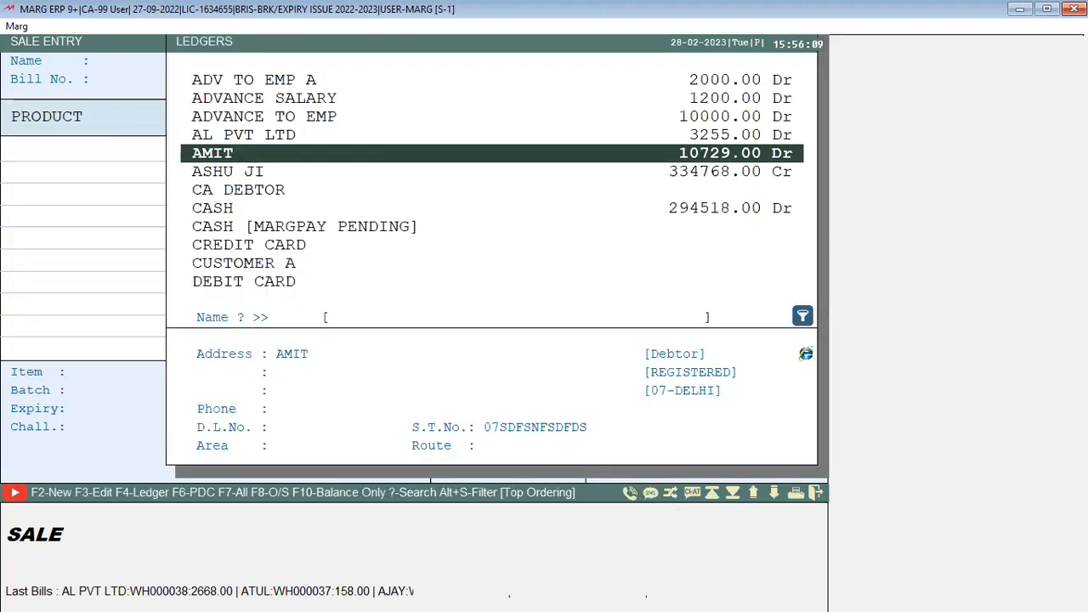
# Choose AL PVT LTD, add ITEM MK, and enter quantity 10 for the suggested BAG
pyautogui.press('Down')
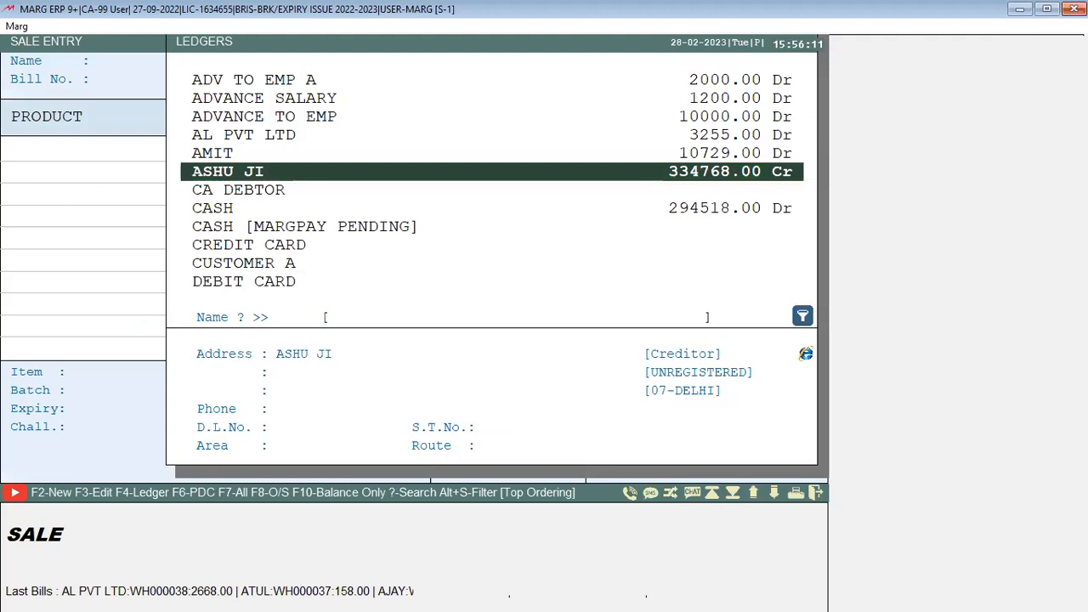
pyautogui.press('Up')
pyautogui.press('Up')
pyautogui.press('Up')
pyautogui.press('Down')
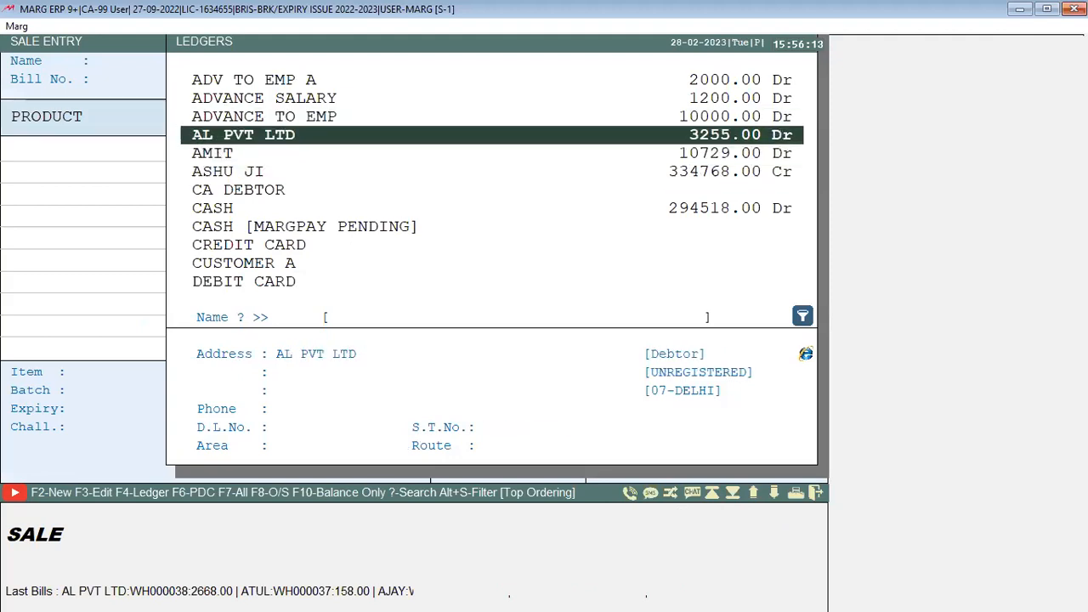
pyautogui.press('Return')
pyautogui.press('Return')
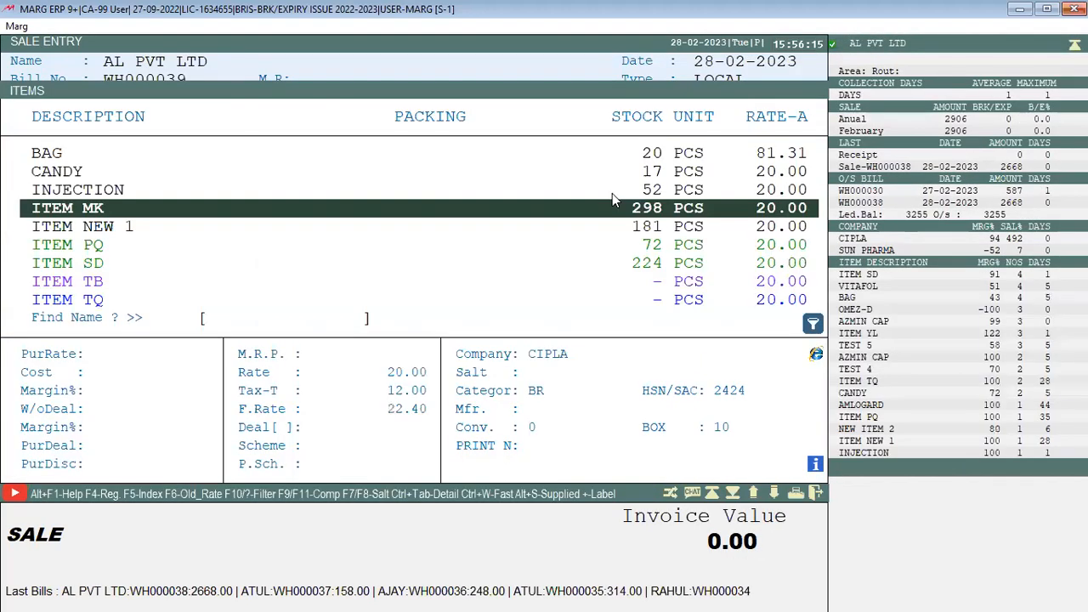
pyautogui.press('Return')
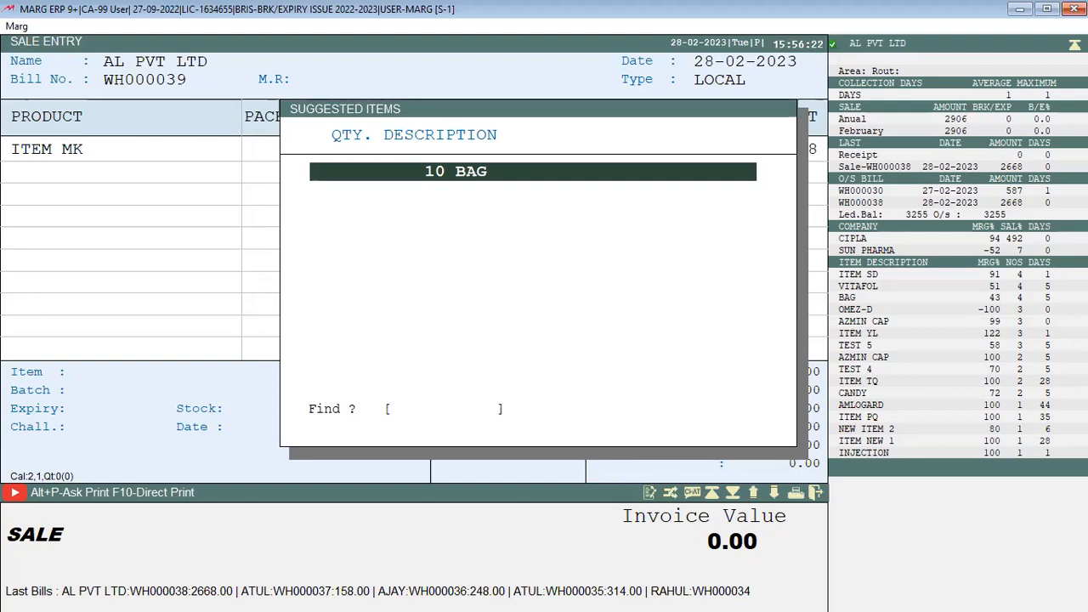
pyautogui.write('10')
pyautogui.press('Return')
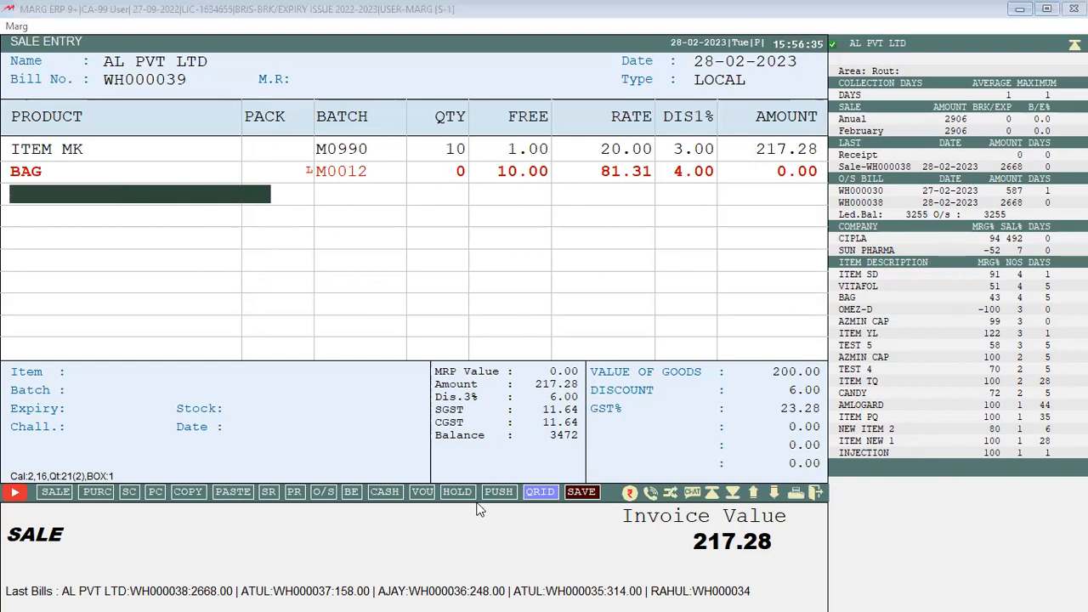
pyautogui.click(721, 7)
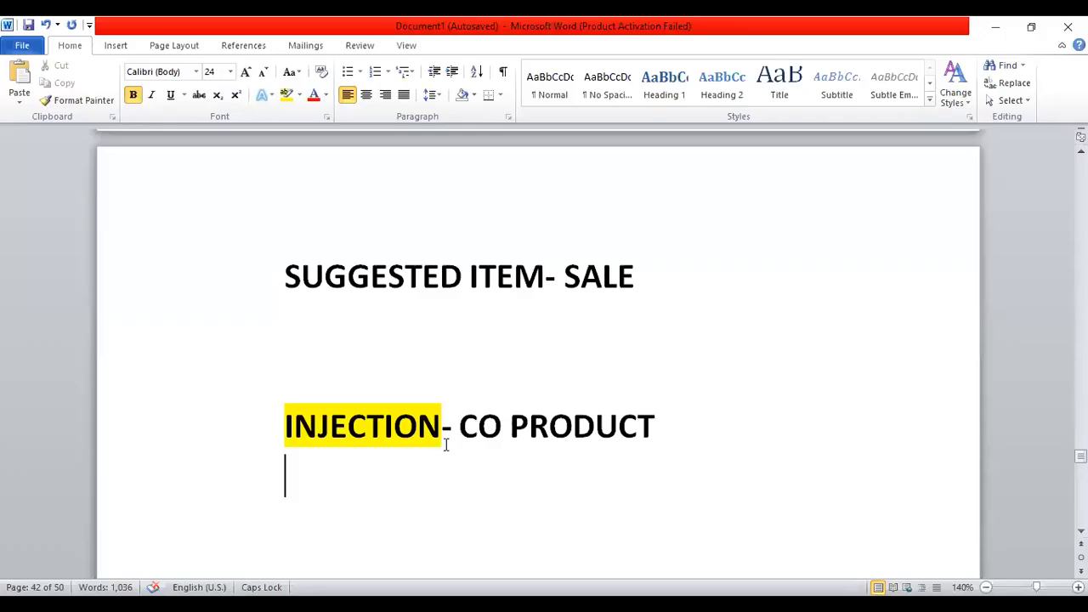
pyautogui.click(444, 429)
# Replace INJECTION in the heading with MAIN PRODUCT
pyautogui.press('BackSpace')
pyautogui.press('BackSpace')
pyautogui.press('BackSpace')
pyautogui.press('BackSpace')
pyautogui.press('BackSpace')
pyautogui.press('BackSpace')
pyautogui.press('BackSpace')
pyautogui.press('BackSpace')
pyautogui.press('BackSpace')
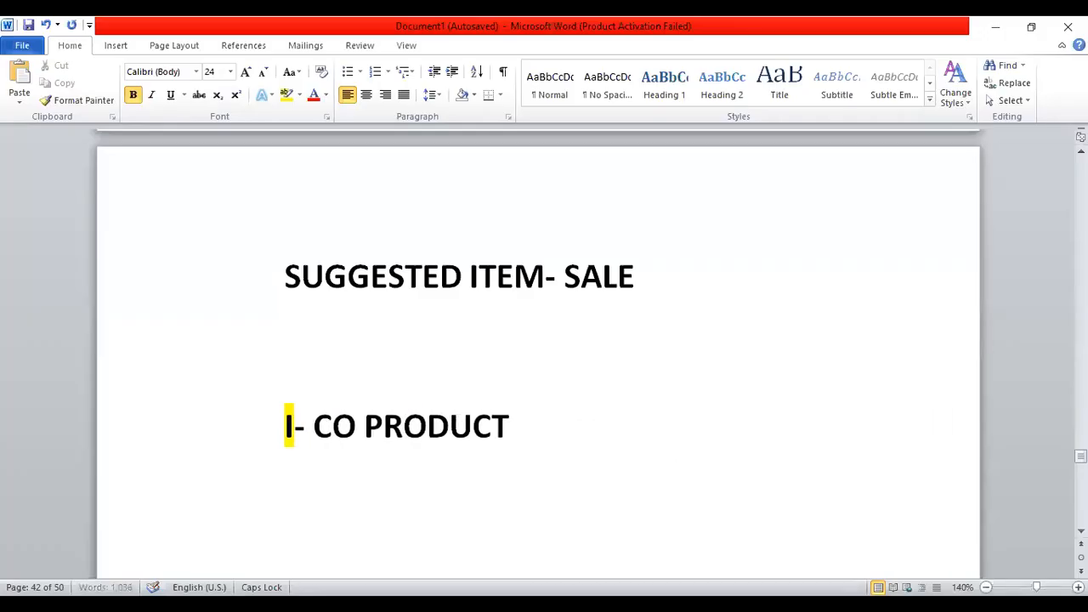
pyautogui.write('MAIN PR')
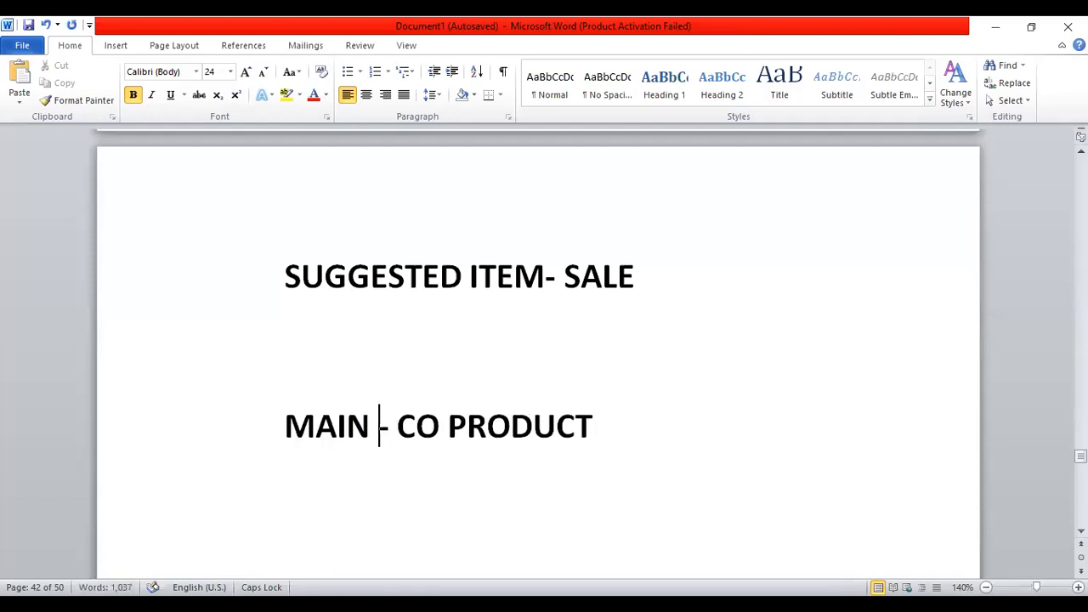
pyautogui.write('ODUCT')
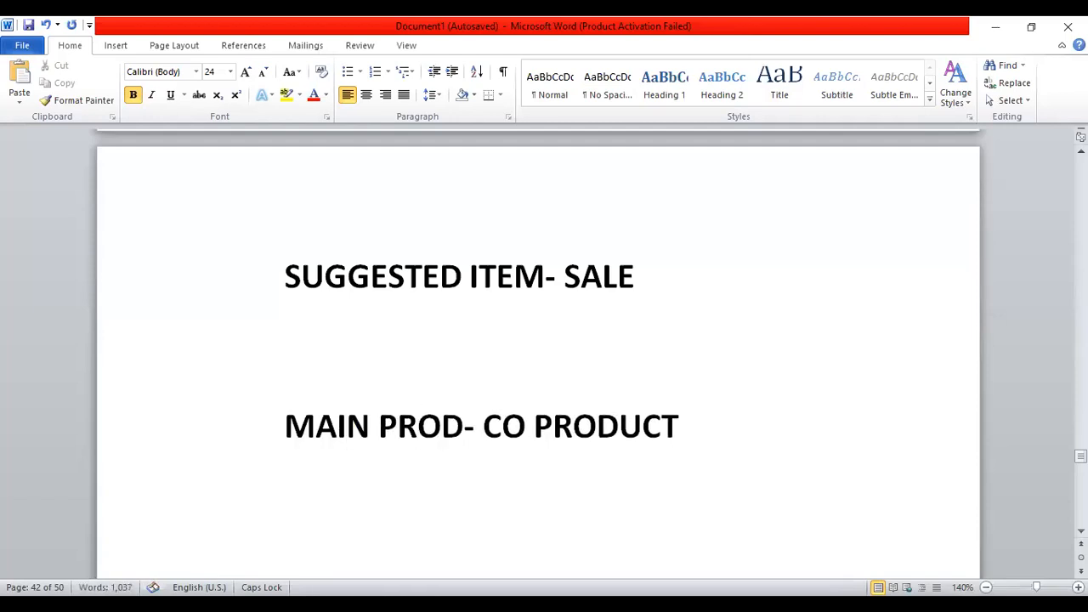